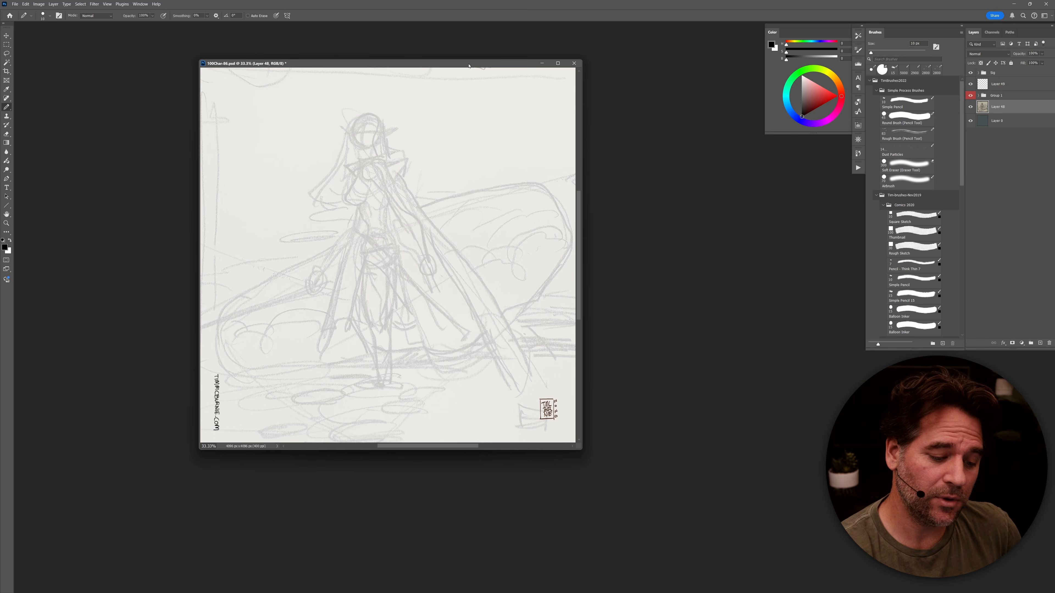
left_click_drag(469, 65, 482, 60)
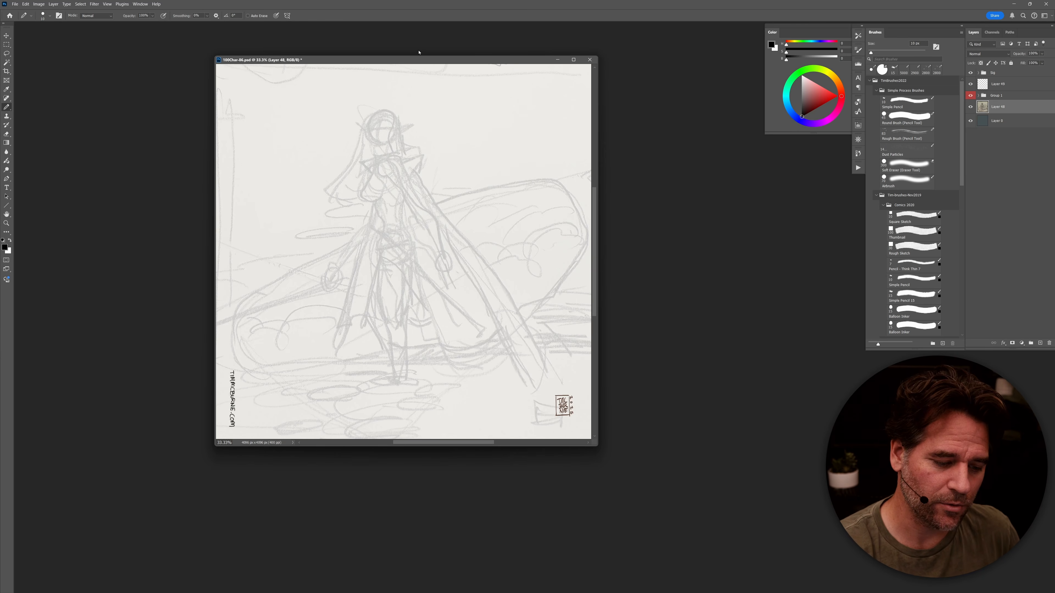
left_click_drag(425, 56, 419, 54)
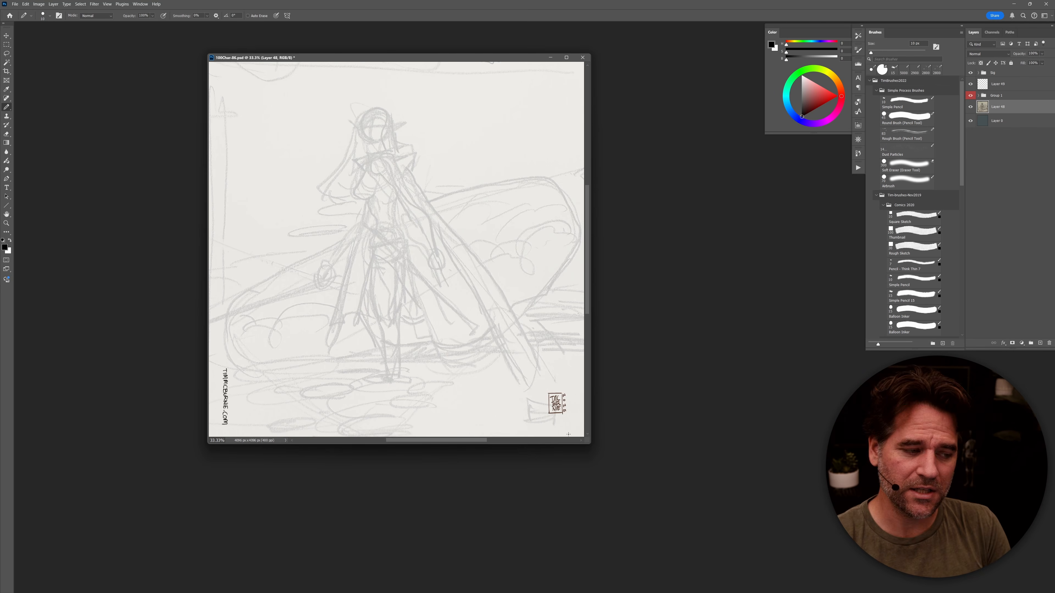
left_click_drag(522, 57, 546, 45)
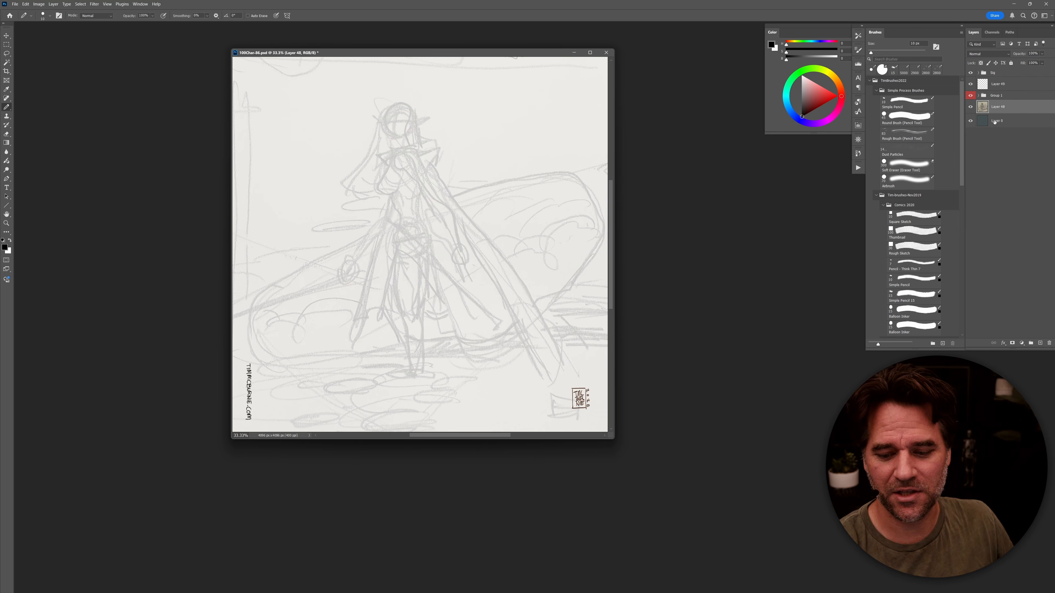
Step: View the pencil sketch layer in isolation and restore all layers, and make the blank layer above Group 1 active
left_click(971, 107, "alt")
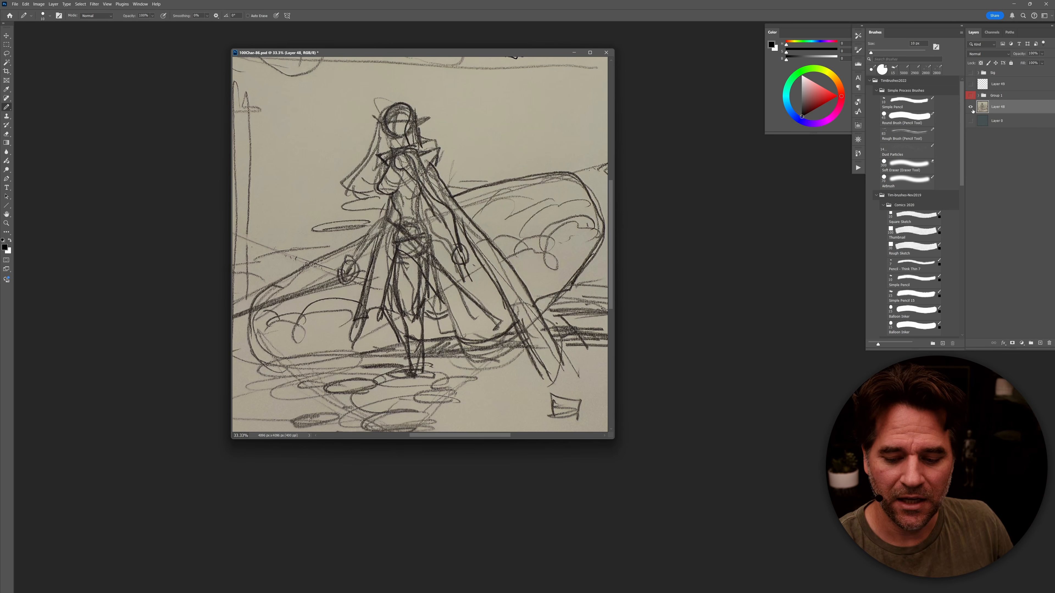
left_click(971, 107)
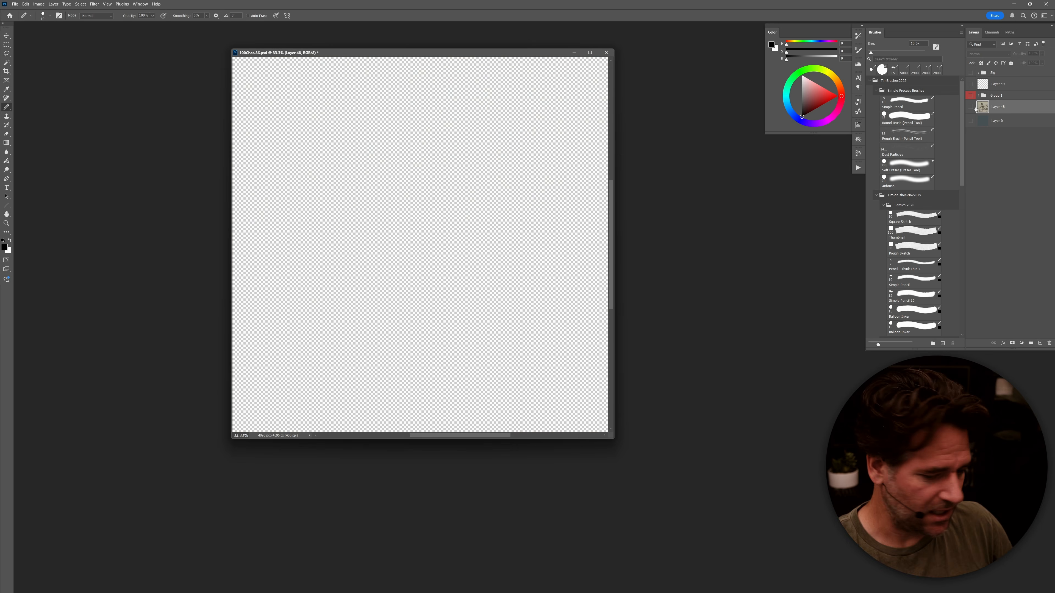
left_click(998, 88)
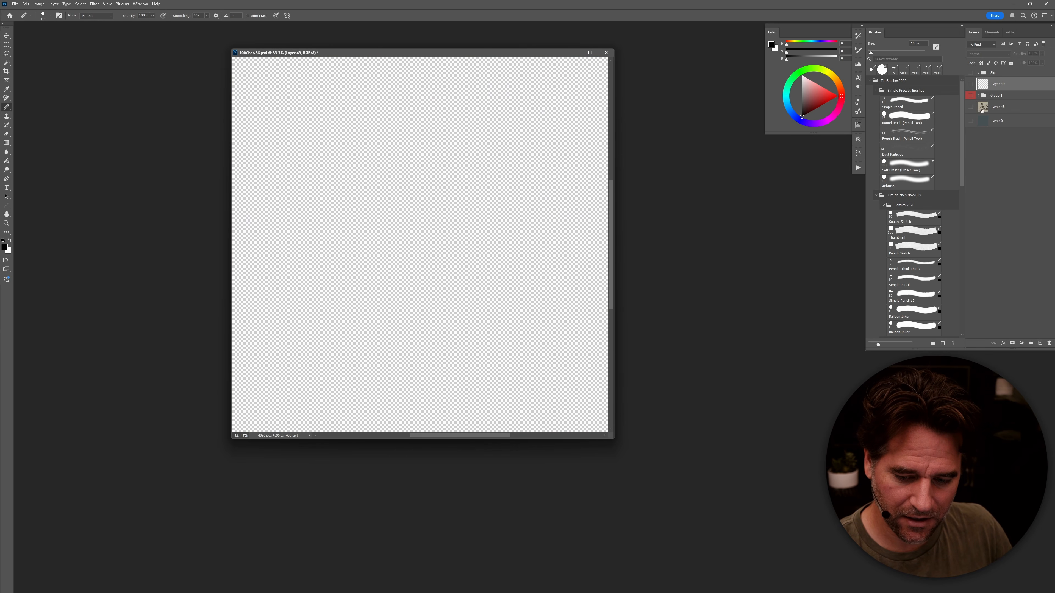
left_click(973, 111)
left_click(973, 111)
left_click(973, 111)
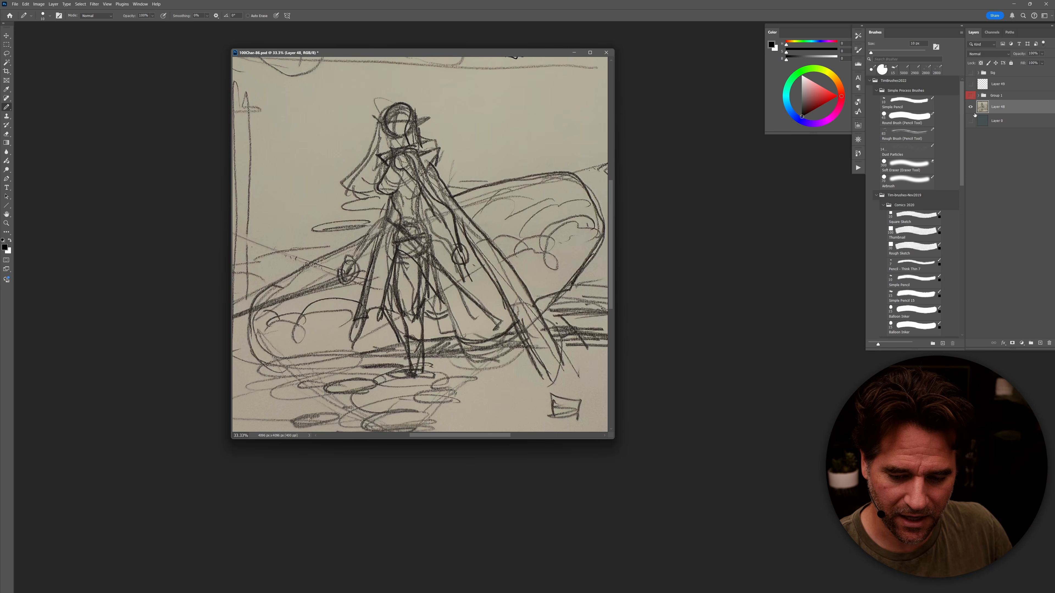
left_click(974, 113, "alt")
left_click(990, 85)
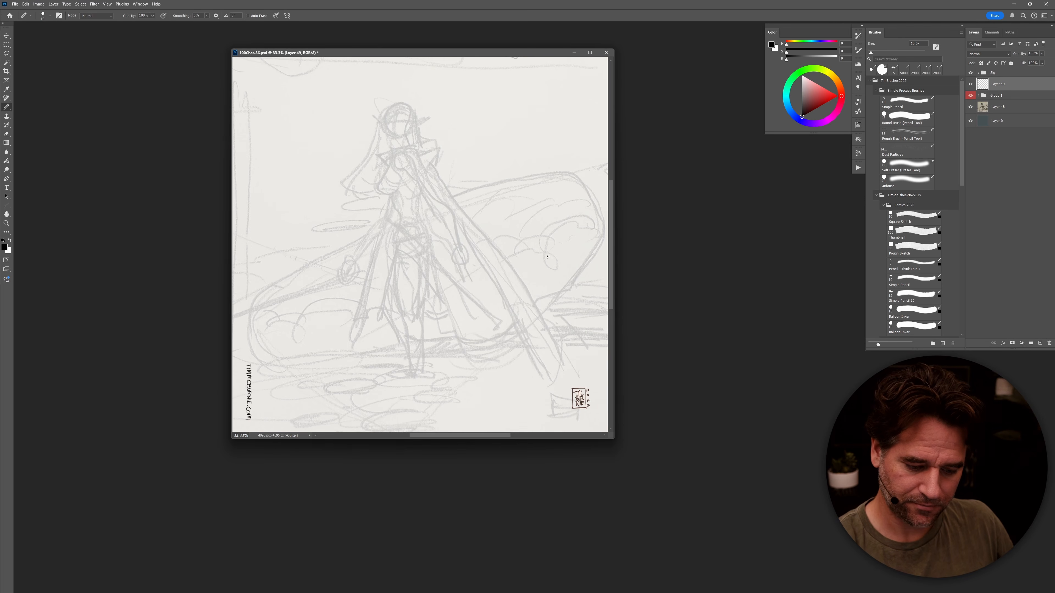
Step: Try scribbling rough stacked figure shapes beside the character on the blank layer and scaling them up over the sketch
mouse_move(518, 176)
left_mouse_down()
mouse_move(505, 224)
mouse_move(525, 170)
mouse_move(505, 204)
mouse_move(523, 179)
mouse_move(514, 203)
mouse_move(517, 196)
left_mouse_up()
mouse_move(515, 150)
left_mouse_down()
mouse_move(509, 141)
mouse_move(533, 164)
mouse_move(531, 182)
left_mouse_up()
key("ctrl+t")
mouse_move(539, 228)
left_mouse_down()
mouse_move(568, 293)
mouse_move(421, 254)
left_mouse_up()
mouse_move(455, 319)
left_mouse_down()
mouse_move(436, 298)
mouse_move(448, 308)
left_mouse_up()
left_click_drag(424, 297, 425, 283)
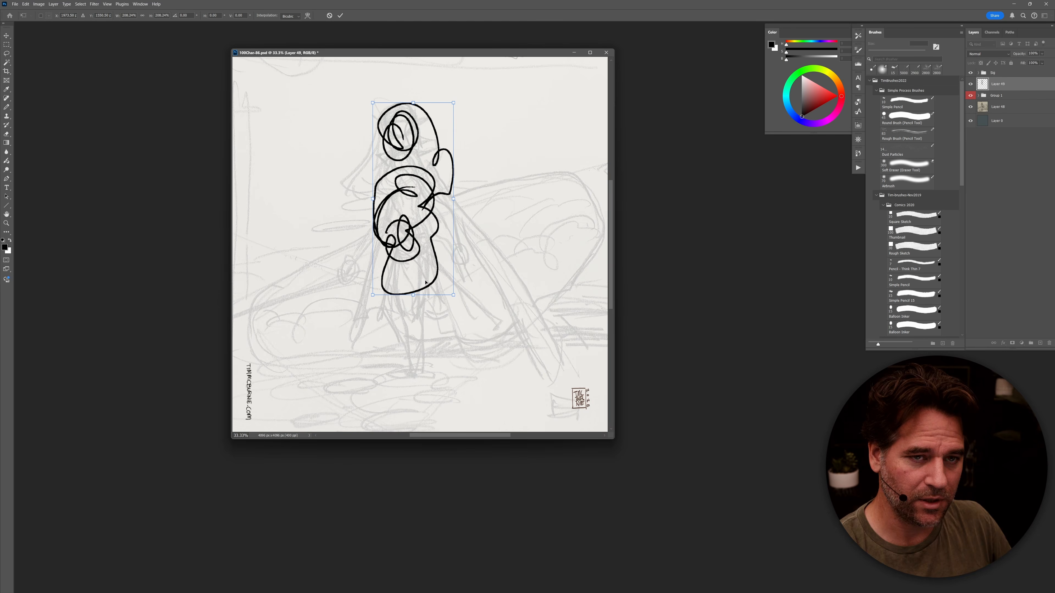
key("Escape")
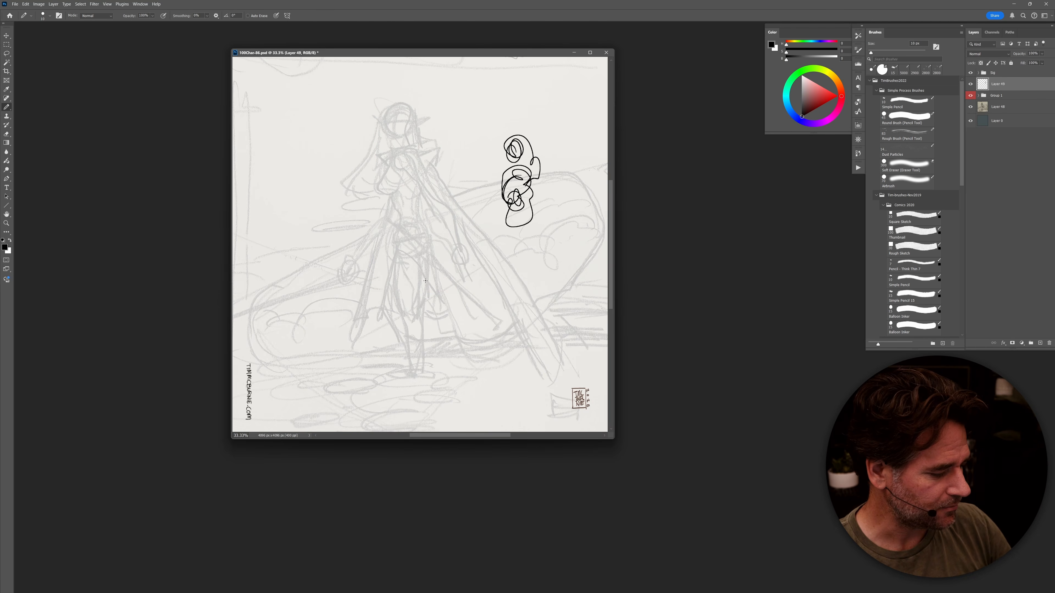
key("Delete")
left_click_drag(500, 58, 532, 52)
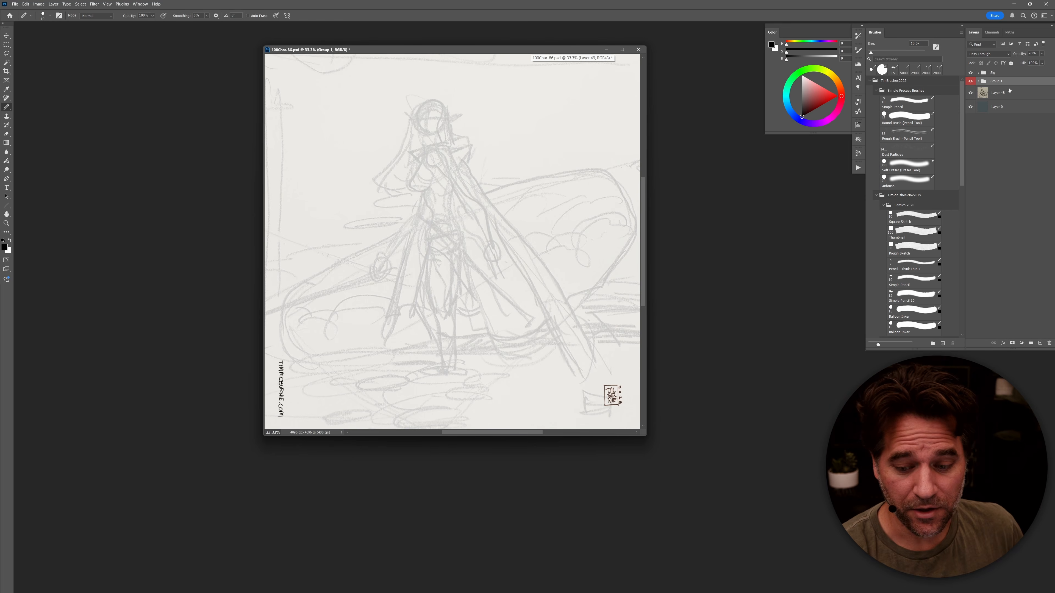
key("ctrl+z")
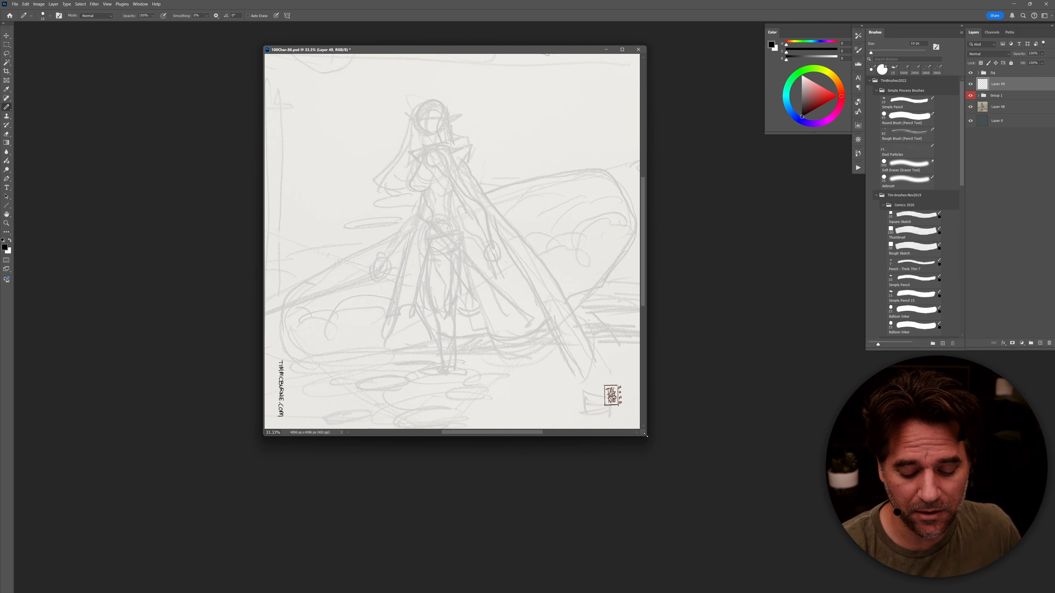
Step: Enlarge the canvas view and compare the underlying pencil sketch with the Group 1 overlay hidden and shown
left_click_drag(646, 435, 710, 505)
left_click_drag(616, 51, 538, 41)
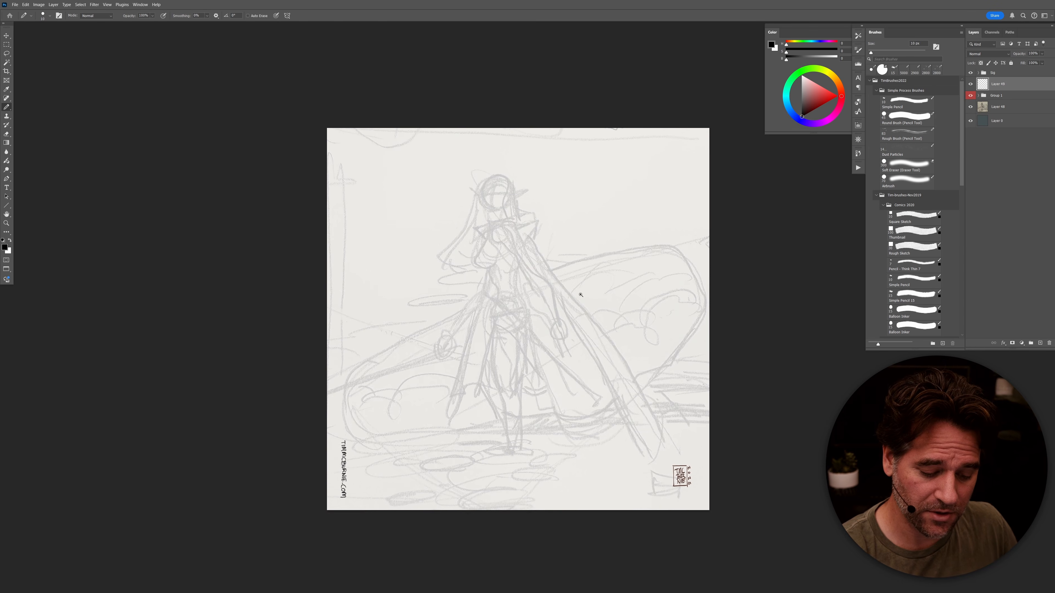
scroll(577, 294, "up", 2)
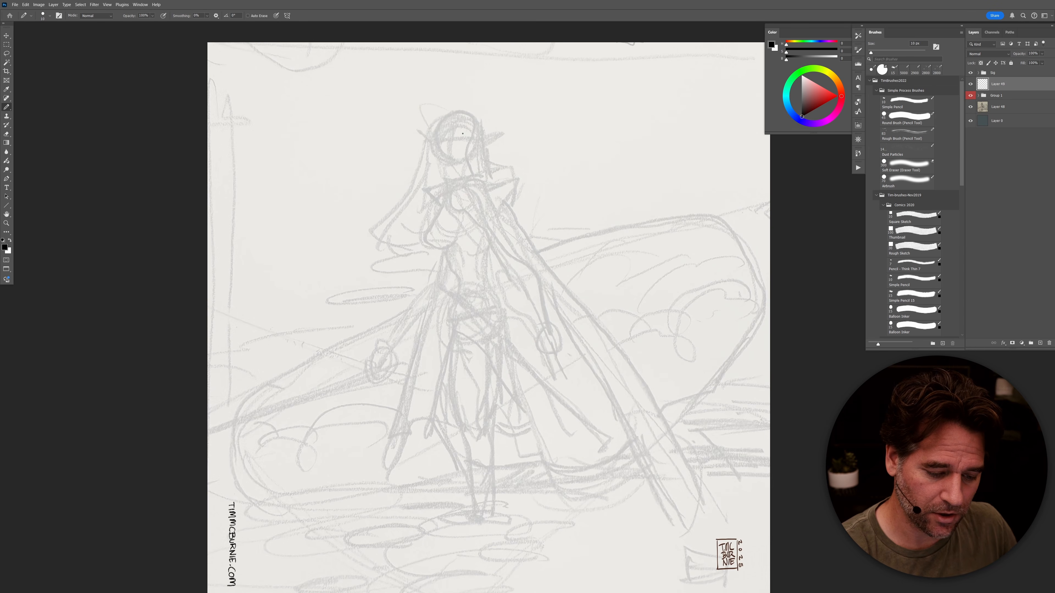
left_click(971, 95)
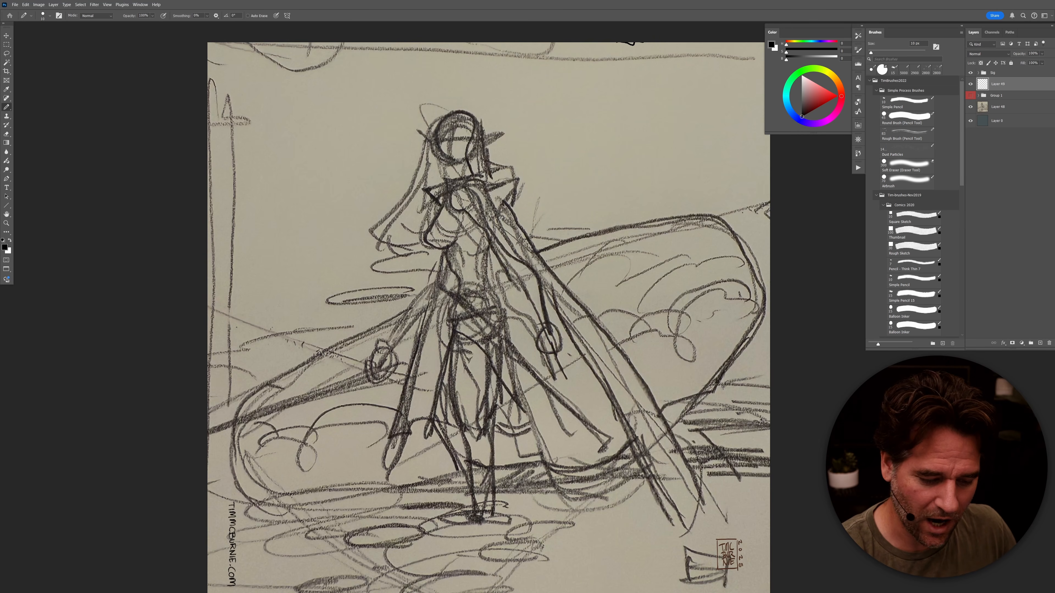
left_click(970, 95)
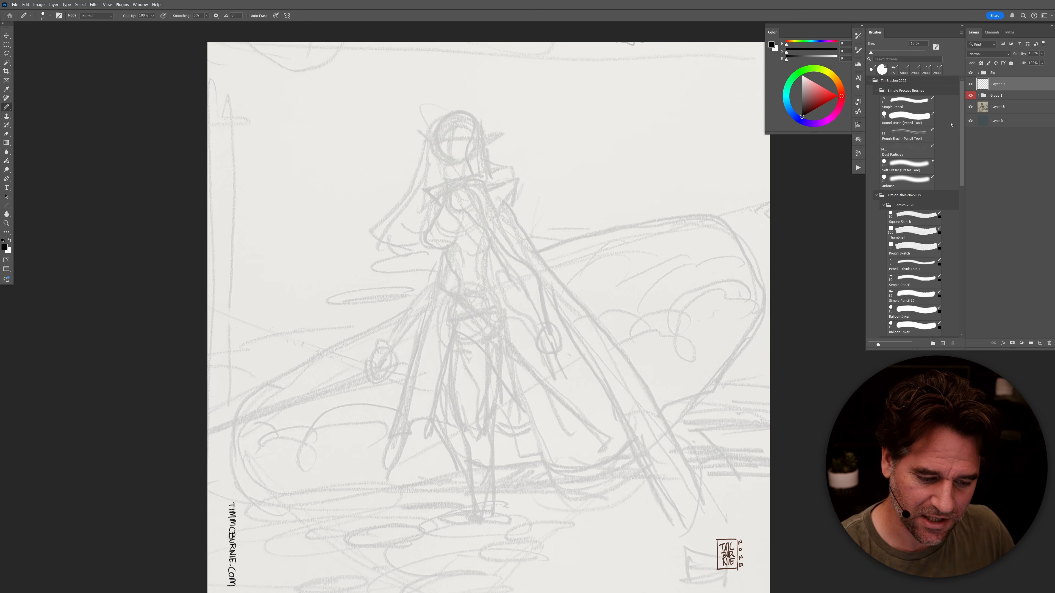
left_click(979, 95)
left_click(978, 95)
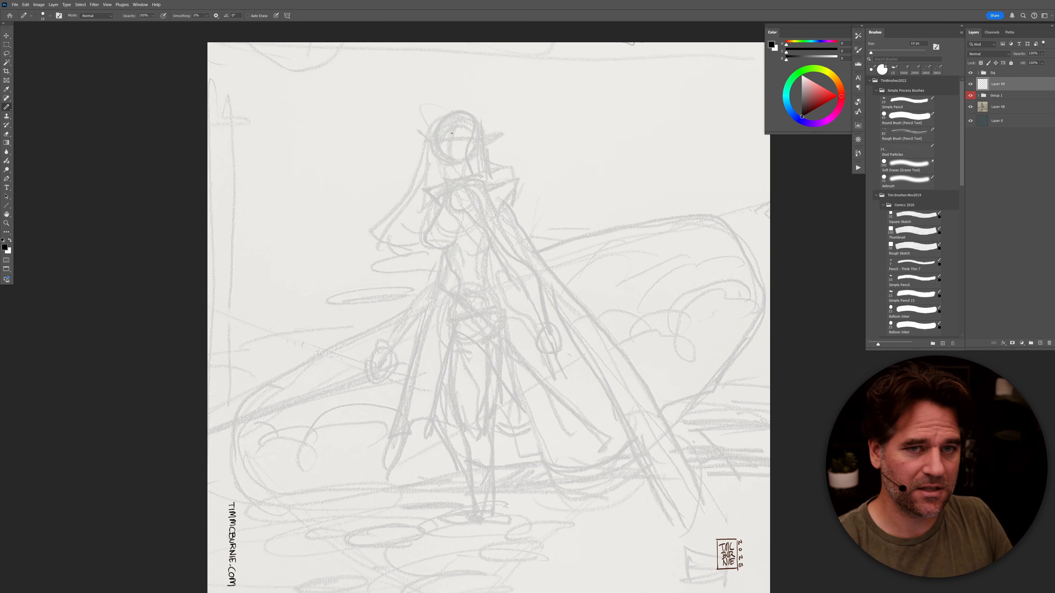
mouse_move(474, 117)
left_mouse_down()
mouse_move(442, 142)
mouse_move(461, 160)
mouse_move(486, 135)
mouse_move(466, 111)
mouse_move(436, 128)
mouse_move(444, 151)
mouse_move(466, 157)
left_mouse_up()
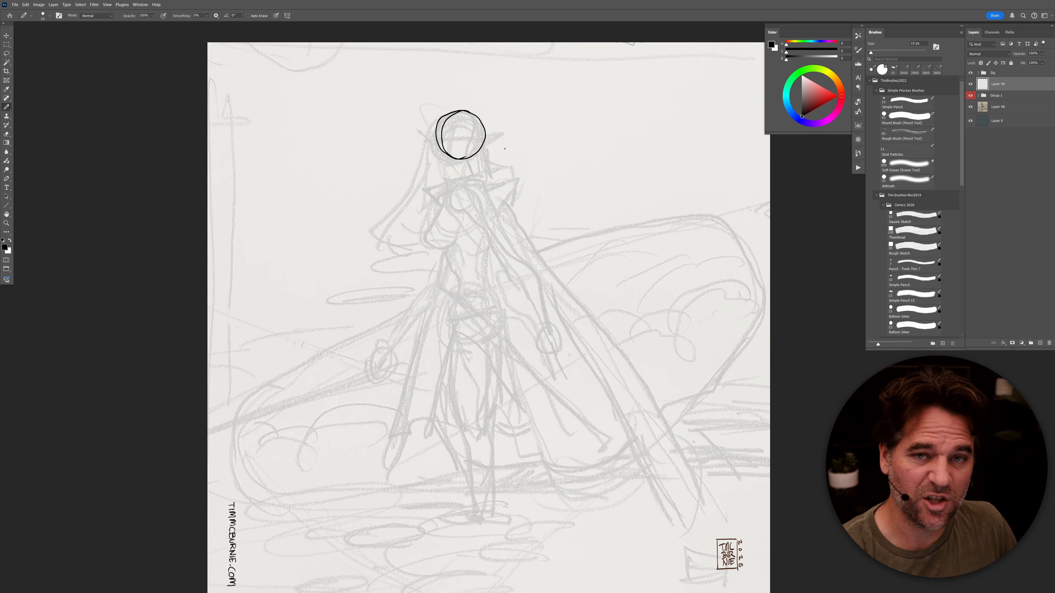
key("ctrl+z")
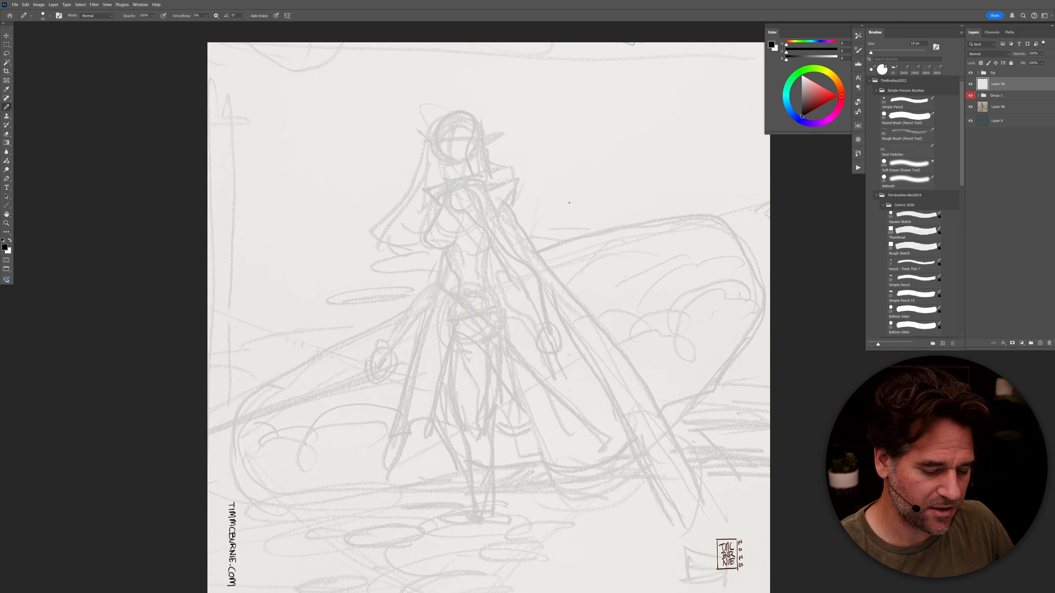
left_click_drag(574, 113, 575, 167)
key("ctrl+z")
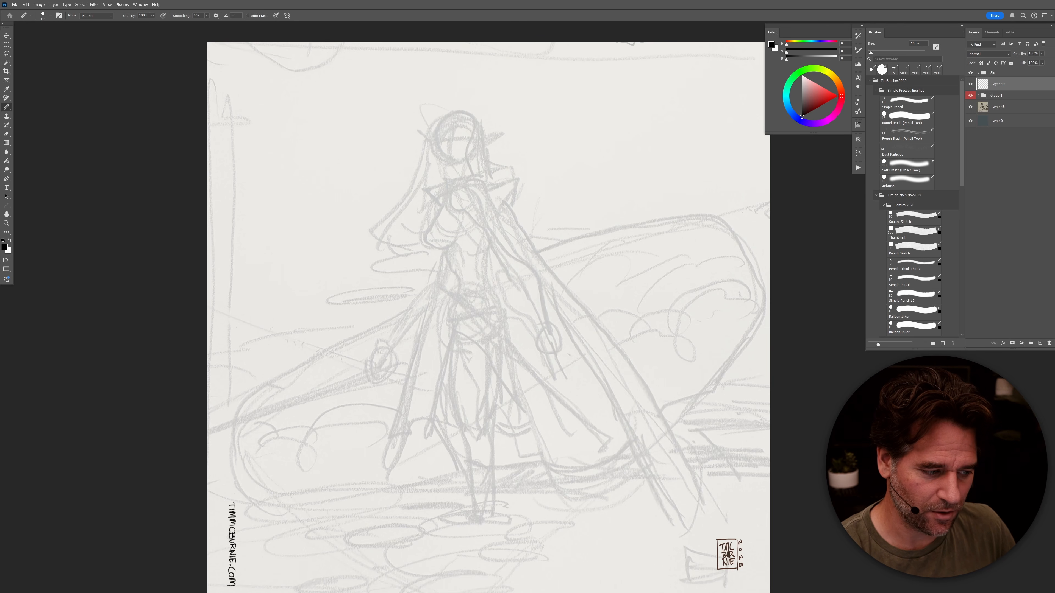
mouse_move(603, 137)
left_mouse_down()
mouse_move(542, 173)
mouse_move(613, 203)
mouse_move(564, 160)
mouse_move(590, 208)
left_mouse_up()
key("ctrl+z")
Step: Draw the character's head circle, neck, shoulder and ribcage in black over the faded sketch on the blank layer
mouse_move(463, 112)
left_mouse_down()
mouse_move(439, 158)
mouse_move(455, 160)
mouse_move(434, 133)
mouse_move(464, 160)
mouse_move(467, 180)
mouse_move(451, 191)
mouse_move(484, 213)
mouse_move(491, 248)
mouse_move(453, 190)
mouse_move(438, 220)
mouse_move(459, 261)
mouse_move(484, 266)
mouse_move(481, 291)
mouse_move(491, 291)
left_mouse_up()
mouse_move(460, 183)
left_mouse_down()
mouse_move(469, 210)
mouse_move(461, 184)
mouse_move(480, 192)
mouse_move(436, 205)
left_mouse_up()
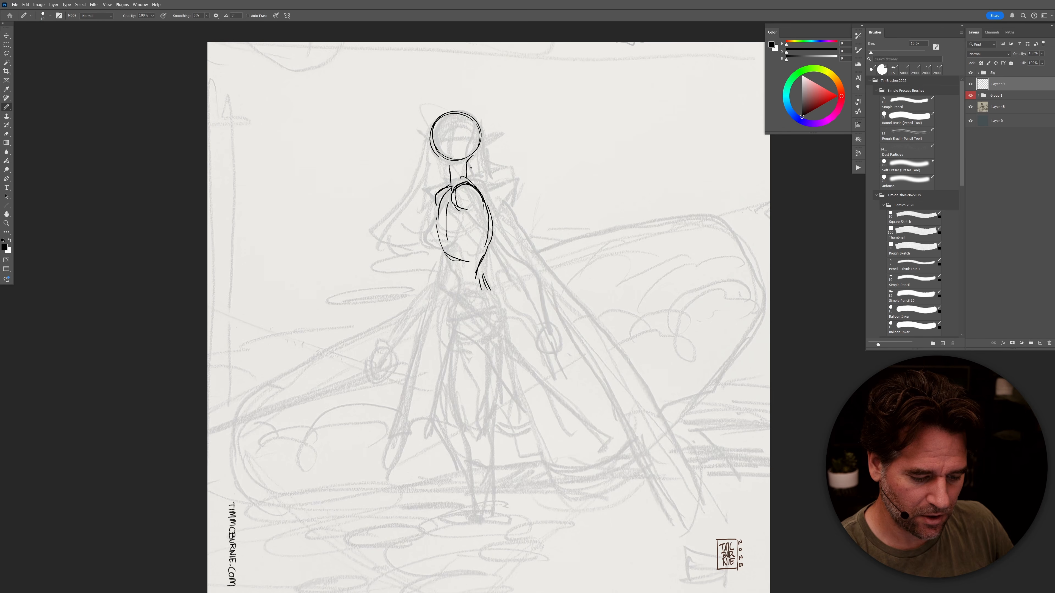
left_click_drag(472, 158, 450, 189)
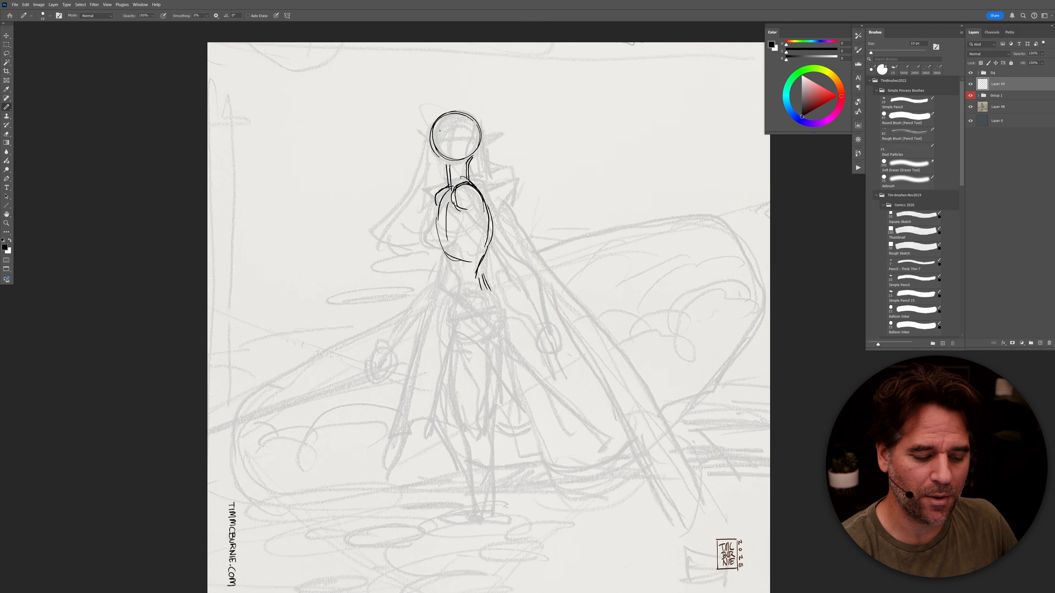
Step: Add curved face guidelines and side-plane lines inside the head circle, and draw the cheek, jaw and chin
mouse_move(428, 133)
left_mouse_down()
mouse_move(467, 130)
mouse_move(451, 128)
mouse_move(452, 147)
mouse_move(464, 125)
mouse_move(449, 139)
mouse_move(451, 166)
left_mouse_up()
key("ctrl+z")
key("ctrl+z")
key("ctrl+z")
key("ctrl+z")
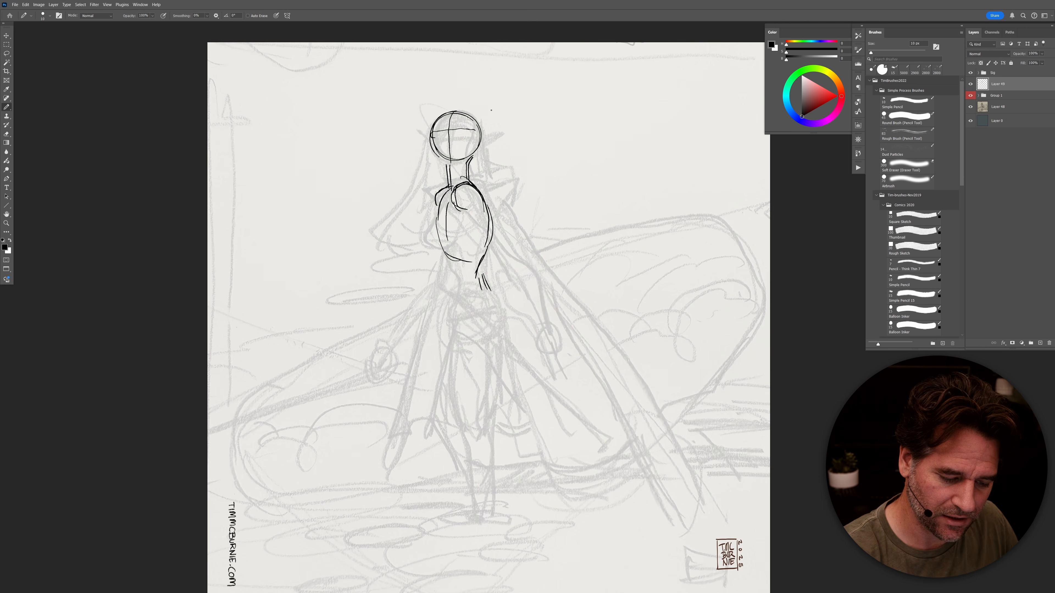
mouse_move(465, 116)
left_mouse_down()
mouse_move(468, 133)
mouse_move(434, 137)
mouse_move(473, 138)
mouse_move(439, 148)
mouse_move(446, 170)
left_mouse_up()
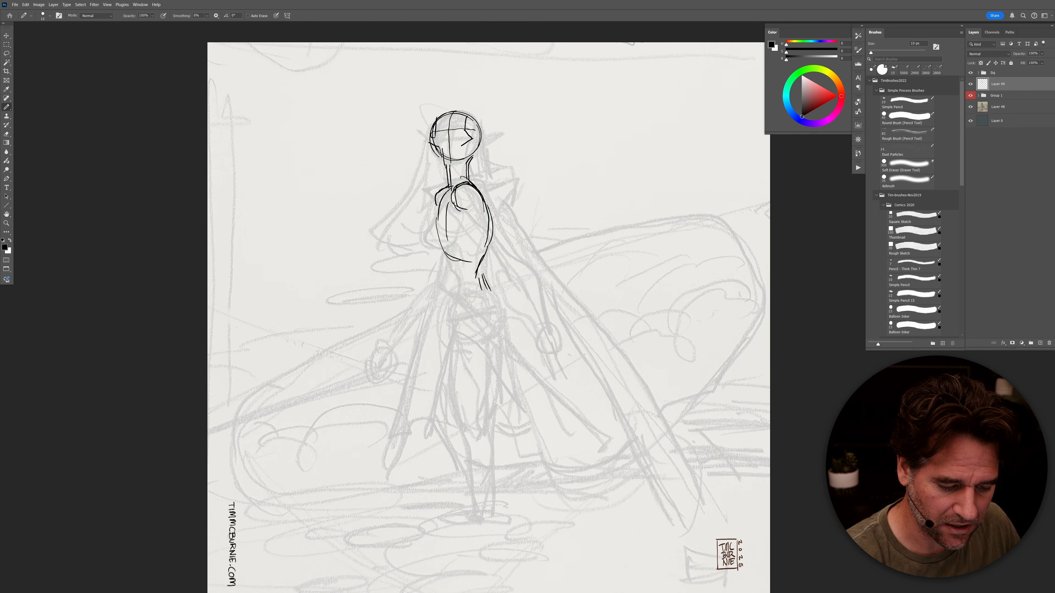
left_click_drag(447, 171, 466, 163)
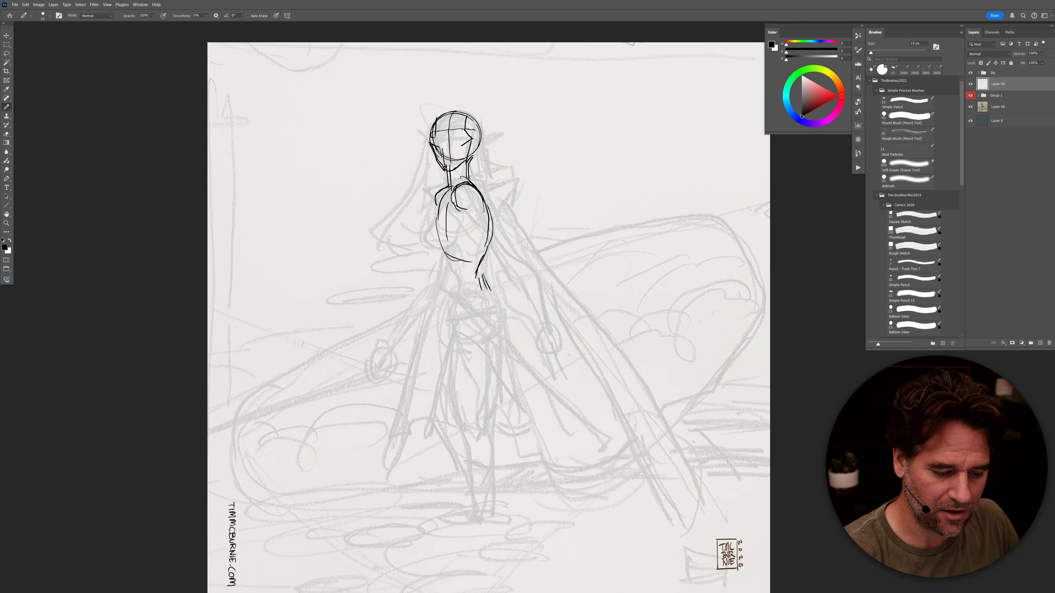
Step: Block in the eye shapes and nose on the face, and outline the long hair falling on both sides of the head
left_click_drag(435, 132, 465, 131)
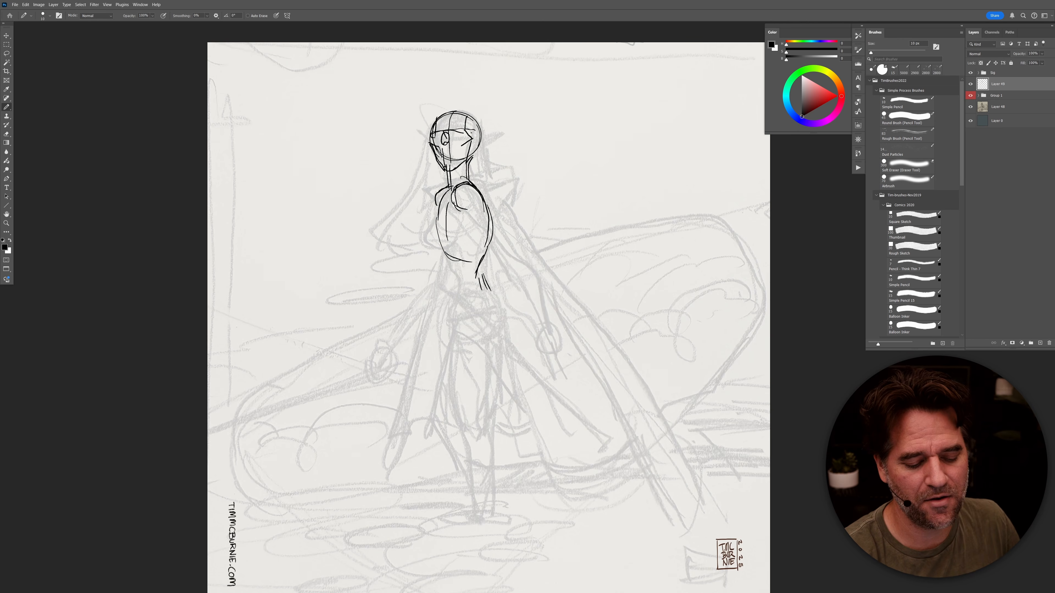
left_click_drag(434, 131, 449, 128)
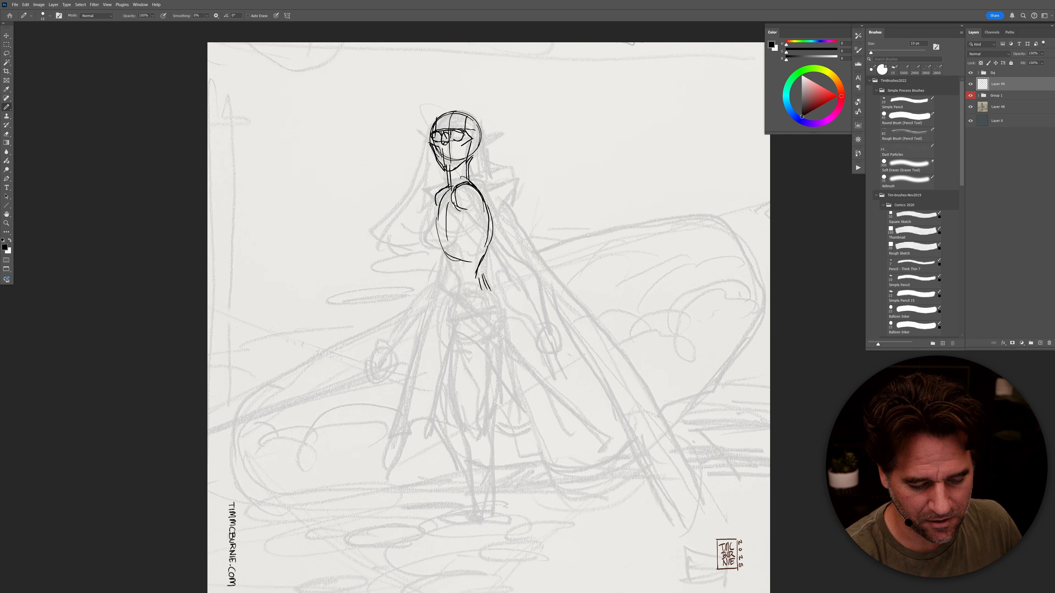
mouse_move(474, 140)
left_mouse_down()
mouse_move(470, 160)
mouse_move(482, 136)
mouse_move(436, 117)
mouse_move(416, 178)
mouse_move(374, 215)
mouse_move(382, 240)
mouse_move(447, 260)
mouse_move(491, 176)
mouse_move(510, 206)
left_mouse_up()
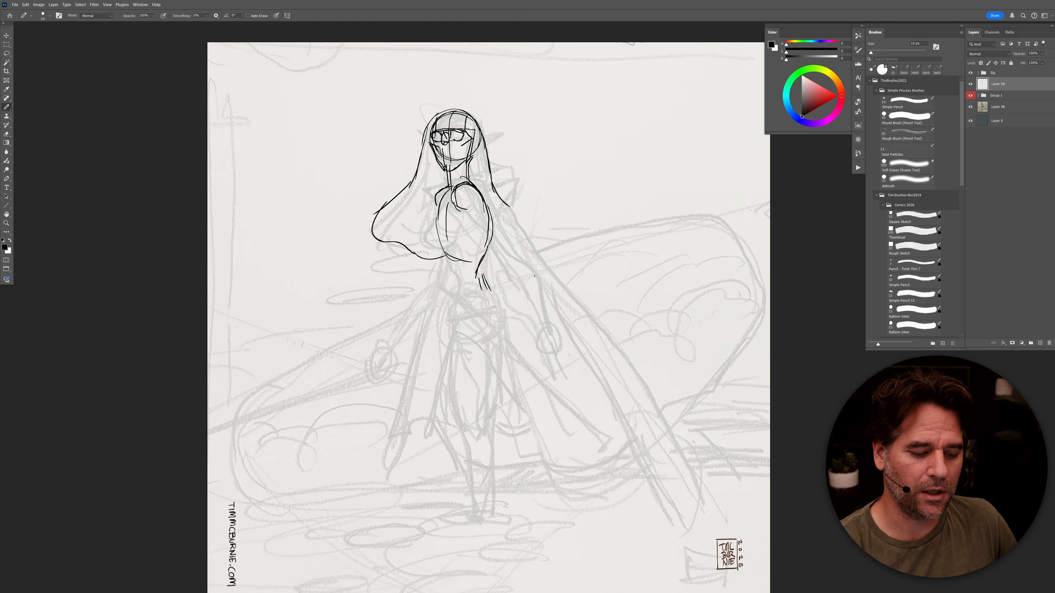
Step: Draw the rounded chest contours over the ribcage, and refine the lines around the shoulder and neck
mouse_move(456, 186)
left_mouse_down()
mouse_move(432, 235)
mouse_move(450, 251)
left_mouse_up()
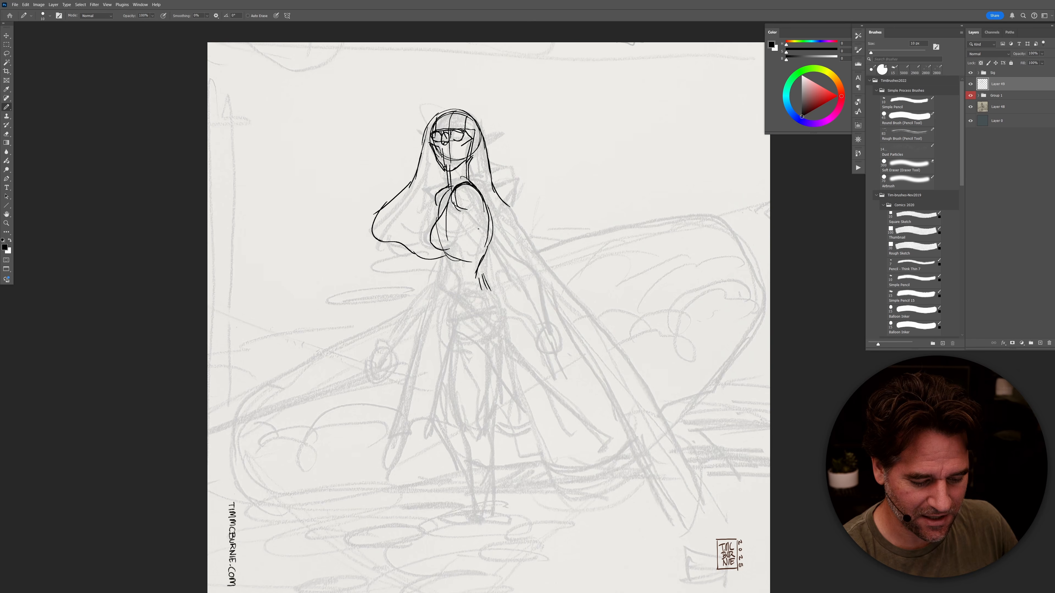
key("ctrl+z")
left_click_drag(449, 192, 440, 249)
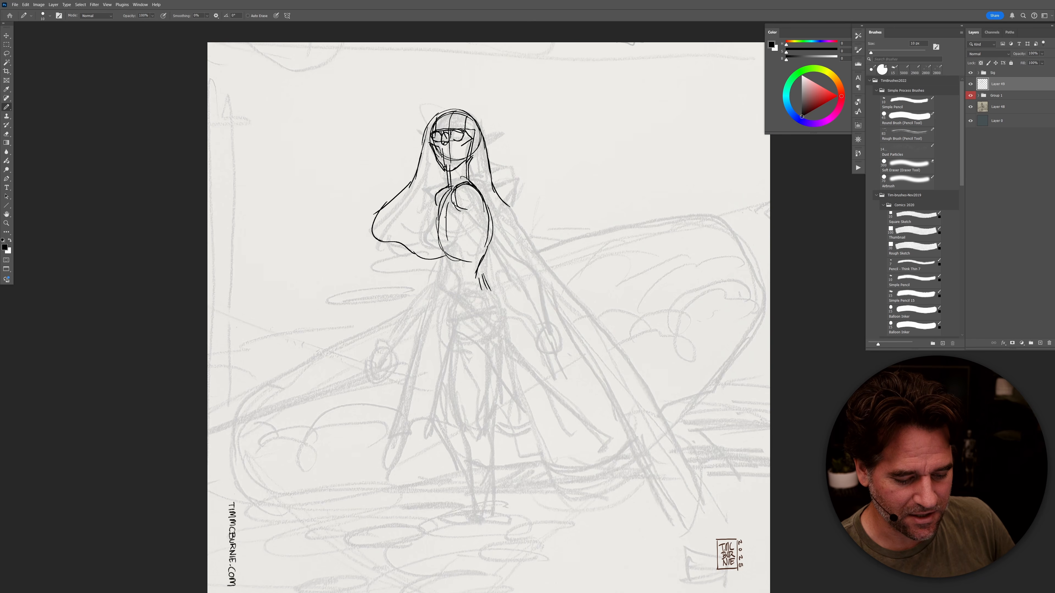
left_click_drag(445, 189, 420, 243)
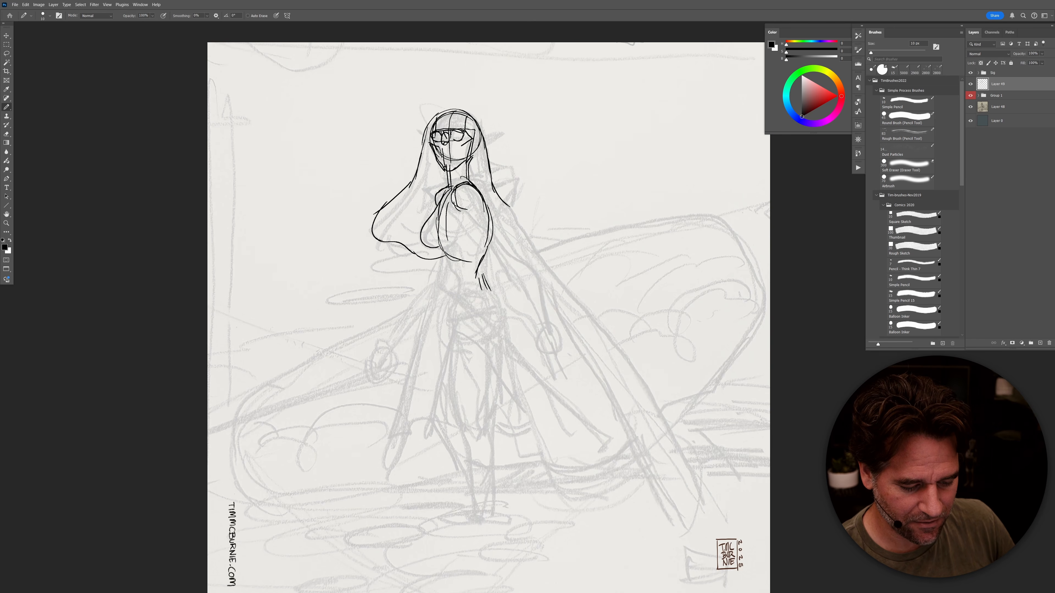
left_click_drag(447, 191, 422, 242)
left_click_drag(451, 192, 430, 238)
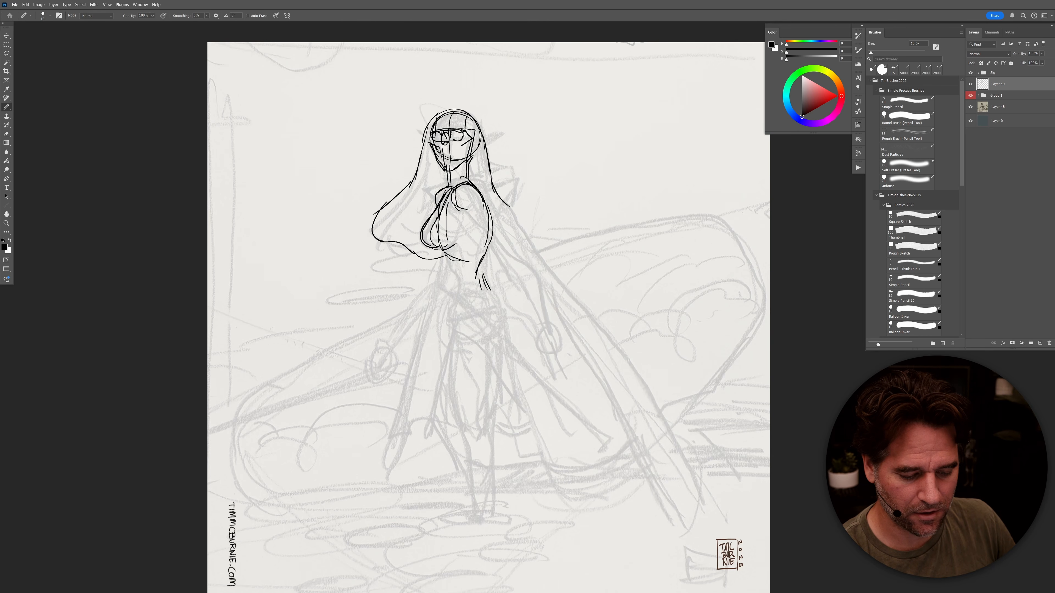
mouse_move(460, 204)
left_mouse_down()
mouse_move(450, 245)
mouse_move(444, 207)
mouse_move(430, 233)
mouse_move(452, 272)
left_mouse_up()
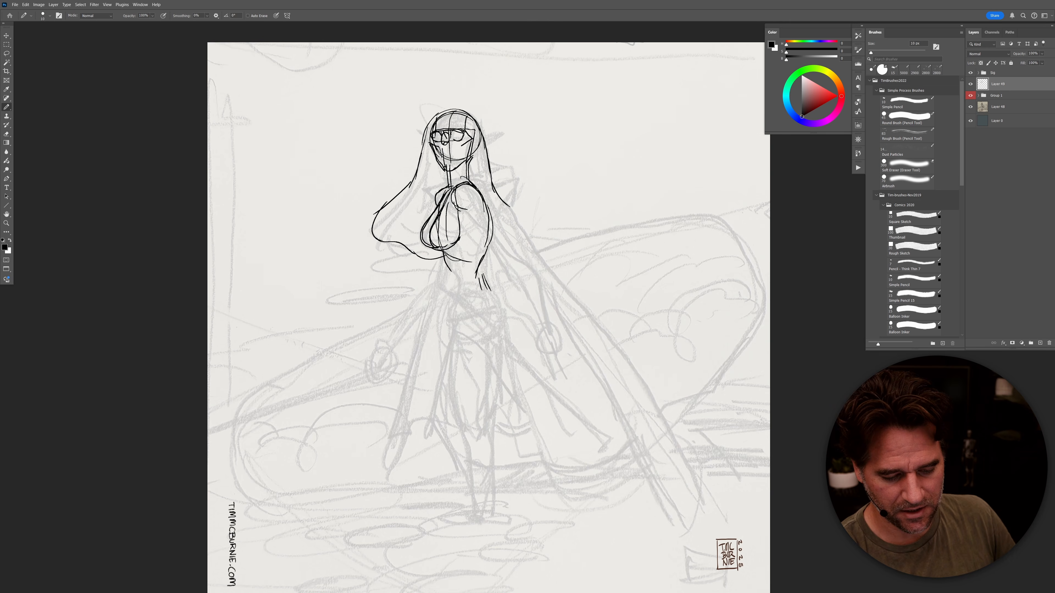
mouse_move(467, 184)
left_mouse_down()
mouse_move(462, 213)
mouse_move(447, 178)
mouse_move(432, 202)
left_mouse_up()
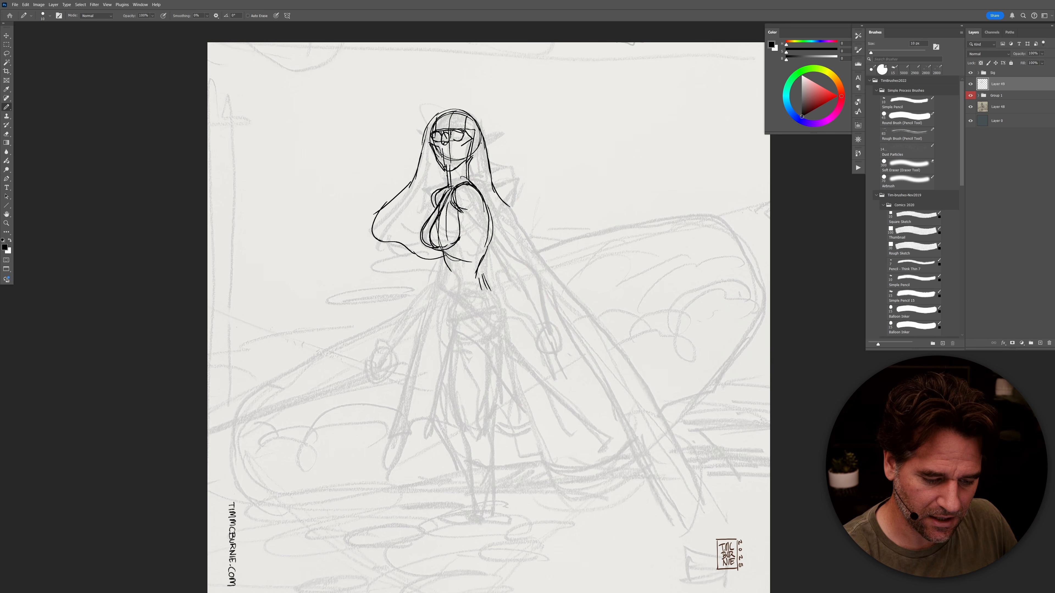
left_click_drag(481, 150, 470, 158)
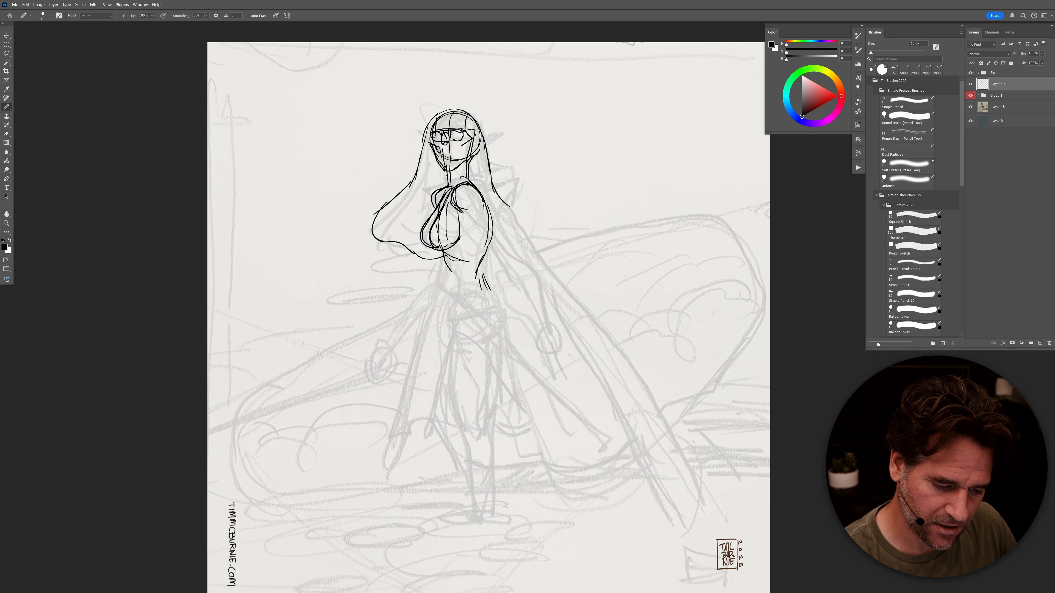
Step: Draw the pointed ear, and with the canvas flipped horizontally, outline the near arm from the shoulder down to a blocky hand
left_click_drag(494, 129, 474, 151)
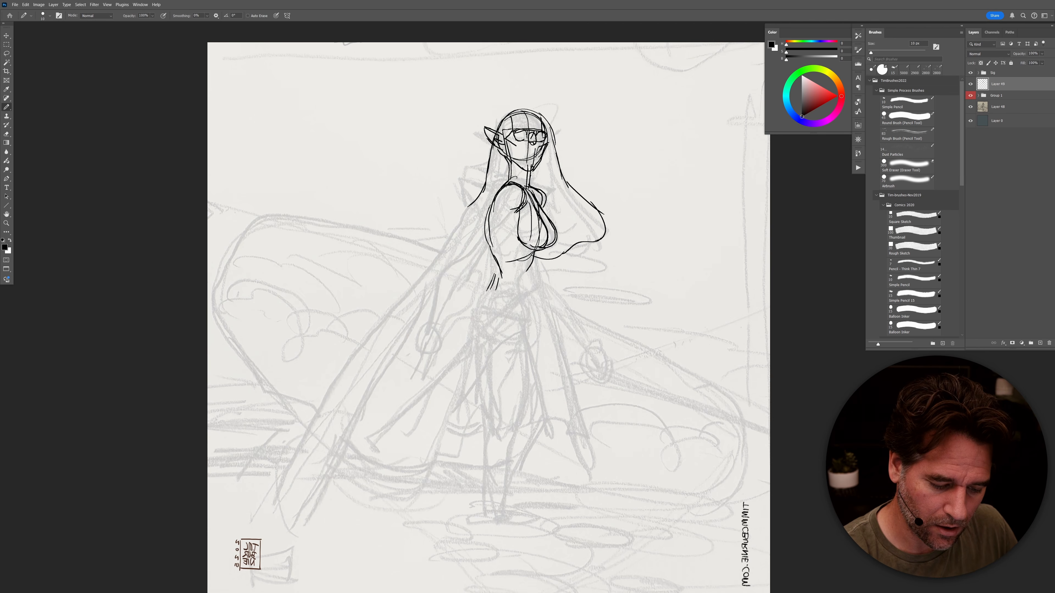
left_click_drag(496, 194, 448, 254)
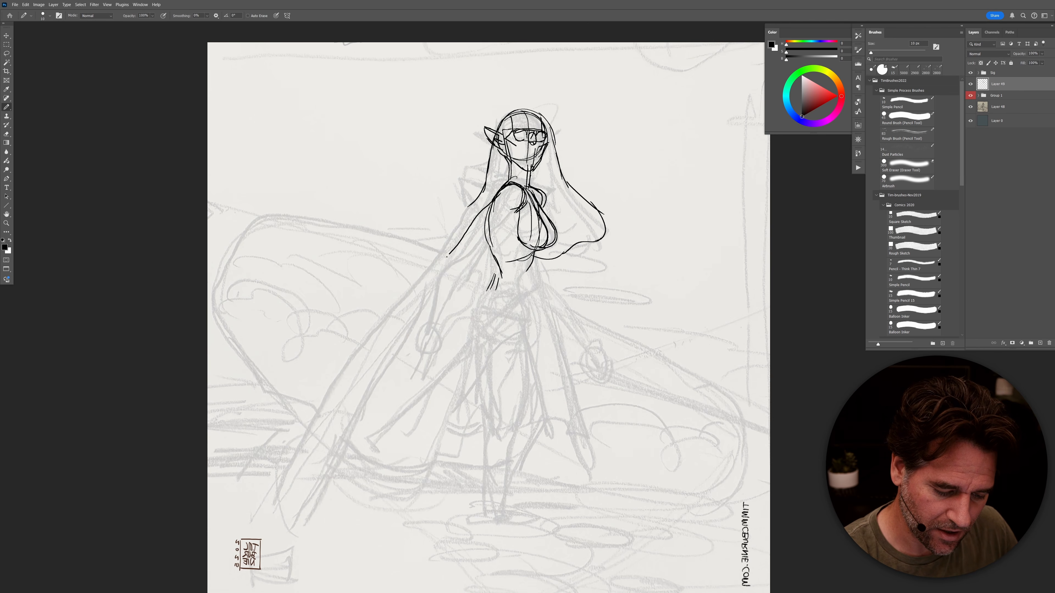
left_click_drag(513, 211, 481, 245)
mouse_move(524, 206)
left_mouse_down()
mouse_move(444, 258)
mouse_move(429, 329)
mouse_move(438, 331)
mouse_move(463, 259)
mouse_move(481, 246)
left_mouse_up()
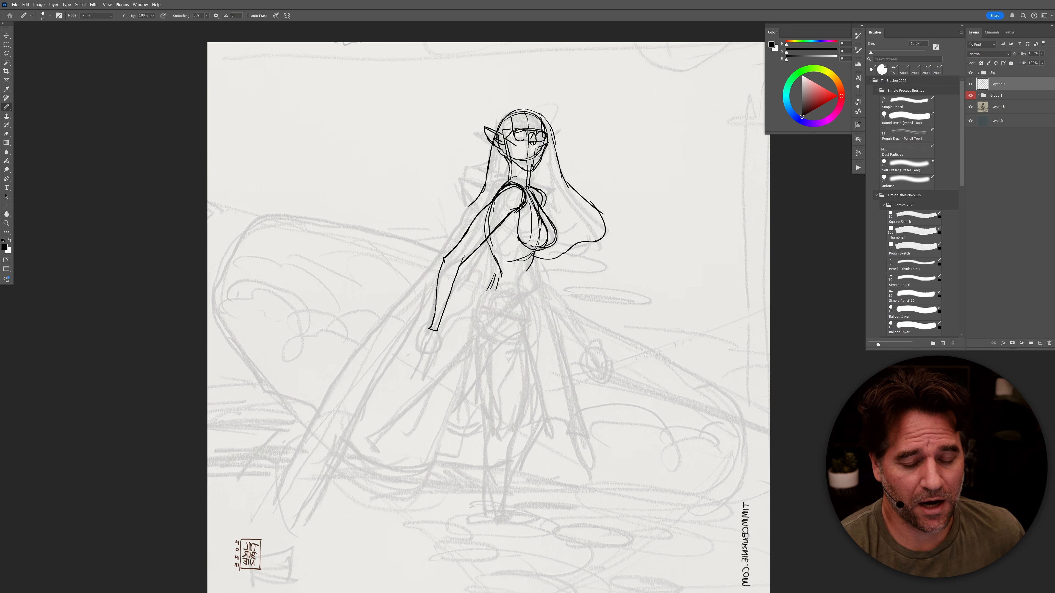
left_click_drag(431, 320, 420, 344)
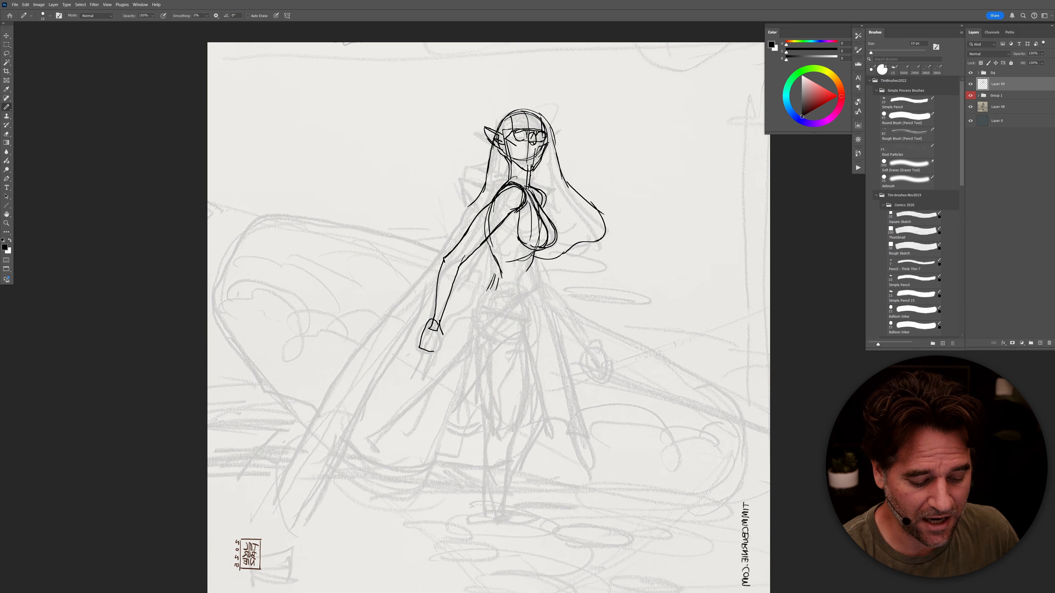
mouse_move(437, 337)
left_mouse_down()
mouse_move(435, 351)
mouse_move(420, 347)
mouse_move(436, 311)
left_mouse_up()
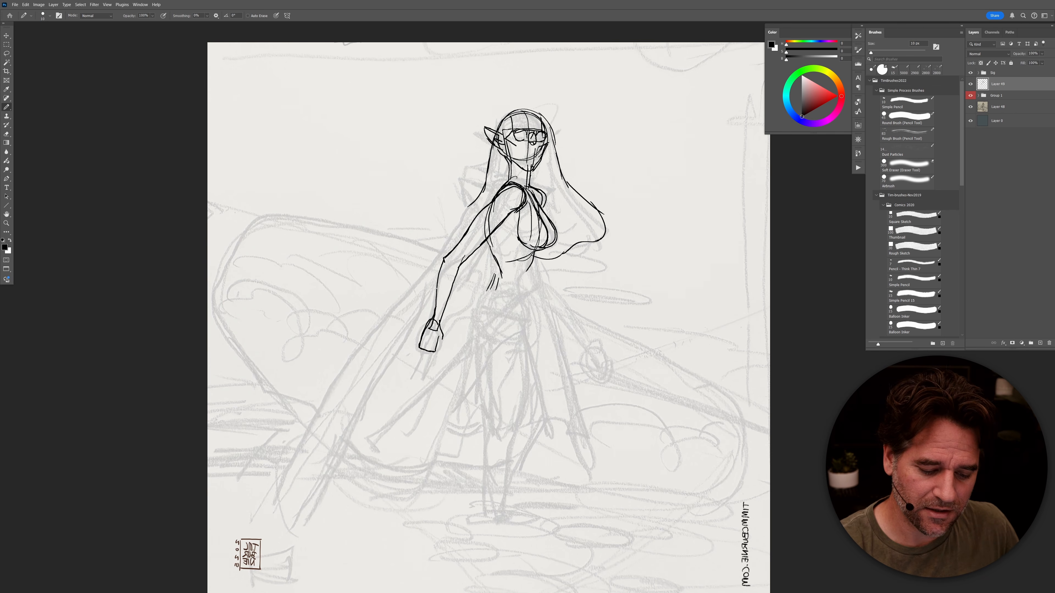
Step: Reinforce the shoulder and back contour, and close the lower edge of the ribcage above the waist
left_click_drag(543, 192, 543, 207)
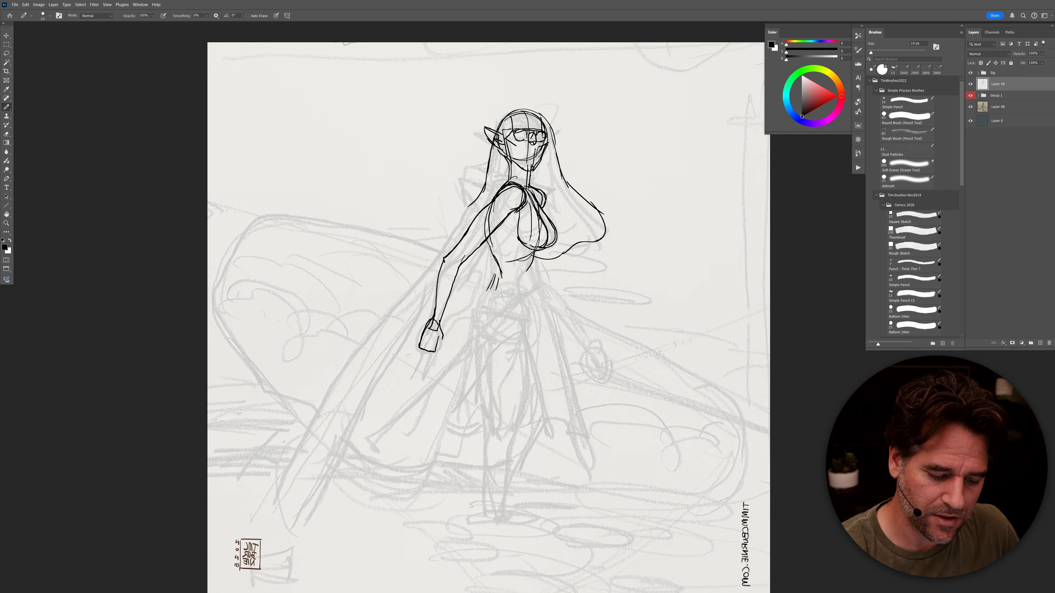
left_click_drag(508, 178, 487, 206)
left_click_drag(495, 249, 490, 288)
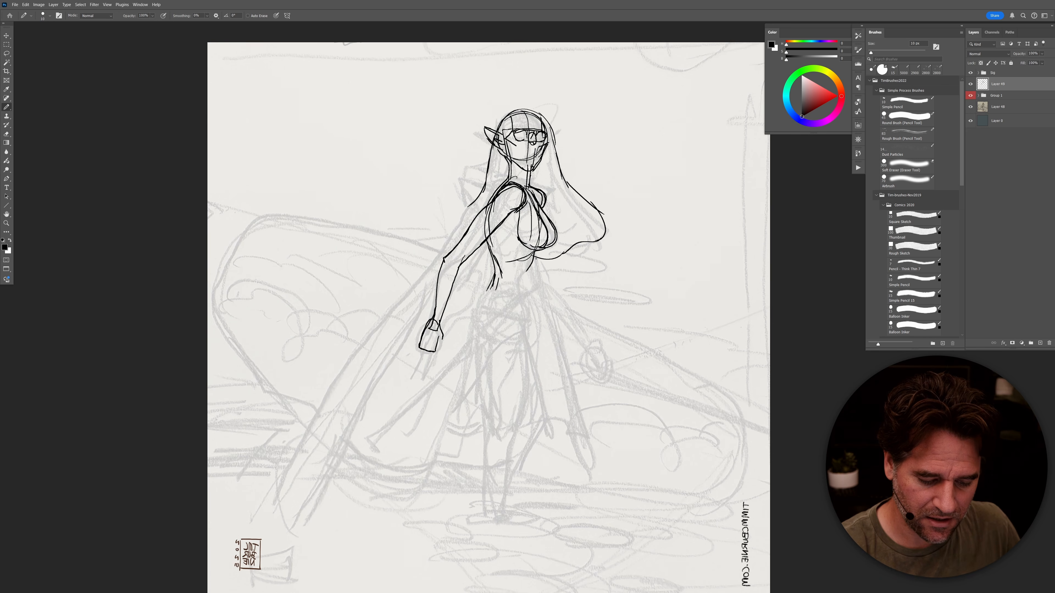
mouse_move(536, 261)
left_mouse_down()
mouse_move(530, 273)
mouse_move(495, 272)
left_mouse_up()
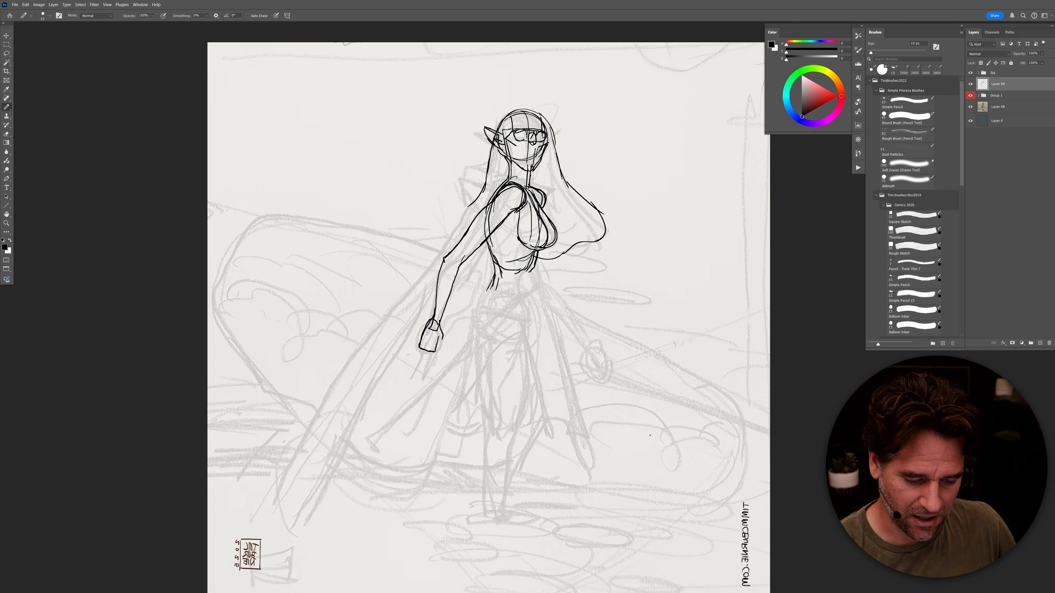
Step: Draw the waist lines and a pelvis circle, and start the front contour of the near thigh
mouse_move(527, 270)
left_mouse_down()
mouse_move(531, 316)
mouse_move(494, 296)
mouse_move(507, 316)
mouse_move(498, 347)
mouse_move(517, 301)
left_mouse_up()
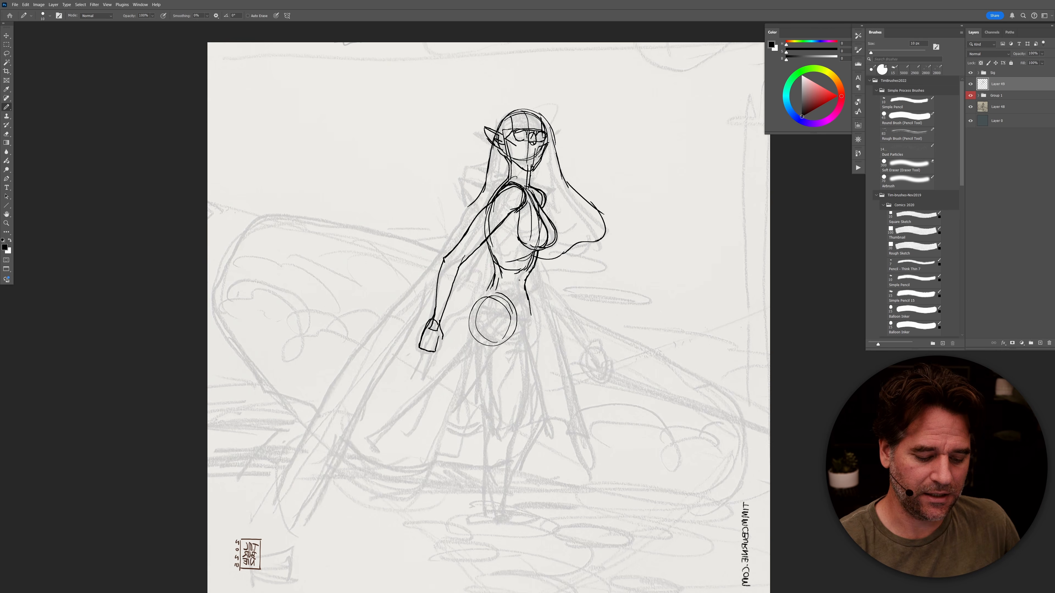
left_click_drag(491, 279, 469, 328)
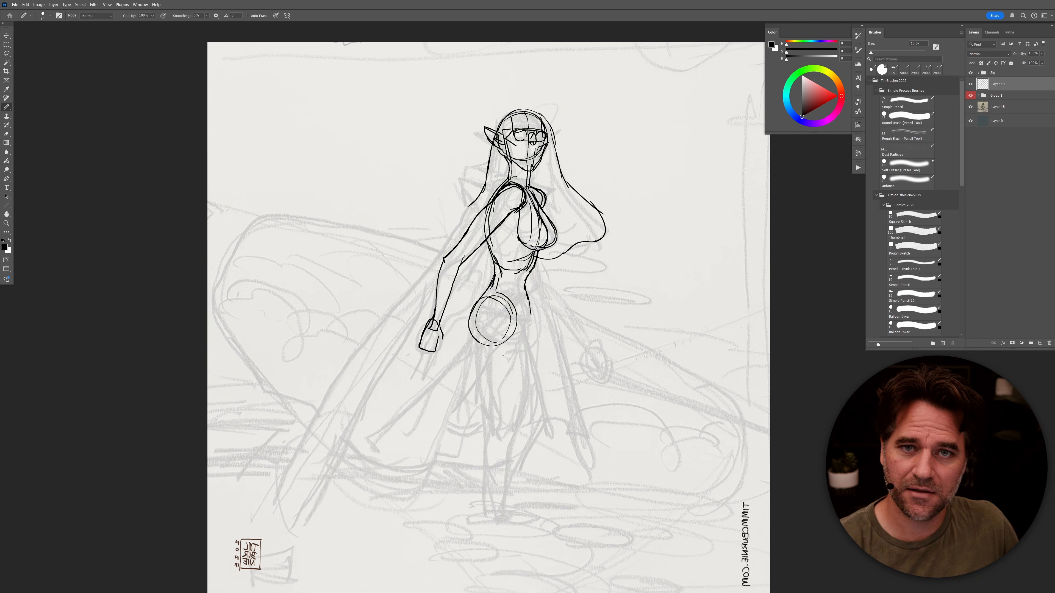
left_click_drag(513, 307, 521, 387)
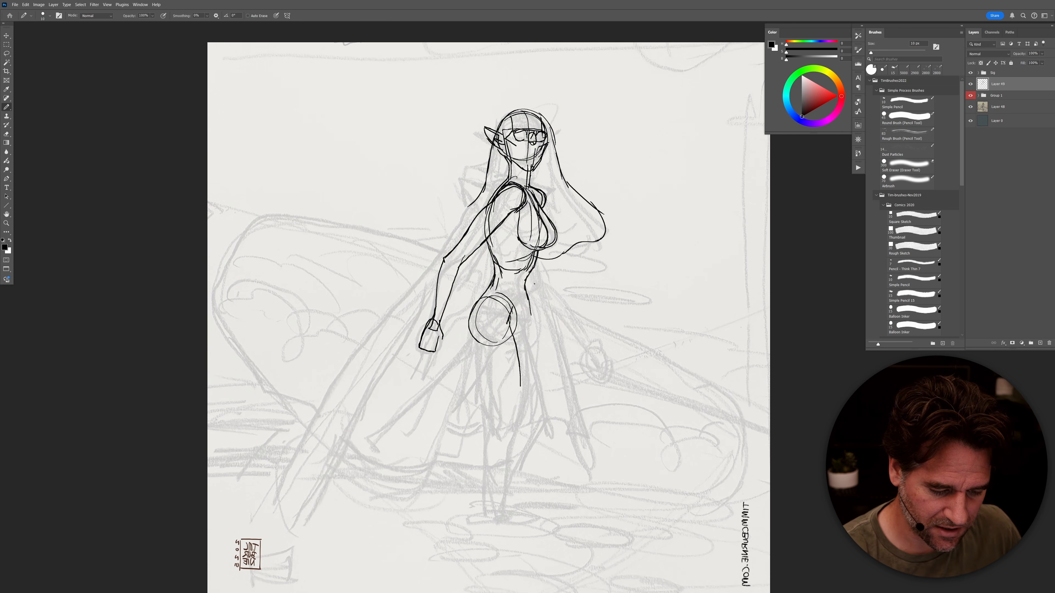
Step: Shrink the oversized brush tip and erase the front belly line between the ribcage and the pelvis
key("[")
key("[")
key("[")
key("[")
key("[")
key("[")
key("[")
key("[")
key("[")
key("[")
key("[")
key("[")
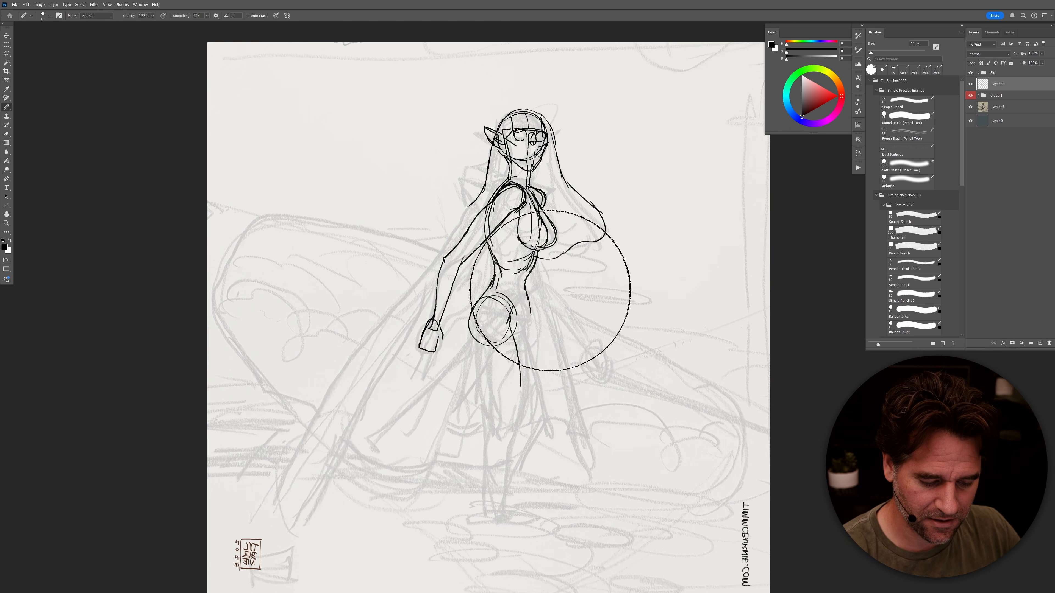
left_click_drag(527, 277, 525, 311)
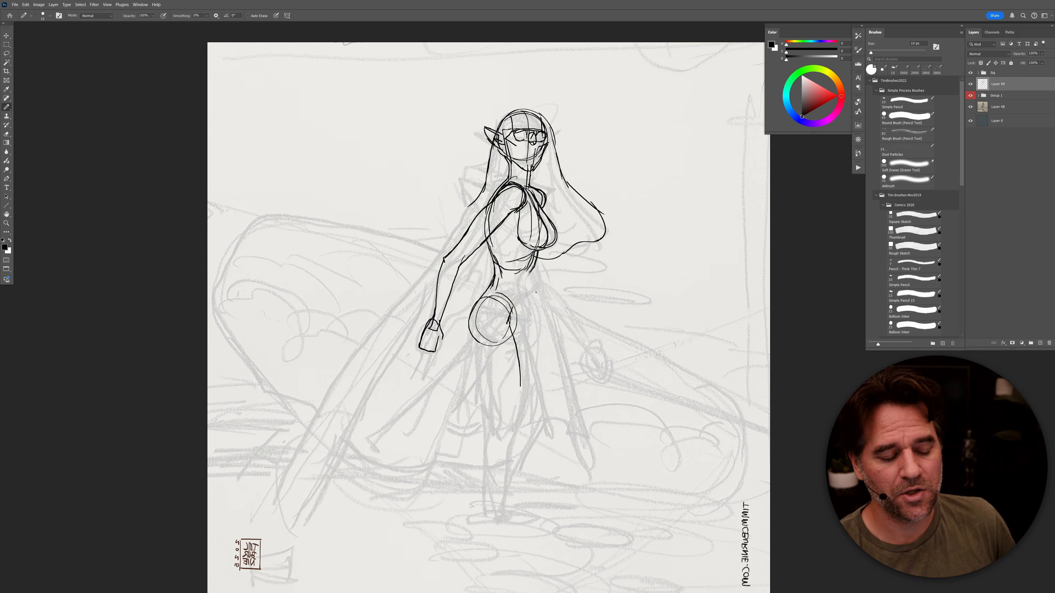
Step: Redraw the front belly line in a firmer curve from the ribcage down to the pelvis, undoing stray strokes
mouse_move(669, 232)
left_mouse_down()
mouse_move(641, 224)
mouse_move(675, 227)
mouse_move(691, 285)
left_mouse_up()
key("ctrl+z")
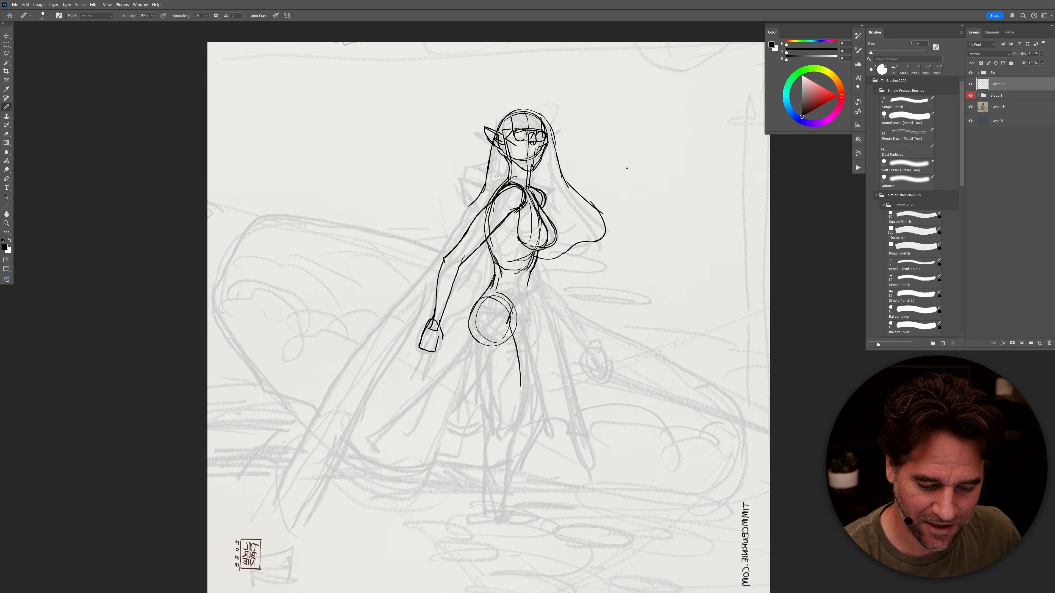
left_click_drag(627, 173, 627, 275)
mouse_move(566, 242)
left_mouse_down()
mouse_move(620, 241)
mouse_move(584, 245)
mouse_move(617, 252)
mouse_move(524, 279)
mouse_move(514, 331)
left_mouse_up()
key("ctrl+z")
left_click_drag(535, 279, 521, 311)
left_click_drag(536, 268, 516, 319)
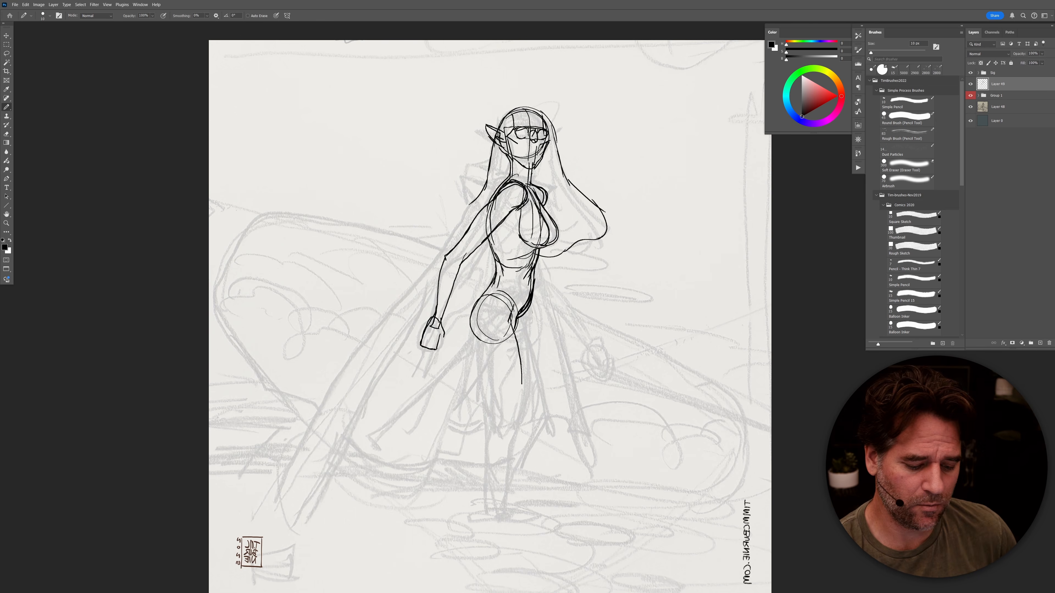
Step: Strengthen the hip crease and draw the outer hip contour around the back of the pelvis circle
left_click_drag(513, 304, 508, 295)
left_click_drag(508, 294, 514, 347)
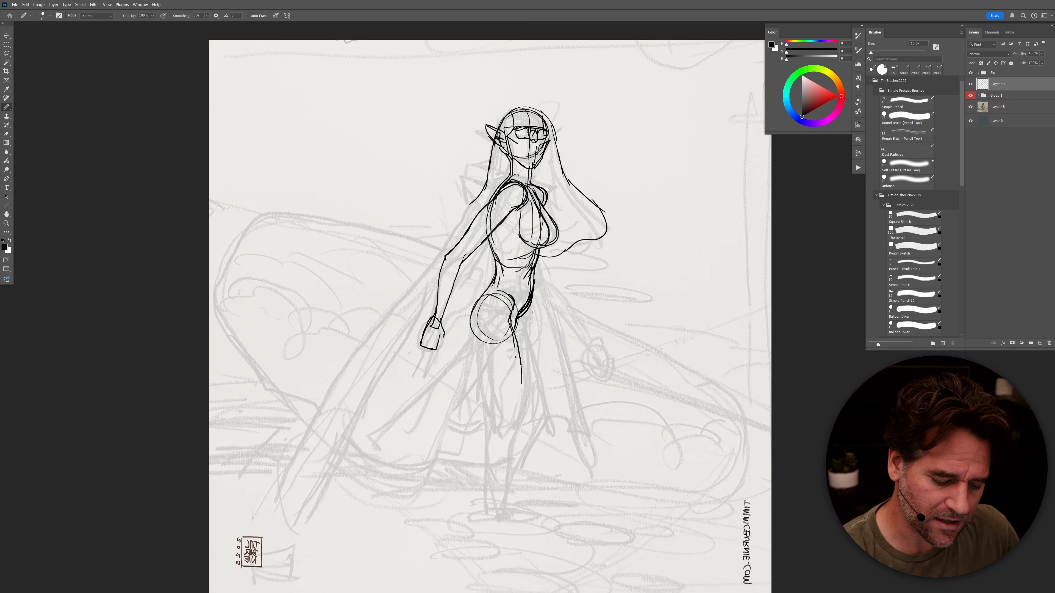
mouse_move(493, 273)
left_mouse_down()
mouse_move(466, 326)
mouse_move(478, 344)
left_mouse_up()
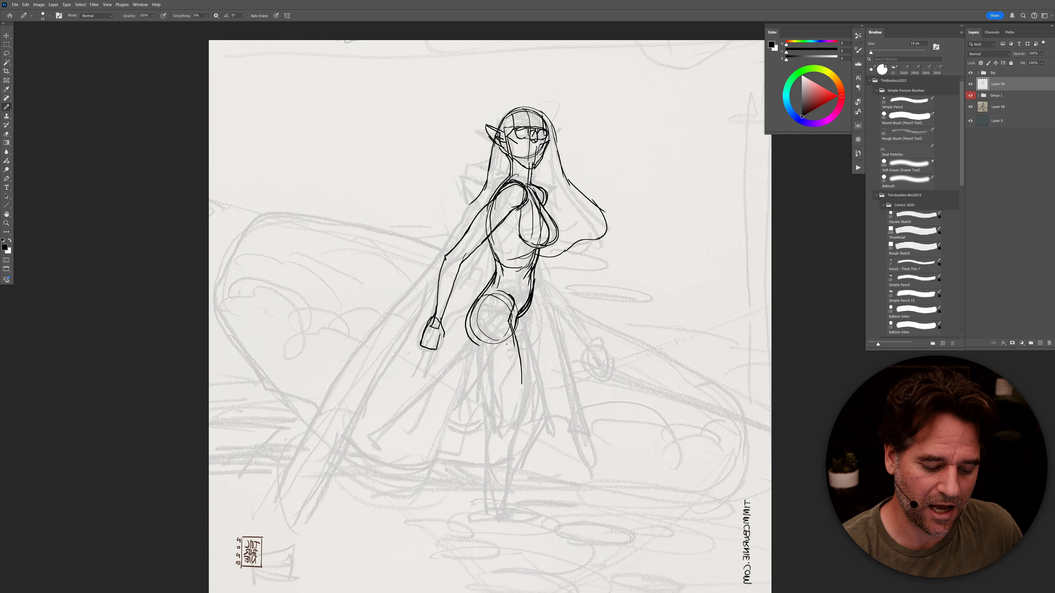
Step: Outline the near thigh down to a rounded knee, and draw the front contour of the far thigh
left_click_drag(480, 344, 498, 425)
mouse_move(522, 384)
left_mouse_down()
mouse_move(518, 435)
mouse_move(502, 439)
mouse_move(499, 423)
mouse_move(517, 434)
left_mouse_up()
left_click_drag(495, 290, 528, 305)
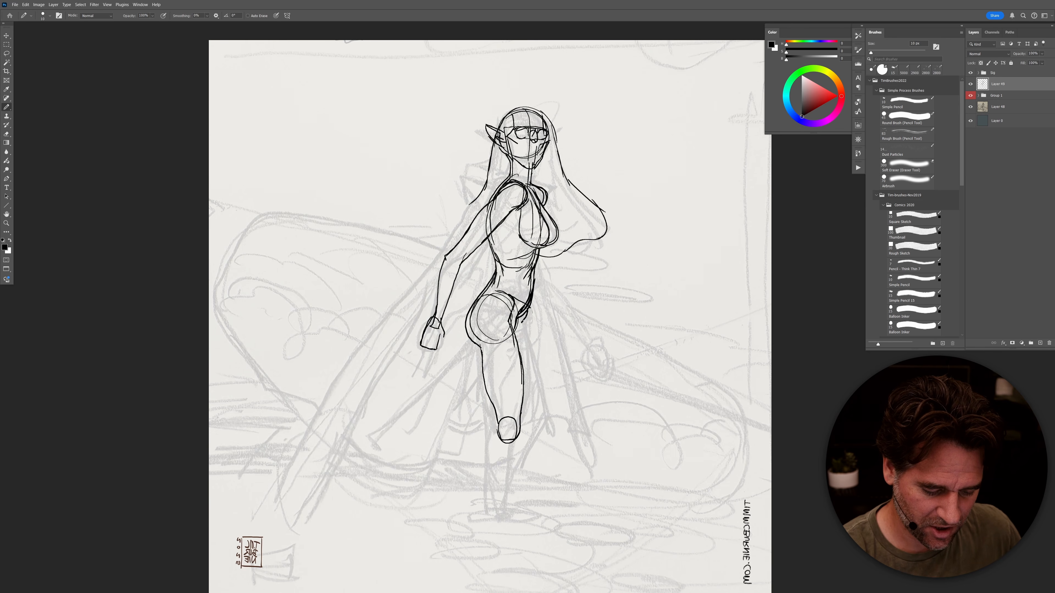
left_click_drag(522, 327, 545, 420)
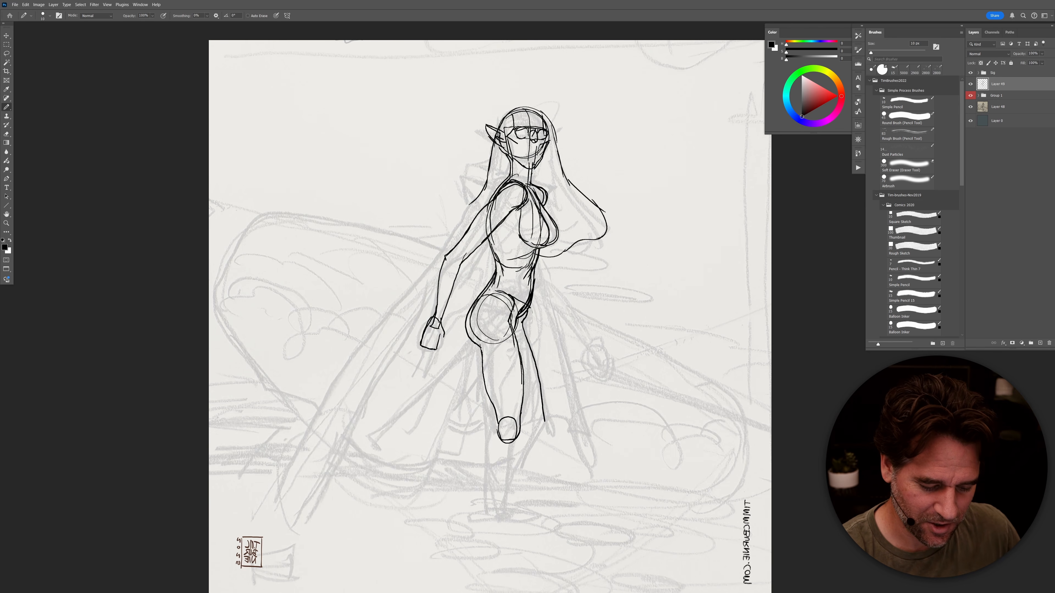
Step: Draw the belt line across the hips and a folded cloth strip hanging behind the near thigh
left_click_drag(474, 300, 512, 317)
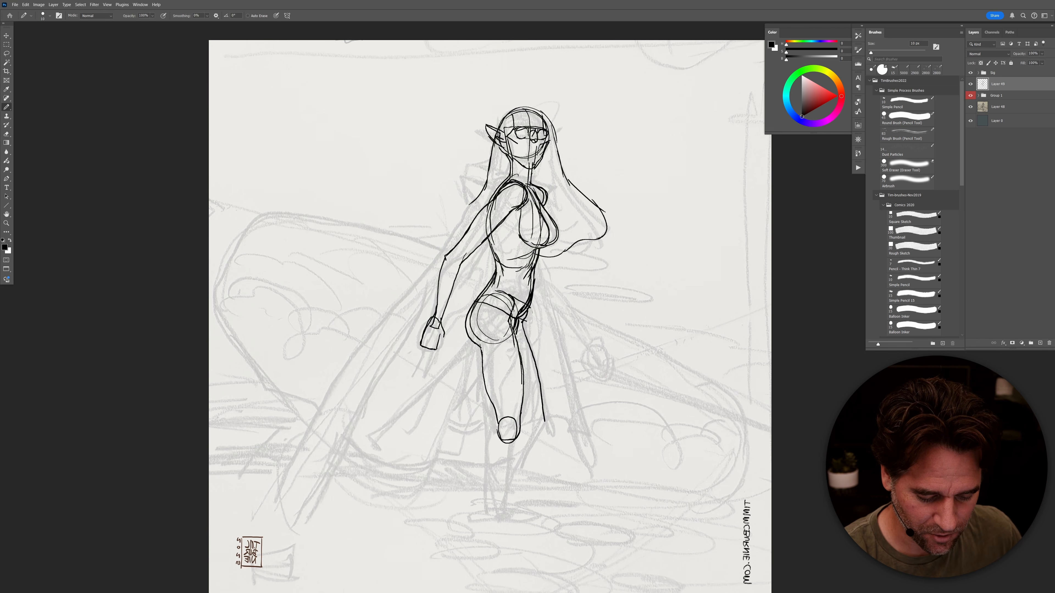
left_click_drag(521, 322, 517, 337)
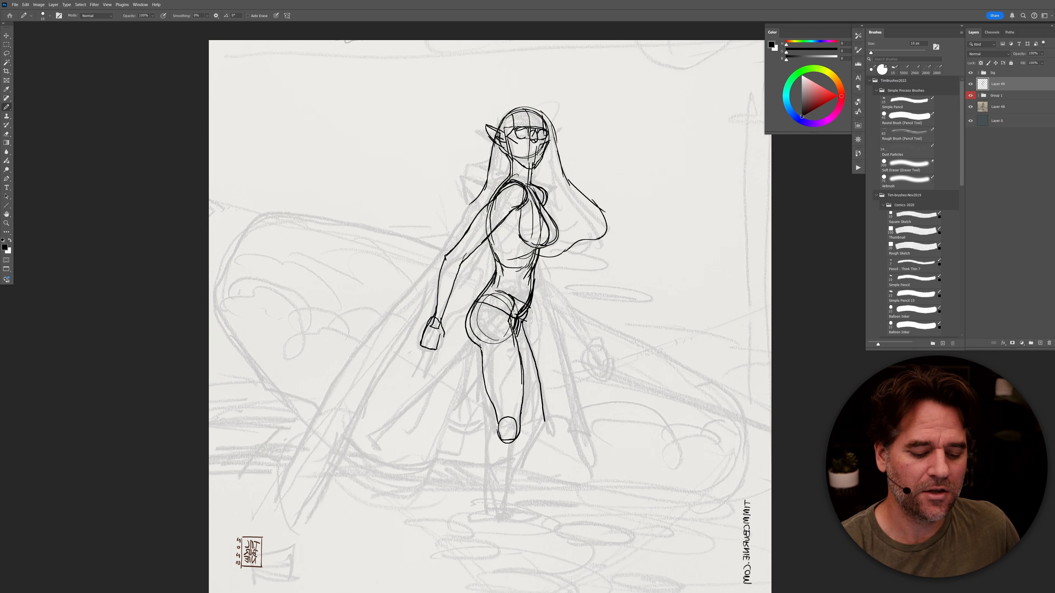
left_click_drag(466, 317, 455, 344)
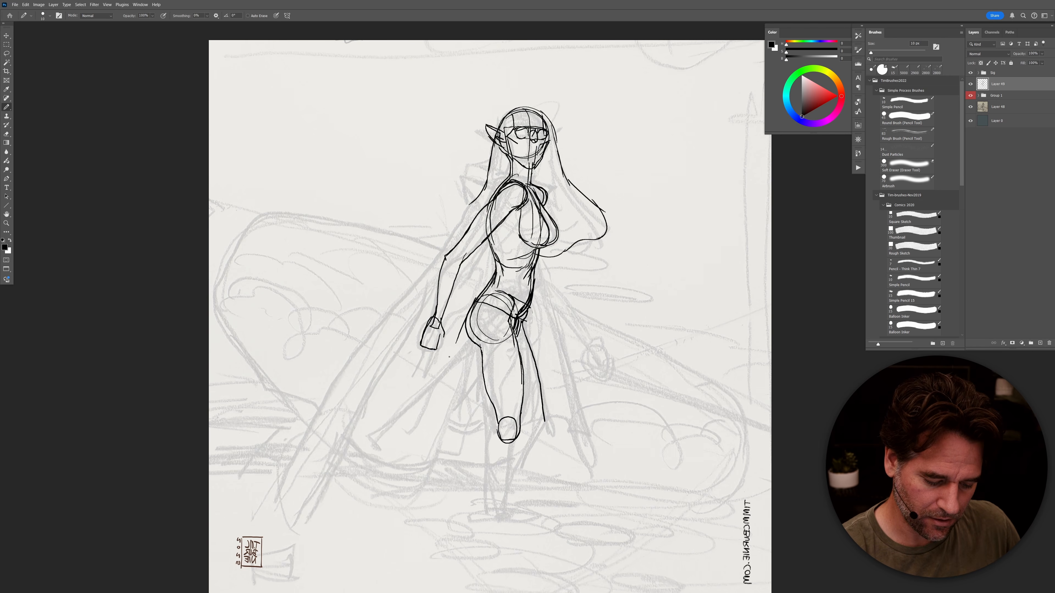
mouse_move(472, 304)
left_mouse_down()
mouse_move(447, 369)
mouse_move(426, 390)
left_mouse_up()
mouse_move(464, 328)
left_mouse_down()
mouse_move(437, 394)
mouse_move(447, 396)
left_mouse_up()
left_click_drag(478, 344, 453, 397)
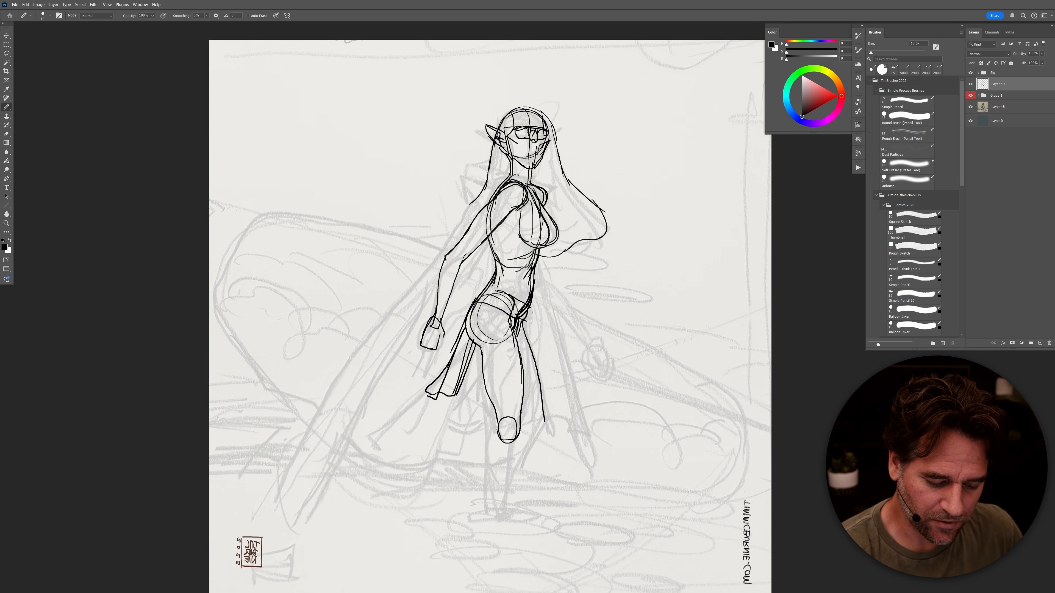
Step: Add a round clasp and a small side pouch to the belt, and darken the near thigh's contours
mouse_move(486, 308)
left_mouse_down()
mouse_move(497, 307)
mouse_move(486, 303)
left_mouse_up()
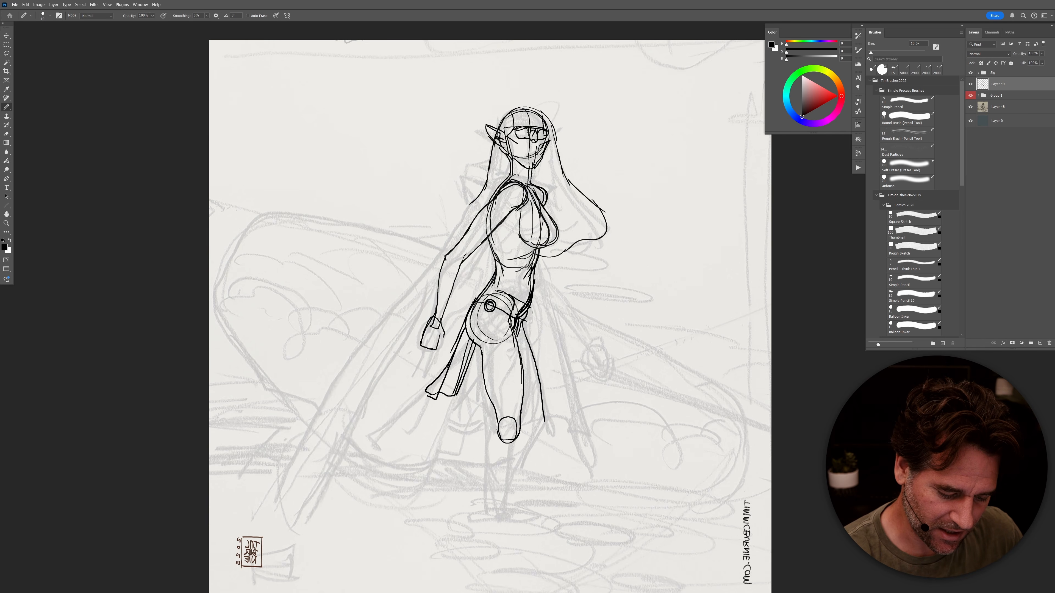
left_click_drag(498, 308, 511, 317)
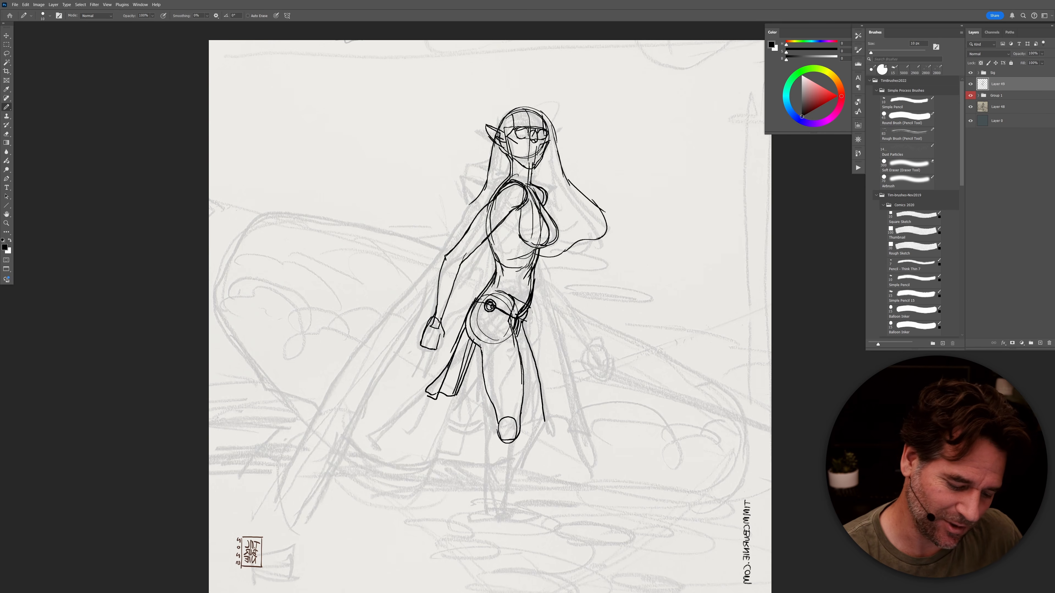
left_click_drag(479, 293, 461, 304)
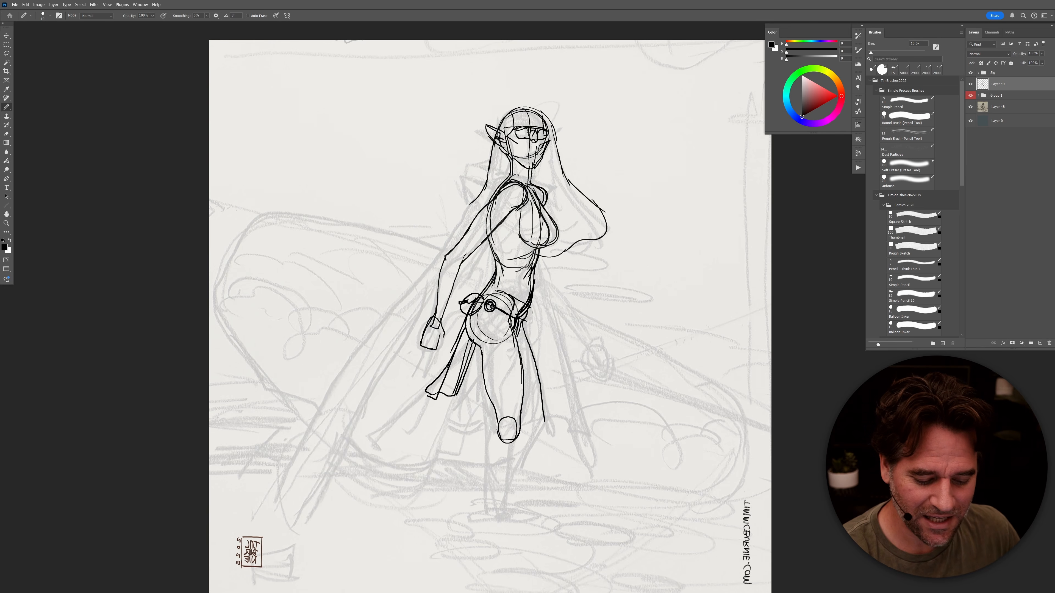
left_click_drag(479, 356, 496, 433)
left_click_drag(511, 317, 522, 406)
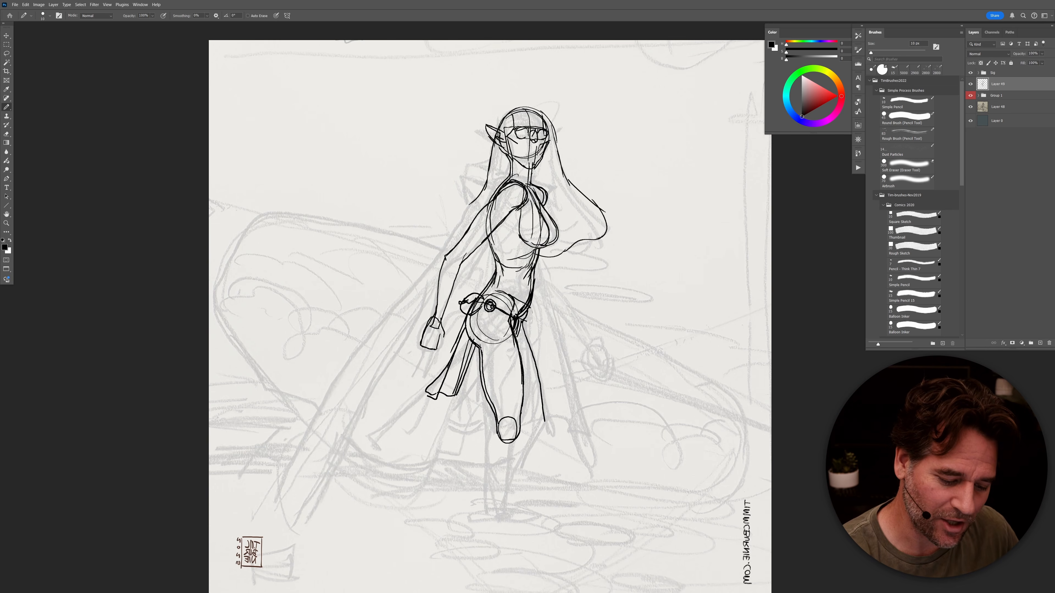
Step: Darken the near upper arm and add a cuff at its elbow, and draw the far arm's line sloping outward from the waist
left_click_drag(493, 198, 448, 249)
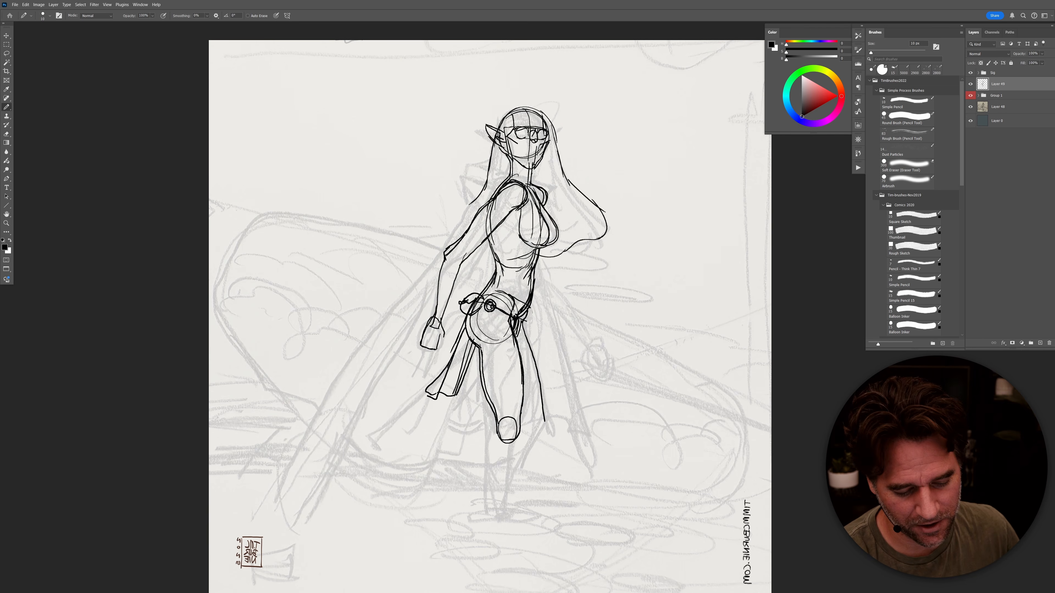
mouse_move(446, 260)
left_mouse_down()
mouse_move(451, 284)
mouse_move(473, 249)
mouse_move(457, 273)
left_mouse_up()
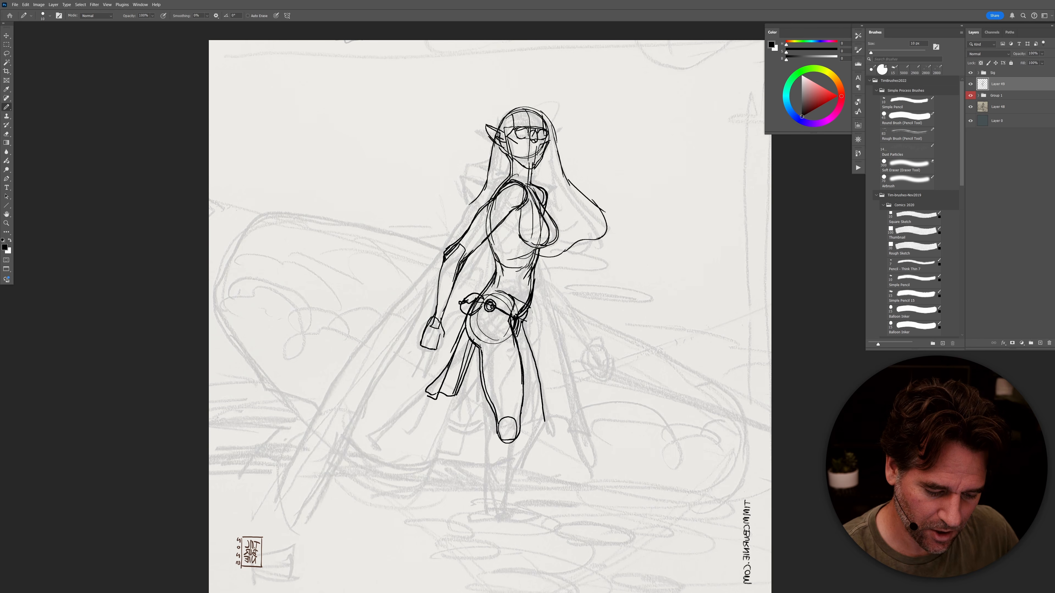
mouse_move(452, 255)
left_mouse_down()
mouse_move(541, 279)
mouse_move(588, 349)
left_mouse_up()
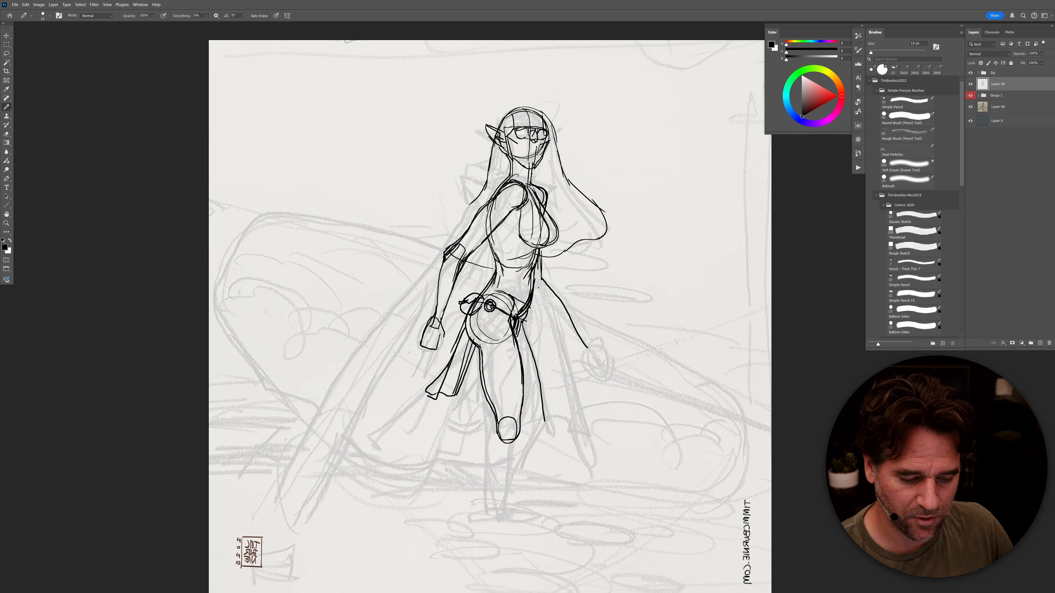
Step: Draw the near lower leg from the knee into elliptical water ripples, and add a short cloth edge behind the thigh
left_click_drag(514, 446, 504, 509)
mouse_move(495, 435)
left_mouse_down()
mouse_move(485, 460)
mouse_move(492, 518)
left_mouse_up()
left_click_drag(517, 440, 501, 529)
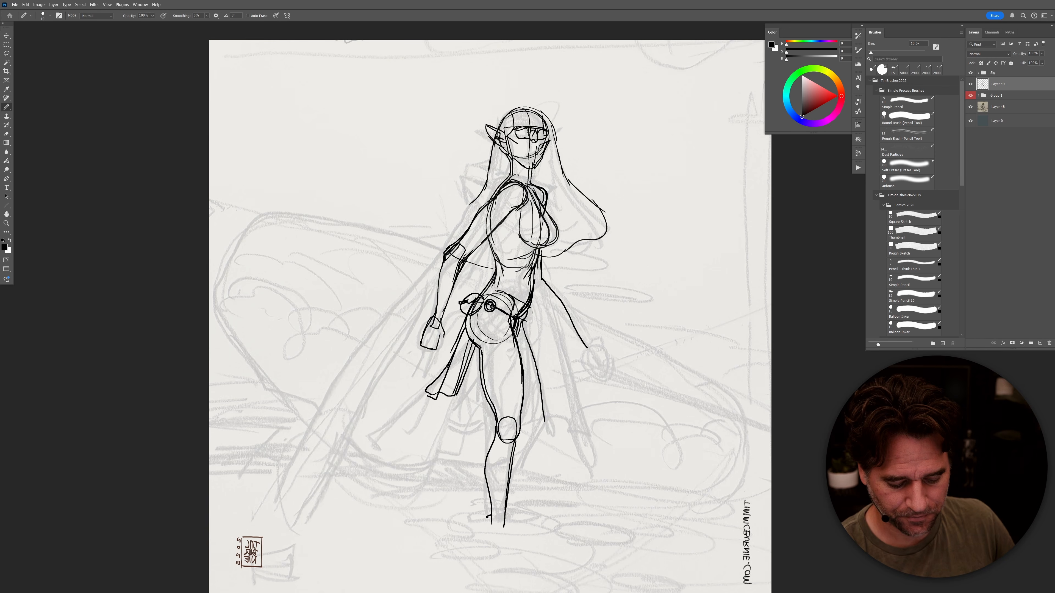
mouse_move(481, 517)
left_mouse_down()
mouse_move(527, 524)
mouse_move(513, 515)
mouse_move(459, 520)
mouse_move(539, 522)
mouse_move(509, 516)
left_mouse_up()
key("ctrl+z")
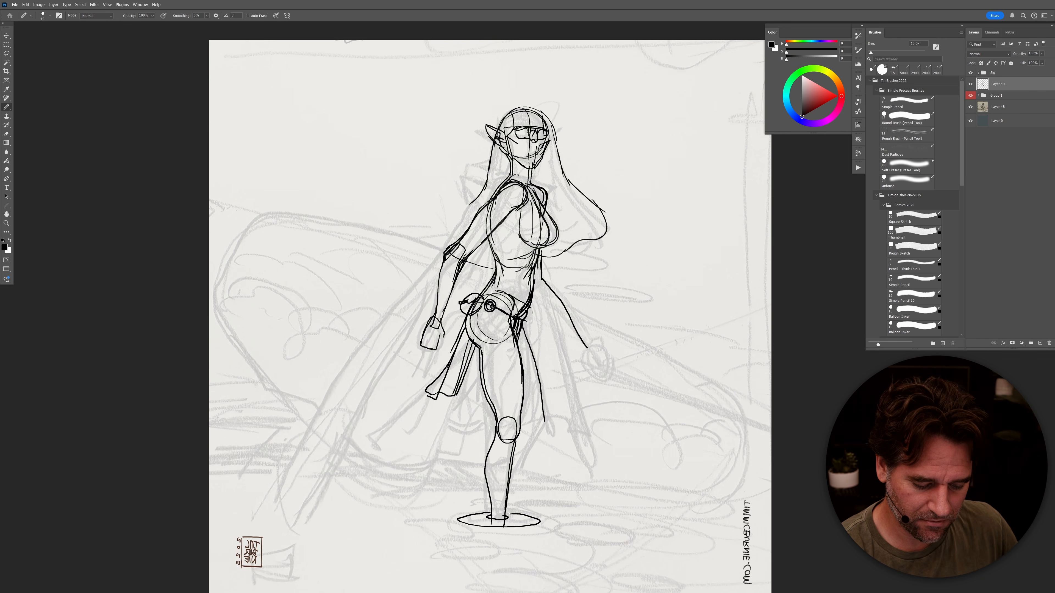
left_click_drag(480, 382, 478, 393)
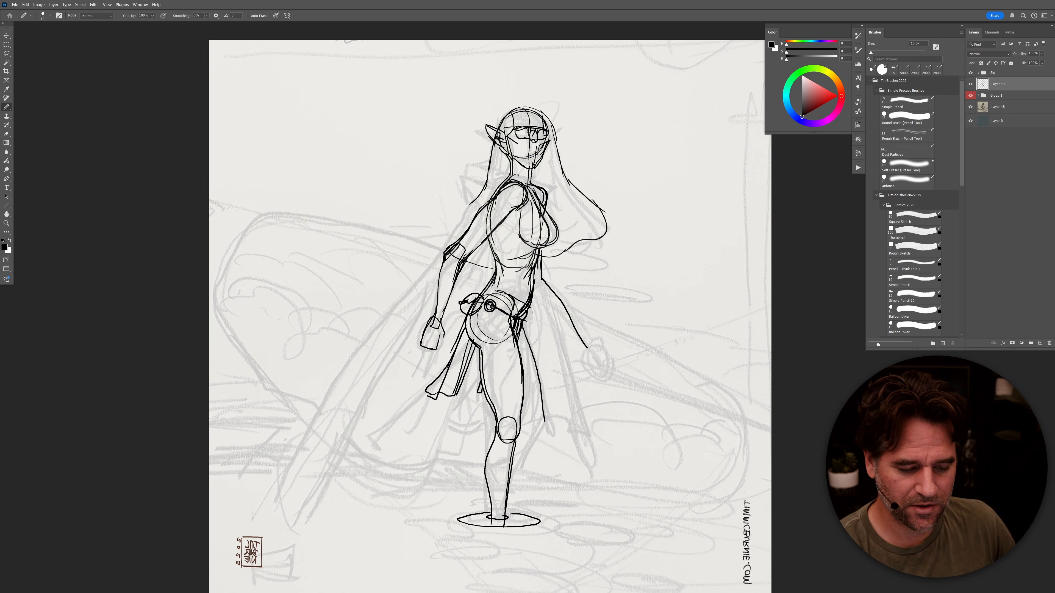
Step: Add long hair strands falling behind the ear and beside the face and neck
left_click_drag(489, 168, 484, 195)
left_click_drag(497, 150, 486, 201)
left_click_drag(506, 158, 503, 185)
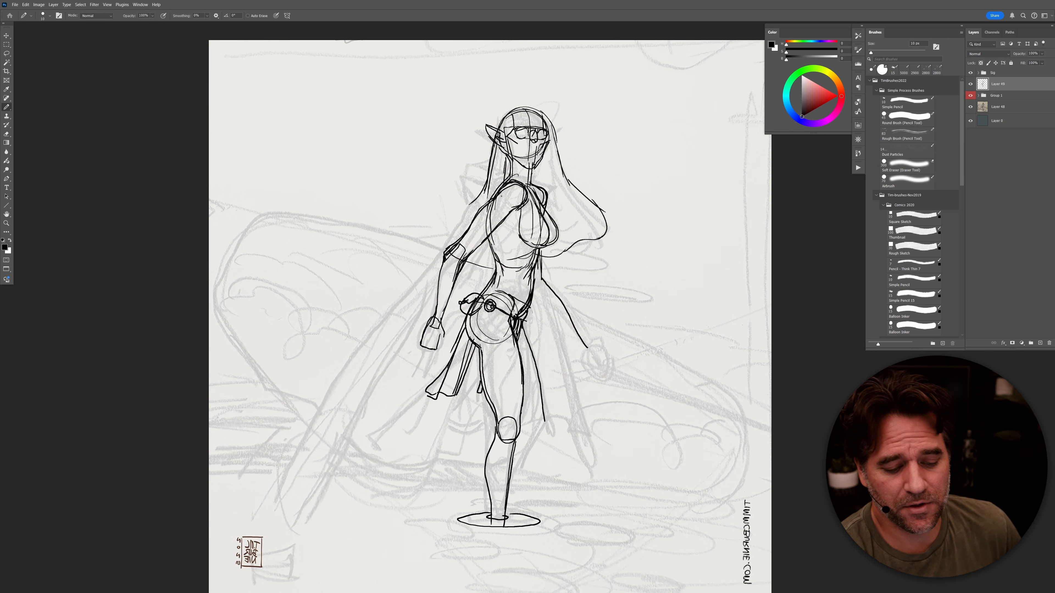
left_click_drag(502, 129, 502, 174)
key("ctrl+z")
left_click_drag(500, 122, 505, 167)
left_click_drag(510, 128, 534, 206)
left_click_drag(508, 118, 530, 189)
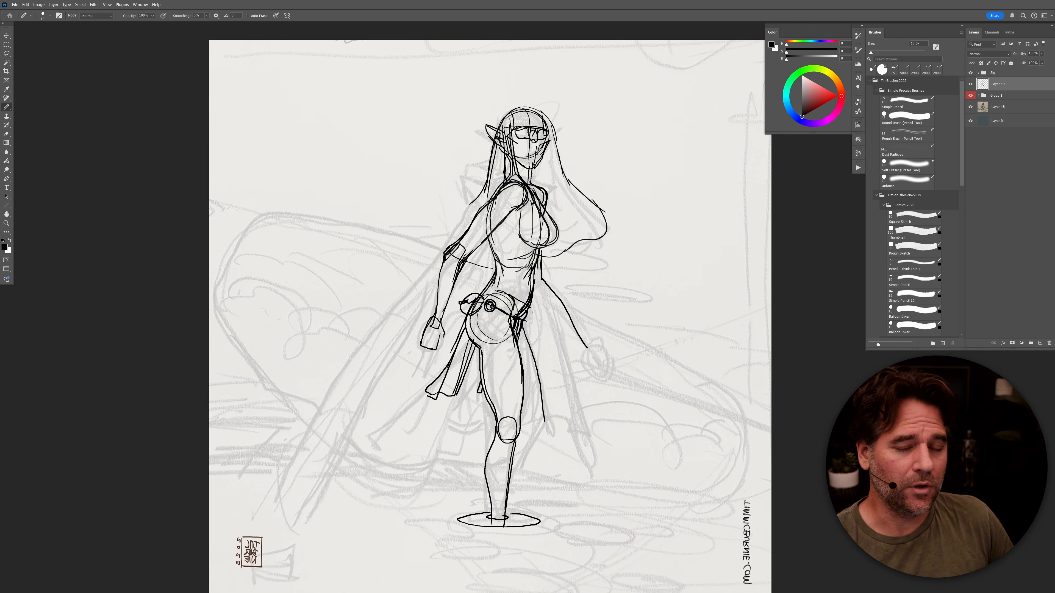
Step: Add hair strands around the head and down the far side, and sketch the eyes, nose and lips inside the face
left_click_drag(515, 126, 533, 117)
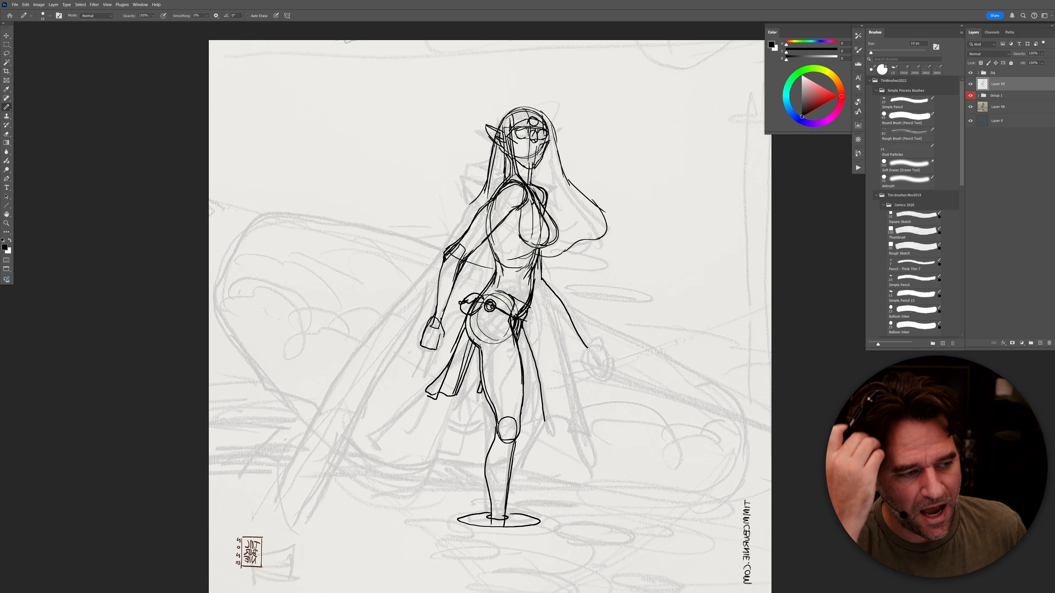
left_click_drag(494, 147, 487, 201)
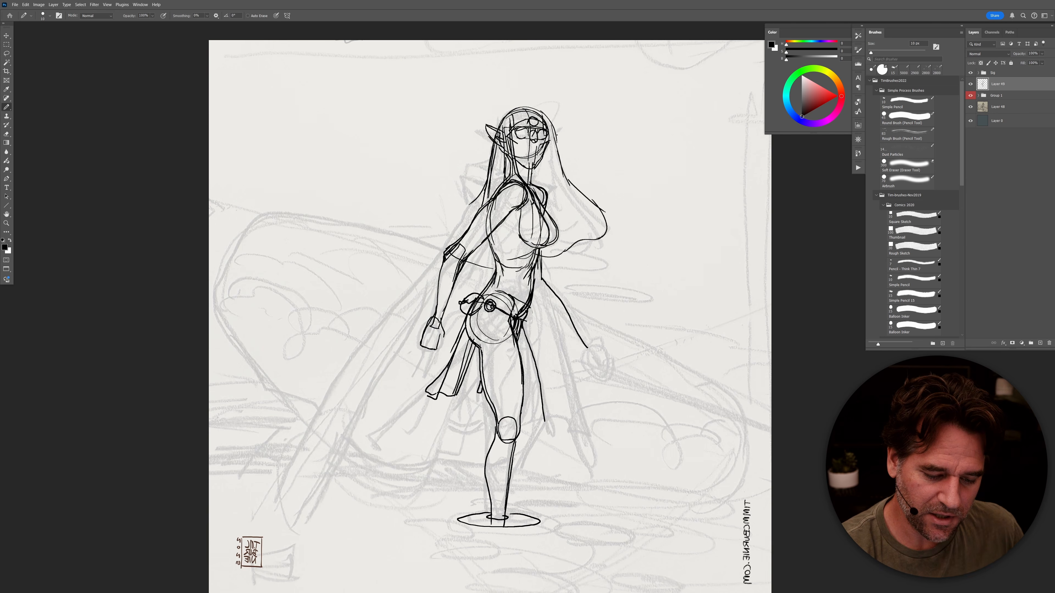
left_click_drag(549, 120, 560, 166)
left_click_drag(528, 115, 513, 129)
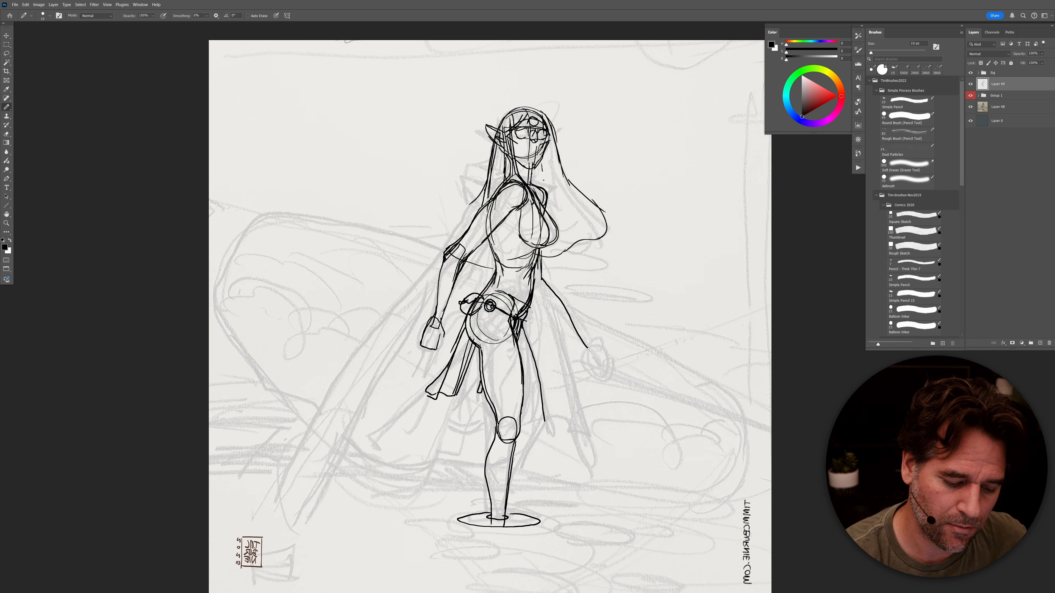
mouse_move(559, 151)
left_mouse_down()
mouse_move(598, 215)
mouse_move(601, 233)
mouse_move(581, 234)
mouse_move(595, 230)
mouse_move(567, 239)
left_mouse_up()
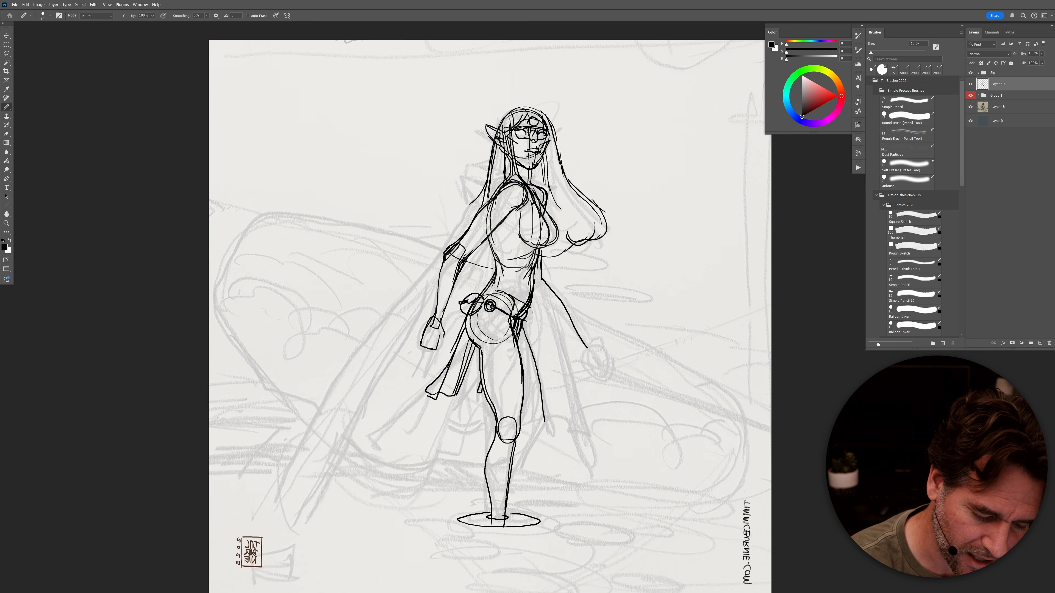
left_click_drag(517, 133, 525, 141)
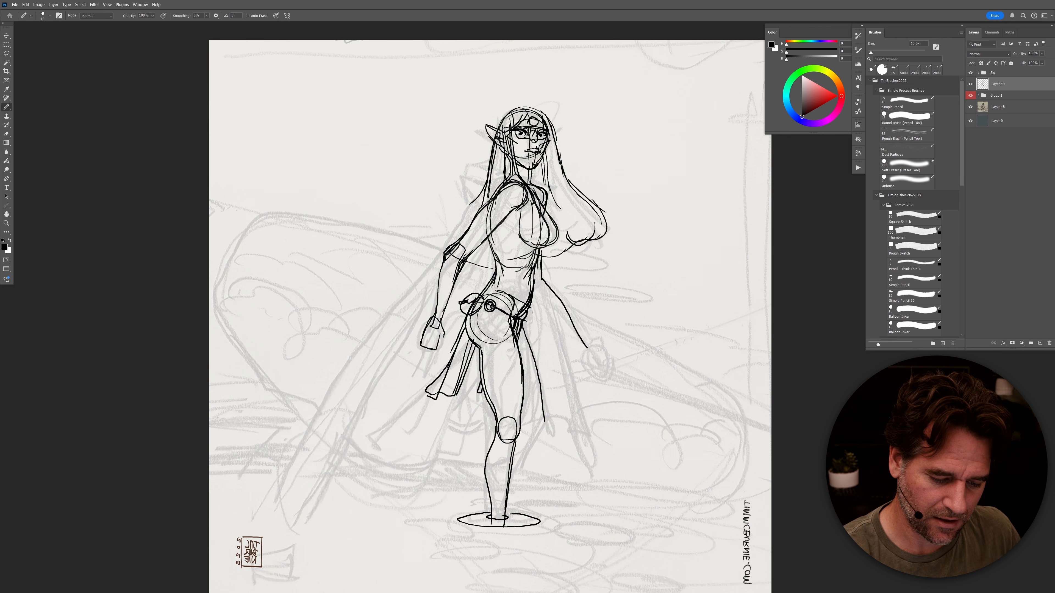
key("l")
mouse_move(552, 131)
left_mouse_down()
mouse_move(511, 130)
mouse_move(492, 116)
mouse_move(538, 95)
mouse_move(553, 130)
left_mouse_up()
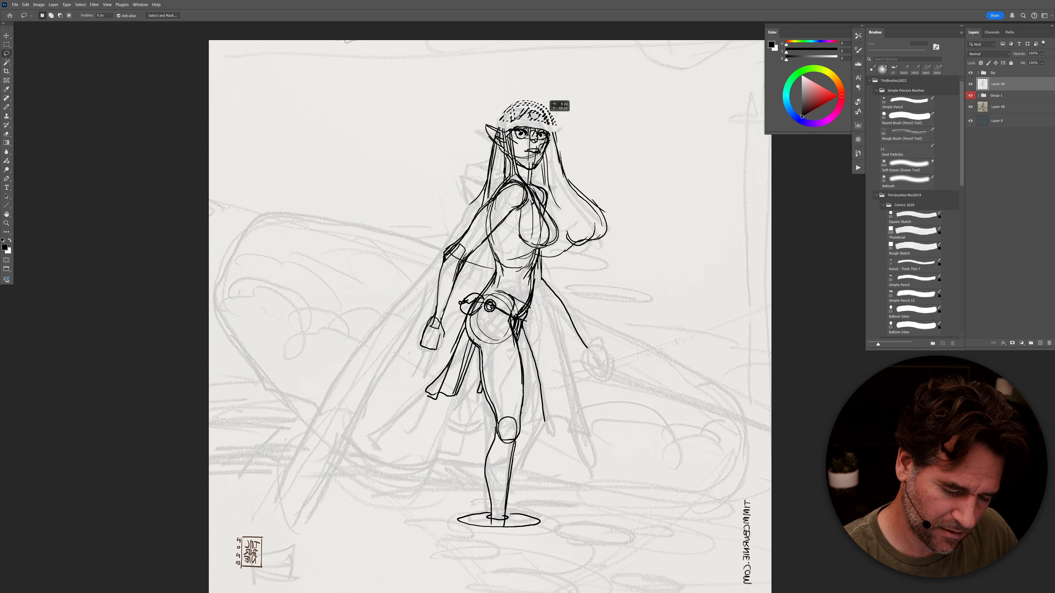
key("ctrl+d")
key("b")
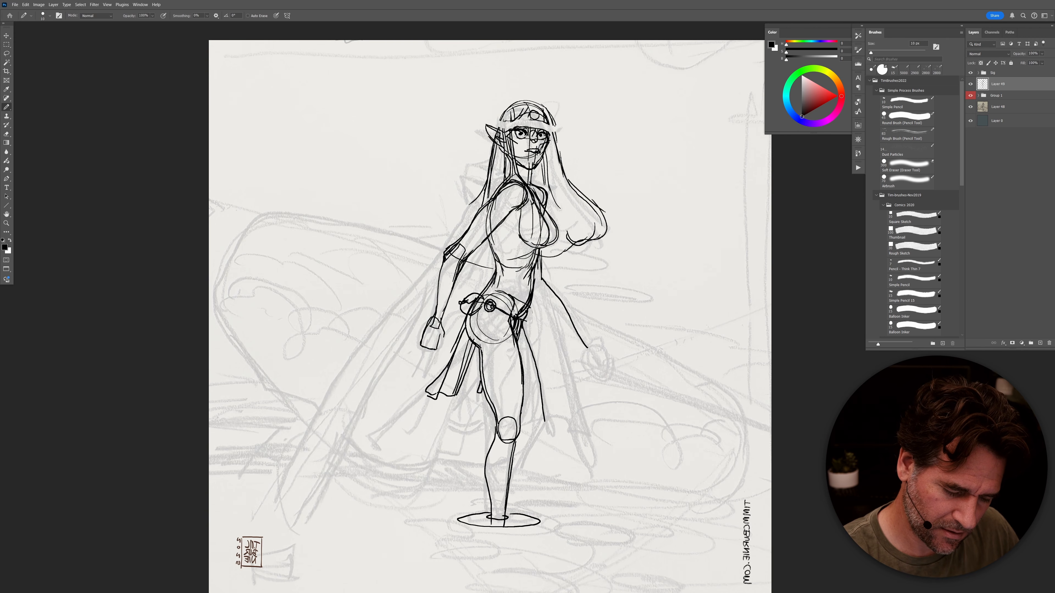
mouse_move(547, 114)
left_mouse_down()
mouse_move(557, 157)
mouse_move(508, 105)
mouse_move(488, 162)
left_mouse_up()
left_click_drag(514, 116, 510, 128)
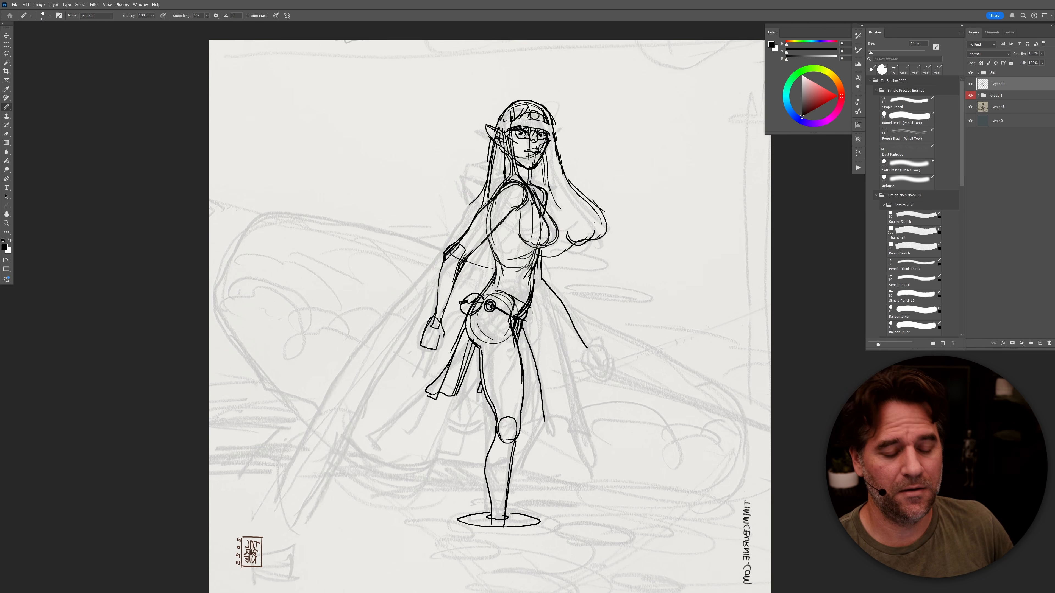
left_click_drag(516, 164, 514, 171)
key("ctrl+d")
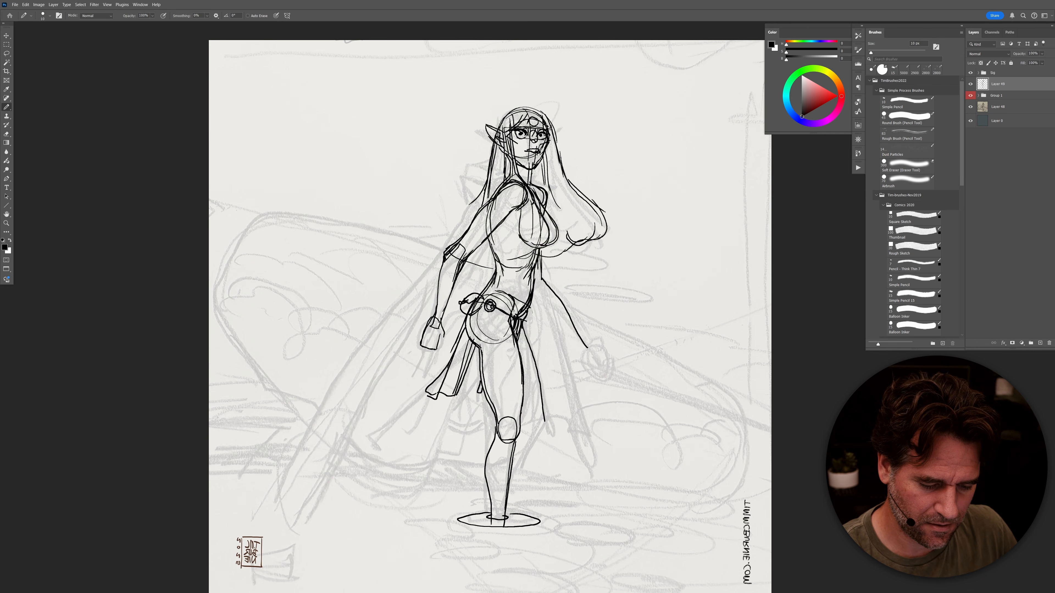
Step: Raise the top of the head slightly above the face and redraw the gem on the headband
left_click_drag(543, 123, 544, 122)
key("ctrl+d")
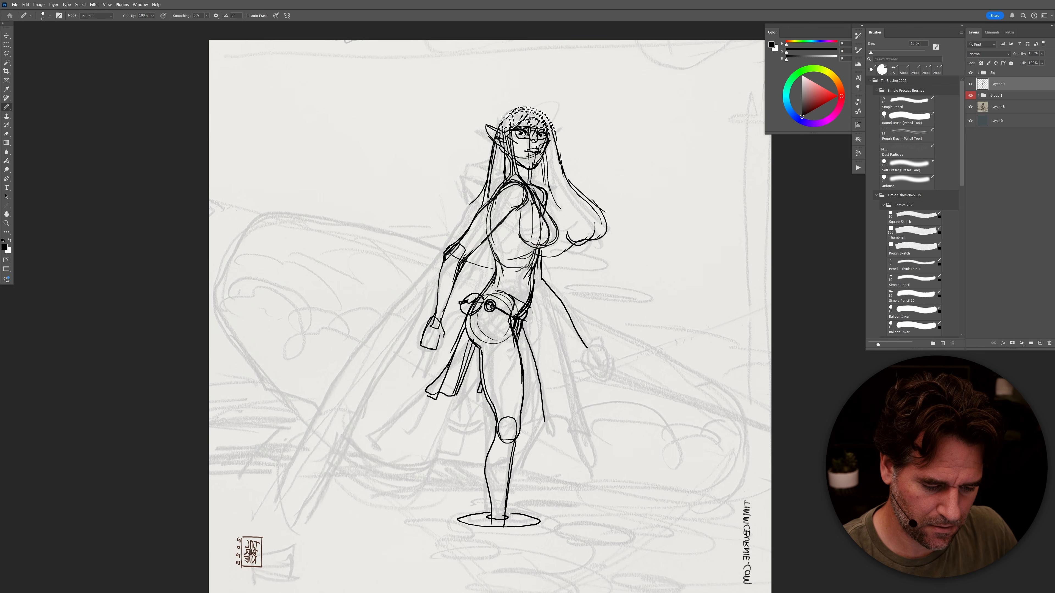
key("v")
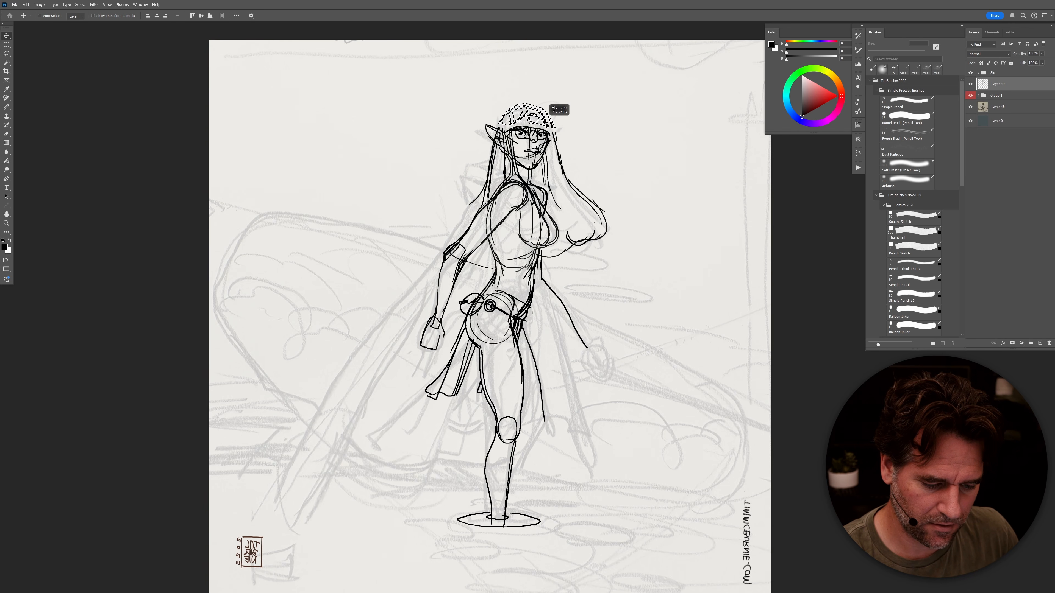
key("ctrl+d")
key("b")
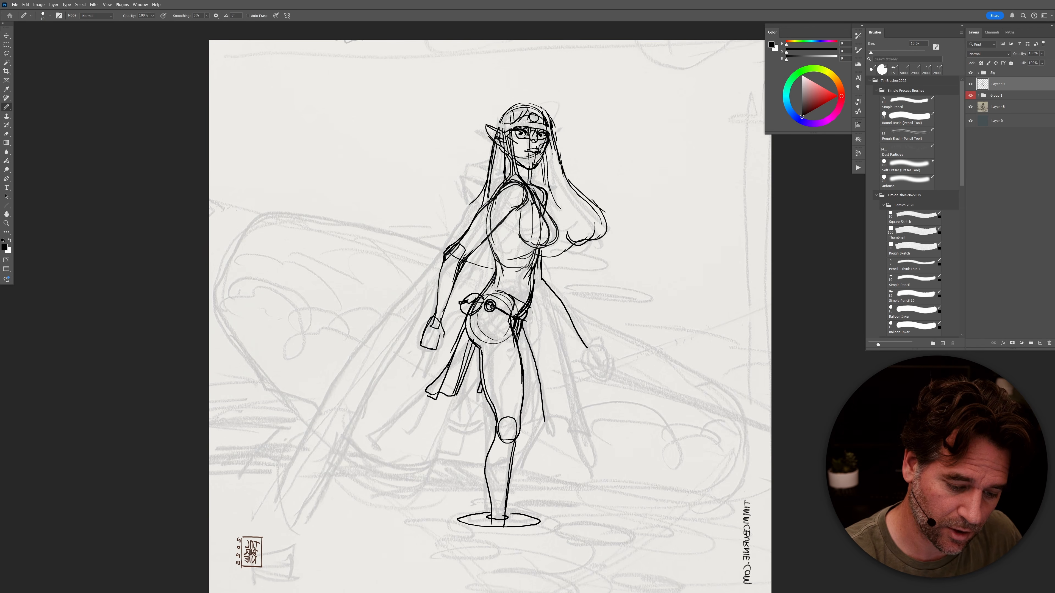
left_click_drag(540, 120, 508, 122)
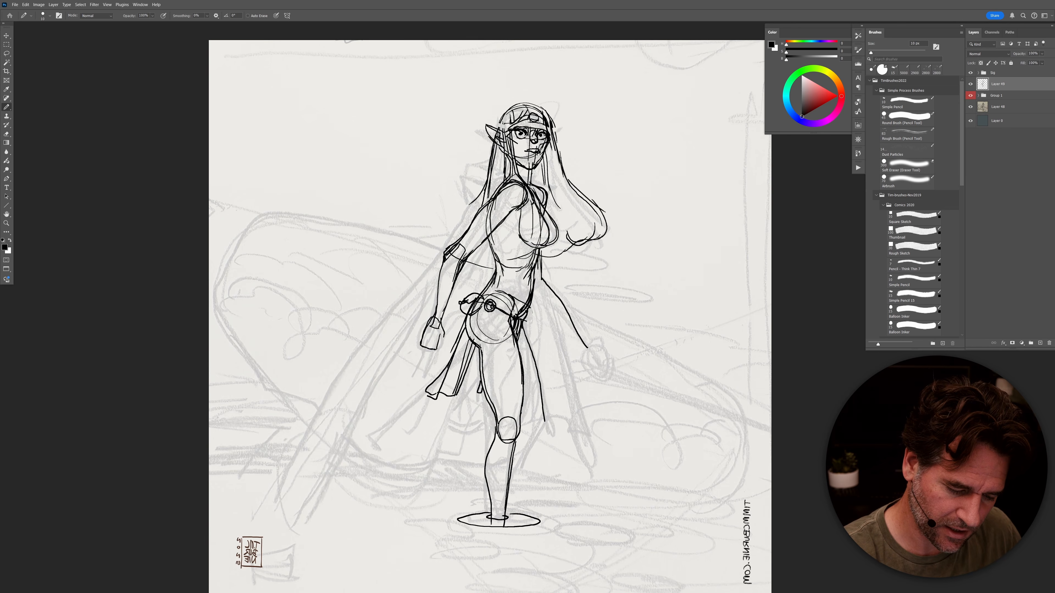
key("ctrl+z")
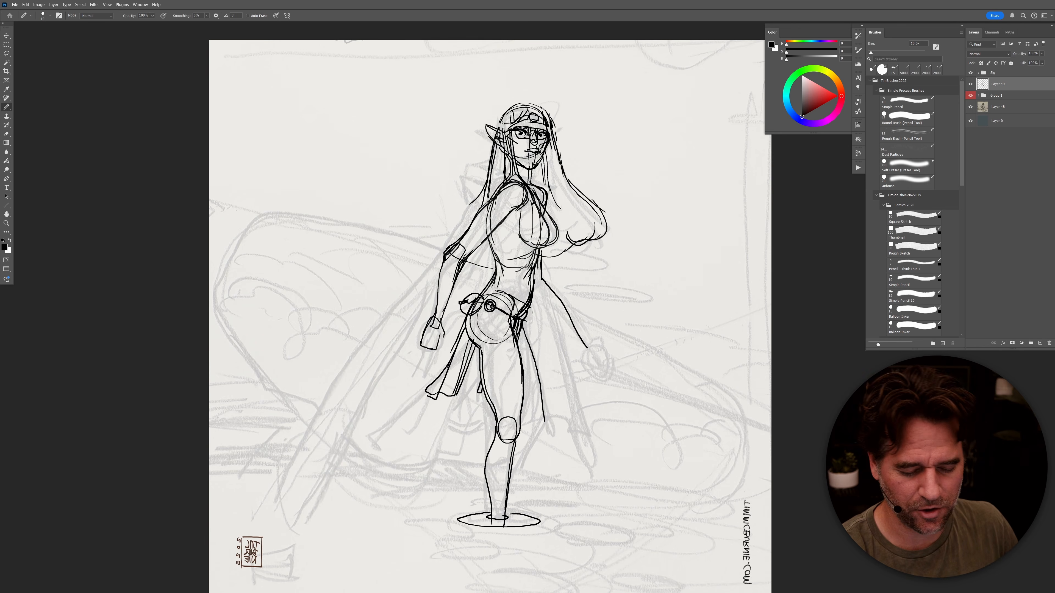
Step: Fade the rough facial features with the Eraser and redraw the nose in dark lines
key("e")
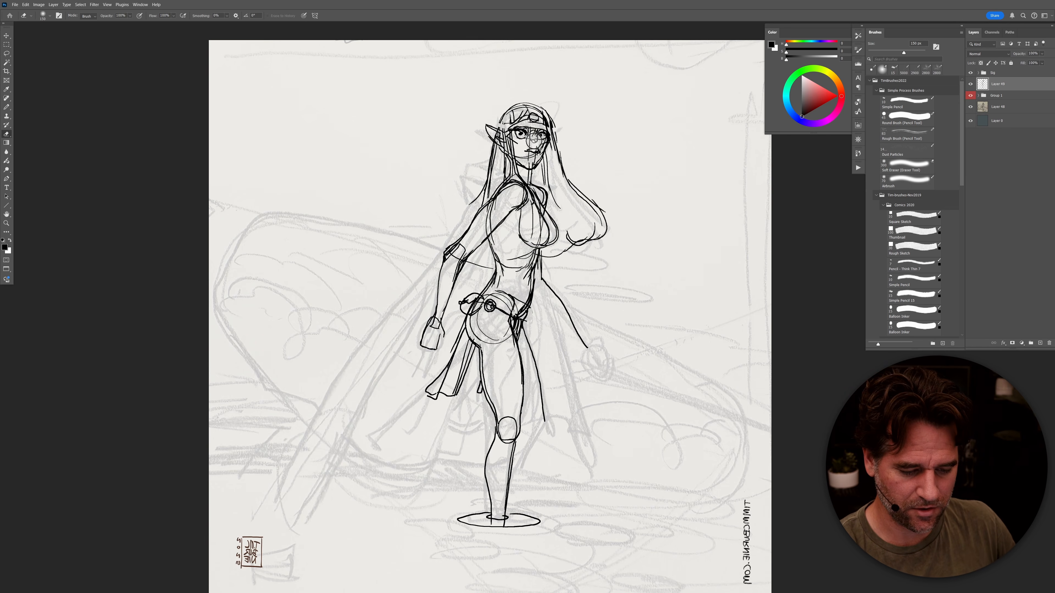
key("b")
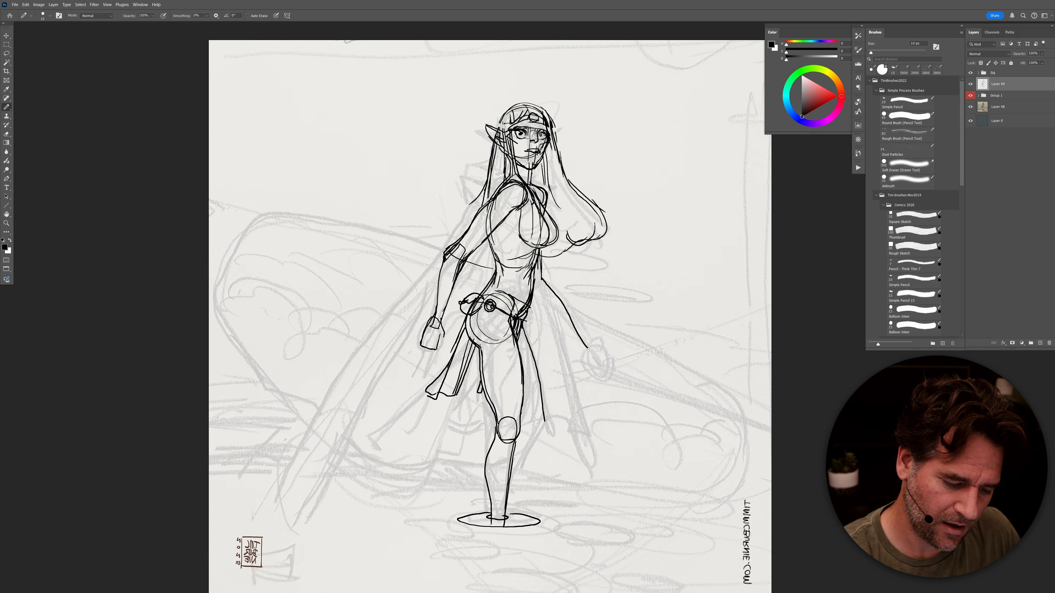
key("e")
mouse_move(537, 148)
left_mouse_down()
mouse_move(530, 165)
mouse_move(519, 136)
mouse_move(543, 138)
left_mouse_up()
key("b")
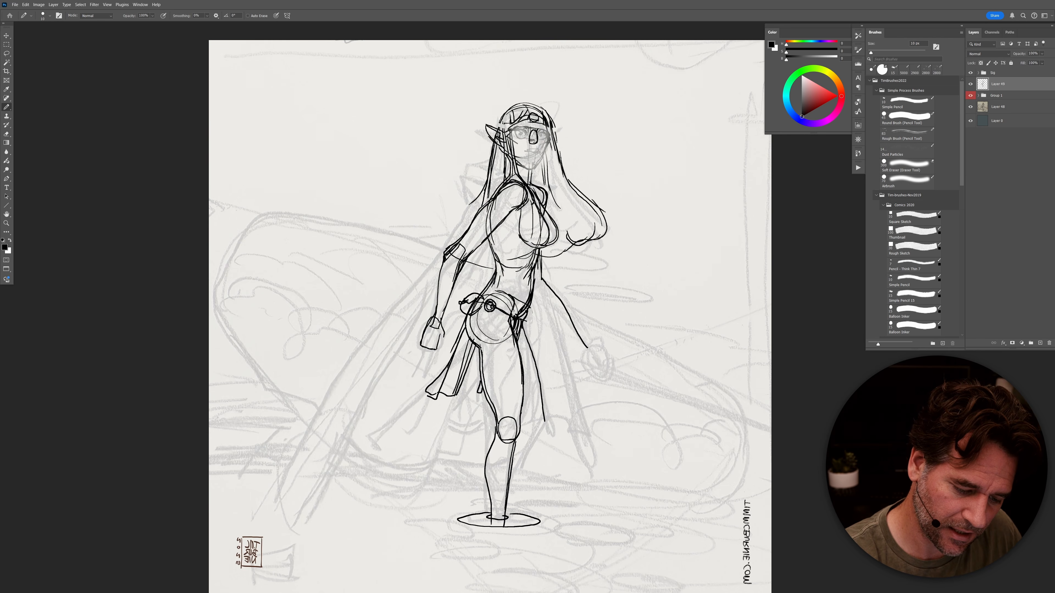
Step: Outline the jaw and chin in dark lines, and draw the front of the neck and the mouth
scroll(567, 162, "up", 2)
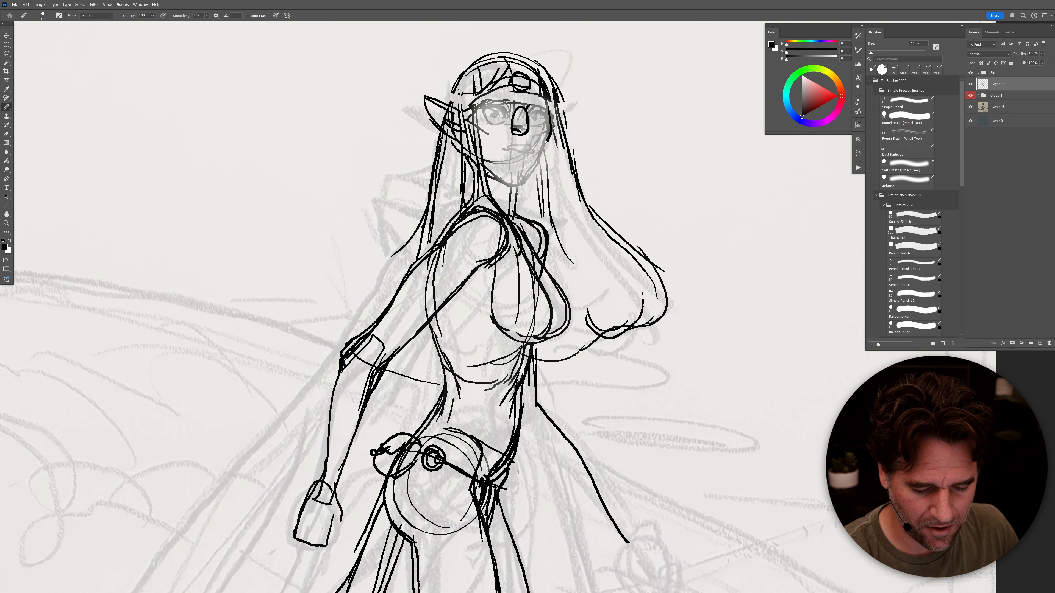
mouse_move(548, 139)
left_mouse_down()
mouse_move(518, 185)
mouse_move(527, 177)
mouse_move(481, 160)
left_mouse_up()
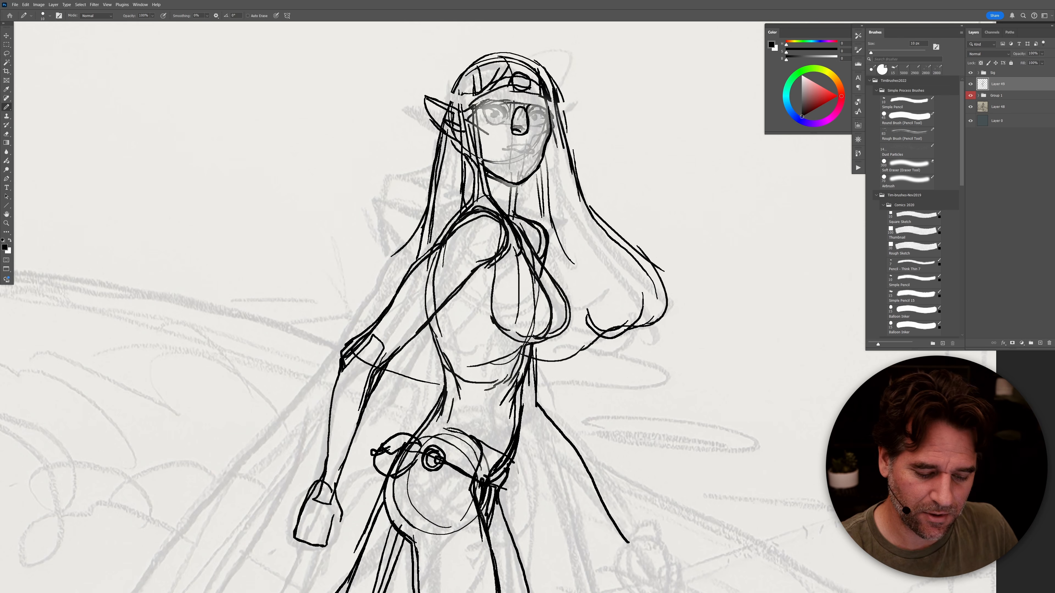
left_click_drag(518, 186, 514, 210)
left_click_drag(516, 150, 503, 150)
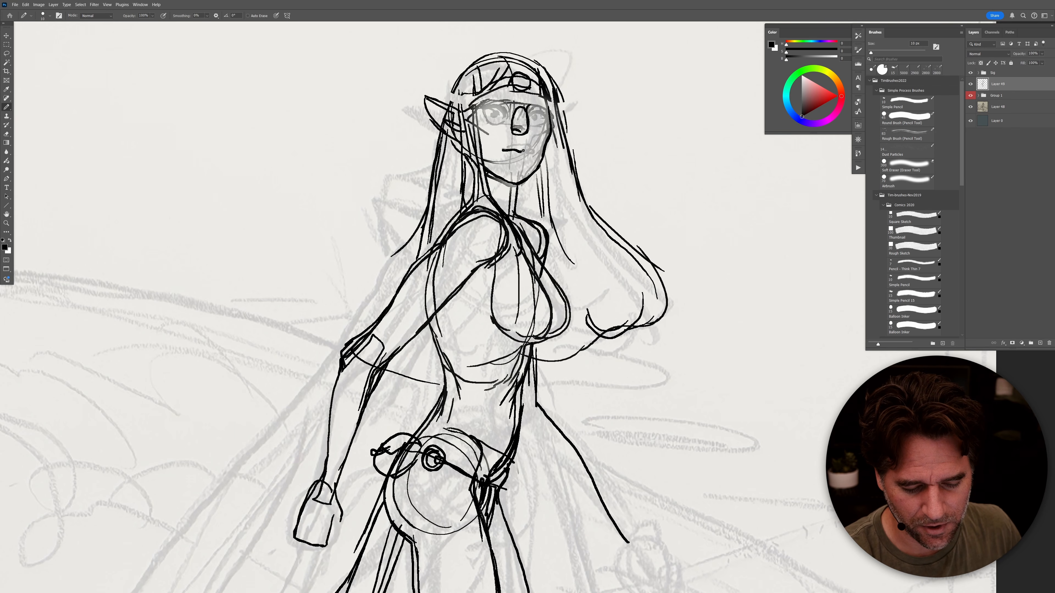
key("ctrl+z")
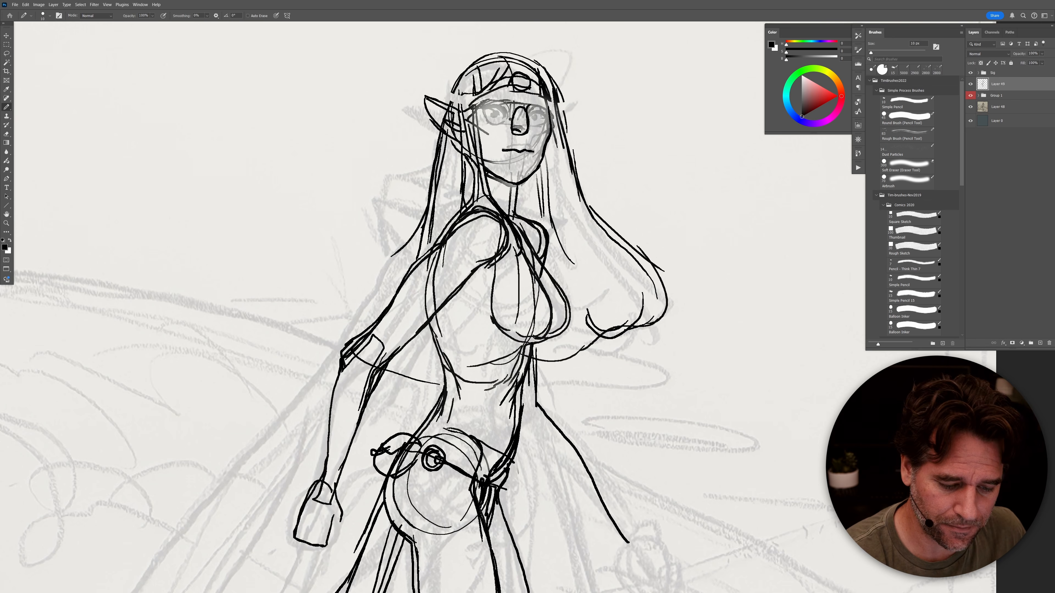
Step: Draw both eyes with dark outlines, irises and pupils over the faded guides
mouse_move(506, 121)
left_mouse_down()
mouse_move(500, 107)
mouse_move(482, 116)
left_mouse_up()
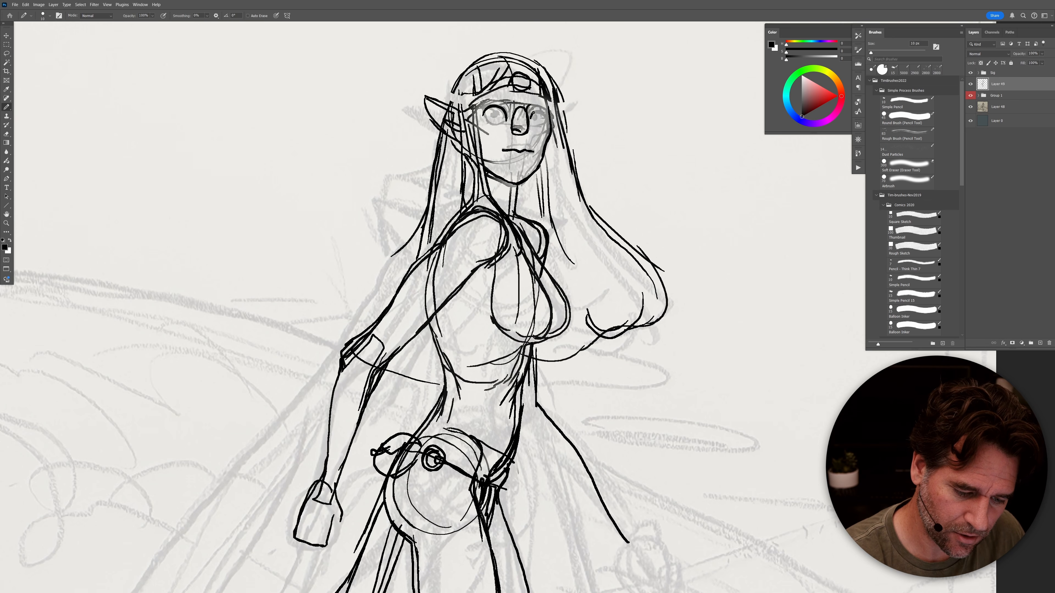
mouse_move(544, 123)
left_mouse_down()
mouse_move(538, 108)
mouse_move(495, 113)
mouse_move(537, 118)
mouse_move(483, 108)
left_mouse_up()
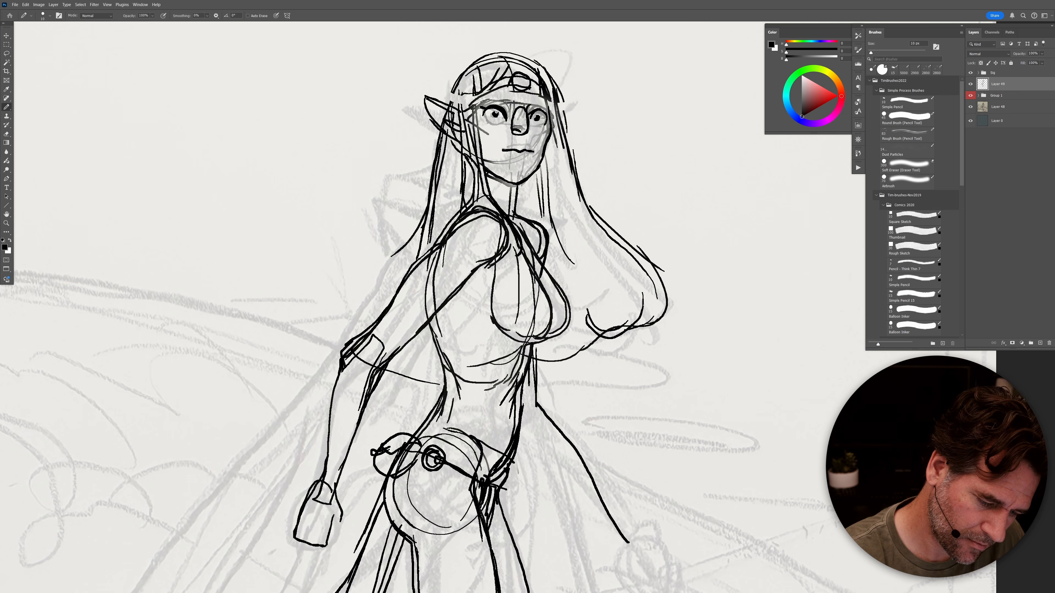
left_click_drag(537, 118, 492, 110)
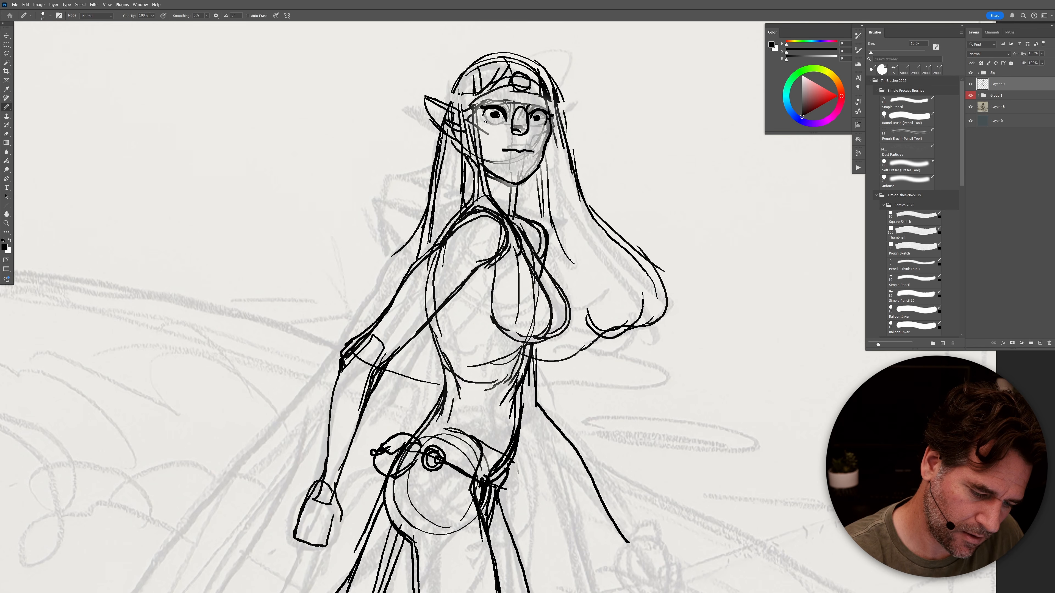
left_click_drag(541, 124, 536, 126)
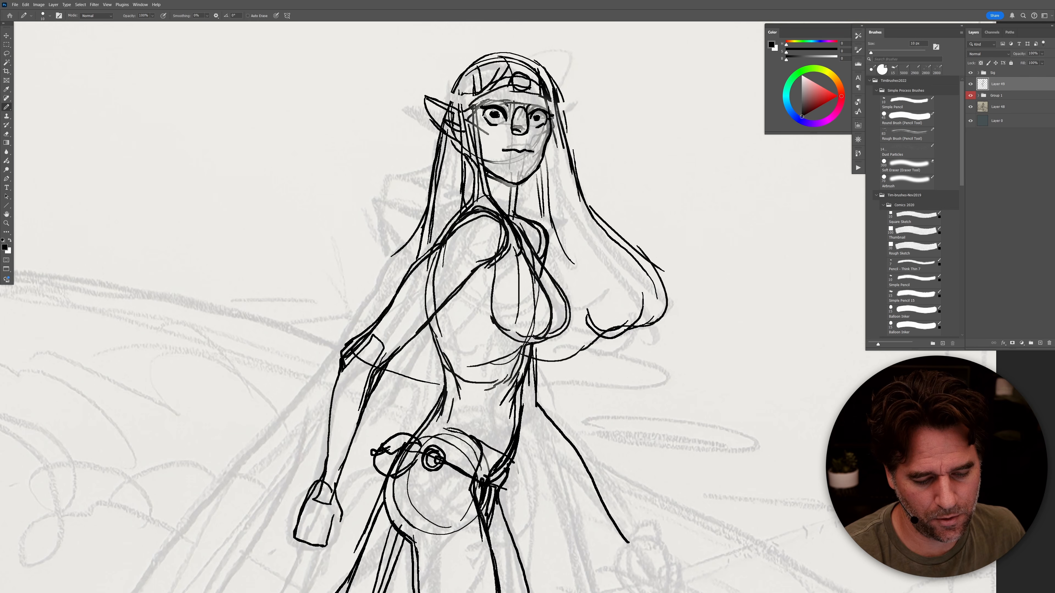
Step: Darken the headband with a rounded central gem, and add a large hoop earring on each side of the face
mouse_move(505, 102)
left_mouse_down()
mouse_move(483, 102)
mouse_move(549, 101)
mouse_move(526, 79)
mouse_move(512, 88)
mouse_move(527, 77)
mouse_move(459, 110)
left_mouse_up()
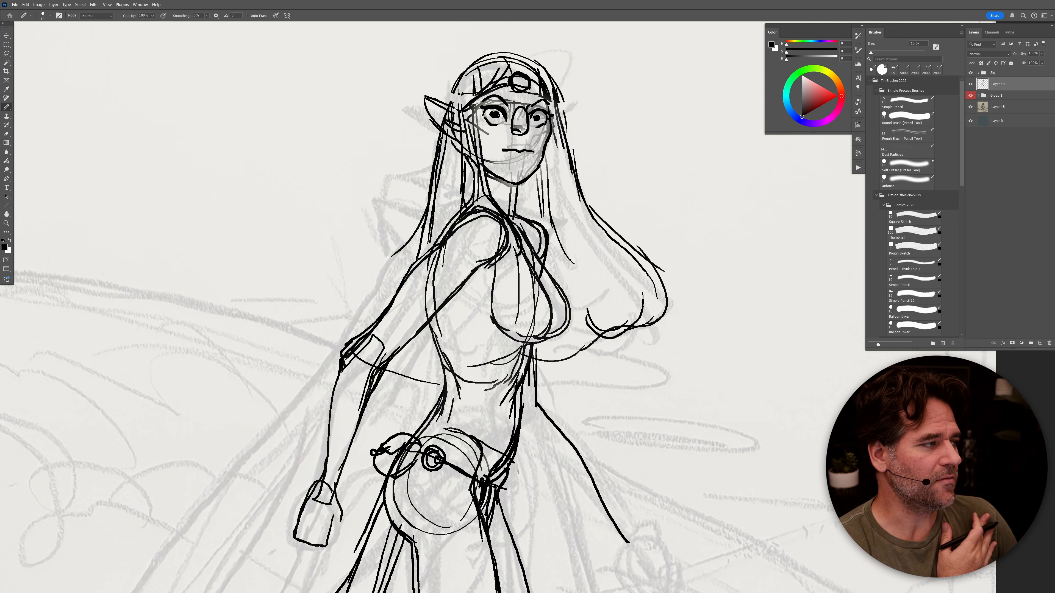
left_click_drag(456, 83, 450, 104)
mouse_move(467, 167)
left_mouse_down()
mouse_move(435, 161)
mouse_move(446, 194)
mouse_move(445, 155)
mouse_move(441, 198)
mouse_move(451, 201)
left_mouse_up()
mouse_move(549, 156)
left_mouse_down()
mouse_move(560, 193)
mouse_move(544, 203)
mouse_move(527, 190)
mouse_move(555, 201)
mouse_move(571, 181)
mouse_move(558, 158)
mouse_move(550, 202)
left_mouse_up()
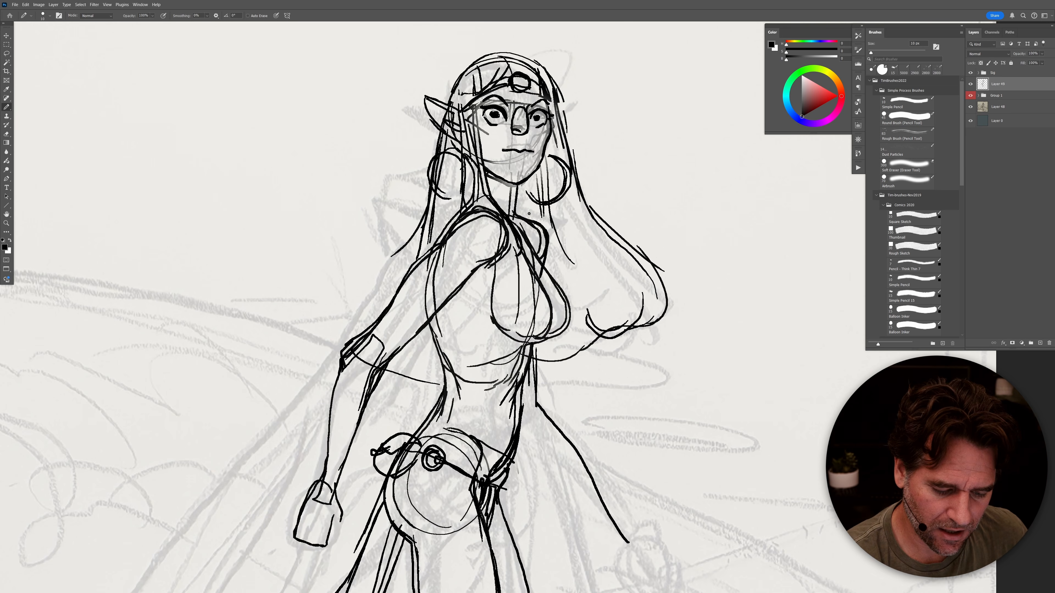
Step: Shade the neck beneath the chin, and darken the collar and the hair's outer contours on both sides
mouse_move(518, 189)
left_mouse_down()
mouse_move(518, 216)
mouse_move(528, 200)
mouse_move(551, 232)
left_mouse_up()
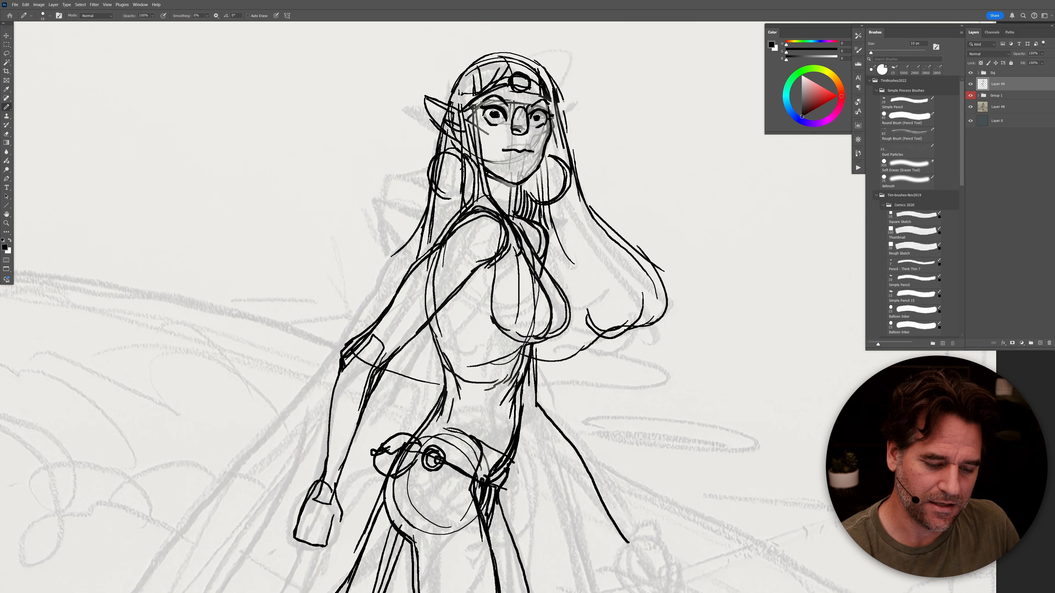
left_click_drag(561, 94, 594, 215)
left_click_drag(430, 193, 412, 266)
left_click_drag(410, 344, 415, 359)
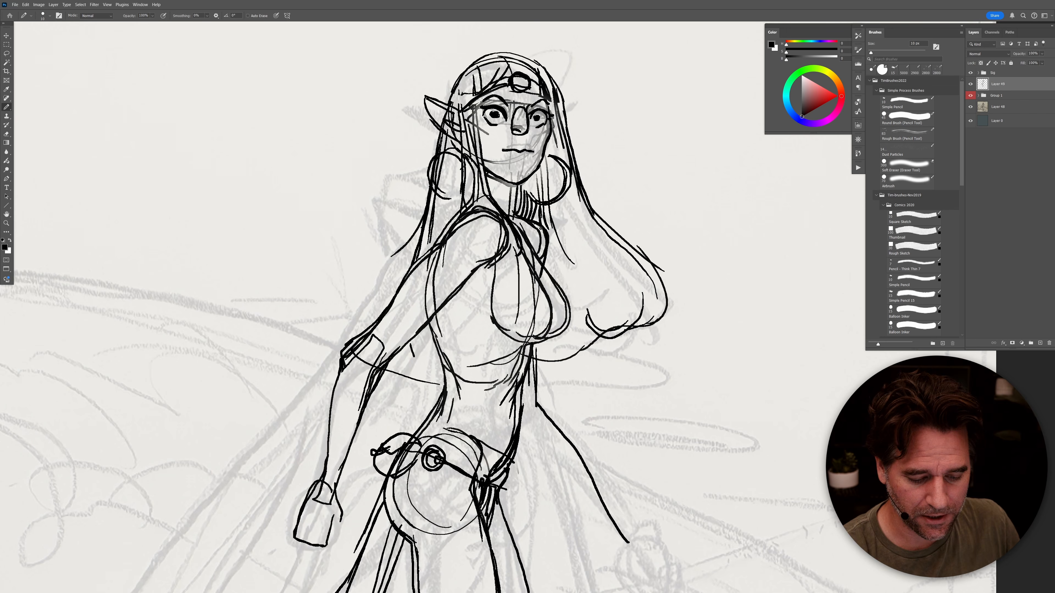
left_click_drag(507, 221, 530, 256)
left_click_drag(517, 202, 534, 244)
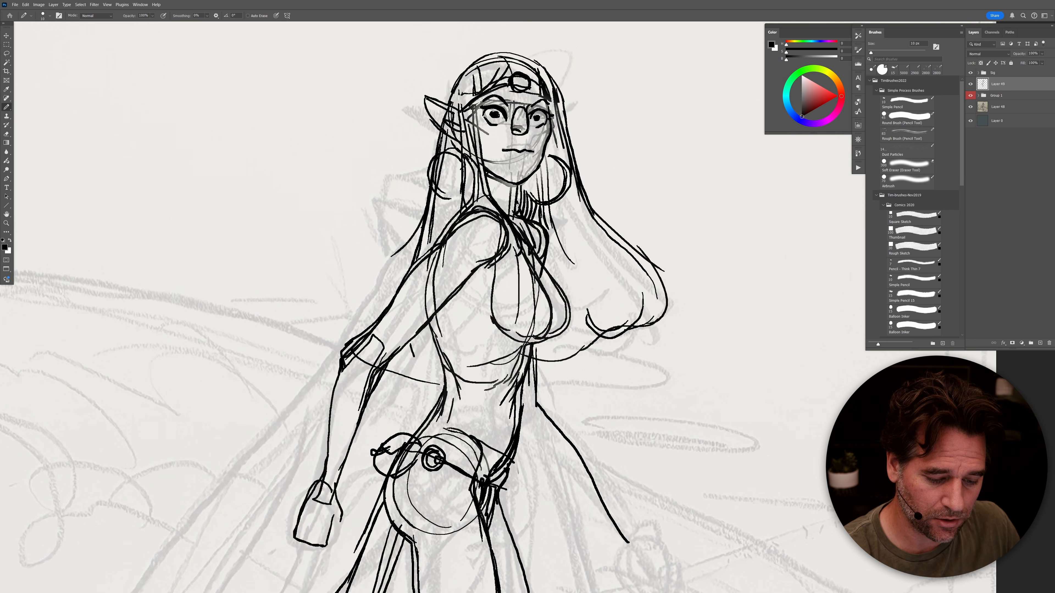
left_click_drag(516, 186, 514, 208)
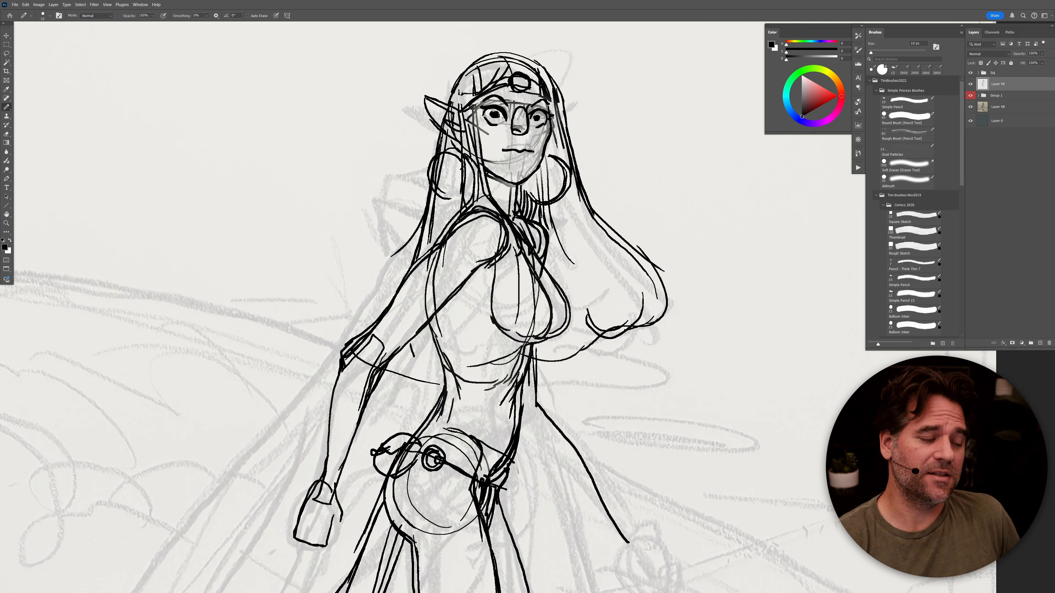
left_click_drag(425, 231, 418, 255)
Step: Thicken the belt pouch's outline and add a curved belt band with a small knot across the hips
left_click_drag(592, 414, 530, 361)
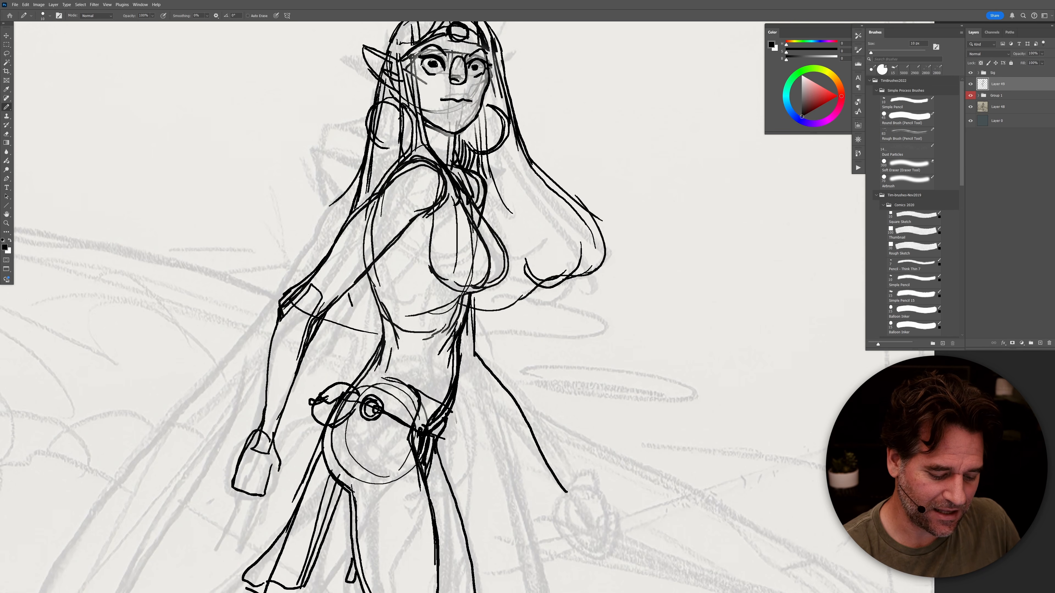
left_click_drag(331, 388, 341, 422)
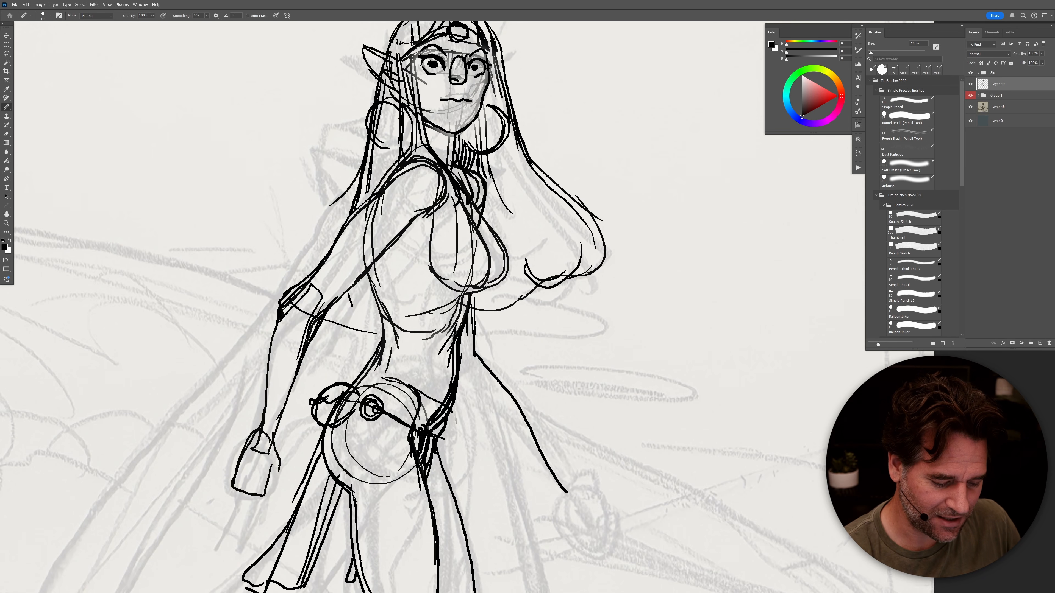
left_click_drag(497, 428, 526, 338)
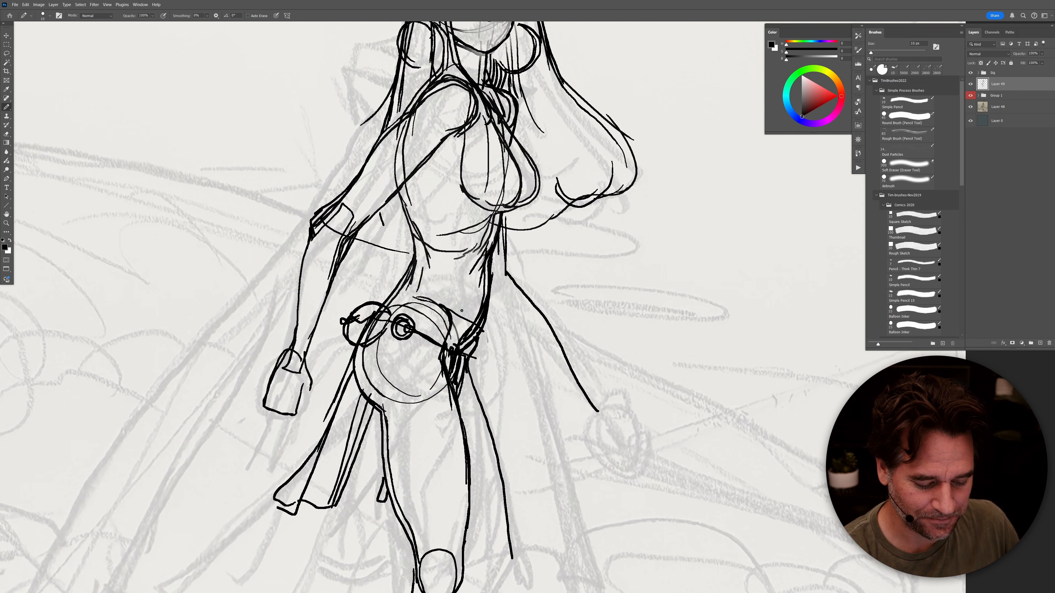
mouse_move(390, 294)
left_mouse_down()
mouse_move(456, 344)
mouse_move(470, 373)
mouse_move(381, 302)
mouse_move(393, 295)
left_mouse_up()
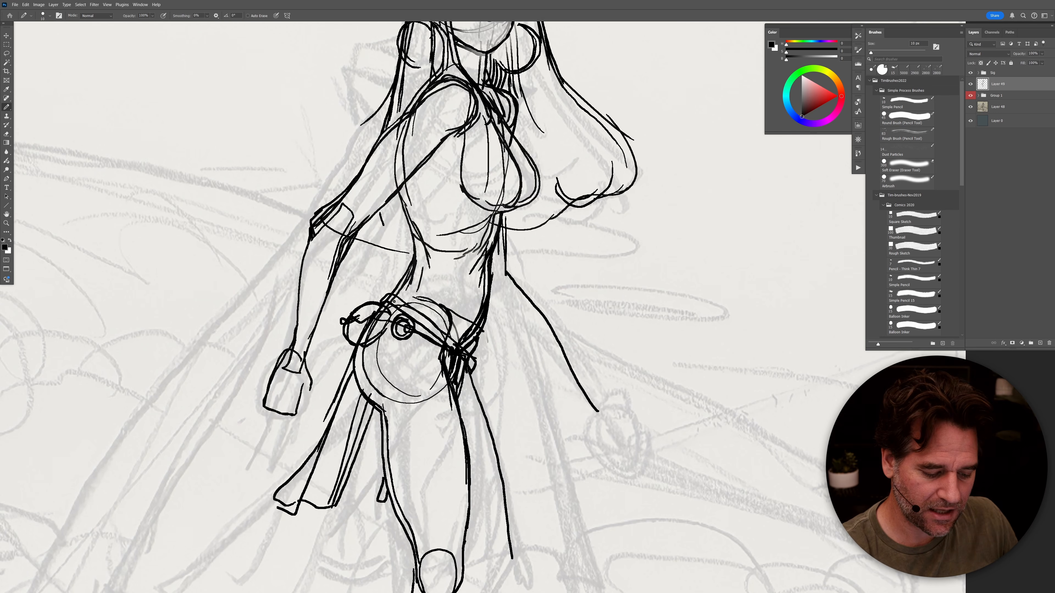
mouse_move(382, 304)
left_mouse_down()
mouse_move(445, 346)
mouse_move(390, 295)
mouse_move(472, 356)
mouse_move(465, 373)
mouse_move(515, 349)
mouse_move(519, 363)
mouse_move(496, 374)
mouse_move(490, 359)
mouse_move(501, 372)
mouse_move(470, 389)
left_mouse_up()
key("ctrl+z")
key("ctrl+z")
key("ctrl+z")
key("ctrl+z")
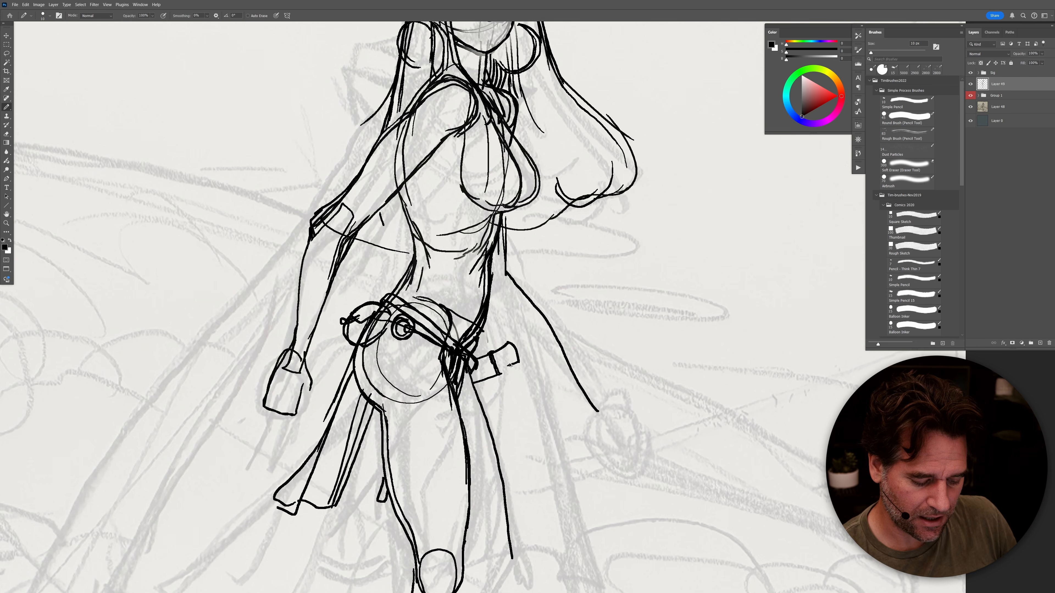
left_click_drag(499, 347, 472, 378)
key("ctrl+z")
Step: Draw the scabbard's end behind the hanging hip cloth, and sketch a banded sword collar beside the belt knot
mouse_move(381, 419)
left_mouse_down()
mouse_move(300, 447)
mouse_move(304, 455)
mouse_move(383, 443)
left_mouse_up()
key("ctrl+z")
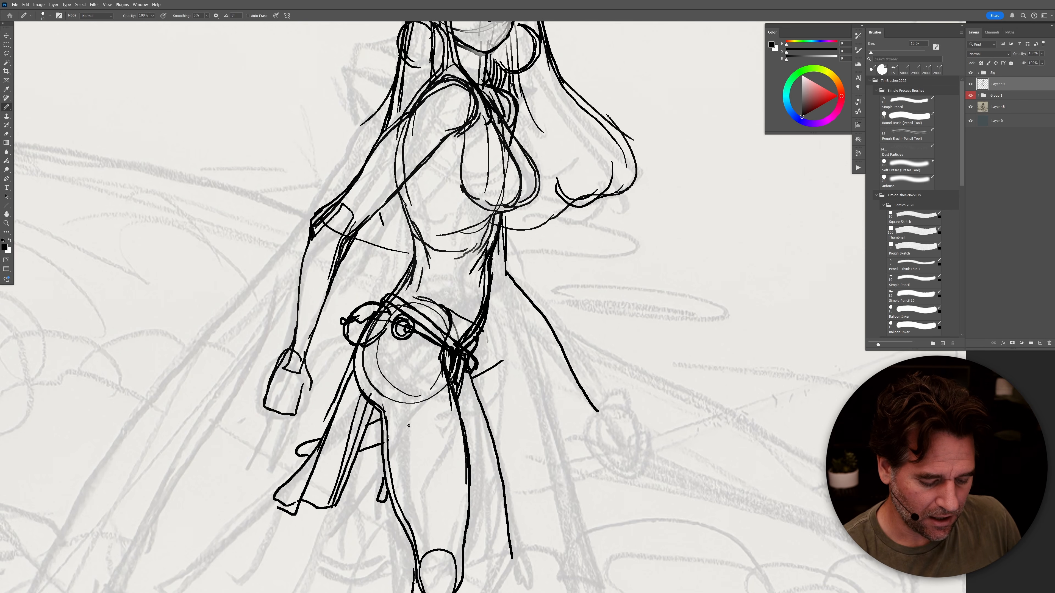
mouse_move(482, 398)
left_mouse_down()
mouse_move(507, 384)
mouse_move(498, 389)
left_mouse_up()
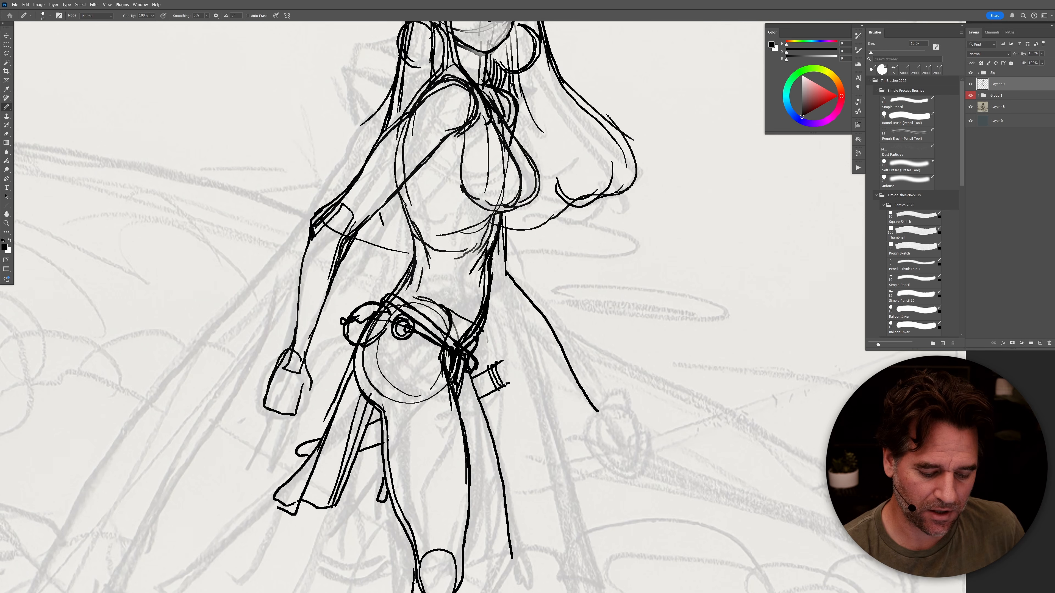
mouse_move(506, 363)
left_mouse_down()
mouse_move(492, 352)
mouse_move(513, 396)
mouse_move(493, 350)
mouse_move(502, 356)
mouse_move(487, 397)
mouse_move(489, 387)
left_mouse_up()
mouse_move(487, 385)
left_mouse_down()
mouse_move(492, 397)
mouse_move(479, 379)
left_mouse_up()
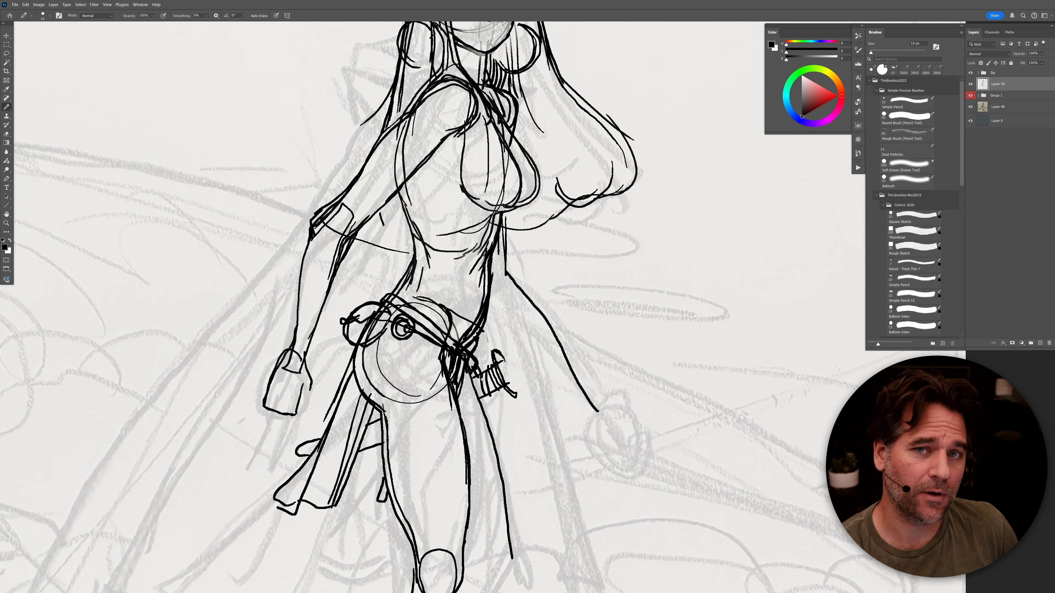
Step: Draw a long curved sword grip with a crossguard extending outward from the hip
mouse_move(501, 360)
left_mouse_down()
mouse_move(513, 381)
mouse_move(505, 361)
mouse_move(513, 378)
mouse_move(518, 357)
mouse_move(596, 327)
left_mouse_up()
left_click_drag(515, 380, 595, 329)
left_click_drag(514, 357, 520, 372)
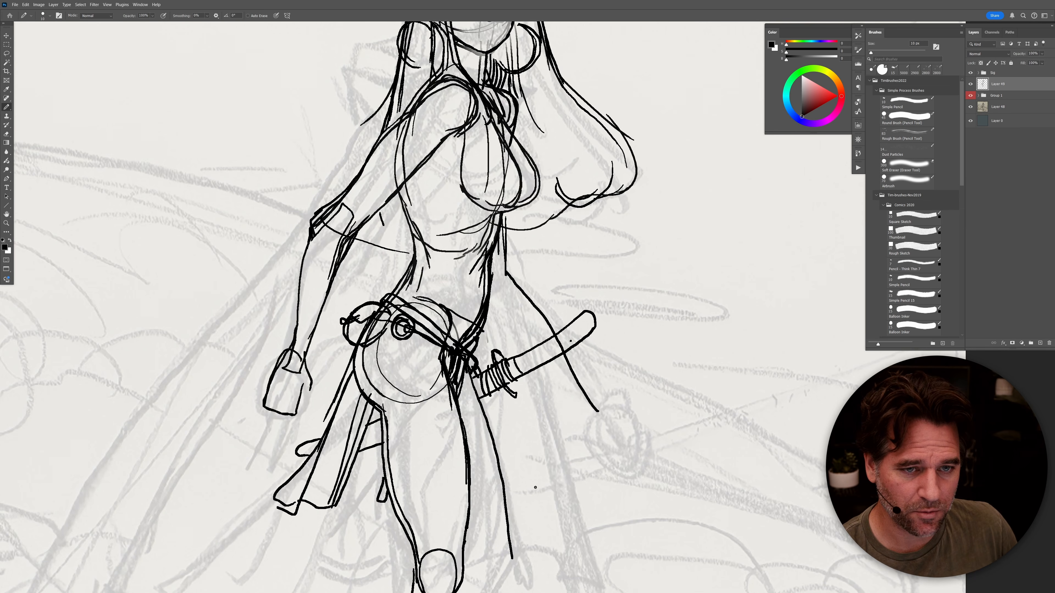
left_click_drag(525, 356, 541, 366)
Step: Add wrapping bands along the curved sword grip, and detail the scabbard end behind the hip cloth
left_click_drag(473, 379, 480, 397)
left_click_drag(371, 420, 377, 447)
left_click_drag(306, 443, 310, 455)
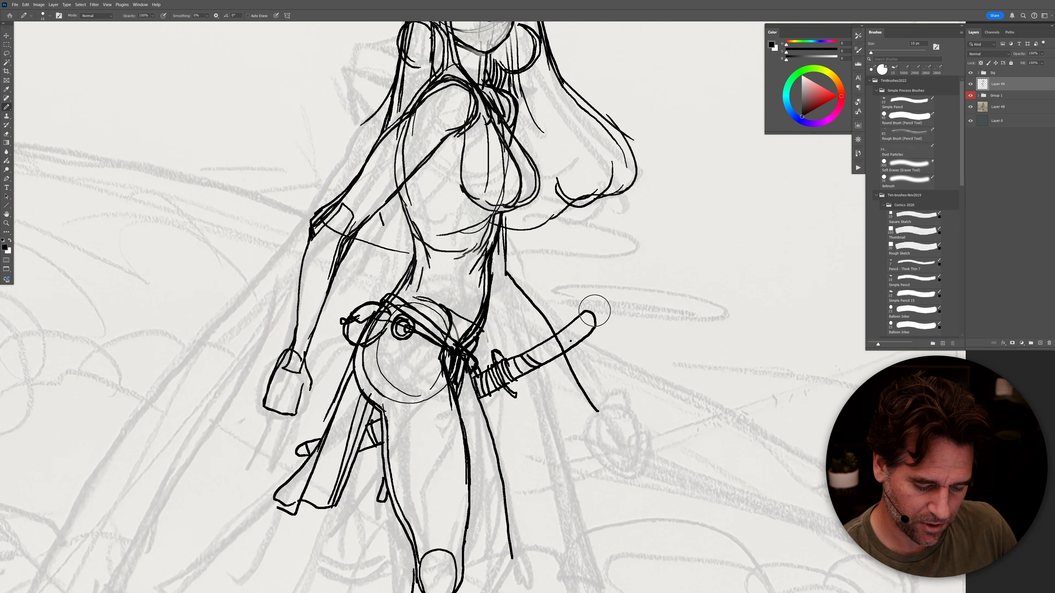
left_click_drag(544, 341, 550, 362)
mouse_move(553, 340)
left_mouse_down()
mouse_move(558, 358)
mouse_move(585, 334)
left_mouse_up()
left_click_drag(615, 410, 607, 379)
Step: Lasso the long curved sword hilt beside the hip and cut it from the drawing
key("l")
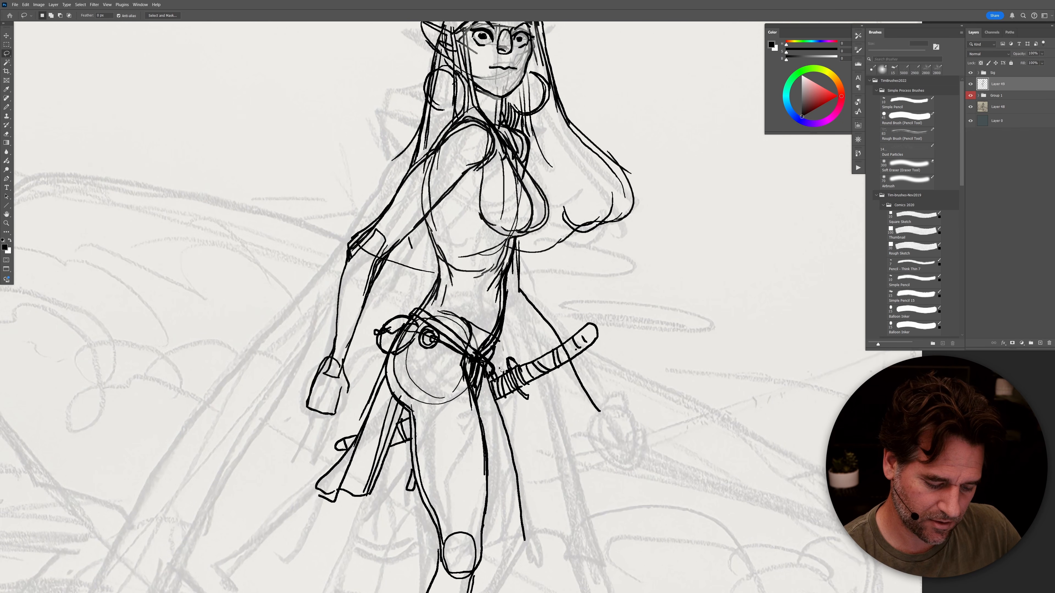
mouse_move(505, 410)
left_mouse_down()
mouse_move(583, 357)
mouse_move(595, 315)
mouse_move(500, 357)
left_mouse_up()
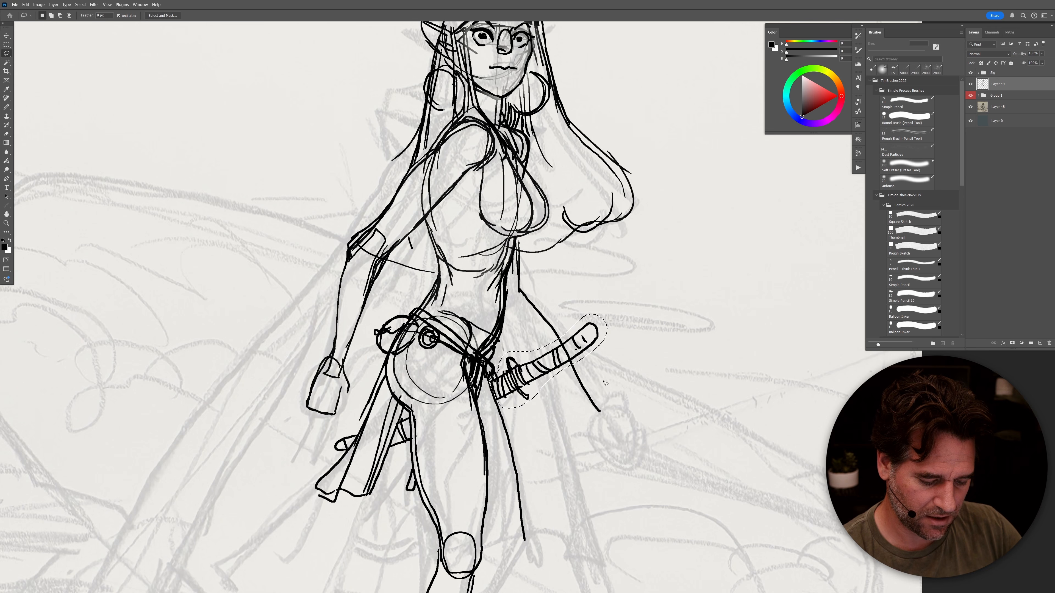
key("ctrl+x")
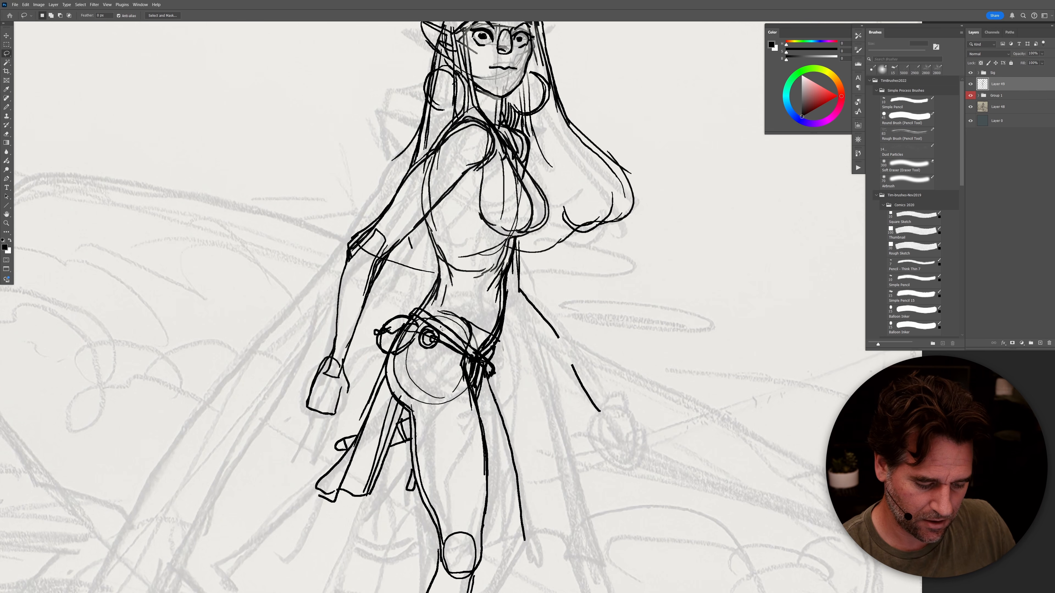
Step: Draw a shorter sword hilt behind the waist with its scabbard below the pouch, and erase the old scabbard lines beside the thigh
key("b")
left_click_drag(415, 306, 364, 351)
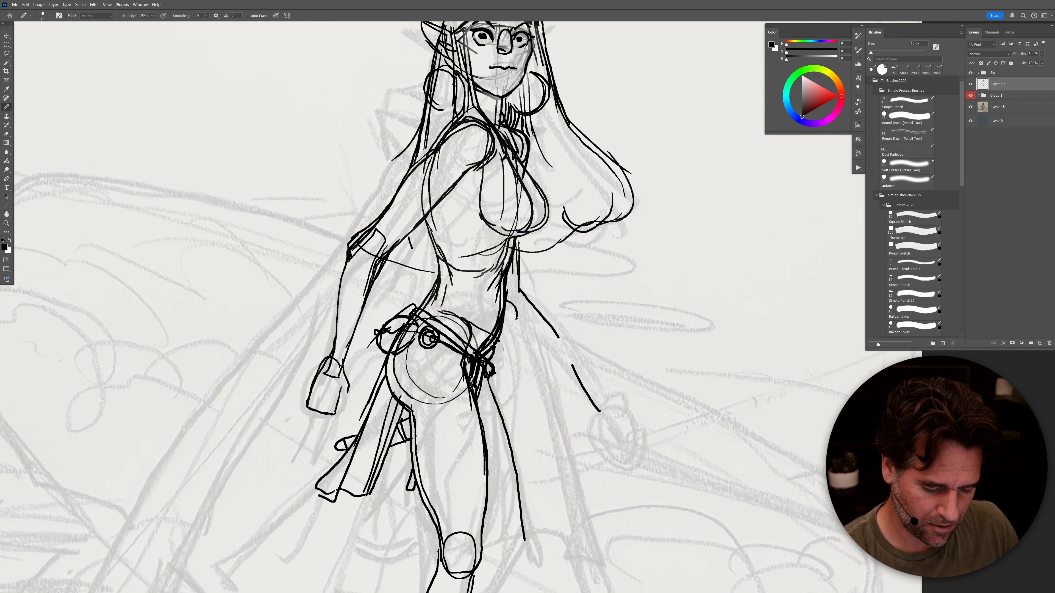
mouse_move(505, 308)
left_mouse_down()
mouse_move(541, 287)
mouse_move(502, 322)
mouse_move(546, 292)
mouse_move(532, 291)
mouse_move(504, 317)
left_mouse_up()
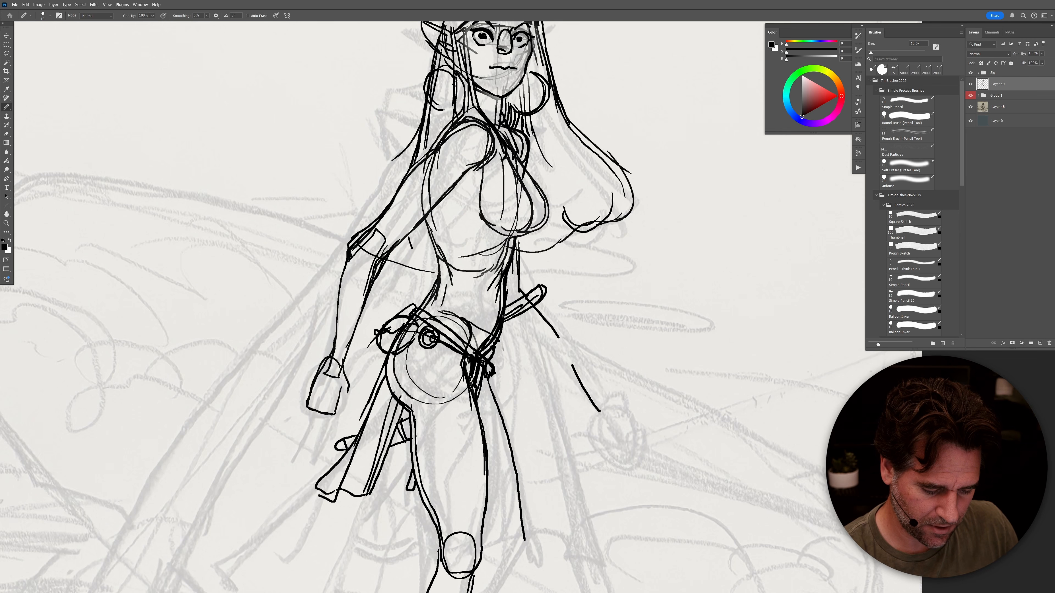
mouse_move(389, 361)
left_mouse_down()
mouse_move(363, 385)
mouse_move(379, 373)
left_mouse_up()
key("e")
left_click_drag(404, 422, 399, 452)
Step: Redraw the hanging hip cloth's edges and hem, and add wrapping bands across the short sword grip
key("b")
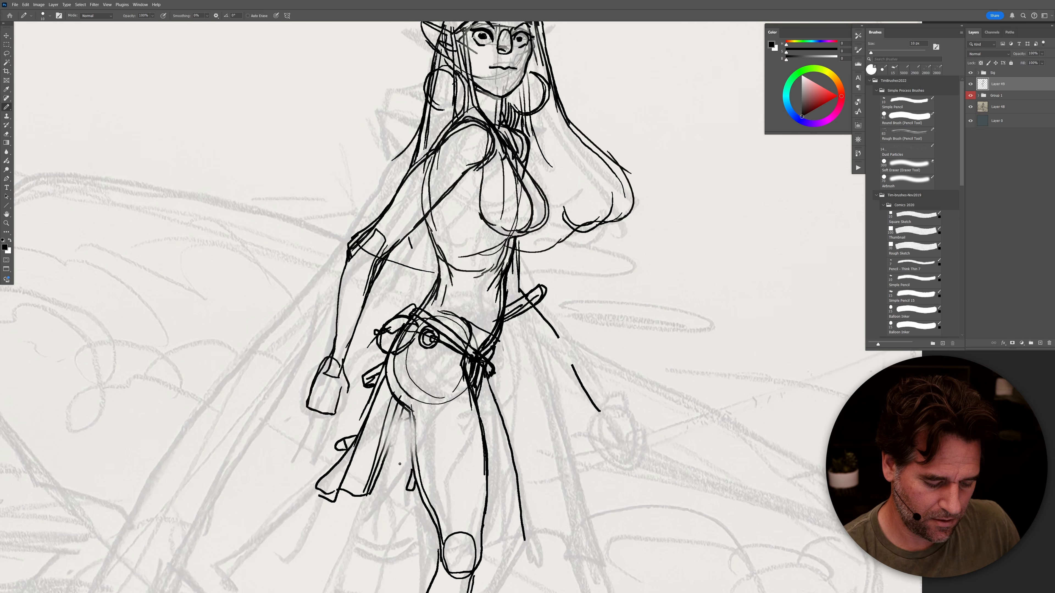
mouse_move(408, 408)
left_mouse_down()
mouse_move(414, 477)
mouse_move(404, 409)
mouse_move(387, 462)
left_mouse_up()
mouse_move(390, 392)
left_mouse_down()
mouse_move(382, 449)
mouse_move(359, 456)
left_mouse_up()
mouse_move(365, 409)
left_mouse_down()
mouse_move(317, 485)
mouse_move(331, 502)
left_mouse_up()
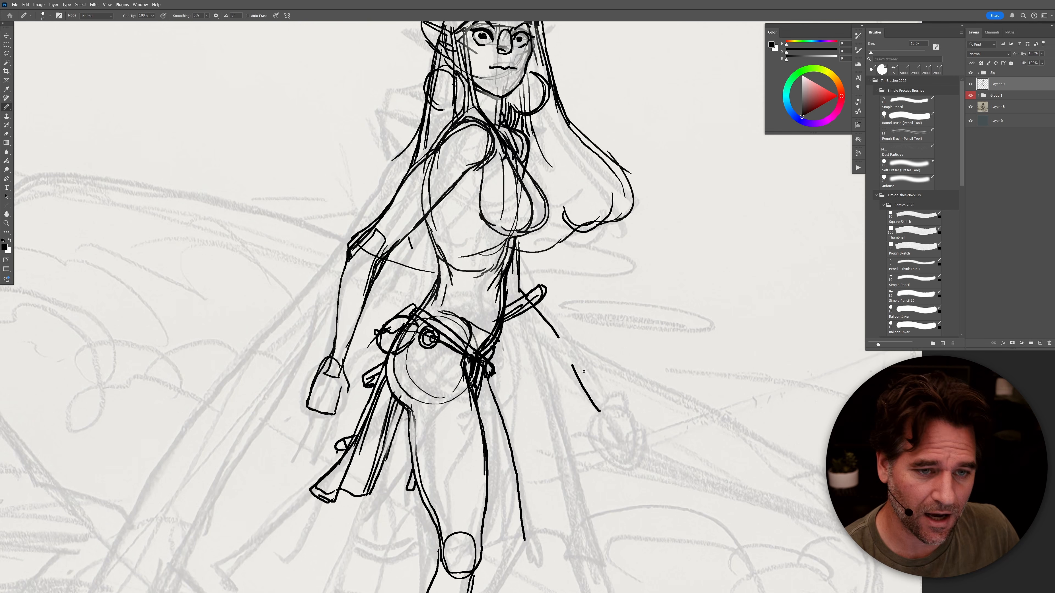
left_click_drag(521, 305, 510, 322)
mouse_move(512, 321)
left_mouse_down()
mouse_move(500, 327)
mouse_move(540, 289)
left_mouse_up()
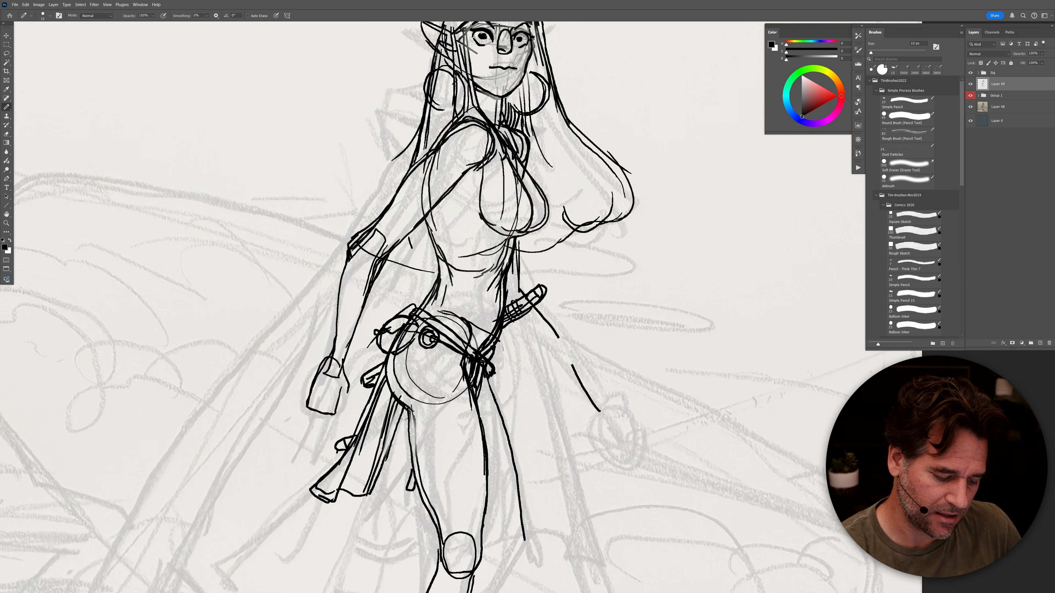
Step: Draw wrapping bands around the lowered forearm and strengthen its outline down to the wrist
mouse_move(343, 291)
left_mouse_down()
mouse_move(365, 301)
mouse_move(347, 287)
mouse_move(354, 279)
mouse_move(356, 327)
mouse_move(349, 356)
left_mouse_up()
left_click_drag(360, 319, 344, 375)
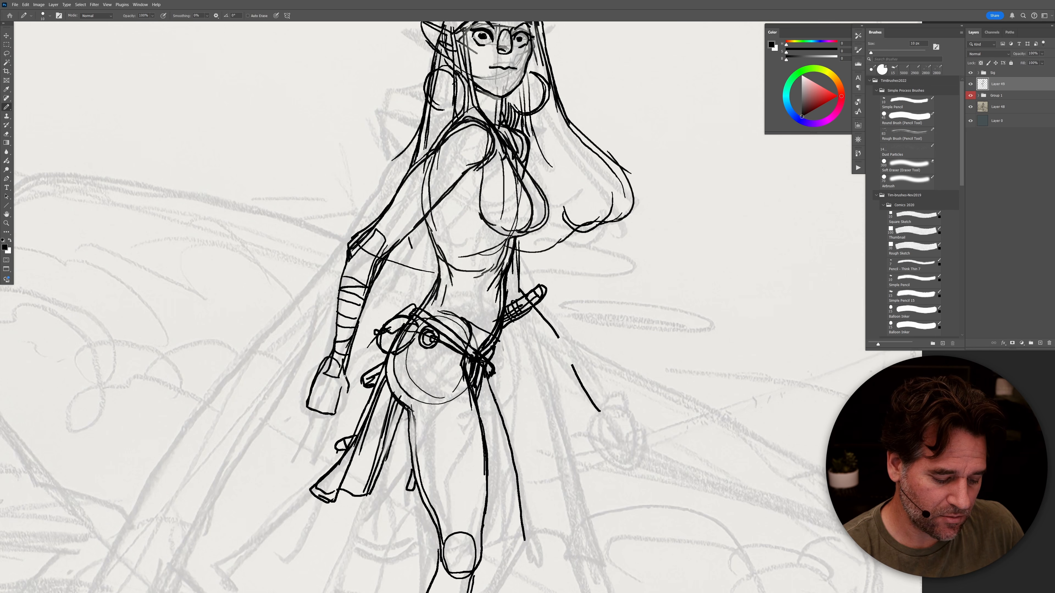
left_click_drag(339, 313, 324, 375)
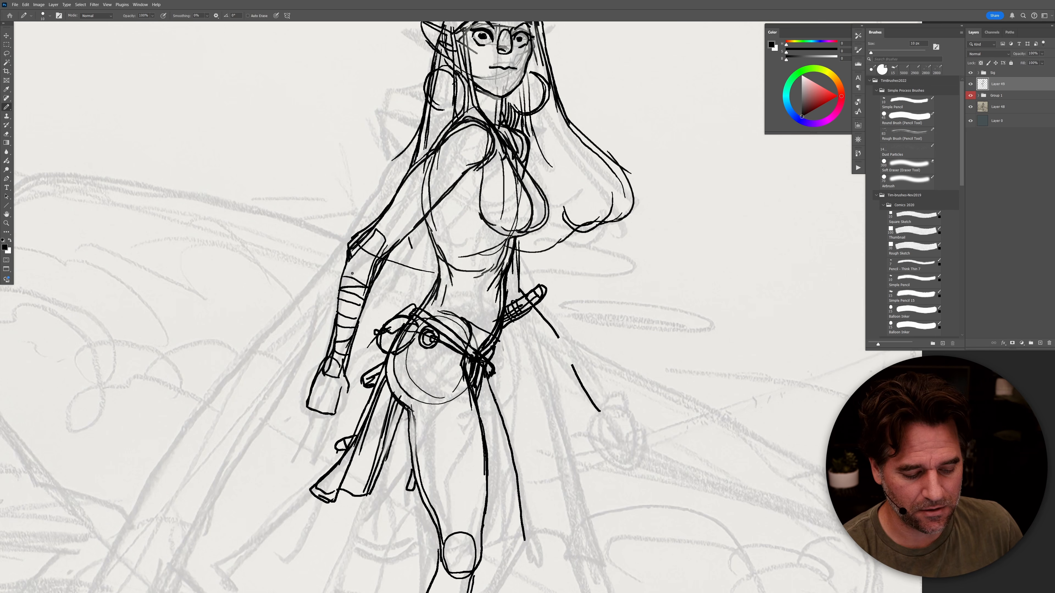
mouse_move(344, 272)
left_mouse_down()
mouse_move(336, 320)
mouse_move(366, 303)
left_mouse_up()
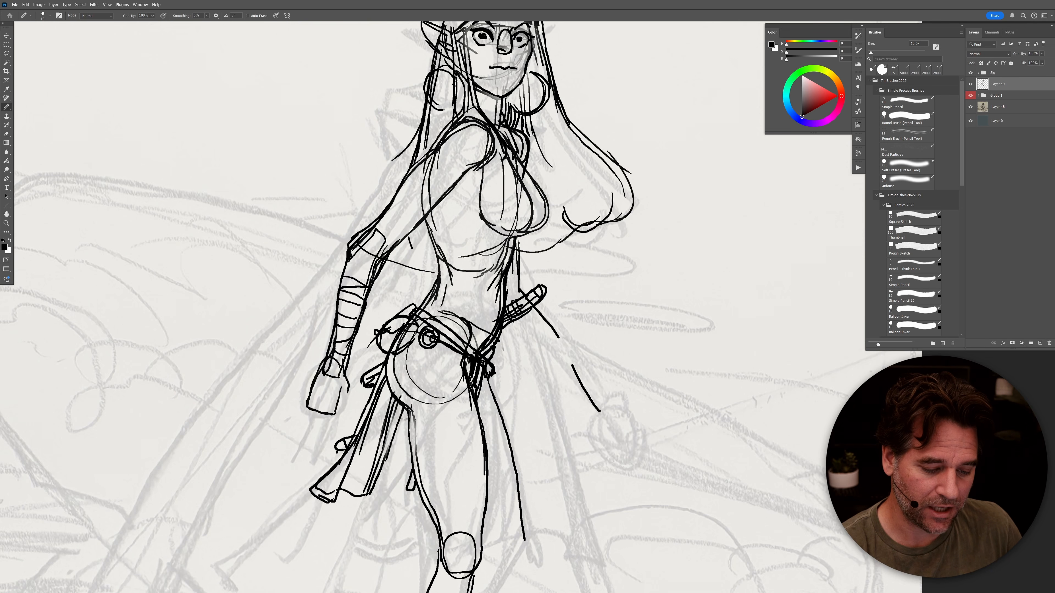
left_click_drag(375, 264, 388, 231)
key("ctrl+z")
key("ctrl+z")
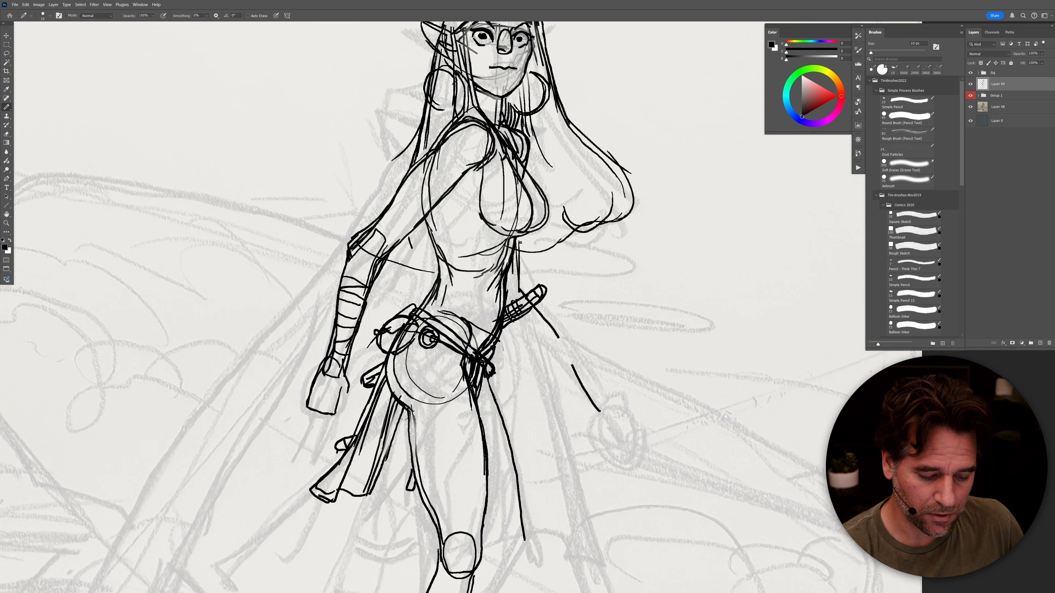
Step: Thicken the halter top's contours, and add a band under the chest with a small tie at the side
left_click_drag(521, 238, 520, 288)
left_click_drag(501, 144, 500, 230)
mouse_move(507, 160)
left_mouse_down()
mouse_move(528, 213)
mouse_move(522, 231)
left_mouse_up()
mouse_move(529, 179)
left_mouse_down()
mouse_move(541, 209)
mouse_move(527, 233)
left_mouse_up()
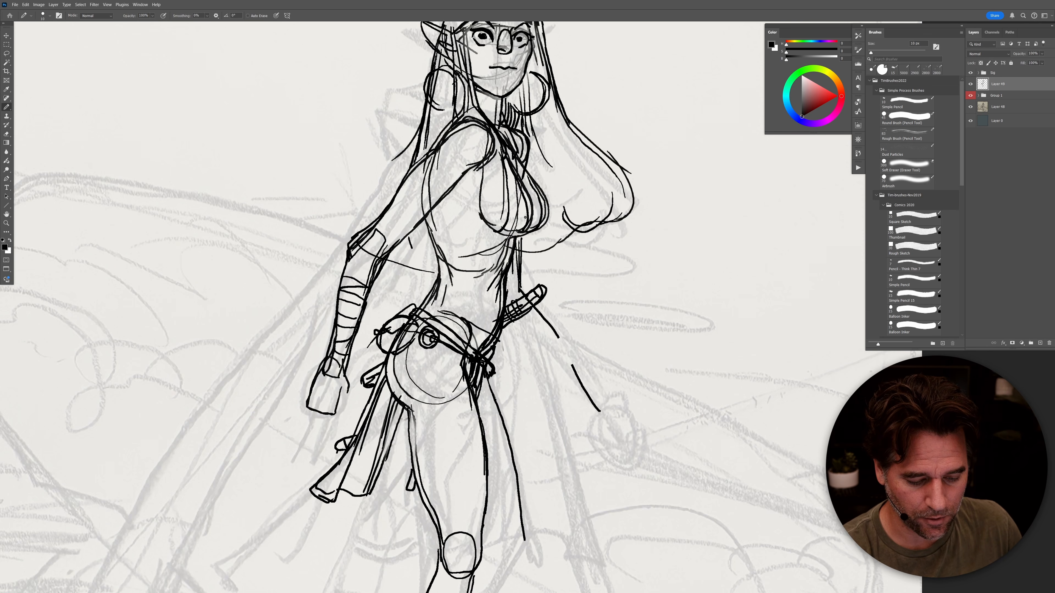
left_click_drag(428, 225, 496, 232)
left_click_drag(428, 227, 429, 251)
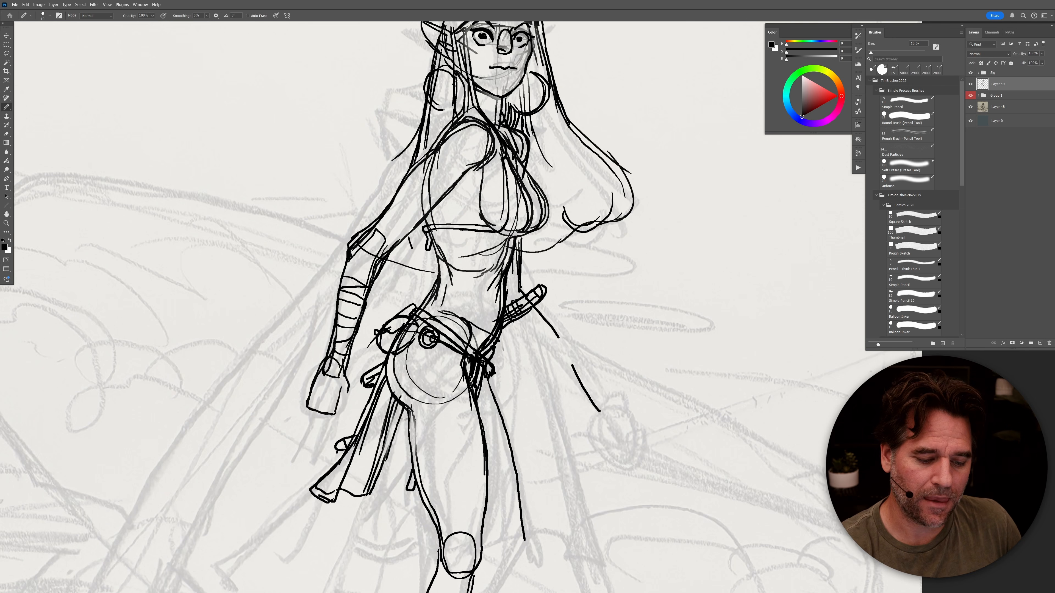
Step: Draw the pointed, folded cape collar behind the shoulder and darken the knot at the neckline
mouse_move(464, 113)
left_mouse_down()
mouse_move(482, 118)
mouse_move(397, 115)
mouse_move(414, 143)
mouse_move(408, 133)
mouse_move(416, 141)
mouse_move(427, 115)
left_mouse_up()
left_click_drag(492, 122, 517, 157)
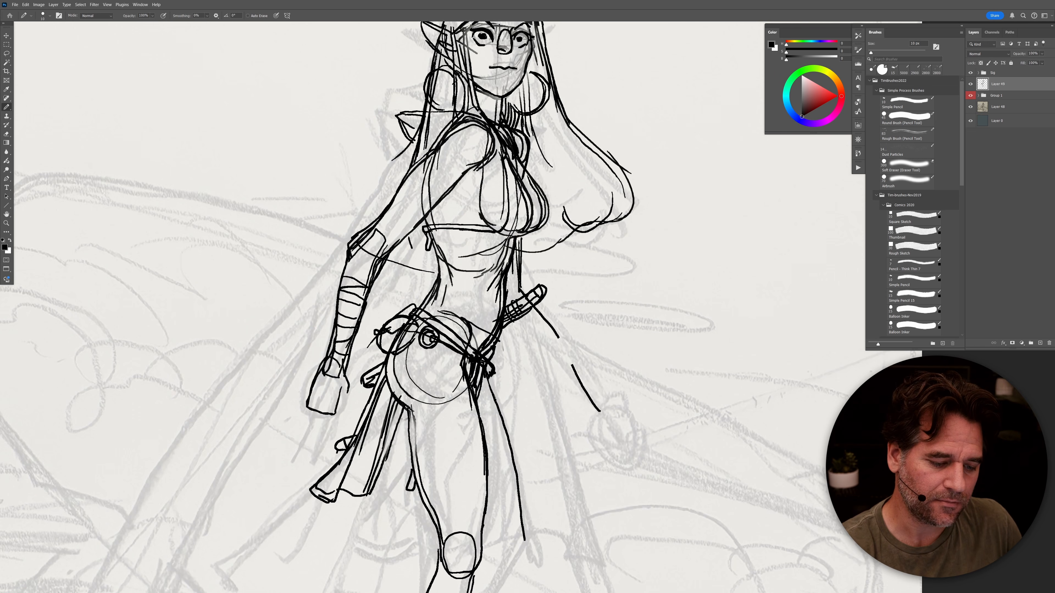
mouse_move(396, 118)
left_mouse_down()
mouse_move(406, 145)
mouse_move(420, 112)
mouse_move(371, 148)
mouse_move(397, 183)
mouse_move(354, 226)
left_mouse_up()
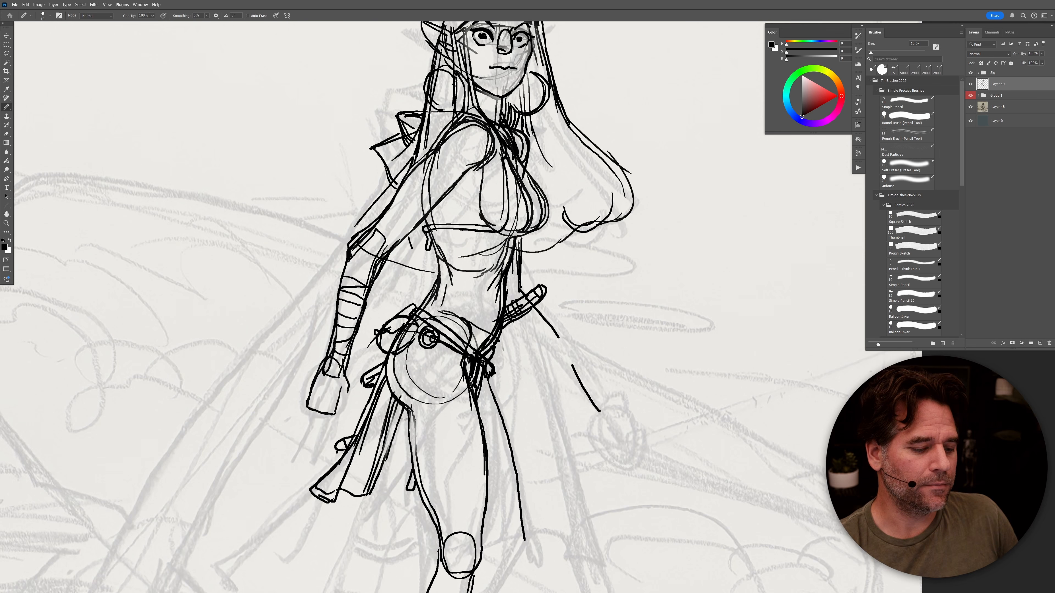
key("ctrl+z")
Step: Draw the cape's long outer edge from the shoulder and a second edge sweeping down behind the forearm
left_click_drag(408, 156, 185, 429)
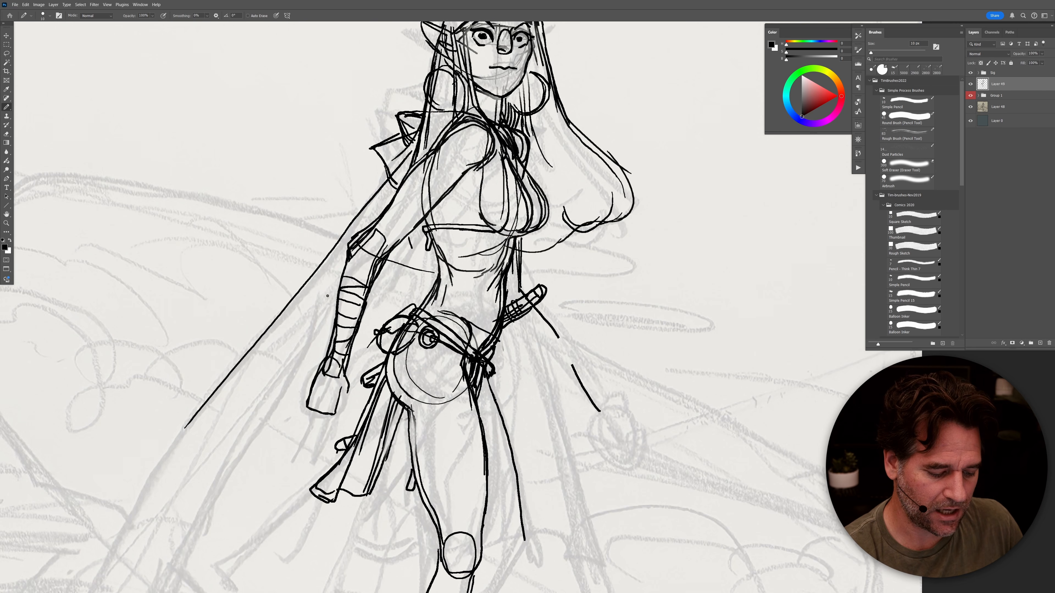
left_click_drag(344, 265, 219, 485)
left_click_drag(321, 311, 382, 268)
mouse_move(396, 226)
left_mouse_down()
mouse_move(365, 290)
mouse_move(405, 211)
left_mouse_up()
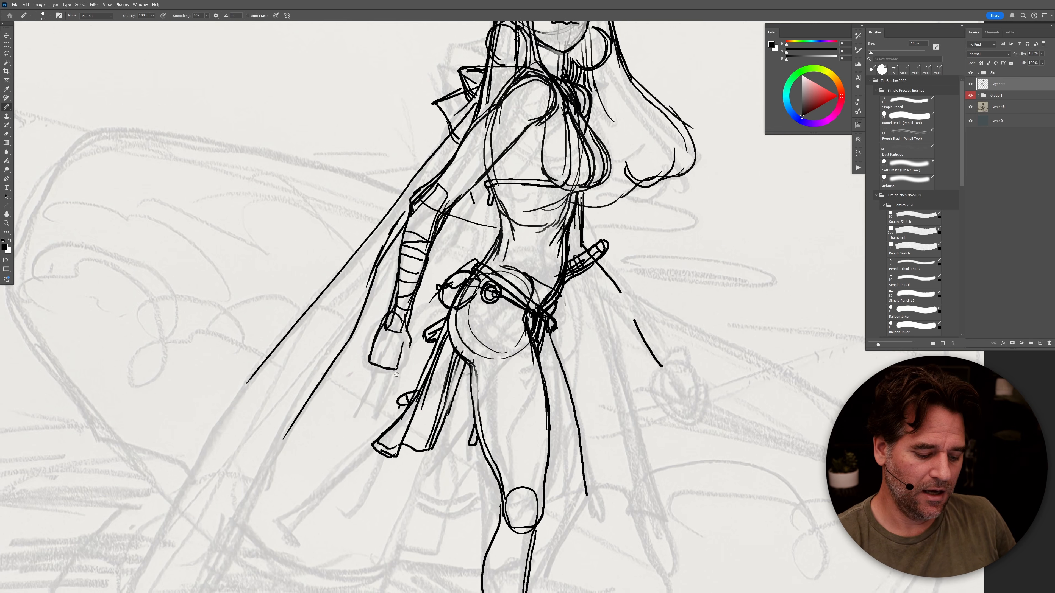
Step: Extend both cape edges down to a pointed lower end, with a second outer line and ragged notches in the hem
left_click_drag(369, 401, 527, 263)
mouse_move(542, 78)
left_mouse_down()
mouse_move(406, 255)
mouse_move(277, 453)
left_mouse_up()
mouse_move(430, 211)
left_mouse_down()
mouse_move(261, 457)
mouse_move(286, 546)
mouse_move(352, 469)
mouse_move(439, 300)
left_mouse_up()
mouse_move(336, 483)
left_mouse_down()
mouse_move(295, 544)
mouse_move(279, 523)
mouse_move(260, 469)
left_mouse_up()
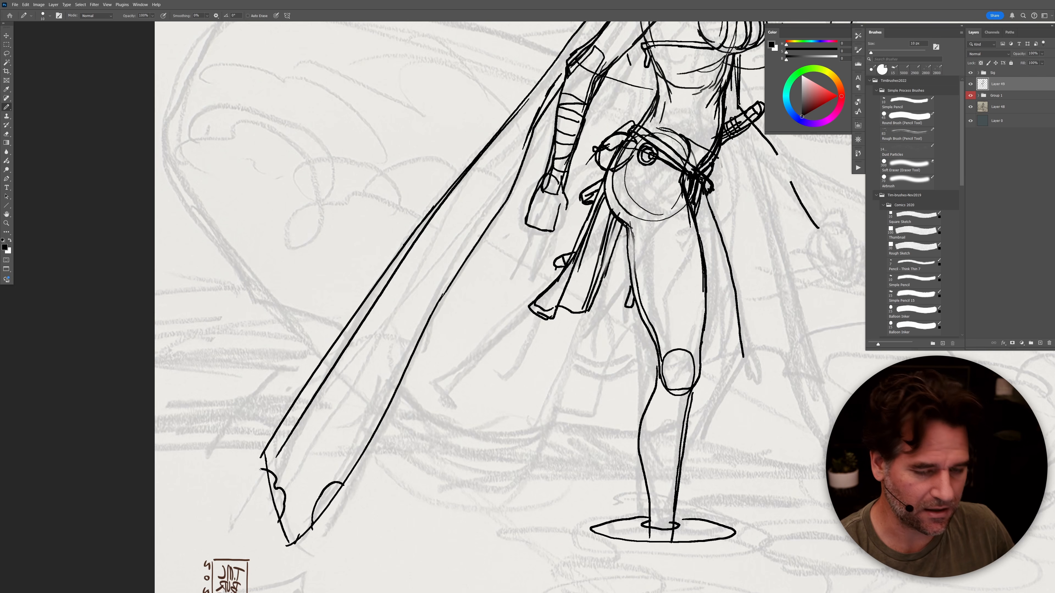
Step: Add contour lines to the front thigh and thicken its outline down to the knee
left_click_drag(644, 402, 606, 399)
left_click_drag(710, 276, 664, 362)
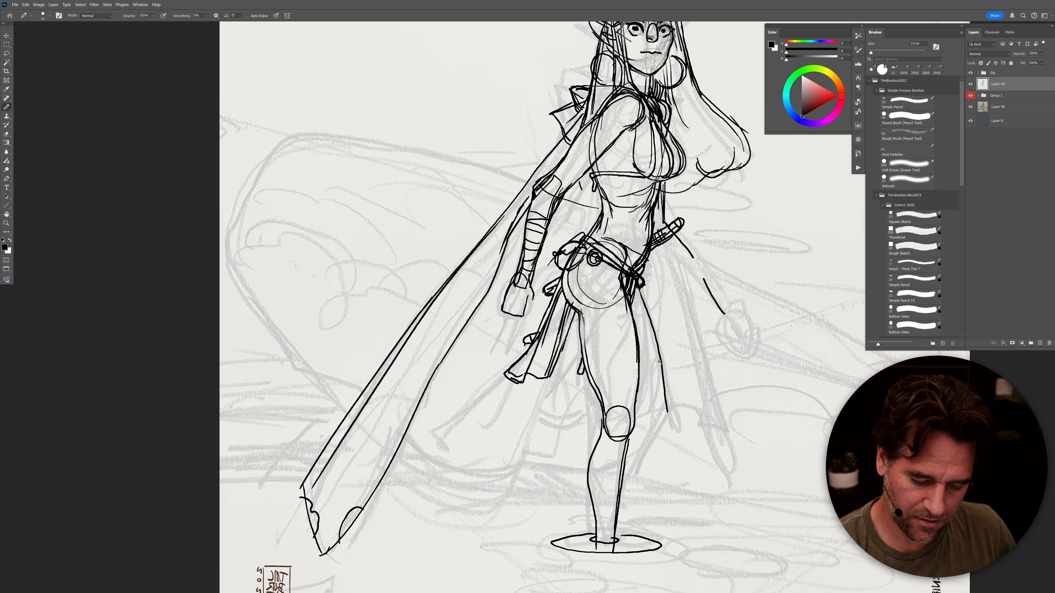
left_click_drag(577, 312, 583, 352)
left_click_drag(598, 402, 603, 415)
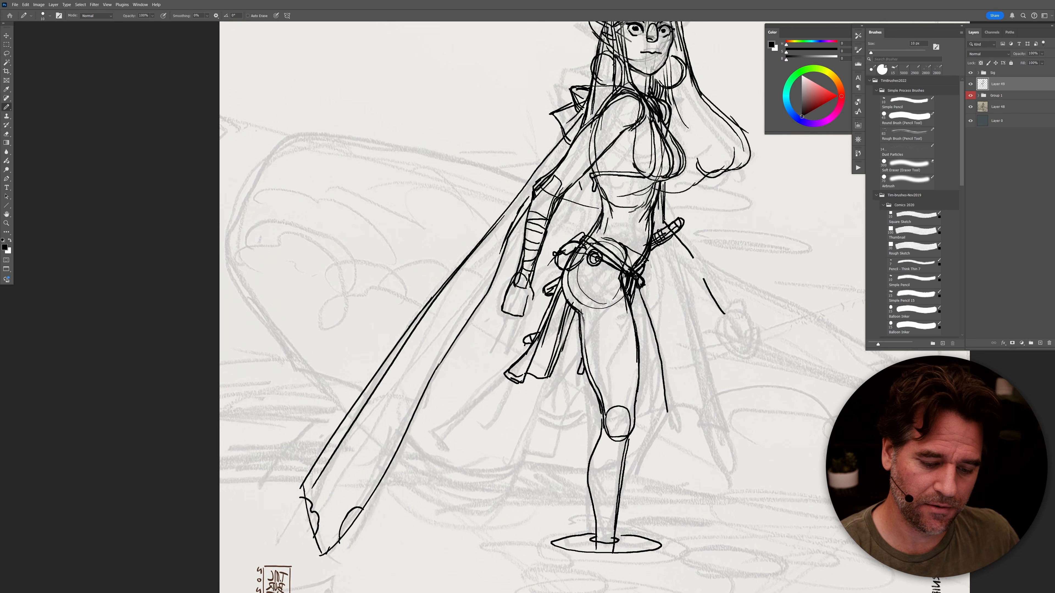
Step: Draw a double band around the upper arm below the shoulder
left_click_drag(581, 128, 605, 151)
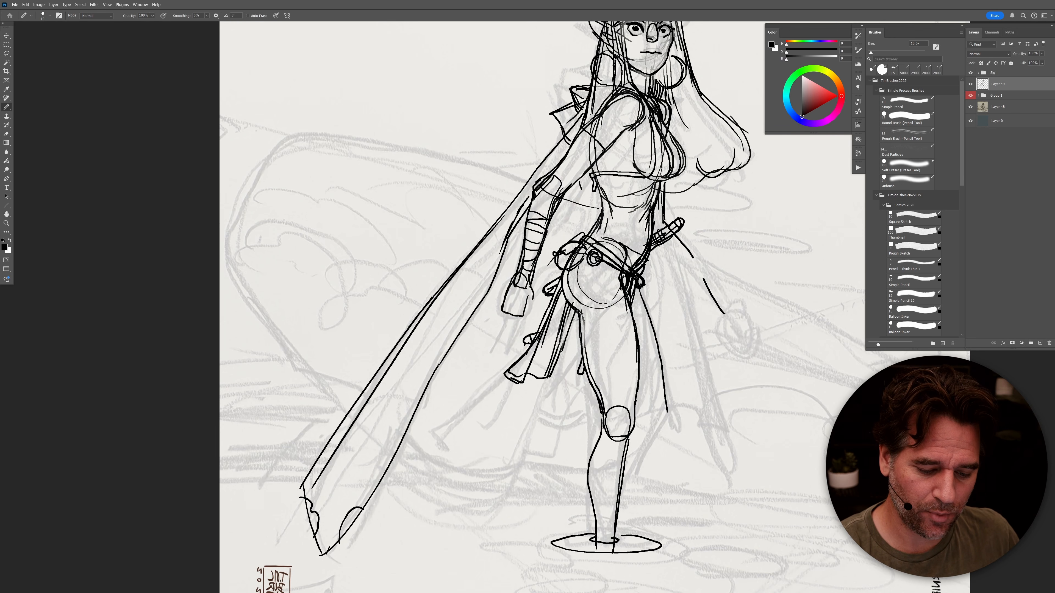
left_click_drag(598, 162, 578, 137)
left_click_drag(673, 42, 712, 211)
scroll(711, 212, "up", 3)
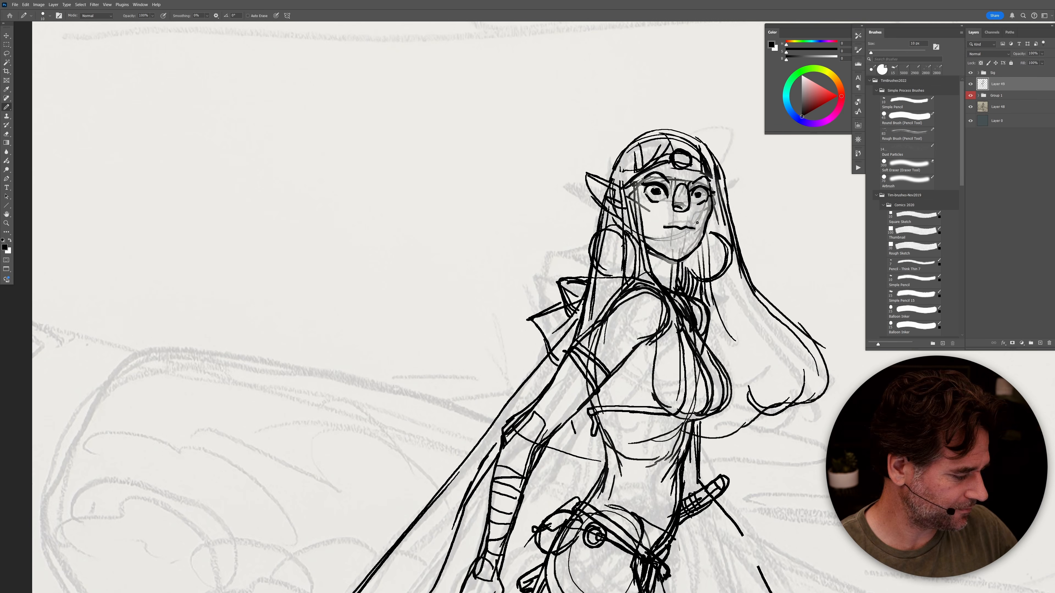
Step: Adjust the mouth's placement with a lasso selection, deselect it, and darken the line between the lips
key("l")
mouse_move(696, 234)
left_mouse_down()
mouse_move(679, 217)
mouse_move(661, 230)
mouse_move(698, 235)
left_mouse_up()
mouse_move(693, 232)
left_mouse_down()
mouse_move(712, 193)
mouse_move(653, 171)
mouse_move(640, 193)
mouse_move(667, 220)
mouse_move(697, 220)
mouse_move(698, 210)
left_mouse_up()
key("ctrl+d")
key("ctrl+d")
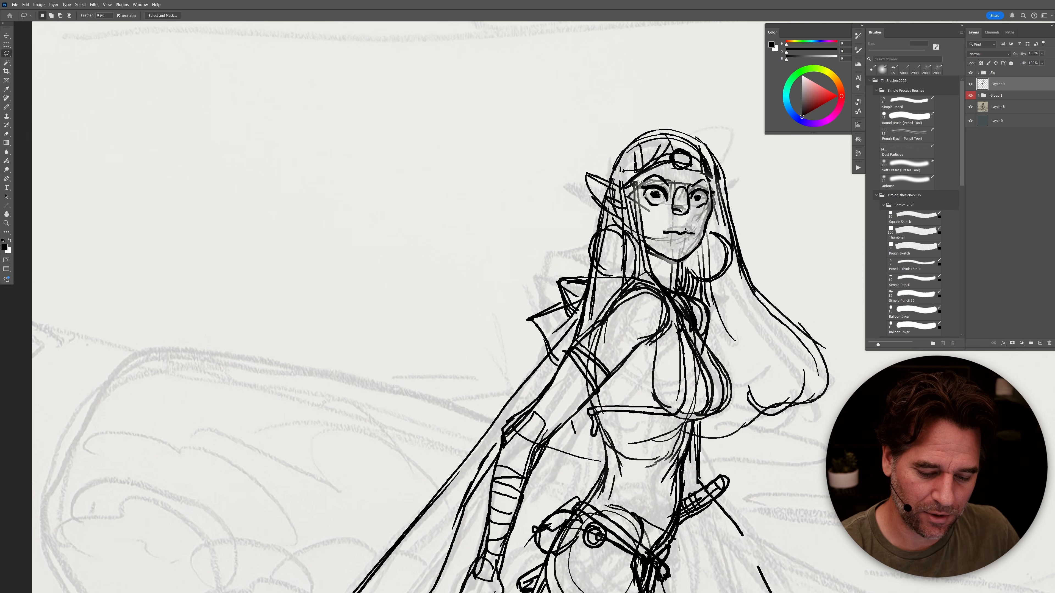
key("b")
left_click_drag(693, 229, 678, 232)
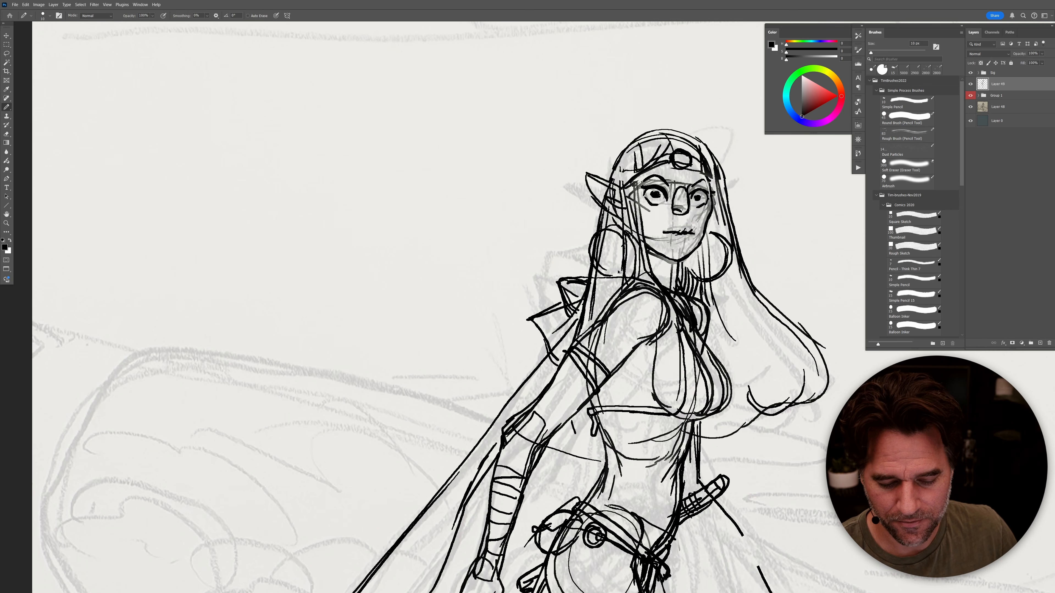
Step: Darken the underside of the nose, and add small eyelid and lash accents to the outer corners of both eyes
left_click_drag(693, 184, 672, 207)
key("ctrl+z")
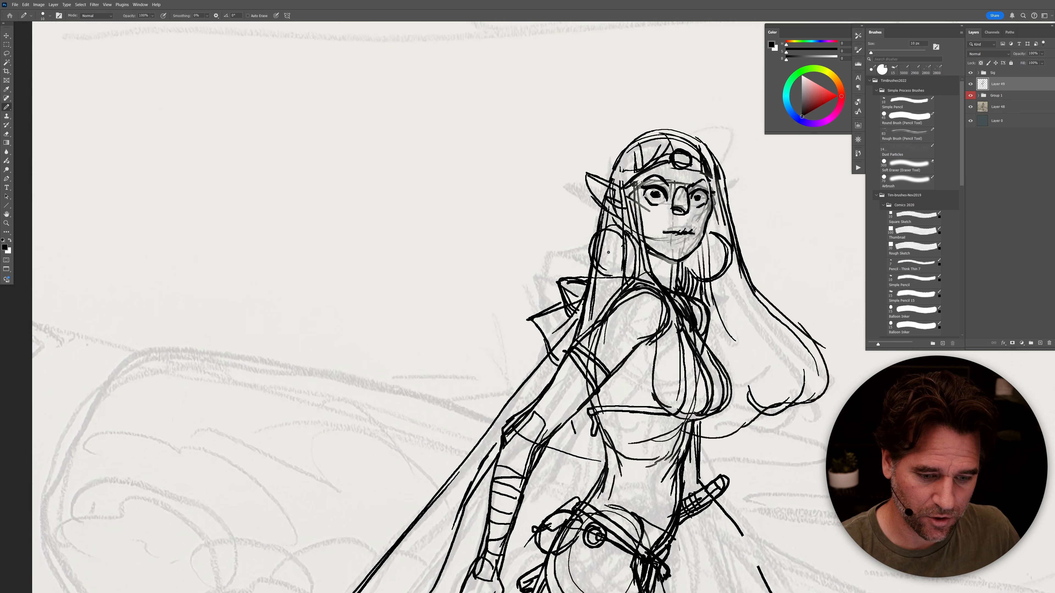
left_click_drag(643, 198, 650, 206)
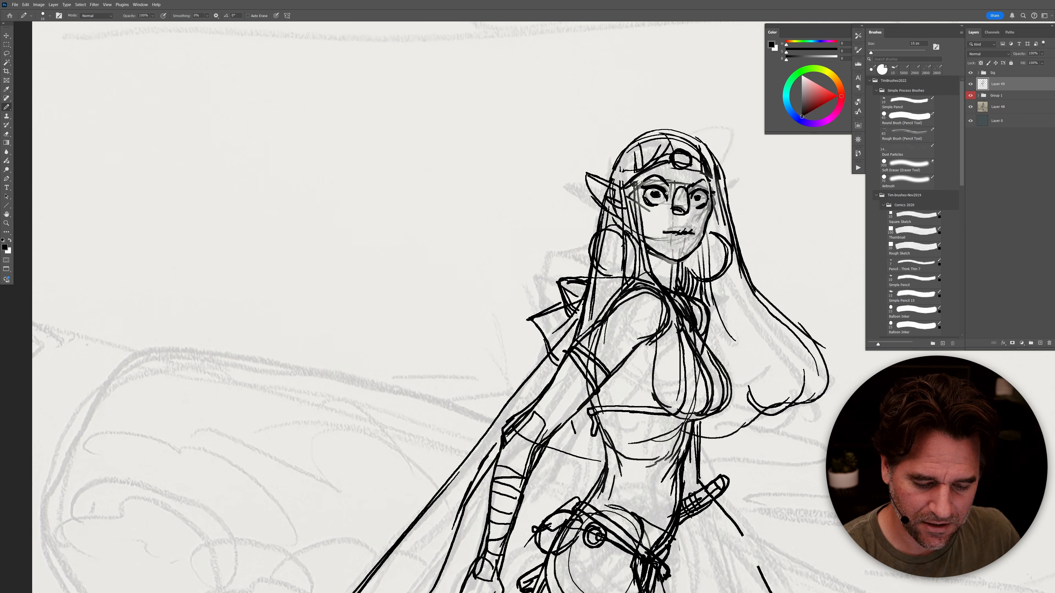
left_click_drag(639, 187, 649, 190)
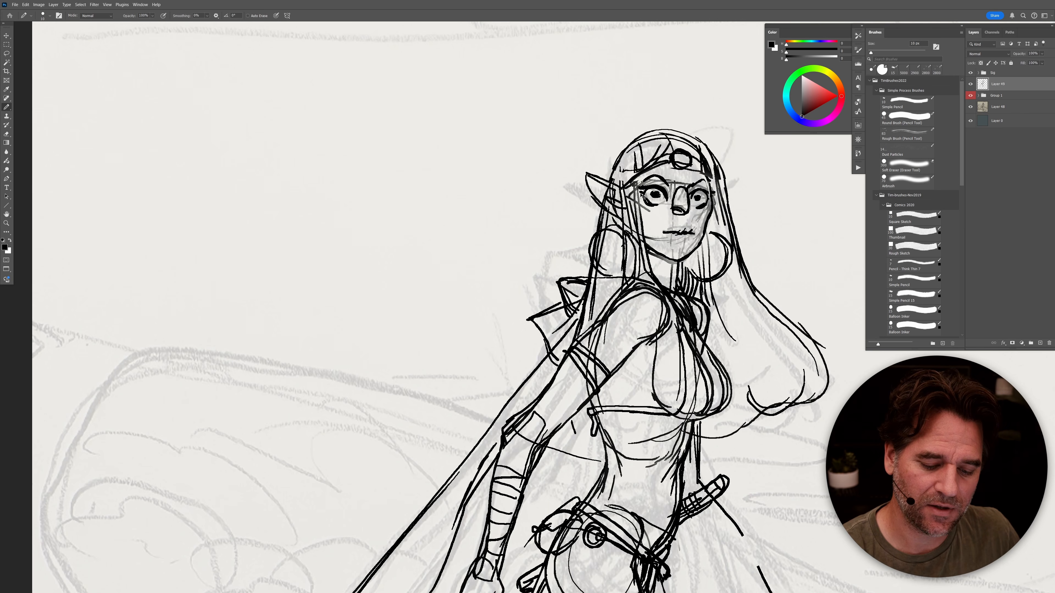
left_click_drag(697, 191, 716, 197)
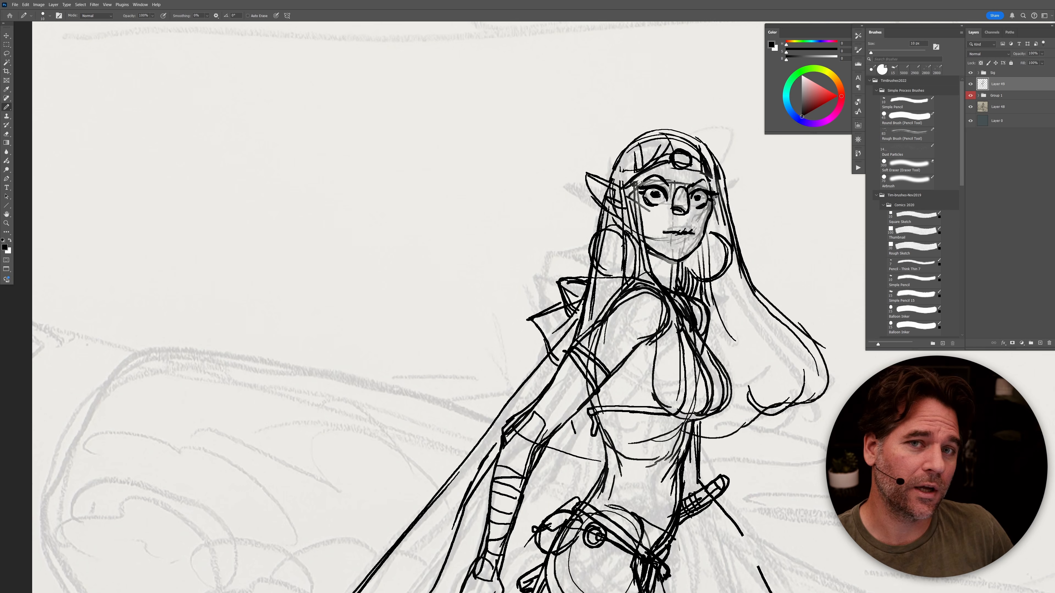
Step: Thicken the outer edge of the long hair, erase and redraw the hairline sweeping from the forehead past the ear, and reinforce the hoop earring
mouse_move(724, 204)
left_mouse_down()
mouse_move(748, 277)
mouse_move(820, 351)
mouse_move(829, 394)
mouse_move(786, 409)
left_mouse_up()
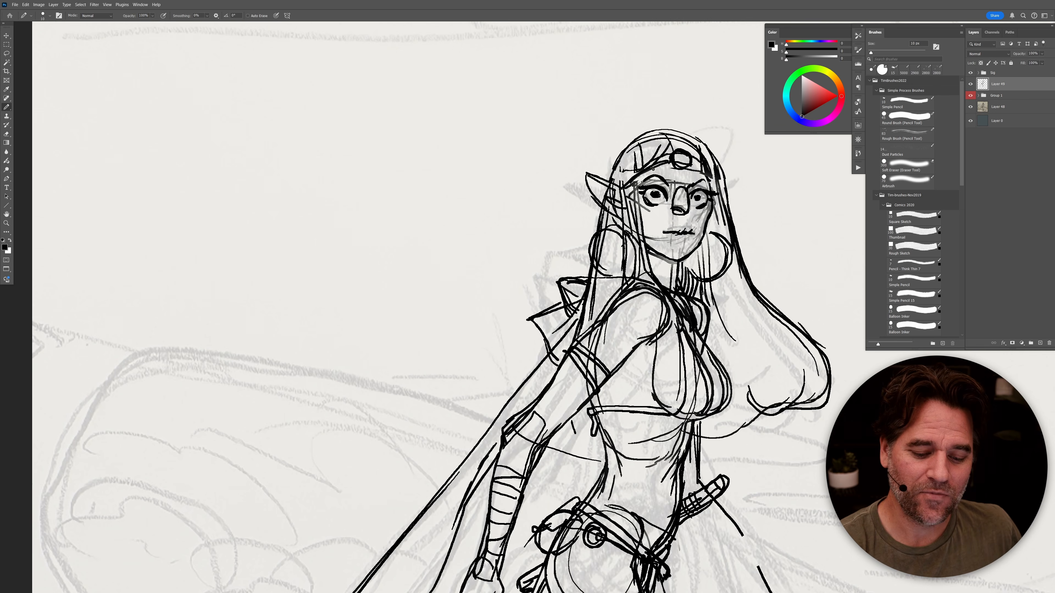
left_click_drag(666, 153, 625, 193)
key("ctrl+z")
key("e")
left_click_drag(659, 153, 625, 186)
key("b")
mouse_move(665, 149)
left_mouse_down()
mouse_move(625, 193)
mouse_move(650, 173)
mouse_move(637, 195)
mouse_move(616, 184)
left_mouse_up()
mouse_move(658, 149)
left_mouse_down()
mouse_move(620, 192)
mouse_move(629, 186)
mouse_move(607, 179)
mouse_move(625, 207)
mouse_move(592, 240)
mouse_move(607, 275)
mouse_move(622, 268)
left_mouse_up()
left_click_drag(609, 230, 620, 261)
left_click_drag(731, 226, 741, 278)
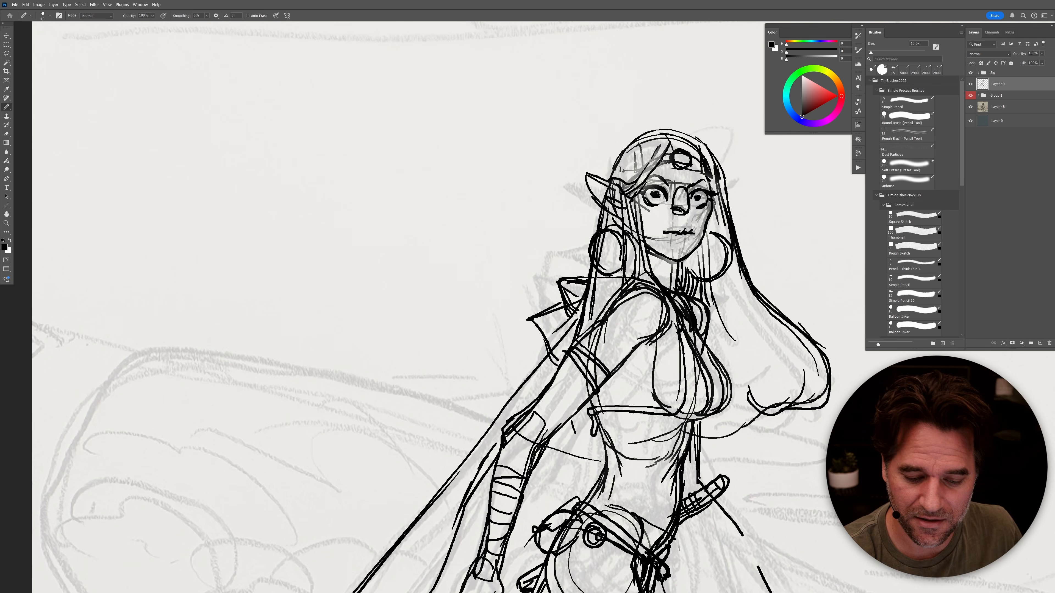
left_click_drag(666, 149, 642, 183)
left_click_drag(654, 153, 642, 171)
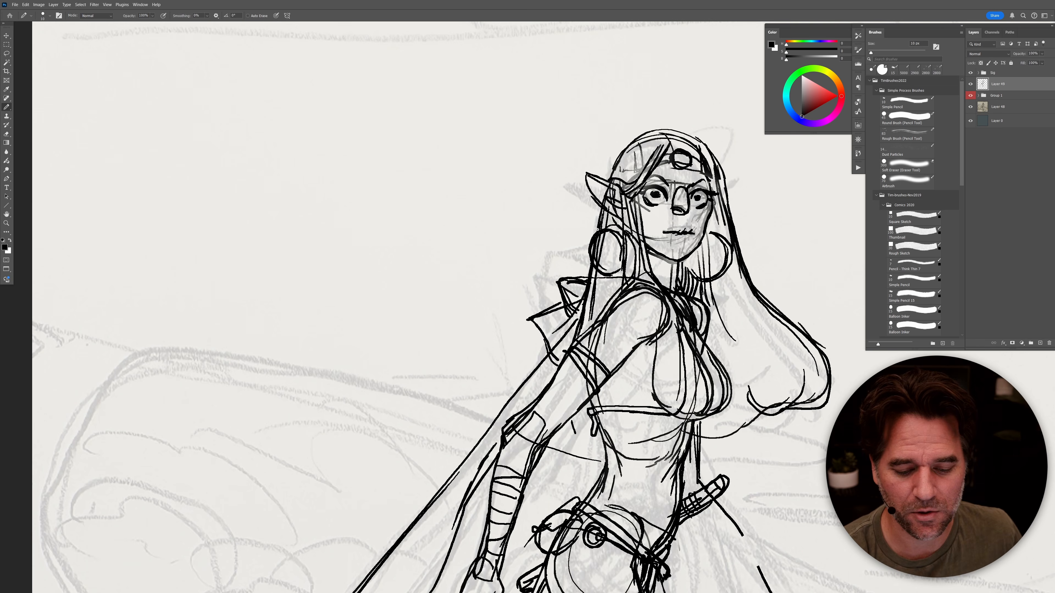
Step: Darken the hair strands beside the far cheek and below the far earring, and reinforce the outline over the crown
mouse_move(695, 154)
left_mouse_down()
mouse_move(710, 182)
mouse_move(705, 163)
left_mouse_up()
left_click_drag(713, 212, 713, 232)
left_click_drag(712, 216, 711, 232)
left_click_drag(714, 285, 746, 352)
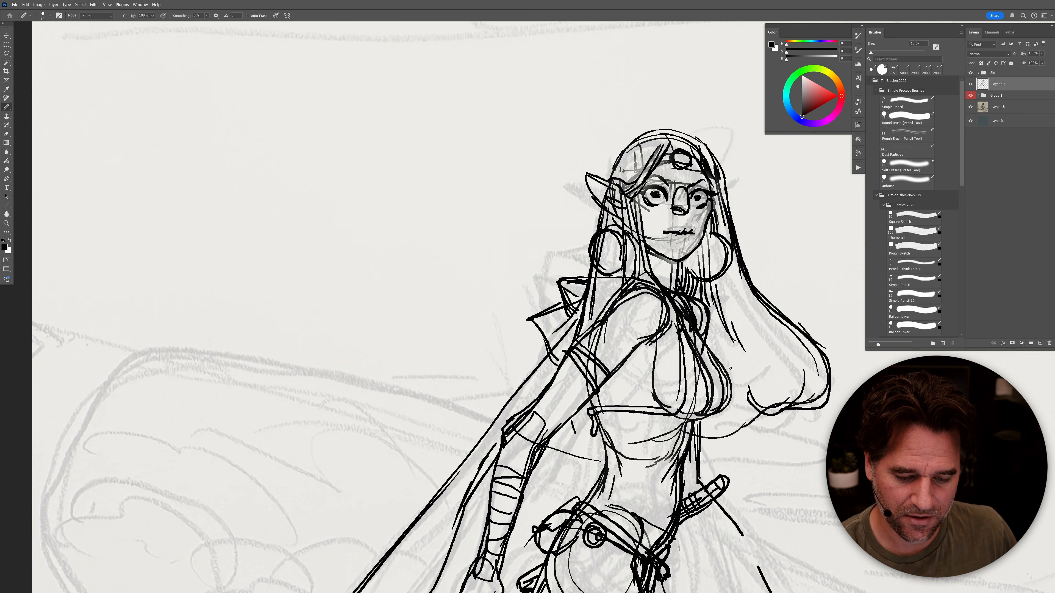
mouse_move(725, 183)
left_mouse_down()
mouse_move(688, 135)
mouse_move(661, 132)
mouse_move(610, 183)
left_mouse_up()
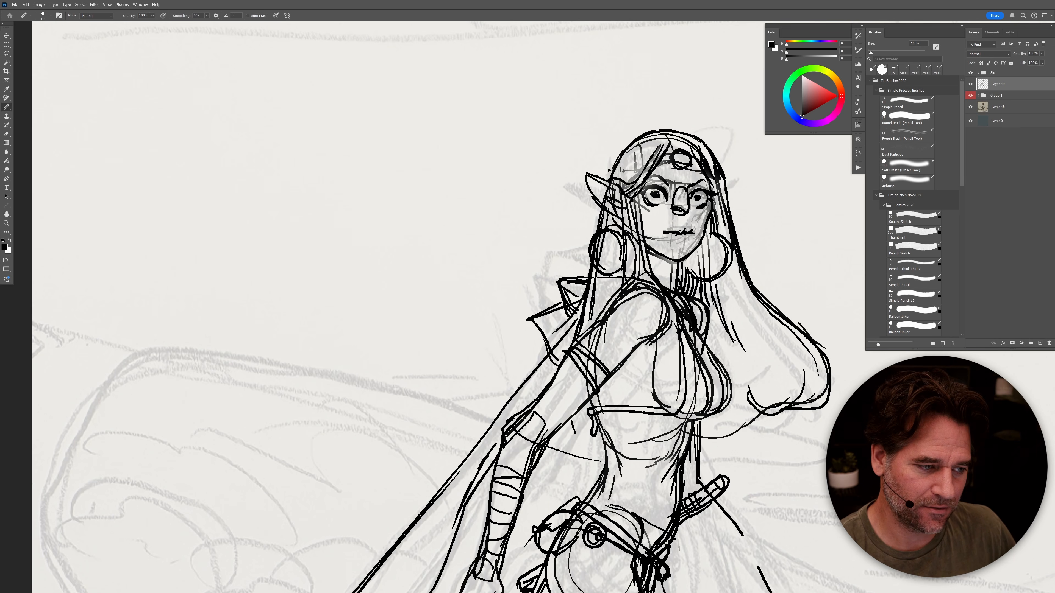
Step: Draw the sword arm's forearm from behind the hip hilt down to a short closing line at the wrist
left_click_drag(712, 285, 571, 40)
left_click_drag(691, 391, 720, 319)
left_click(721, 318, "alt")
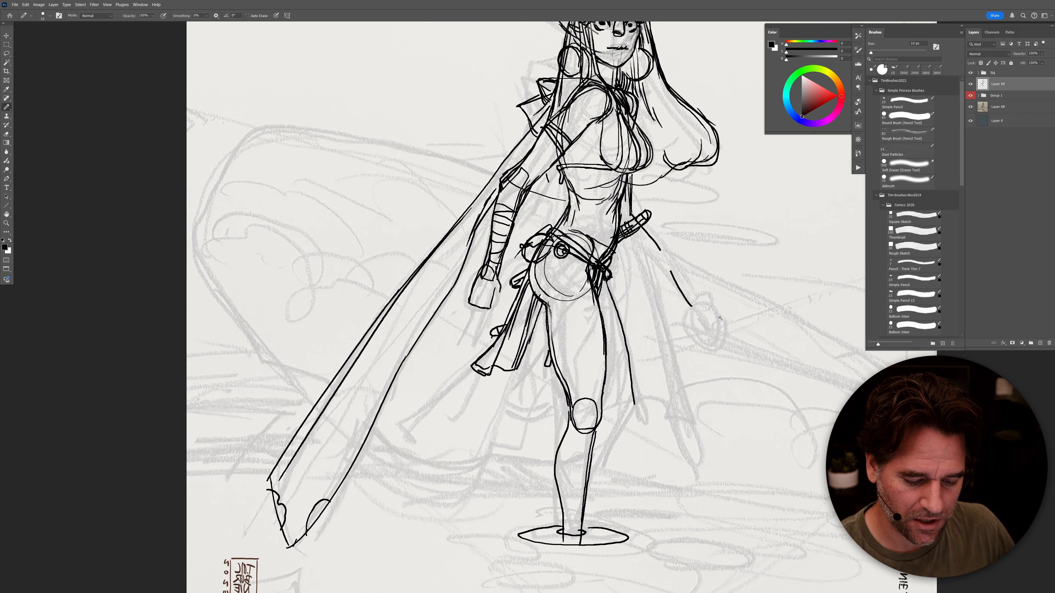
left_click(720, 320, "ctrl")
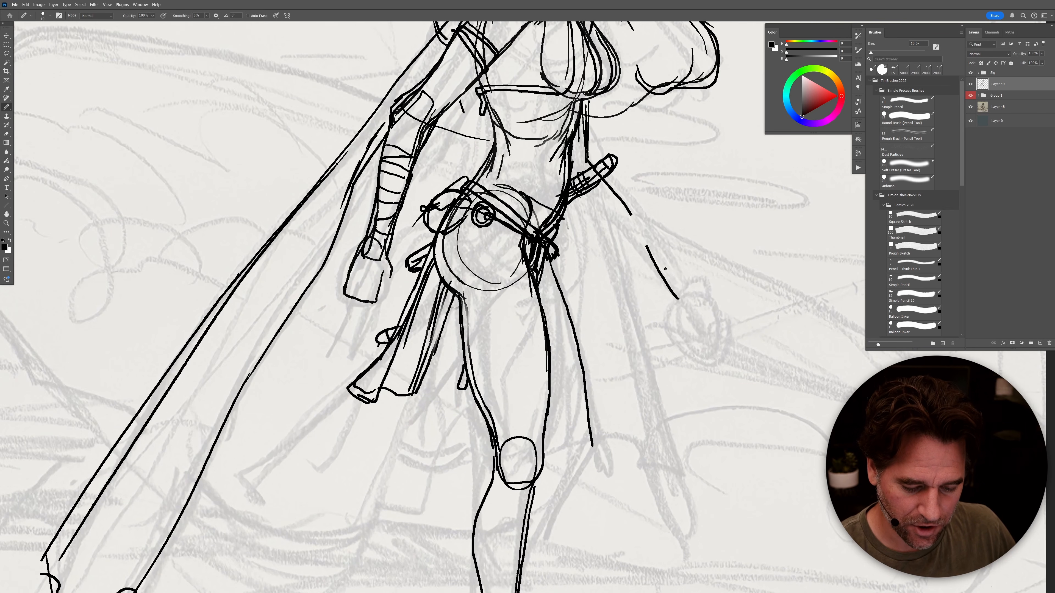
left_click_drag(647, 286, 663, 276)
left_click_drag(572, 195, 650, 283)
left_click_drag(605, 183, 653, 262)
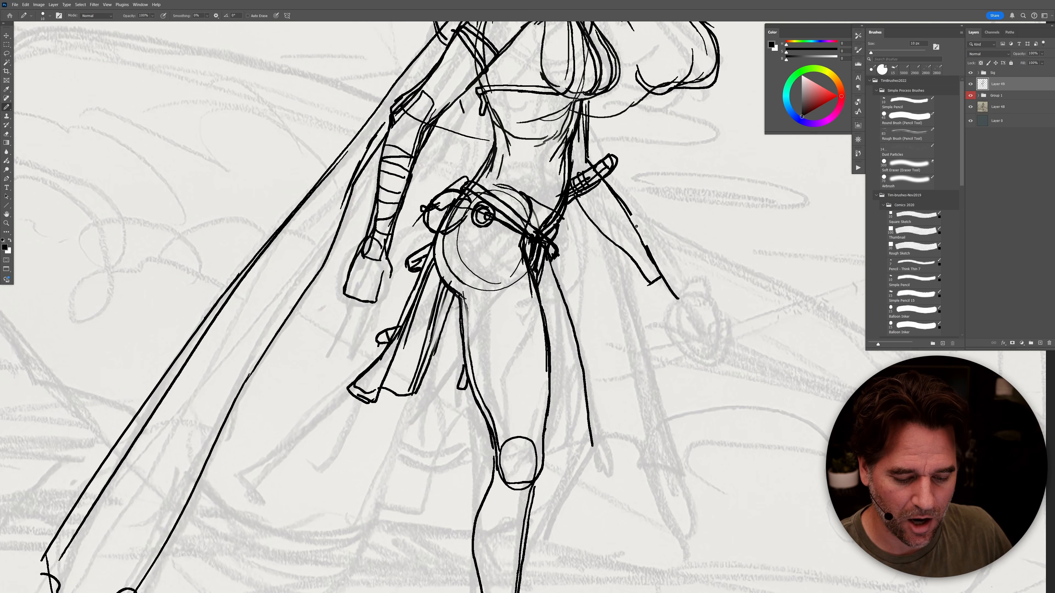
Step: Undo the last forearm stroke and clean up the upper-arm lines just above the hip hilt
mouse_move(627, 215)
left_mouse_down()
mouse_move(587, 144)
mouse_move(597, 175)
left_mouse_up()
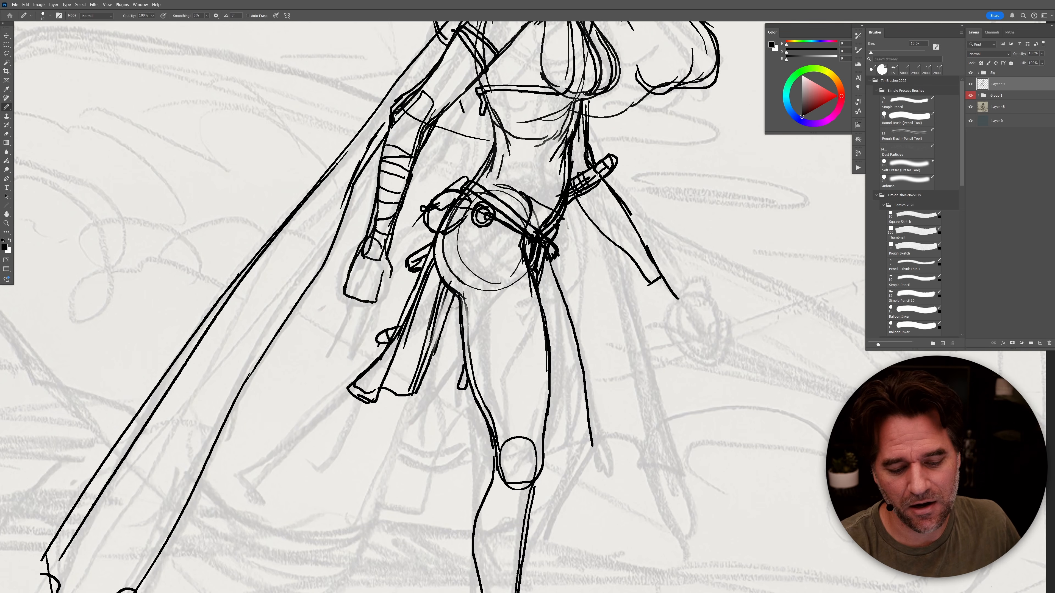
key("ctrl+z")
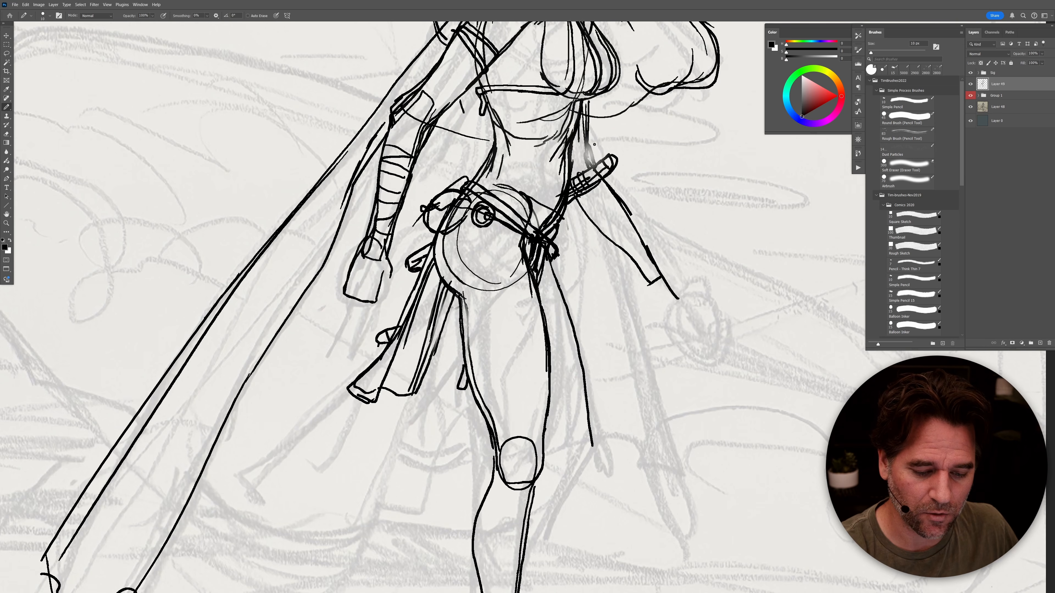
mouse_move(588, 98)
left_mouse_down()
mouse_move(595, 166)
mouse_move(585, 169)
left_mouse_up()
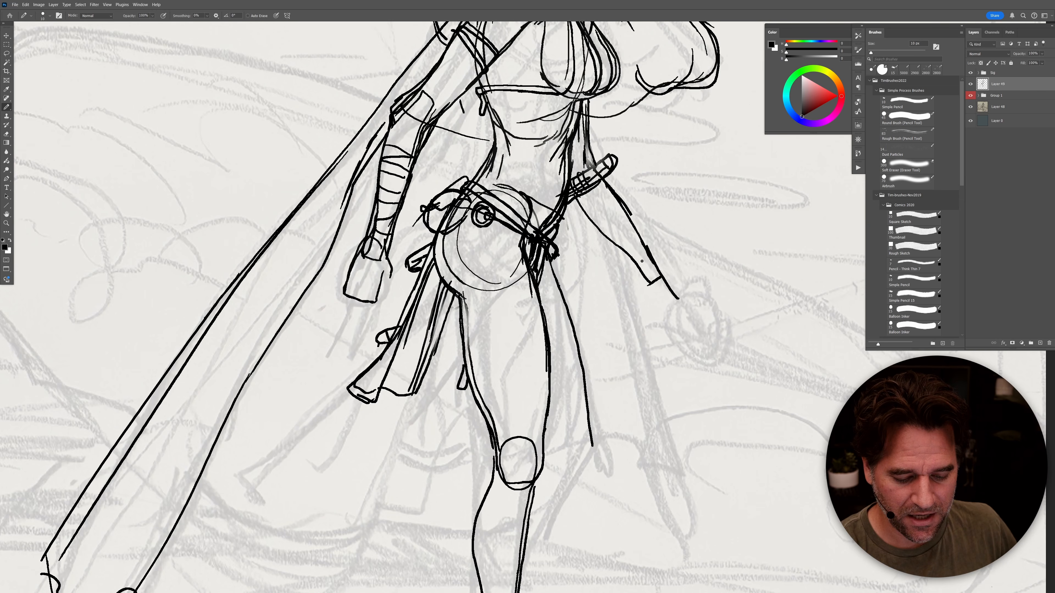
Step: Draw the sword hand at the end of the forearm, with the wrist, thumb and curled fingers
mouse_move(633, 261)
left_mouse_down()
mouse_move(659, 265)
mouse_move(666, 291)
mouse_move(646, 259)
mouse_move(642, 293)
mouse_move(655, 302)
mouse_move(643, 307)
mouse_move(658, 304)
mouse_move(647, 310)
mouse_move(659, 318)
mouse_move(664, 302)
mouse_move(675, 312)
mouse_move(670, 326)
left_mouse_up()
left_click_drag(720, 442, 687, 477)
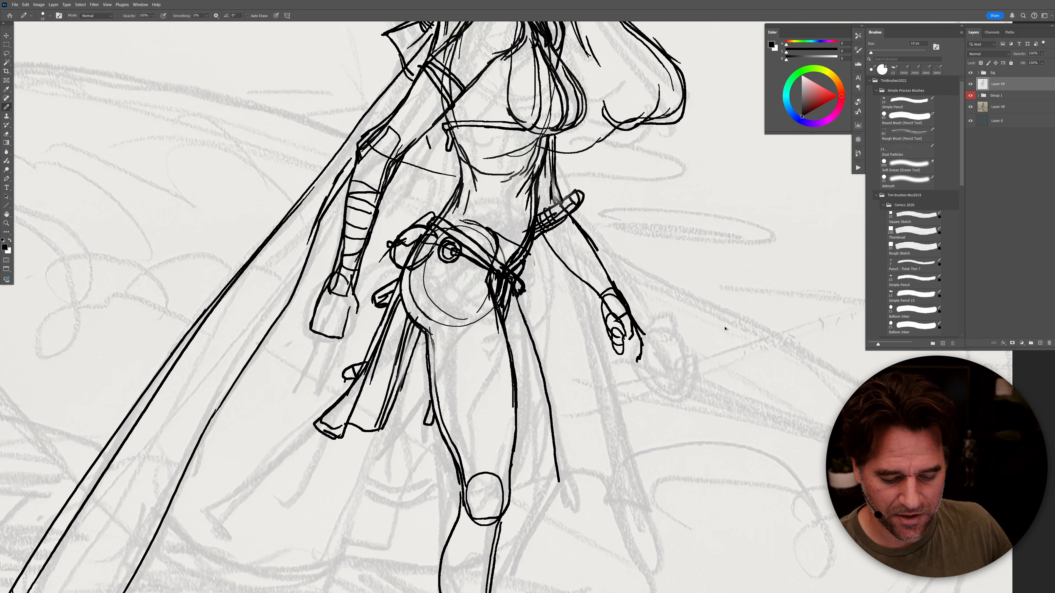
mouse_move(602, 313)
left_mouse_down()
mouse_move(612, 361)
mouse_move(646, 367)
left_mouse_up()
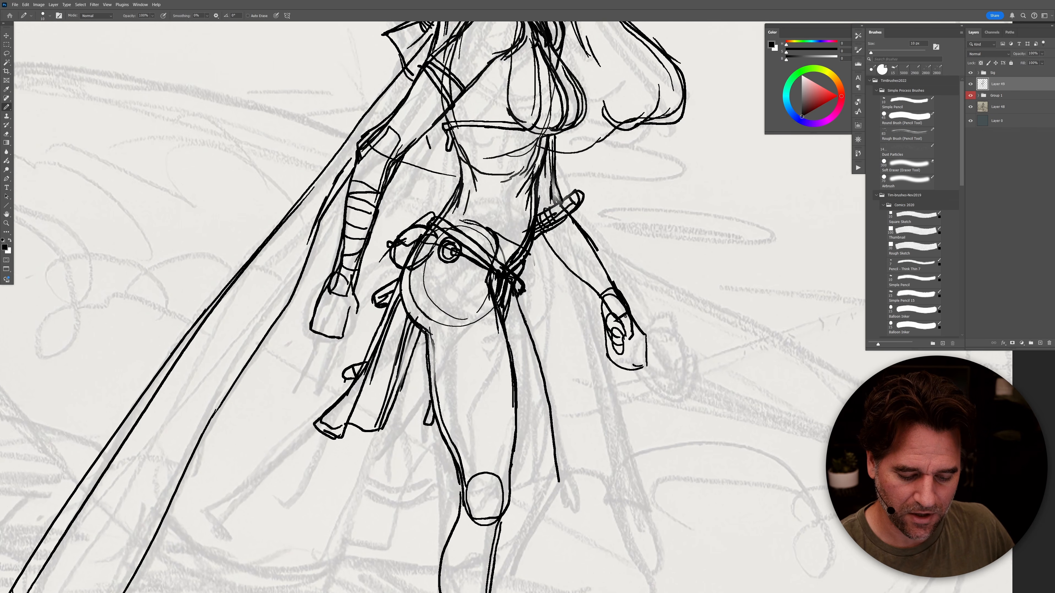
mouse_move(620, 309)
left_mouse_down()
mouse_move(634, 340)
mouse_move(618, 362)
left_mouse_up()
left_click_drag(603, 302, 609, 318)
mouse_move(608, 332)
left_mouse_down()
mouse_move(619, 344)
mouse_move(609, 365)
left_mouse_up()
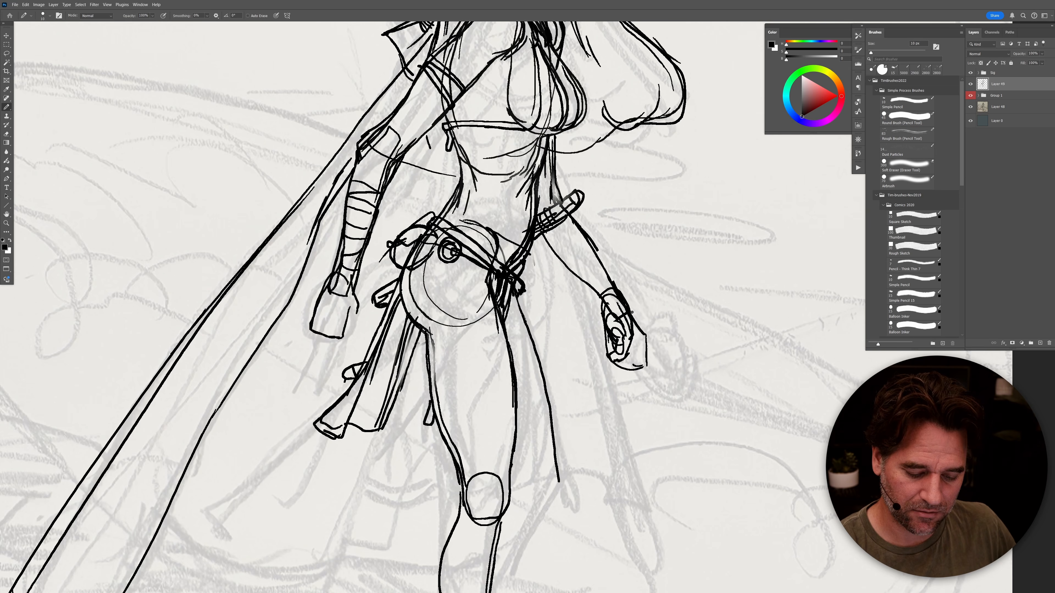
mouse_move(644, 334)
left_mouse_down()
mouse_move(638, 365)
mouse_move(631, 328)
mouse_move(637, 349)
mouse_move(603, 327)
mouse_move(641, 347)
mouse_move(630, 313)
mouse_move(645, 346)
left_mouse_up()
Step: Draw the sword's handle through the fist and an oval guard in front of the hand
mouse_move(587, 327)
left_mouse_down()
mouse_move(669, 369)
mouse_move(635, 334)
mouse_move(667, 330)
mouse_move(641, 387)
left_mouse_up()
mouse_move(667, 333)
left_mouse_down()
mouse_move(647, 386)
mouse_move(668, 346)
mouse_move(635, 364)
left_mouse_up()
left_click_drag(632, 362, 573, 327)
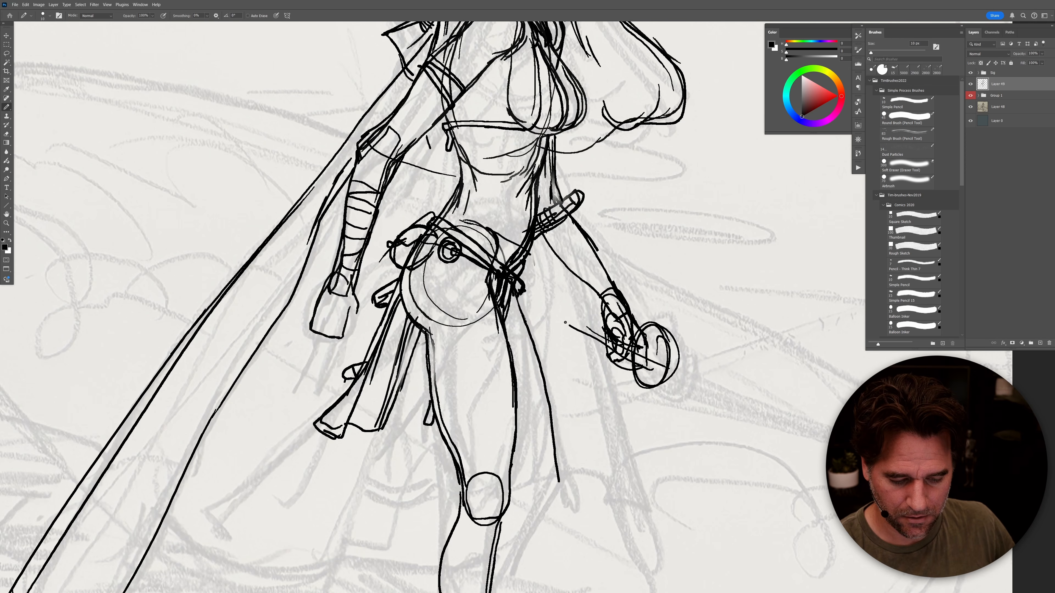
Step: Finish the pommel and draw the long straight blade extending diagonally down from the guard toward the page edge
scroll(708, 404, "down", 2)
mouse_move(642, 369)
left_mouse_down()
mouse_move(816, 446)
mouse_move(690, 391)
mouse_move(797, 432)
mouse_move(690, 386)
left_mouse_up()
mouse_move(694, 389)
left_mouse_down()
mouse_move(817, 440)
mouse_move(697, 394)
left_mouse_up()
mouse_move(637, 362)
left_mouse_down()
mouse_move(652, 371)
mouse_move(635, 371)
left_mouse_up()
left_click_drag(635, 368, 652, 369)
mouse_move(639, 361)
left_mouse_down()
mouse_move(634, 368)
mouse_move(817, 443)
left_mouse_up()
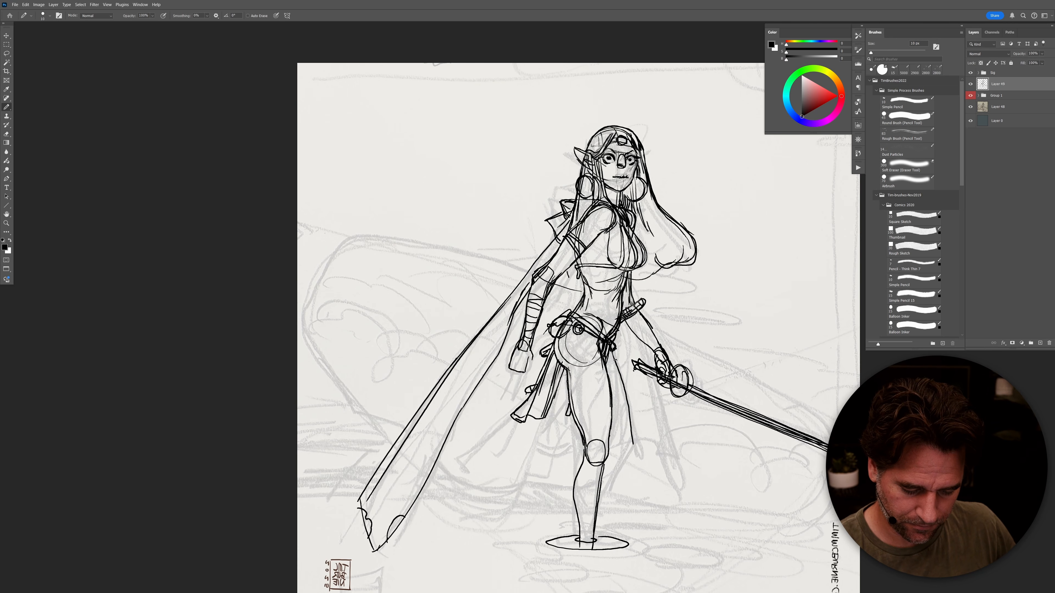
Step: Draw a long tapering scabbard slanting down behind the thigh toward the cape
left_click_drag(616, 358, 622, 371)
left_click_drag(567, 392, 525, 429)
mouse_move(561, 398)
left_mouse_down()
mouse_move(438, 489)
mouse_move(465, 485)
left_mouse_up()
left_click_drag(567, 413, 477, 477)
mouse_move(539, 437)
left_mouse_down()
mouse_move(455, 488)
mouse_move(537, 438)
left_mouse_up()
left_click_drag(536, 437, 572, 409)
Step: Add tassel strokes below the belt knot and outline the rear leg from the hip down to the water
left_click_drag(608, 355, 618, 367)
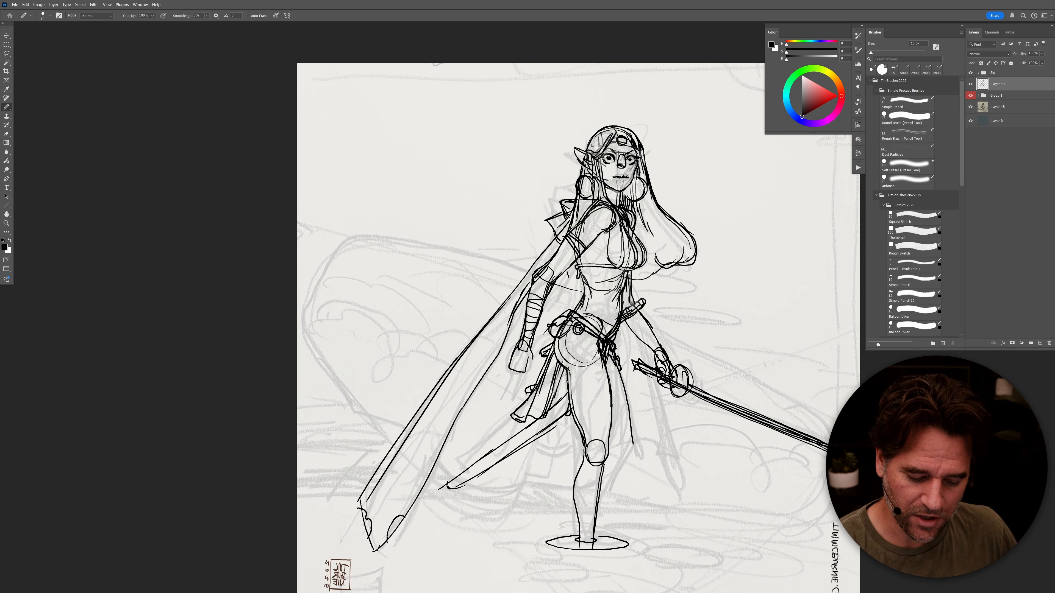
left_click_drag(618, 367, 631, 413)
left_click_drag(630, 450, 601, 505)
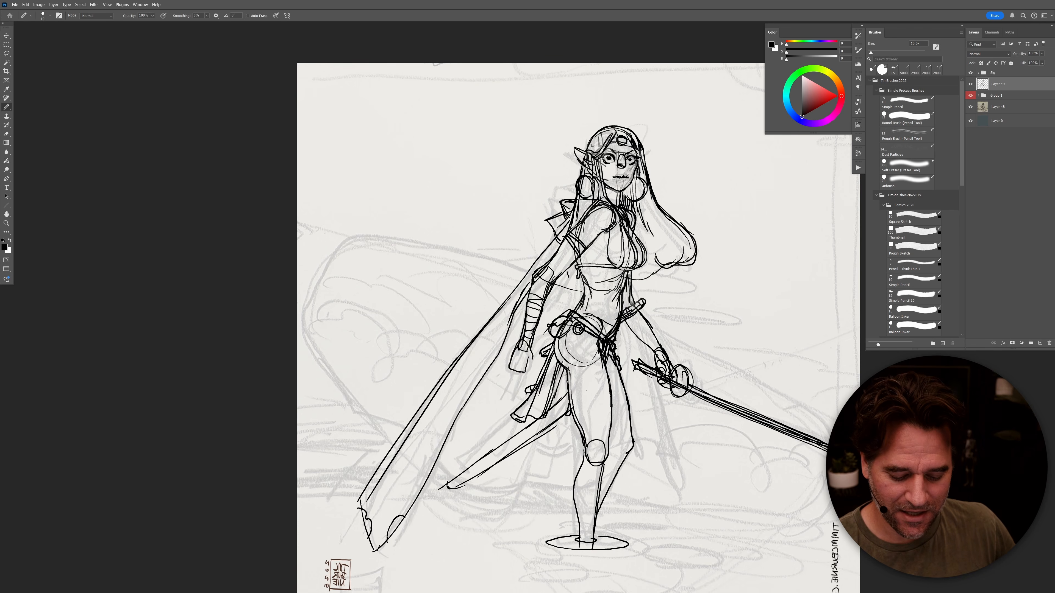
Step: Draw additional elliptical water ripples around and beside the standing leg, with loose arcs in front
mouse_move(578, 525)
left_mouse_down()
mouse_move(538, 536)
mouse_move(631, 535)
mouse_move(540, 532)
mouse_move(559, 542)
left_mouse_up()
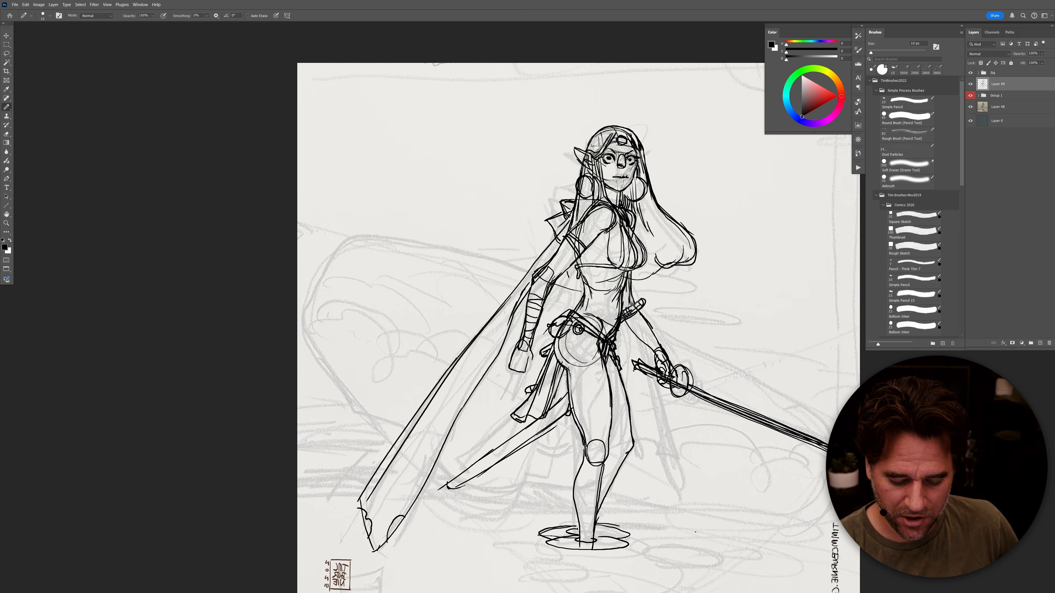
mouse_move(680, 541)
left_mouse_down()
mouse_move(653, 541)
mouse_move(655, 550)
mouse_move(695, 541)
mouse_move(640, 546)
mouse_move(705, 543)
mouse_move(630, 542)
mouse_move(709, 548)
mouse_move(661, 552)
left_mouse_up()
left_click_drag(528, 576, 600, 568)
Step: Outline the large sweeping curve behind the sword and the curved lower hem of the cloth between the cape and legs
left_click_drag(728, 481, 651, 426)
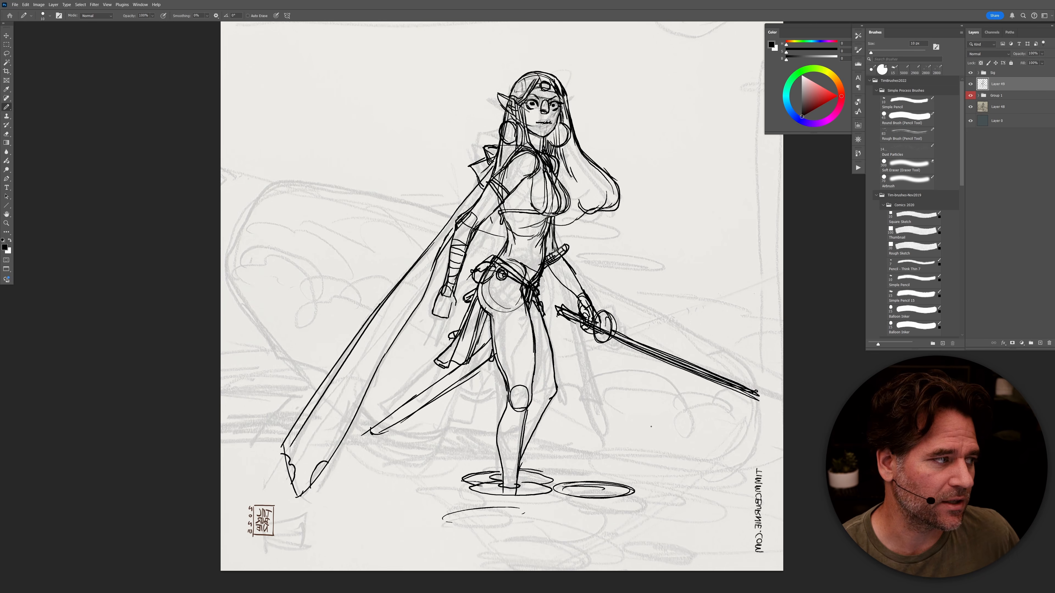
mouse_move(701, 436)
left_mouse_down()
mouse_move(714, 419)
mouse_move(731, 447)
mouse_move(754, 428)
mouse_move(768, 398)
mouse_move(763, 357)
mouse_move(583, 250)
left_mouse_up()
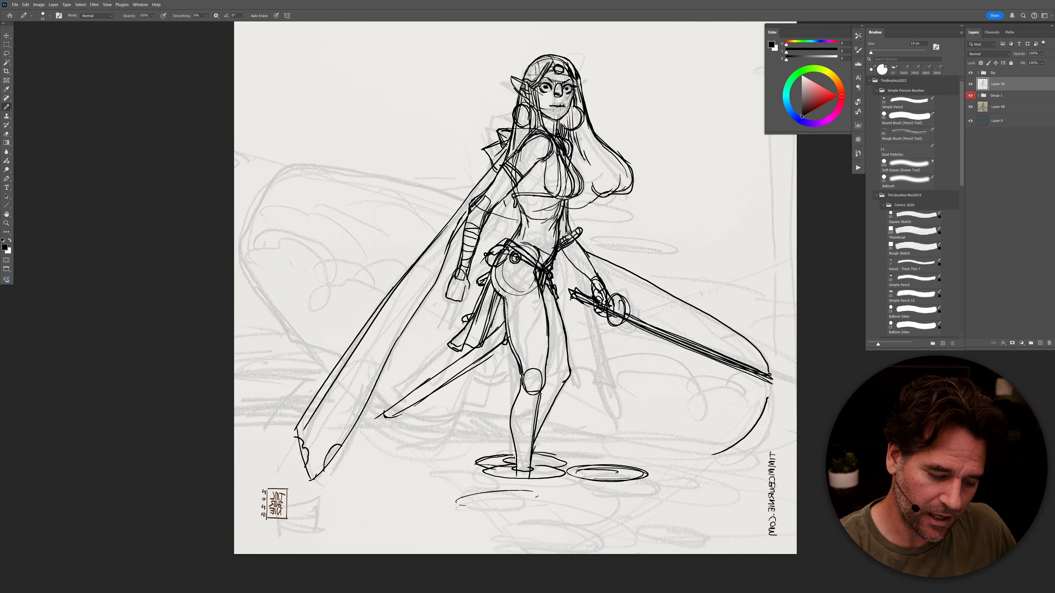
mouse_move(312, 477)
left_mouse_down()
mouse_move(315, 419)
mouse_move(348, 413)
mouse_move(417, 436)
mouse_move(448, 424)
left_mouse_up()
mouse_move(475, 365)
left_mouse_down()
mouse_move(445, 432)
mouse_move(300, 423)
mouse_move(305, 469)
mouse_move(356, 419)
mouse_move(442, 446)
left_mouse_up()
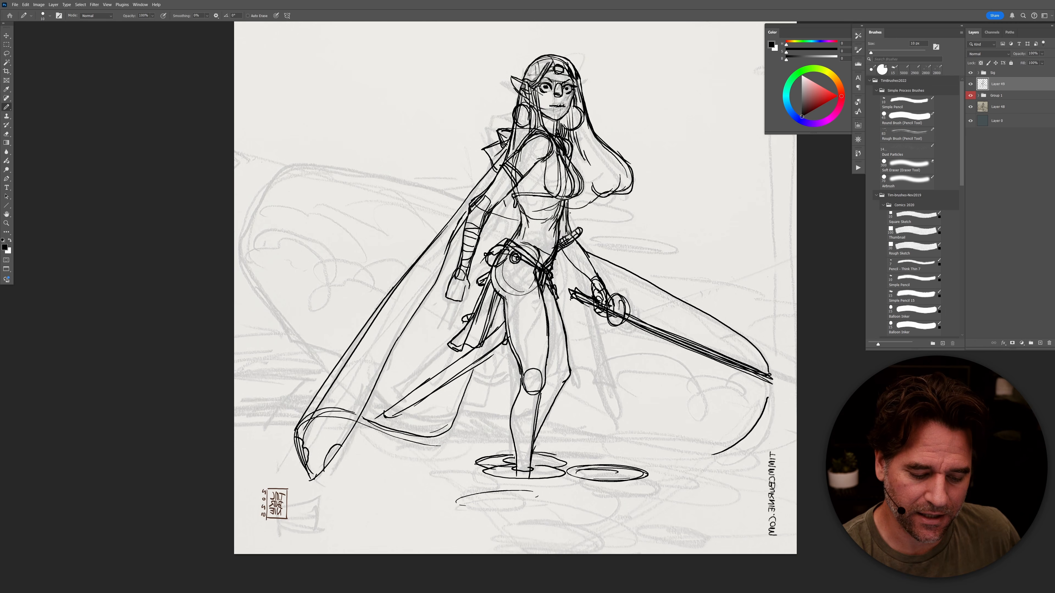
Step: Draw the pointed cloth panel hanging behind the sword hand and connect its hem across behind the knees
left_click_drag(584, 285, 611, 382)
left_click_drag(584, 306, 608, 414)
left_click_drag(616, 421, 613, 393)
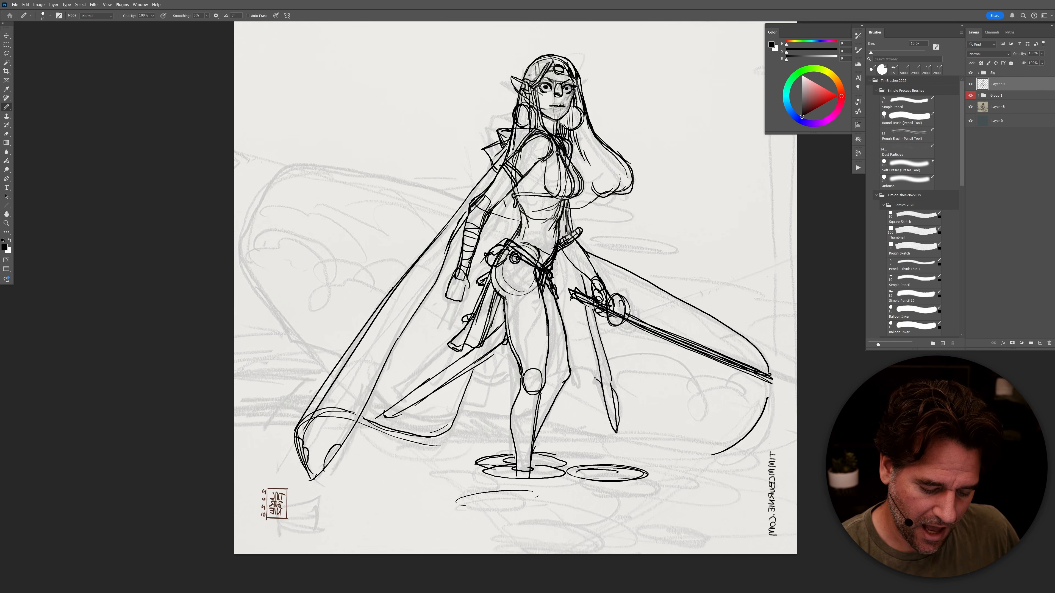
left_click_drag(572, 369, 596, 377)
left_click_drag(518, 372, 471, 381)
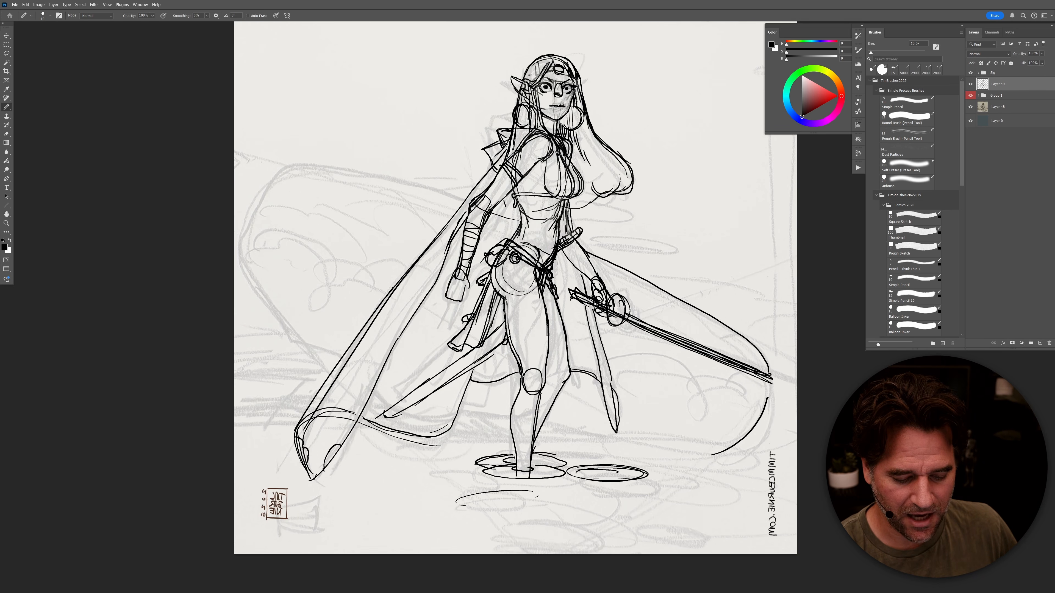
Step: Extend the cloth and hair lines beside the waist, and draw a wrapped hilt with a rounded form behind the shoulder
left_click_drag(577, 291, 581, 273)
left_click_drag(569, 196, 576, 224)
left_click_drag(500, 155, 420, 263)
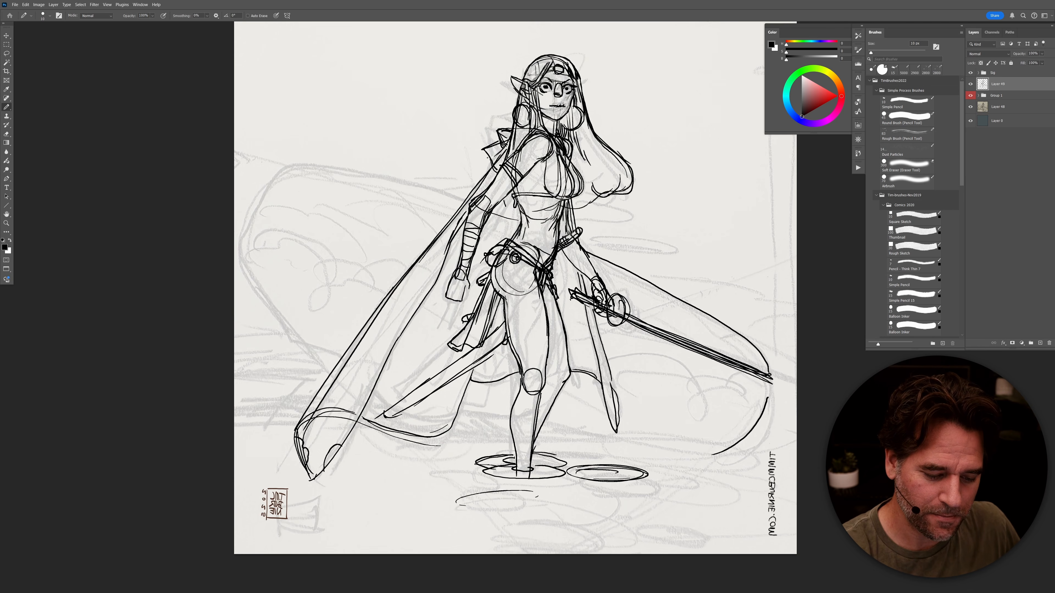
mouse_move(490, 157)
left_mouse_down()
mouse_move(472, 185)
mouse_move(491, 169)
mouse_move(481, 154)
mouse_move(460, 154)
mouse_move(489, 171)
mouse_move(471, 197)
mouse_move(481, 196)
left_mouse_up()
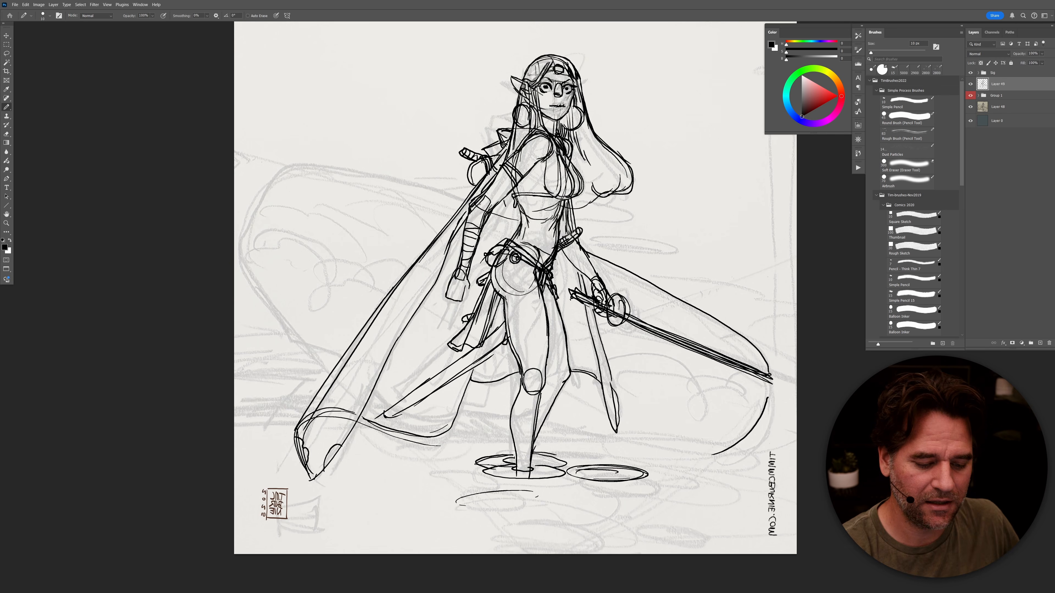
left_click_drag(508, 148, 522, 138)
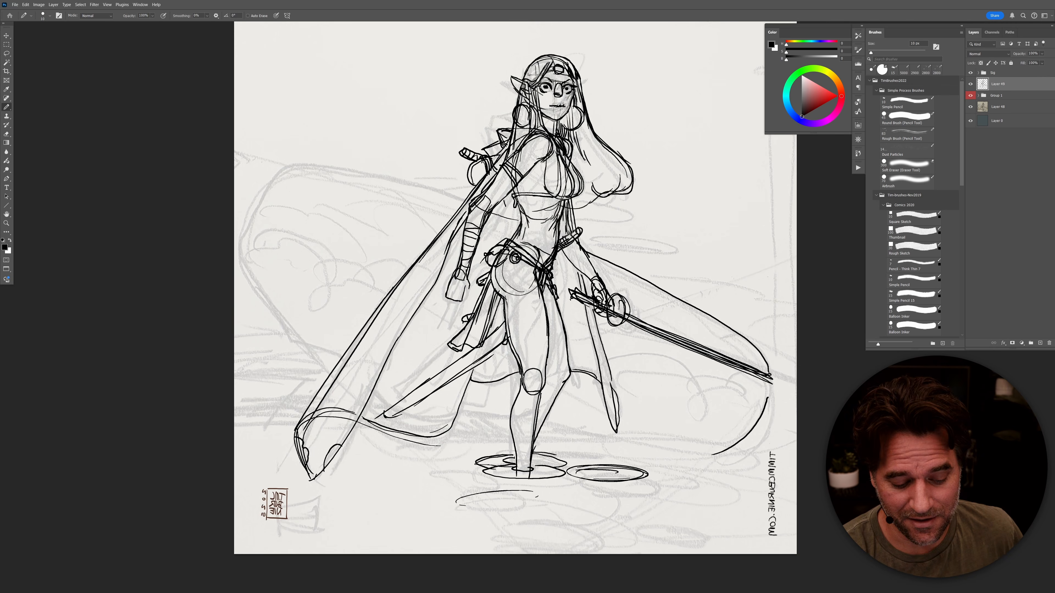
Step: Darken the rear cloth's edge, rework the cape's inner edge with torn notches, and erase the old lines at its lower end
left_click_drag(470, 370, 452, 418)
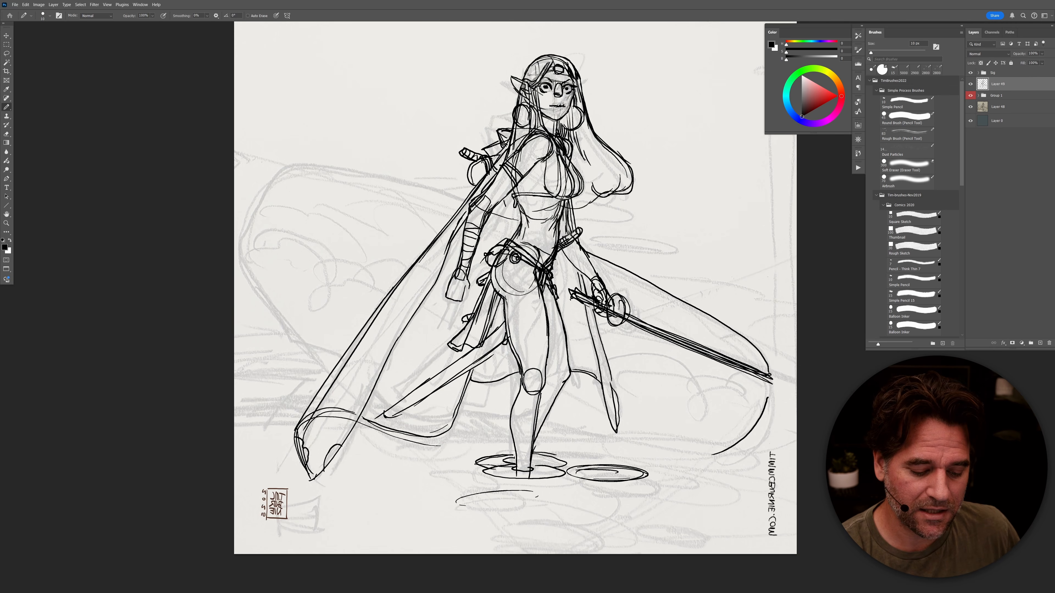
mouse_move(515, 211)
left_mouse_down()
mouse_move(421, 325)
mouse_move(452, 237)
mouse_move(387, 364)
left_mouse_up()
key("ctrl+z")
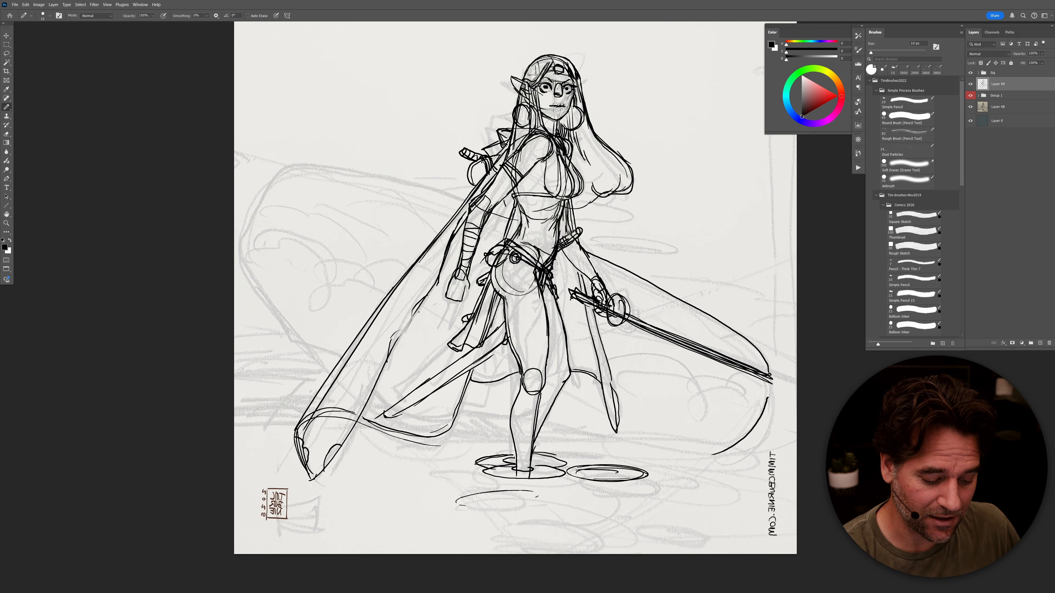
mouse_move(412, 322)
left_mouse_down()
mouse_move(363, 404)
mouse_move(342, 418)
mouse_move(349, 406)
mouse_move(333, 394)
mouse_move(314, 408)
mouse_move(410, 280)
mouse_move(410, 264)
mouse_move(296, 425)
mouse_move(294, 462)
mouse_move(315, 471)
left_mouse_up()
key("e")
key("b")
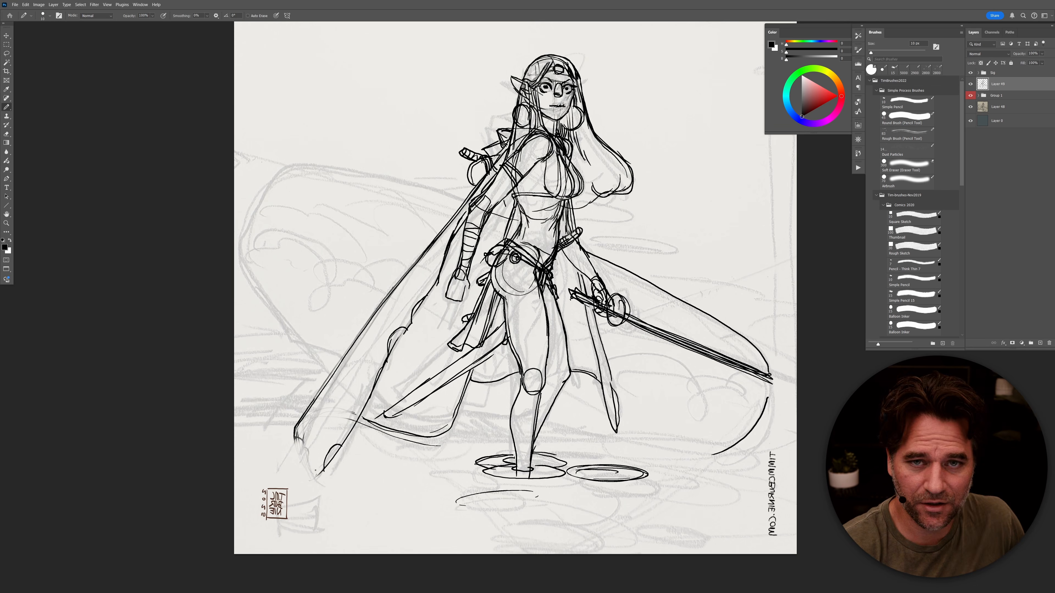
Step: Redraw the cape's torn tip and long outer edge, and darken the curved hem of the cloth behind the scabbard
mouse_move(293, 434)
left_mouse_down()
mouse_move(310, 485)
mouse_move(319, 461)
left_mouse_up()
left_click_drag(440, 237, 324, 408)
left_click_drag(358, 338, 291, 426)
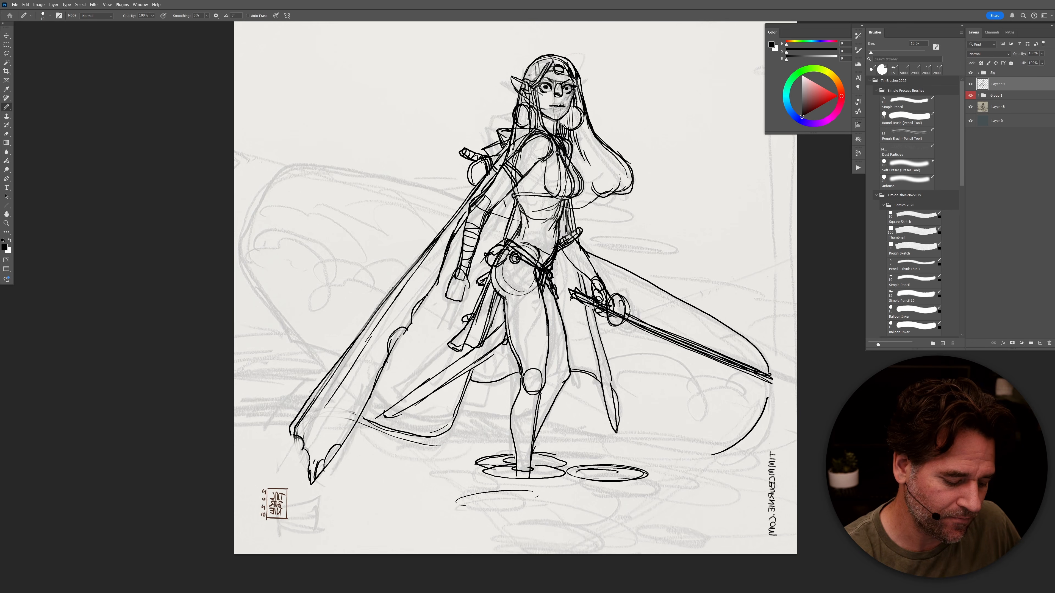
mouse_move(453, 421)
left_mouse_down()
mouse_move(447, 434)
mouse_move(388, 439)
mouse_move(366, 427)
left_mouse_up()
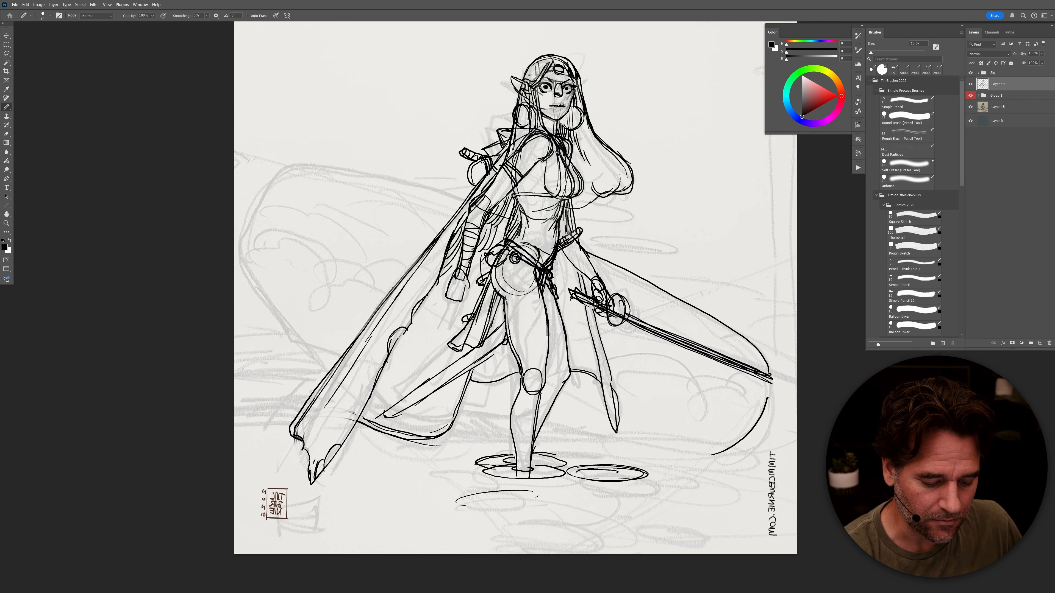
Step: Refine the lines around the lowered fist and add short fold strokes along the cape's inner edge behind it
mouse_move(471, 290)
left_mouse_down()
mouse_move(466, 316)
mouse_move(458, 291)
left_mouse_up()
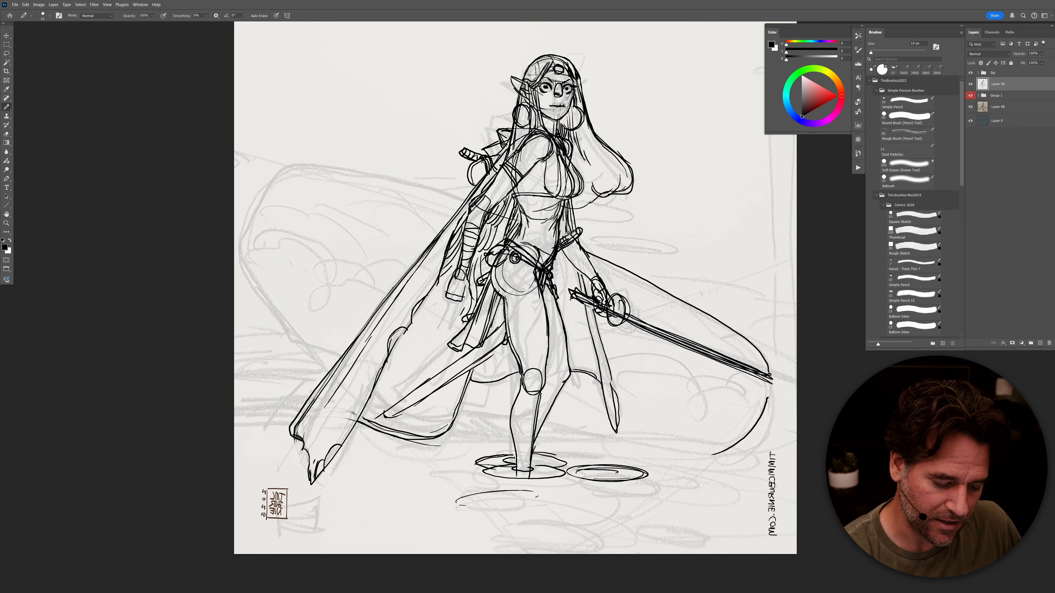
key("ctrl+z")
key("ctrl+z")
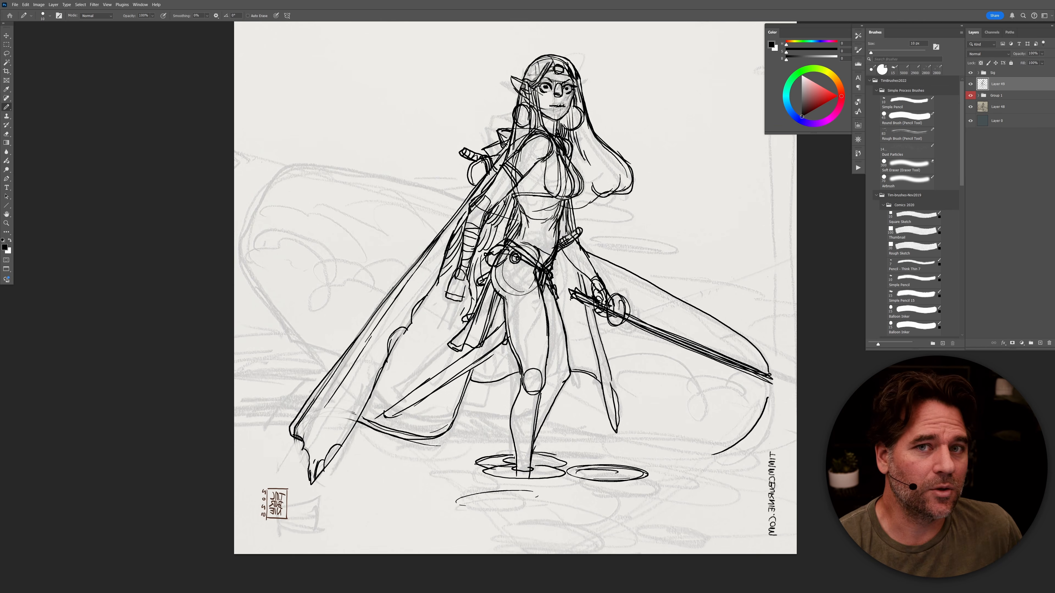
mouse_move(451, 272)
left_mouse_down()
mouse_move(416, 309)
mouse_move(438, 299)
mouse_move(417, 315)
mouse_move(429, 346)
left_mouse_up()
mouse_move(444, 307)
left_mouse_down()
mouse_move(434, 354)
mouse_move(445, 325)
mouse_move(433, 354)
mouse_move(424, 327)
left_mouse_up()
mouse_move(424, 325)
left_mouse_down()
mouse_move(402, 357)
mouse_move(413, 341)
left_mouse_up()
mouse_move(414, 338)
left_mouse_down()
mouse_move(394, 361)
mouse_move(405, 348)
left_mouse_up()
mouse_move(407, 344)
left_mouse_down()
mouse_move(390, 357)
mouse_move(388, 346)
mouse_move(406, 384)
left_mouse_up()
left_click_drag(418, 355, 413, 379)
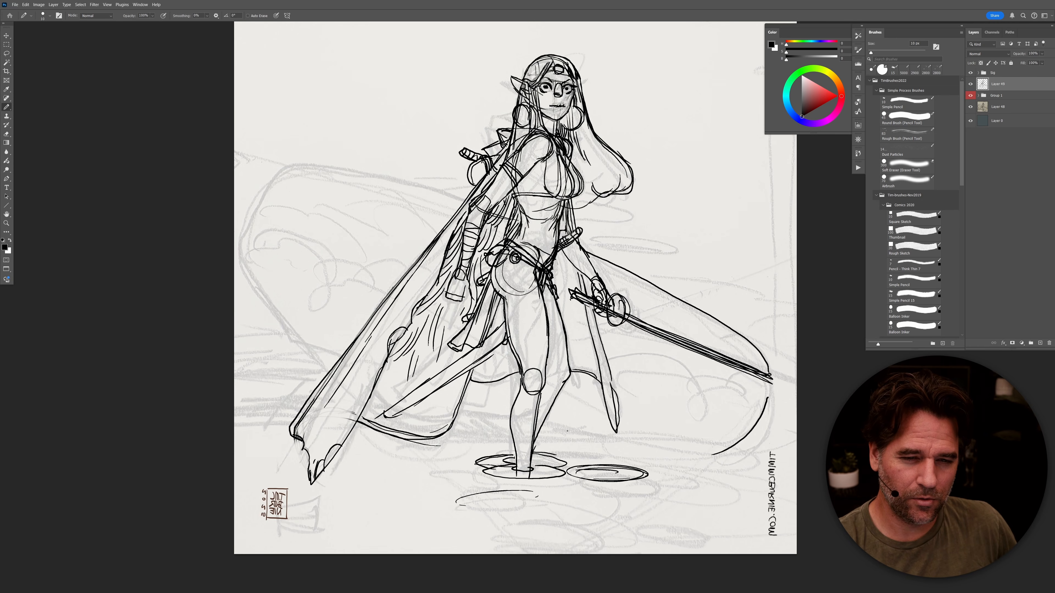
Step: Darken the front thigh's contour and add long fold strokes to the cloth hanging behind the rear thigh
mouse_move(545, 314)
left_mouse_down()
mouse_move(543, 380)
mouse_move(567, 349)
mouse_move(565, 390)
left_mouse_up()
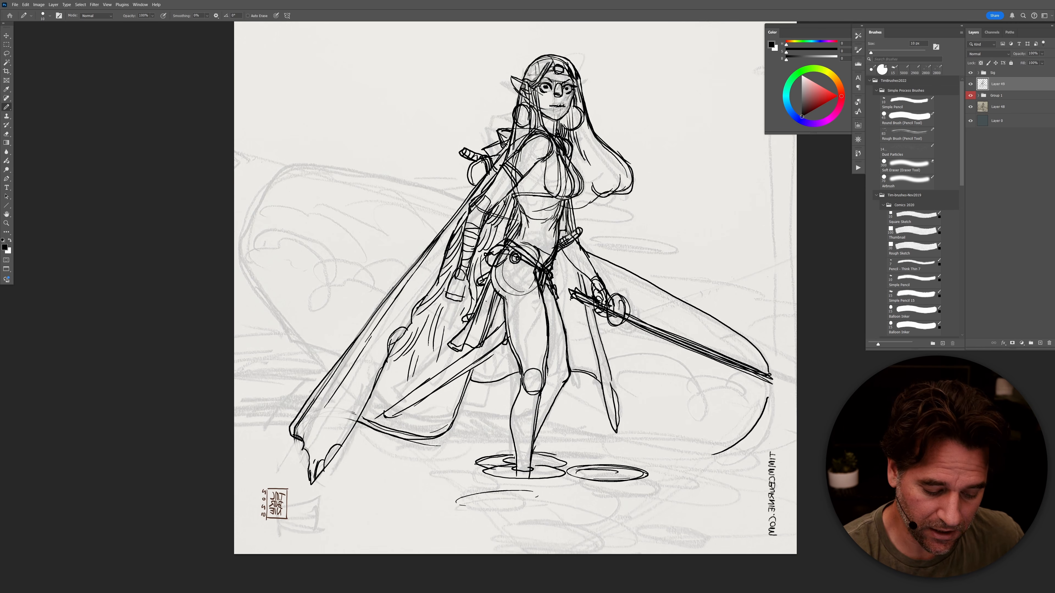
mouse_move(504, 300)
left_mouse_down()
mouse_move(489, 333)
mouse_move(513, 371)
mouse_move(496, 377)
left_mouse_up()
mouse_move(497, 348)
left_mouse_down()
mouse_move(494, 360)
mouse_move(490, 349)
left_mouse_up()
left_click_drag(492, 335, 486, 354)
left_click_drag(491, 344, 478, 360)
Step: Wrap the scabbard behind the legs with short crossing bands from its upper end down to the tip
left_click_drag(490, 344, 464, 371)
mouse_move(464, 360)
left_mouse_down()
mouse_move(443, 387)
mouse_move(417, 394)
left_mouse_up()
left_click_drag(428, 389, 409, 407)
left_click_drag(411, 397, 403, 407)
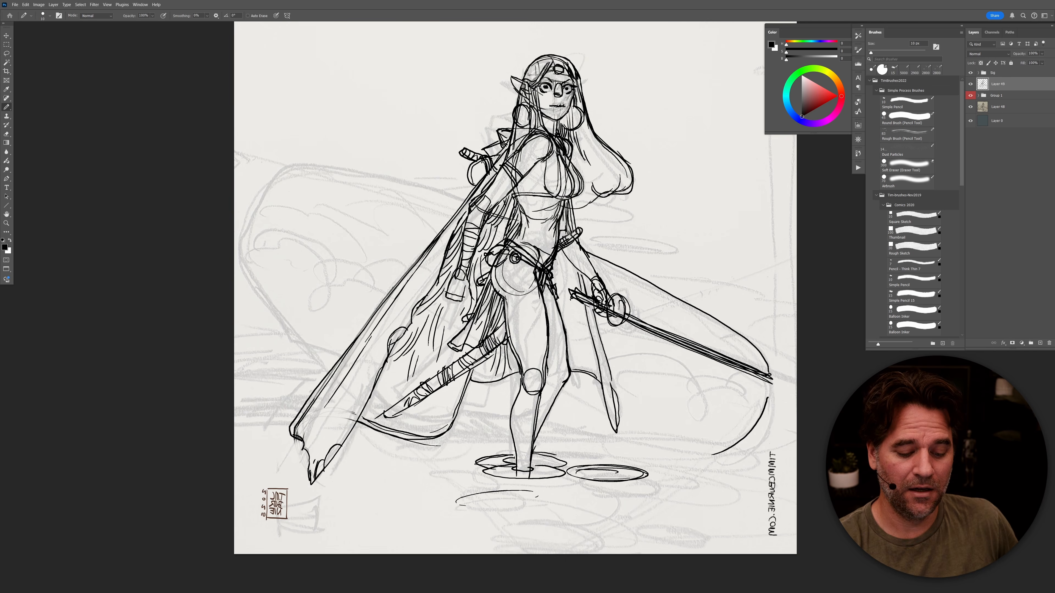
Step: Detail the knot hanging from the belt and darken the wrapped hilt and rounded form behind the shoulder
left_click_drag(557, 287, 563, 296)
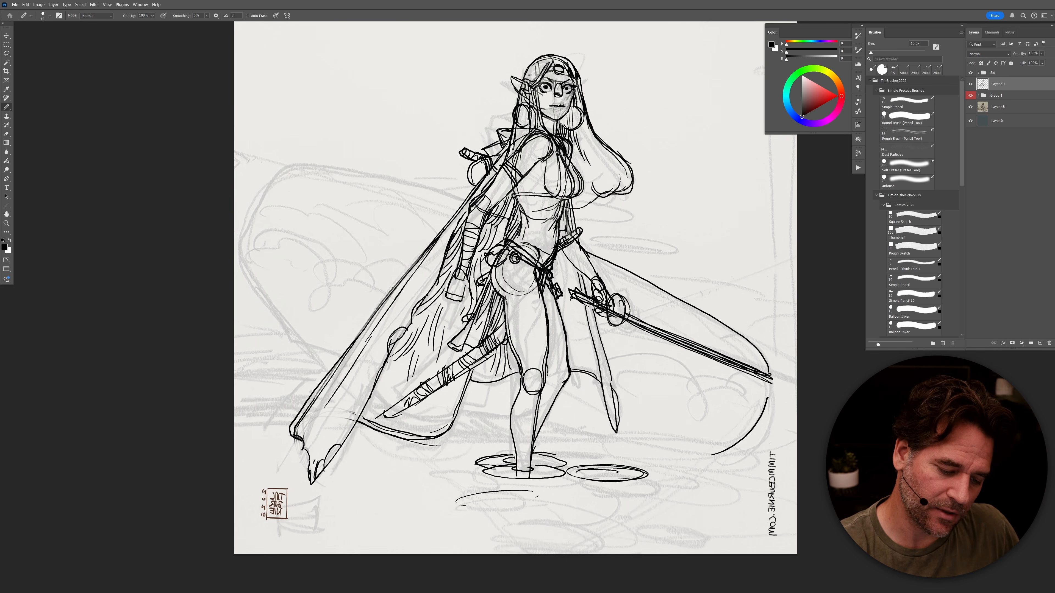
mouse_move(457, 155)
left_mouse_down()
mouse_move(471, 162)
mouse_move(471, 190)
left_mouse_up()
left_click_drag(469, 178, 482, 174)
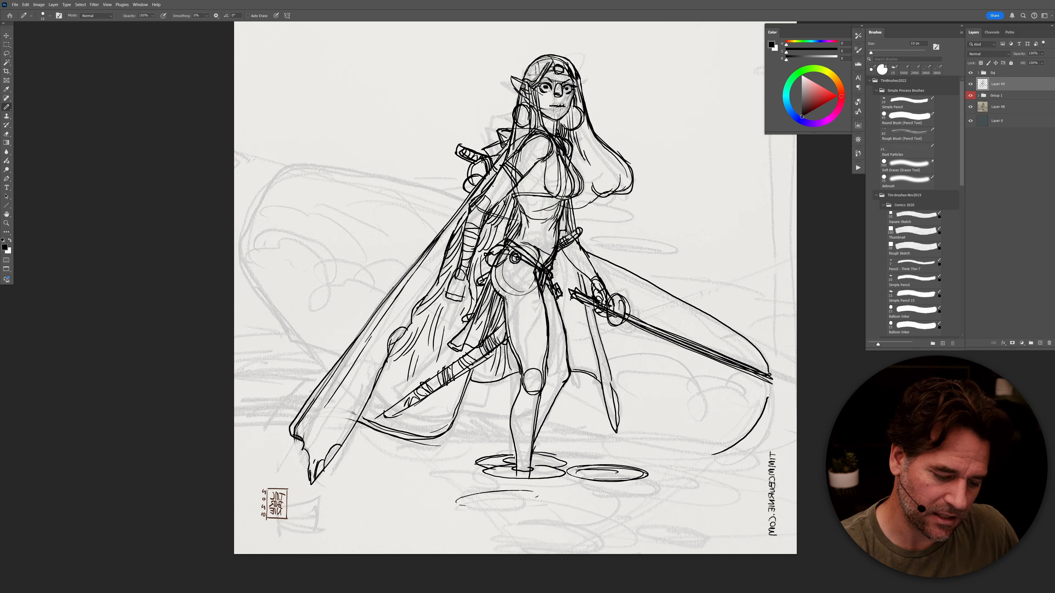
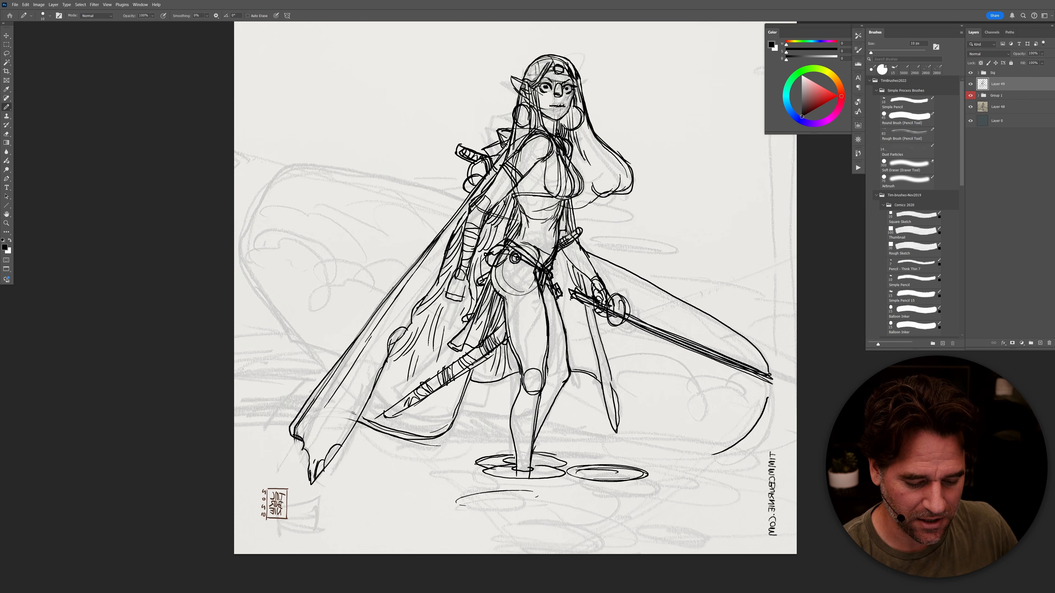
Step: Fill the cape section between the front thigh and the sword hand with long vertical fold strokes
left_click_drag(558, 255, 561, 289)
mouse_move(556, 268)
left_mouse_down()
mouse_move(552, 285)
mouse_move(582, 334)
left_mouse_up()
mouse_move(572, 299)
left_mouse_down()
mouse_move(583, 325)
mouse_move(562, 289)
mouse_move(575, 347)
mouse_move(570, 322)
mouse_move(591, 358)
left_mouse_up()
left_click_drag(582, 335, 597, 360)
left_click_drag(563, 260, 564, 285)
left_click_drag(560, 253, 556, 289)
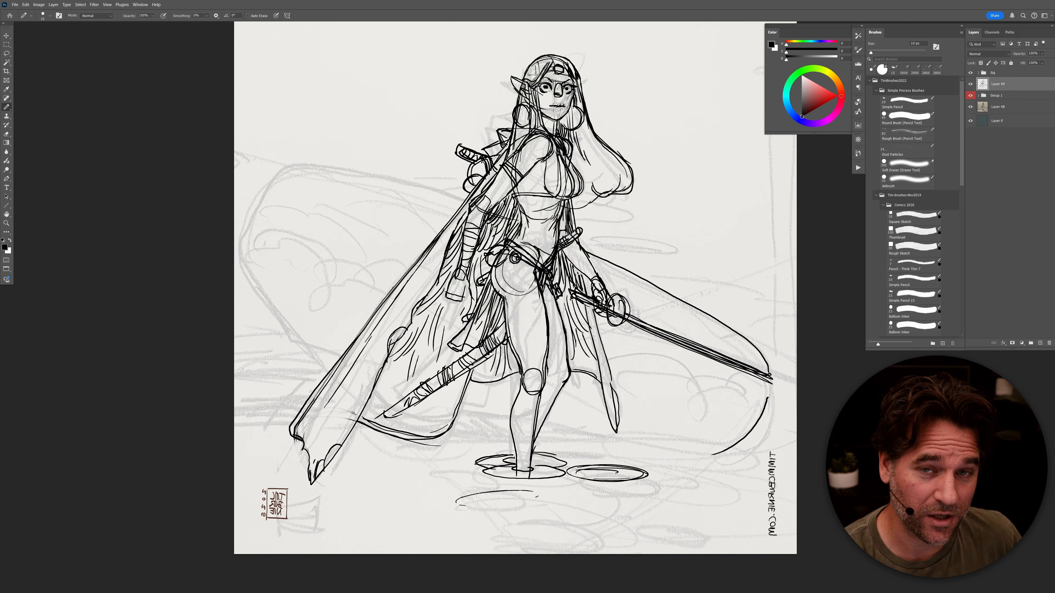
left_click_drag(556, 270, 559, 283)
mouse_move(561, 277)
left_mouse_down()
mouse_move(564, 313)
mouse_move(579, 306)
mouse_move(578, 327)
left_mouse_up()
left_click_drag(577, 308, 581, 327)
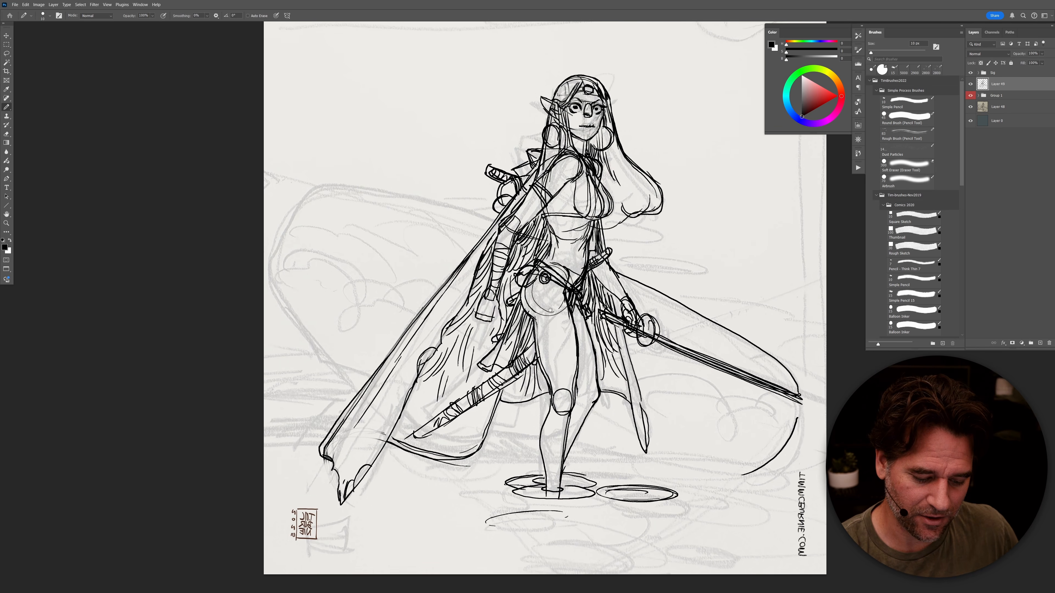
Step: Add a short stroke near the bent elbow and draw broken horizontal water lines behind the lower legs
left_click_drag(495, 239, 483, 255)
mouse_move(703, 394)
left_mouse_down()
mouse_move(695, 402)
mouse_move(709, 416)
left_mouse_up()
left_click(689, 405, "ctrl")
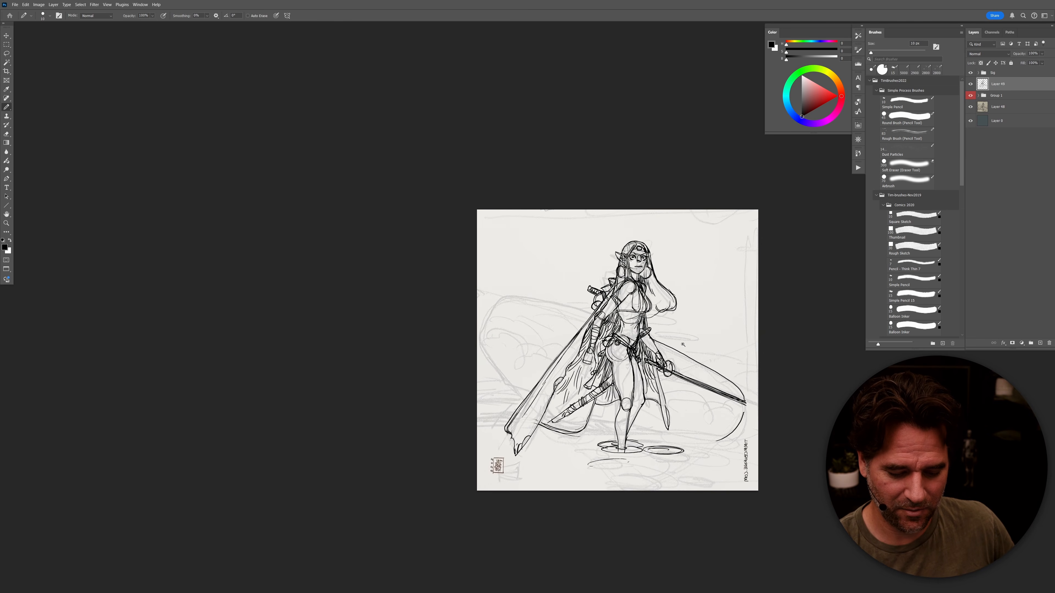
left_click(681, 346, "ctrl")
left_click(652, 257, "ctrl")
left_click_drag(683, 339, 664, 230)
left_click_drag(781, 461, 485, 466)
left_click_drag(529, 459, 500, 462)
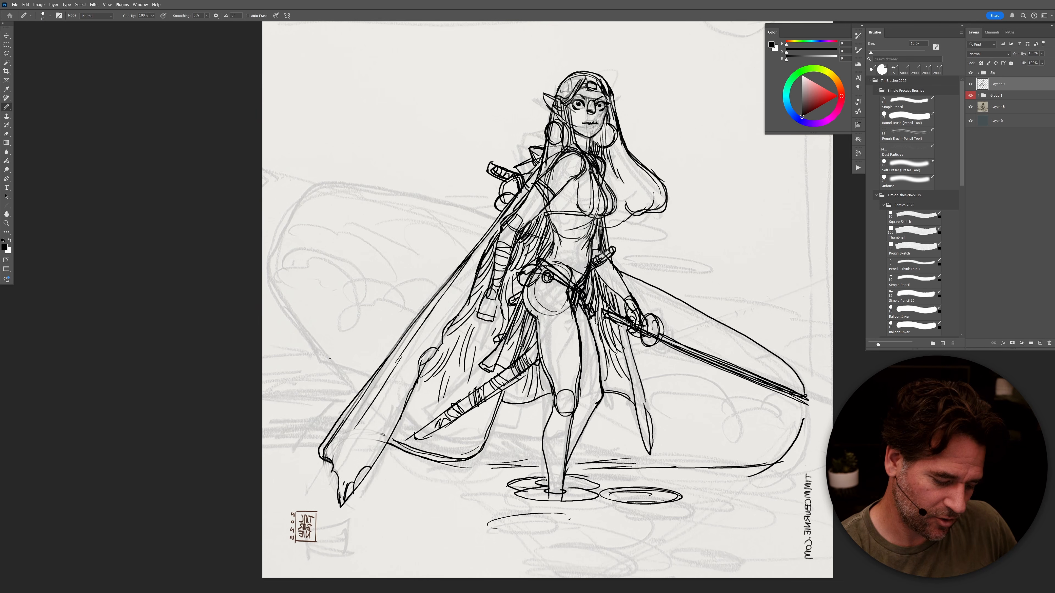
Step: Outline the large oval background shape behind the figure and sketch uneven cloud contours inside it on both sides
mouse_move(362, 388)
left_mouse_down()
mouse_move(304, 337)
mouse_move(271, 276)
mouse_move(298, 209)
mouse_move(326, 185)
mouse_move(355, 181)
left_mouse_up()
left_click_drag(495, 220, 336, 178)
mouse_move(799, 387)
left_mouse_down()
mouse_move(781, 379)
mouse_move(761, 417)
mouse_move(731, 415)
mouse_move(706, 387)
mouse_move(601, 365)
left_mouse_up()
left_click_drag(430, 295, 306, 270)
mouse_move(408, 206)
left_mouse_down()
mouse_move(394, 195)
mouse_move(315, 218)
left_mouse_up()
mouse_move(309, 214)
left_mouse_down()
mouse_move(314, 237)
mouse_move(354, 266)
left_mouse_up()
Step: Draw flat ripples and overlapping lily-pad ovals around the legs, below the cape and along the water's far left
mouse_move(515, 497)
left_mouse_down()
mouse_move(453, 505)
mouse_move(520, 498)
left_mouse_up()
left_click_drag(464, 480, 429, 482)
left_click_drag(326, 439, 263, 443)
mouse_move(264, 456)
left_mouse_down()
mouse_move(314, 459)
mouse_move(283, 460)
mouse_move(304, 462)
mouse_move(275, 452)
mouse_move(323, 437)
mouse_move(262, 443)
left_mouse_up()
left_click_drag(264, 445, 344, 469)
mouse_move(428, 467)
left_mouse_down()
mouse_move(363, 471)
mouse_move(429, 462)
mouse_move(408, 470)
left_mouse_up()
Step: Add larger lily-pad ovals and a small flower in the foreground water, plus more overlapping ovals beside the legs
mouse_move(370, 503)
left_mouse_down()
mouse_move(448, 500)
mouse_move(467, 516)
left_mouse_up()
mouse_move(519, 557)
left_mouse_down()
mouse_move(612, 562)
mouse_move(517, 559)
left_mouse_up()
mouse_move(569, 518)
left_mouse_down()
mouse_move(476, 532)
mouse_move(573, 524)
mouse_move(560, 533)
left_mouse_up()
mouse_move(529, 524)
left_mouse_down()
mouse_move(556, 521)
mouse_move(519, 510)
mouse_move(555, 505)
mouse_move(569, 535)
mouse_move(604, 549)
mouse_move(577, 560)
left_mouse_up()
mouse_move(636, 493)
left_mouse_down()
mouse_move(637, 508)
mouse_move(606, 526)
mouse_move(623, 537)
mouse_move(624, 521)
left_mouse_up()
mouse_move(629, 478)
left_mouse_down()
mouse_move(664, 474)
mouse_move(640, 466)
mouse_move(673, 469)
mouse_move(644, 481)
left_mouse_up()
mouse_move(671, 467)
left_mouse_down()
mouse_move(649, 478)
mouse_move(538, 469)
mouse_move(478, 482)
left_mouse_up()
left_click_drag(745, 551, 676, 550)
mouse_move(672, 390)
left_mouse_down()
mouse_move(638, 395)
mouse_move(669, 401)
left_mouse_up()
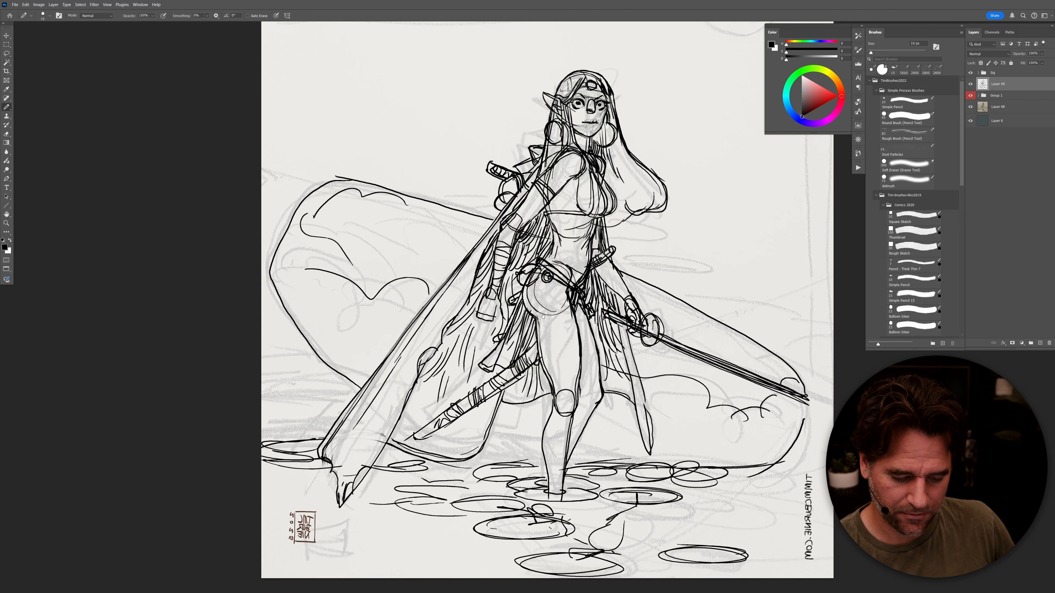
Step: Remove the old oval sword guard in front of the gripping hand
left_click_drag(568, 325, 650, 334)
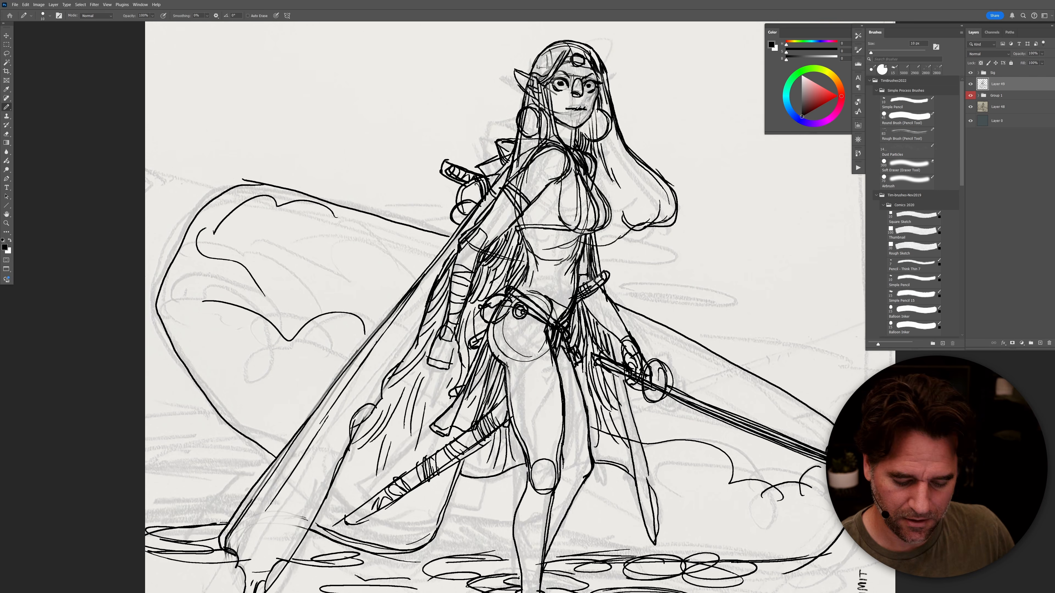
mouse_move(666, 379)
left_mouse_down()
mouse_move(648, 361)
mouse_move(648, 408)
mouse_move(662, 403)
mouse_move(640, 398)
mouse_move(650, 359)
mouse_move(653, 400)
left_mouse_up()
key("ctrl+z")
key("ctrl+z")
key("e")
key("b")
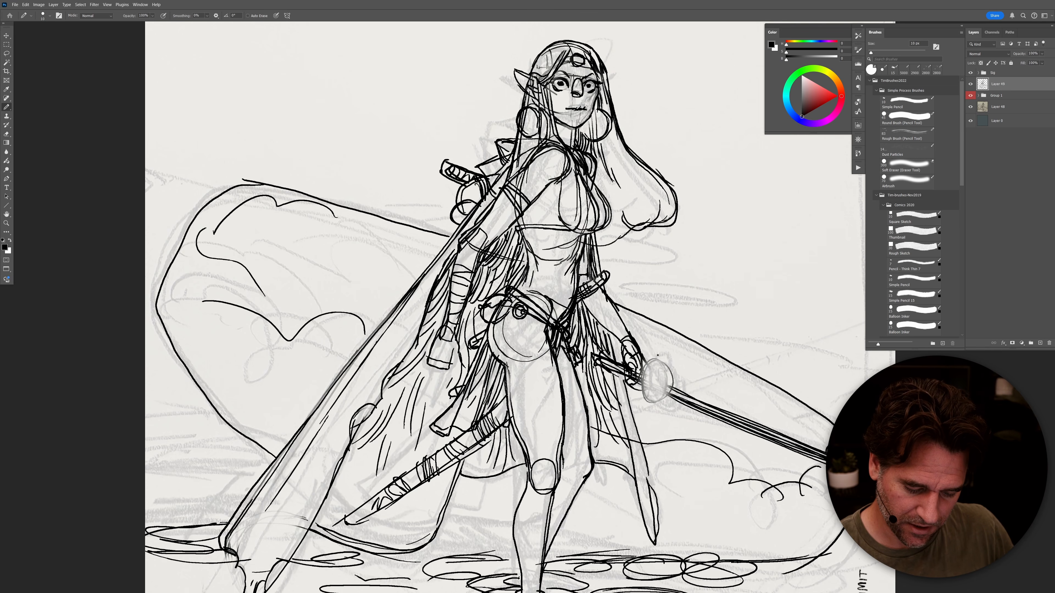
Step: Redraw the sword guard as a narrow disc with visible thickness and join the base of the blade to it
left_click_drag(660, 360, 661, 394)
mouse_move(665, 381)
left_mouse_down()
mouse_move(661, 394)
mouse_move(822, 449)
left_mouse_up()
key("ctrl+z")
left_click_drag(672, 387, 791, 441)
key("ctrl+z")
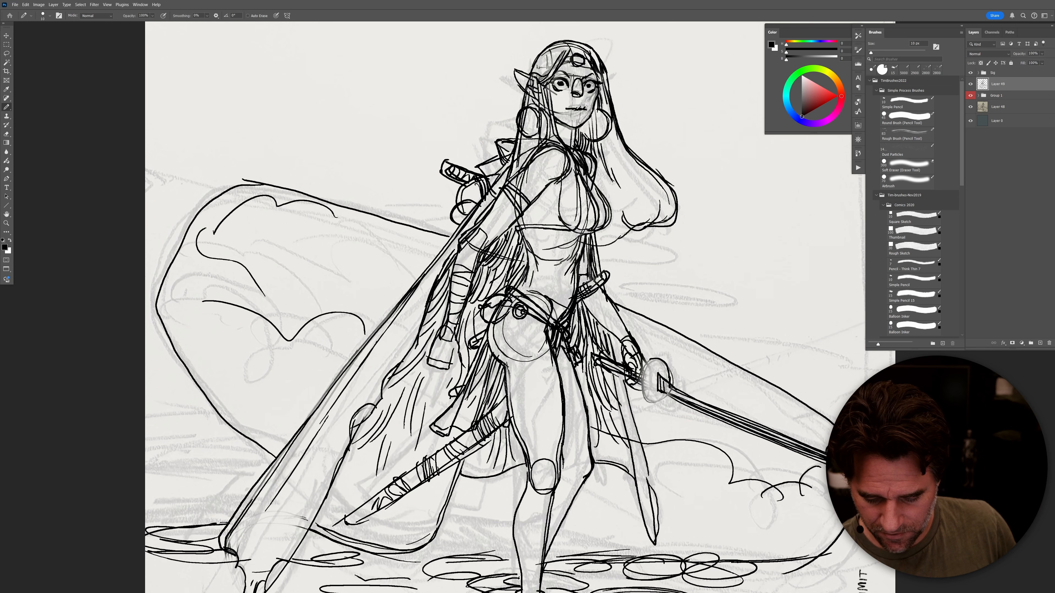
mouse_move(815, 458)
left_mouse_down()
mouse_move(656, 393)
mouse_move(666, 380)
mouse_move(644, 377)
mouse_move(650, 407)
mouse_move(648, 360)
left_mouse_up()
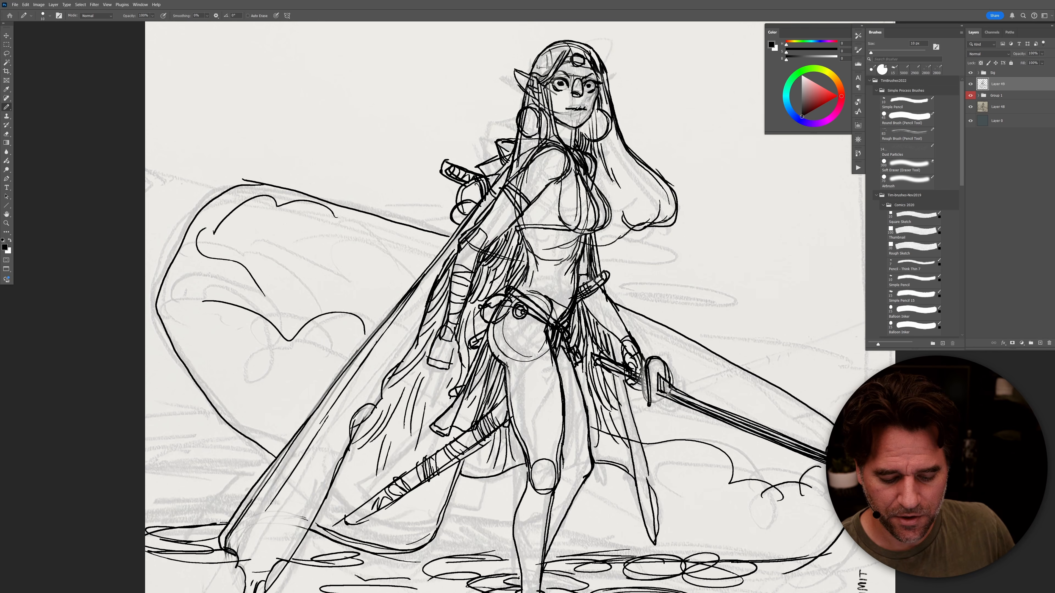
left_click_drag(650, 407, 666, 397)
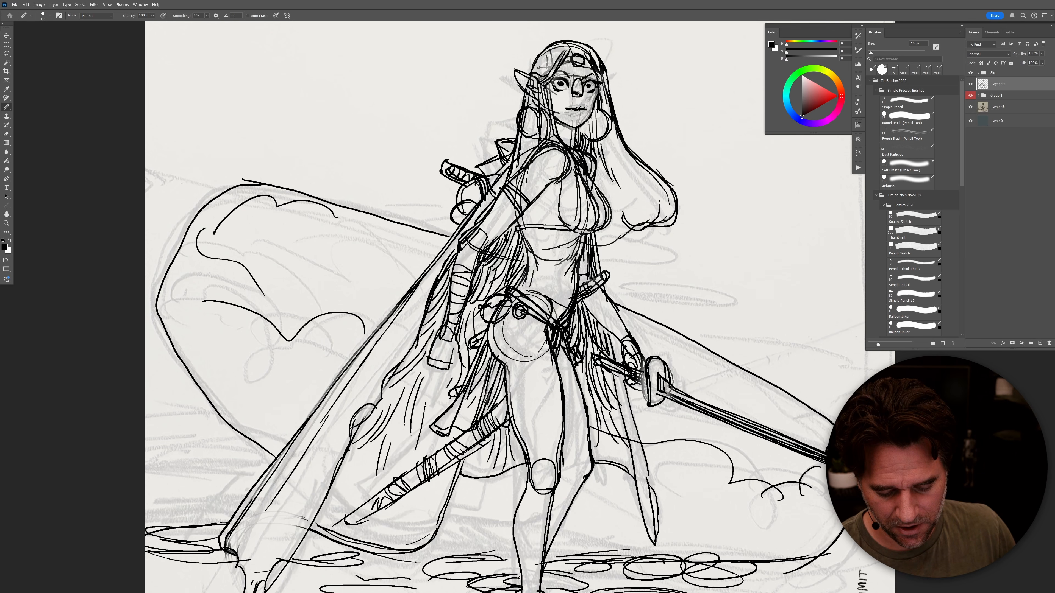
Step: Refine the fingers gripping the sword and wrap the forearm above them with slanted bandage lines
left_click_drag(631, 386, 643, 389)
left_click_drag(621, 354, 620, 364)
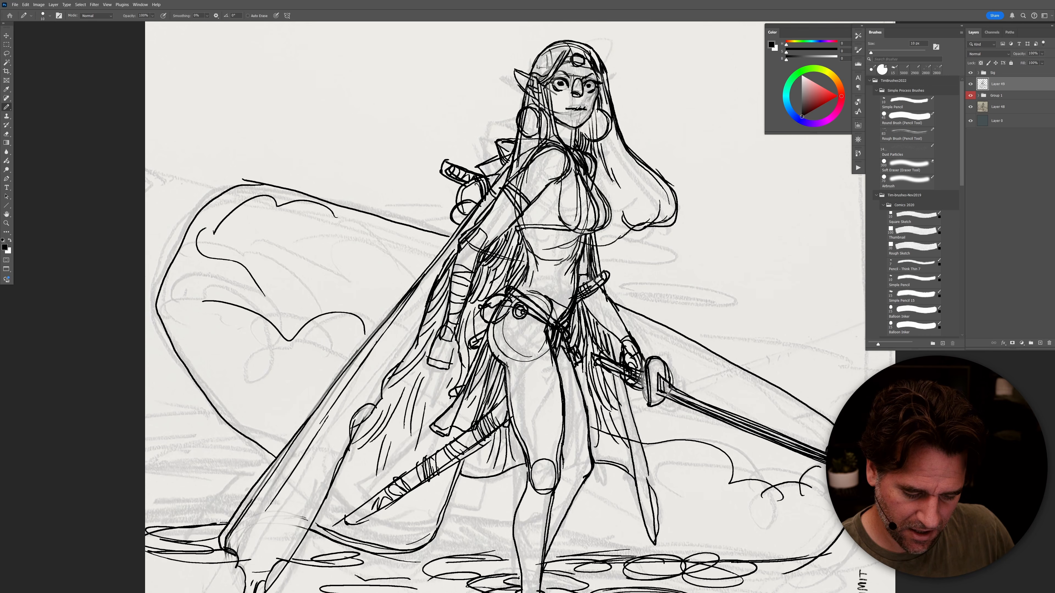
mouse_move(605, 294)
left_mouse_down()
mouse_move(591, 318)
mouse_move(616, 305)
mouse_move(602, 294)
mouse_move(588, 312)
mouse_move(612, 303)
mouse_move(607, 331)
left_mouse_up()
key("ctrl+z")
key("ctrl+z")
left_click_drag(626, 326, 620, 335)
left_click_drag(606, 299, 597, 308)
left_click_drag(600, 307, 589, 322)
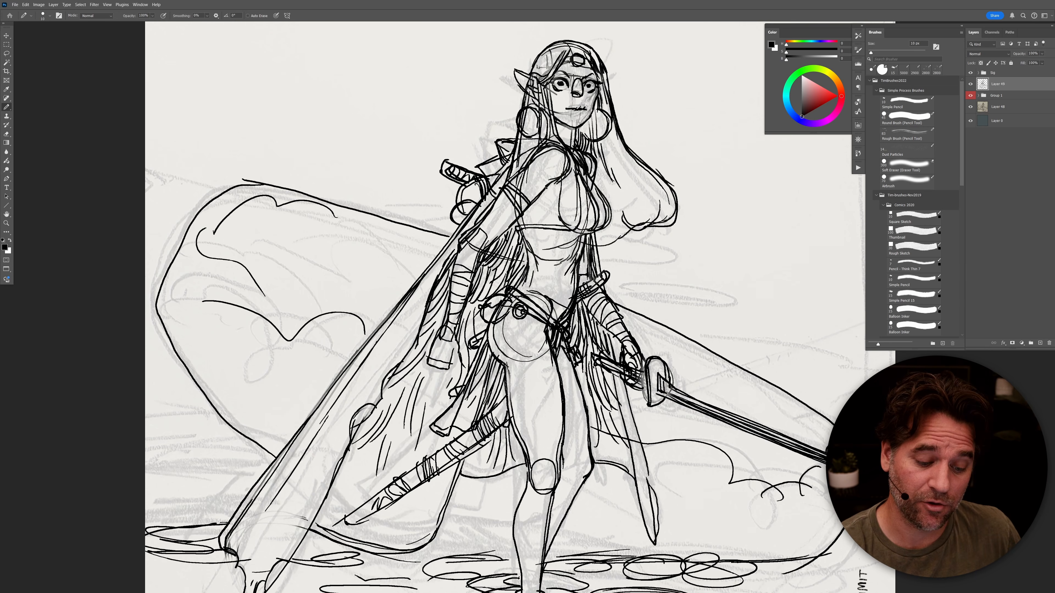
Step: Erase the line crossing the shoulder, redraw the upper arm's inner contour and refine the chest band and torso edge
key("e")
mouse_move(540, 195)
left_mouse_down()
mouse_move(531, 202)
mouse_move(559, 180)
left_mouse_up()
key("b")
left_click_drag(525, 212, 552, 191)
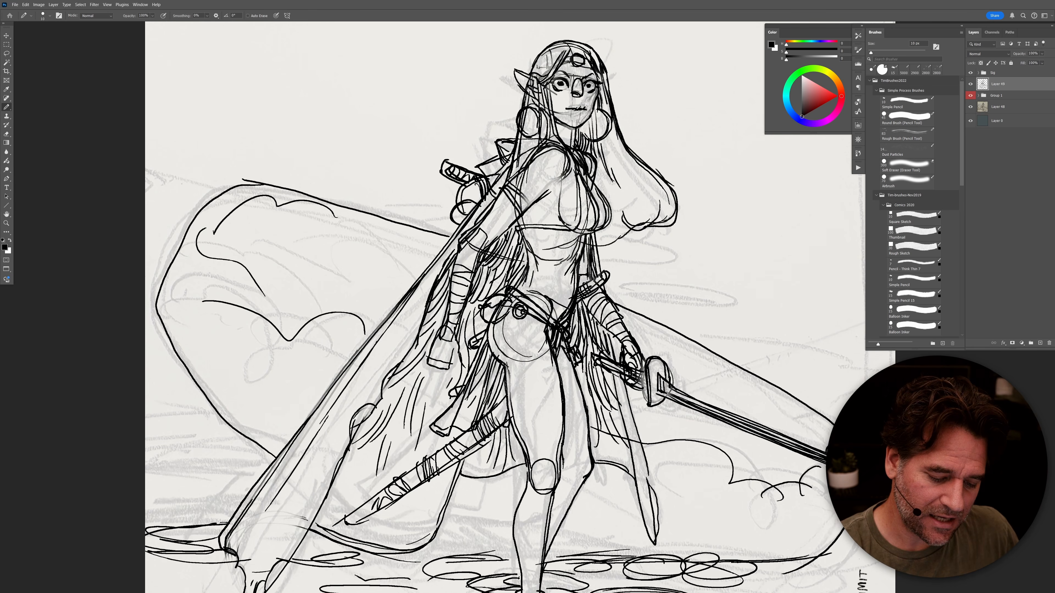
mouse_move(559, 218)
left_mouse_down()
mouse_move(572, 232)
mouse_move(535, 207)
left_mouse_up()
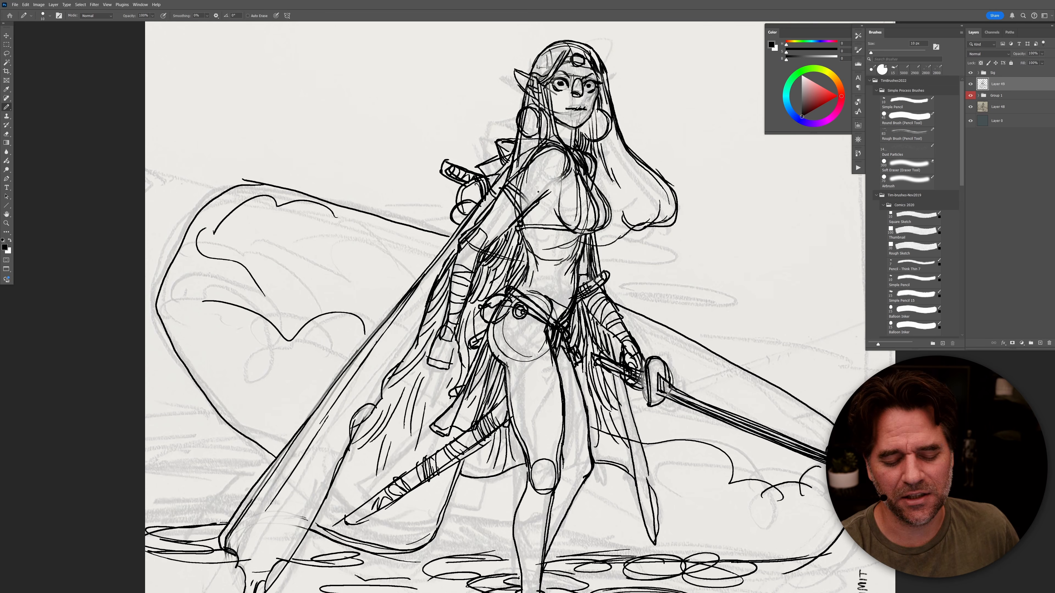
mouse_move(566, 232)
left_mouse_down()
mouse_move(581, 245)
mouse_move(584, 234)
mouse_move(526, 265)
mouse_move(516, 284)
left_mouse_up()
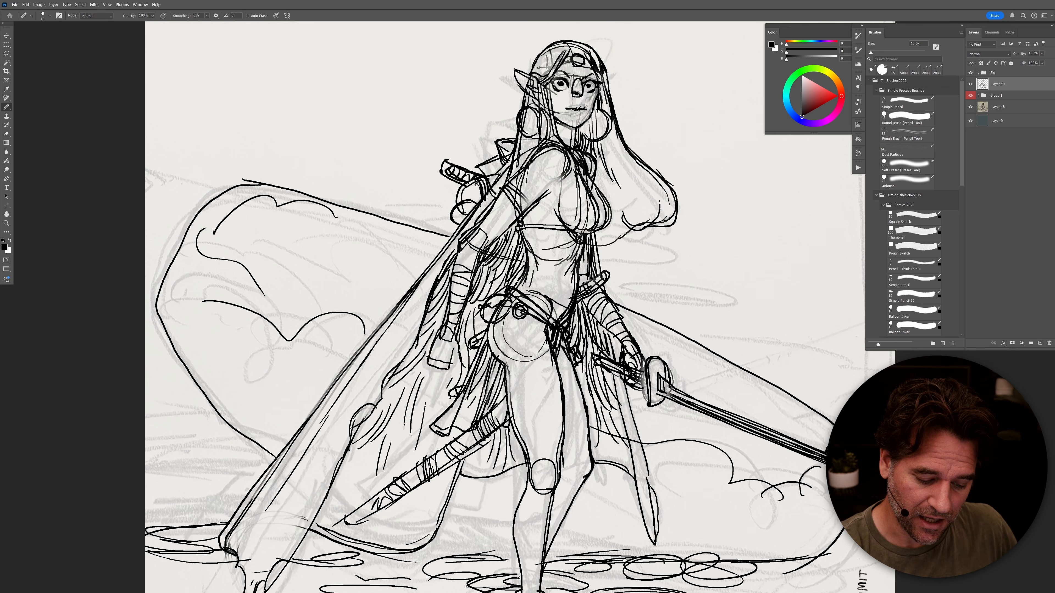
mouse_move(488, 337)
left_mouse_down()
mouse_move(494, 352)
mouse_move(480, 338)
left_mouse_up()
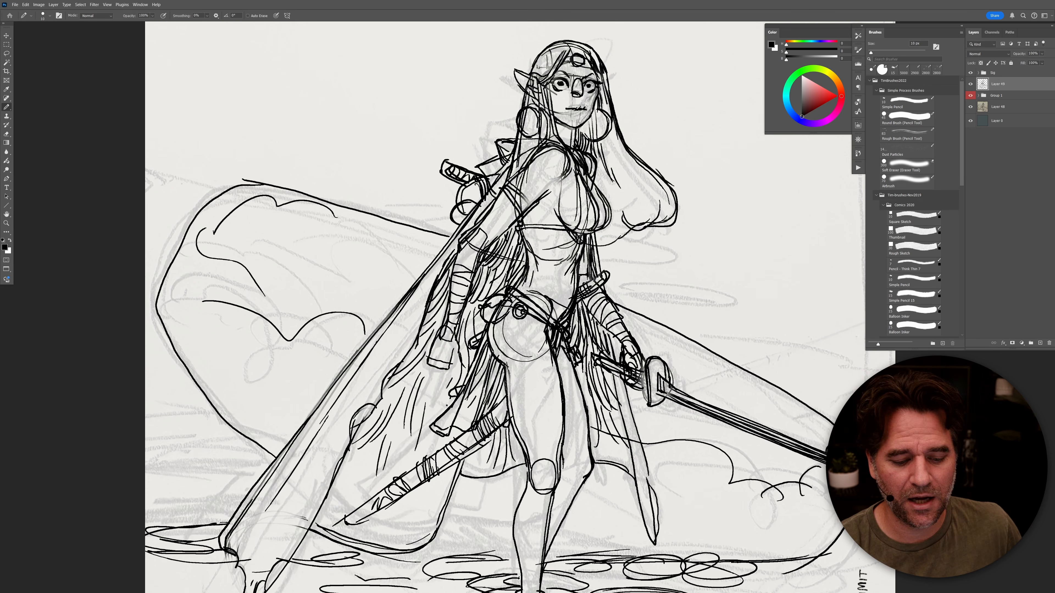
Step: Draw the lower curl of the windblown hair and fill the lock with long strands running down from the neck
mouse_move(643, 228)
left_mouse_down()
mouse_move(616, 250)
mouse_move(598, 251)
mouse_move(630, 229)
mouse_move(600, 246)
left_mouse_up()
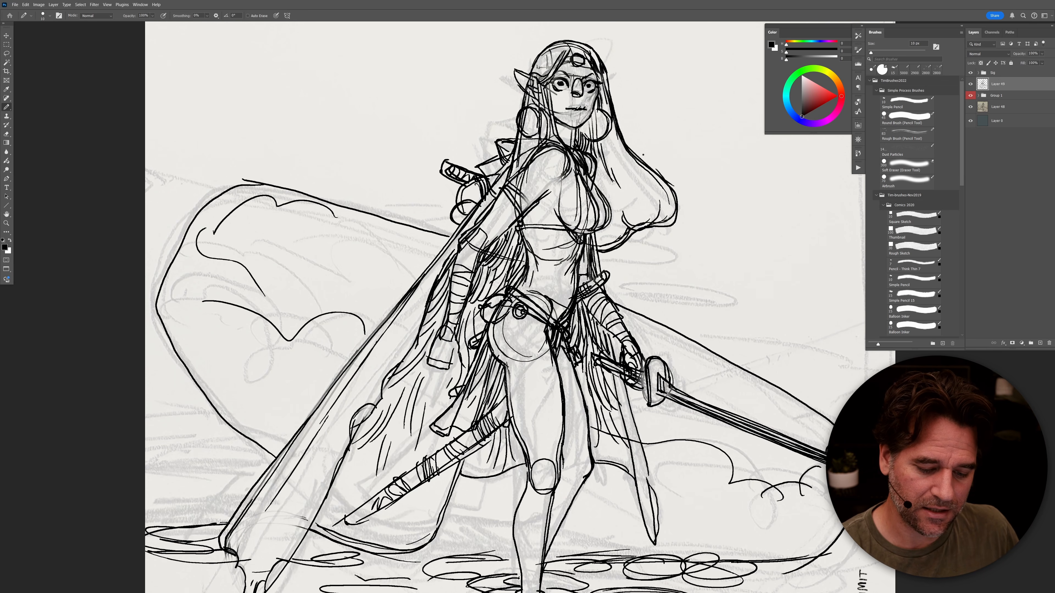
mouse_move(604, 163)
left_mouse_down()
mouse_move(630, 227)
mouse_move(627, 217)
mouse_move(650, 233)
mouse_move(668, 206)
mouse_move(666, 225)
mouse_move(641, 234)
left_mouse_up()
mouse_move(594, 164)
left_mouse_down()
mouse_move(624, 224)
mouse_move(606, 248)
mouse_move(591, 243)
left_mouse_up()
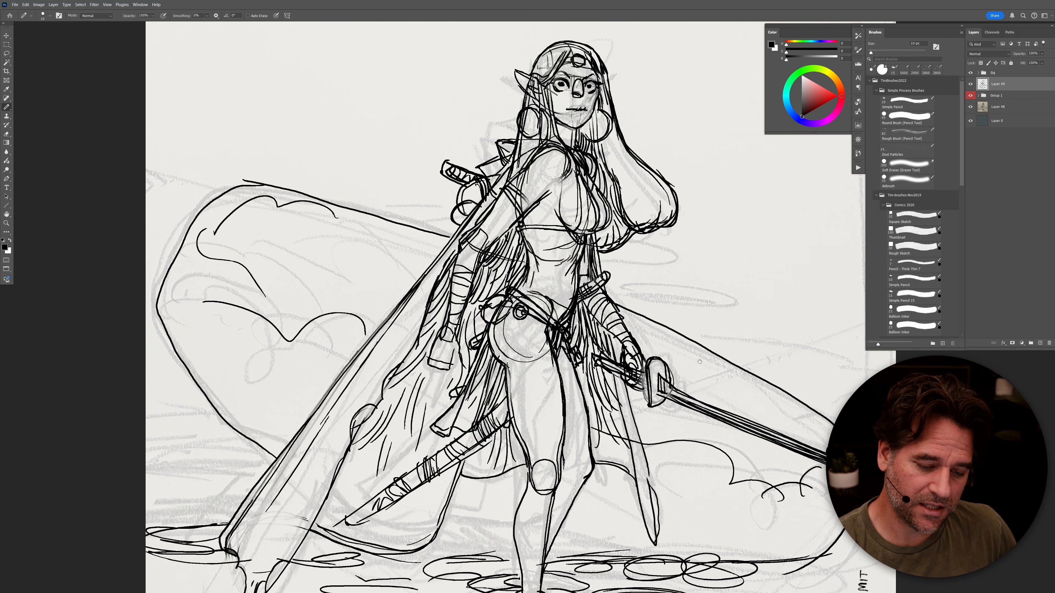
Step: Strengthen the water line behind the legs and scribble clusters of round foliage on both sides of the lower legs
left_click_drag(723, 373, 691, 361)
left_click(690, 361, "alt")
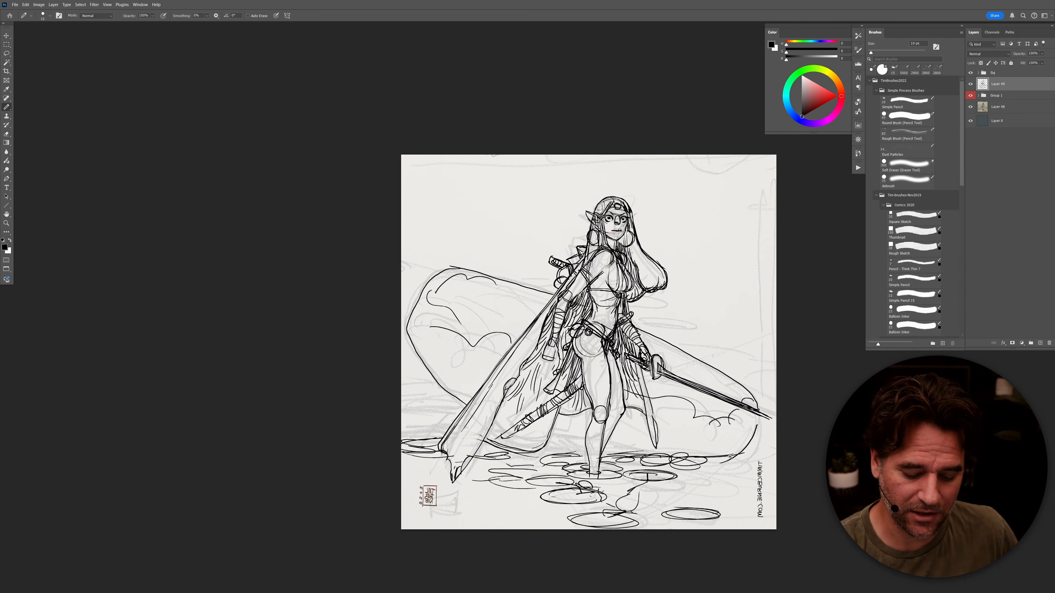
left_click(722, 456, "ctrl")
mouse_move(722, 457)
left_mouse_down()
mouse_move(718, 404)
mouse_move(678, 397)
left_mouse_up()
left_click_drag(745, 393, 455, 391)
mouse_move(597, 394)
left_mouse_down()
mouse_move(557, 388)
mouse_move(590, 387)
mouse_move(554, 397)
left_mouse_up()
mouse_move(559, 381)
left_mouse_down()
mouse_move(547, 394)
mouse_move(583, 377)
left_mouse_up()
mouse_move(585, 369)
left_mouse_down()
mouse_move(582, 378)
mouse_move(602, 389)
left_mouse_up()
mouse_move(506, 379)
left_mouse_down()
mouse_move(492, 370)
mouse_move(505, 397)
mouse_move(469, 392)
mouse_move(461, 374)
mouse_move(497, 361)
mouse_move(484, 362)
left_mouse_up()
left_click_drag(491, 360, 503, 347)
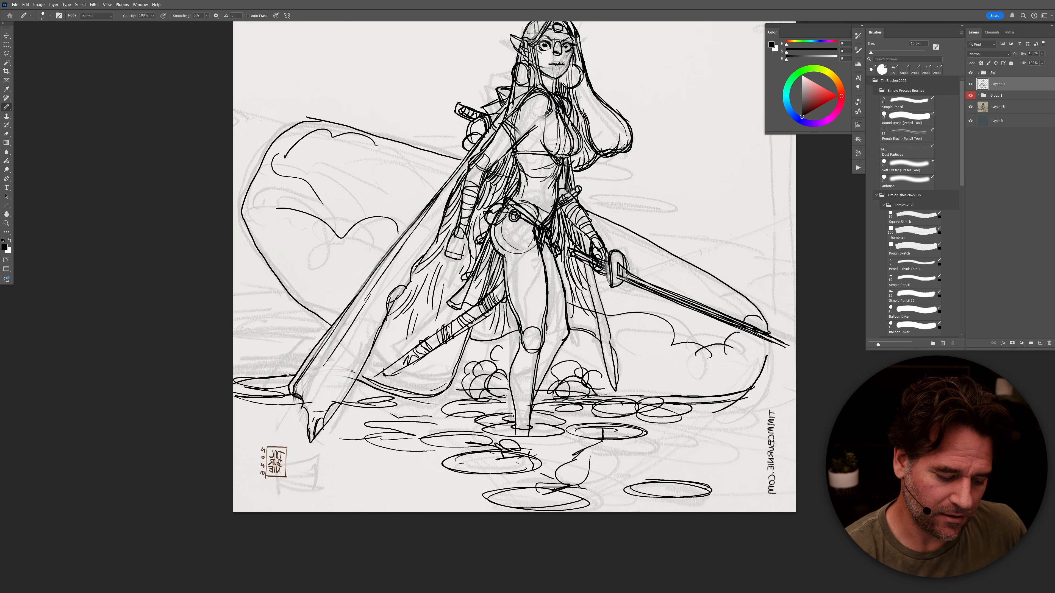
Step: Draw layered hill contours in the lower left and lower right parts of the oval background shape
mouse_move(290, 299)
left_mouse_down()
mouse_move(331, 324)
mouse_move(357, 287)
mouse_move(318, 284)
mouse_move(276, 261)
left_mouse_up()
mouse_move(373, 265)
left_mouse_down()
mouse_move(326, 283)
mouse_move(341, 258)
mouse_move(292, 263)
mouse_move(314, 256)
mouse_move(262, 255)
left_mouse_up()
key("ctrl+z")
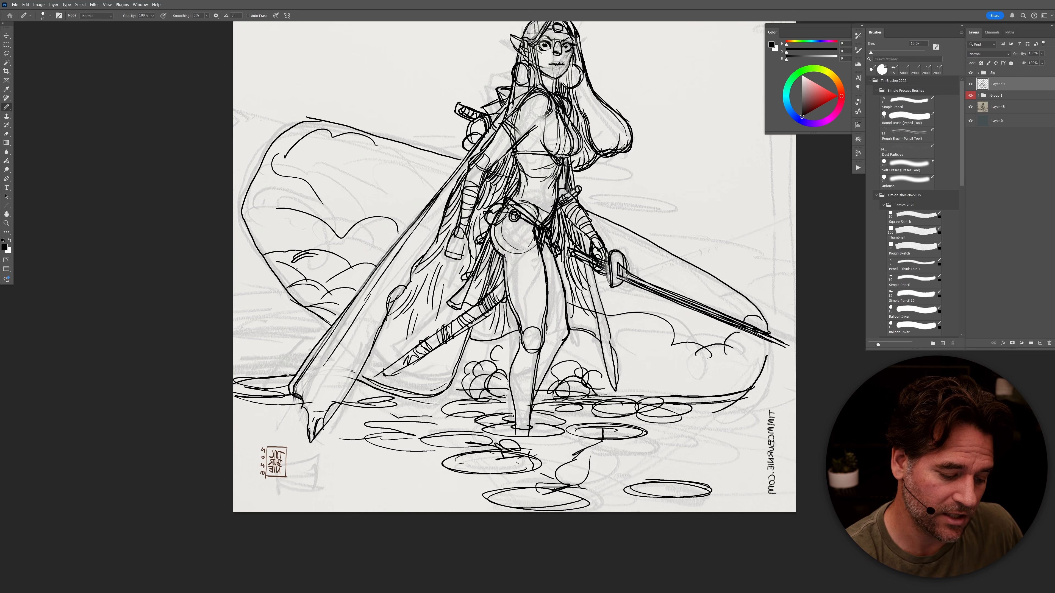
mouse_move(369, 266)
left_mouse_down()
mouse_move(354, 272)
mouse_move(371, 273)
left_mouse_up()
key("ctrl+z")
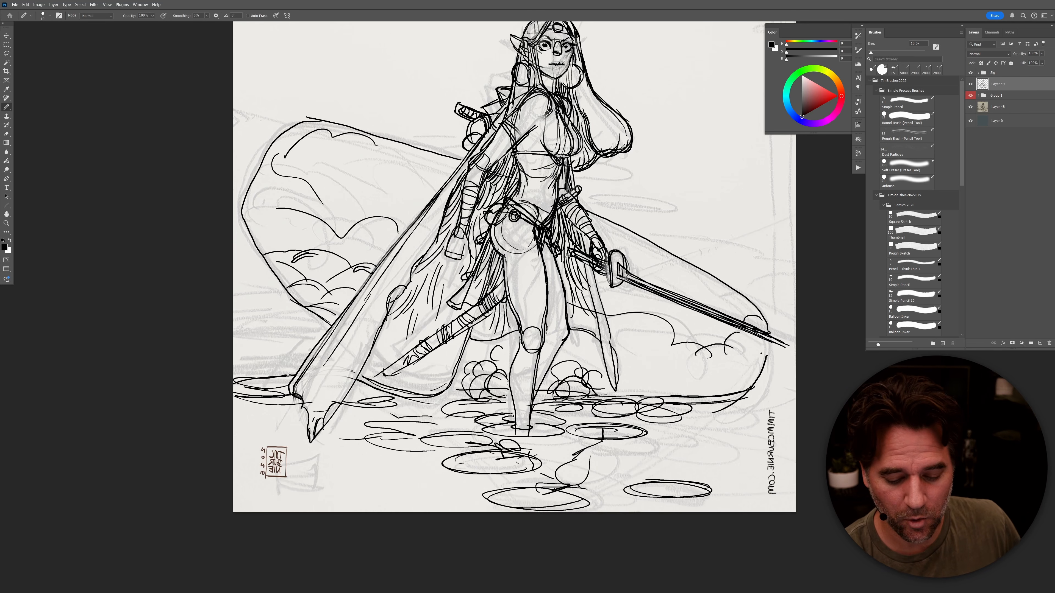
mouse_move(723, 382)
left_mouse_down()
mouse_move(754, 365)
mouse_move(662, 385)
mouse_move(658, 368)
mouse_move(574, 362)
left_mouse_up()
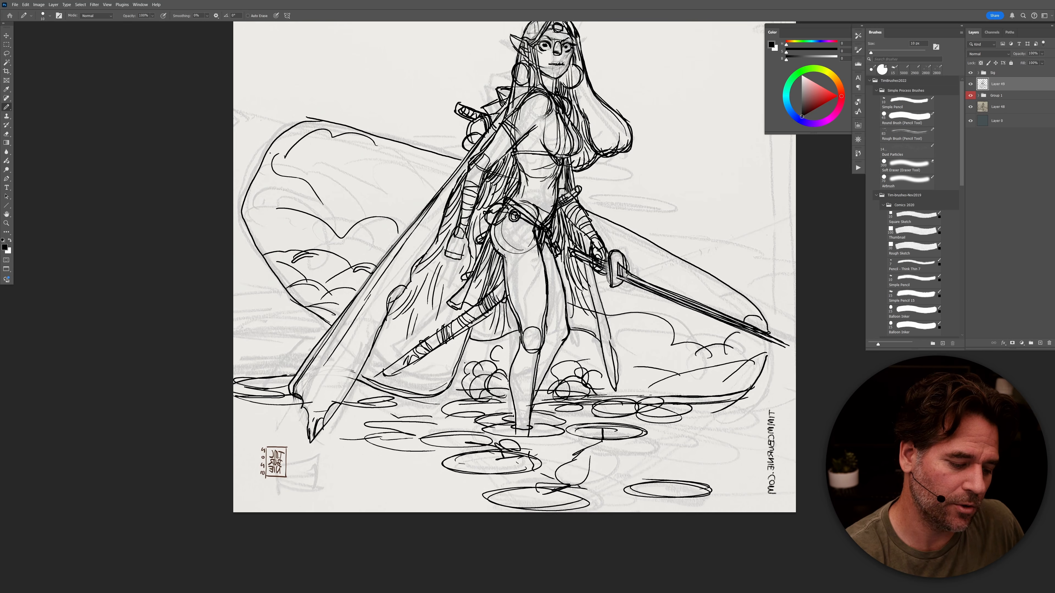
mouse_move(270, 151)
left_mouse_down()
mouse_move(376, 183)
mouse_move(365, 195)
mouse_move(361, 178)
mouse_move(340, 168)
mouse_move(289, 171)
mouse_move(273, 136)
left_mouse_up()
left_click_drag(386, 180, 413, 207)
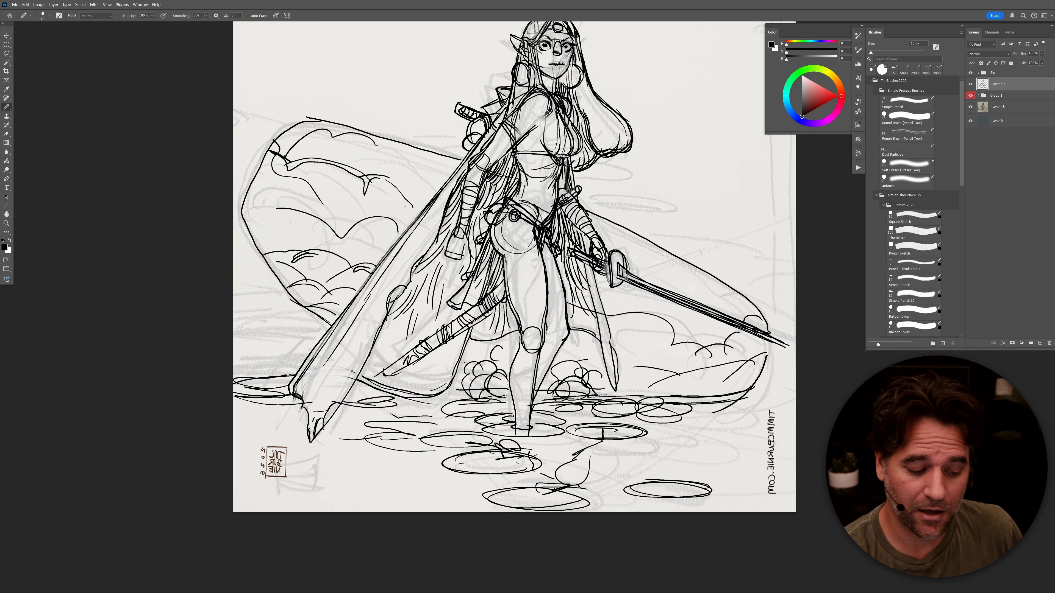
mouse_move(434, 194)
left_mouse_down()
mouse_move(396, 209)
mouse_move(416, 193)
mouse_move(408, 204)
mouse_move(367, 167)
mouse_move(282, 164)
left_mouse_up()
key("ctrl+z")
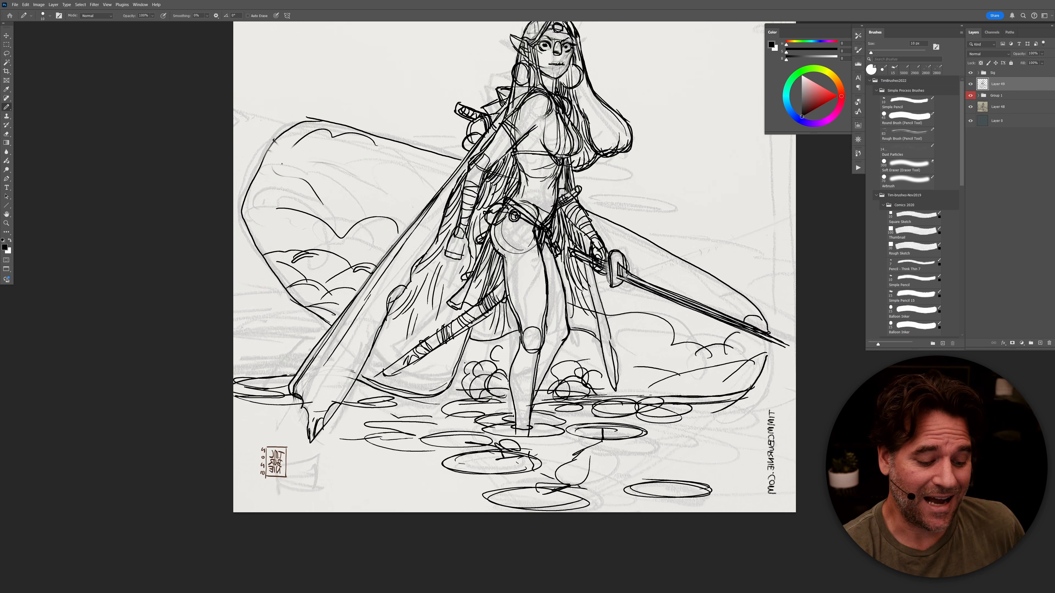
Step: Clean up the upper left interior of the oval background and draw rows of scalloped cloud edges across it
mouse_move(420, 195)
left_mouse_down()
mouse_move(380, 206)
mouse_move(417, 200)
left_mouse_up()
left_click_drag(422, 190, 406, 196)
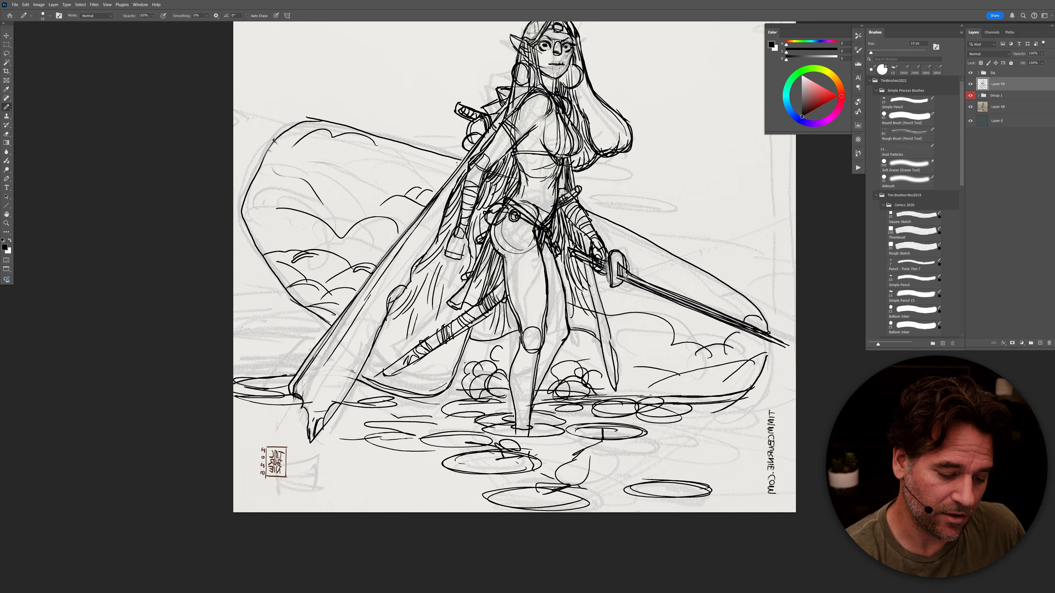
left_click_drag(429, 151, 409, 143)
mouse_move(452, 171)
left_mouse_down()
mouse_move(412, 165)
mouse_move(378, 214)
mouse_move(333, 170)
mouse_move(264, 147)
left_mouse_up()
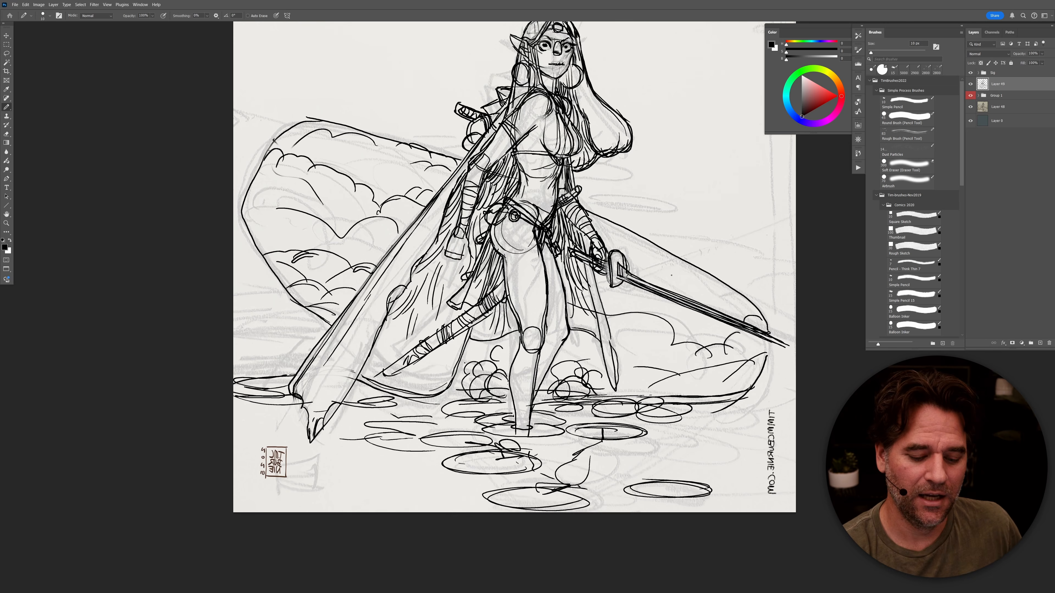
Step: Build up the scalloped cloud edges in the oval background below the sword blade, extending them toward the cape
mouse_move(729, 336)
left_mouse_down()
mouse_move(711, 349)
mouse_move(664, 321)
left_mouse_up()
mouse_move(666, 320)
left_mouse_down()
mouse_move(631, 312)
mouse_move(625, 329)
mouse_move(600, 307)
left_mouse_up()
left_click_drag(624, 309, 605, 300)
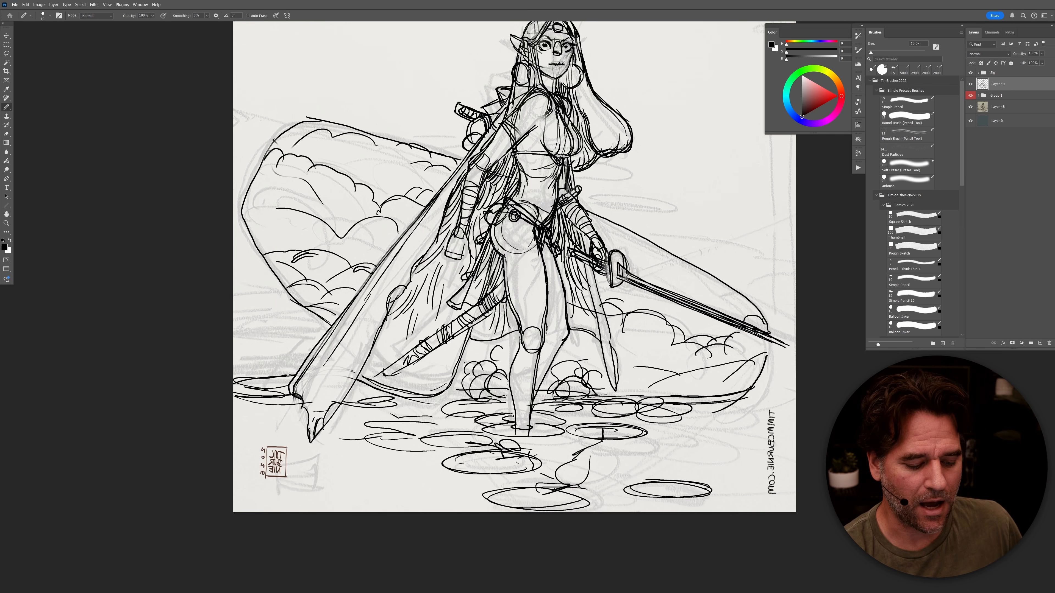
Step: Add lily-pad ovals to the water beside the cape's tip and below the right end of the oval background
mouse_move(304, 361)
left_mouse_down()
mouse_move(235, 366)
mouse_move(247, 366)
left_mouse_up()
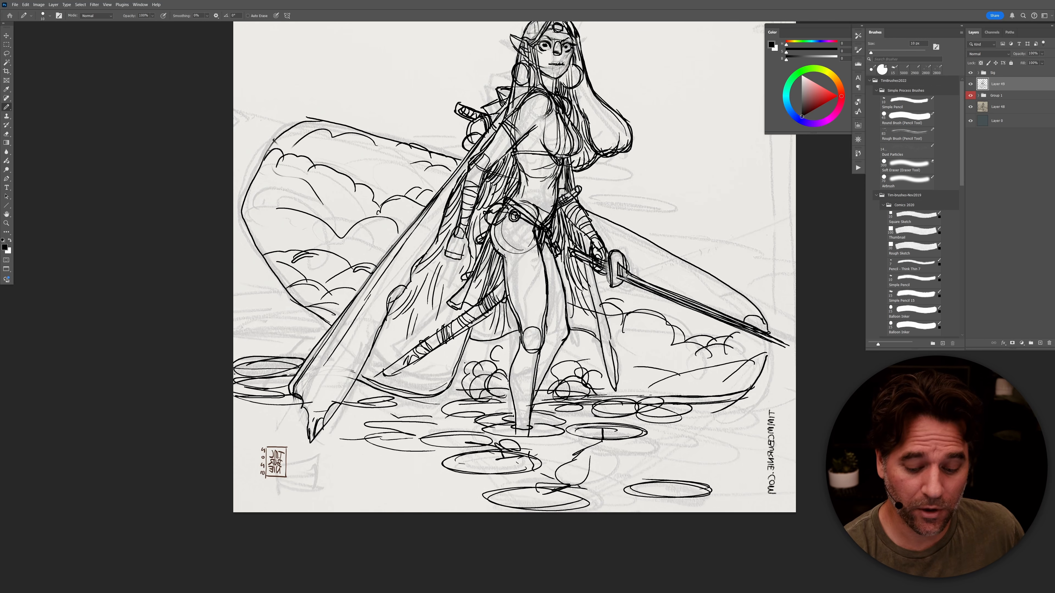
mouse_move(695, 408)
left_mouse_down()
mouse_move(784, 402)
mouse_move(796, 384)
mouse_move(715, 409)
mouse_move(736, 375)
left_mouse_up()
mouse_move(722, 410)
left_mouse_down()
mouse_move(657, 416)
mouse_move(660, 405)
mouse_move(713, 414)
mouse_move(688, 422)
mouse_move(714, 414)
mouse_move(680, 426)
mouse_move(724, 421)
left_mouse_up()
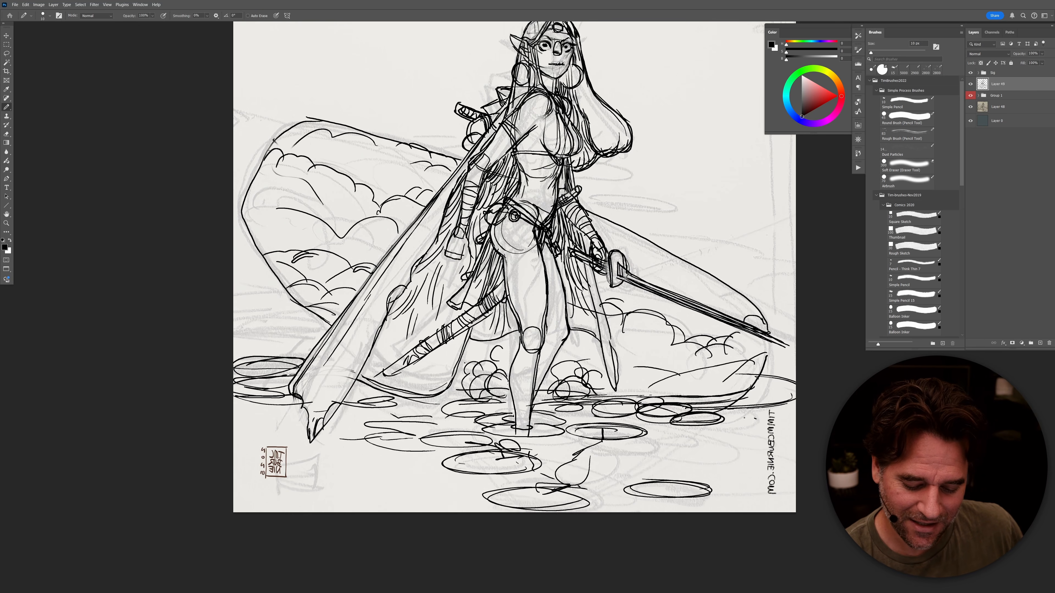
Step: Add overlapping lily-pad ovals beside the legs and build up the rounded foliage clumps on both sides of them
mouse_move(669, 417)
left_mouse_down()
mouse_move(664, 428)
mouse_move(629, 422)
mouse_move(677, 430)
mouse_move(595, 401)
mouse_move(592, 411)
mouse_move(652, 387)
mouse_move(621, 397)
mouse_move(676, 391)
left_mouse_up()
mouse_move(577, 360)
left_mouse_down()
mouse_move(556, 371)
mouse_move(569, 377)
mouse_move(565, 360)
mouse_move(584, 381)
left_mouse_up()
mouse_move(557, 388)
left_mouse_down()
mouse_move(582, 404)
mouse_move(601, 400)
mouse_move(572, 402)
left_mouse_up()
mouse_move(586, 404)
left_mouse_down()
mouse_move(564, 407)
mouse_move(616, 397)
left_mouse_up()
mouse_move(552, 397)
left_mouse_down()
mouse_move(536, 398)
mouse_move(534, 410)
left_mouse_up()
mouse_move(503, 373)
left_mouse_down()
mouse_move(505, 395)
mouse_move(465, 398)
left_mouse_up()
mouse_move(507, 399)
left_mouse_down()
mouse_move(468, 405)
mouse_move(507, 403)
mouse_move(507, 416)
left_mouse_up()
mouse_move(461, 391)
left_mouse_down()
mouse_move(437, 401)
mouse_move(451, 395)
left_mouse_up()
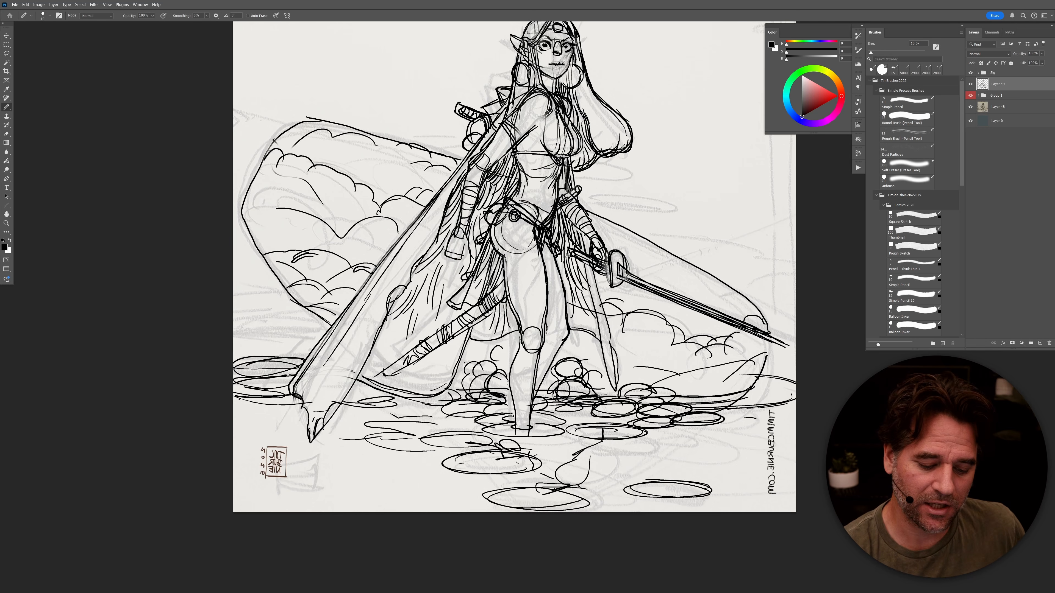
Step: Add narrow lily pads and water lines around the cape's tip, erasing and replacing the large pad beside its edge
mouse_move(306, 347)
left_mouse_down()
mouse_move(230, 352)
mouse_move(311, 351)
left_mouse_up()
mouse_move(241, 411)
left_mouse_down()
mouse_move(295, 413)
mouse_move(230, 414)
mouse_move(329, 412)
mouse_move(353, 417)
mouse_move(341, 427)
mouse_move(382, 428)
mouse_move(352, 421)
mouse_move(391, 418)
mouse_move(345, 430)
mouse_move(410, 424)
mouse_move(366, 416)
mouse_move(345, 436)
mouse_move(413, 426)
mouse_move(377, 416)
left_mouse_up()
left_click_drag(298, 413, 251, 410)
left_click_drag(293, 404, 234, 398)
left_click_drag(288, 375, 244, 397)
key("e")
left_click_drag(304, 366, 228, 371)
key("b")
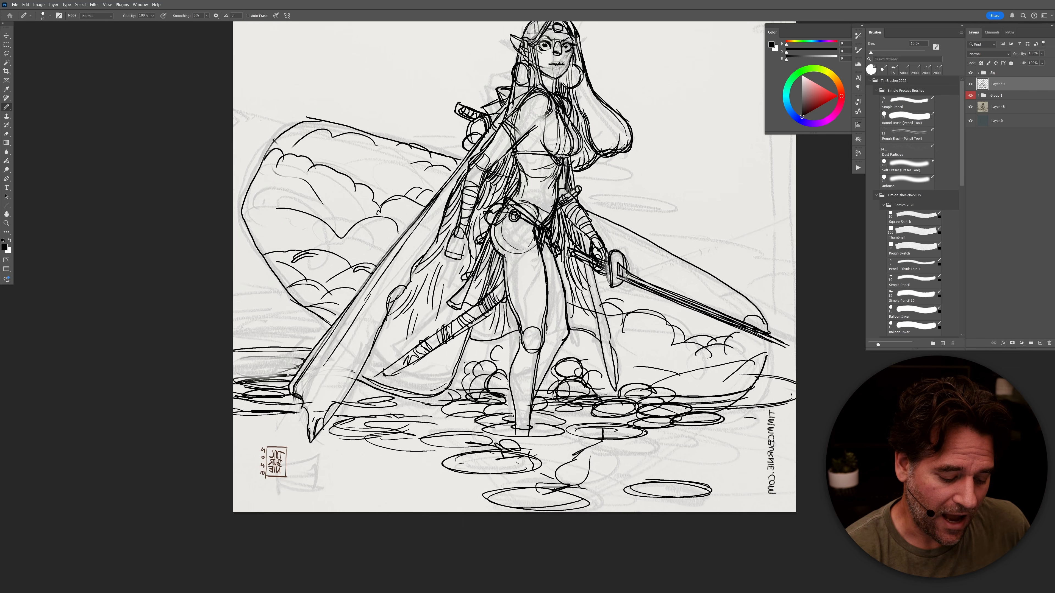
mouse_move(303, 364)
left_mouse_down()
mouse_move(270, 370)
mouse_move(281, 377)
mouse_move(291, 363)
left_mouse_up()
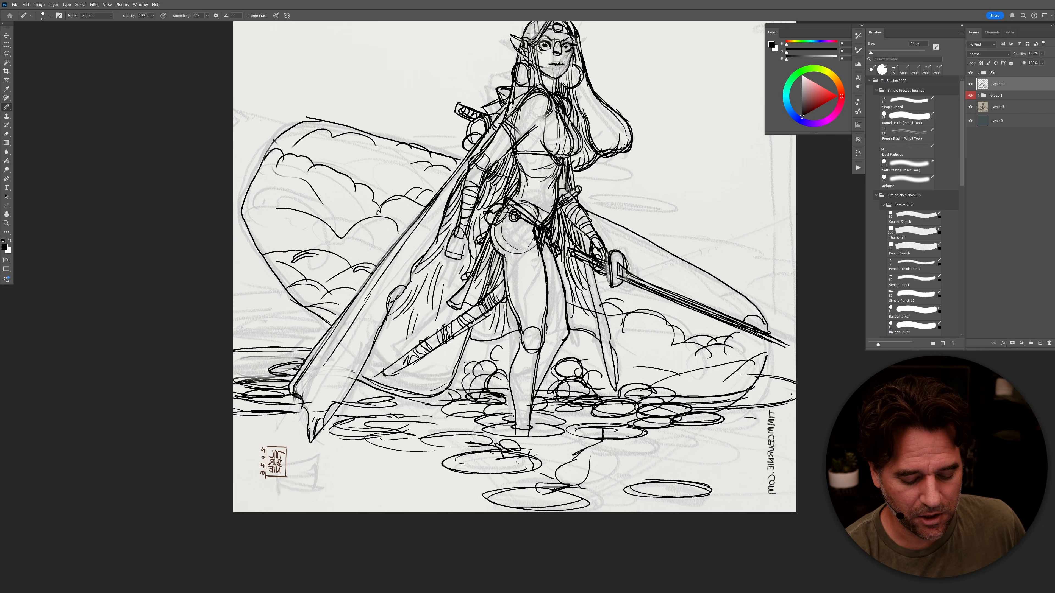
mouse_move(430, 418)
left_mouse_down()
mouse_move(373, 423)
mouse_move(436, 431)
mouse_move(430, 421)
mouse_move(369, 428)
mouse_move(441, 424)
left_mouse_up()
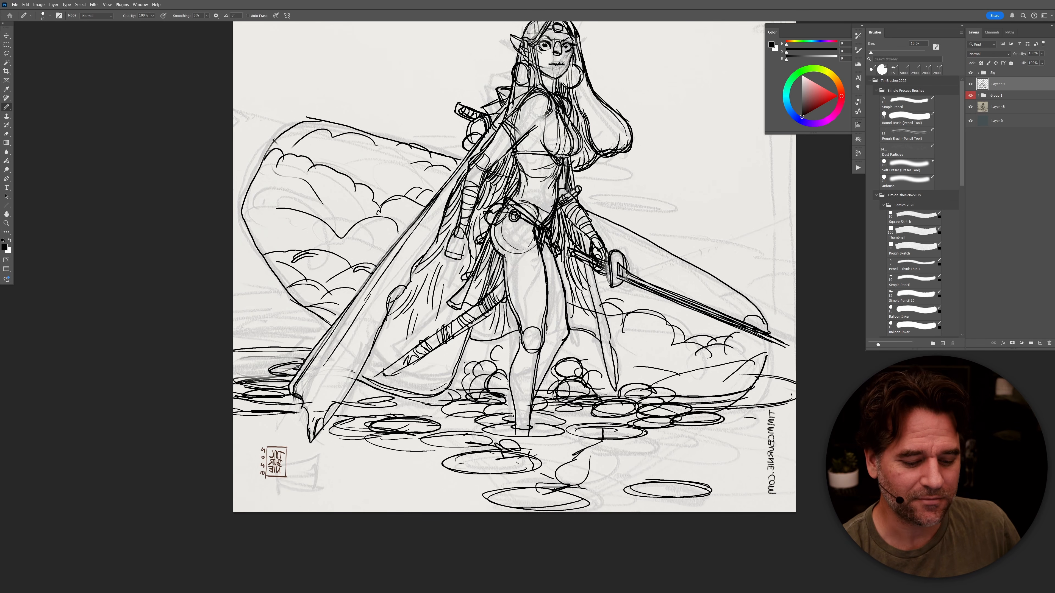
Step: Flip the canvas horizontally to check the drawing in mirror image
left_click_drag(686, 391, 675, 413)
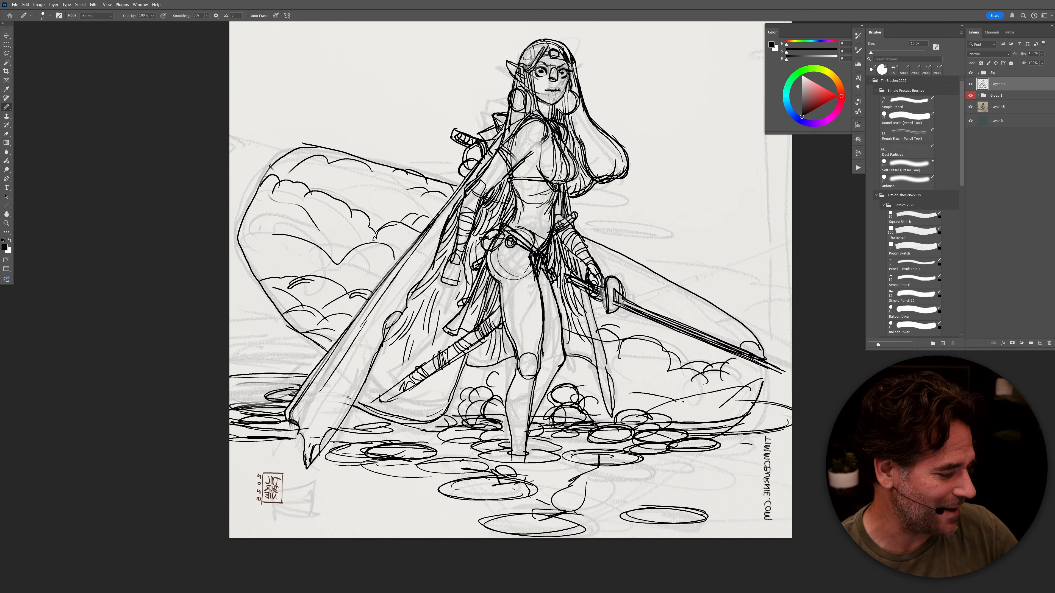
key("ctrl+shift+h")
left_click_drag(695, 359, 706, 427)
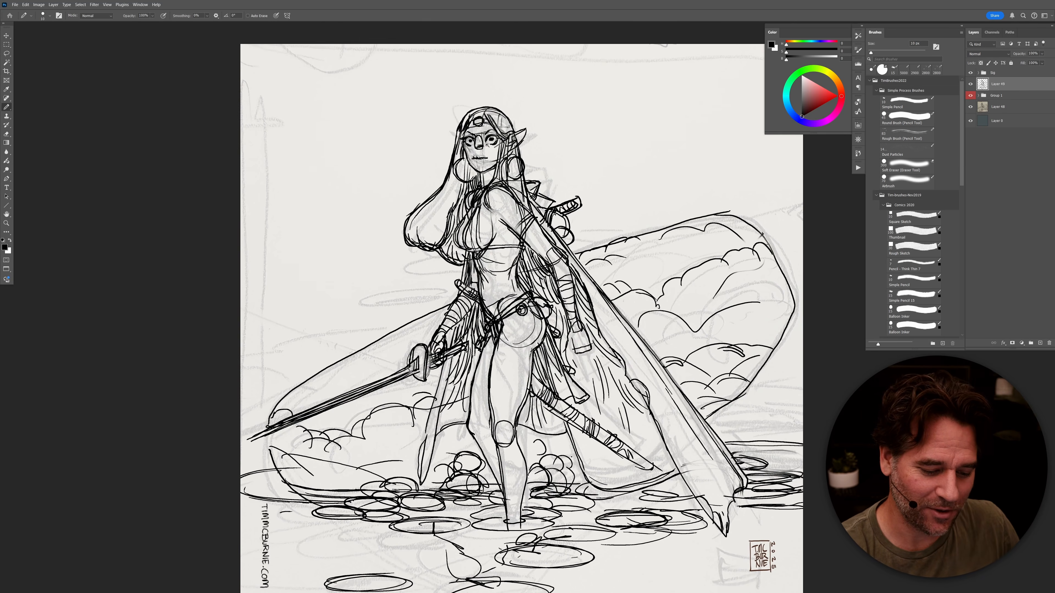
Step: Erase the eye farther from the pointed ear and redraw its pupil and outline
scroll(490, 149, "up", 5)
key("e")
key("bracketleft")
key("bracketleft")
key("bracketleft")
key("bracketleft")
key("bracketleft")
key("bracketleft")
key("bracketleft")
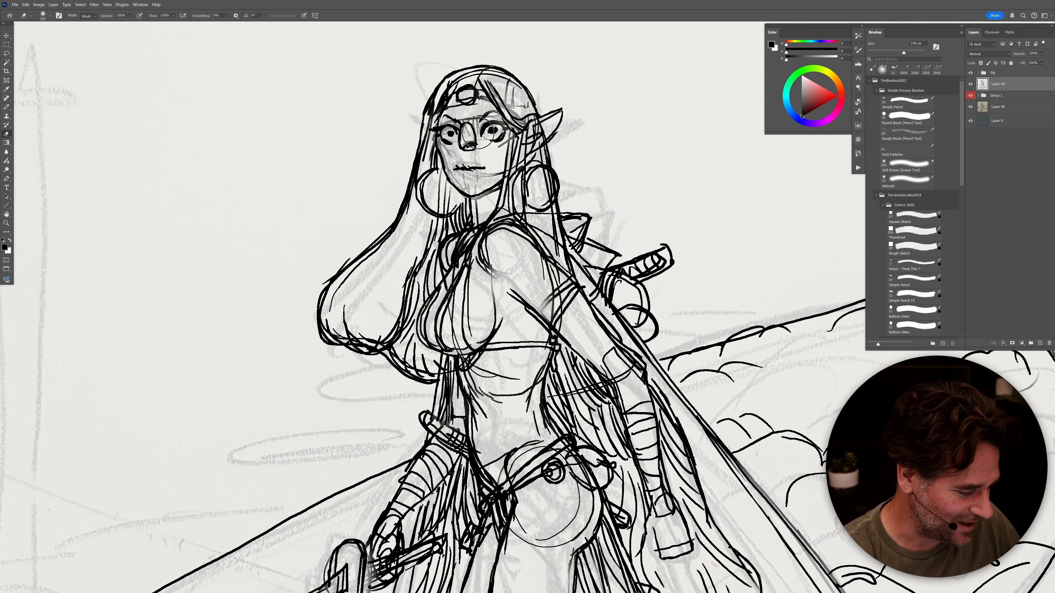
mouse_move(452, 134)
left_mouse_down()
mouse_move(473, 132)
mouse_move(443, 130)
left_mouse_up()
key("b")
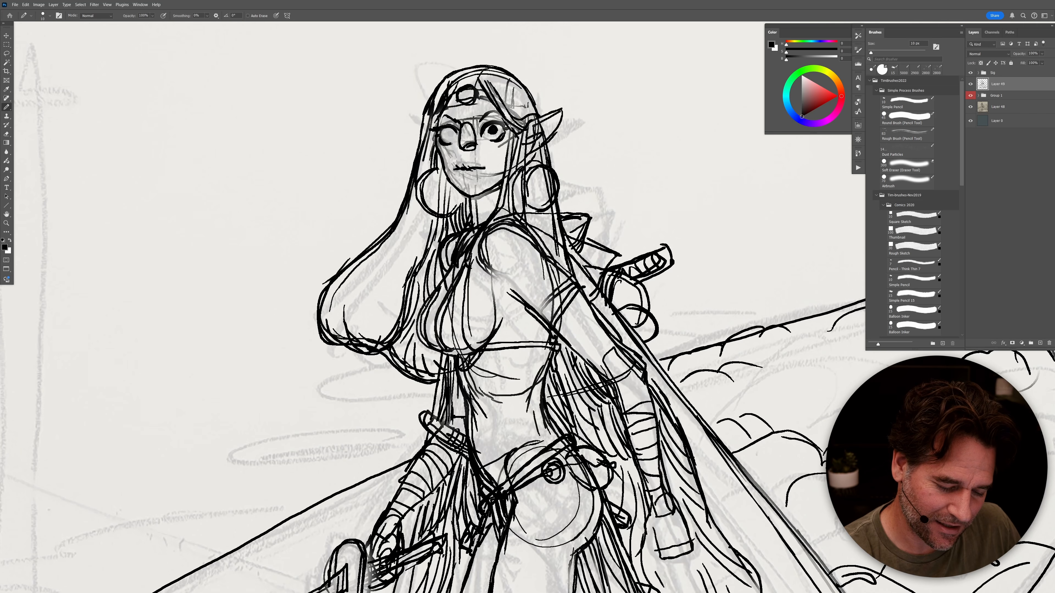
left_click_drag(449, 133, 450, 129)
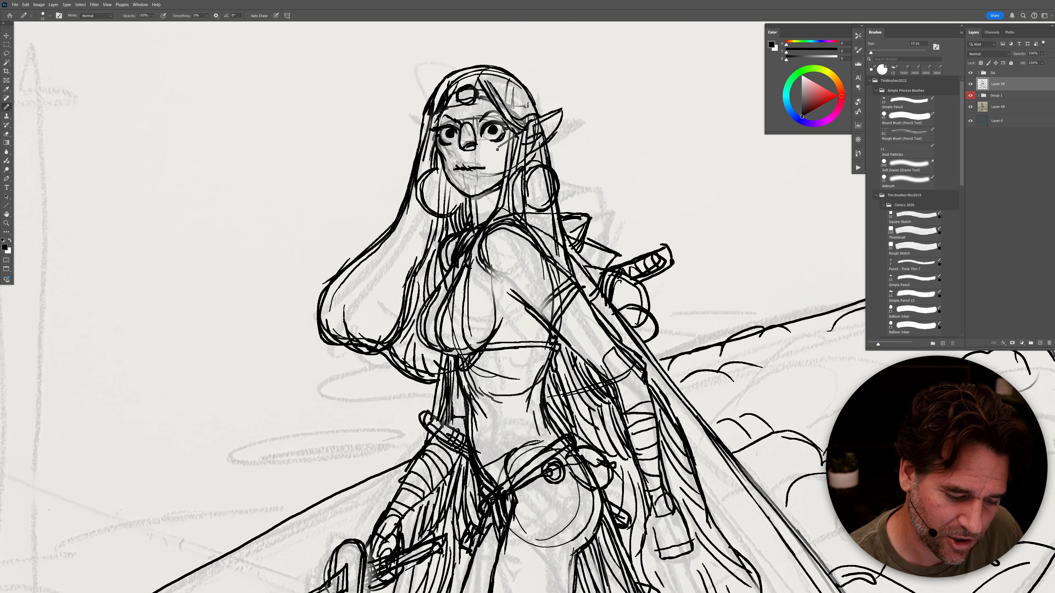
Step: Refine the cheek and the hair strands near the ear, and strengthen the outer contour of the windblown hair
left_click_drag(509, 144, 501, 154)
left_click_drag(506, 147, 496, 156)
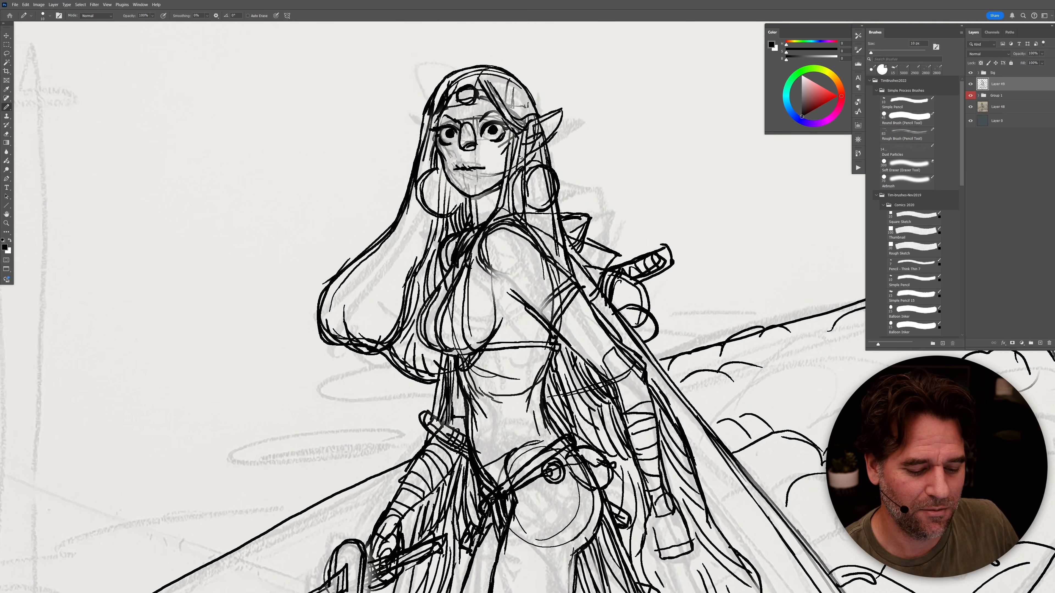
left_click_drag(534, 154, 534, 166)
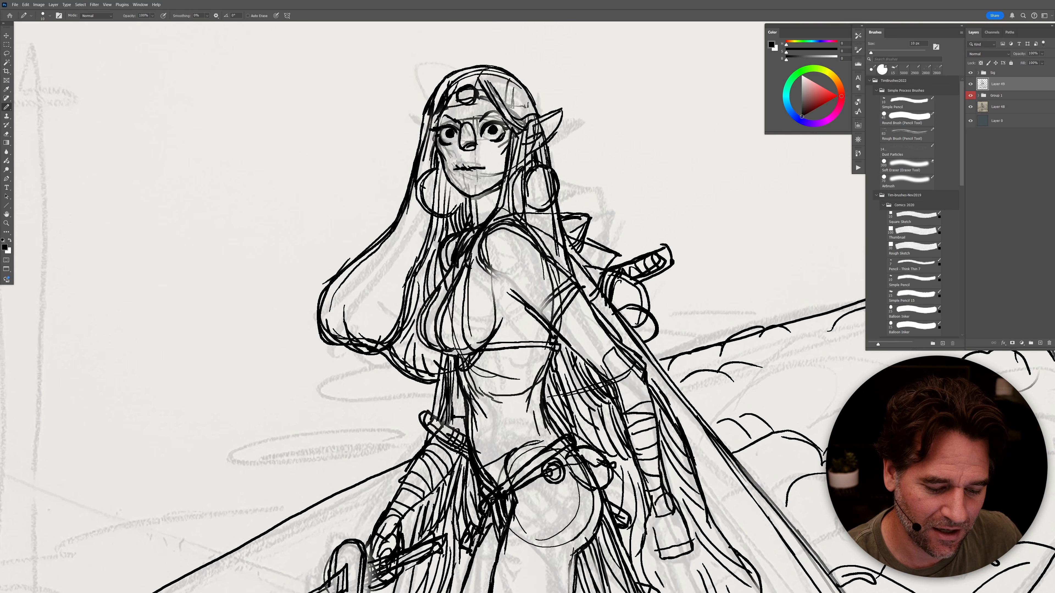
mouse_move(511, 74)
left_mouse_down()
mouse_move(539, 107)
mouse_move(549, 163)
left_mouse_up()
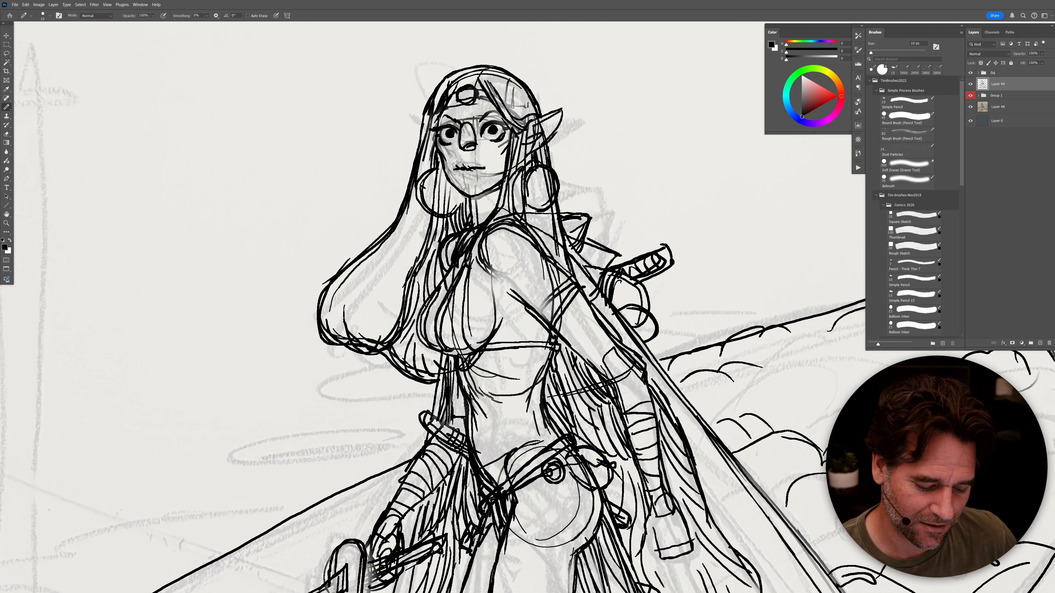
mouse_move(403, 315)
left_mouse_down()
mouse_move(387, 341)
mouse_move(353, 346)
mouse_move(322, 284)
mouse_move(383, 228)
left_mouse_up()
mouse_move(406, 187)
left_mouse_down()
mouse_move(352, 253)
mouse_move(314, 332)
left_mouse_up()
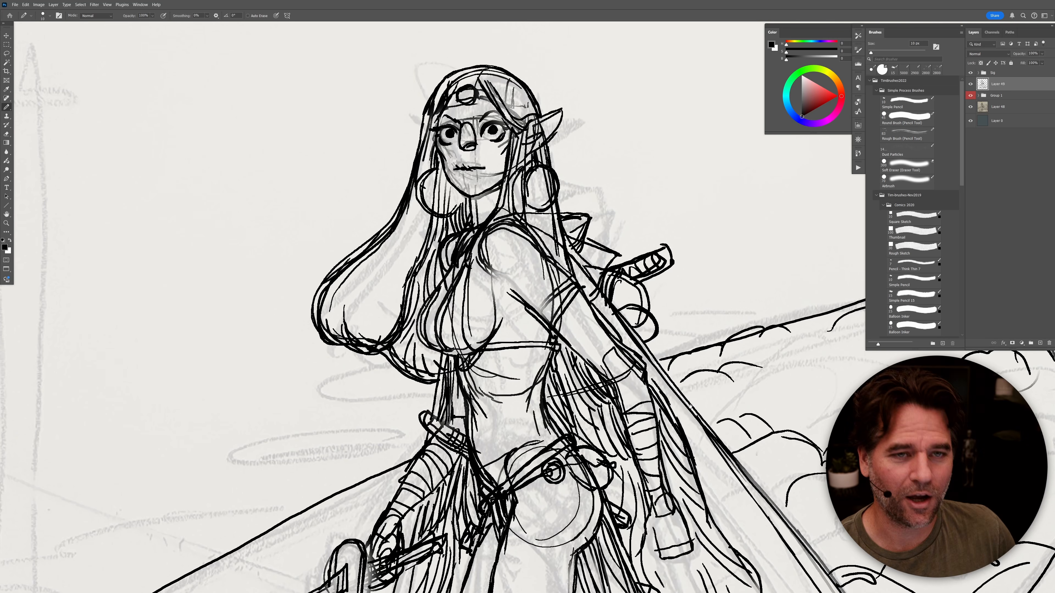
Step: Define the sword's handle behind the guard and add dark strokes at the base of the foliage beside the leg
left_click_drag(701, 397, 694, 391)
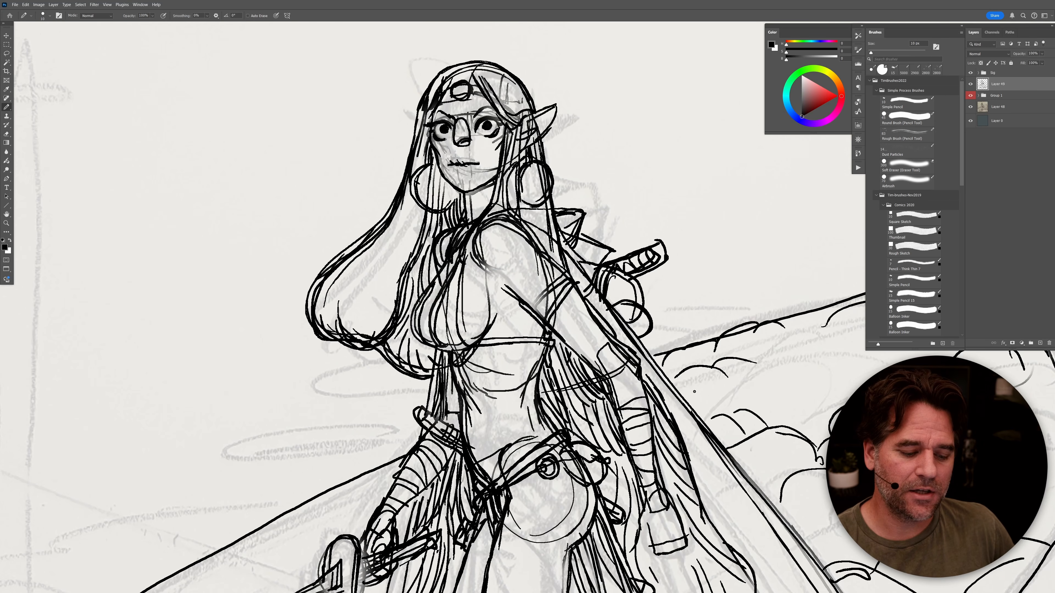
left_click_drag(682, 376, 619, 324)
left_click(619, 342, "alt")
left_click(647, 385, "alt")
left_click_drag(667, 416, 634, 315)
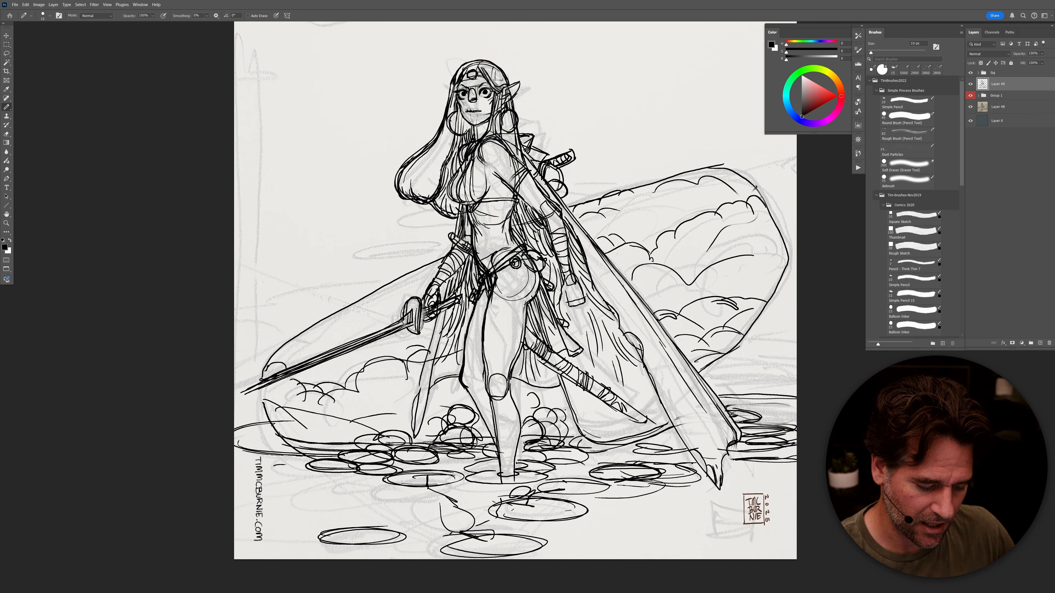
mouse_move(406, 315)
left_mouse_down()
mouse_move(395, 333)
mouse_move(460, 292)
mouse_move(447, 311)
left_mouse_up()
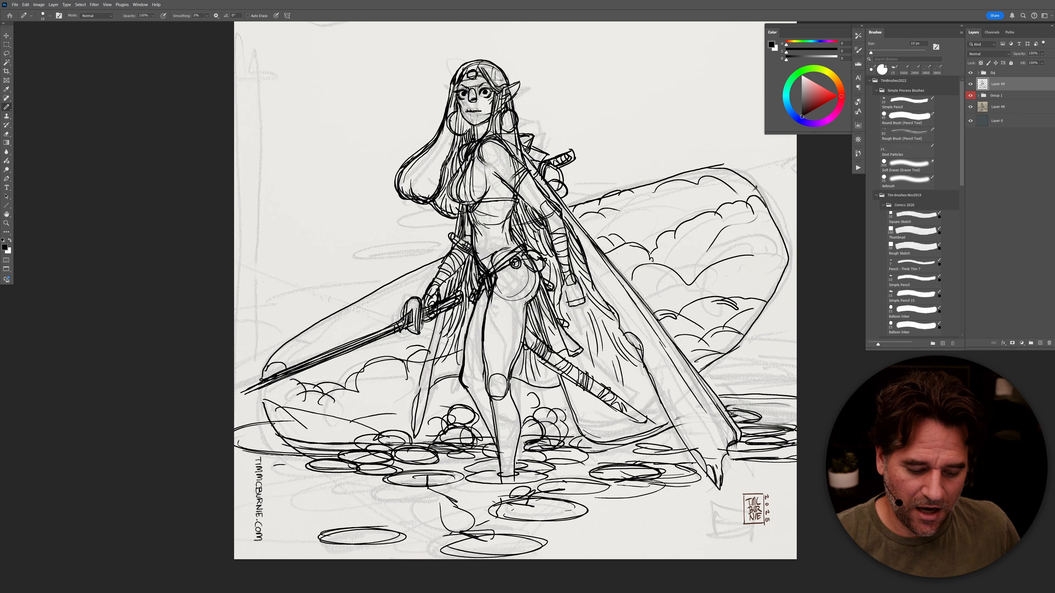
left_click_drag(575, 430, 542, 442)
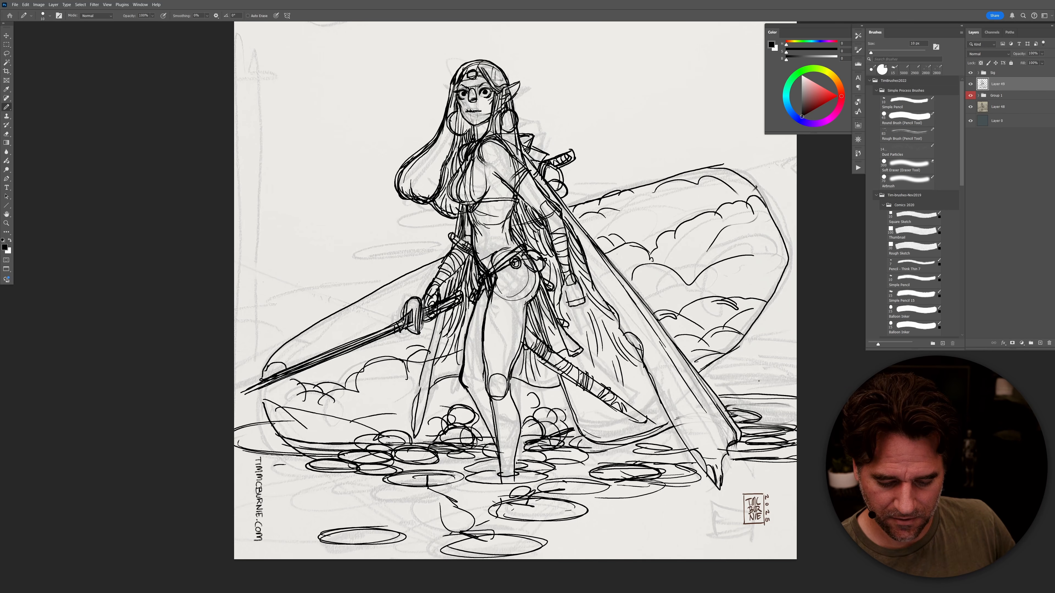
Step: Draw receding lily-pad ovals in the water behind the cape, below the cloud-filled end of the oval background
mouse_move(712, 393)
left_mouse_down()
mouse_move(761, 386)
mouse_move(706, 381)
left_mouse_up()
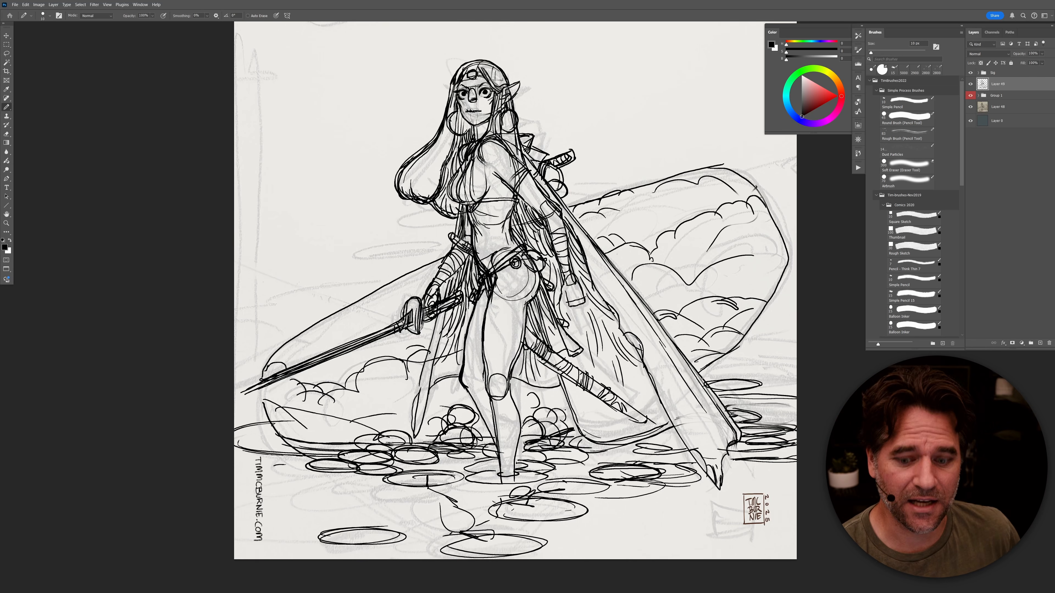
left_click_drag(661, 418, 685, 363)
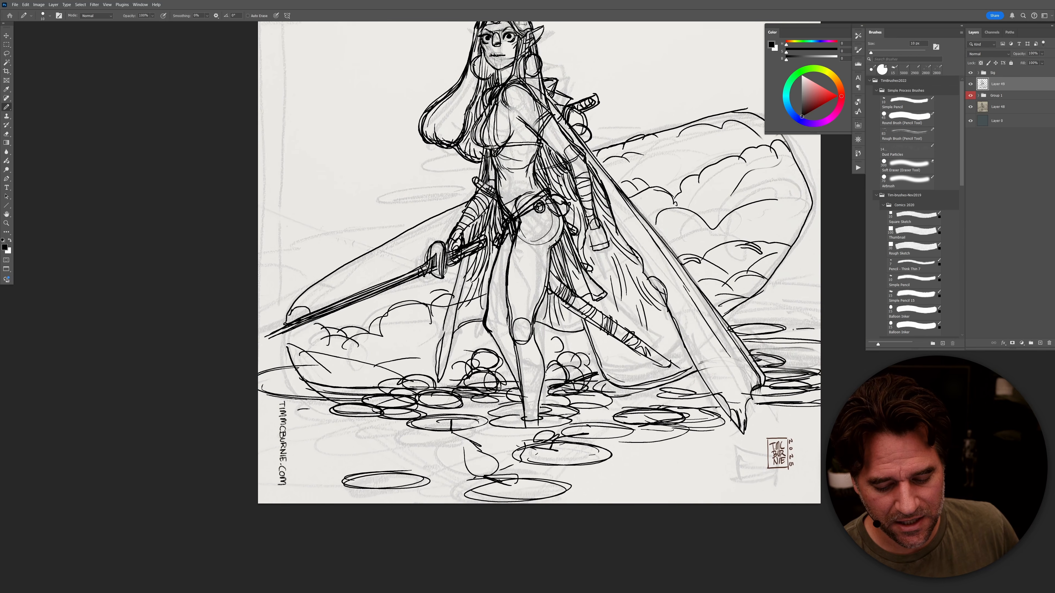
mouse_move(729, 312)
left_mouse_down()
mouse_move(764, 317)
mouse_move(726, 322)
mouse_move(767, 315)
mouse_move(731, 311)
mouse_move(766, 315)
mouse_move(732, 322)
left_mouse_up()
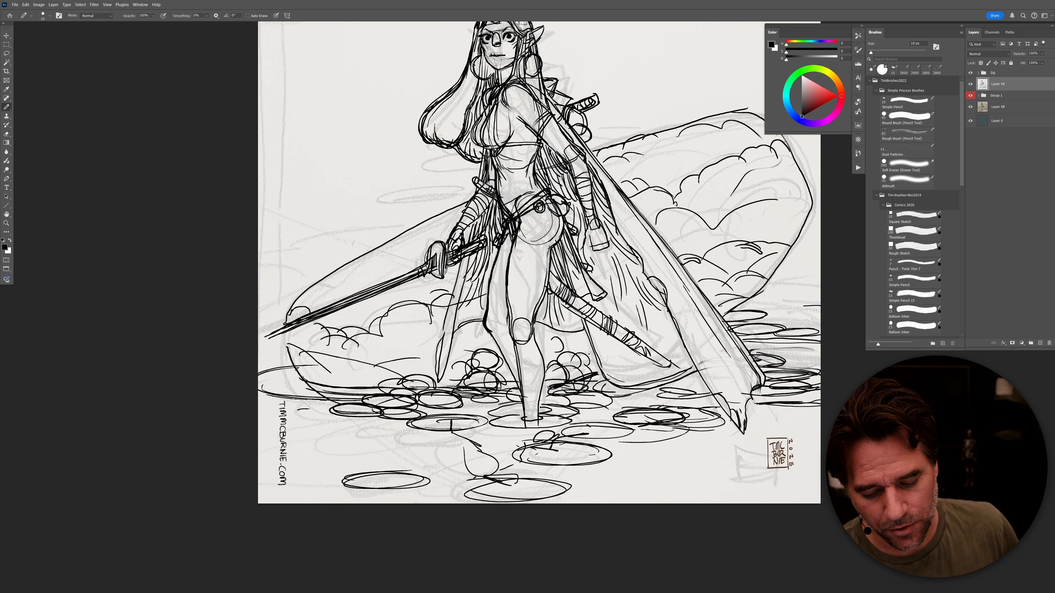
mouse_move(785, 317)
left_mouse_down()
mouse_move(820, 315)
mouse_move(815, 324)
left_mouse_up()
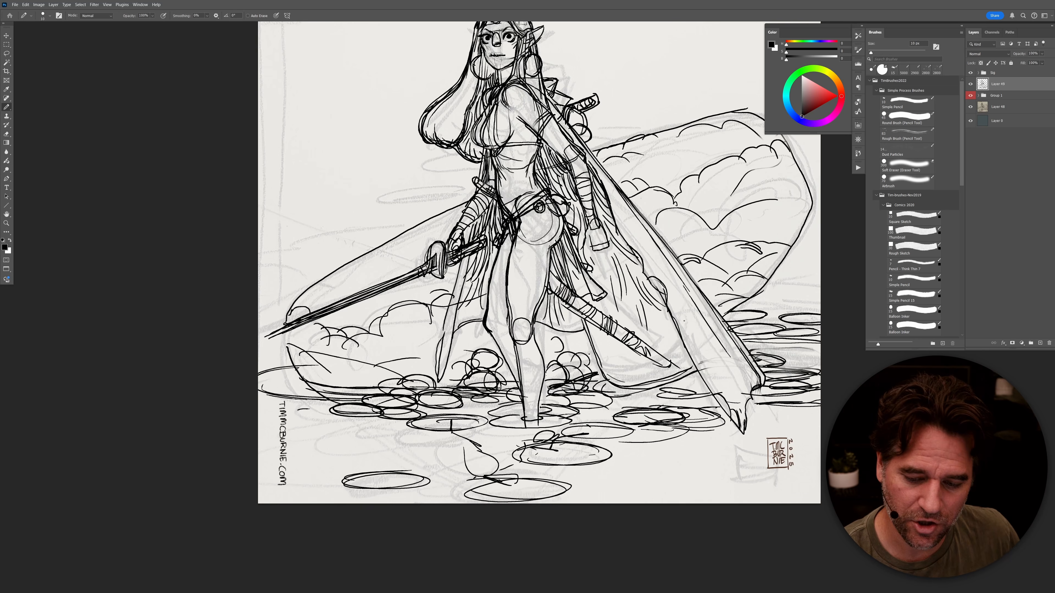
Step: Add a new layer filled with white and lower its opacity so the rough lines show through faintly
key("ctrl+alt+shift+n")
key("ctrl+BackSpace")
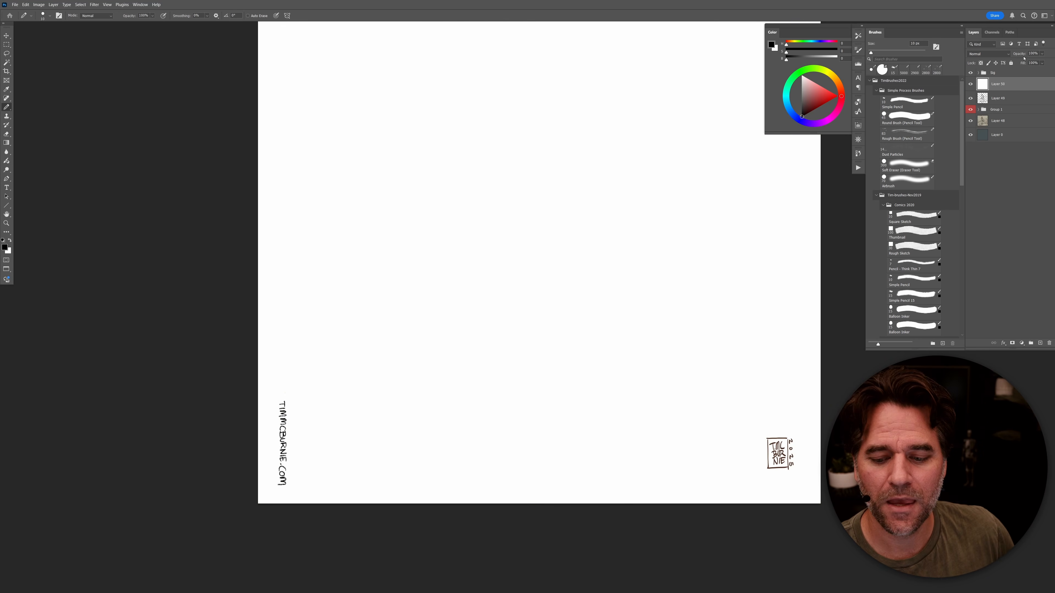
left_click_drag(1021, 55, 1010, 58)
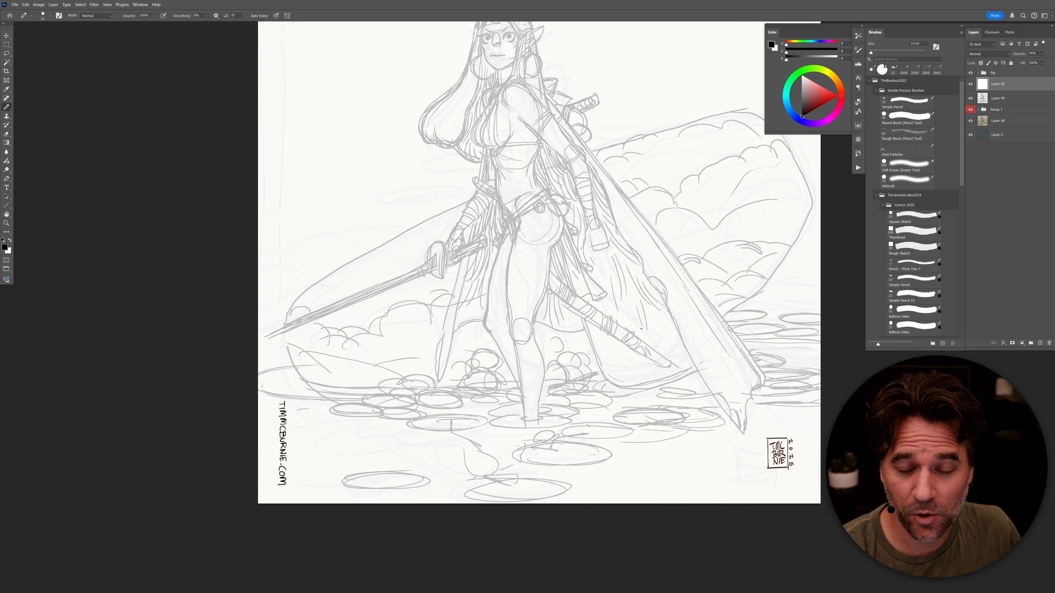
left_click_drag(644, 258, 599, 338)
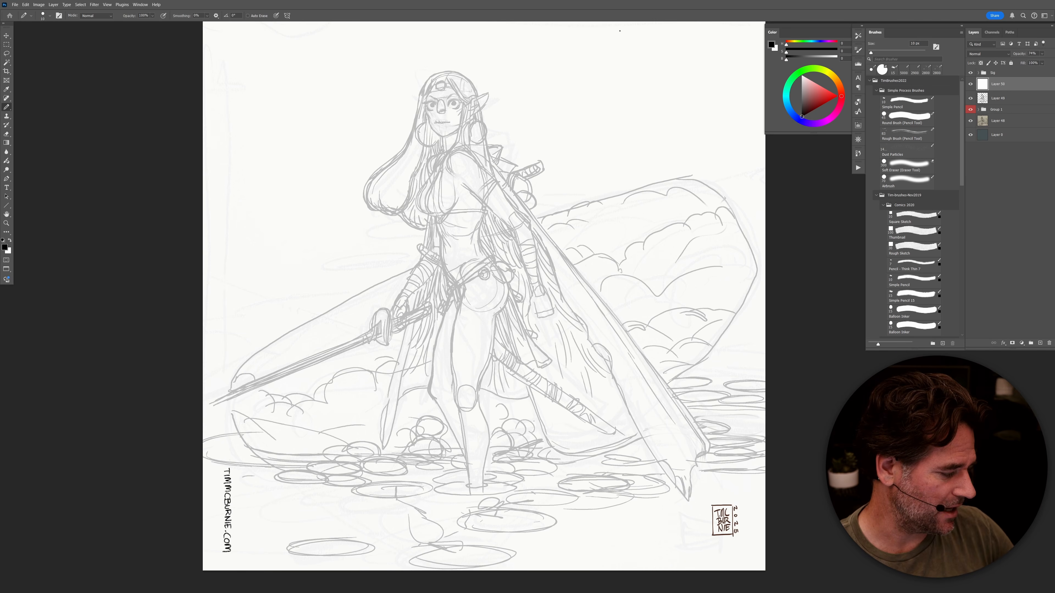
Step: Create a new empty layer for the clean lines and choose the Simple Pencil brush, undoing the test stroke
key("ctrl+shift+alt+n")
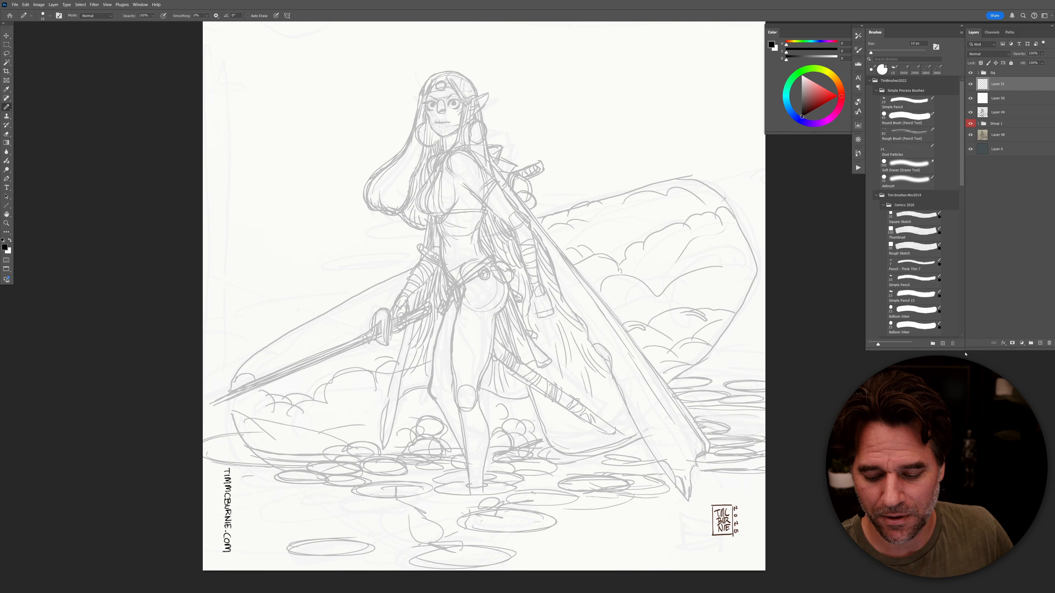
left_click_drag(963, 350, 963, 367)
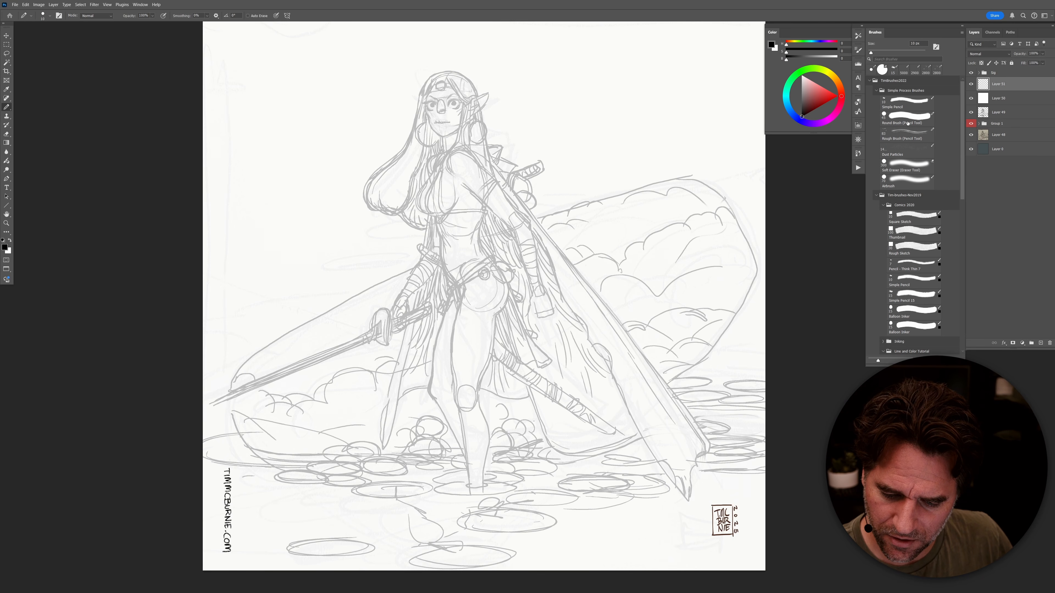
left_click(907, 107)
left_click_drag(645, 241, 642, 280)
key("ctrl+z")
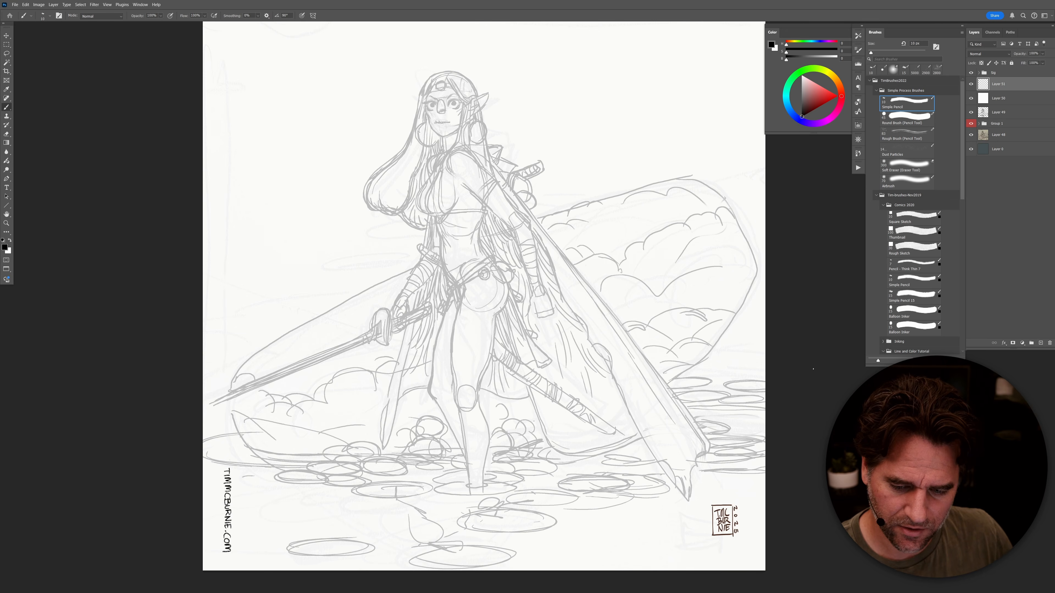
Step: Raise the white overlay layer's opacity to fade the underlying sketch further
key("ctrl+plus")
left_click(1014, 98)
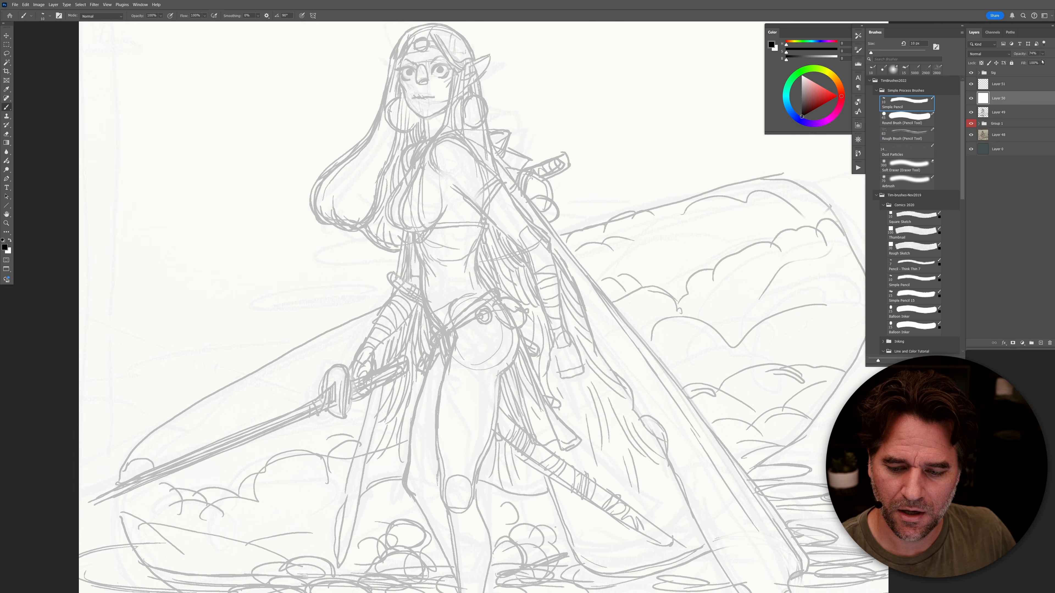
left_click_drag(1023, 55, 1024, 56)
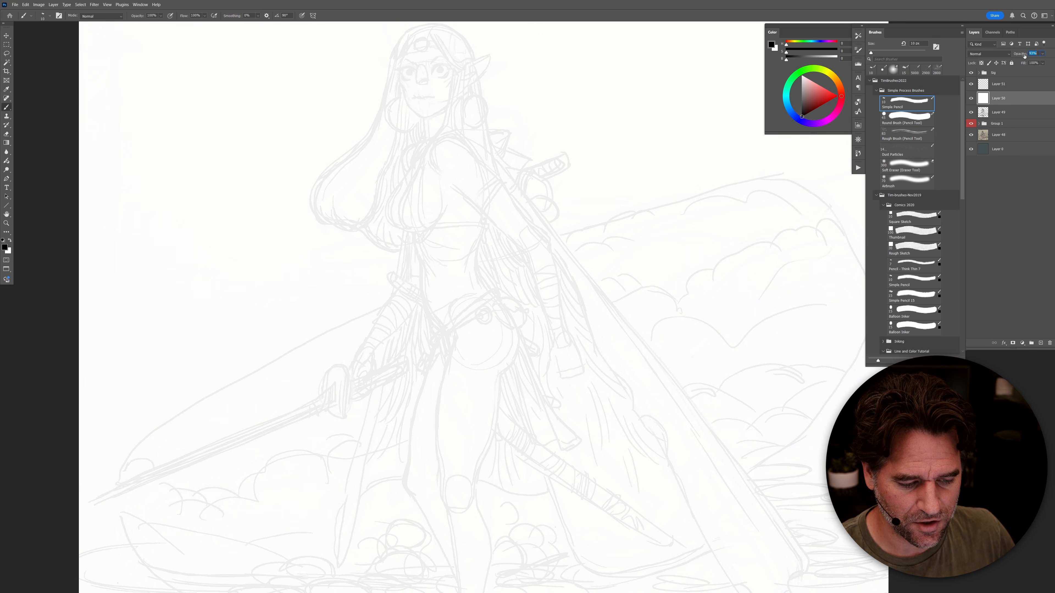
Step: Draw the headband's round ornament, the nose, the mouth line and the lower-lip shading on the empty top layer
left_click(997, 84)
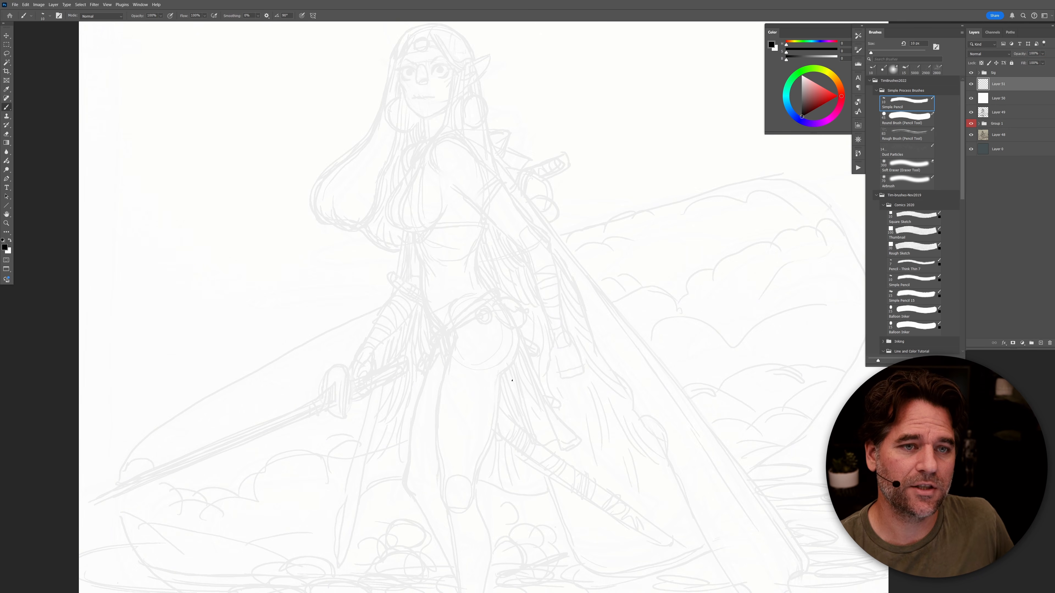
left_click_drag(559, 310, 721, 468)
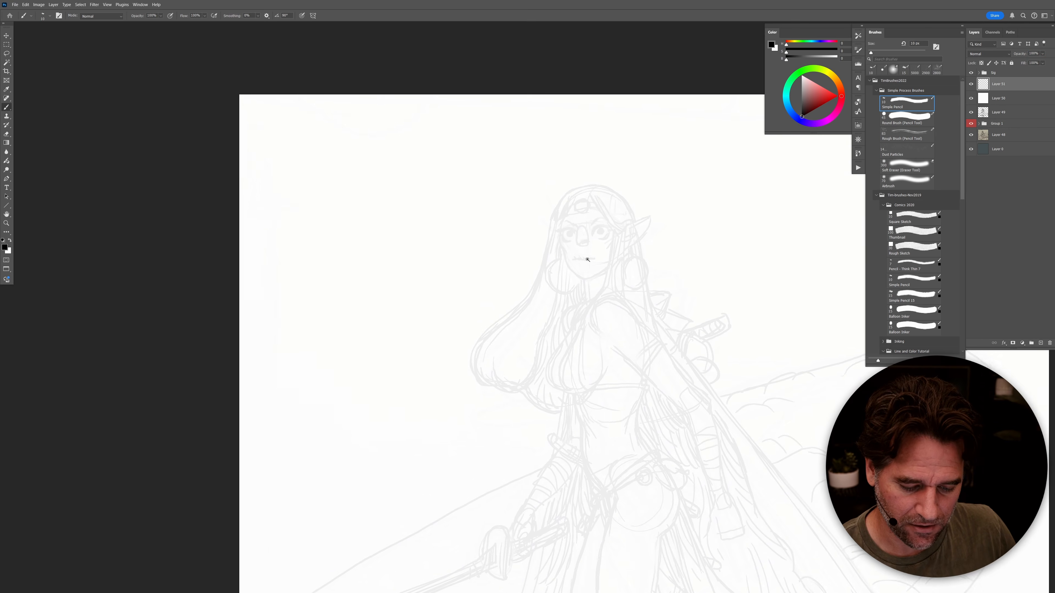
scroll(588, 231, "up", 3)
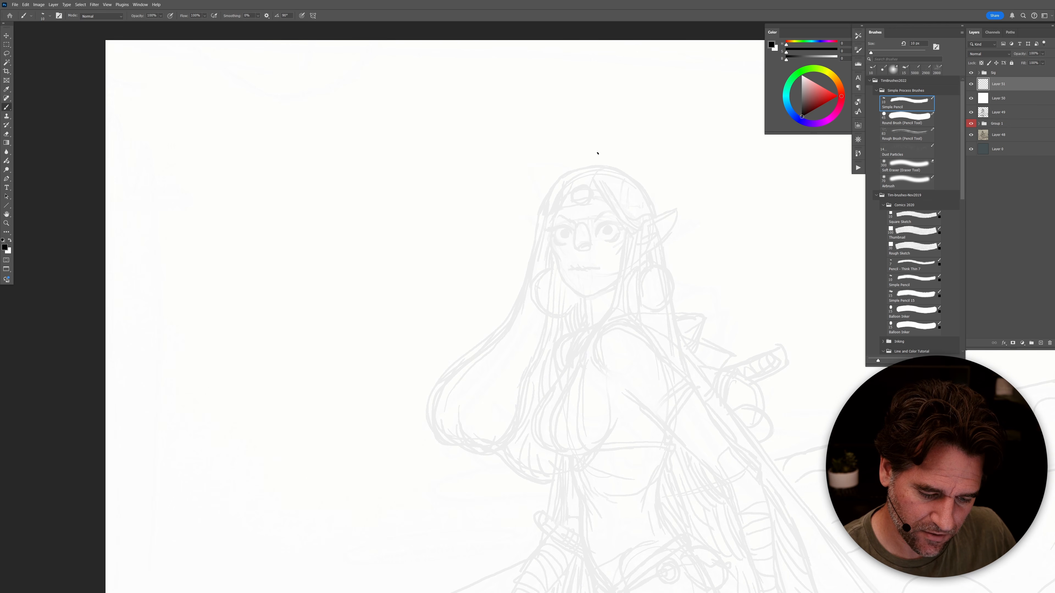
mouse_move(572, 195)
left_mouse_down()
mouse_move(583, 202)
mouse_move(573, 244)
left_mouse_up()
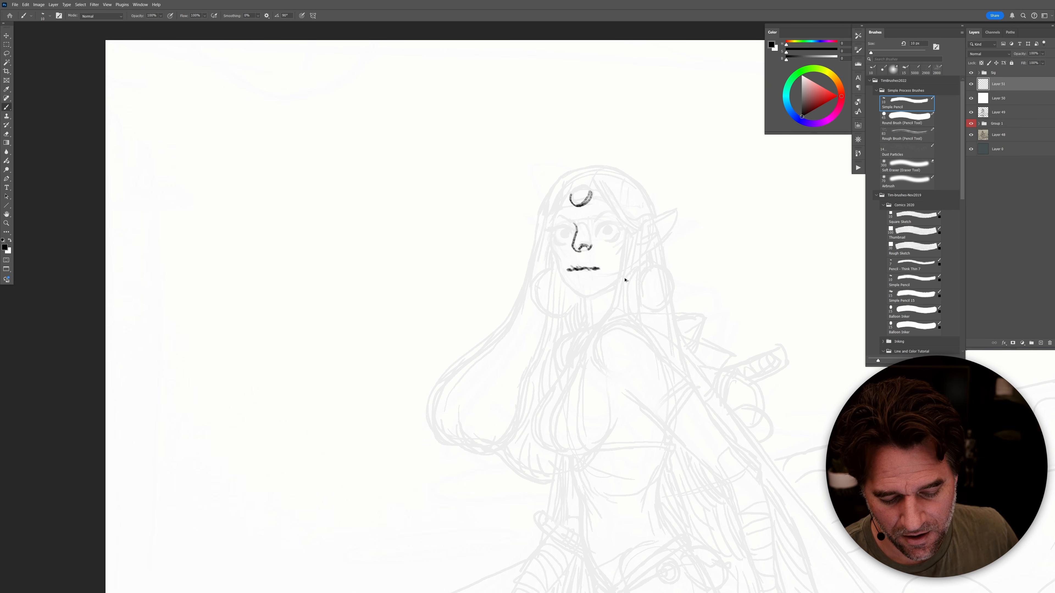
left_click(588, 277)
mouse_move(562, 279)
left_mouse_down()
mouse_move(595, 275)
mouse_move(569, 285)
left_mouse_up()
left_click_drag(569, 275, 590, 278)
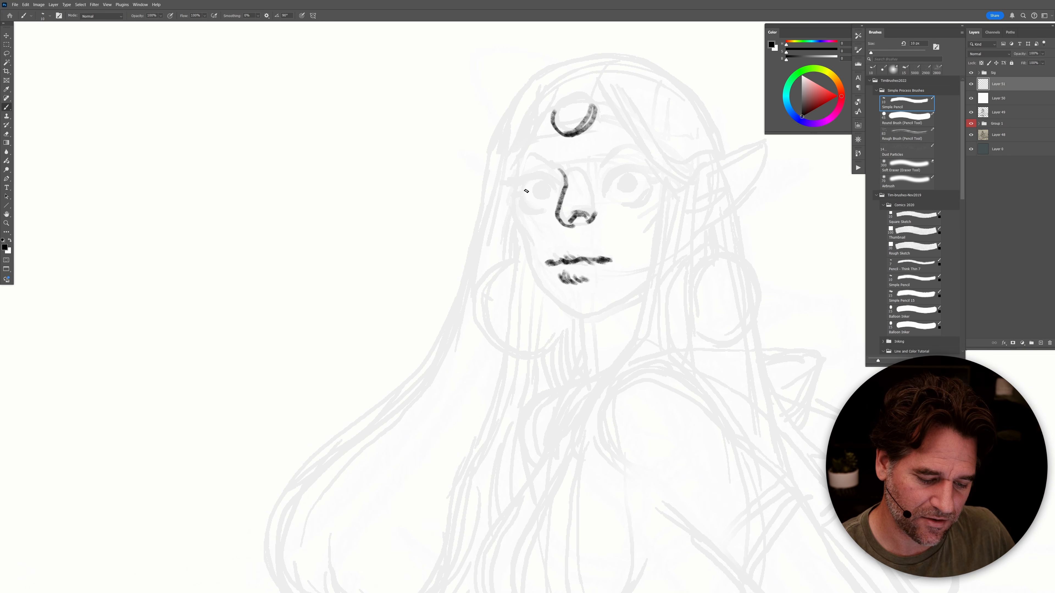
Step: Draw the curved upper lids and outer lashes of both eyes over the faded sketch
mouse_move(555, 183)
left_mouse_down()
mouse_move(534, 172)
mouse_move(511, 182)
mouse_move(534, 173)
mouse_move(561, 191)
mouse_move(630, 165)
mouse_move(663, 173)
mouse_move(645, 175)
left_mouse_up()
mouse_move(527, 178)
left_mouse_down()
mouse_move(513, 193)
mouse_move(530, 178)
left_mouse_up()
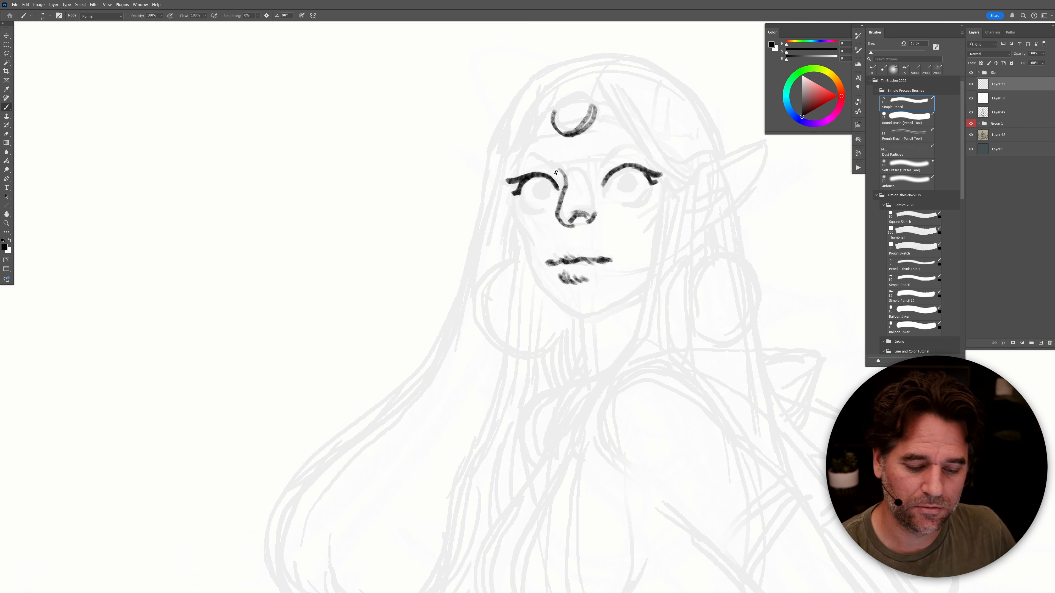
Step: Finish the outer lashes and fill in the dark round irises of both eyes
mouse_move(648, 180)
left_mouse_down()
mouse_move(622, 166)
mouse_move(663, 175)
left_mouse_up()
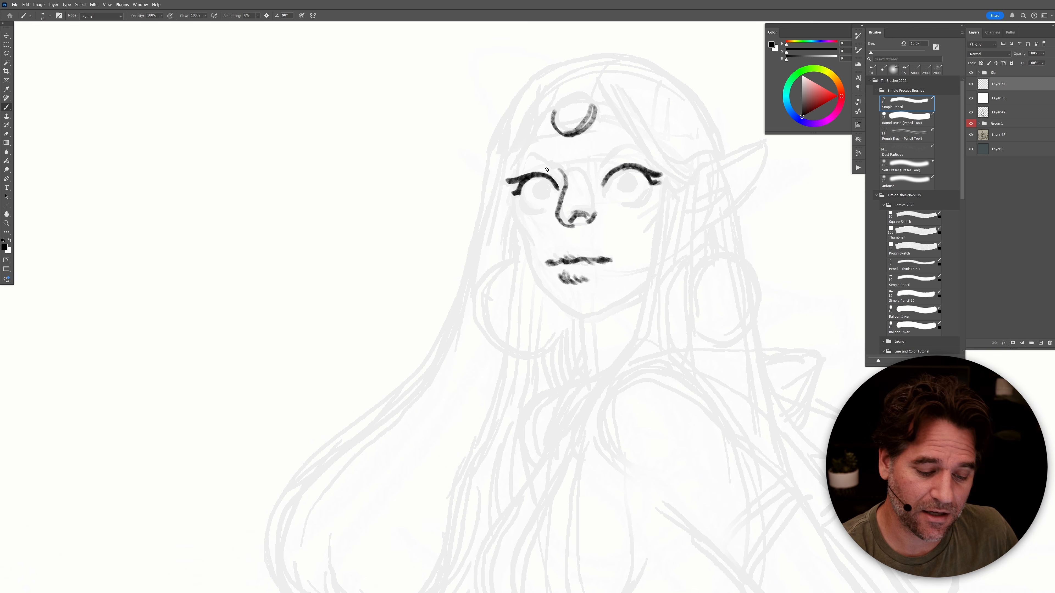
mouse_move(539, 183)
left_mouse_down()
mouse_move(532, 192)
mouse_move(547, 199)
mouse_move(543, 188)
left_mouse_up()
mouse_move(623, 185)
left_mouse_down()
mouse_move(635, 189)
mouse_move(632, 178)
mouse_move(619, 183)
mouse_move(626, 179)
left_mouse_up()
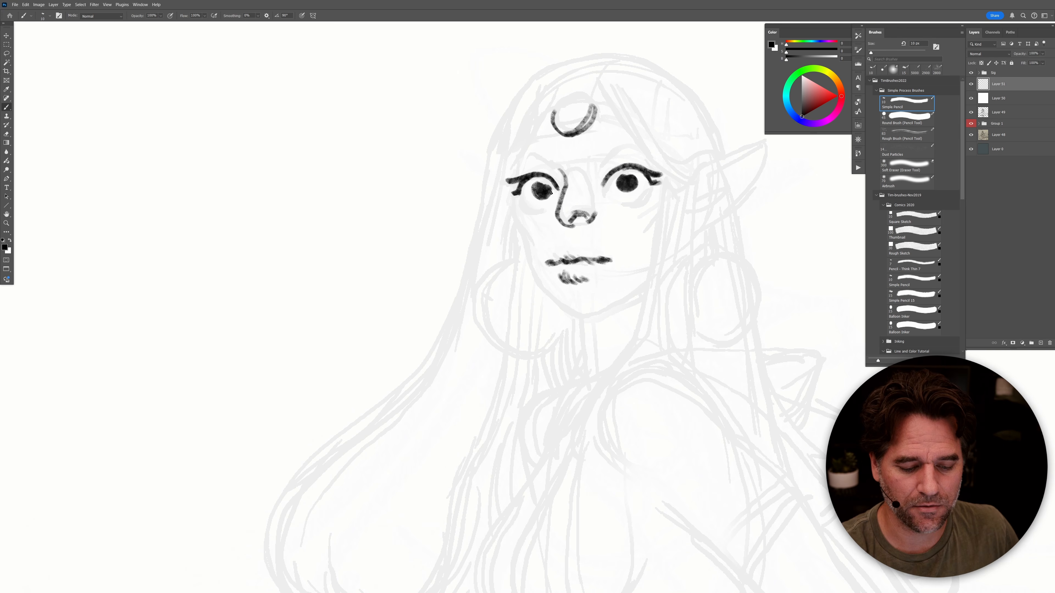
left_click_drag(546, 188, 550, 187)
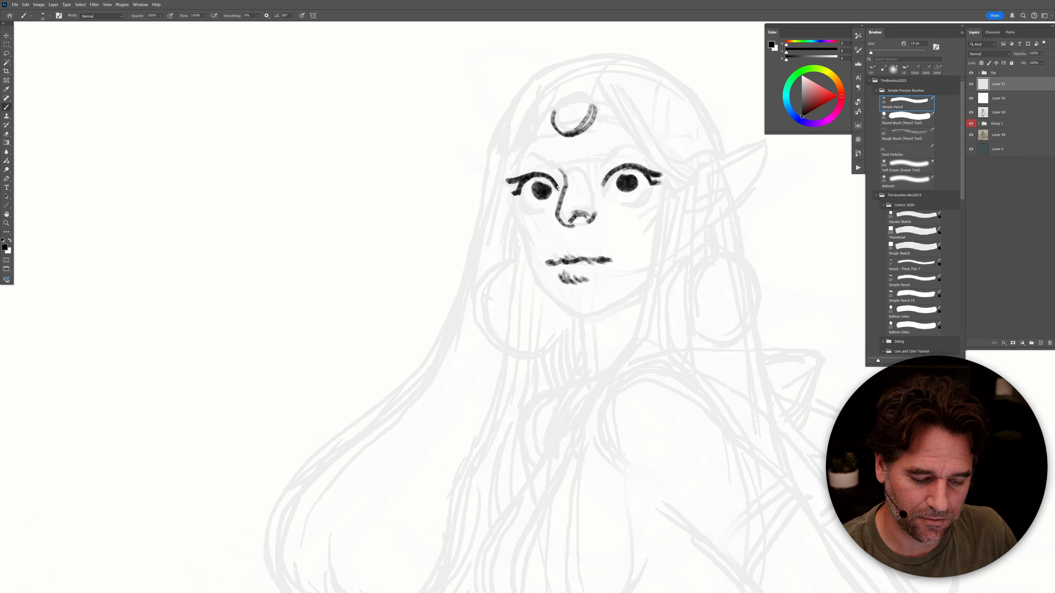
left_click_drag(632, 176, 624, 178)
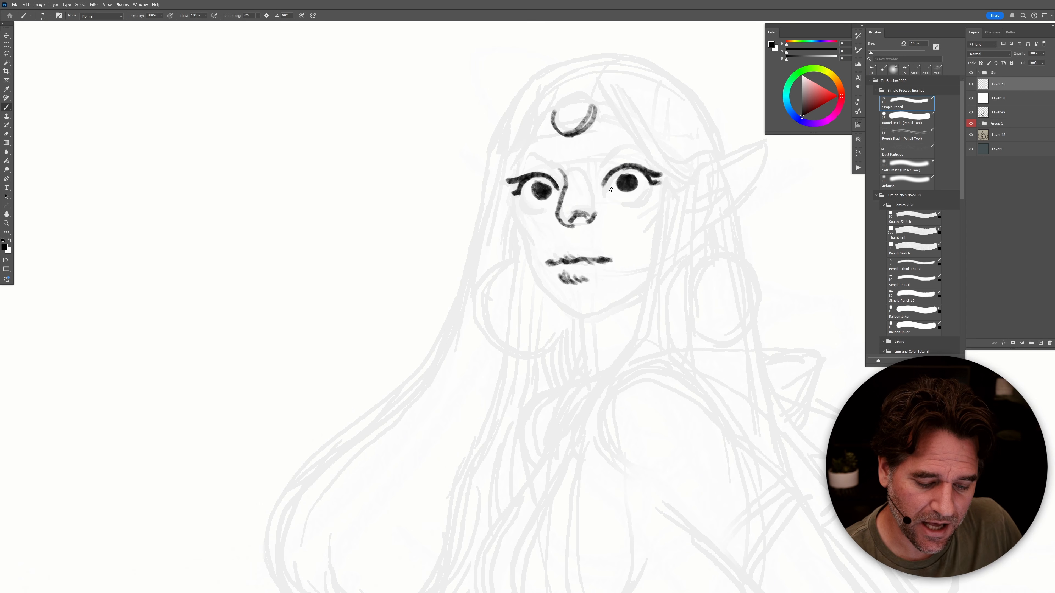
Step: Draw the lower lids and arched eyebrows of both eyes, extending the inner end of one upper lid
left_click_drag(520, 199, 542, 211)
mouse_move(626, 205)
left_mouse_down()
mouse_move(647, 189)
mouse_move(625, 202)
left_mouse_up()
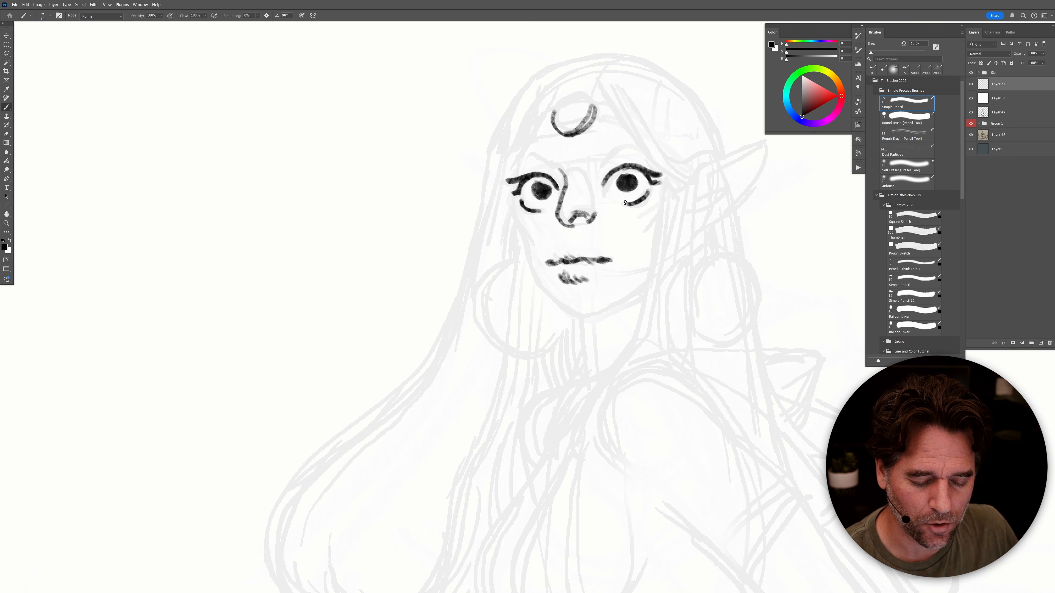
mouse_move(603, 159)
left_mouse_down()
mouse_move(651, 153)
mouse_move(539, 156)
mouse_move(549, 162)
mouse_move(532, 153)
mouse_move(515, 170)
mouse_move(563, 183)
left_mouse_up()
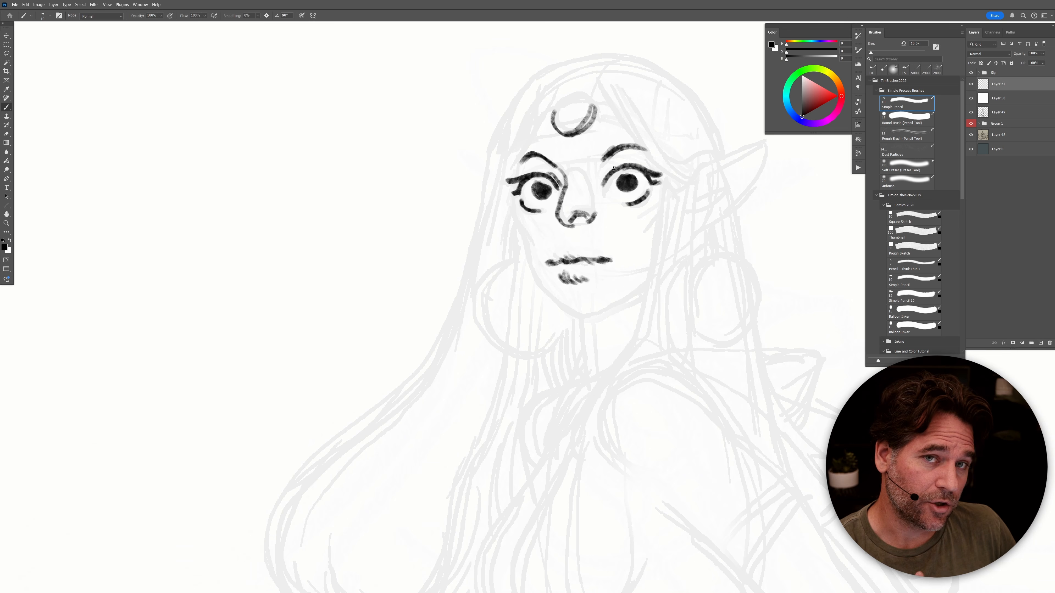
left_click_drag(611, 170, 599, 186)
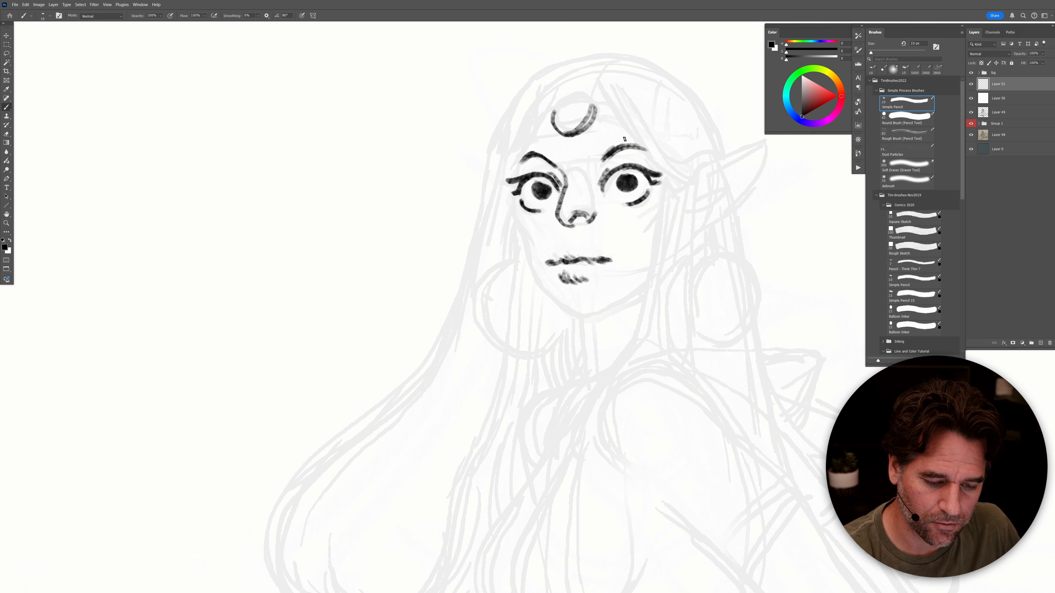
Step: Close the round headband ornament, add short double band lines on either side of it and a small slit mark inside
mouse_move(590, 108)
left_mouse_down()
mouse_move(584, 95)
mouse_move(553, 114)
mouse_move(616, 110)
left_mouse_up()
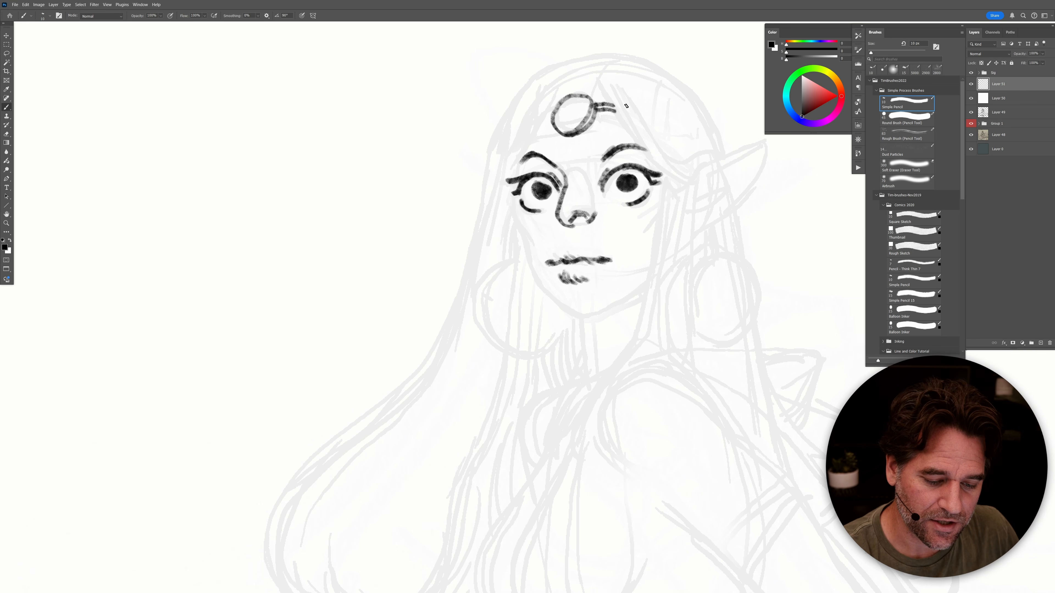
mouse_move(553, 112)
left_mouse_down()
mouse_move(526, 118)
mouse_move(565, 112)
left_mouse_up()
key("ctrl+z")
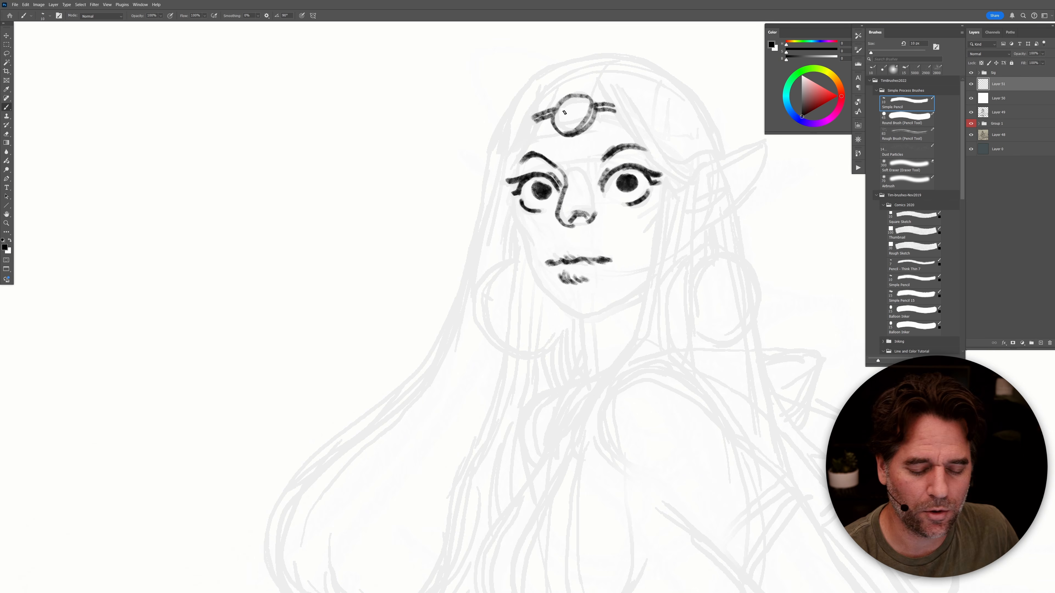
left_click_drag(587, 105, 568, 123)
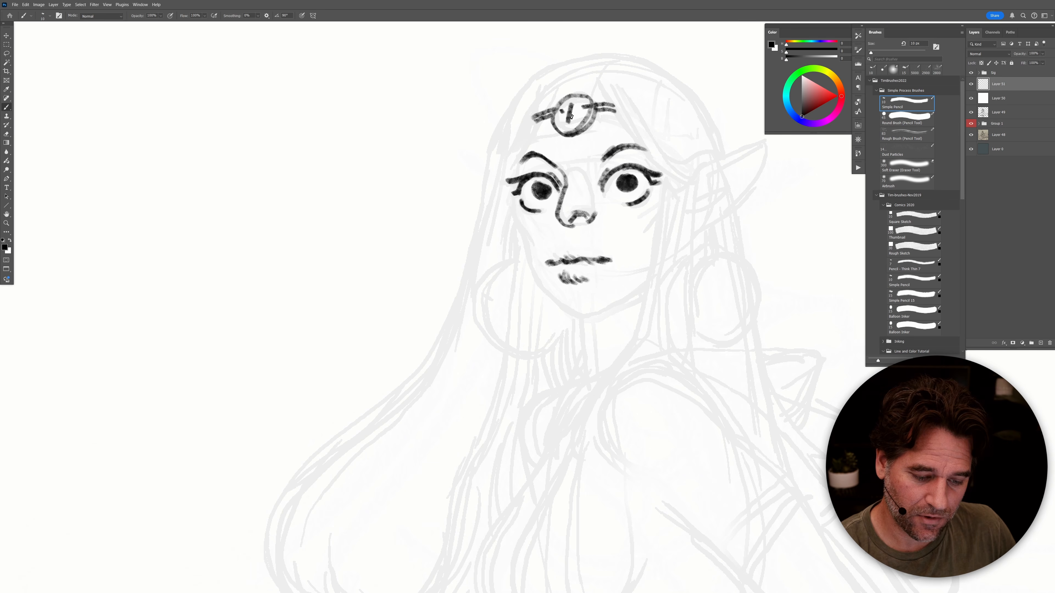
Step: Draw the long outer hair contour from the crown down past the shoulder and around the swelling lower end
mouse_move(569, 62)
left_mouse_down()
mouse_move(503, 126)
mouse_move(455, 305)
mouse_move(401, 390)
mouse_move(319, 467)
mouse_move(282, 531)
mouse_move(281, 556)
left_mouse_up()
left_click_drag(499, 435, 530, 431)
key("ctrl+z")
left_click_drag(626, 50, 557, 83)
key("ctrl+z")
mouse_move(638, 51)
left_mouse_down()
mouse_move(566, 74)
mouse_move(538, 105)
mouse_move(463, 347)
mouse_move(336, 469)
mouse_move(313, 503)
mouse_move(304, 565)
left_mouse_up()
left_click_drag(733, 378, 690, 266)
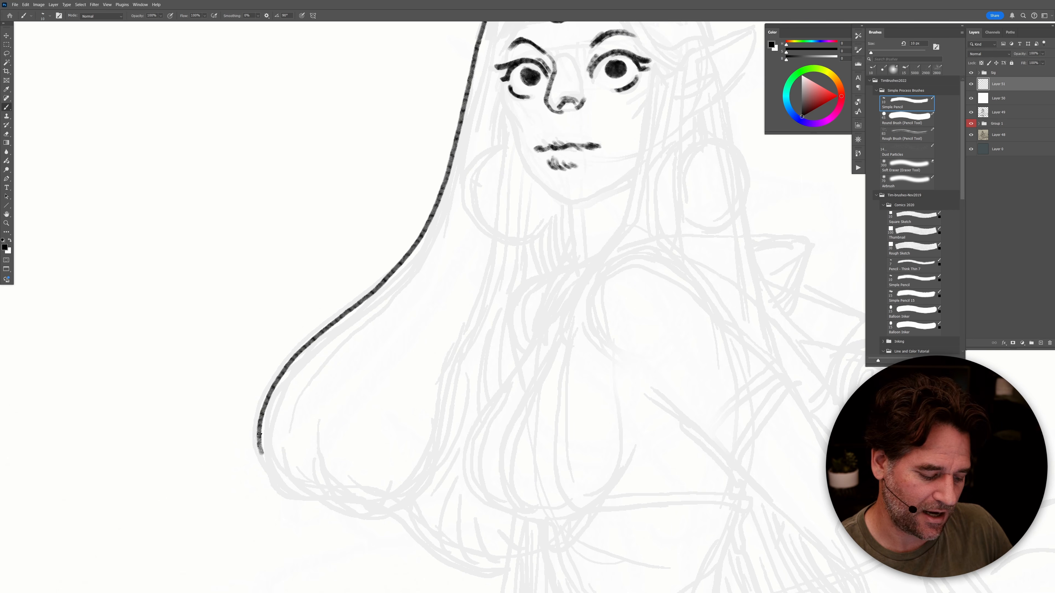
mouse_move(259, 431)
left_mouse_down()
mouse_move(270, 469)
mouse_move(309, 498)
left_mouse_up()
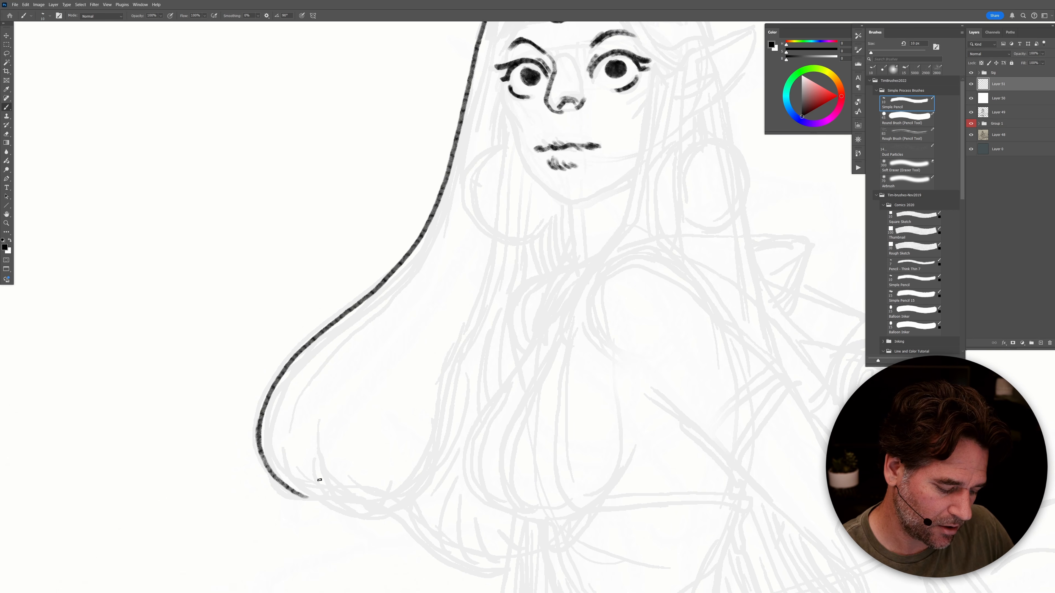
Step: Add curved, overlapping strand tips along the lower end of the hair mass and close its rounded underside
mouse_move(263, 428)
left_mouse_down()
mouse_move(282, 480)
mouse_move(312, 496)
left_mouse_up()
mouse_move(272, 427)
left_mouse_down()
mouse_move(284, 469)
mouse_move(329, 503)
left_mouse_up()
key("ctrl+z")
mouse_move(270, 431)
left_mouse_down()
mouse_move(286, 469)
mouse_move(337, 483)
left_mouse_up()
mouse_move(299, 436)
left_mouse_down()
mouse_move(319, 497)
mouse_move(347, 510)
left_mouse_up()
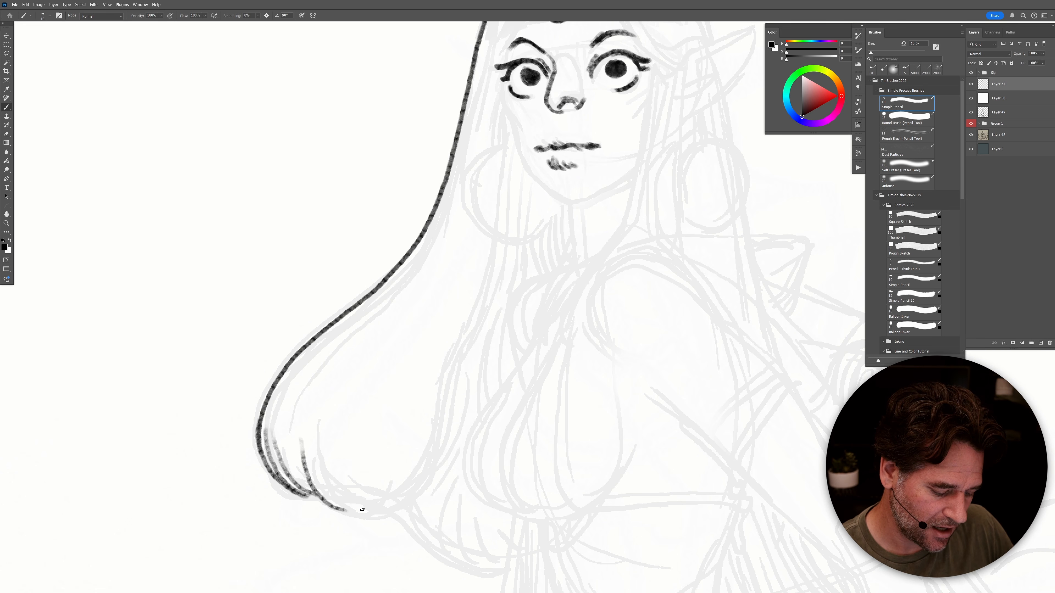
mouse_move(303, 449)
left_mouse_down()
mouse_move(322, 488)
mouse_move(382, 516)
left_mouse_up()
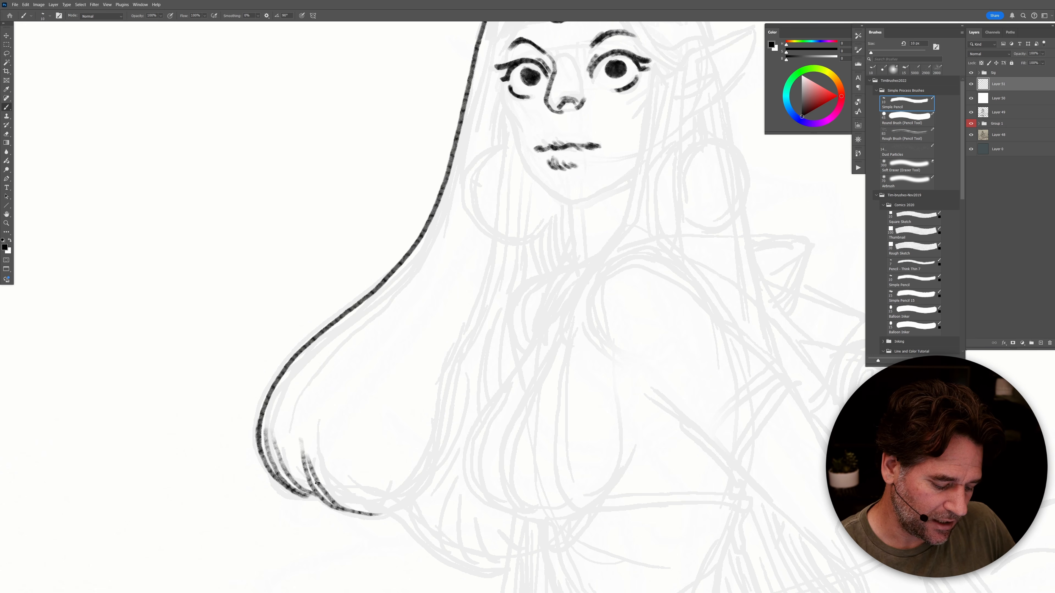
key("ctrl+z")
mouse_move(309, 454)
left_mouse_down()
mouse_move(334, 504)
mouse_move(354, 514)
mouse_move(408, 510)
mouse_move(422, 495)
left_mouse_up()
Step: Draw the double-edged hoop earring beside the cheek and the face contour from temple to chin and jaw
mouse_move(509, 145)
left_mouse_down()
mouse_move(468, 167)
mouse_move(462, 200)
mouse_move(477, 227)
mouse_move(493, 232)
left_mouse_up()
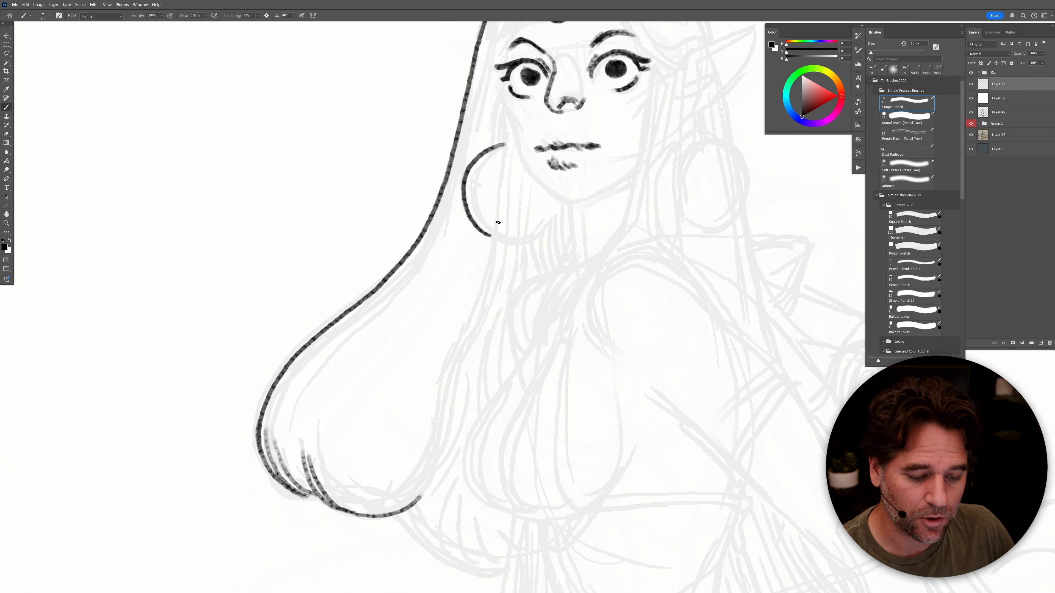
mouse_move(505, 145)
left_mouse_down()
mouse_move(468, 181)
mouse_move(485, 231)
left_mouse_up()
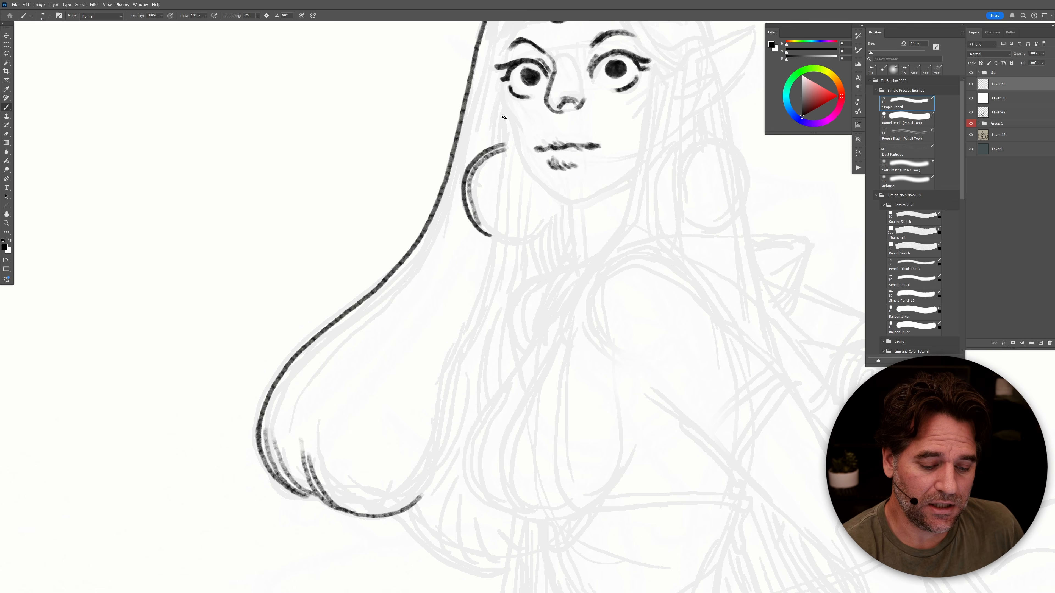
mouse_move(502, 82)
left_mouse_down()
mouse_move(523, 170)
mouse_move(563, 205)
left_mouse_up()
key("ctrl+z")
left_click_drag(502, 82, 511, 120)
key("ctrl+z")
mouse_move(501, 85)
left_mouse_down()
mouse_move(520, 161)
mouse_move(570, 207)
left_mouse_up()
mouse_move(620, 317)
left_mouse_down()
mouse_move(617, 372)
mouse_move(624, 358)
left_mouse_up()
key("ctrl+z")
mouse_move(496, 137)
left_mouse_down()
mouse_move(516, 211)
mouse_move(557, 251)
left_mouse_up()
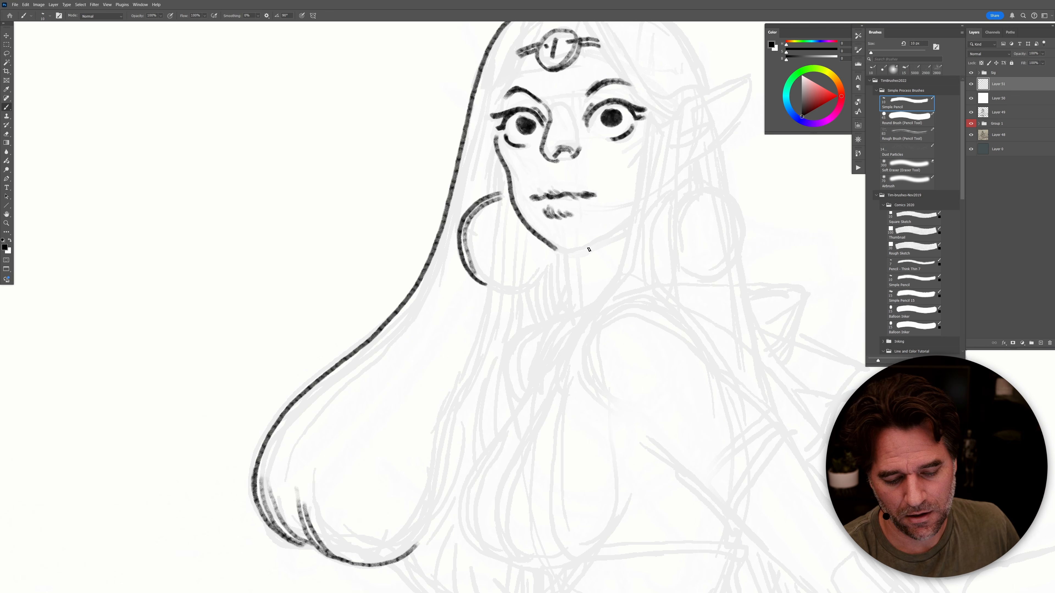
mouse_move(550, 246)
left_mouse_down()
mouse_move(581, 253)
mouse_move(630, 225)
left_mouse_up()
key("ctrl+z")
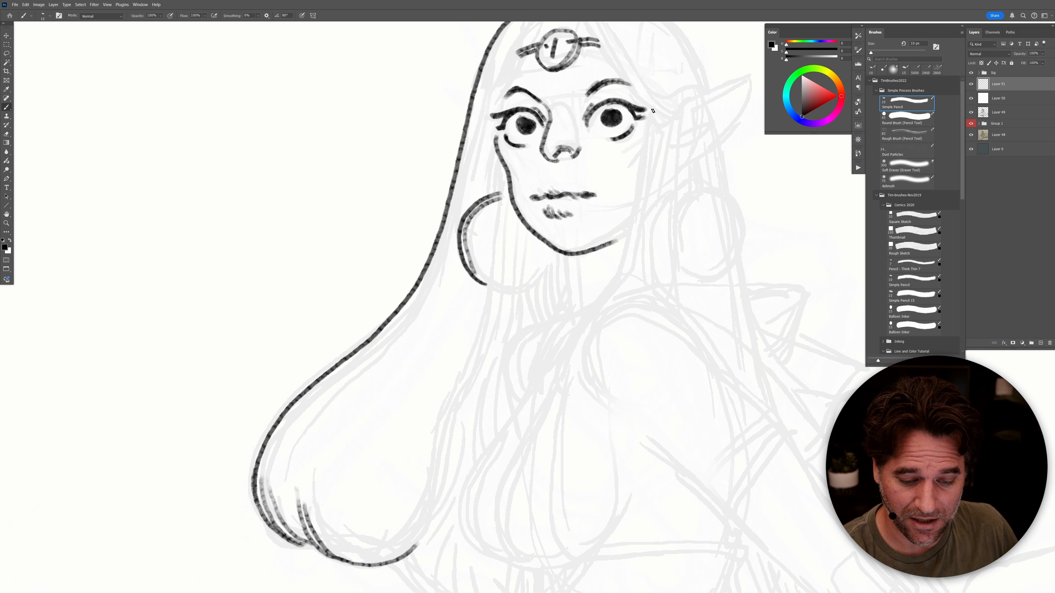
Step: Draw the long hair locks framing the face and neck, and the inner edge of the large hair mass
mouse_move(649, 115)
left_mouse_down()
mouse_move(623, 251)
mouse_move(551, 356)
mouse_move(545, 382)
left_mouse_up()
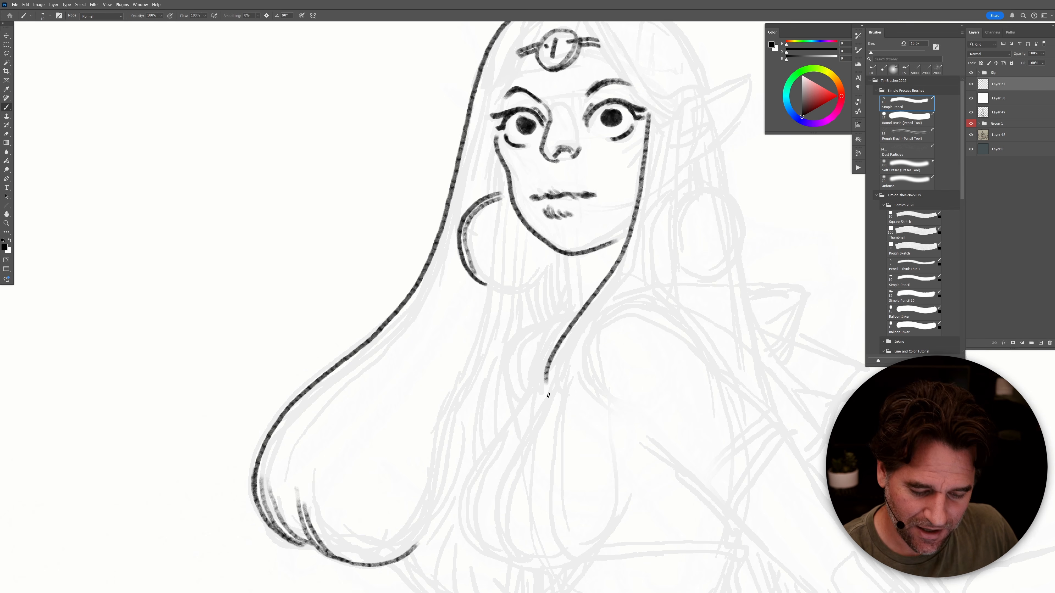
left_click_drag(504, 164, 485, 305)
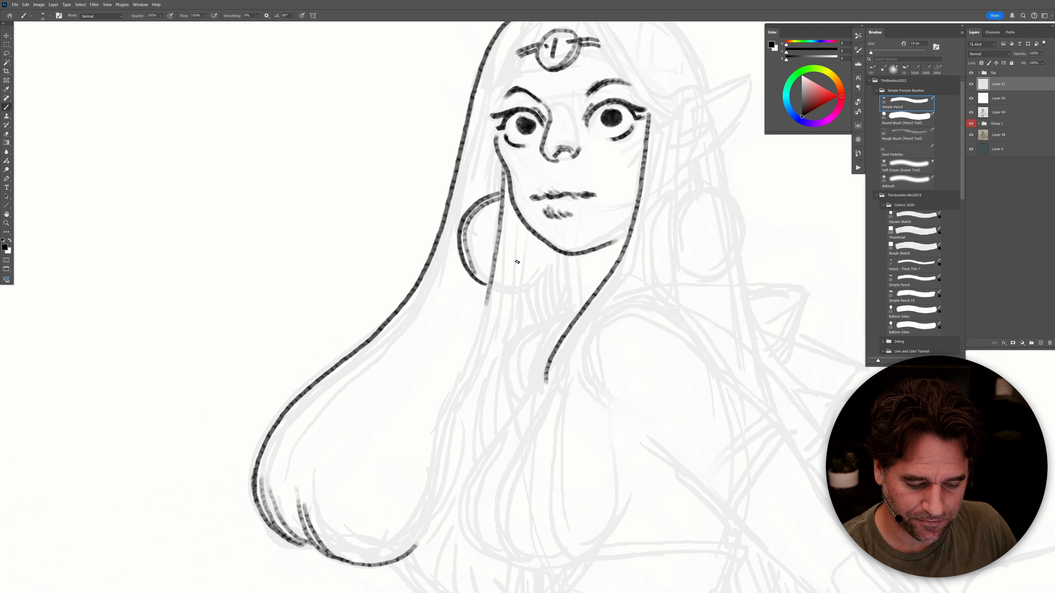
mouse_move(529, 229)
left_mouse_down()
mouse_move(512, 325)
mouse_move(477, 354)
mouse_move(457, 398)
mouse_move(484, 325)
mouse_move(401, 545)
left_mouse_up()
key("ctrl+z")
mouse_move(428, 476)
left_mouse_down()
mouse_move(406, 546)
mouse_move(386, 557)
left_mouse_up()
Step: Add short curved strands inside the lower hair mass and a light strand beside the temple
mouse_move(347, 428)
left_mouse_down()
mouse_move(335, 494)
mouse_move(345, 532)
mouse_move(369, 555)
mouse_move(390, 564)
left_mouse_up()
key("ctrl+z")
mouse_move(335, 466)
left_mouse_down()
mouse_move(331, 518)
mouse_move(354, 554)
mouse_move(378, 562)
left_mouse_up()
mouse_move(352, 424)
left_mouse_down()
mouse_move(321, 464)
mouse_move(327, 486)
mouse_move(379, 502)
left_mouse_up()
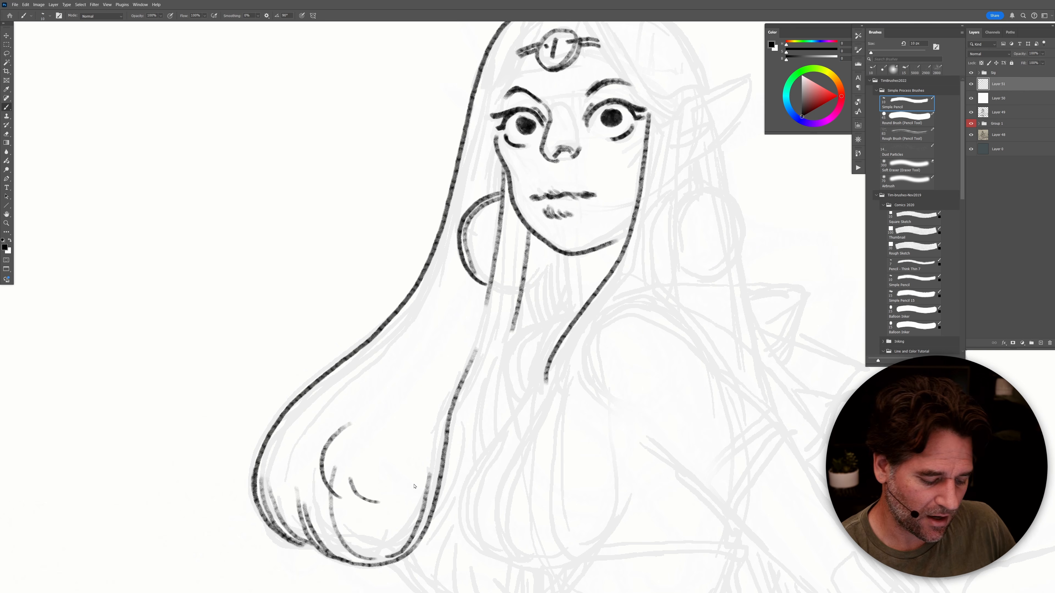
mouse_move(295, 415)
left_mouse_down()
mouse_move(279, 430)
mouse_move(268, 493)
mouse_move(291, 498)
mouse_move(271, 487)
mouse_move(266, 497)
left_mouse_up()
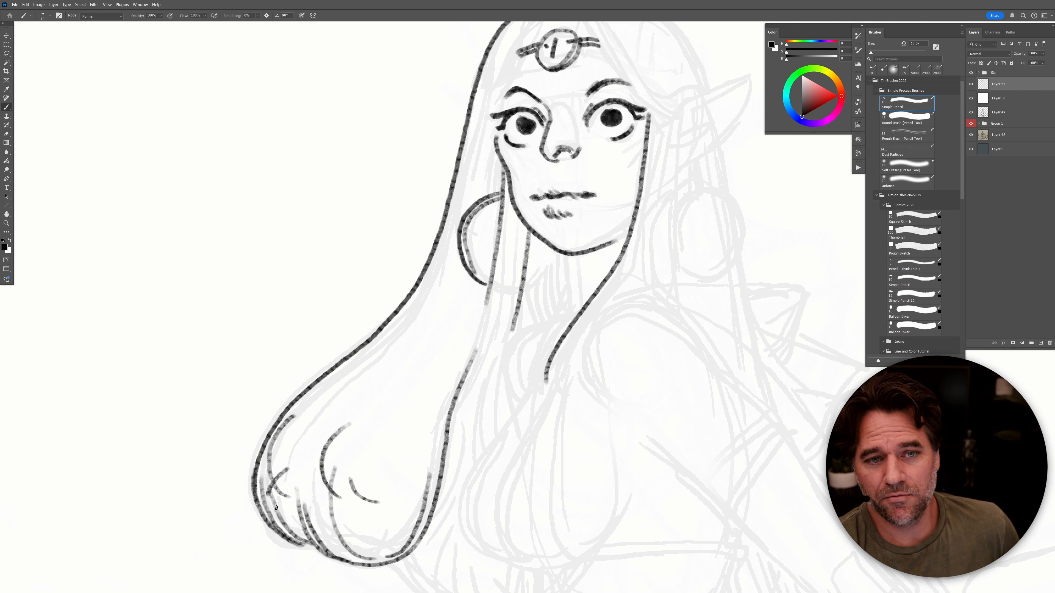
left_click_drag(342, 440, 341, 402)
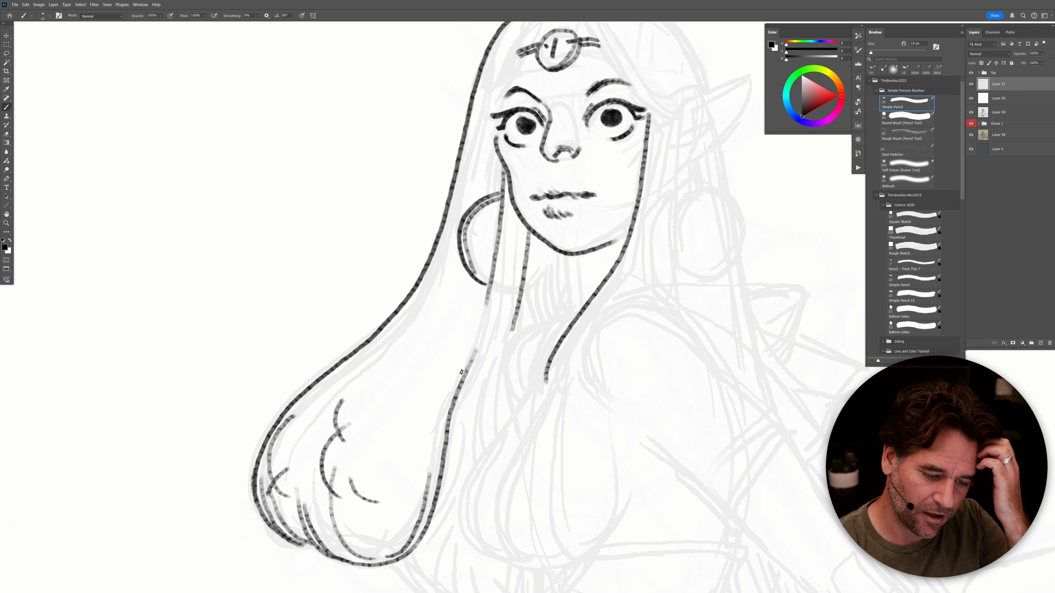
left_click_drag(507, 31, 472, 192)
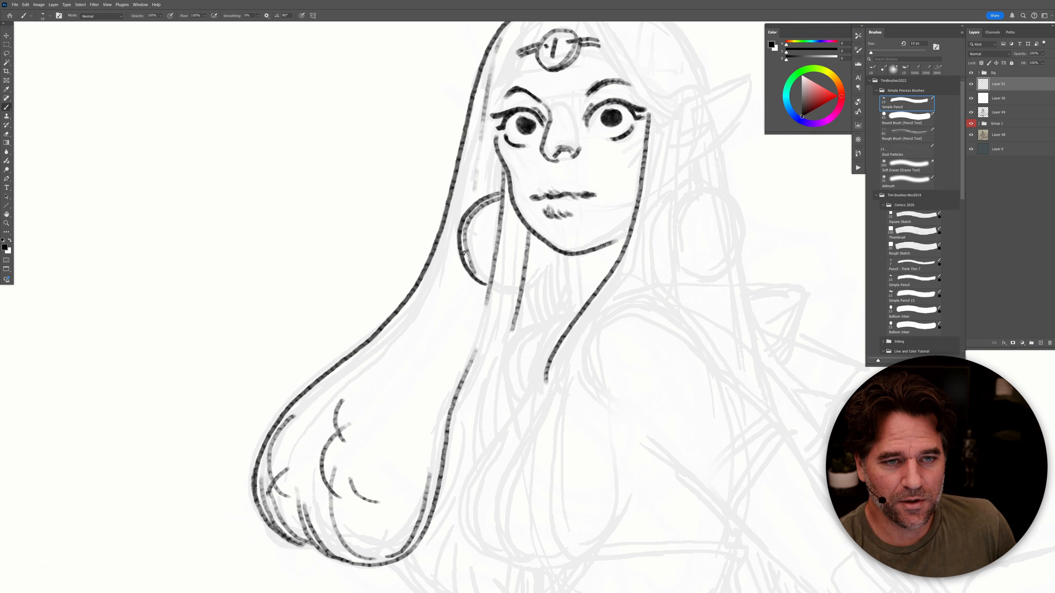
Step: Draw the hair parting sweeping from the crown across the headband and forehead toward the pointed ear
left_click_drag(558, 335, 569, 435)
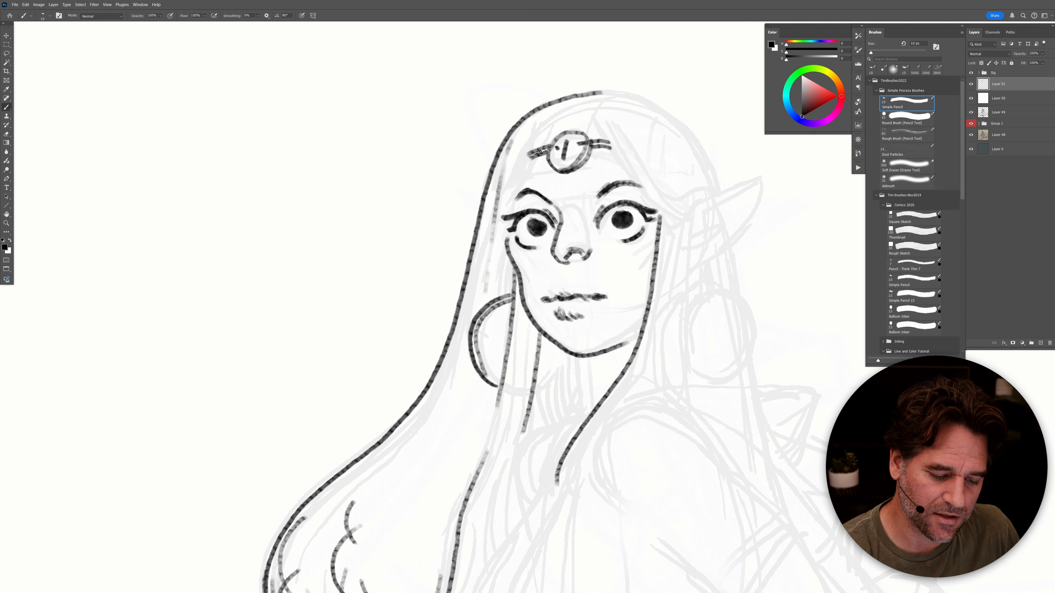
left_click_drag(590, 110, 636, 180)
left_click_drag(604, 127, 677, 226)
key("ctrl+z")
mouse_move(608, 135)
left_mouse_down()
mouse_move(659, 214)
mouse_move(670, 223)
mouse_move(703, 200)
left_mouse_up()
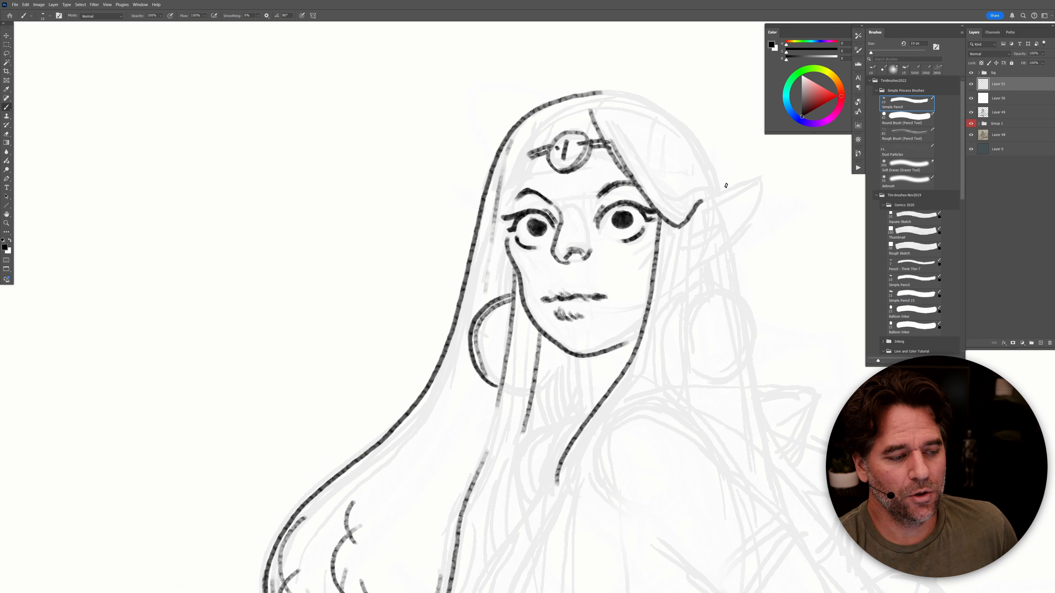
Step: Outline the pointed ear with its inner fold and draw the thin hair strands hanging on both sides of the face
mouse_move(704, 201)
left_mouse_down()
mouse_move(759, 177)
mouse_move(748, 222)
mouse_move(686, 270)
left_mouse_up()
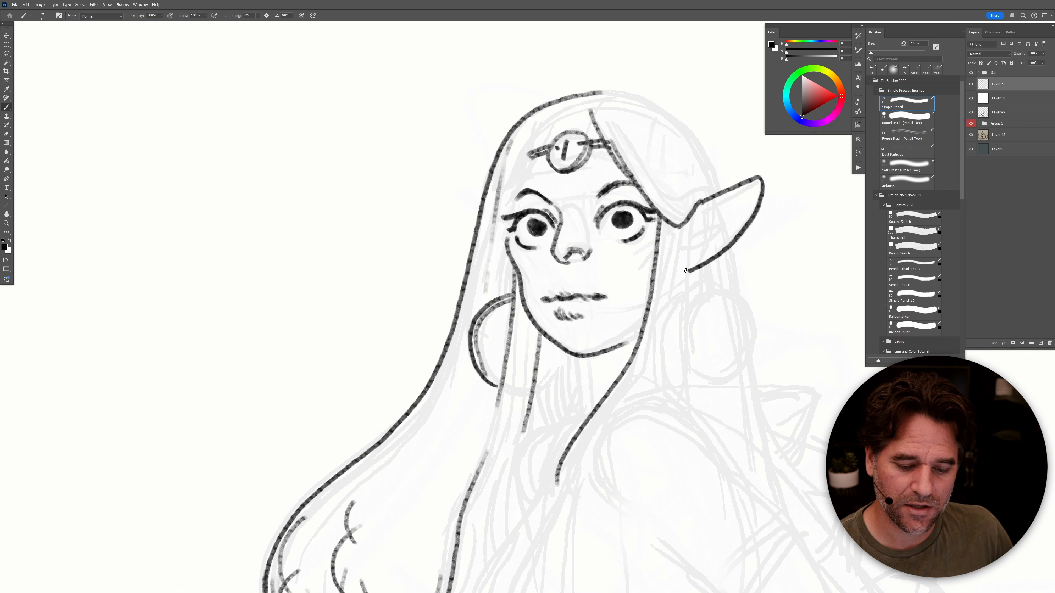
mouse_move(754, 185)
left_mouse_down()
mouse_move(690, 234)
mouse_move(713, 234)
mouse_move(681, 249)
mouse_move(685, 239)
mouse_move(683, 408)
left_mouse_up()
left_click_drag(663, 221, 667, 391)
mouse_move(665, 346)
left_mouse_down()
mouse_move(659, 385)
mouse_move(624, 401)
left_mouse_up()
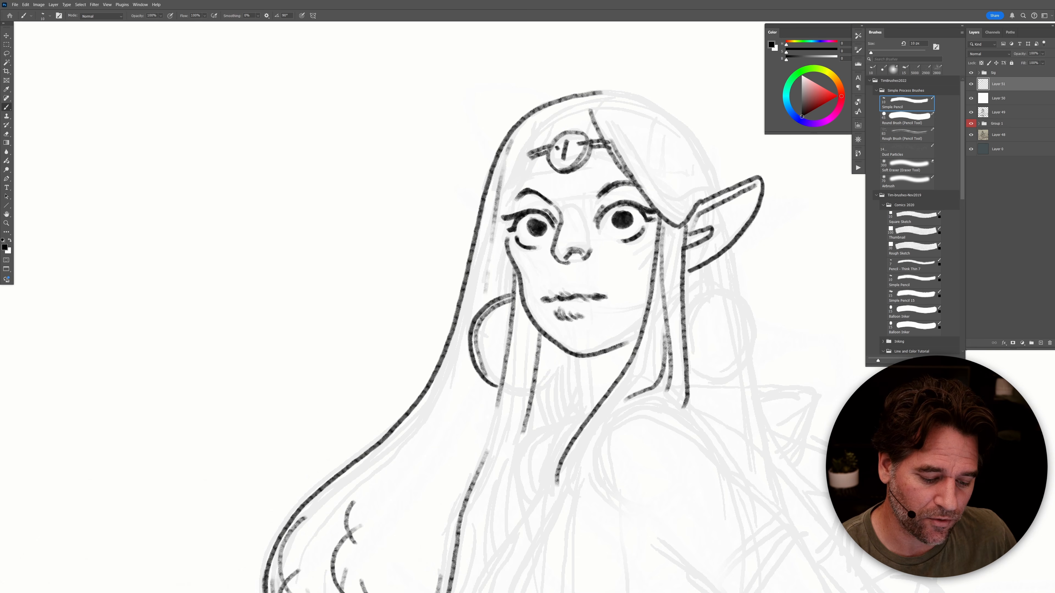
left_click_drag(503, 244, 493, 306)
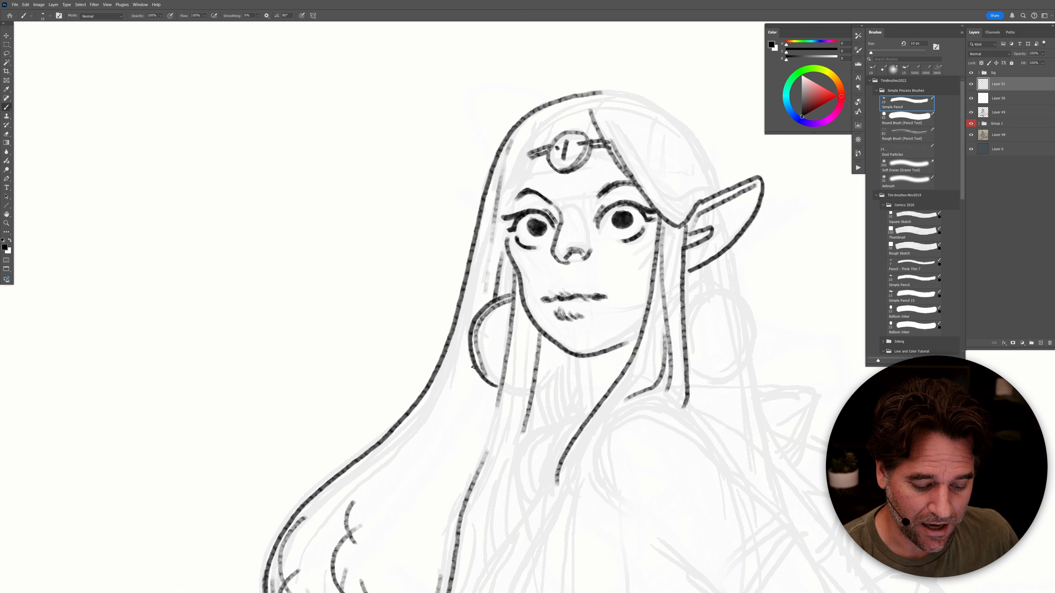
left_click_drag(480, 376, 431, 523)
left_click_drag(597, 397, 649, 367)
key("ctrl+z")
key("ctrl+z")
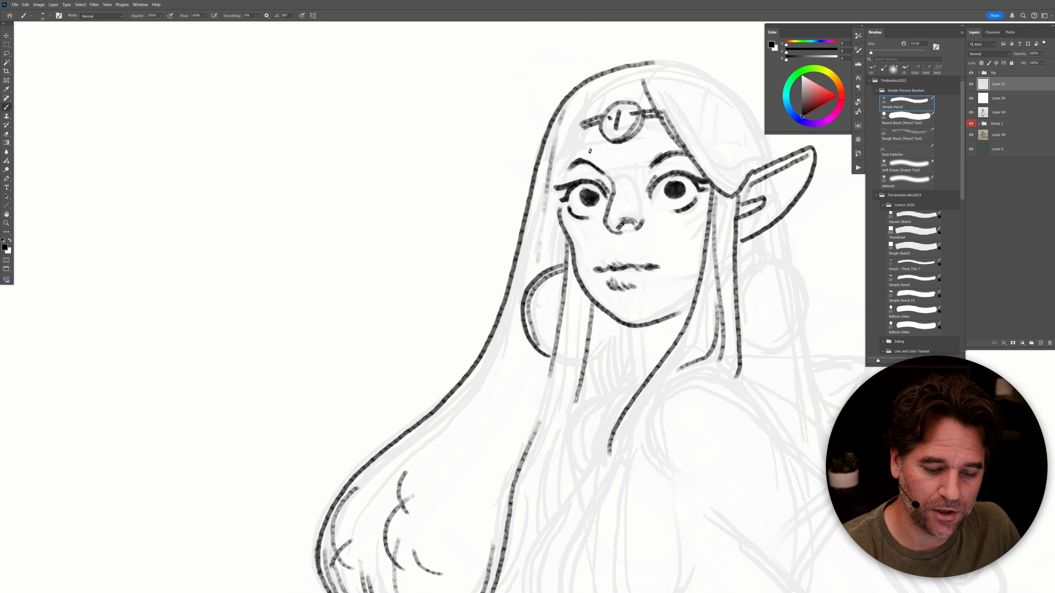
Step: Add a second parting strand above the ear, the hair edge behind it and the round hoop earring below
mouse_move(670, 86)
left_mouse_down()
mouse_move(723, 169)
mouse_move(739, 179)
mouse_move(749, 156)
left_mouse_up()
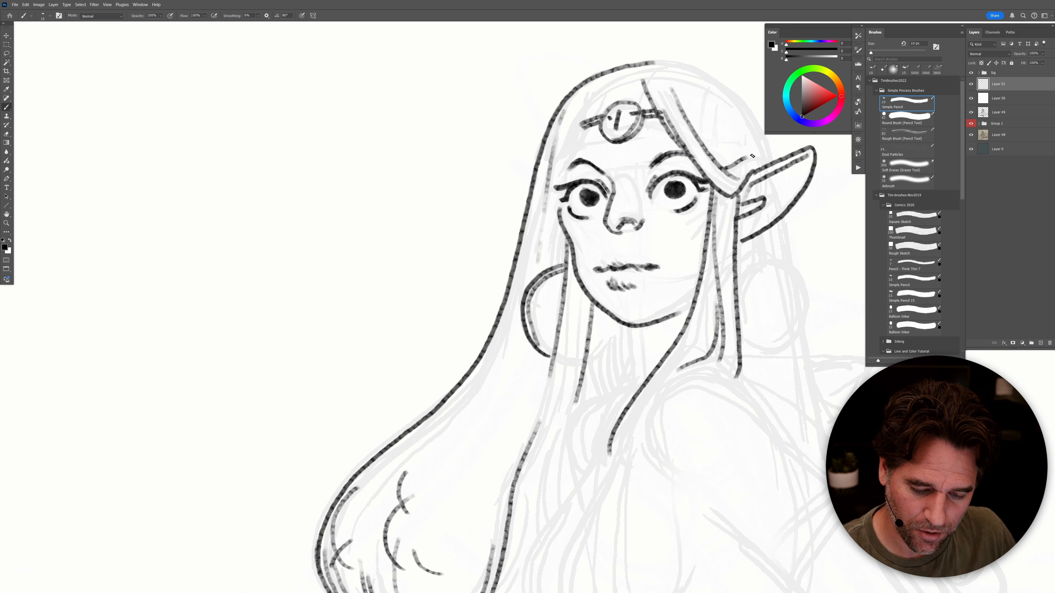
mouse_move(781, 216)
left_mouse_down()
mouse_move(791, 268)
mouse_move(754, 266)
mouse_move(789, 266)
mouse_move(808, 296)
mouse_move(801, 330)
mouse_move(778, 349)
mouse_move(751, 345)
mouse_move(744, 329)
left_mouse_up()
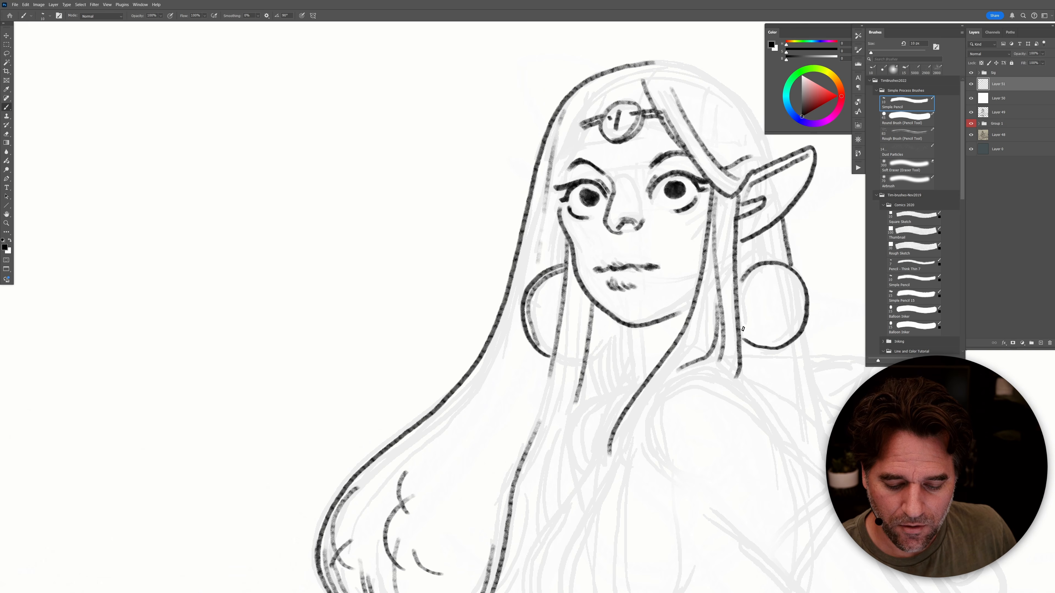
left_click_drag(767, 269, 743, 297)
key("ctrl+z")
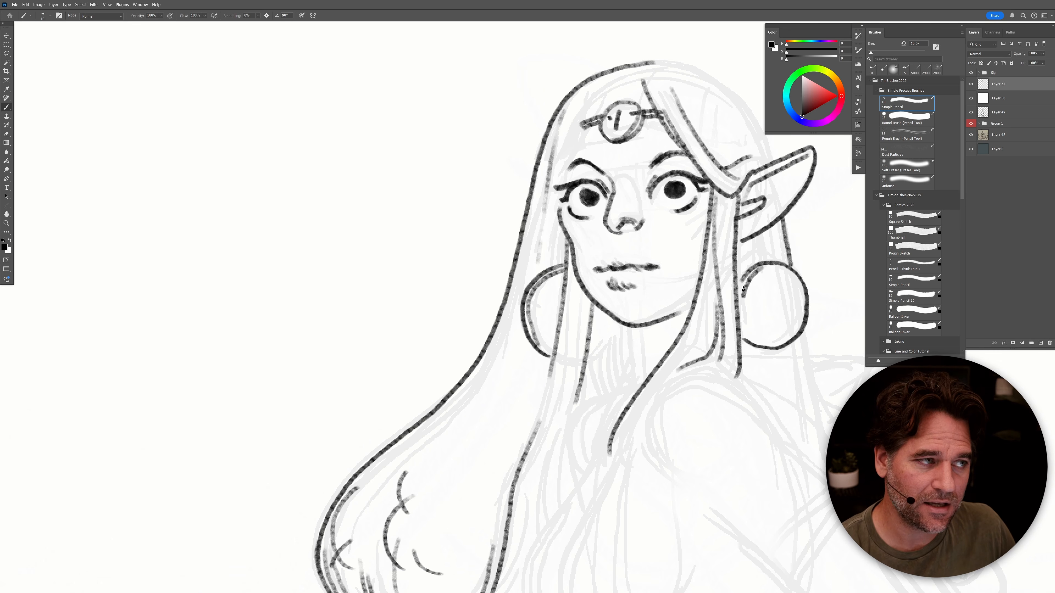
Step: Draw hair strands curving from the crown past the headband and down along the far temple
mouse_move(680, 238)
left_mouse_down()
mouse_move(635, 268)
mouse_move(599, 321)
left_mouse_up()
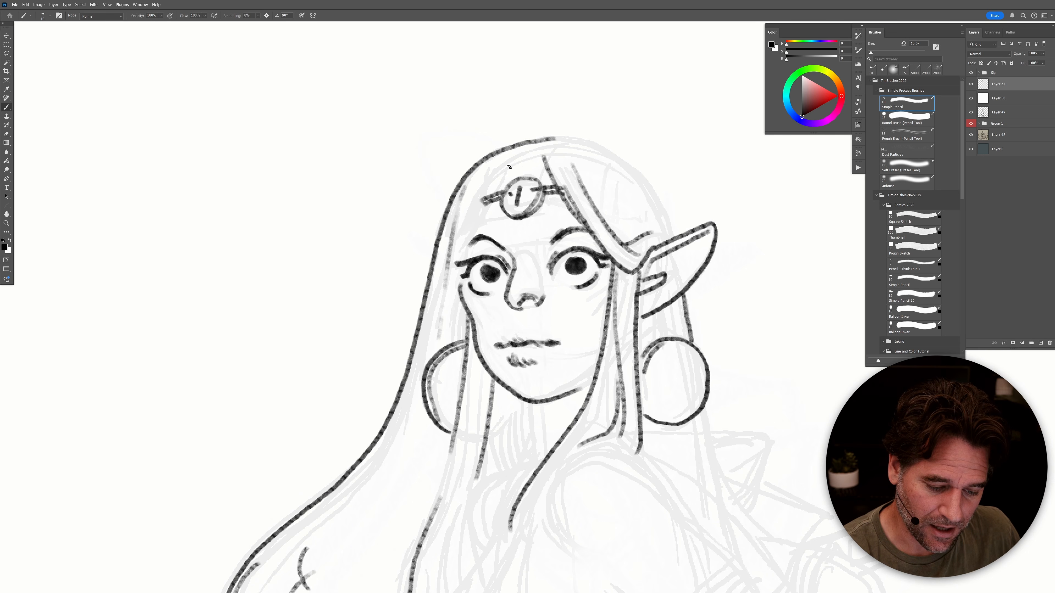
left_click_drag(512, 166, 464, 242)
mouse_move(482, 175)
left_mouse_down()
mouse_move(462, 207)
mouse_move(443, 324)
left_mouse_up()
left_click_drag(454, 283, 444, 341)
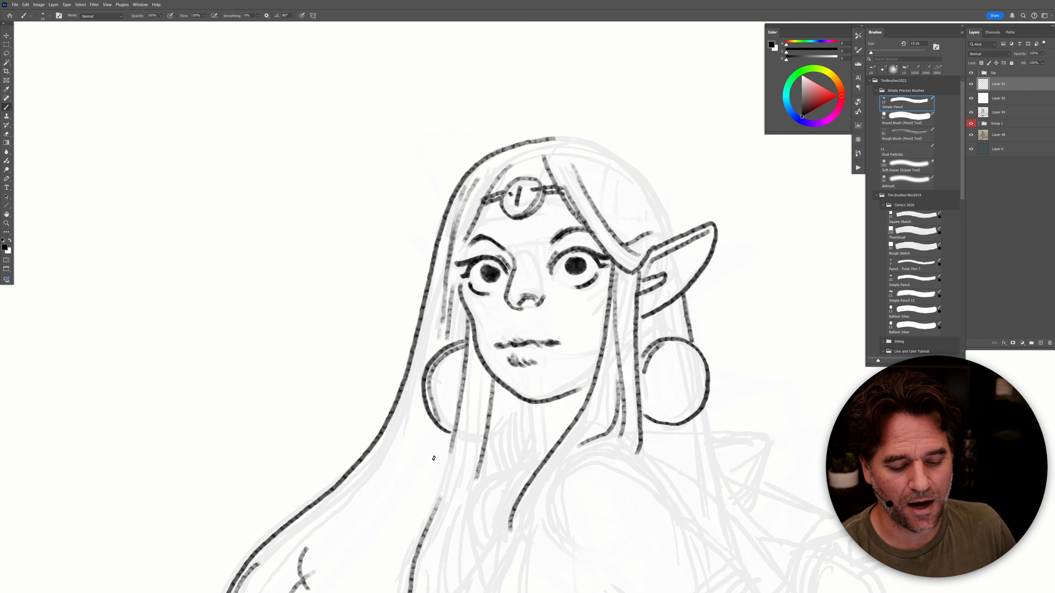
Step: Undo the last strands at the far temple and redraw the hair edge sweeping from the crown past the headband
key("ctrl+z")
key("ctrl+z")
key("ctrl+z")
key("ctrl+z")
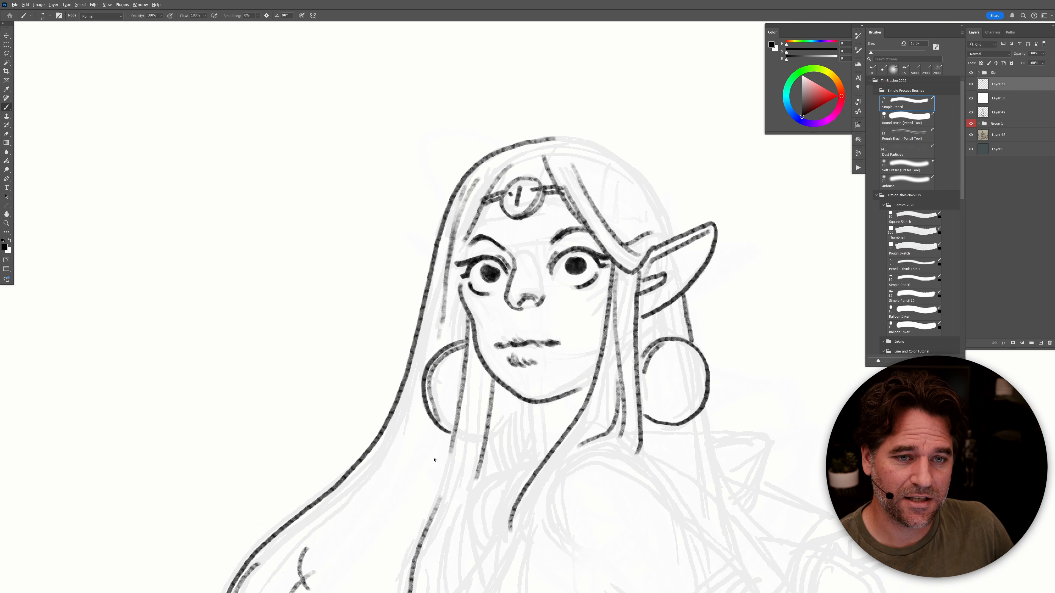
key("ctrl+shift+z")
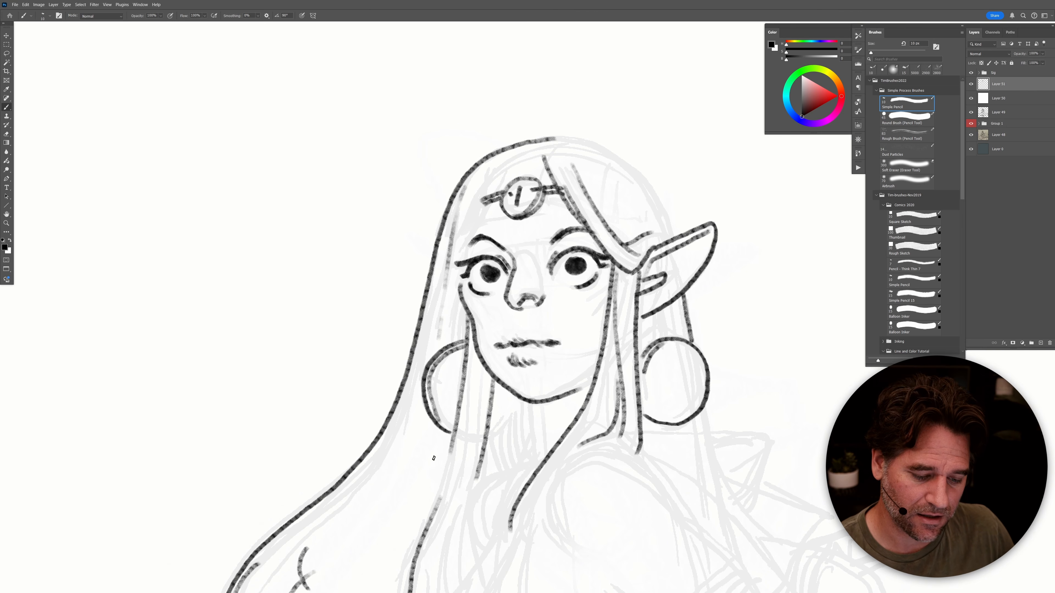
left_click_drag(516, 161, 460, 251)
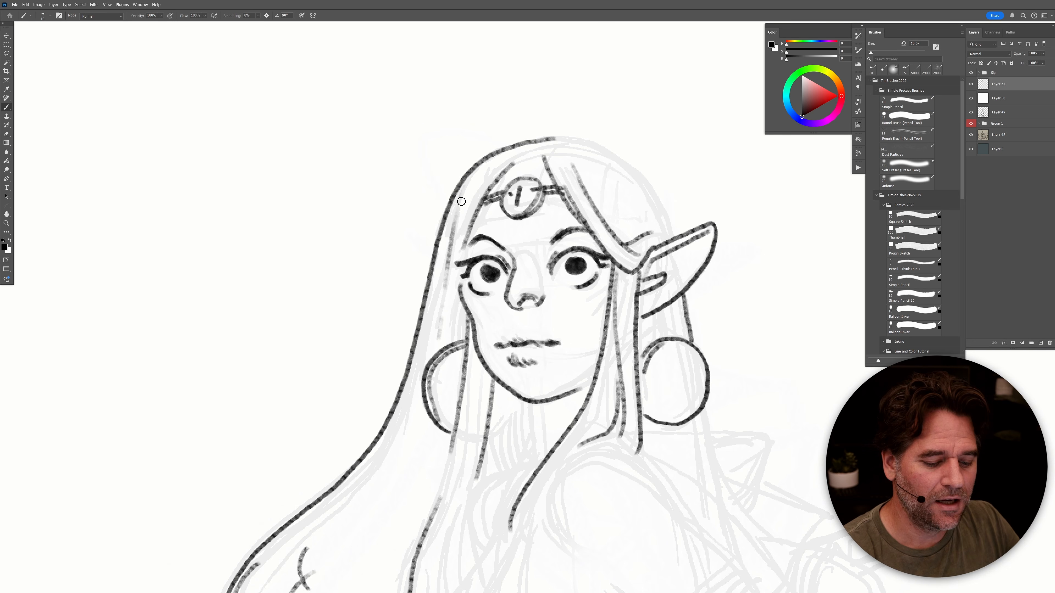
left_click_drag(442, 314, 438, 335)
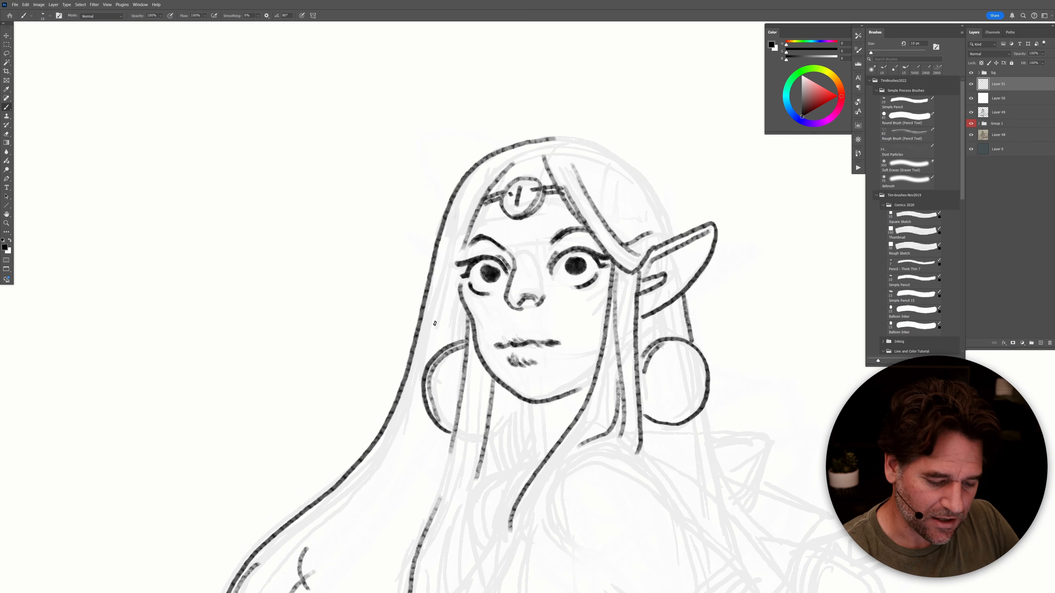
Step: Draw a long thin strand from the crown down to the far hoop earring, with short strands just above the hoop
mouse_move(481, 170)
left_mouse_down()
mouse_move(455, 220)
mouse_move(438, 355)
left_mouse_up()
left_click_drag(454, 281, 442, 350)
key("ctrl+z")
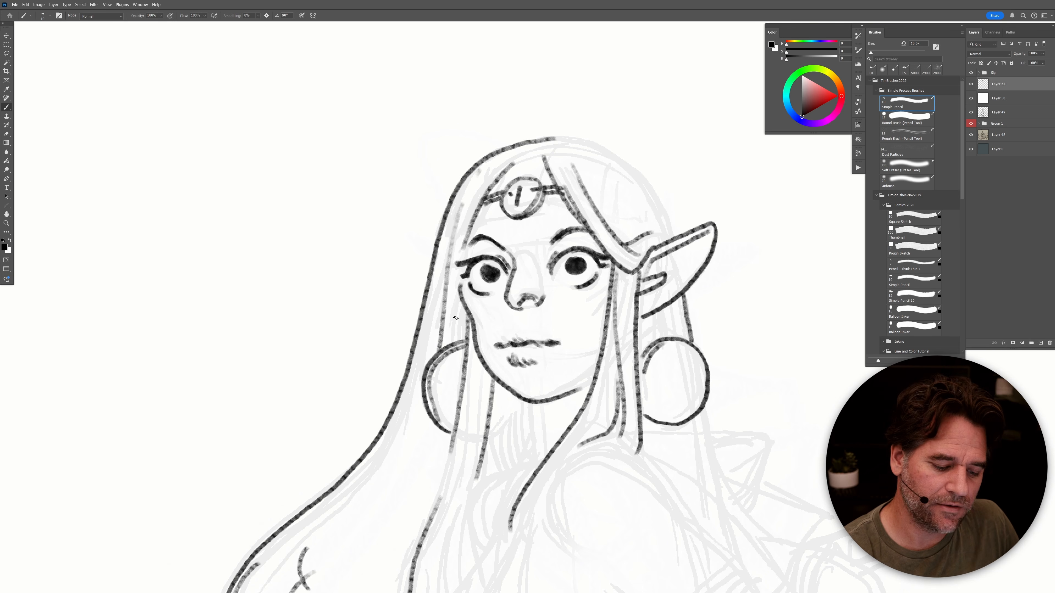
left_click_drag(457, 298, 459, 348)
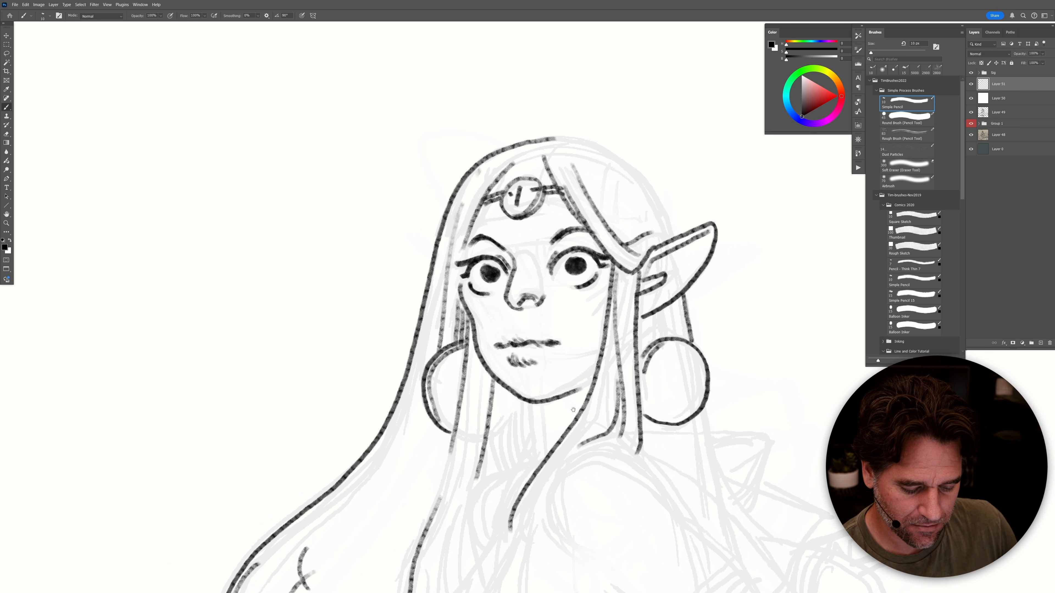
Step: Finish the lower curve of the far hoop earring where it passes behind the hanging hair strands
left_click_drag(570, 407, 583, 361)
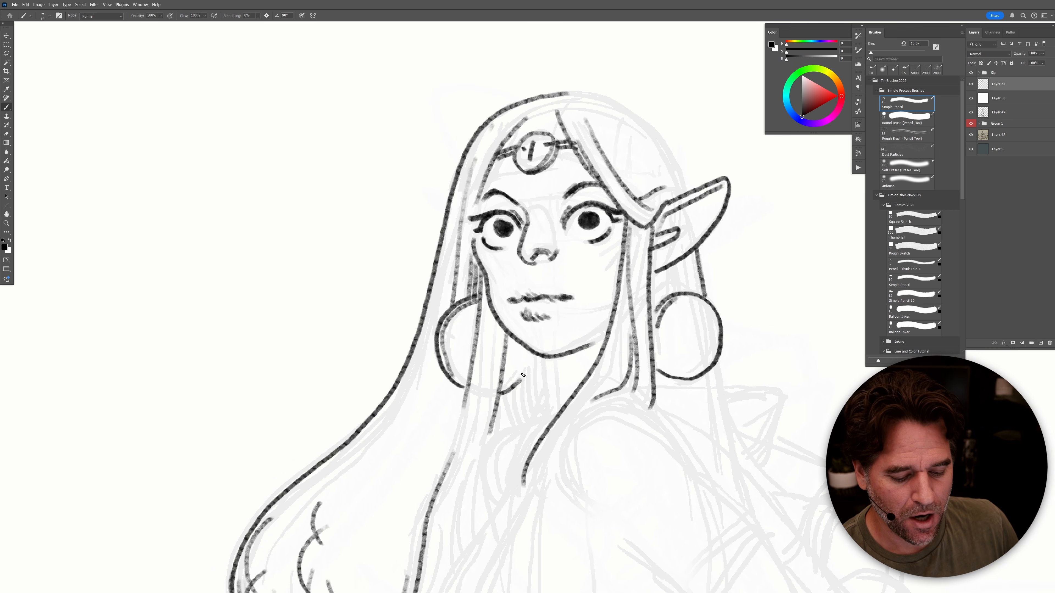
left_click_drag(523, 371, 498, 394)
left_click_drag(441, 350, 466, 386)
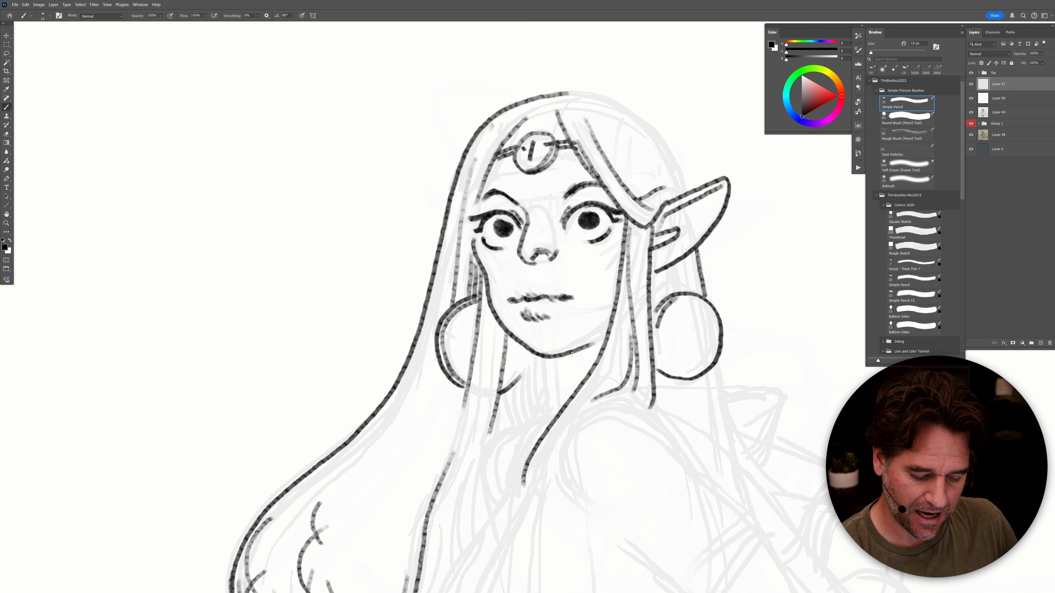
Step: Draw the neck lines under the chin and the far shoulder contour curving down from the base of the neck
left_click_drag(547, 358, 555, 414)
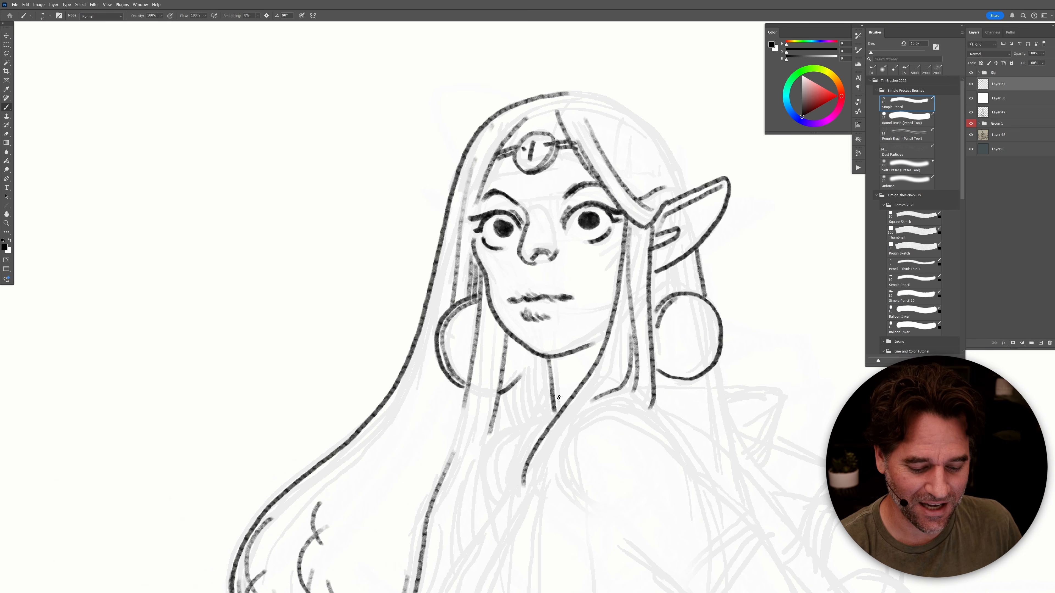
mouse_move(540, 361)
left_mouse_down()
mouse_move(544, 402)
mouse_move(512, 483)
left_mouse_up()
mouse_move(540, 420)
left_mouse_down()
mouse_move(484, 447)
mouse_move(490, 515)
left_mouse_up()
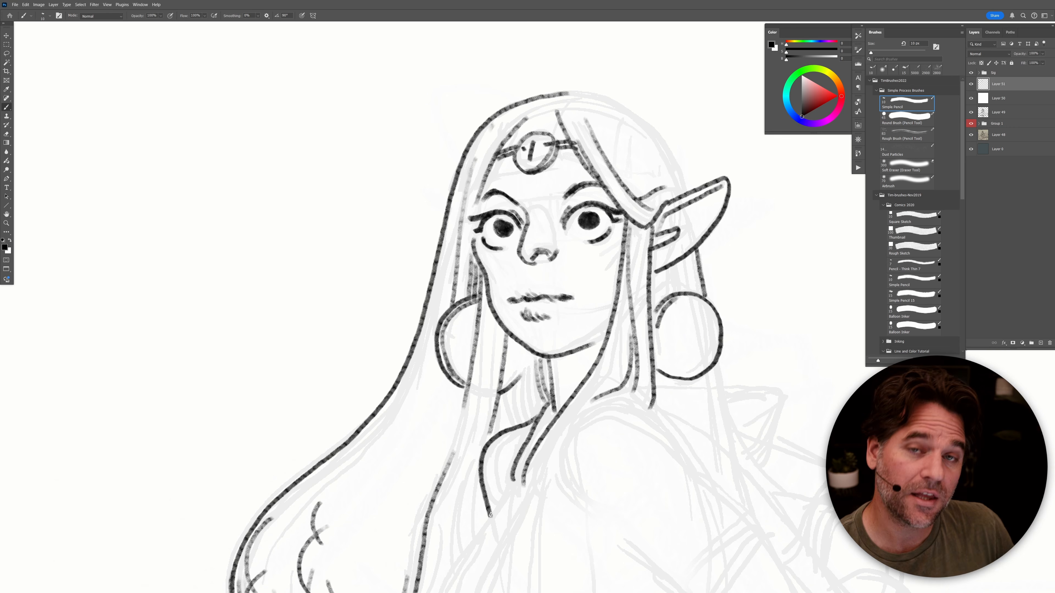
key("ctrl+z")
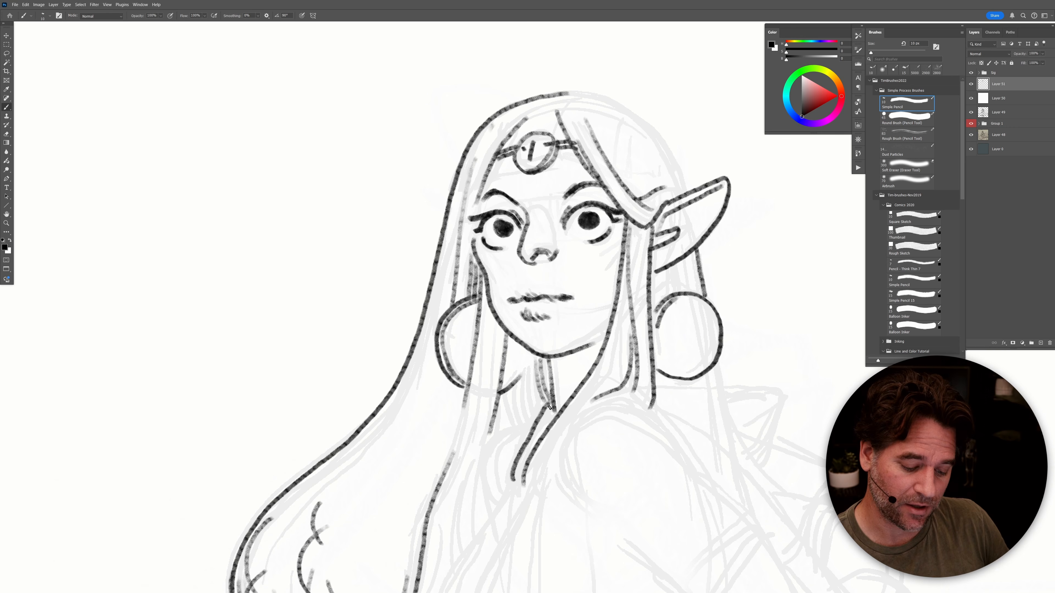
mouse_move(539, 417)
left_mouse_down()
mouse_move(489, 448)
mouse_move(487, 522)
left_mouse_up()
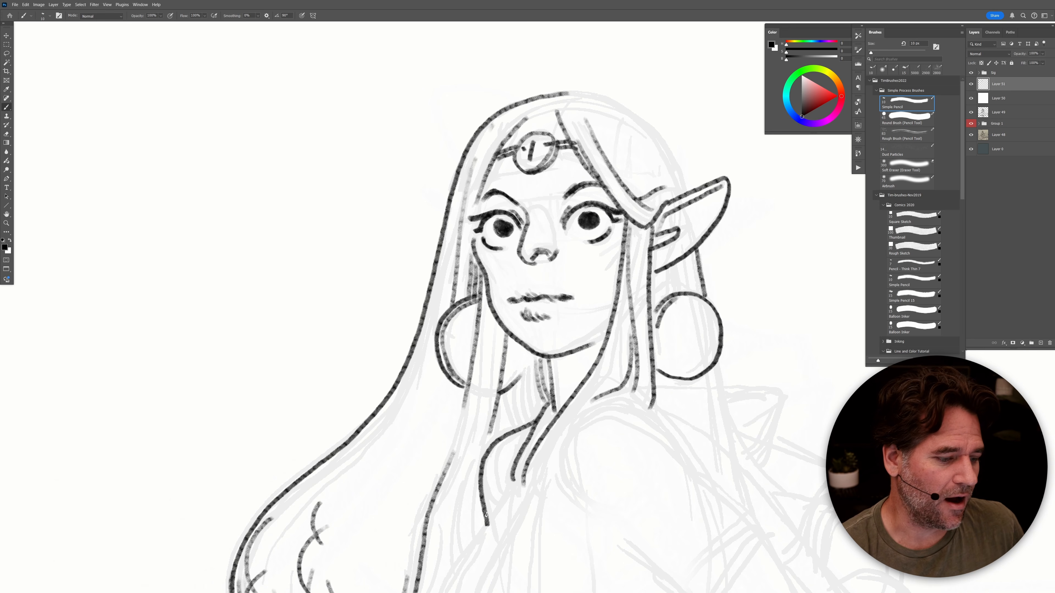
Step: Draw long strands falling past the far earring to the chest and fill the gap beside the neck with short curved strokes
left_click_drag(550, 406, 647, 308)
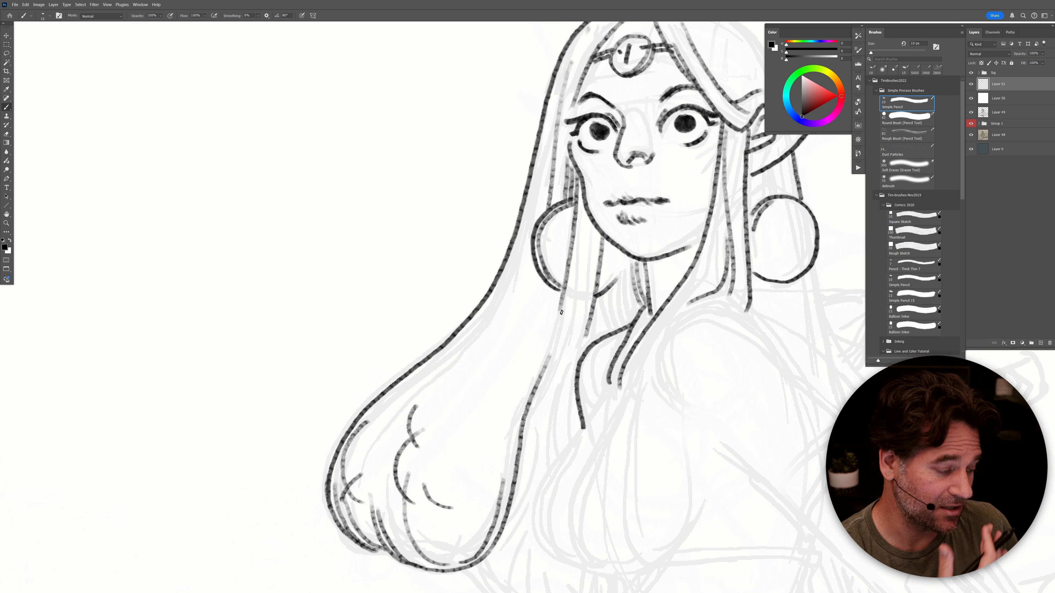
mouse_move(577, 208)
left_mouse_down()
mouse_move(559, 357)
mouse_move(530, 424)
left_mouse_up()
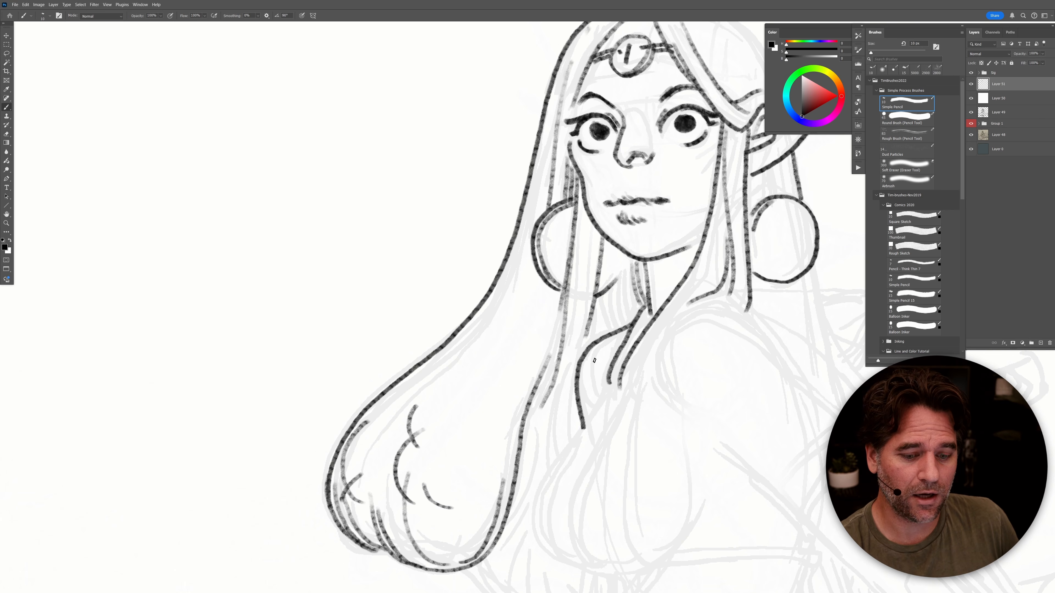
mouse_move(601, 294)
left_mouse_down()
mouse_move(596, 336)
mouse_move(623, 327)
mouse_move(609, 318)
left_mouse_up()
mouse_move(625, 273)
left_mouse_down()
mouse_move(621, 320)
mouse_move(592, 332)
mouse_move(595, 321)
mouse_move(582, 341)
left_mouse_up()
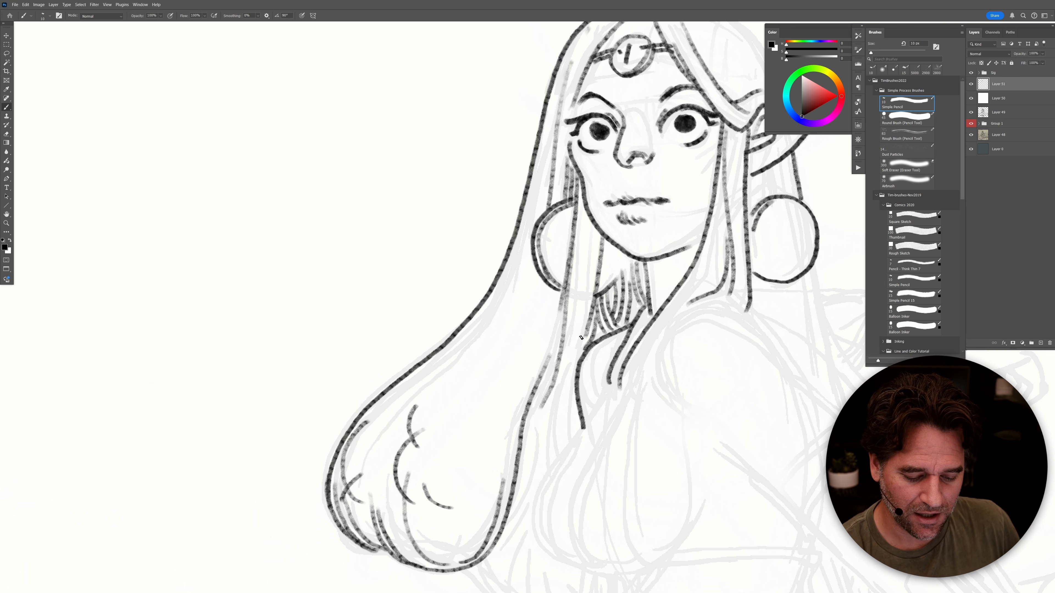
mouse_move(581, 264)
left_mouse_down()
mouse_move(572, 354)
mouse_move(539, 439)
left_mouse_up()
mouse_move(572, 383)
left_mouse_down()
mouse_move(557, 448)
mouse_move(562, 440)
left_mouse_up()
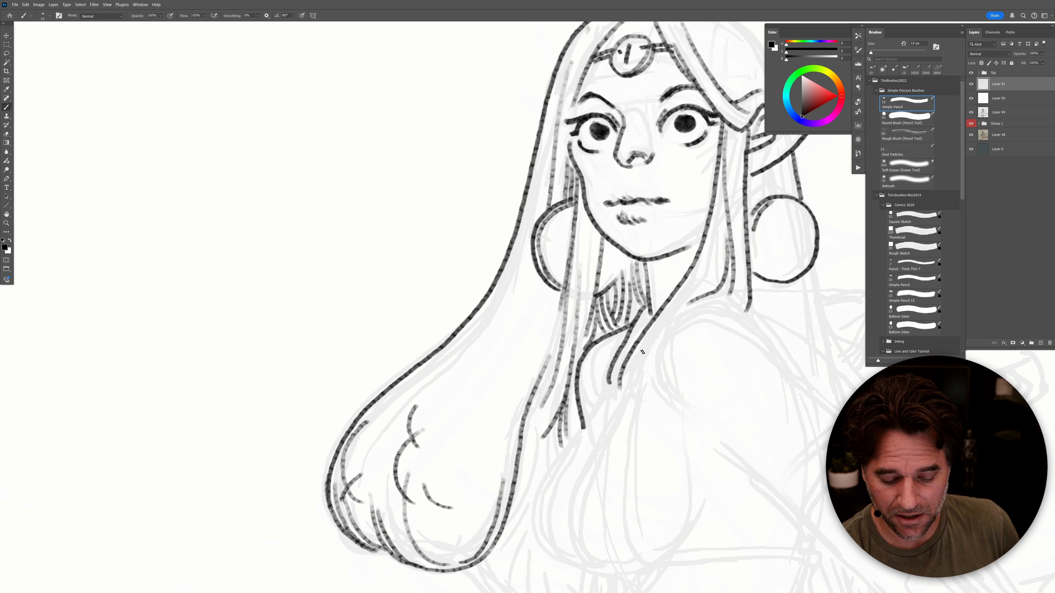
Step: Outline both sides of the top from the neckline strap down, curving each contour around beneath the bust
mouse_move(608, 383)
left_mouse_down()
mouse_move(624, 387)
mouse_move(533, 512)
mouse_move(538, 541)
mouse_move(564, 566)
left_mouse_up()
mouse_move(681, 502)
left_mouse_down()
mouse_move(690, 358)
mouse_move(620, 290)
mouse_move(551, 385)
mouse_move(545, 427)
mouse_move(569, 474)
left_mouse_up()
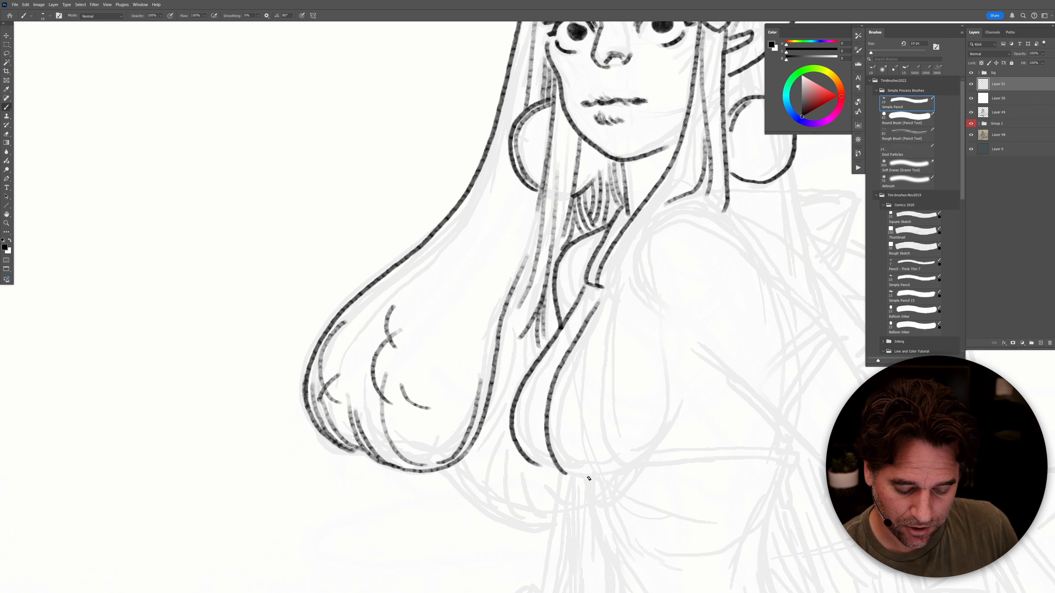
key("ctrl+z")
mouse_move(600, 296)
left_mouse_down()
mouse_move(553, 380)
mouse_move(544, 423)
mouse_move(554, 454)
mouse_move(583, 478)
mouse_move(613, 478)
mouse_move(670, 425)
left_mouse_up()
key("ctrl+z")
left_click_drag(530, 462, 566, 469)
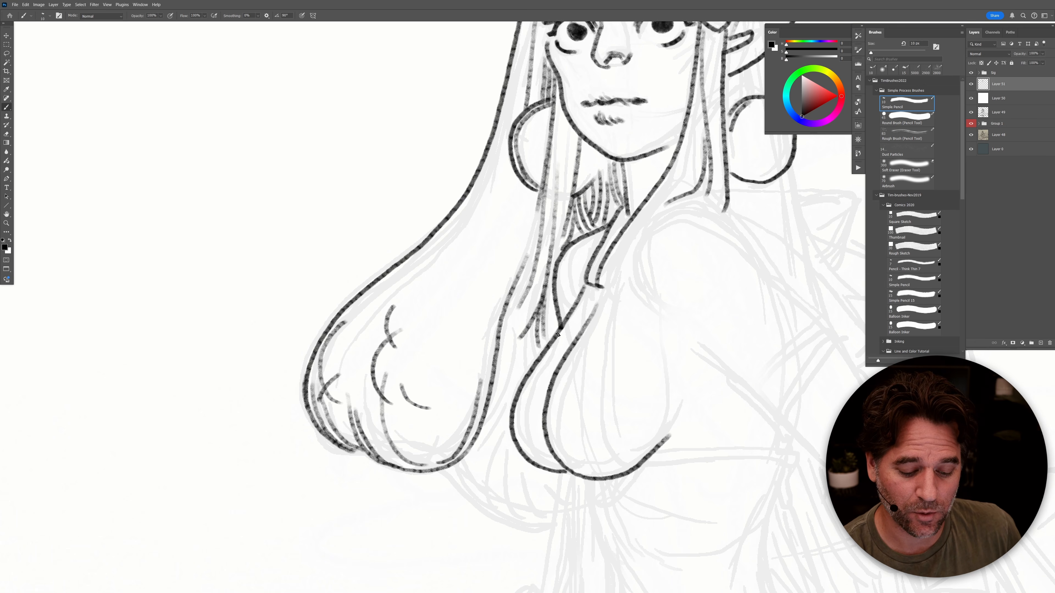
Step: Erase the overlapping lines where the far shoulder contour meets the upper edge of the top
left_click_drag(558, 314, 555, 340)
key("b")
key("ctrl+z")
key("ctrl+z")
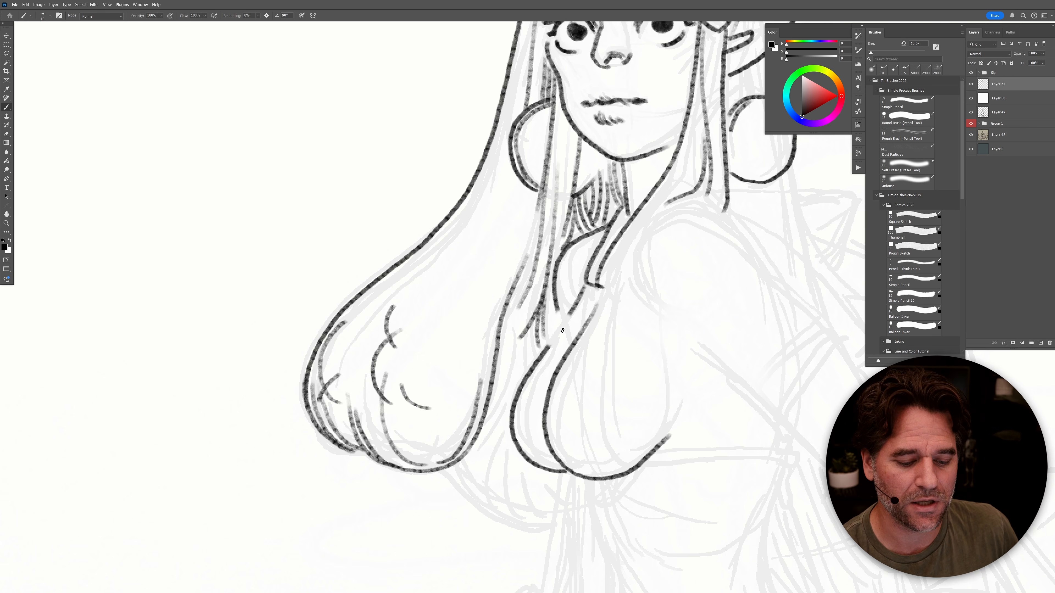
Step: Add a strand from the far earring down to the hair mass and refine the strands beside the near cheek
left_click_drag(542, 184, 488, 338)
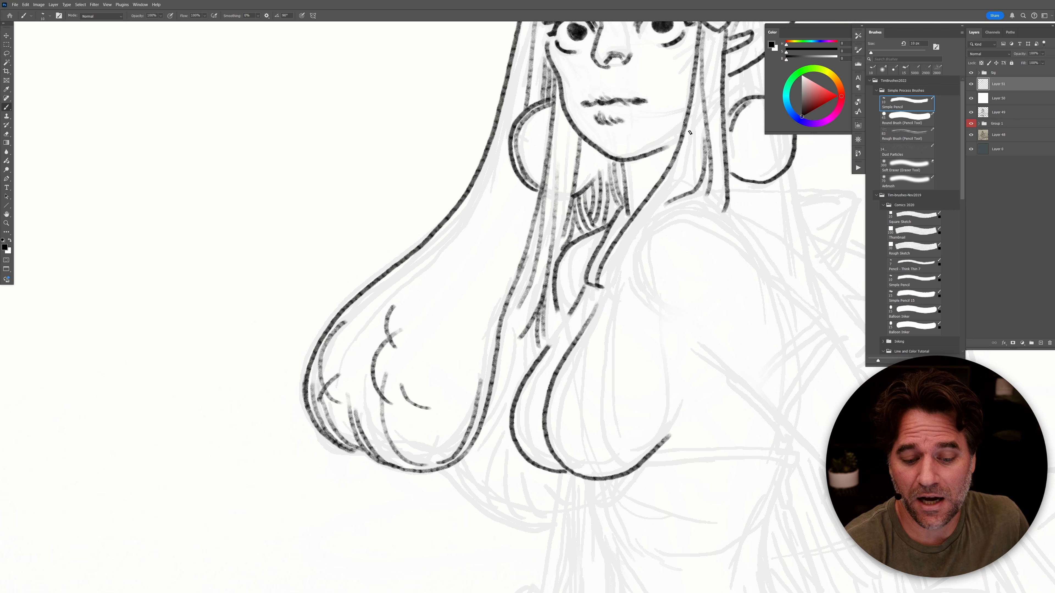
left_click_drag(702, 139, 682, 196)
key("ctrl+z")
left_click_drag(699, 90, 703, 160)
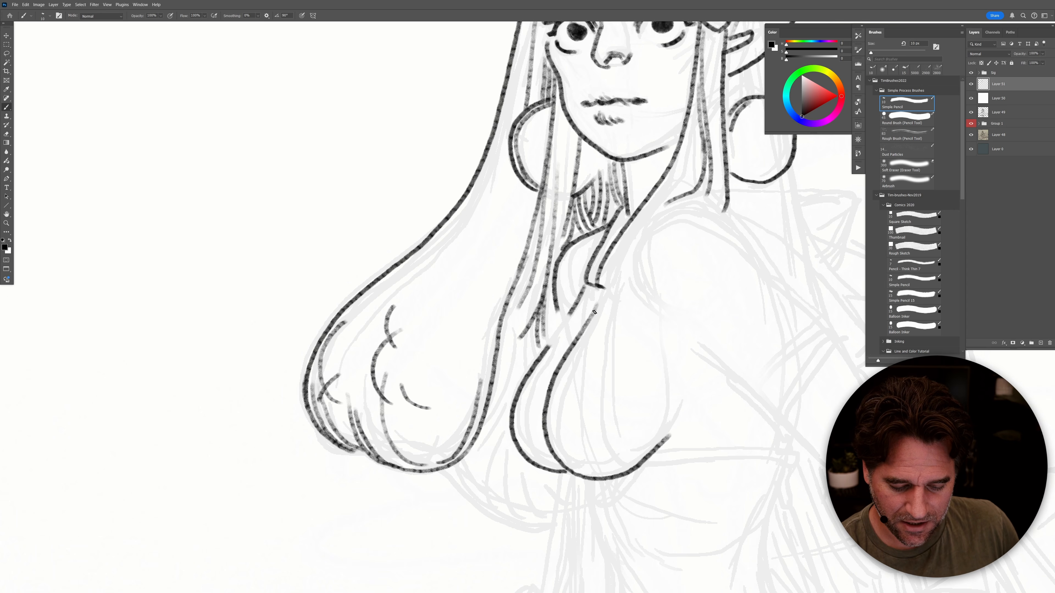
Step: Draw the inner fold line down the near side of the top and reconnect the far outline to the neckline strap
mouse_move(622, 292)
left_mouse_down()
mouse_move(603, 422)
mouse_move(628, 465)
mouse_move(649, 448)
left_mouse_up()
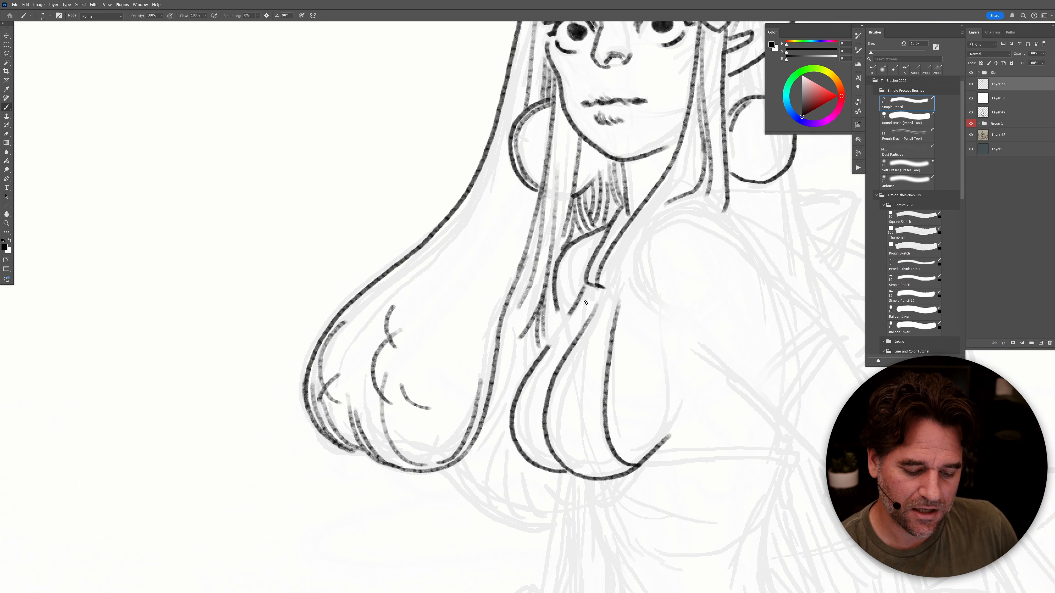
mouse_move(573, 310)
left_mouse_down()
mouse_move(542, 353)
mouse_move(561, 323)
left_mouse_up()
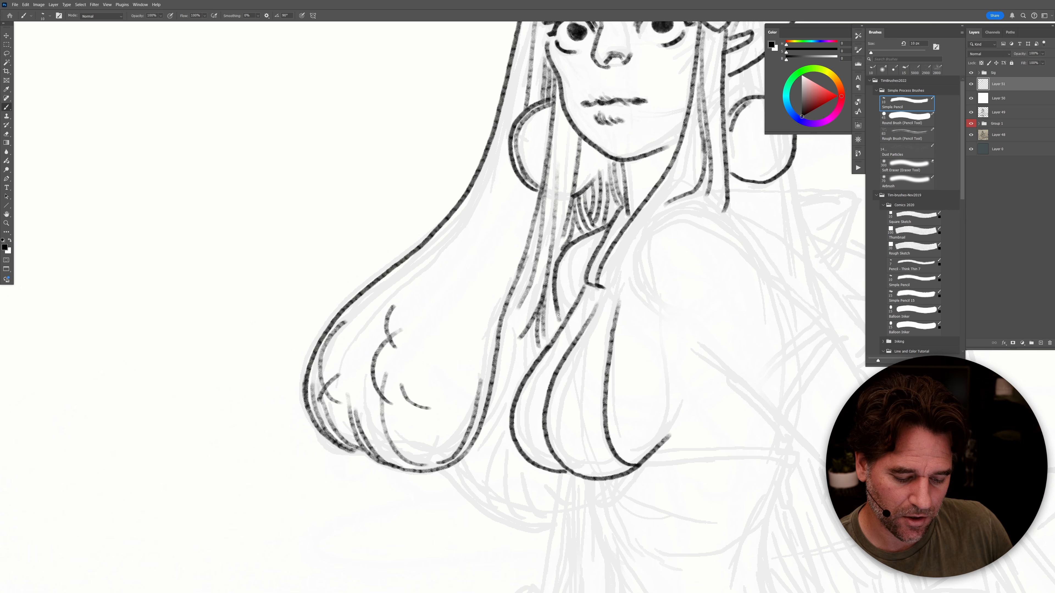
Step: Draw the curved edge below the gathered hair and two long lines hanging down from beneath the bust
mouse_move(446, 467)
left_mouse_down()
mouse_move(485, 514)
mouse_move(556, 533)
left_mouse_up()
mouse_move(623, 501)
left_mouse_down()
mouse_move(668, 303)
mouse_move(622, 292)
mouse_move(612, 405)
left_mouse_up()
key("ctrl+z")
left_click_drag(622, 282, 606, 409)
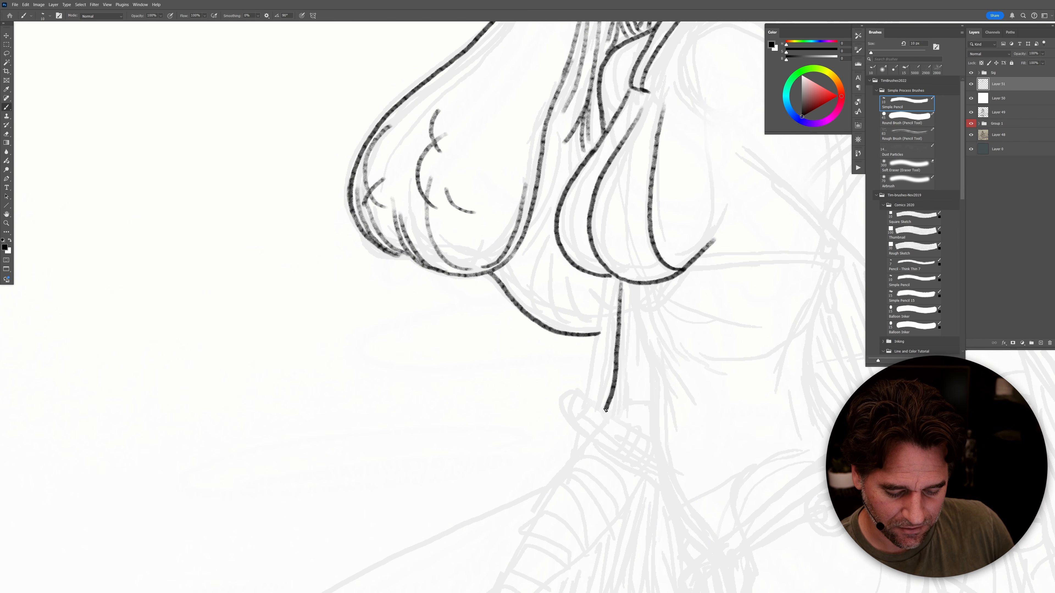
left_click_drag(608, 278, 587, 397)
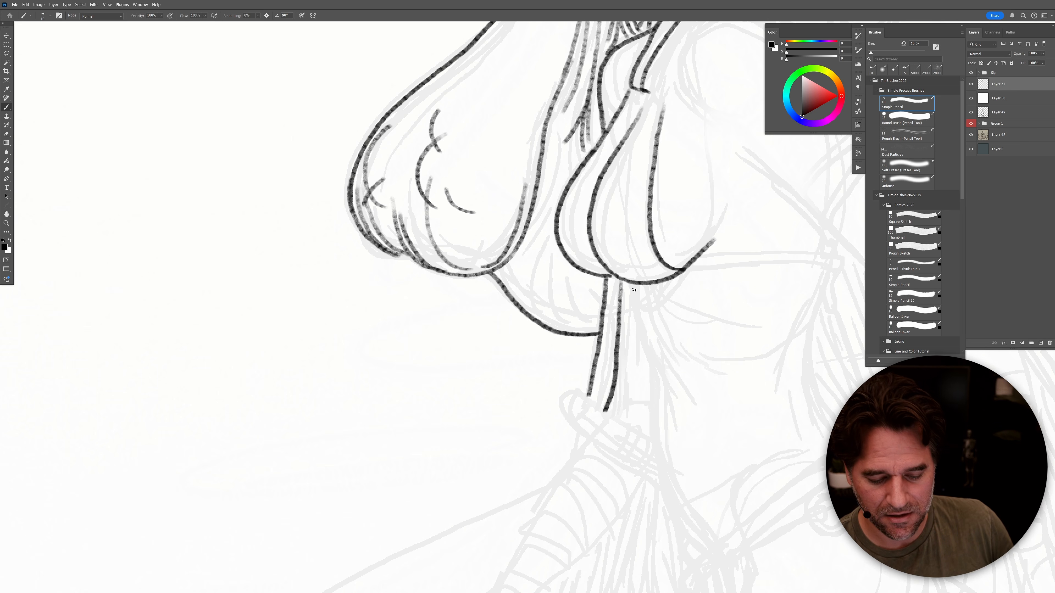
Step: Draw the front waist contour from beneath the bust down to the hip, with short shading strokes beside the ribs
left_click_drag(630, 283, 653, 368)
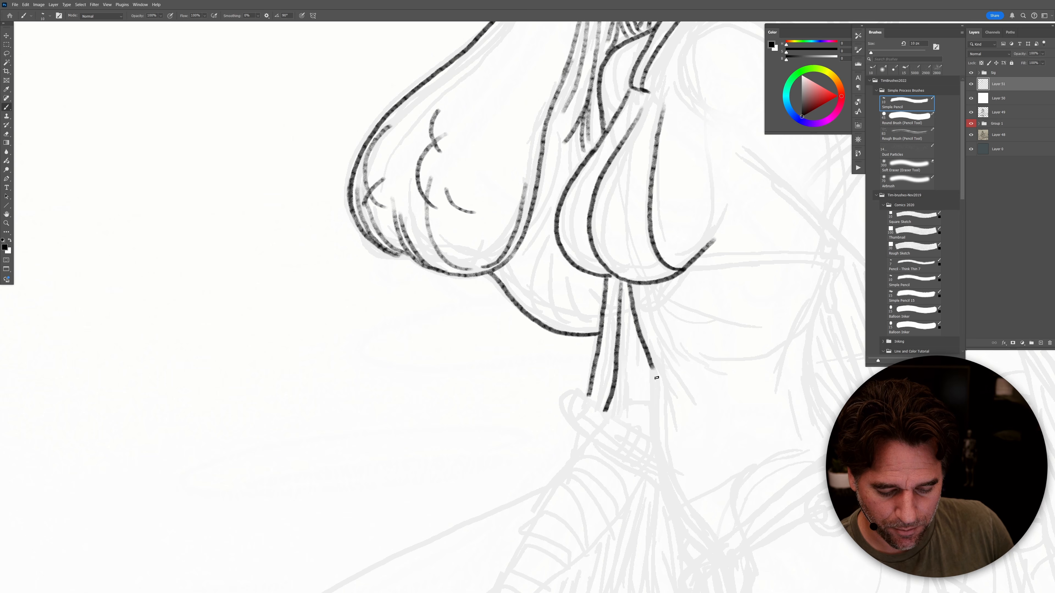
mouse_move(637, 308)
left_mouse_down()
mouse_move(658, 361)
mouse_move(639, 314)
mouse_move(673, 377)
left_mouse_up()
left_click_drag(655, 342, 680, 379)
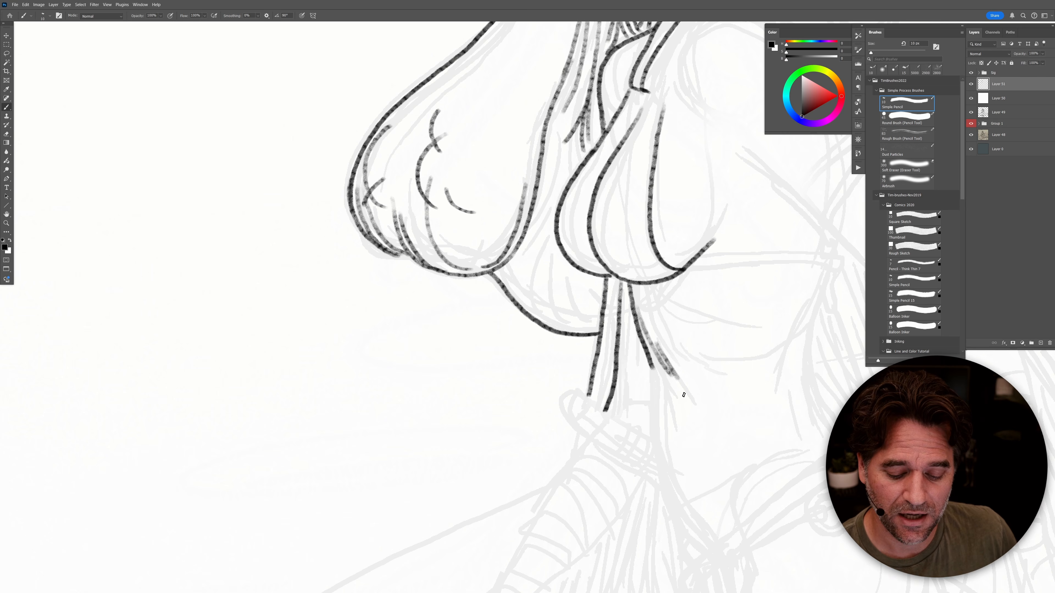
mouse_move(650, 360)
left_mouse_down()
mouse_move(661, 488)
mouse_move(702, 555)
left_mouse_up()
Step: Draw the double-lined band of the top across the ribs to its rear knot, and the back waist contour below it
left_click_drag(850, 454, 714, 469)
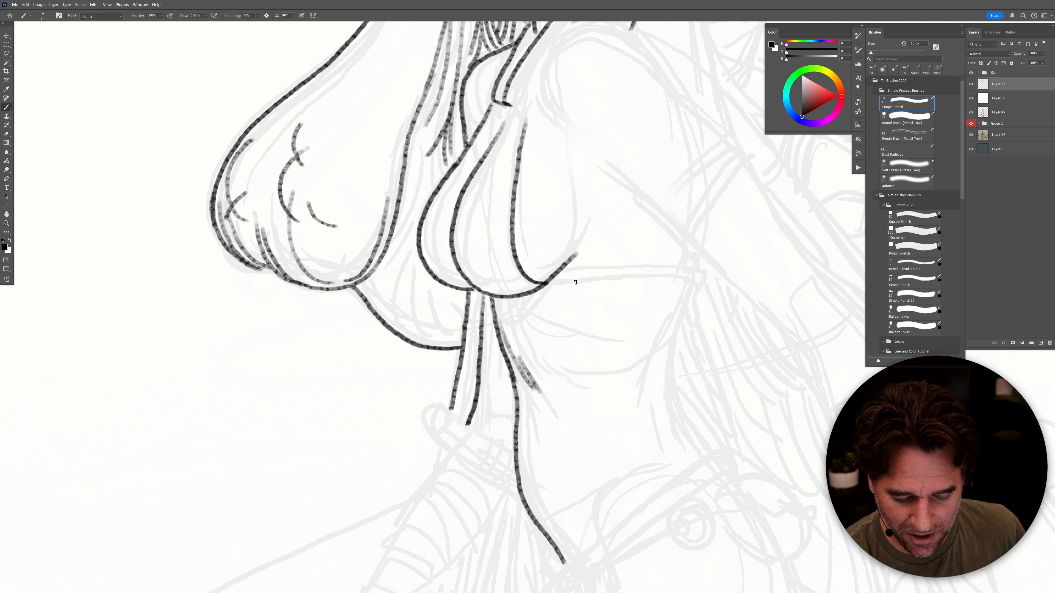
mouse_move(552, 281)
left_mouse_down()
mouse_move(695, 287)
mouse_move(704, 277)
mouse_move(698, 286)
left_mouse_up()
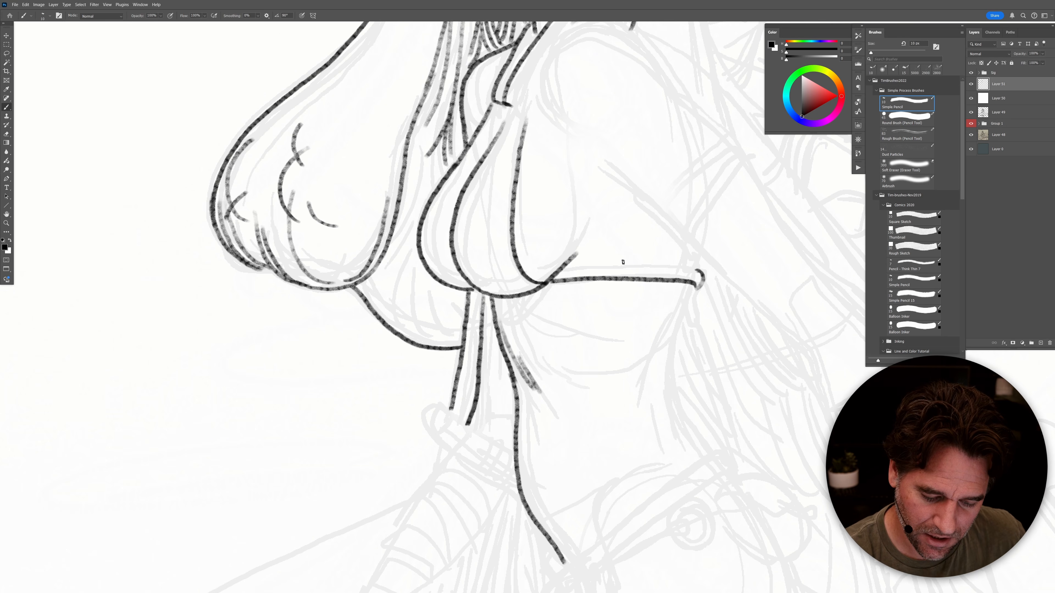
mouse_move(572, 269)
left_mouse_down()
mouse_move(694, 269)
mouse_move(674, 374)
mouse_move(705, 449)
left_mouse_up()
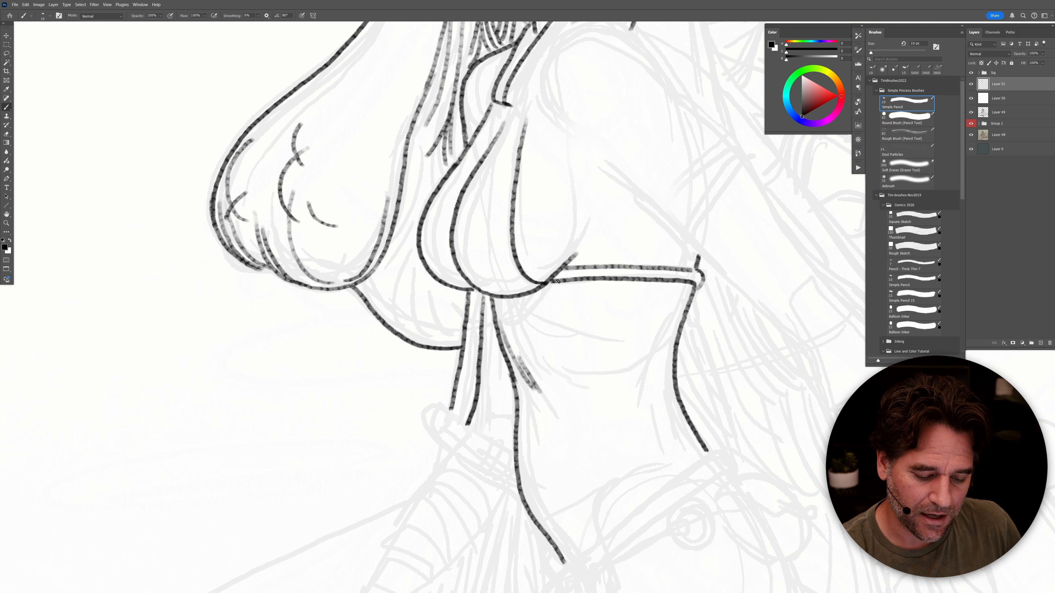
Step: Add small hanging folds beneath the front of the band and extend the lower bust curve upward
mouse_move(555, 282)
left_mouse_down()
mouse_move(521, 318)
mouse_move(484, 294)
mouse_move(494, 317)
mouse_move(494, 298)
mouse_move(511, 314)
mouse_move(509, 296)
mouse_move(538, 303)
left_mouse_up()
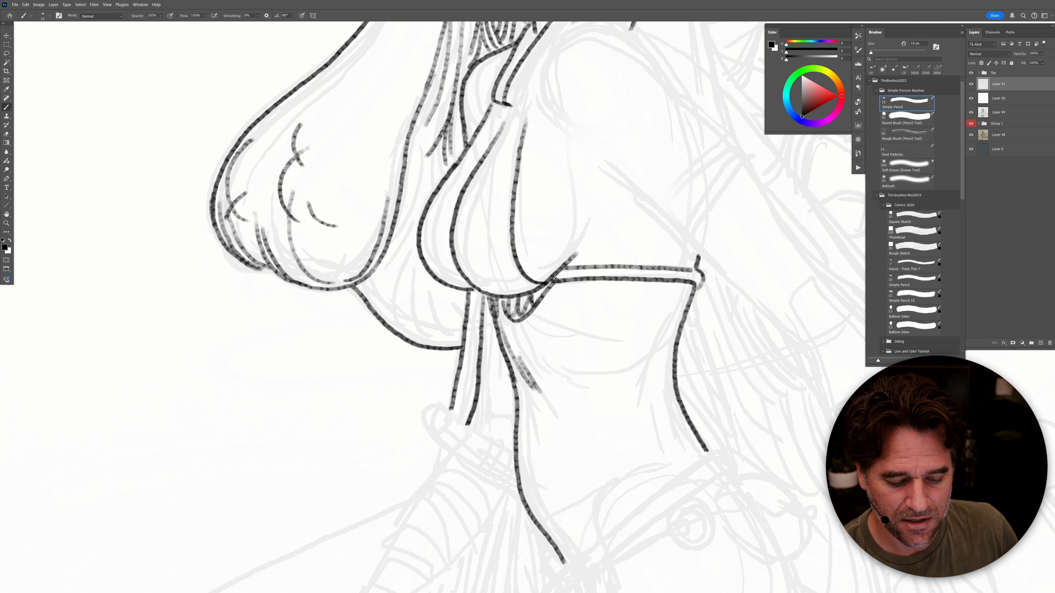
left_click_drag(571, 257, 583, 241)
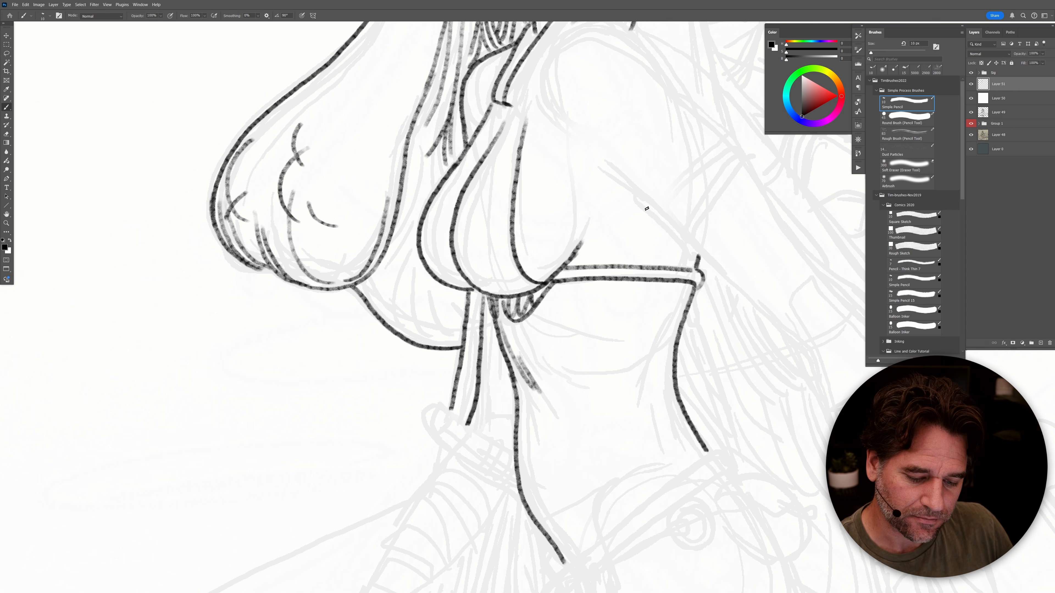
left_click_drag(595, 167, 803, 351)
key("ctrl+z")
Step: Draw the near shoulder curve ending in a shaded armpit fold, and close the edge of the neckline strap
left_click_drag(692, 263, 550, 380)
mouse_move(486, 150)
left_mouse_down()
mouse_move(447, 141)
mouse_move(415, 160)
mouse_move(394, 210)
mouse_move(421, 242)
left_mouse_up()
left_click_drag(317, 208, 323, 261)
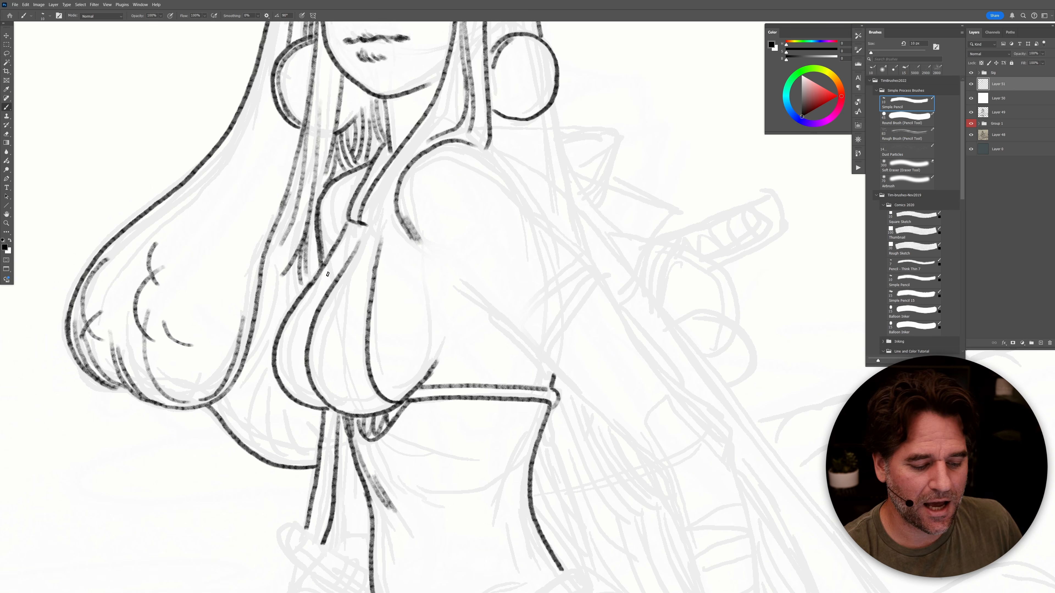
mouse_move(386, 231)
left_mouse_down()
mouse_move(393, 206)
mouse_move(364, 225)
mouse_move(394, 194)
left_mouse_up()
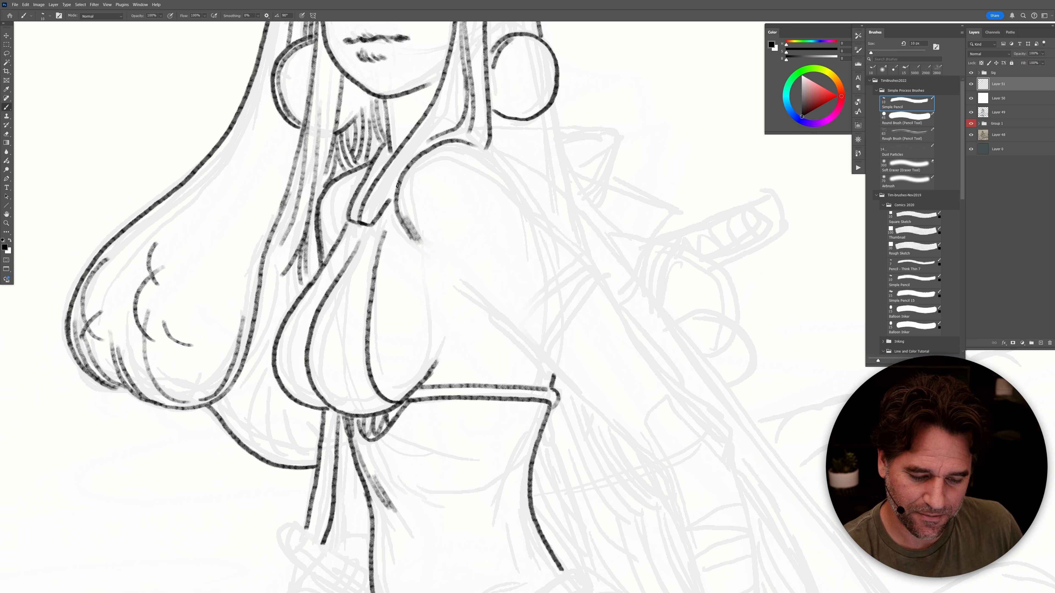
Step: Draw the hair strand running down behind the near hoop earring toward the back of the shoulder
left_click_drag(491, 126, 601, 136)
left_click_drag(552, 99, 565, 183)
key("ctrl+z")
key("ctrl+z")
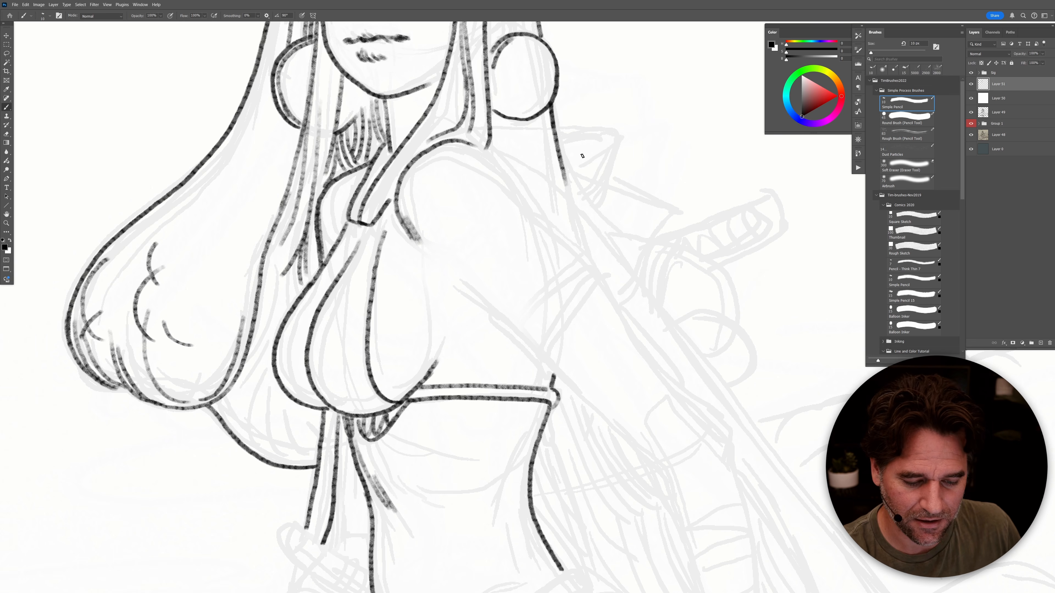
Step: Finish the hair strand below the near earring and draw the pointed, two-tiered cape collar with fold marks behind the shoulder
left_click_drag(538, 117, 547, 169)
mouse_move(497, 128)
left_mouse_down()
mouse_move(614, 134)
mouse_move(602, 183)
left_mouse_up()
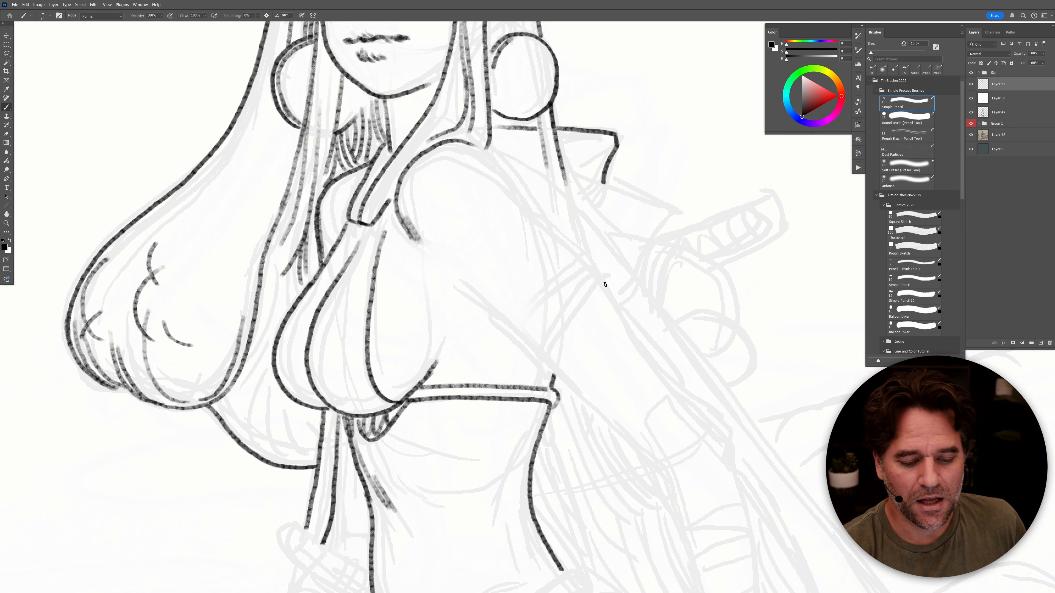
mouse_move(515, 149)
left_mouse_down()
mouse_move(604, 183)
mouse_move(605, 170)
mouse_move(675, 210)
mouse_move(653, 241)
left_mouse_up()
left_click_drag(650, 203, 638, 200)
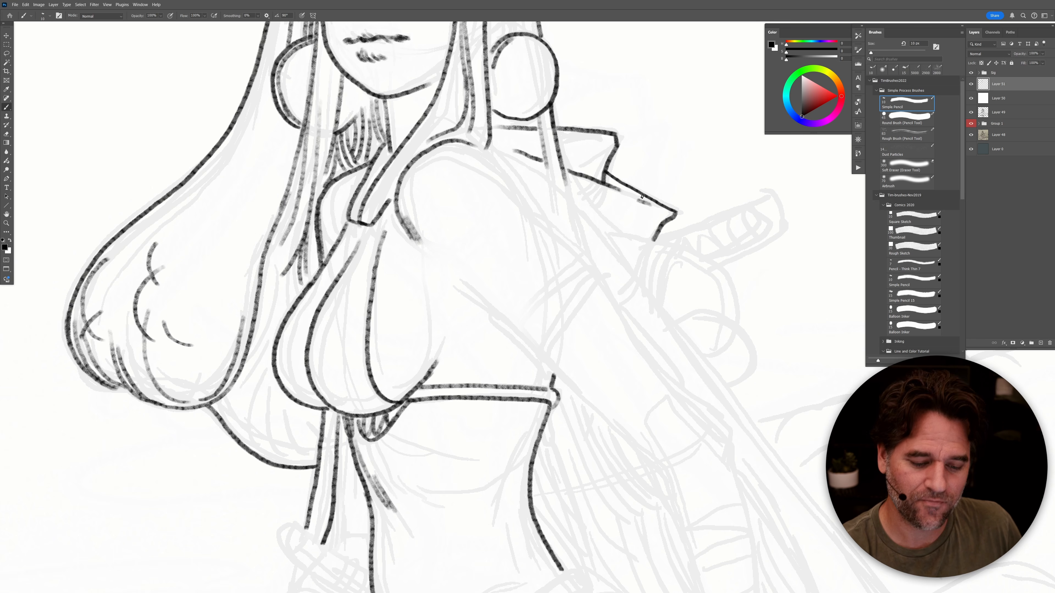
mouse_move(605, 158)
left_mouse_down()
mouse_move(591, 171)
mouse_move(569, 167)
left_mouse_up()
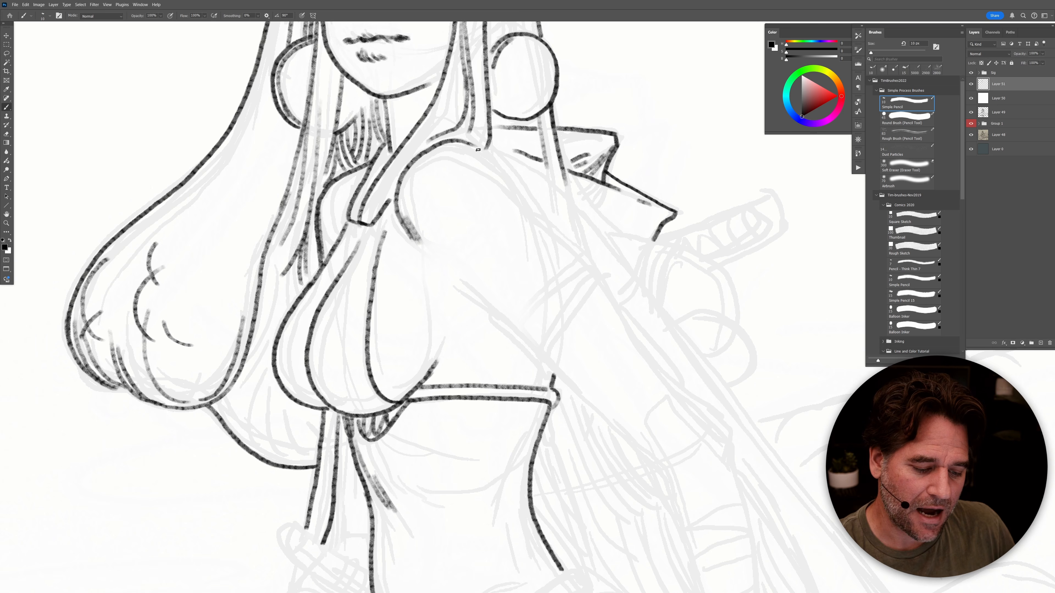
Step: Draw both contours of the near arm from the shoulder down to the elbow, with a double-edged band around the upper arm
left_click_drag(483, 150, 589, 268)
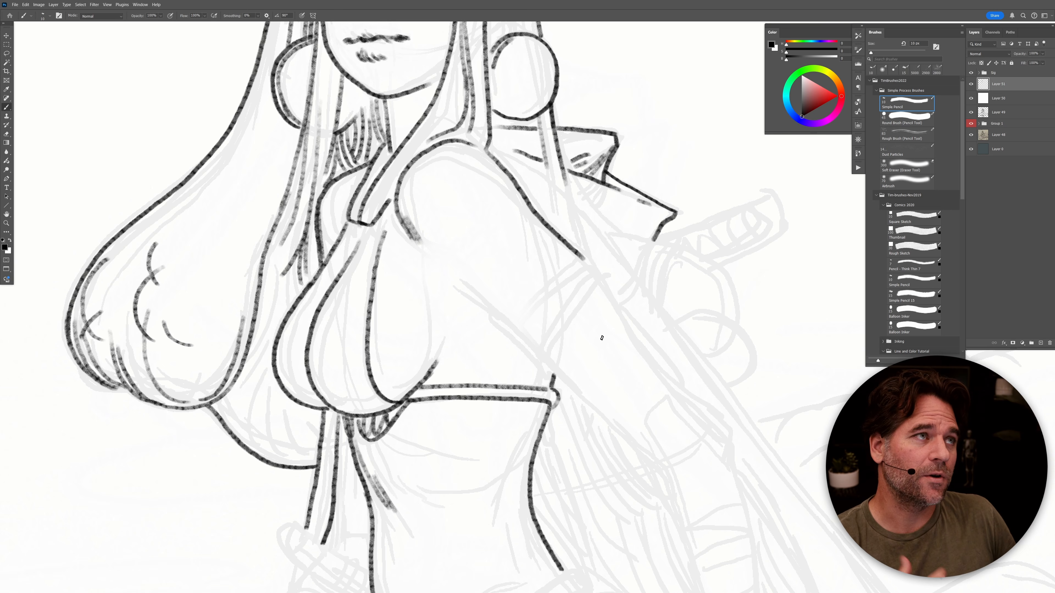
left_click_drag(457, 288, 520, 341)
mouse_move(584, 259)
left_mouse_down()
mouse_move(535, 296)
mouse_move(512, 337)
mouse_move(589, 260)
mouse_move(601, 275)
mouse_move(584, 278)
mouse_move(554, 323)
mouse_move(539, 354)
mouse_move(548, 367)
mouse_move(608, 281)
left_mouse_up()
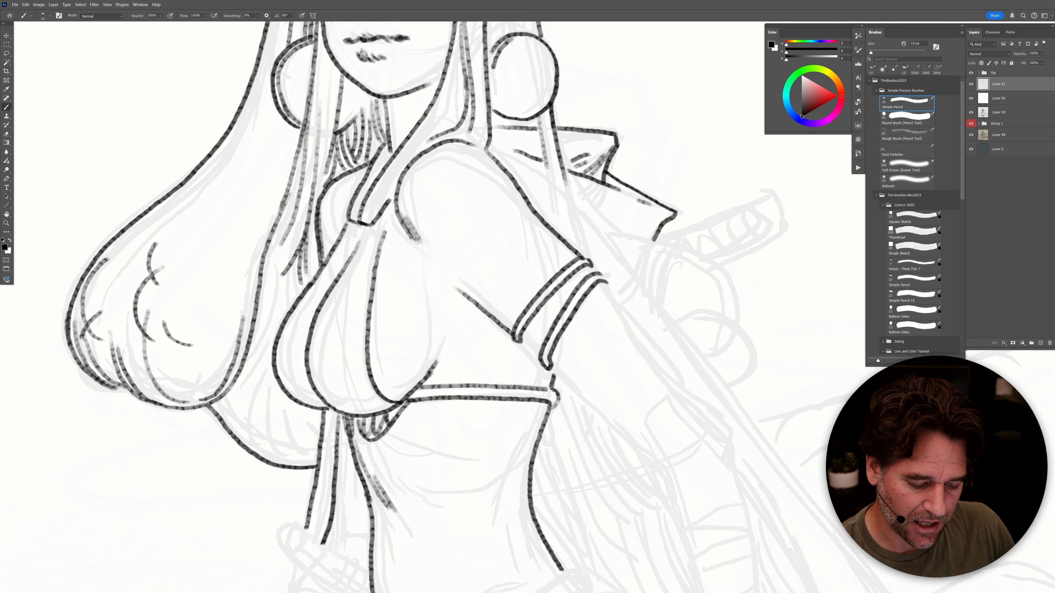
left_click_drag(522, 344, 544, 365)
left_click_drag(591, 266, 602, 276)
left_click_drag(552, 369, 653, 459)
left_click_drag(604, 282, 721, 433)
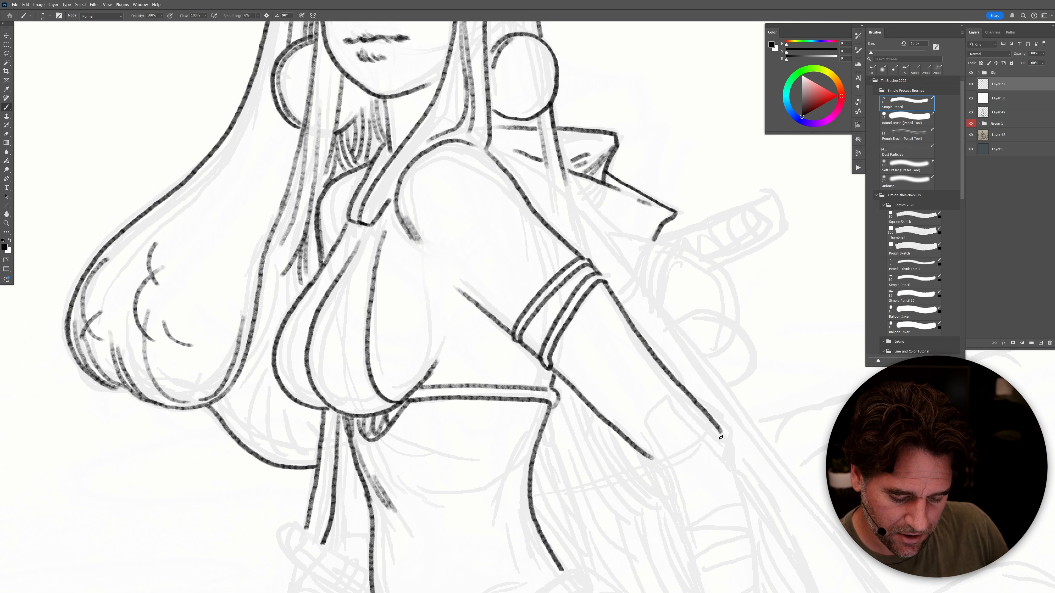
Step: Thicken the outer contour of the near shoulder above the armband with overlapping strokes
left_click_drag(717, 496, 755, 545)
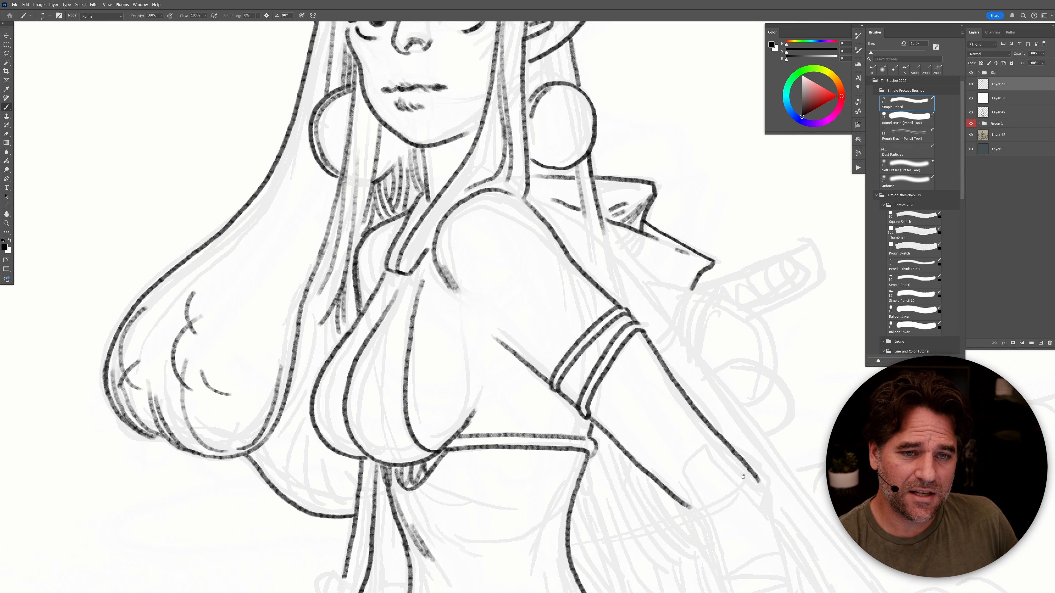
left_click_drag(542, 207, 610, 296)
left_click_drag(567, 249, 603, 303)
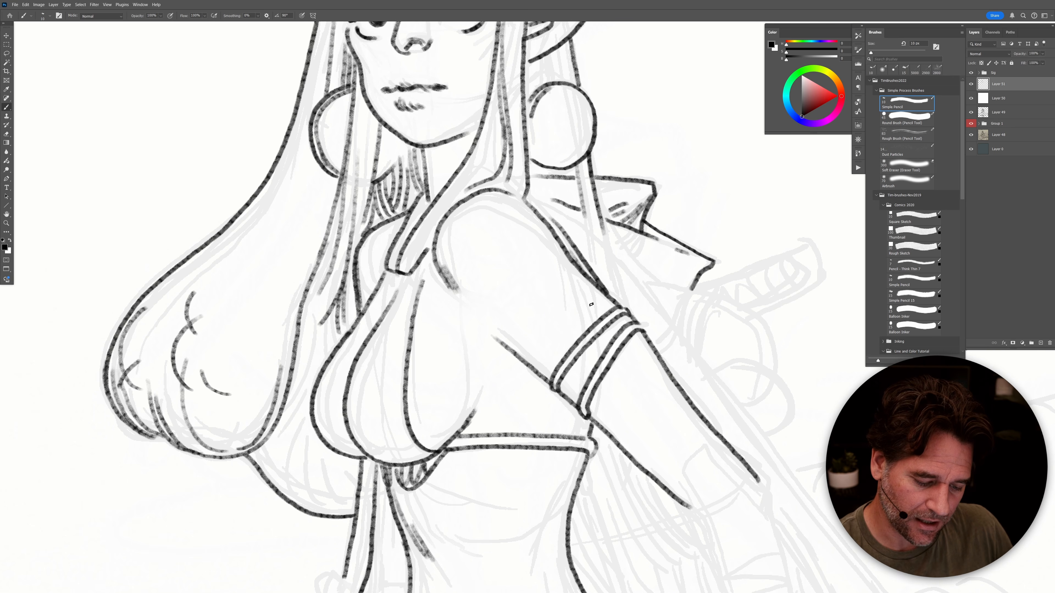
Step: Try a zigzag shading mark above the armband and undo it together with the heavy shading on the armpit fold
left_click_drag(516, 311, 561, 336)
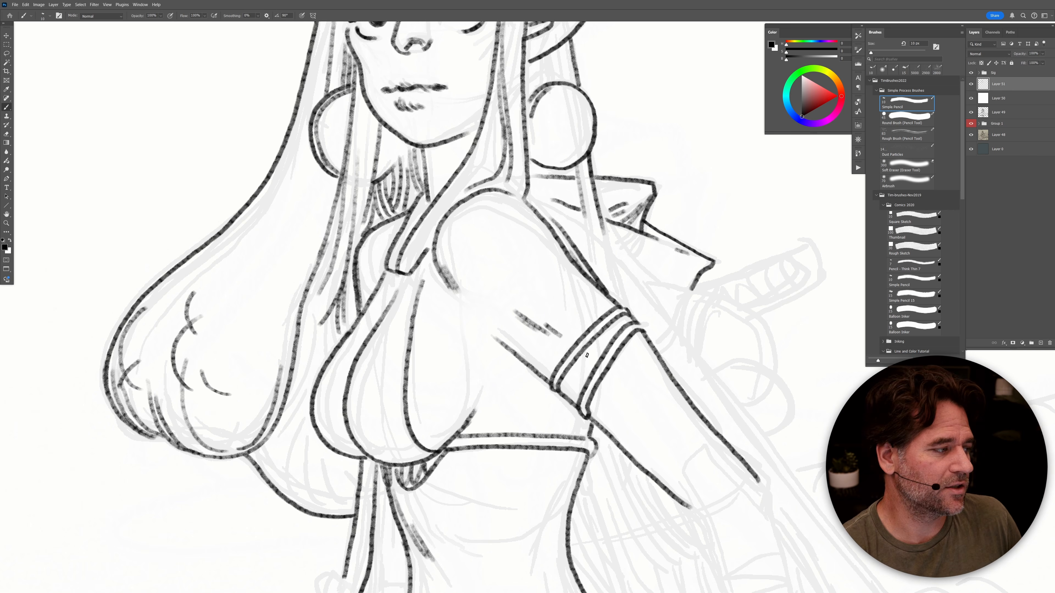
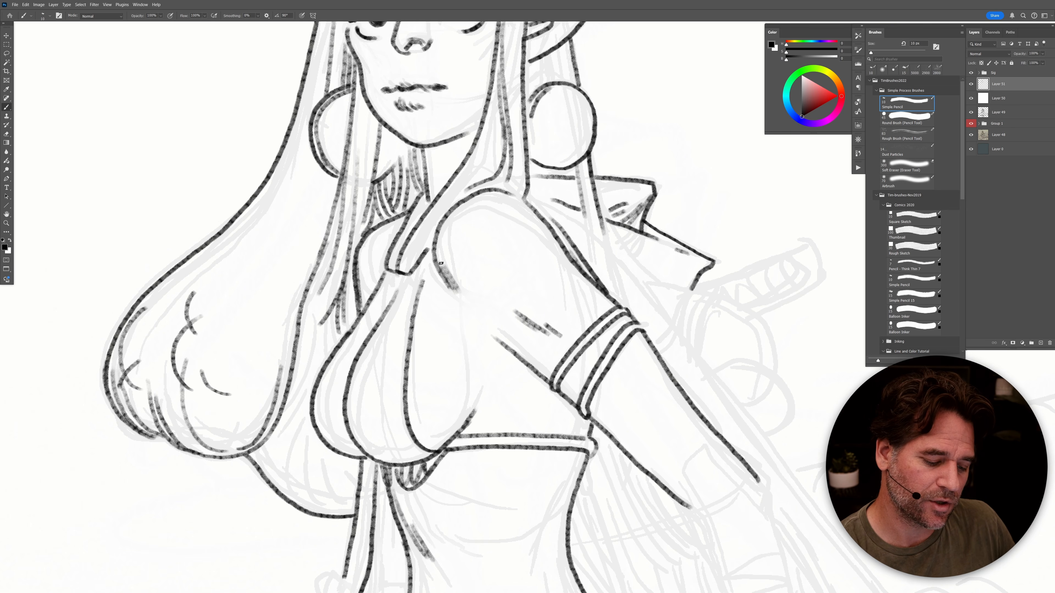
left_click_drag(431, 246, 448, 285)
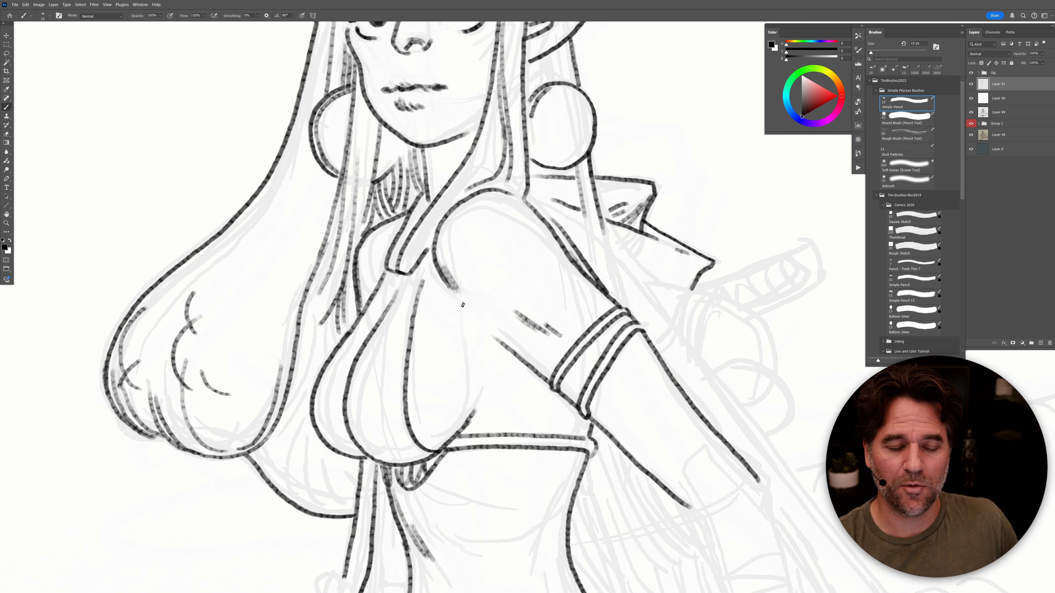
key("ctrl+z")
key("ctrl+z")
key("ctrl+z")
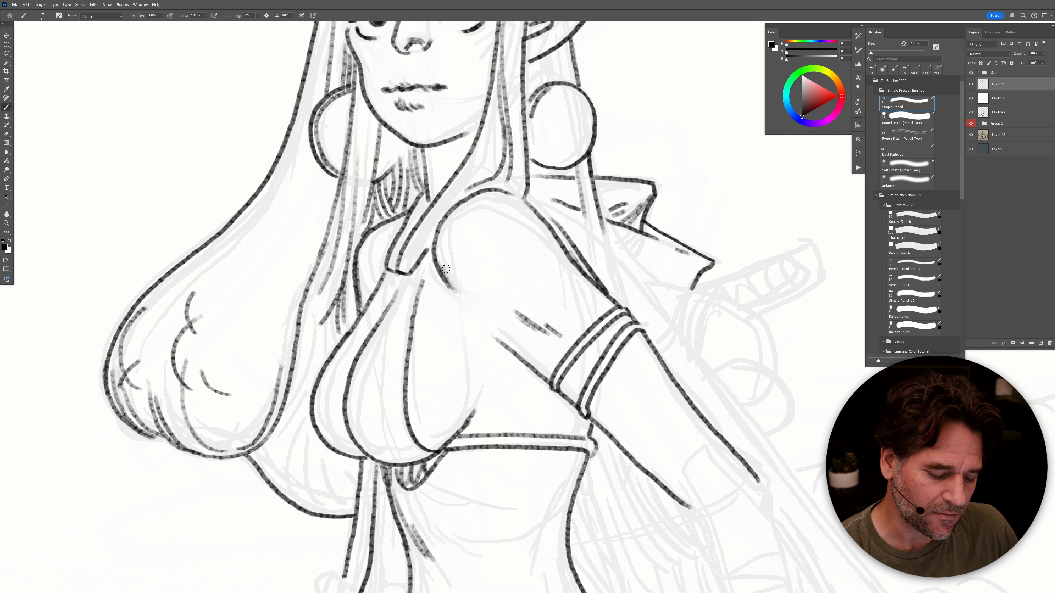
key("ctrl+z")
key("ctrl+z")
key("ctrl+z")
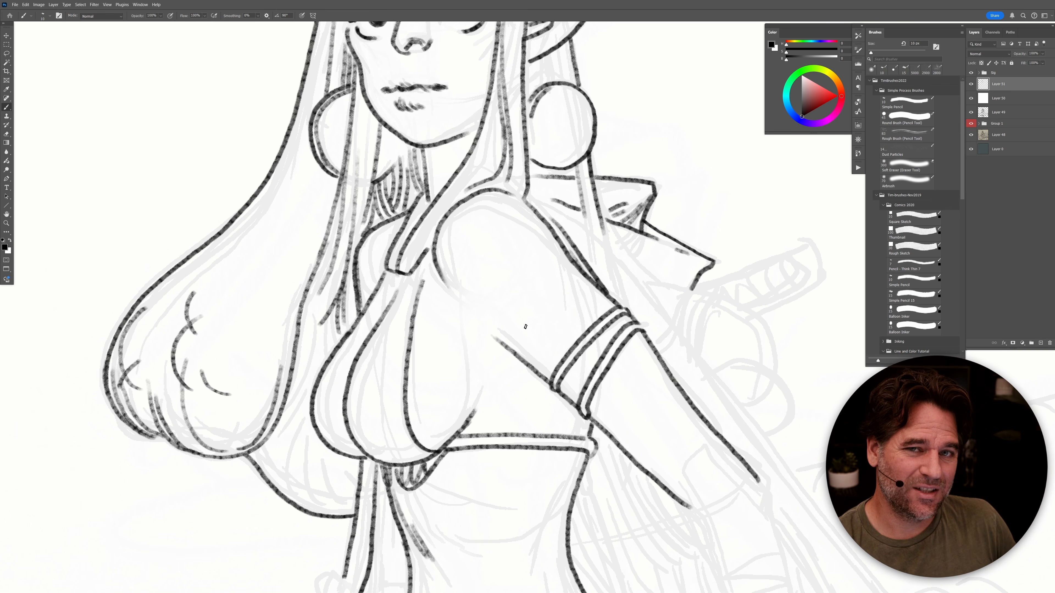
left_click_drag(478, 332, 531, 378)
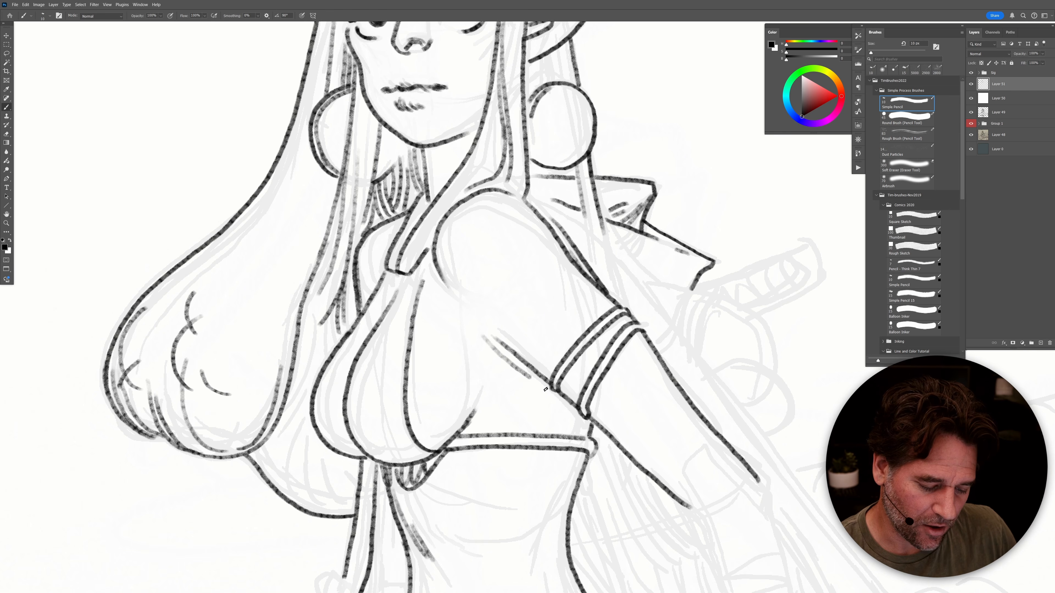
key("ctrl+z")
left_click_drag(480, 333, 528, 372)
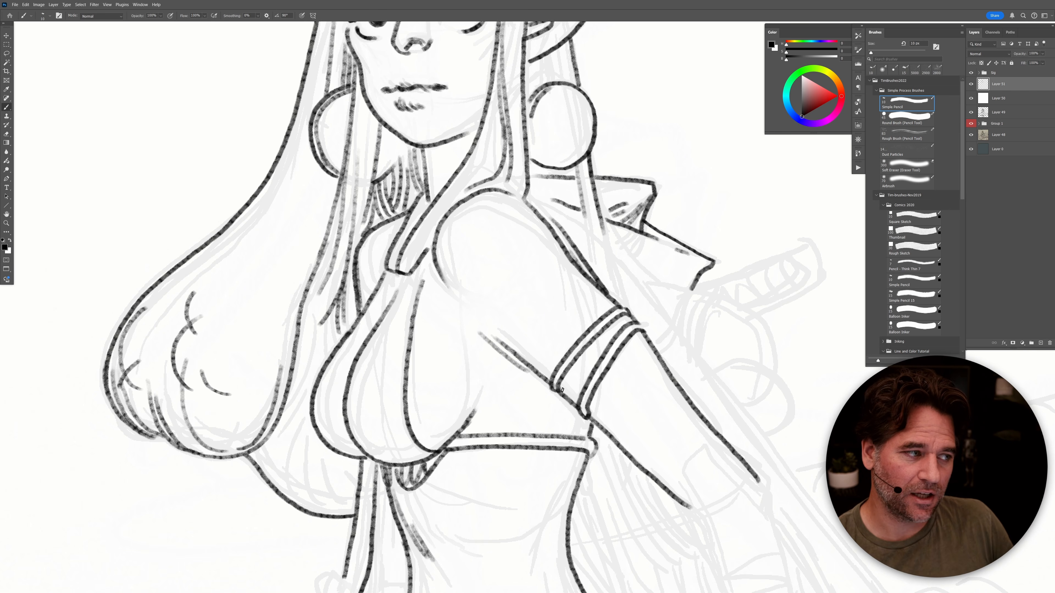
key("ctrl+z")
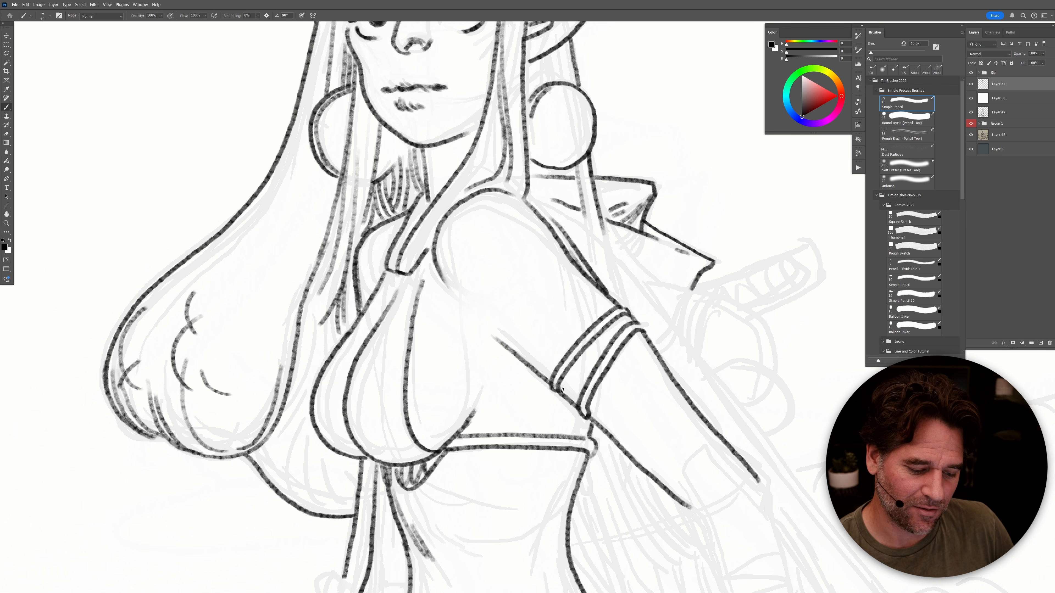
Step: Darken the short armpit fold and reinforce the upper curve of the near shoulder
left_click_drag(434, 258, 449, 286)
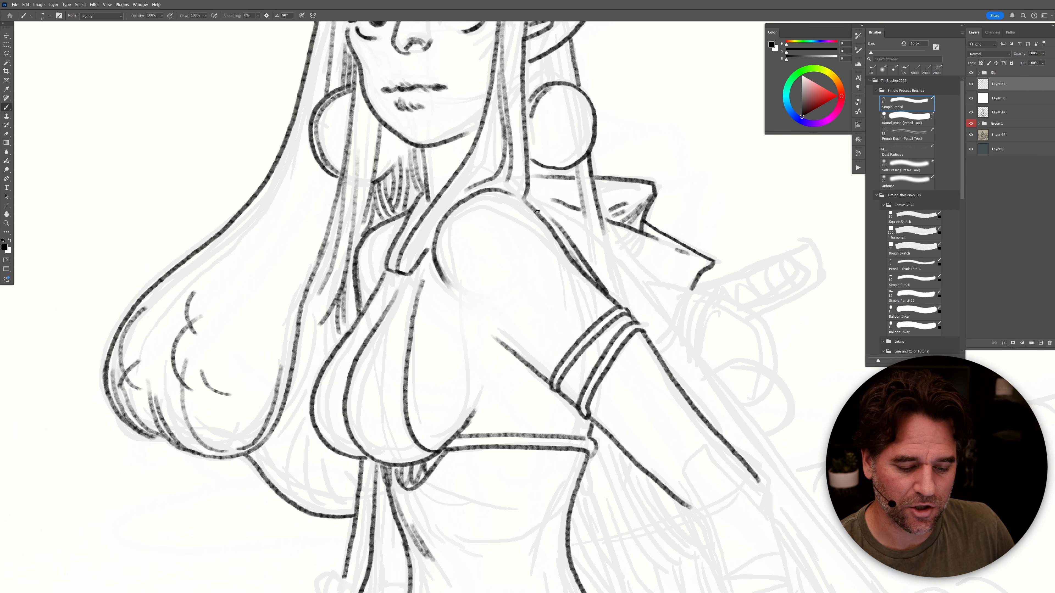
left_click_drag(498, 192, 542, 219)
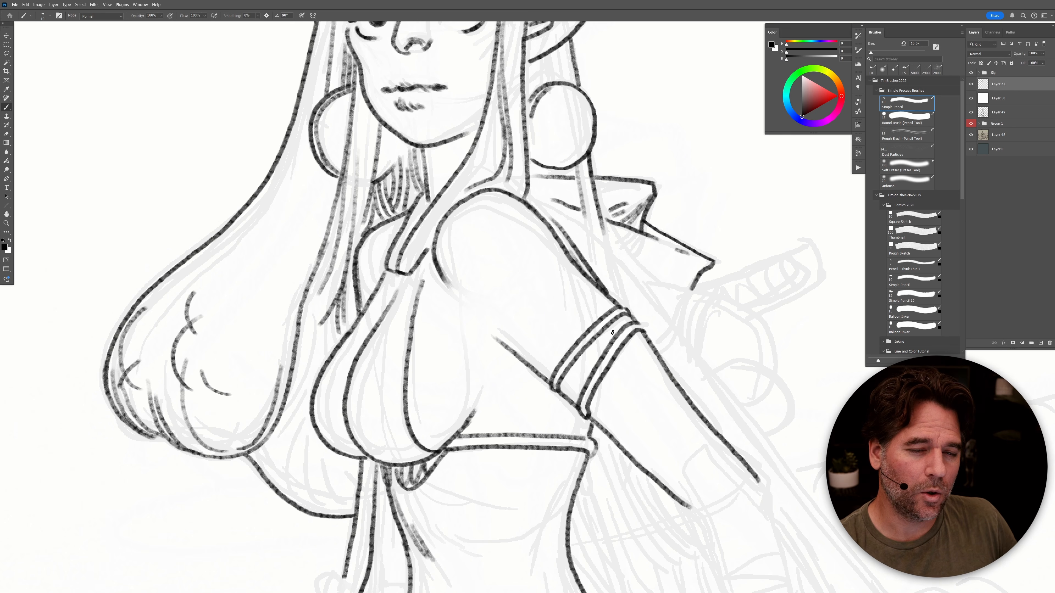
Step: Add a short accent inside the front waist contour and draw the rolled, striped cuff on the far arm beside the waist
left_click_drag(667, 432, 617, 262)
key("ctrl+minus")
key("ctrl+minus")
left_click_drag(612, 346, 646, 299)
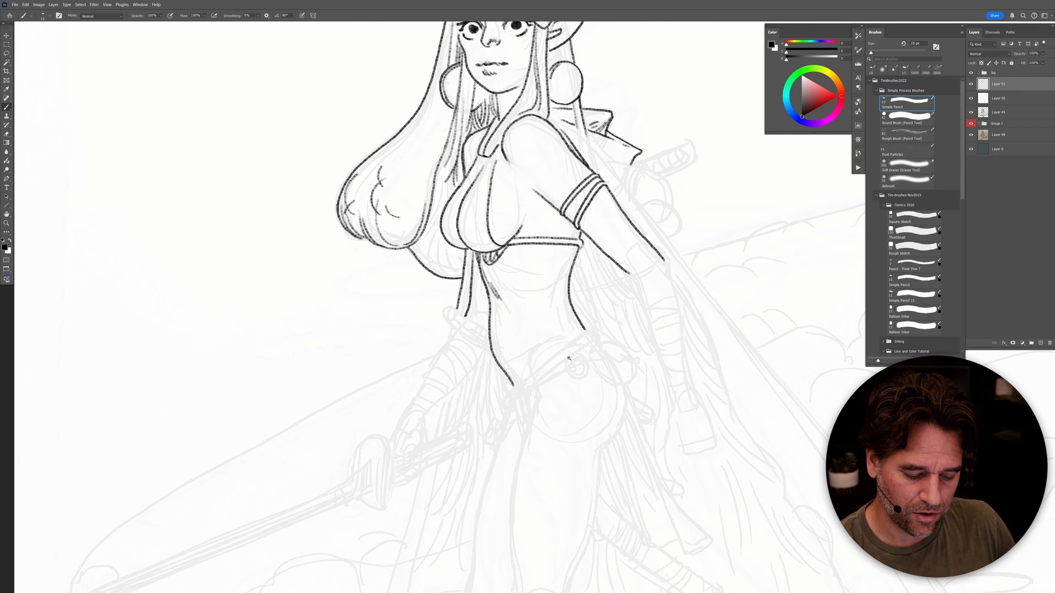
left_click(521, 330, "ctrl")
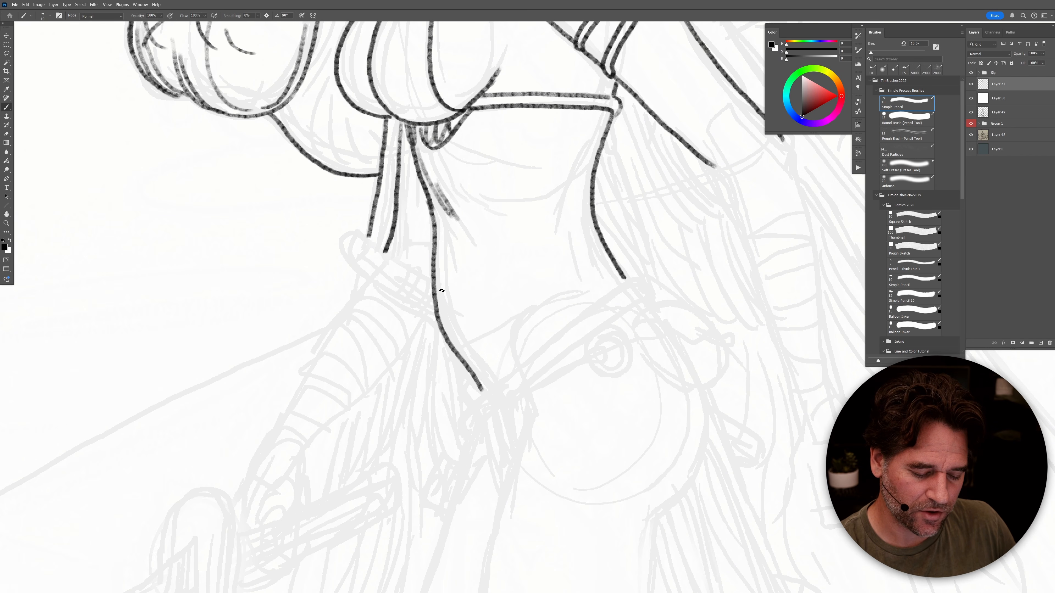
left_click_drag(439, 284, 444, 305)
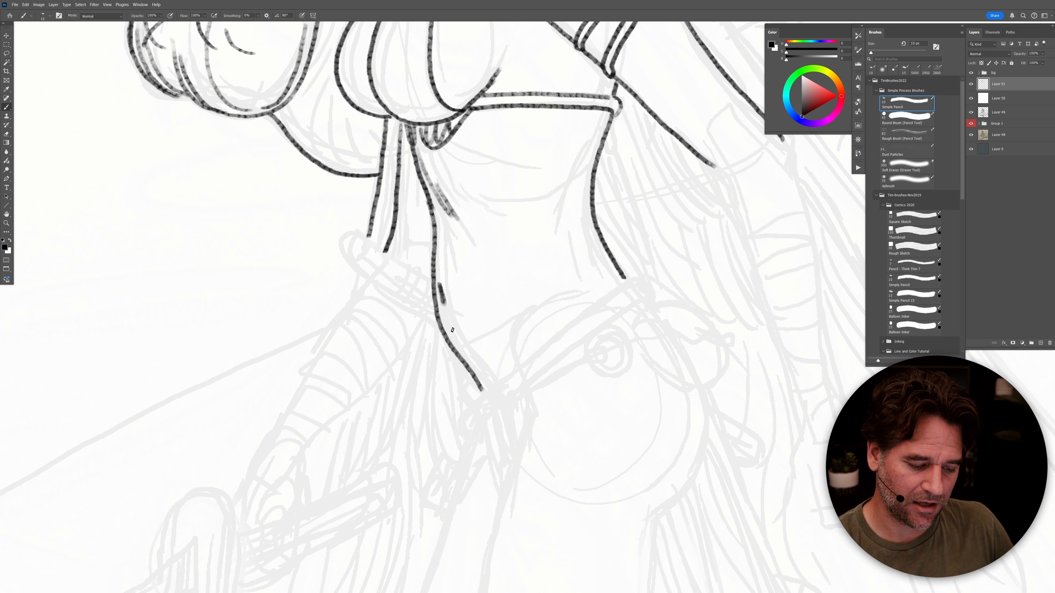
mouse_move(430, 280)
left_mouse_down()
mouse_move(357, 231)
mouse_move(341, 247)
mouse_move(347, 266)
mouse_move(440, 325)
left_mouse_up()
mouse_move(427, 275)
left_mouse_down()
mouse_move(416, 300)
mouse_move(416, 275)
mouse_move(403, 293)
mouse_move(411, 273)
mouse_move(392, 292)
mouse_move(401, 263)
mouse_move(387, 293)
mouse_move(392, 260)
mouse_move(382, 291)
left_mouse_up()
mouse_move(378, 245)
left_mouse_down()
mouse_move(367, 273)
mouse_move(347, 262)
left_mouse_up()
Step: Draw the wide belt slanting across the hips from the back of the waist down to the front hip
mouse_move(671, 269)
left_mouse_down()
mouse_move(634, 202)
mouse_move(590, 212)
mouse_move(601, 208)
mouse_move(617, 236)
mouse_move(539, 253)
mouse_move(430, 344)
mouse_move(438, 372)
mouse_move(494, 316)
mouse_move(605, 236)
left_mouse_up()
key("ctrl+z")
key("ctrl+z")
left_click_drag(491, 320, 608, 232)
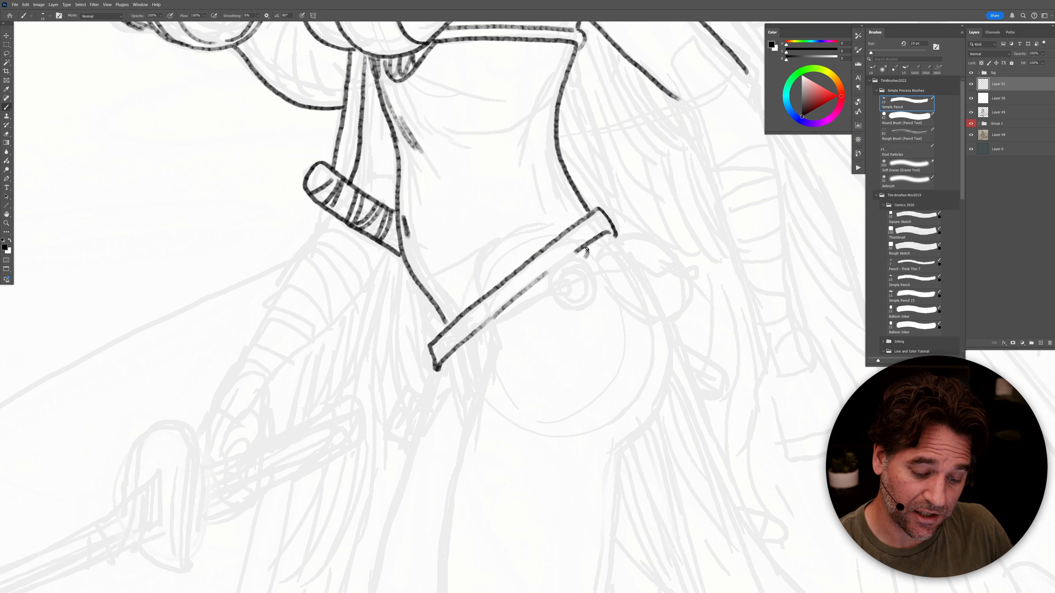
Step: Draw the double-lined belt ring with the thin straps looped through it under the belt
mouse_move(582, 259)
left_mouse_down()
mouse_move(549, 275)
mouse_move(552, 287)
left_mouse_up()
mouse_move(483, 338)
left_mouse_down()
mouse_move(566, 292)
mouse_move(557, 285)
mouse_move(500, 318)
mouse_move(548, 276)
mouse_move(596, 270)
mouse_move(598, 284)
mouse_move(587, 286)
mouse_move(587, 272)
left_mouse_up()
mouse_move(551, 303)
left_mouse_down()
mouse_move(540, 307)
mouse_move(591, 303)
mouse_move(600, 283)
mouse_move(583, 294)
left_mouse_up()
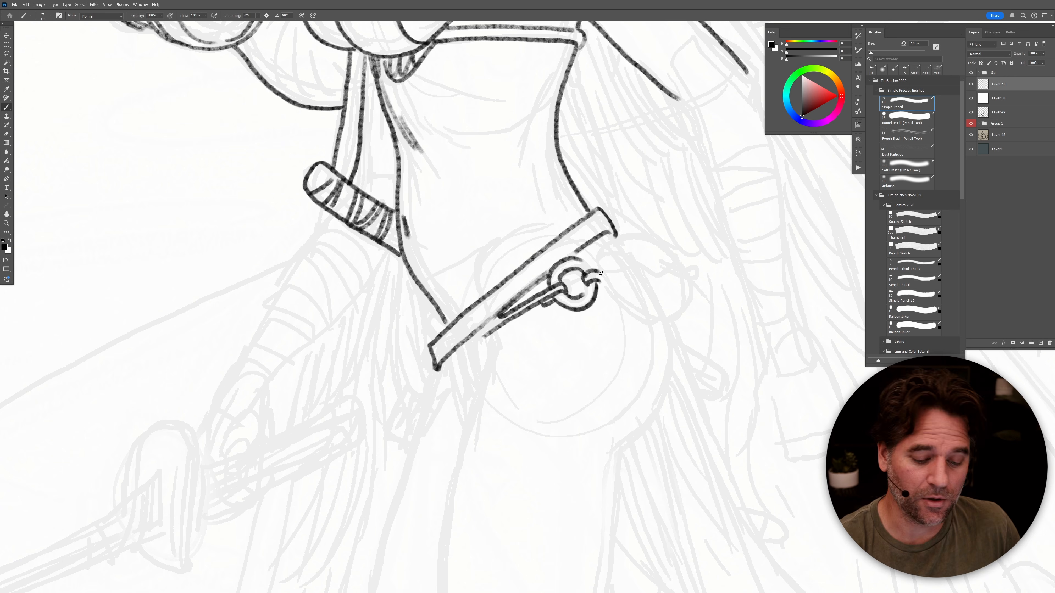
left_click_drag(576, 254, 592, 244)
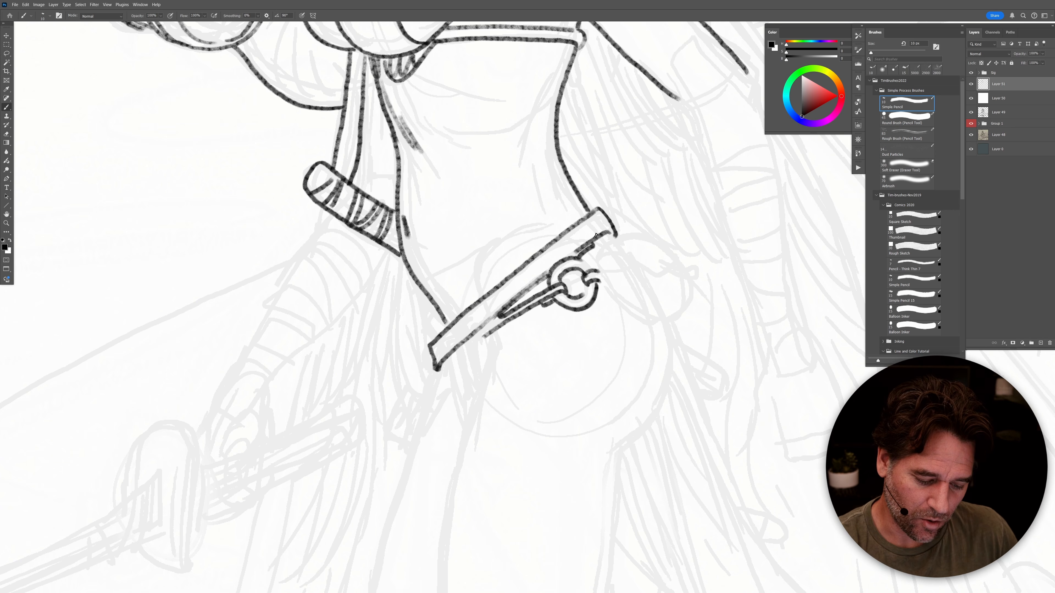
Step: Draw the narrow cloth folds hanging to a point below the belt, and the front hip contour running down the thigh
mouse_move(487, 336)
left_mouse_down()
mouse_move(474, 351)
mouse_move(482, 385)
left_mouse_up()
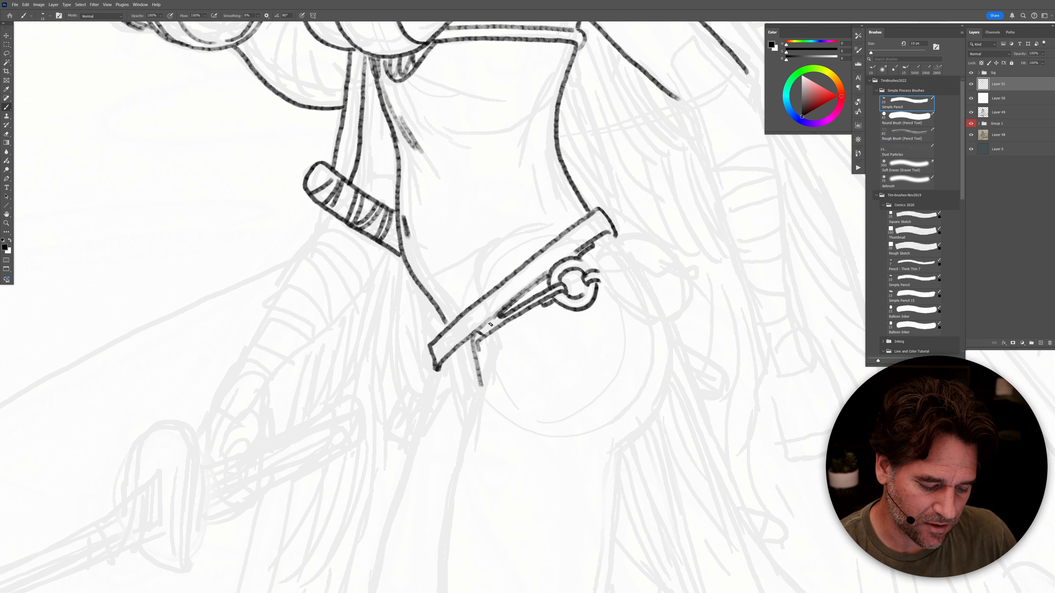
mouse_move(448, 357)
left_mouse_down()
mouse_move(460, 436)
mouse_move(464, 384)
mouse_move(466, 424)
left_mouse_up()
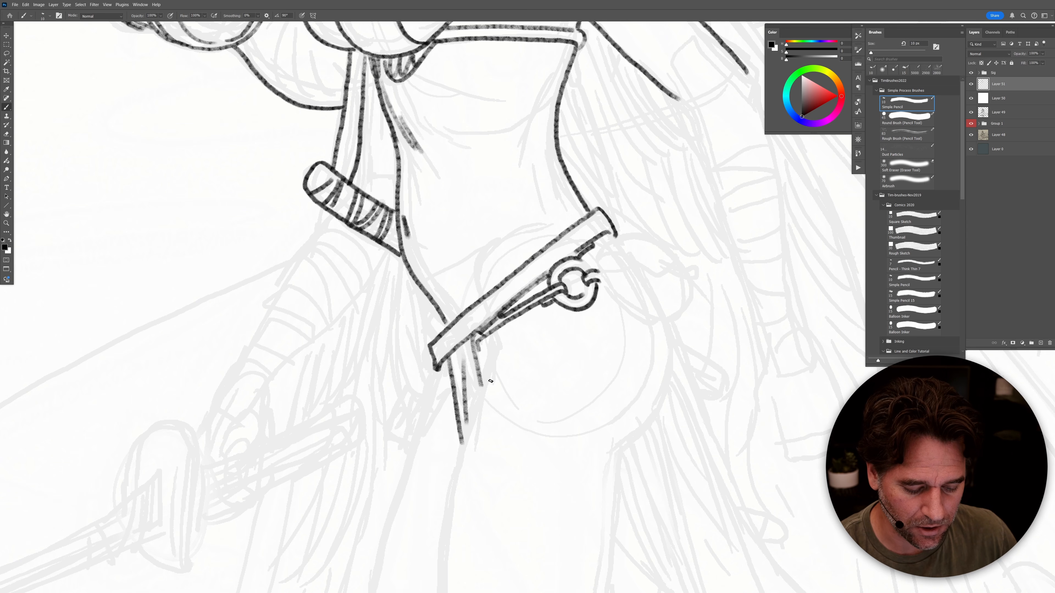
left_click_drag(477, 261, 484, 298)
left_click_drag(493, 333, 454, 479)
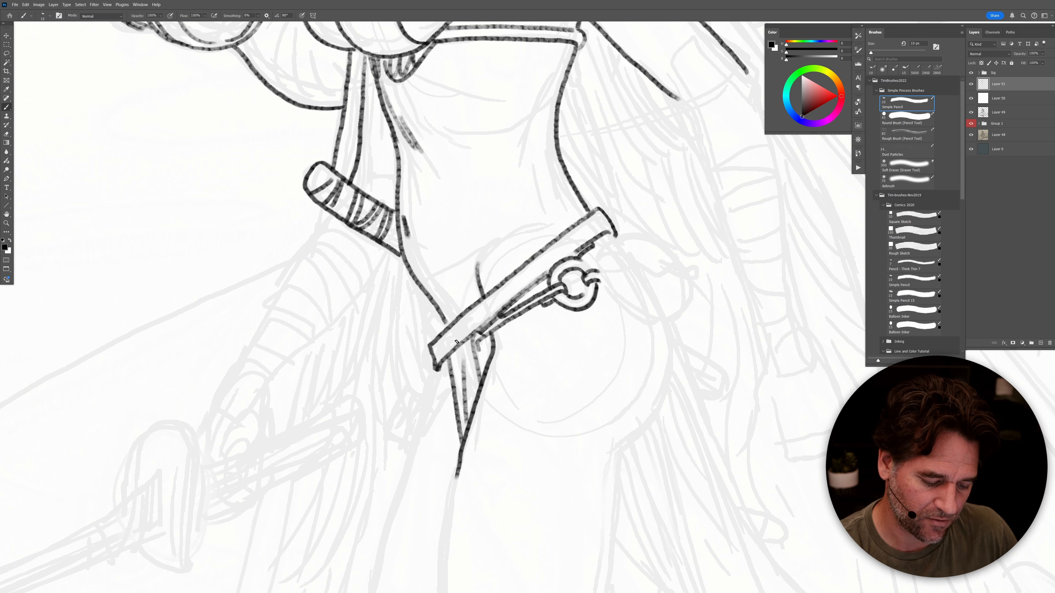
mouse_move(436, 305)
left_mouse_down()
mouse_move(439, 370)
mouse_move(391, 520)
left_mouse_up()
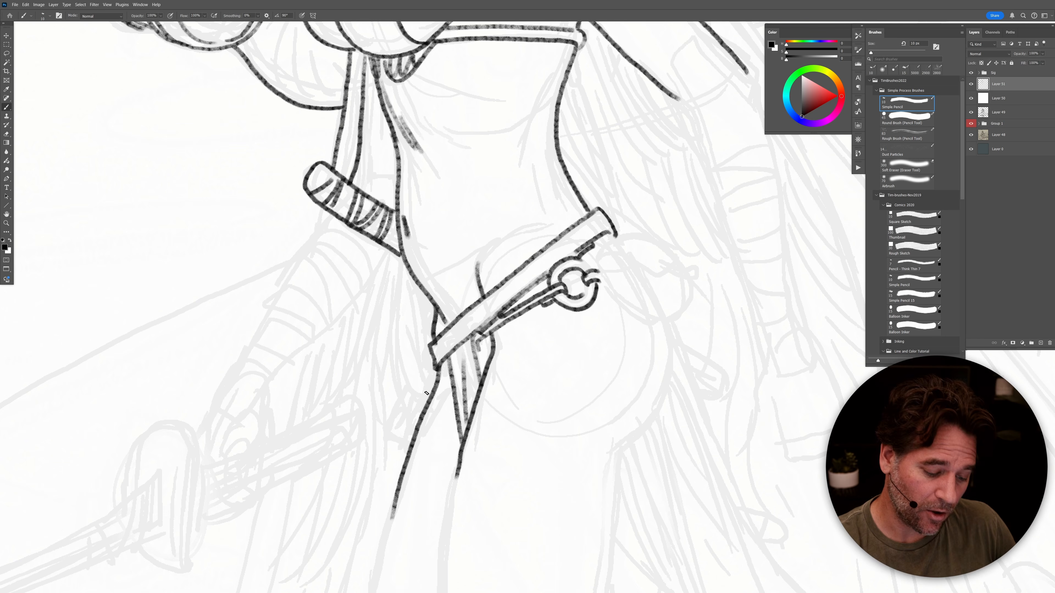
Step: Draw the small pouch at the front of the thigh and the line joining it to the belt
mouse_move(426, 398)
left_mouse_down()
mouse_move(401, 389)
mouse_move(381, 435)
mouse_move(408, 384)
left_mouse_up()
left_click_drag(383, 436, 406, 448)
mouse_move(414, 401)
left_mouse_down()
mouse_move(400, 449)
mouse_move(420, 407)
mouse_move(415, 388)
mouse_move(408, 412)
left_mouse_up()
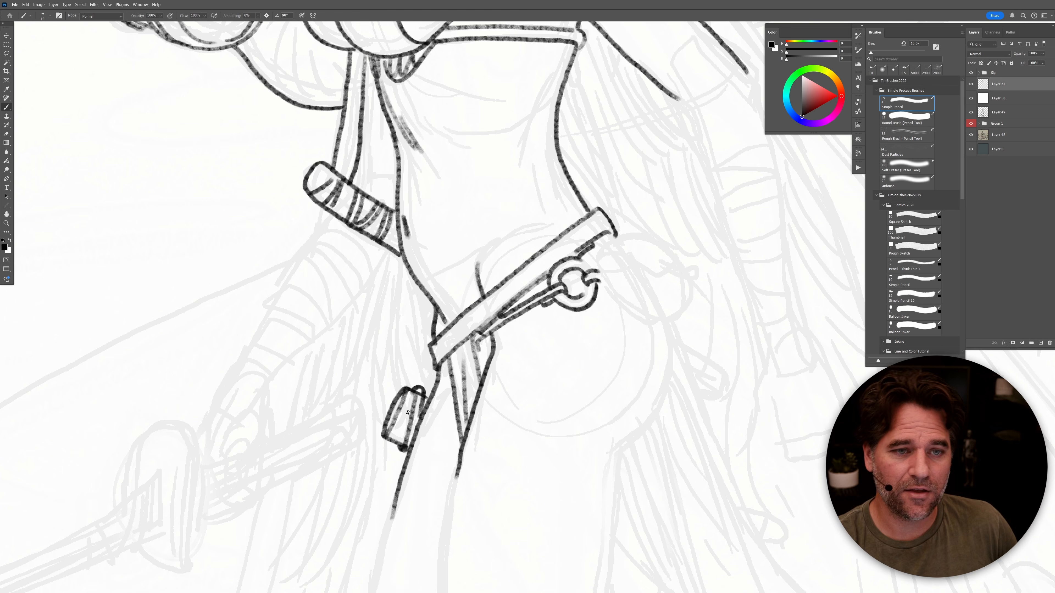
mouse_move(419, 418)
left_mouse_down()
mouse_move(452, 366)
mouse_move(484, 369)
left_mouse_up()
mouse_move(670, 415)
left_mouse_down()
mouse_move(679, 398)
mouse_move(667, 291)
mouse_move(611, 352)
left_mouse_up()
left_click_drag(546, 188, 589, 167)
left_click_drag(613, 179, 626, 193)
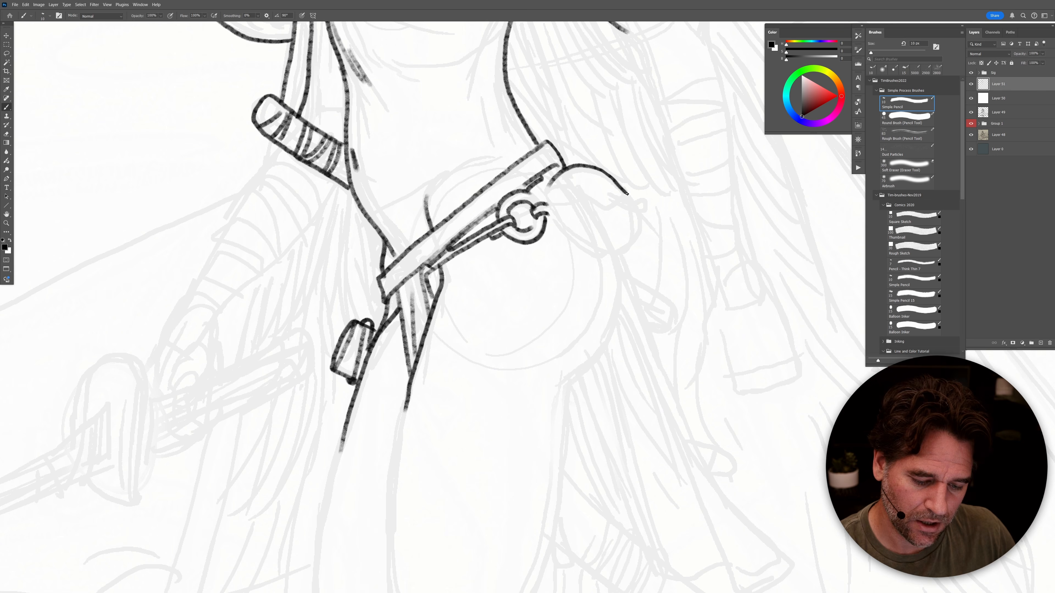
key("ctrl+z")
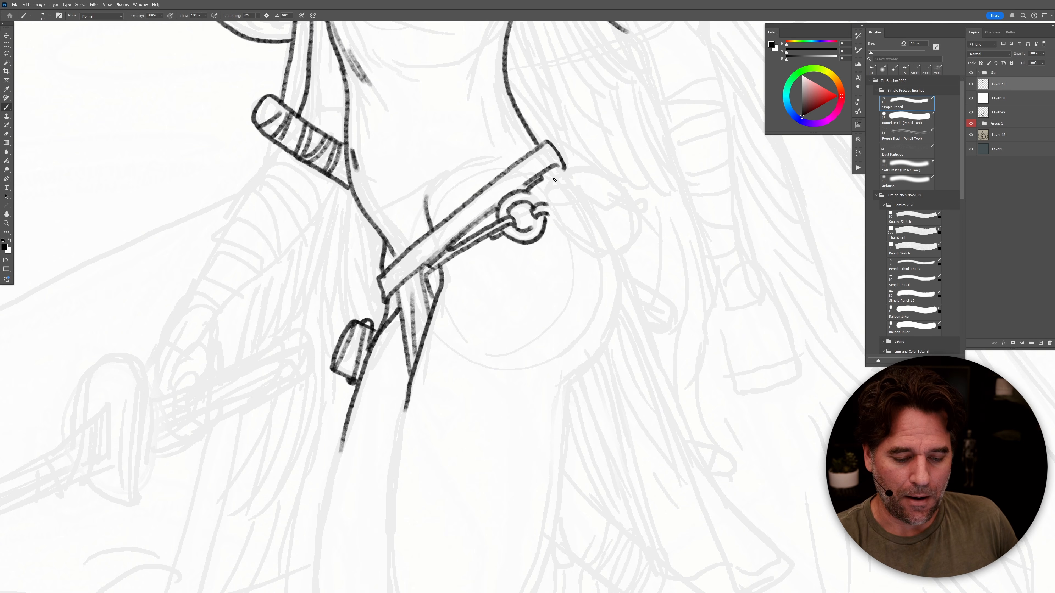
Step: Draw the rounded pouch with its curled flap behind the belt ring at the back hip
mouse_move(548, 187)
left_mouse_down()
mouse_move(551, 211)
mouse_move(607, 254)
mouse_move(632, 238)
mouse_move(638, 210)
mouse_move(625, 195)
mouse_move(655, 200)
mouse_move(642, 211)
mouse_move(597, 207)
mouse_move(564, 186)
mouse_move(549, 193)
mouse_move(552, 181)
mouse_move(583, 163)
mouse_move(627, 190)
left_mouse_up()
mouse_move(550, 201)
left_mouse_down()
mouse_move(570, 188)
mouse_move(556, 199)
mouse_move(604, 228)
mouse_move(607, 253)
left_mouse_up()
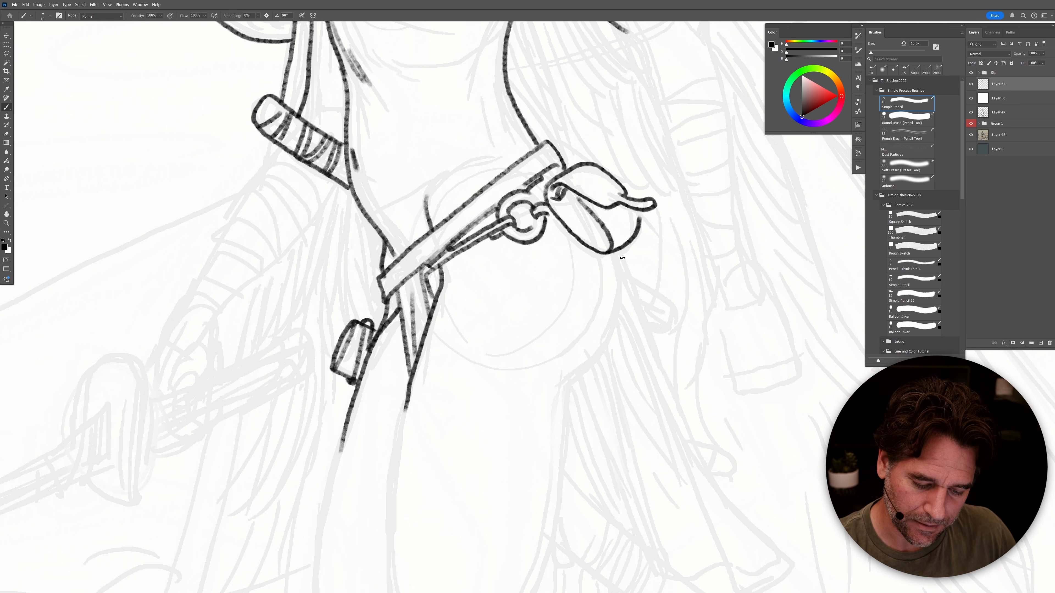
Step: Draw the curve of the buttock below the back pouch and the long, flare-ended scabbard outline hanging behind it
mouse_move(613, 257)
left_mouse_down()
mouse_move(623, 295)
mouse_move(607, 335)
left_mouse_up()
key("ctrl+z")
mouse_move(569, 384)
left_mouse_down()
mouse_move(617, 317)
mouse_move(613, 254)
mouse_move(685, 436)
mouse_move(762, 548)
left_mouse_up()
mouse_move(627, 316)
left_mouse_down()
mouse_move(584, 173)
mouse_move(602, 227)
left_mouse_up()
key("ctrl+z")
mouse_move(578, 178)
left_mouse_down()
mouse_move(613, 289)
mouse_move(687, 453)
mouse_move(737, 426)
mouse_move(704, 396)
mouse_move(731, 424)
left_mouse_up()
key("e")
key("b")
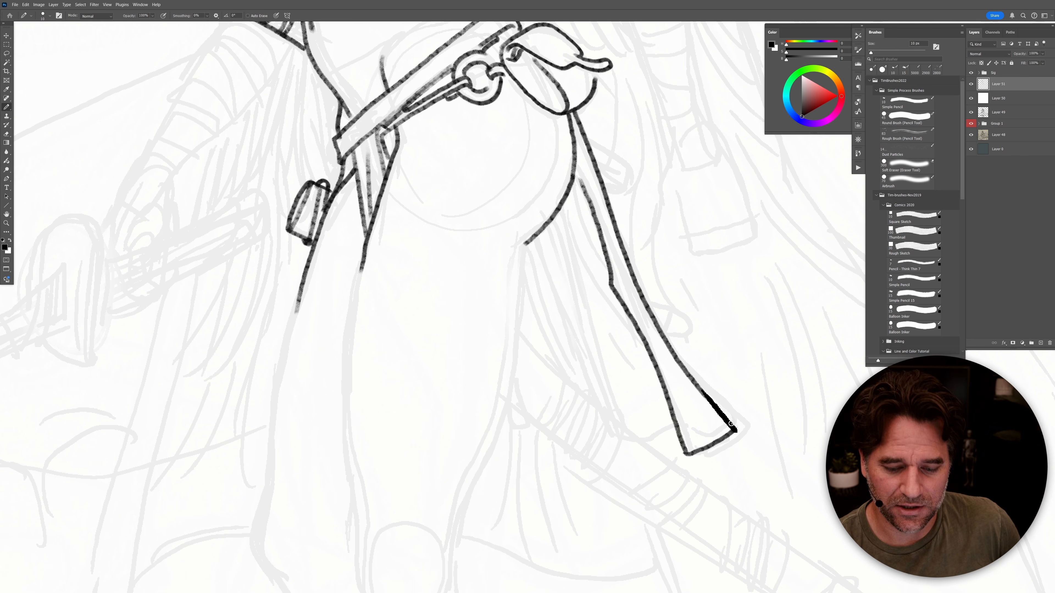
Step: Undo the strokes closing the flared end of the hanging sash and one further attempt at its lower edge
key("ctrl+z")
key("ctrl+z")
key("ctrl+z")
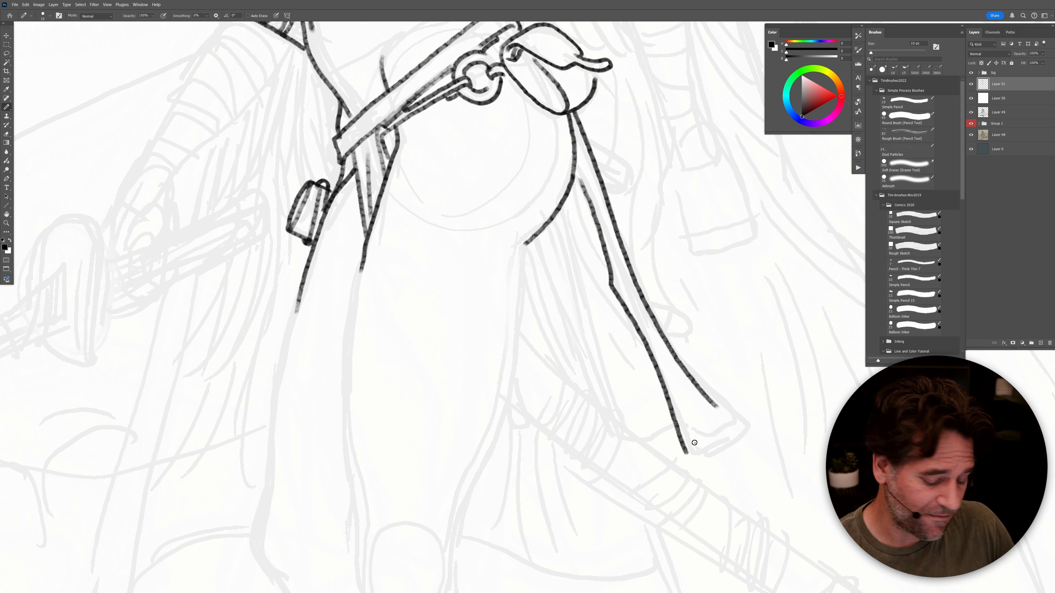
left_click_drag(691, 455, 713, 448)
key("ctrl+z")
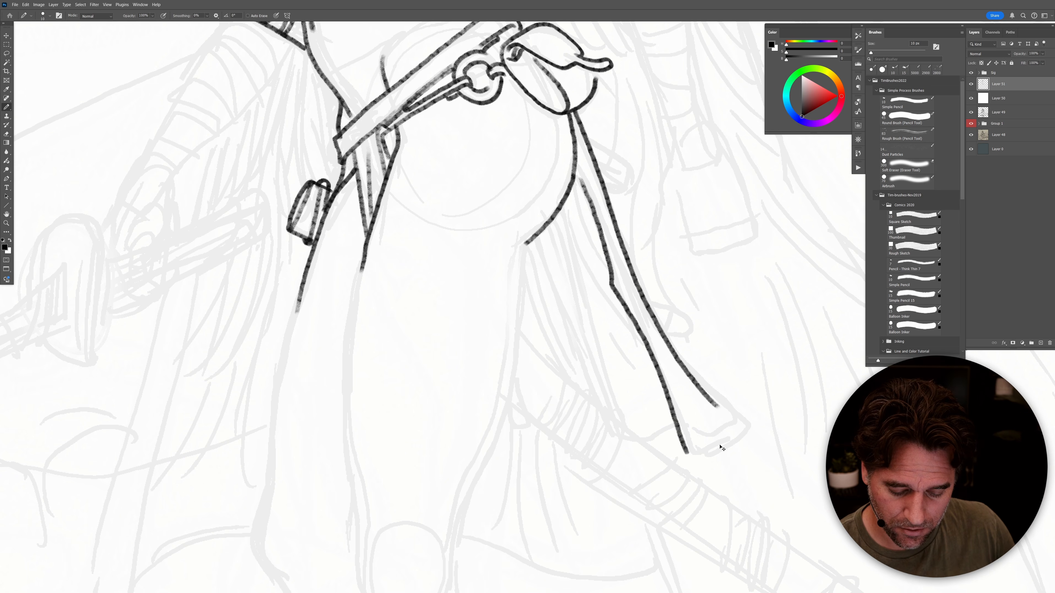
Step: Switch to the Brush tool and ink a rounded edge across the hanging sash's end, plus the short fold line beside it
key("shift+b")
key("shift+b")
key("shift+b")
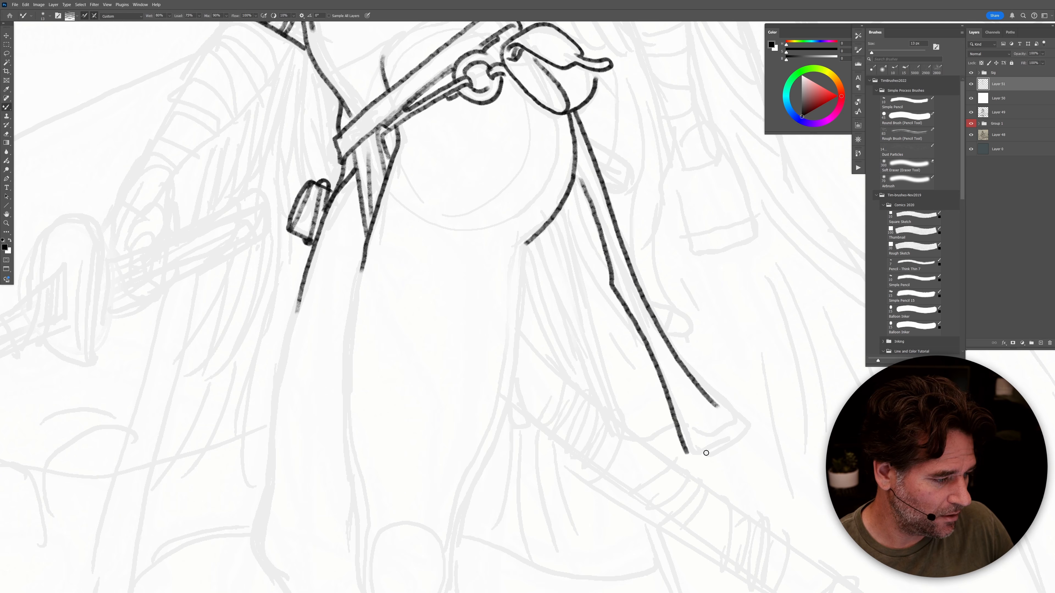
mouse_move(687, 454)
left_mouse_down()
mouse_move(725, 425)
mouse_move(722, 411)
mouse_move(643, 440)
left_mouse_up()
Step: Ink the buttock curve and both contours of the near thigh down to the knee
left_click_drag(556, 209, 523, 244)
mouse_move(562, 200)
left_mouse_down()
mouse_move(521, 243)
mouse_move(514, 340)
left_mouse_up()
key("ctrl+z")
mouse_move(523, 250)
left_mouse_down()
mouse_move(506, 405)
mouse_move(450, 563)
left_mouse_up()
mouse_move(365, 247)
left_mouse_down()
mouse_move(346, 392)
mouse_move(360, 565)
left_mouse_up()
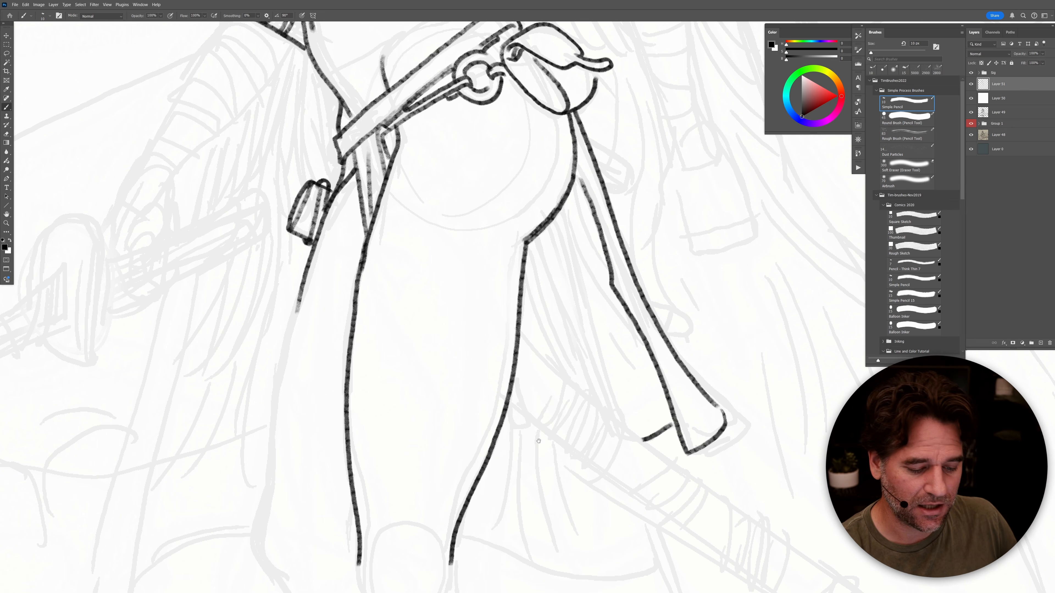
Step: Erase the overhanging back ends of the chest band and continue the back contour up towards the arm
left_click(538, 441, "alt")
left_click_drag(589, 430, 593, 455)
left_click(593, 454, "alt")
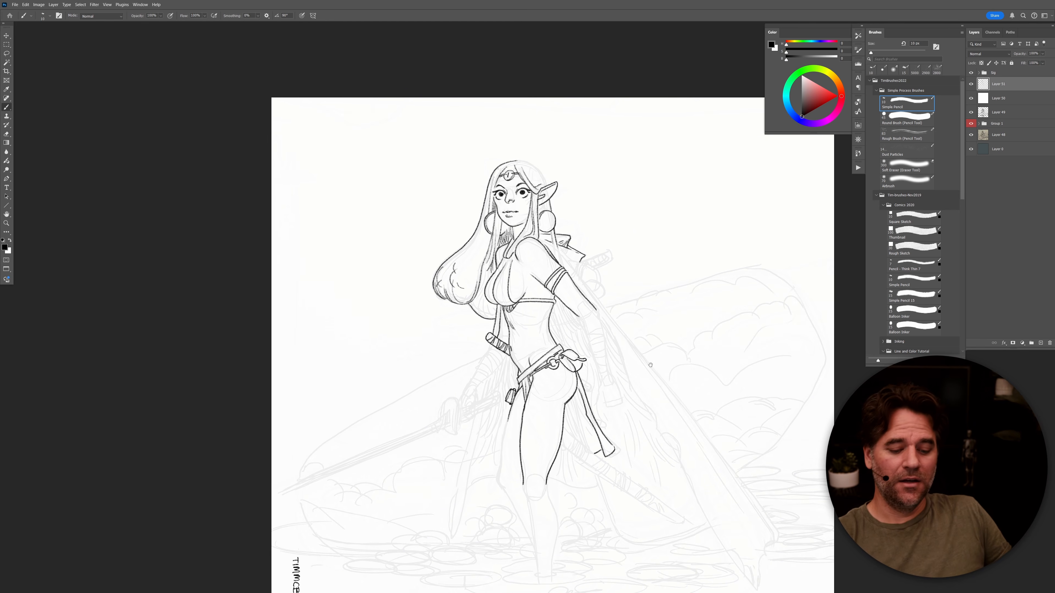
left_click(560, 308, "ctrl")
left_click(560, 308, "ctrl")
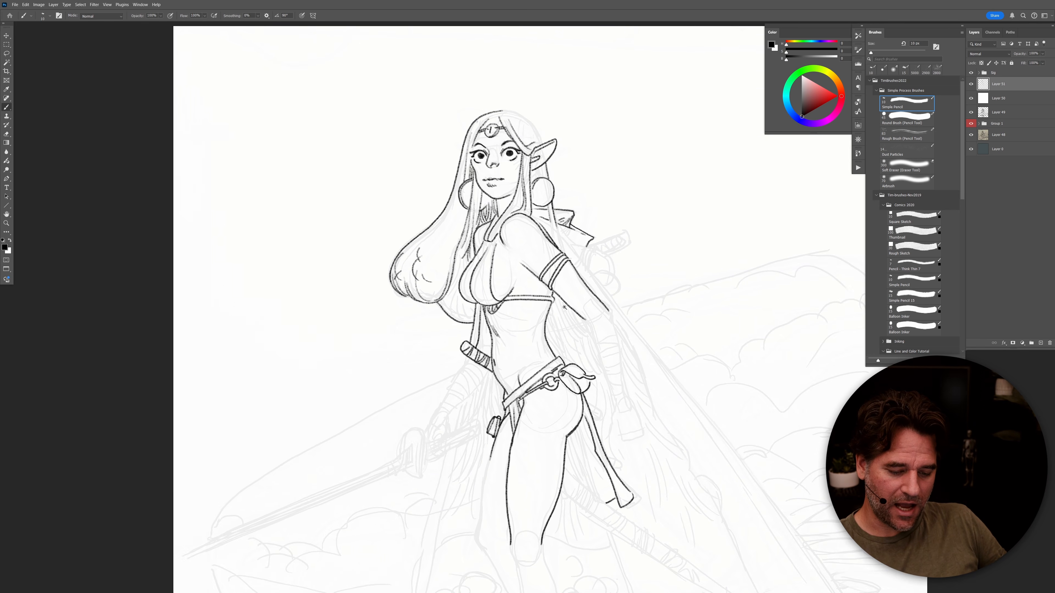
left_click(560, 308, "ctrl")
left_click(560, 308, "ctrl")
left_click(532, 295, "alt")
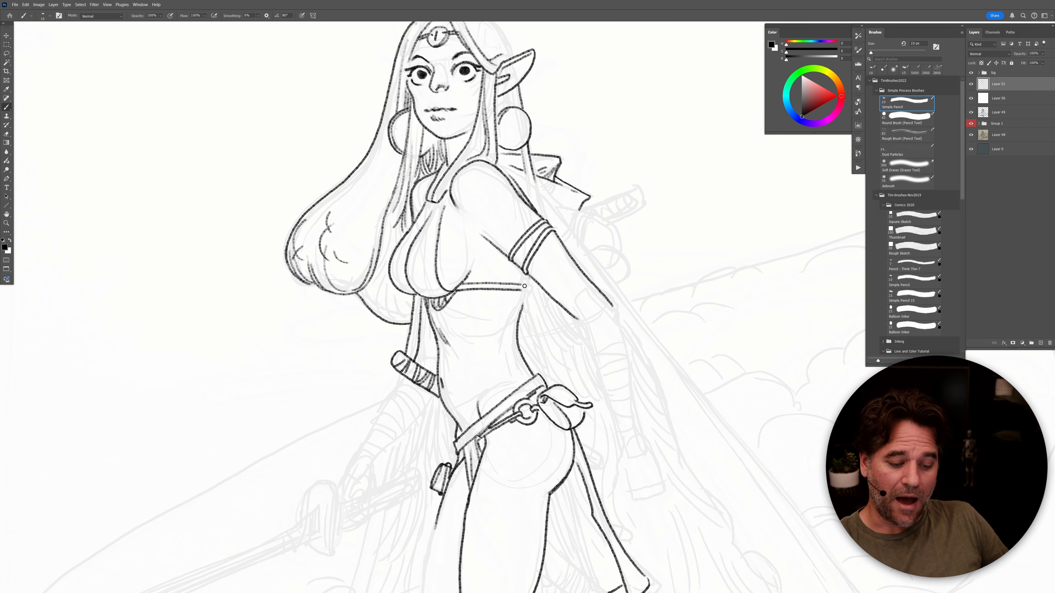
key("e")
mouse_move(522, 309)
left_mouse_down()
mouse_move(522, 338)
mouse_move(523, 274)
left_mouse_up()
key("b")
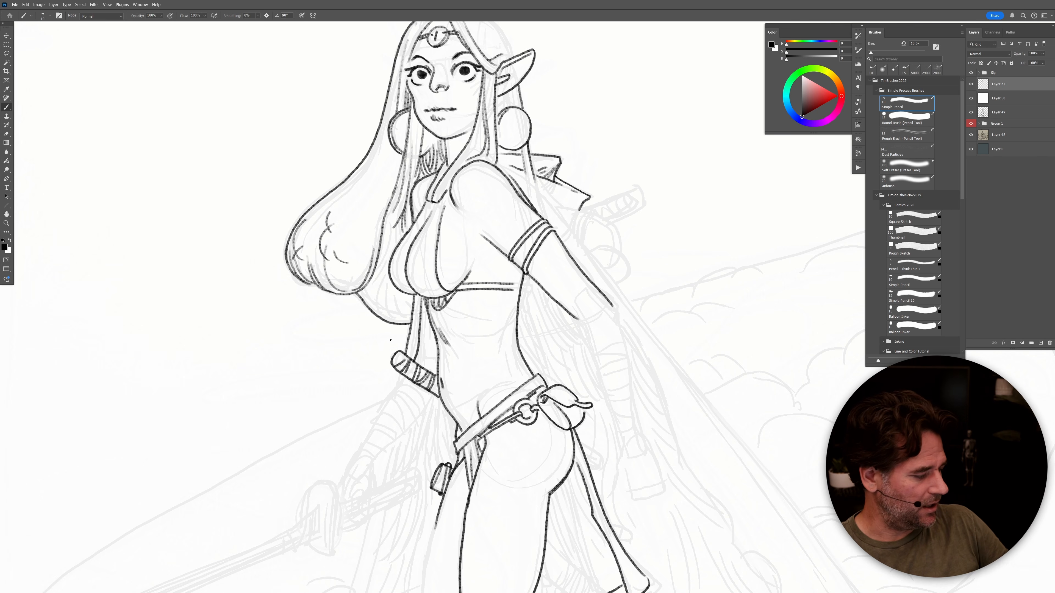
Step: Open a second window for 100Char-86.psd, move it out of the main workspace, and return the original to full-screen view
key("f")
key("f")
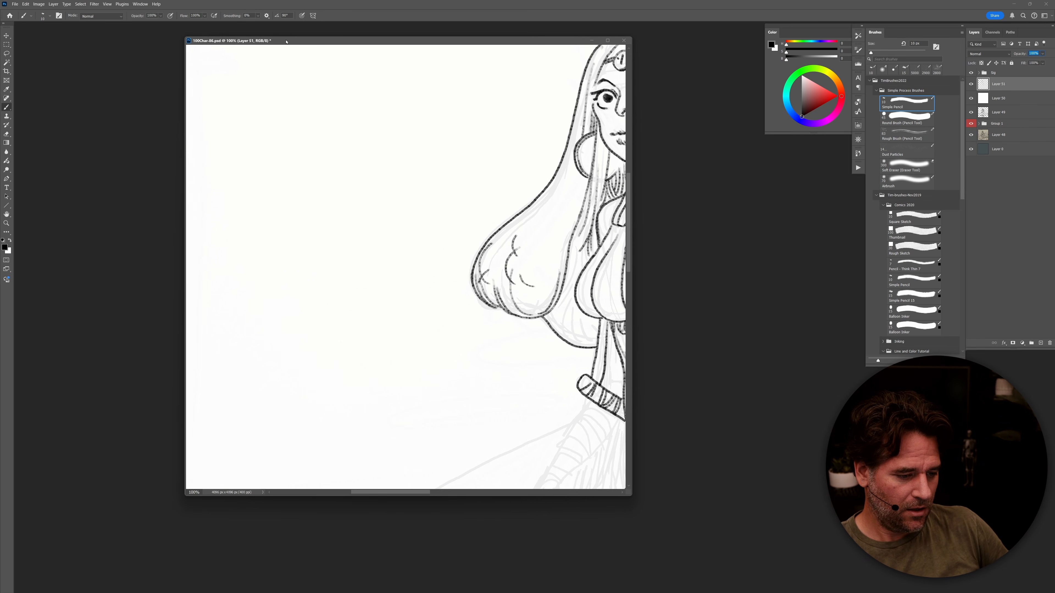
left_click_drag(286, 40, 279, 49)
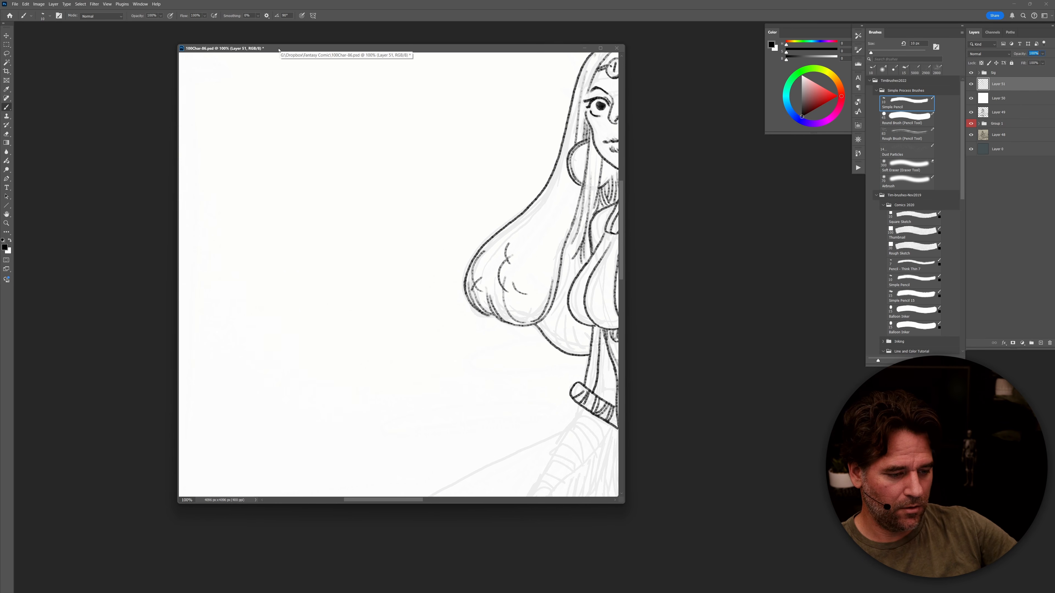
left_click(140, 4)
mouse_move(164, 12)
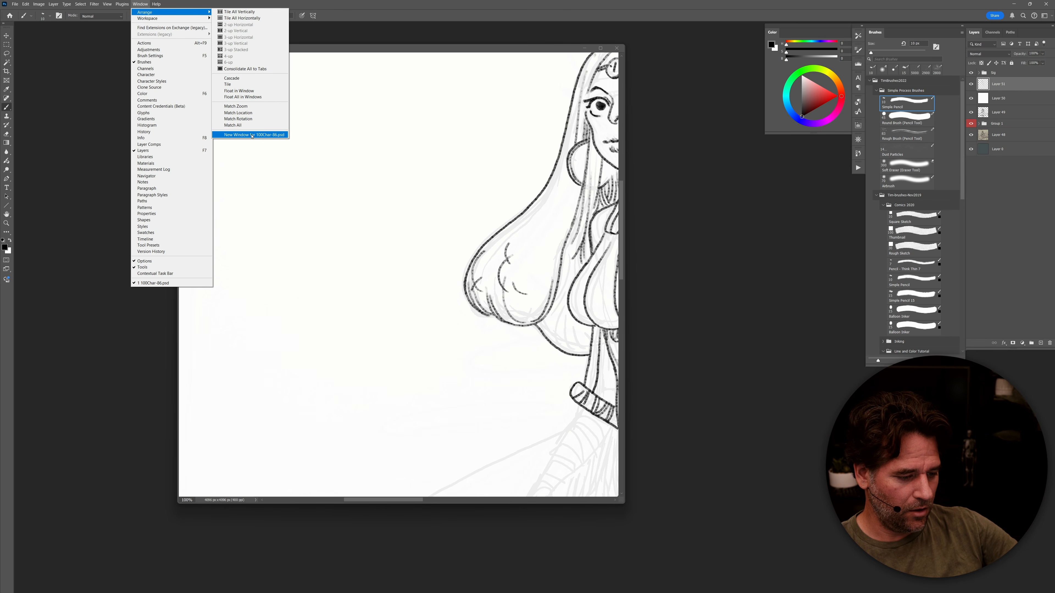
left_click(252, 135)
left_click_drag(217, 34, 781, 0)
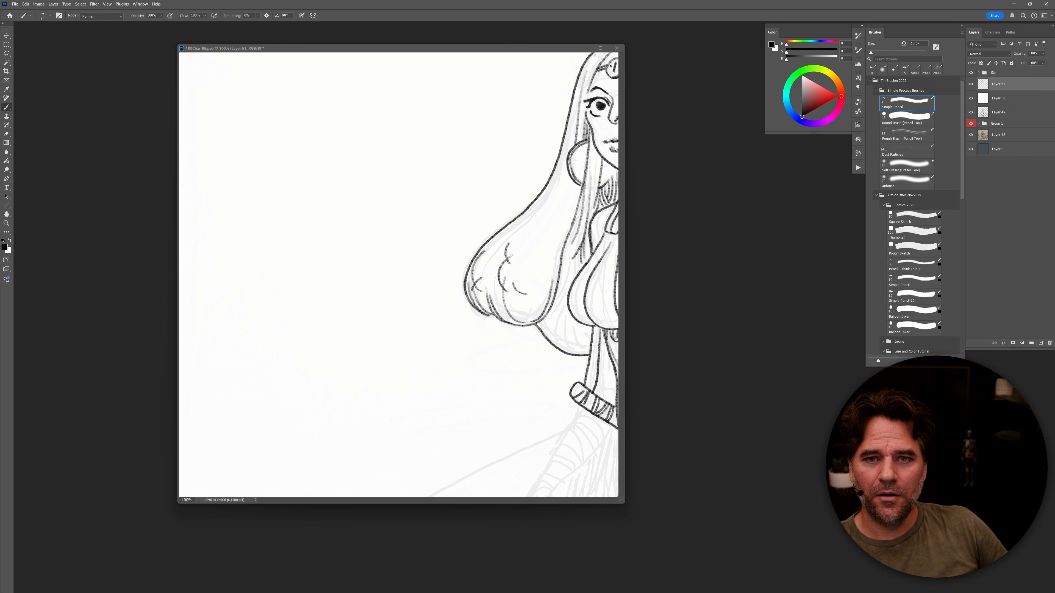
key("f")
Step: Ink the crown of the hair from the top of the head down to the pointed ear
left_click_drag(651, 378, 659, 447)
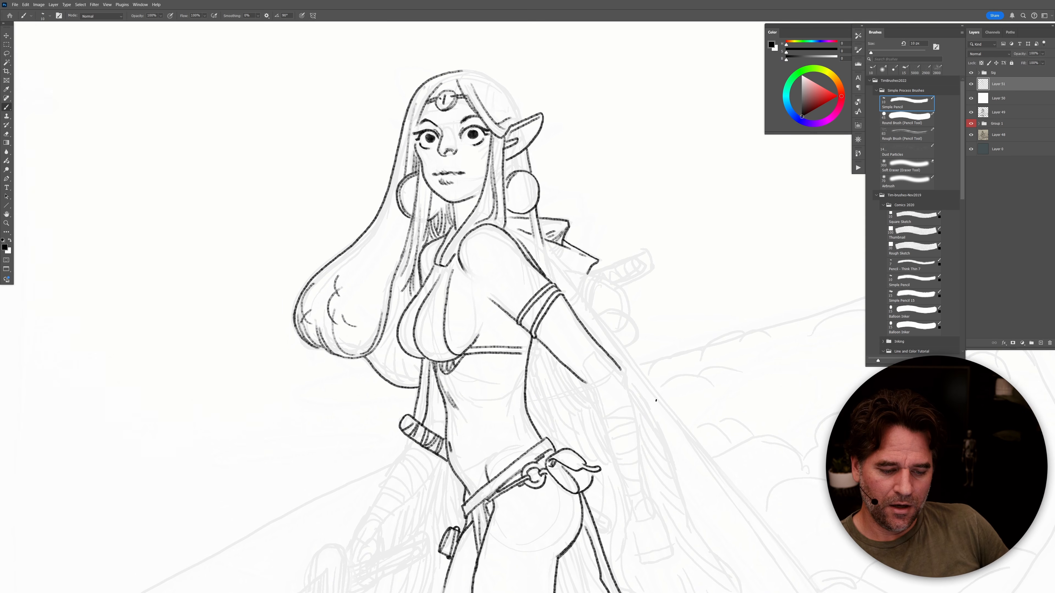
left_click(527, 126, "ctrl")
left_click_drag(440, 53, 466, 128)
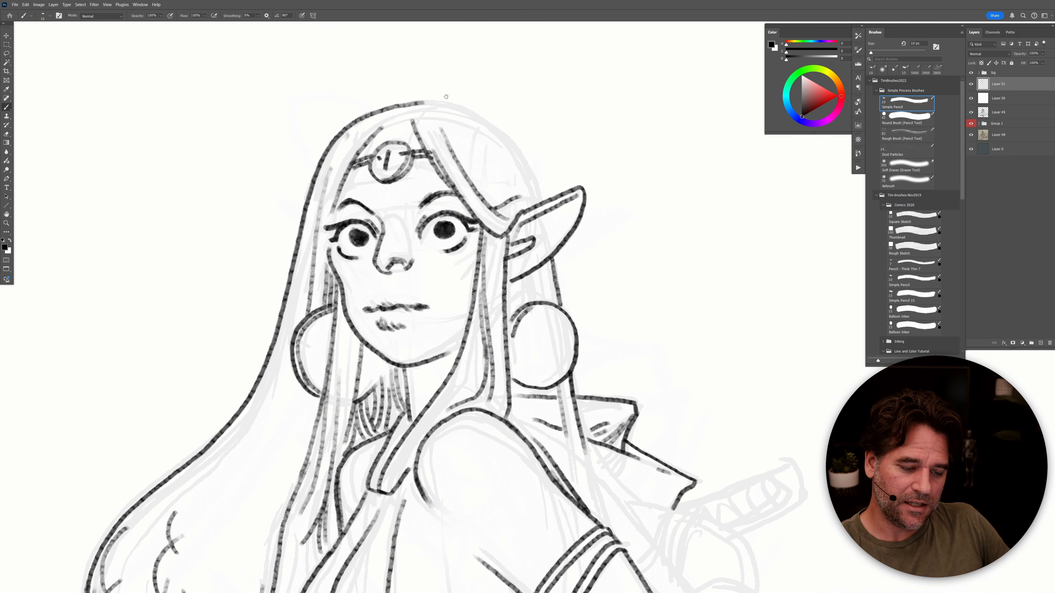
mouse_move(422, 103)
left_mouse_down()
mouse_move(500, 128)
mouse_move(543, 194)
left_mouse_up()
key("ctrl+z")
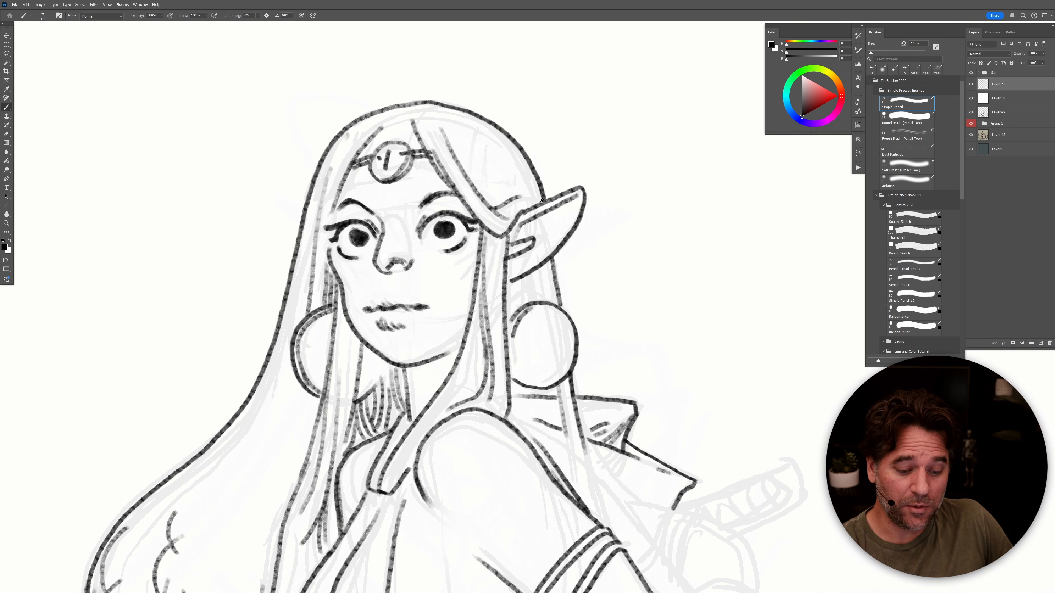
Step: Ink the hair strands behind the ear and round earring, continuing them down behind the shoulder
left_click_drag(552, 395, 516, 393)
mouse_move(536, 269)
left_mouse_down()
mouse_move(540, 303)
mouse_move(530, 306)
left_mouse_up()
mouse_move(526, 278)
left_mouse_down()
mouse_move(525, 303)
mouse_move(508, 320)
left_mouse_up()
left_click_drag(528, 436, 643, 287)
left_click(643, 287, "alt")
left_click(644, 293, "alt")
left_click(648, 307, "alt")
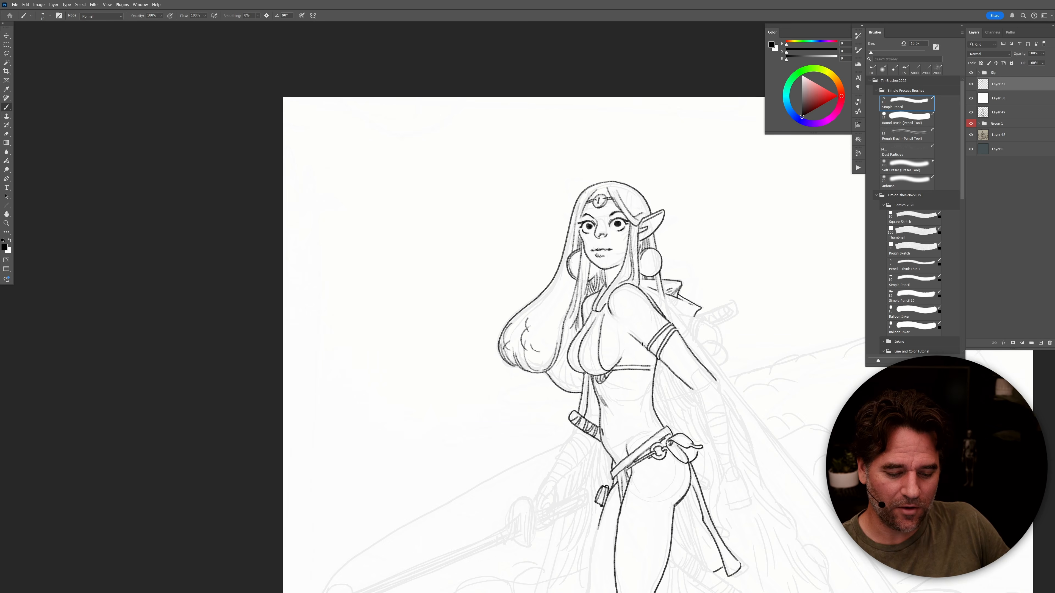
left_click(614, 342, "ctrl")
left_click_drag(695, 363, 618, 362)
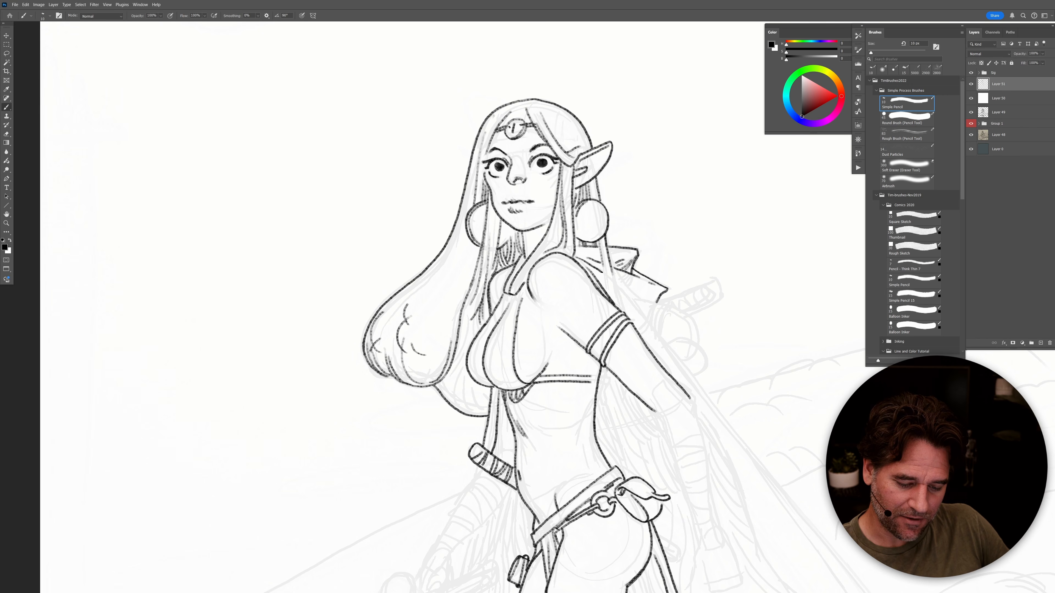
mouse_move(598, 248)
left_mouse_down()
mouse_move(619, 309)
mouse_move(604, 250)
mouse_move(627, 308)
mouse_move(610, 261)
mouse_move(643, 312)
left_mouse_up()
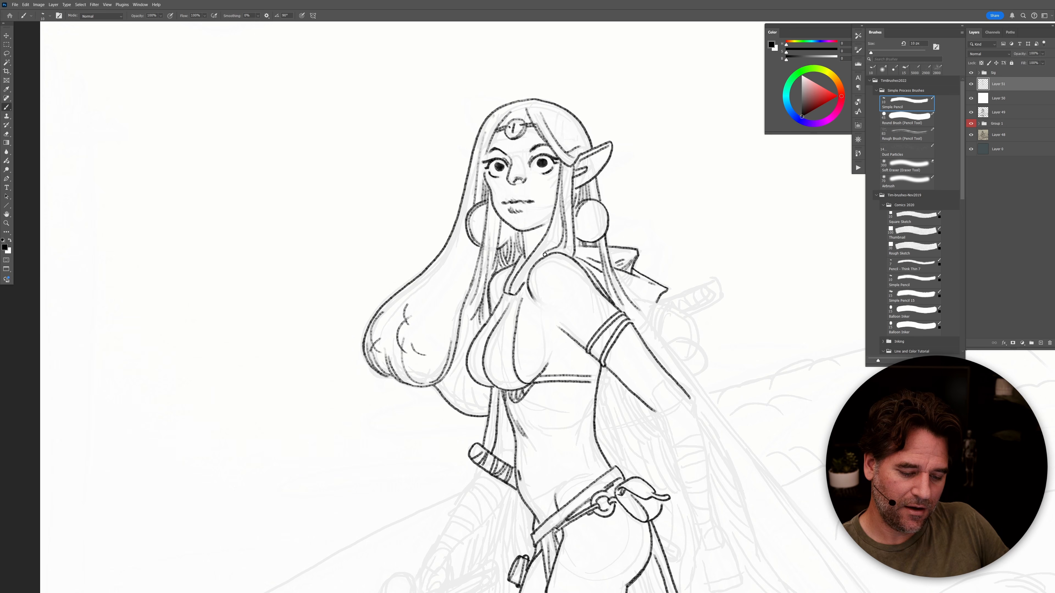
Step: Add strand lines to the hair beside the neck and to the long lock falling in front of the chest
left_click(526, 255)
left_click_drag(564, 226, 519, 270)
mouse_move(563, 239)
left_mouse_down()
mouse_move(527, 261)
mouse_move(530, 273)
left_mouse_up()
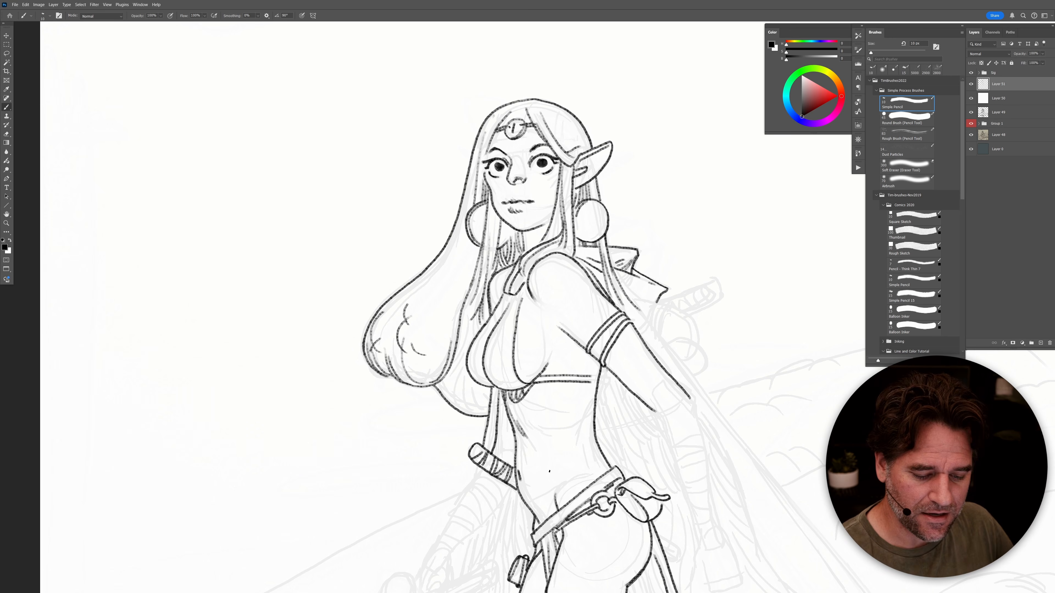
left_click_drag(477, 297, 464, 322)
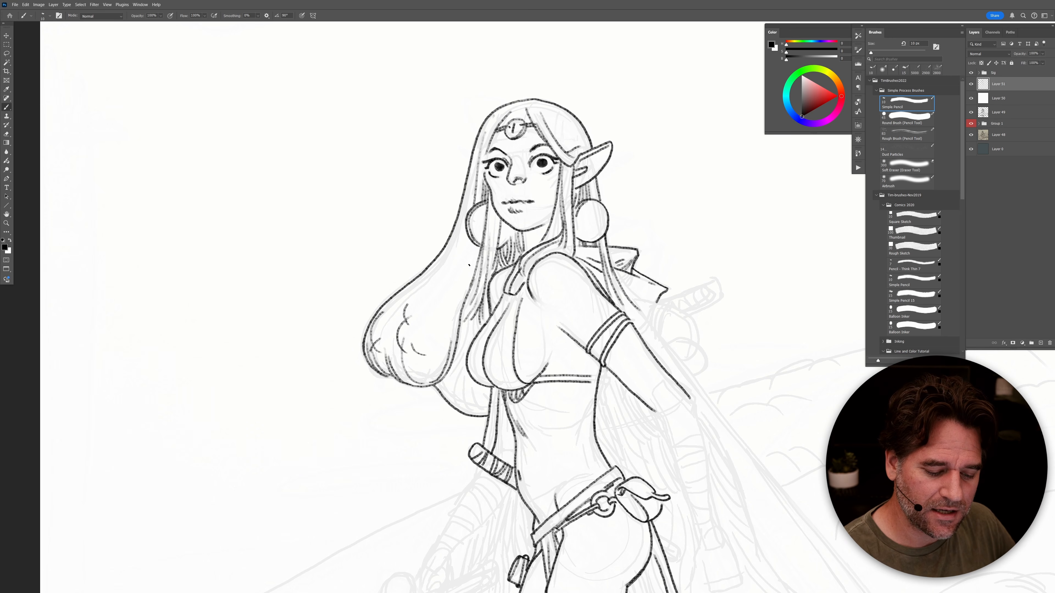
mouse_move(470, 264)
left_mouse_down()
mouse_move(453, 356)
mouse_move(478, 317)
mouse_move(455, 350)
left_mouse_up()
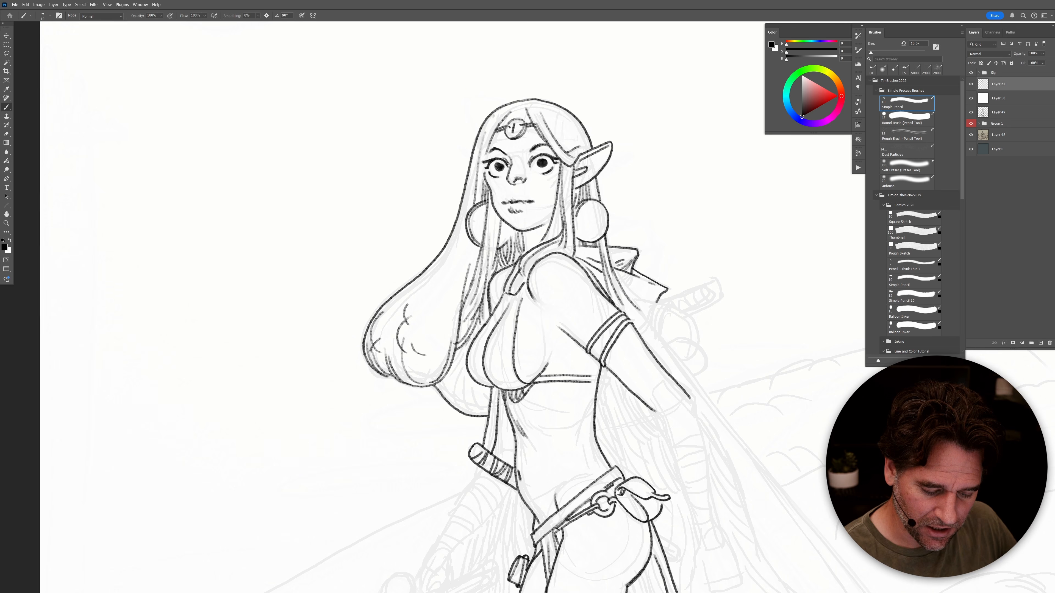
Step: Ink the outer edge of the halter top, erase the overlapping strap line, and draw a small band across the strap
mouse_move(508, 281)
left_mouse_down()
mouse_move(496, 307)
mouse_move(507, 309)
mouse_move(473, 364)
left_mouse_up()
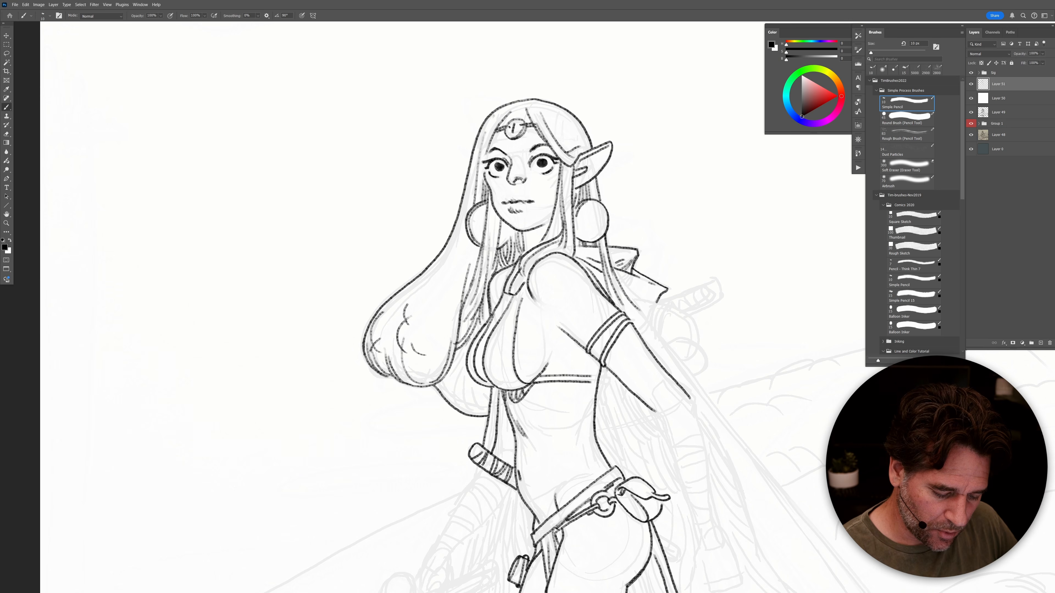
key("e")
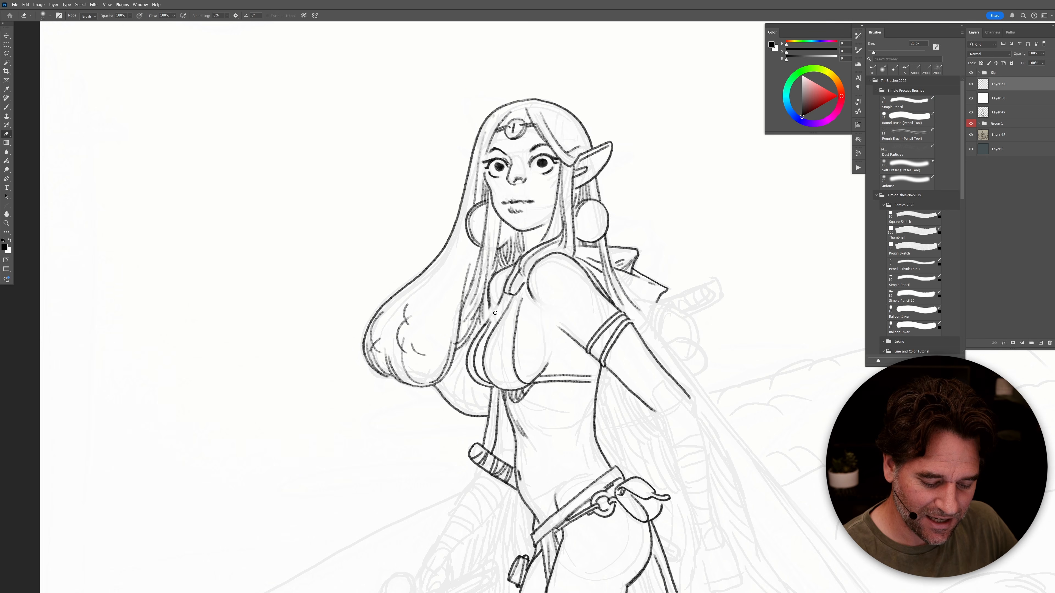
key("b")
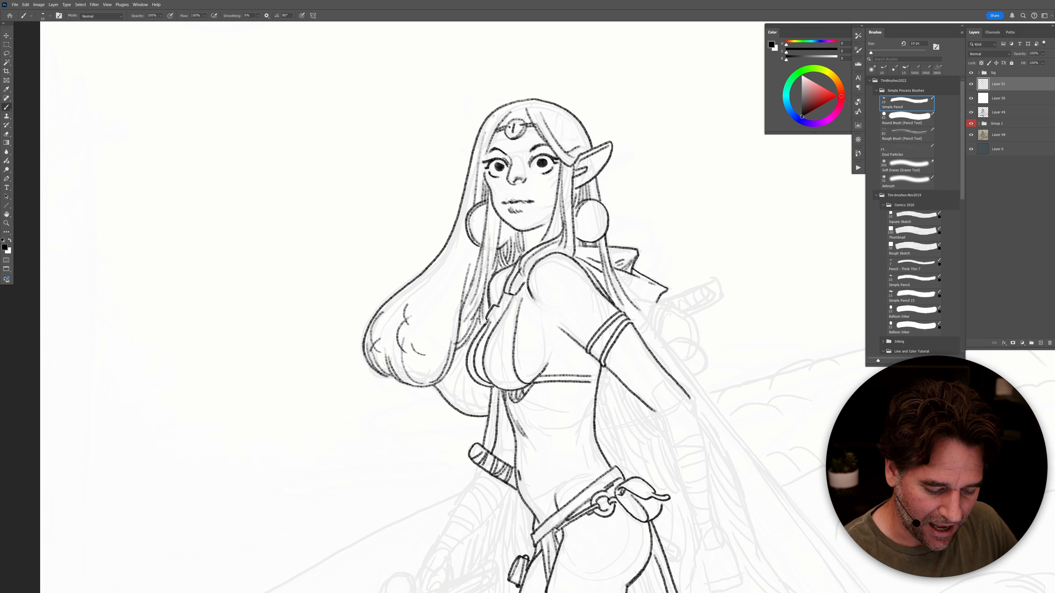
left_click_drag(498, 307, 490, 321)
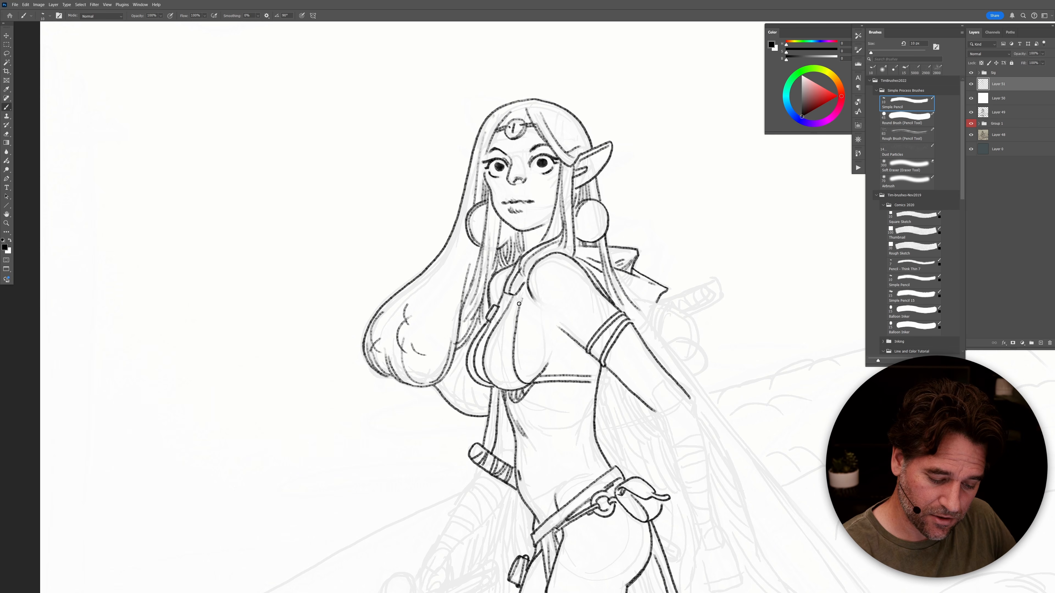
Step: Draw an oval clasp on the halter strap and add curved fabric folds to the top
key("b")
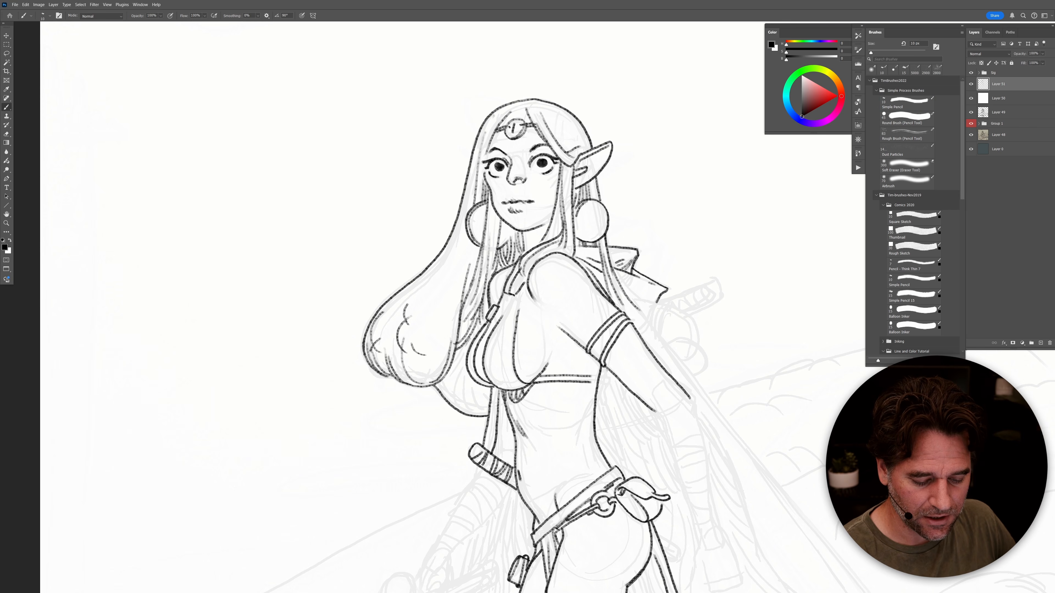
mouse_move(507, 315)
left_mouse_down()
mouse_move(521, 294)
mouse_move(513, 309)
left_mouse_up()
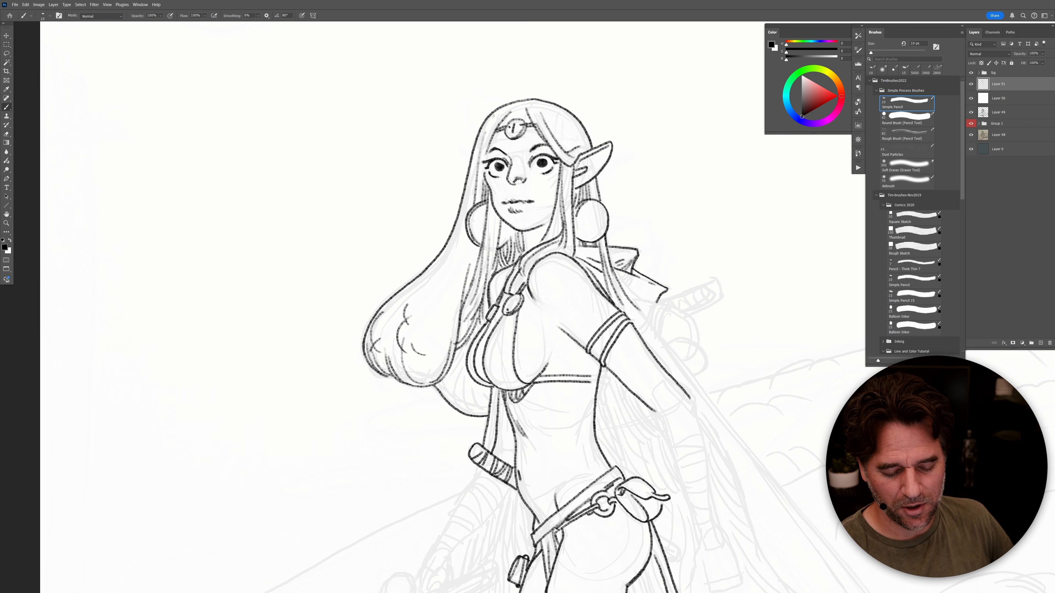
mouse_move(485, 364)
left_mouse_down()
mouse_move(514, 386)
mouse_move(499, 378)
mouse_move(518, 387)
mouse_move(505, 373)
mouse_move(527, 377)
mouse_move(525, 359)
mouse_move(503, 354)
mouse_move(511, 377)
mouse_move(493, 383)
mouse_move(514, 327)
mouse_move(496, 342)
mouse_move(504, 355)
mouse_move(505, 338)
mouse_move(521, 333)
mouse_move(473, 369)
mouse_move(489, 386)
mouse_move(473, 358)
mouse_move(478, 379)
left_mouse_up()
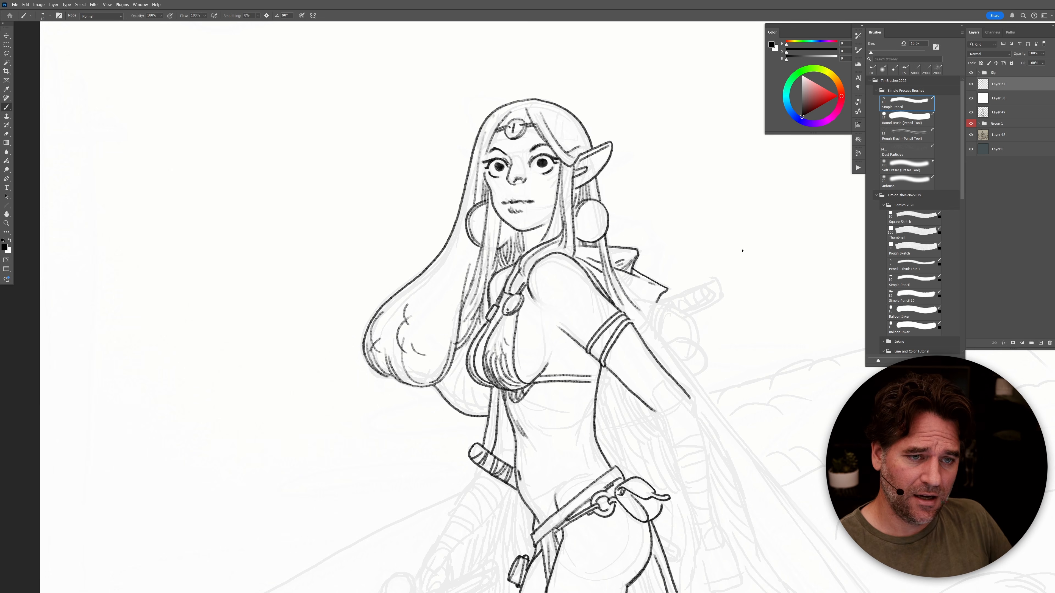
Step: Rework the elbow and ink both contours of the upper forearm below the armband
mouse_move(649, 388)
left_mouse_down()
mouse_move(568, 261)
mouse_move(556, 216)
mouse_move(536, 220)
mouse_move(551, 299)
left_mouse_up()
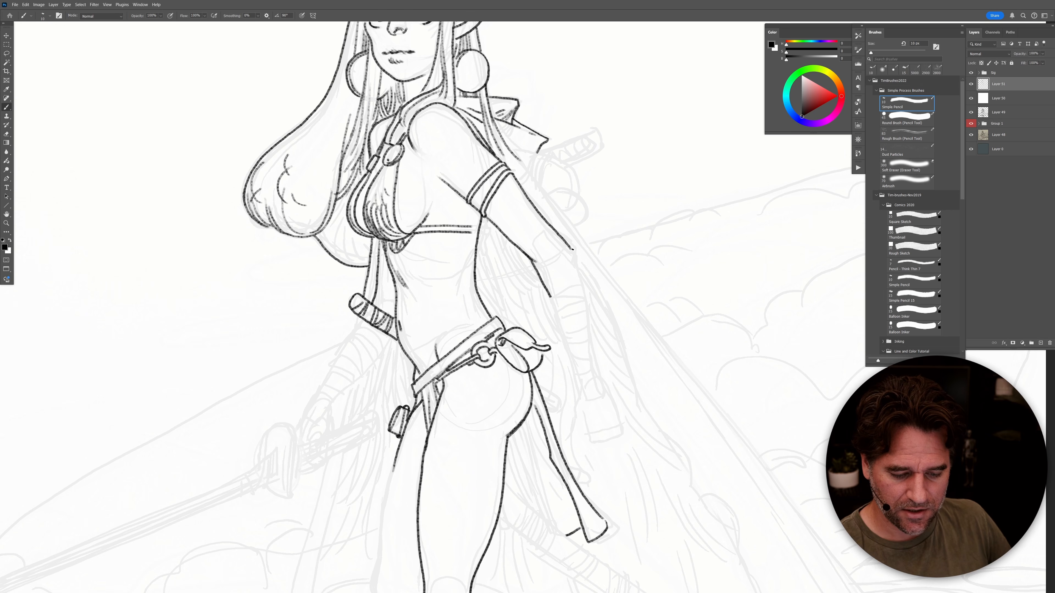
key("e")
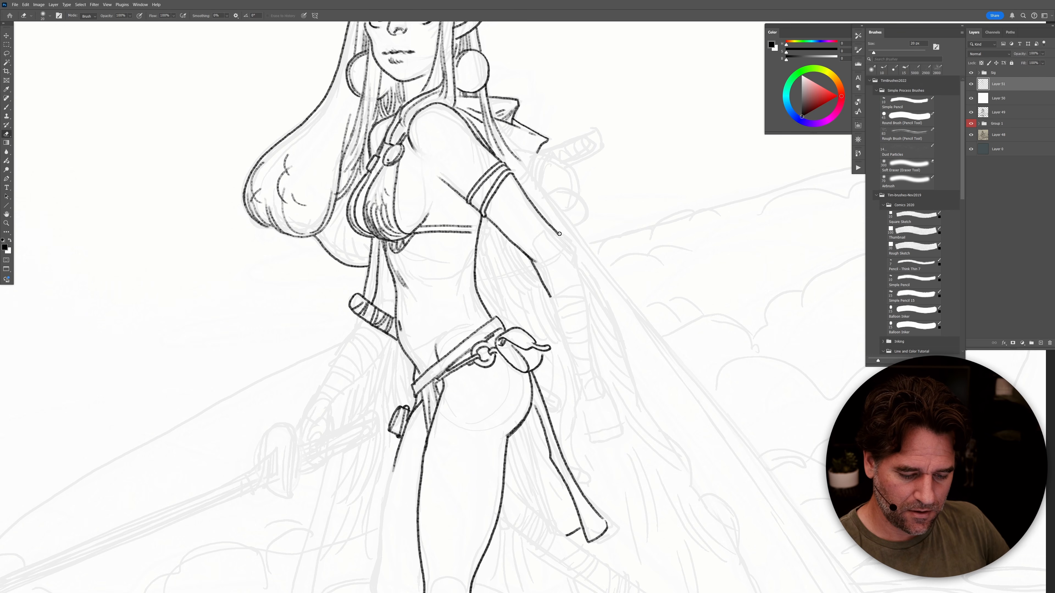
key("b")
left_click_drag(556, 232, 585, 288)
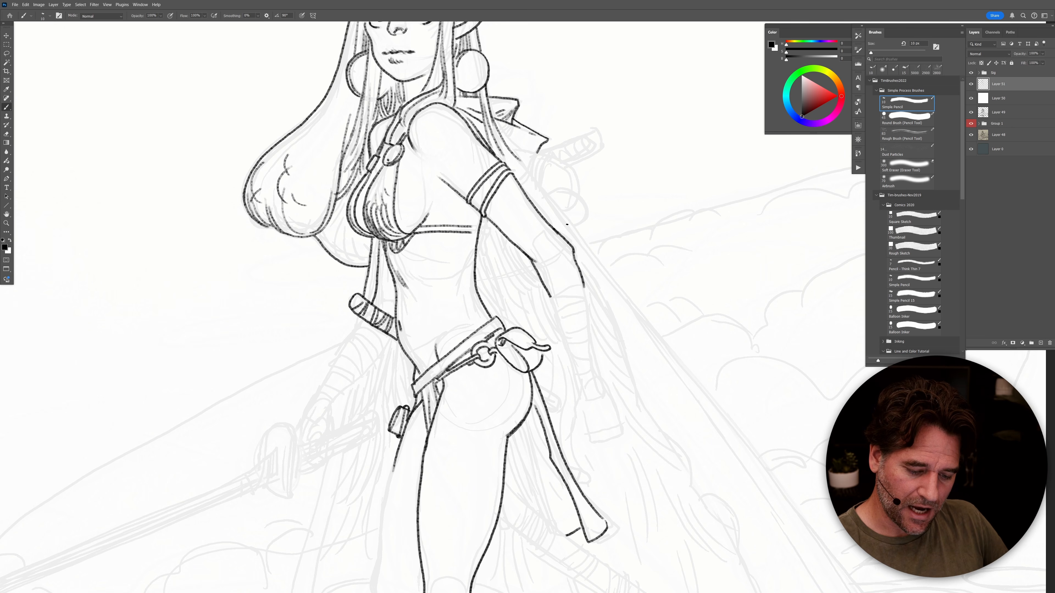
left_click_drag(532, 239, 549, 281)
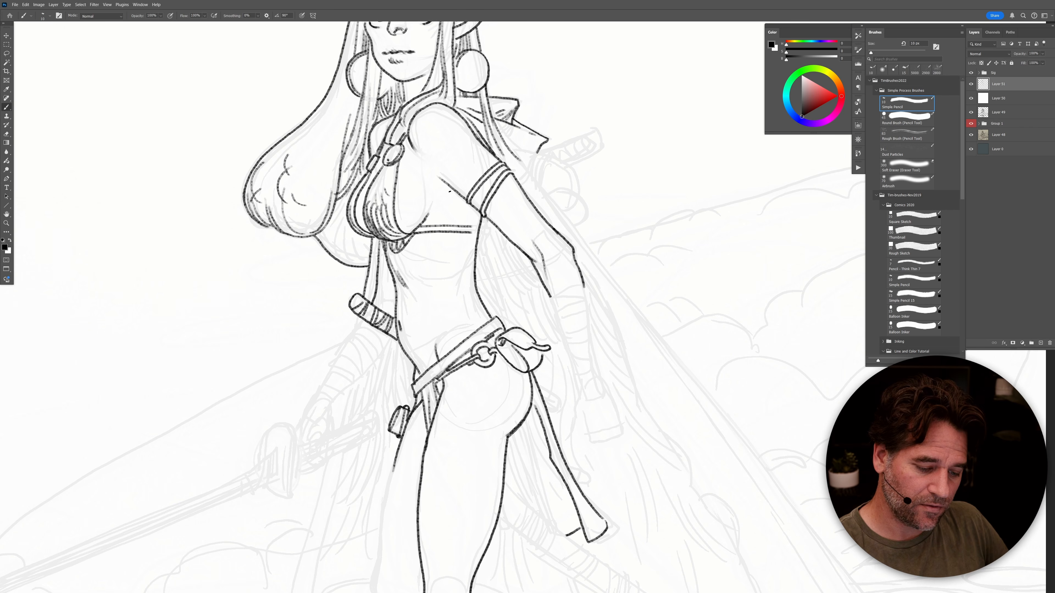
Step: Ink the underarm contour down to the back and join the chest band's ends to it
left_click_drag(441, 180, 478, 225)
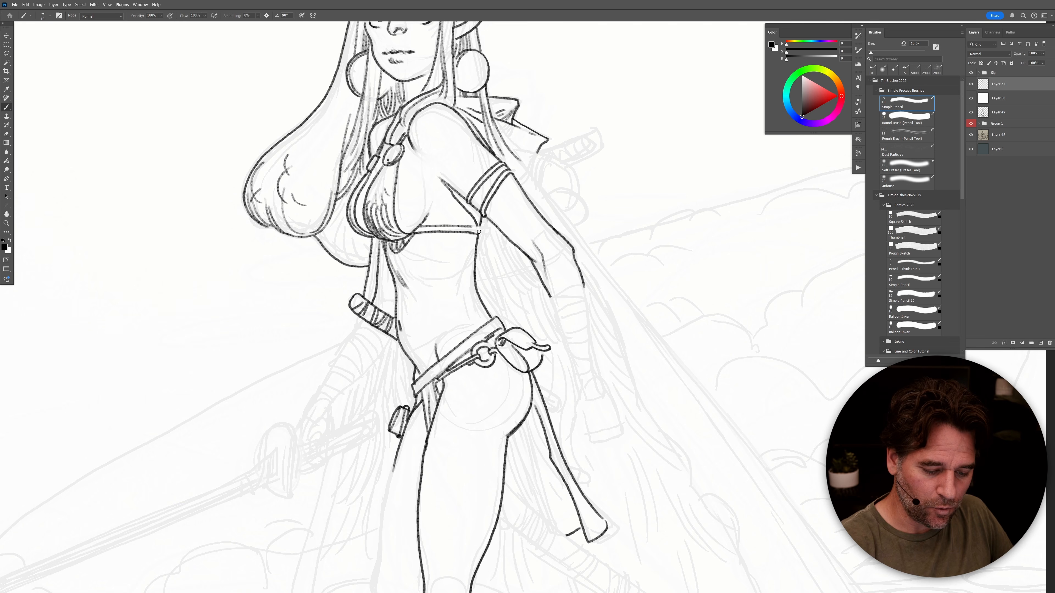
left_click_drag(476, 230, 476, 227)
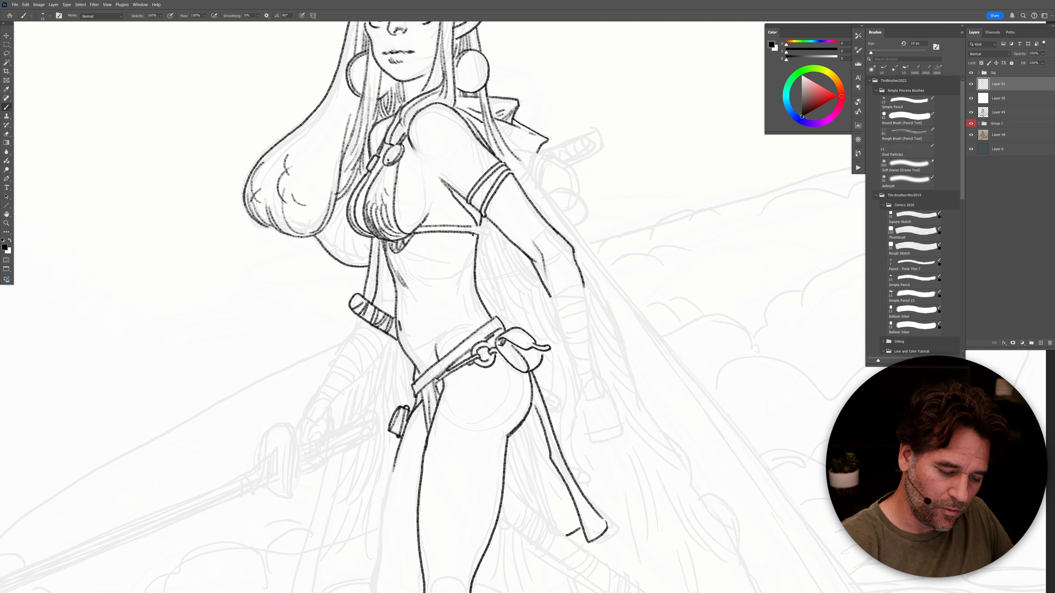
key("b")
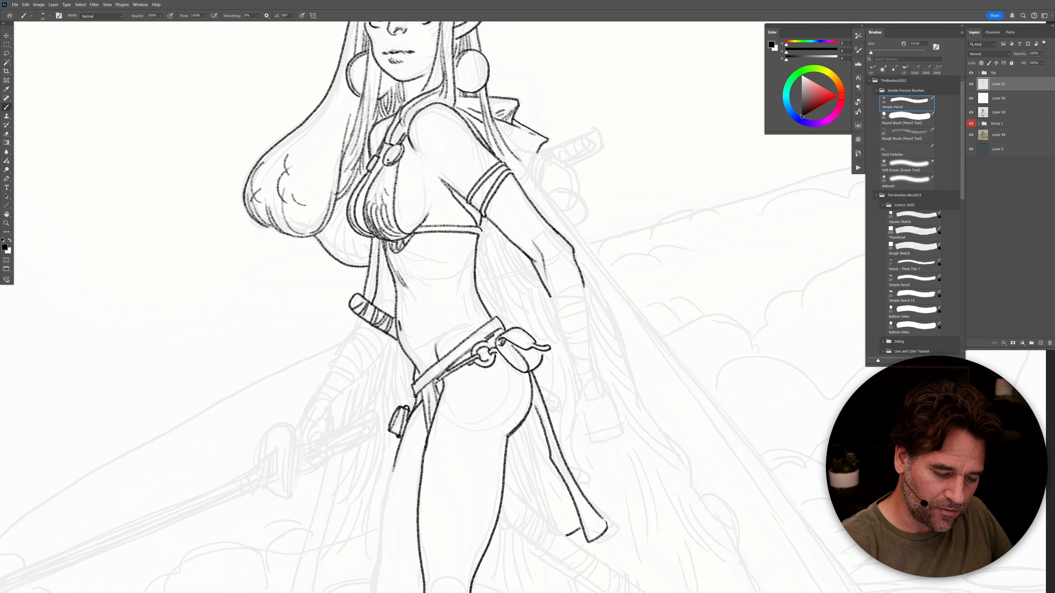
Step: Hatch shadows under the near arm, along the front crease of the shoulder and beneath the halter top
left_click_drag(452, 191, 478, 222)
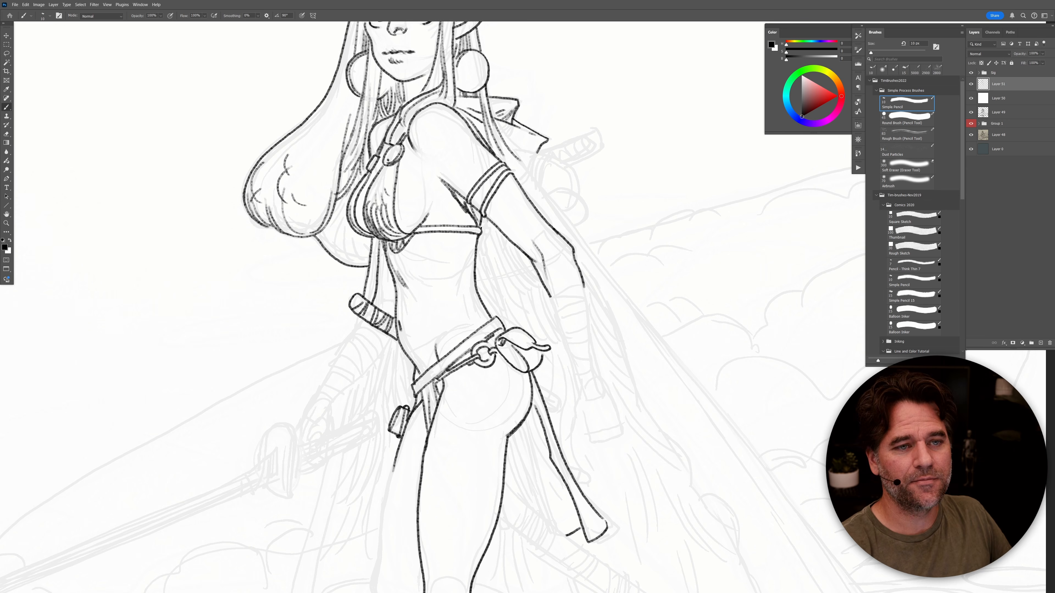
left_click_drag(582, 395, 581, 486)
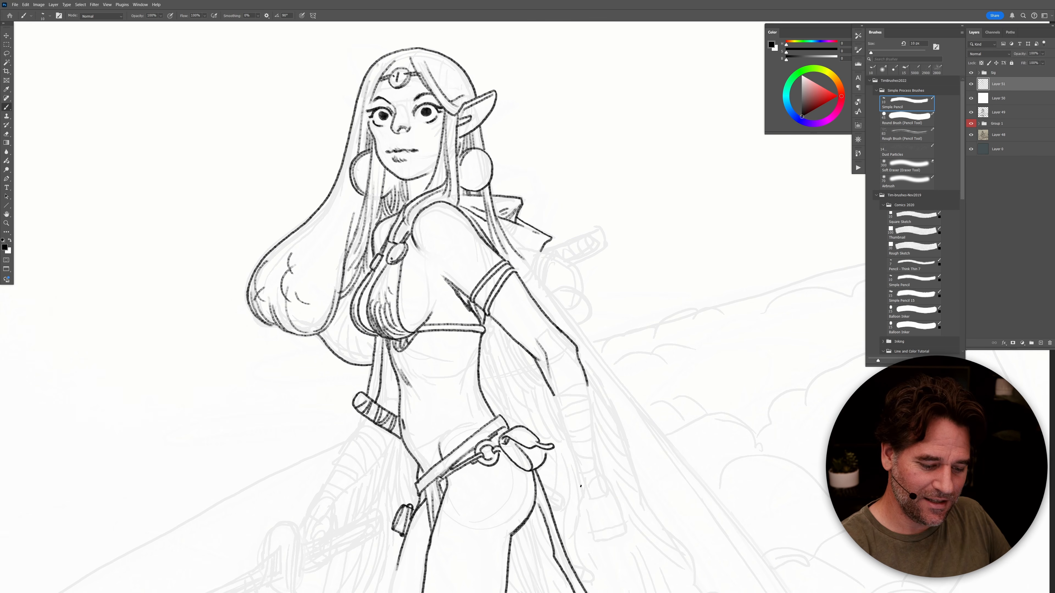
key("e")
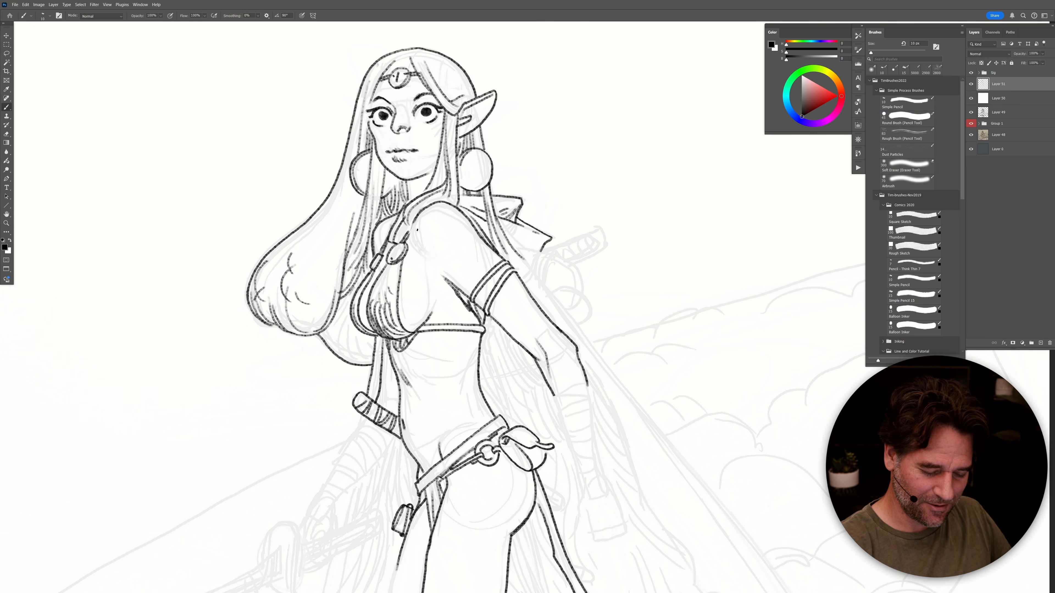
key("b")
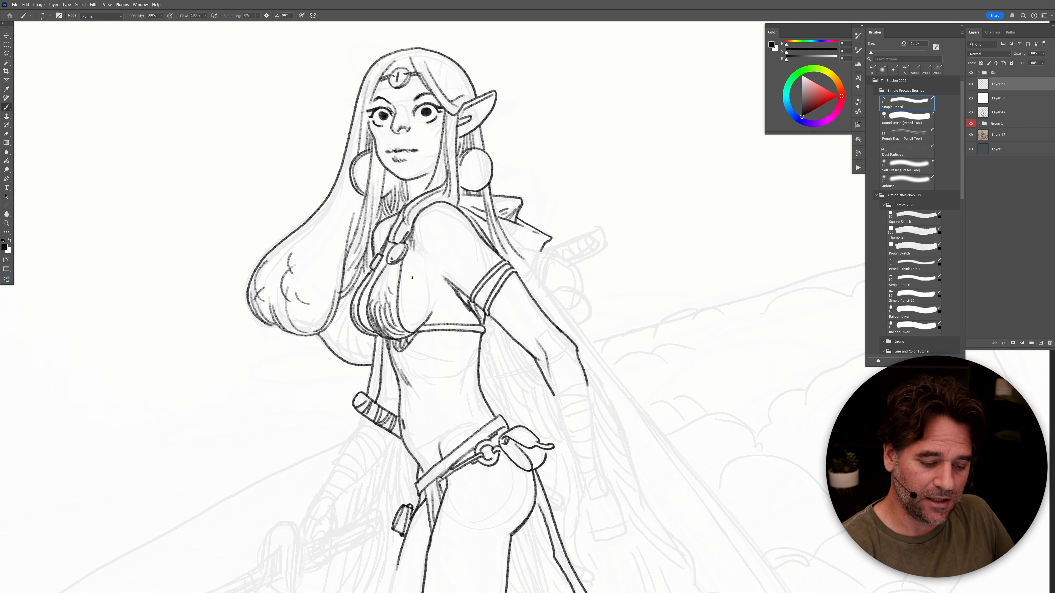
left_click_drag(411, 229, 426, 267)
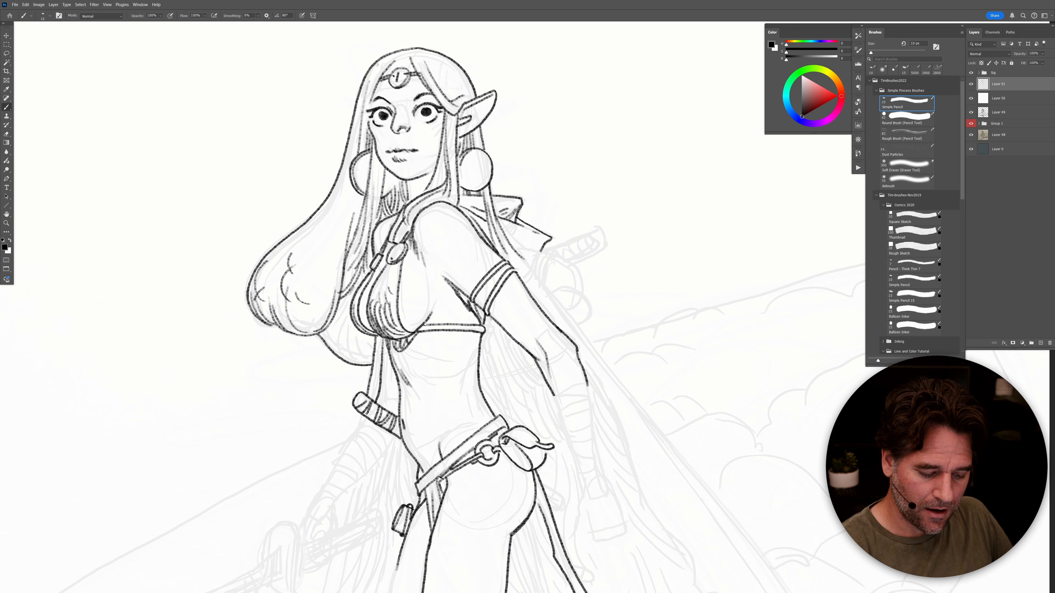
left_click_drag(415, 333, 409, 341)
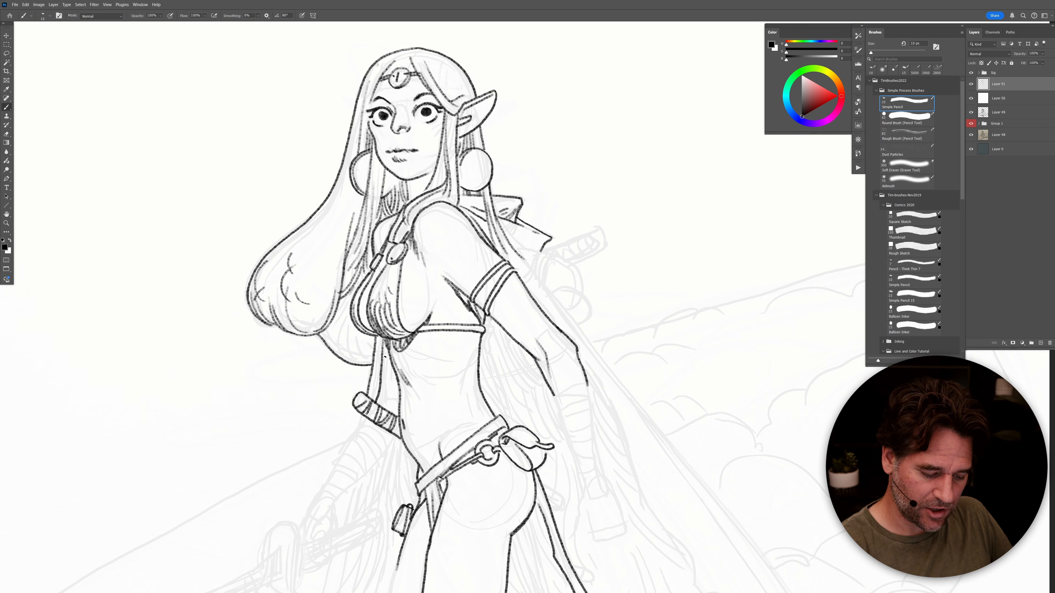
Step: Ink the far forearm with its wrapped bands and add hatch lines to the strands hanging beside the torso
mouse_move(420, 422)
left_mouse_down()
mouse_move(487, 341)
mouse_move(430, 347)
mouse_move(375, 431)
mouse_move(415, 423)
mouse_move(463, 360)
mouse_move(421, 369)
mouse_move(446, 388)
left_mouse_up()
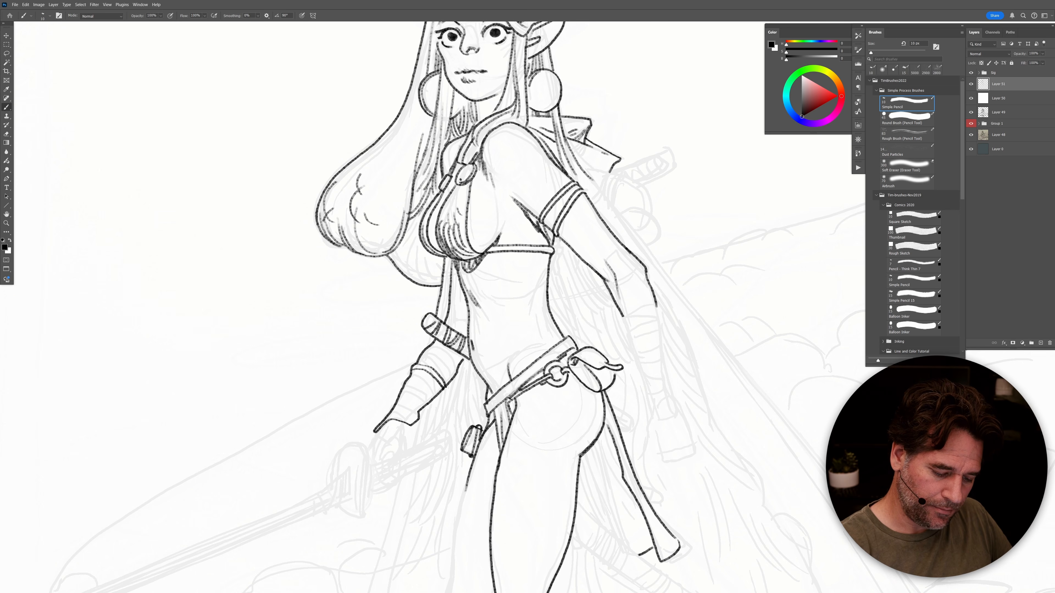
mouse_move(422, 352)
left_mouse_down()
mouse_move(449, 375)
mouse_move(458, 367)
left_mouse_up()
left_click_drag(450, 301, 454, 328)
left_click_drag(452, 263, 455, 293)
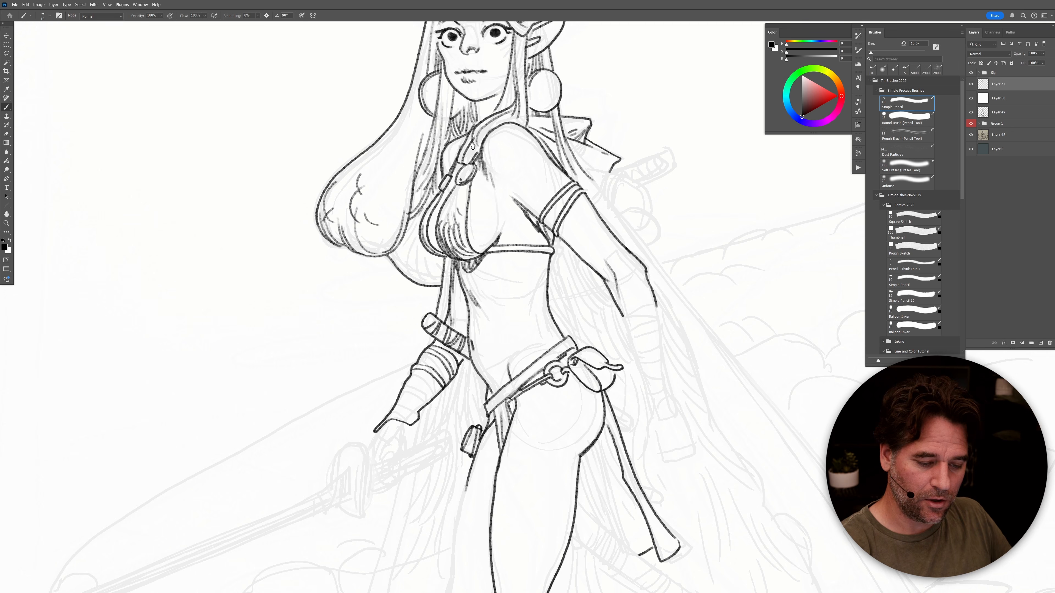
Step: Erase stray marks near the neck and ink the inner folds of the near ear
key("e")
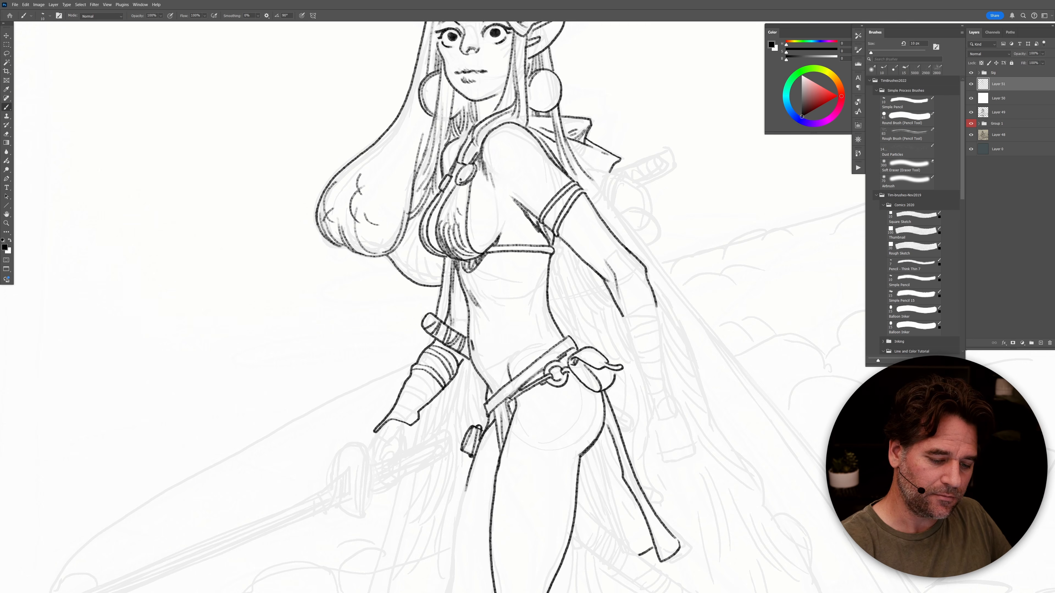
mouse_move(455, 162)
left_mouse_down()
mouse_move(476, 102)
mouse_move(476, 118)
mouse_move(456, 126)
left_mouse_up()
key("b")
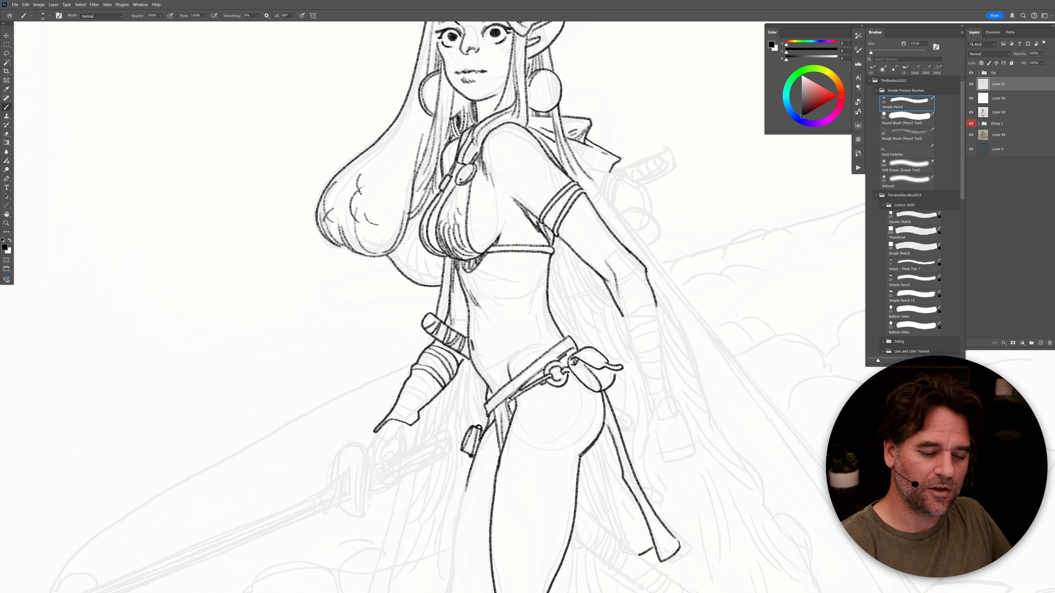
left_click_drag(527, 60, 533, 77)
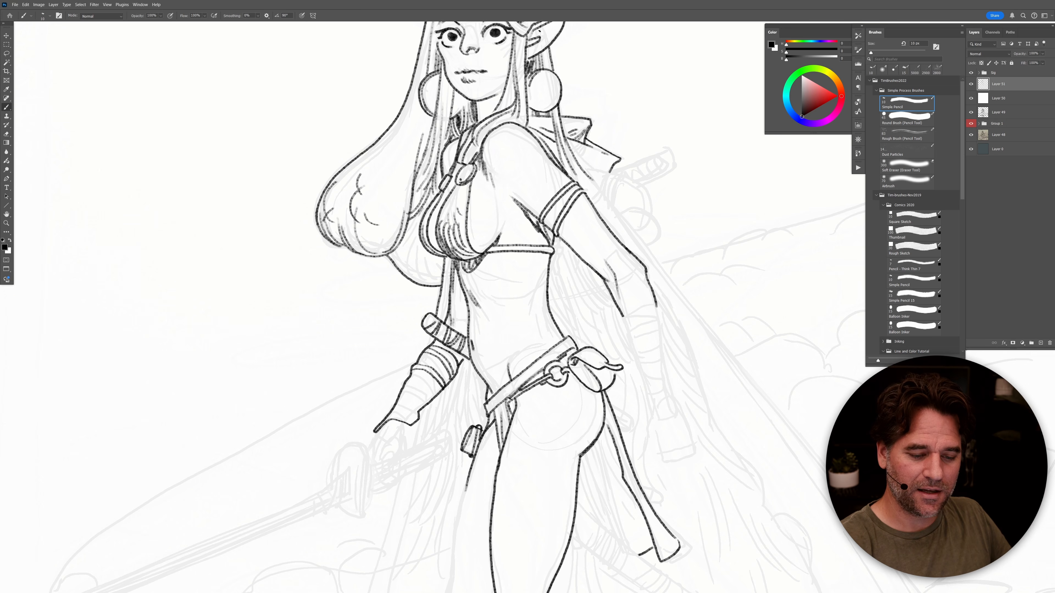
mouse_move(542, 39)
left_mouse_down()
mouse_move(530, 49)
mouse_move(531, 39)
left_mouse_up()
left_click_drag(493, 234, 519, 315)
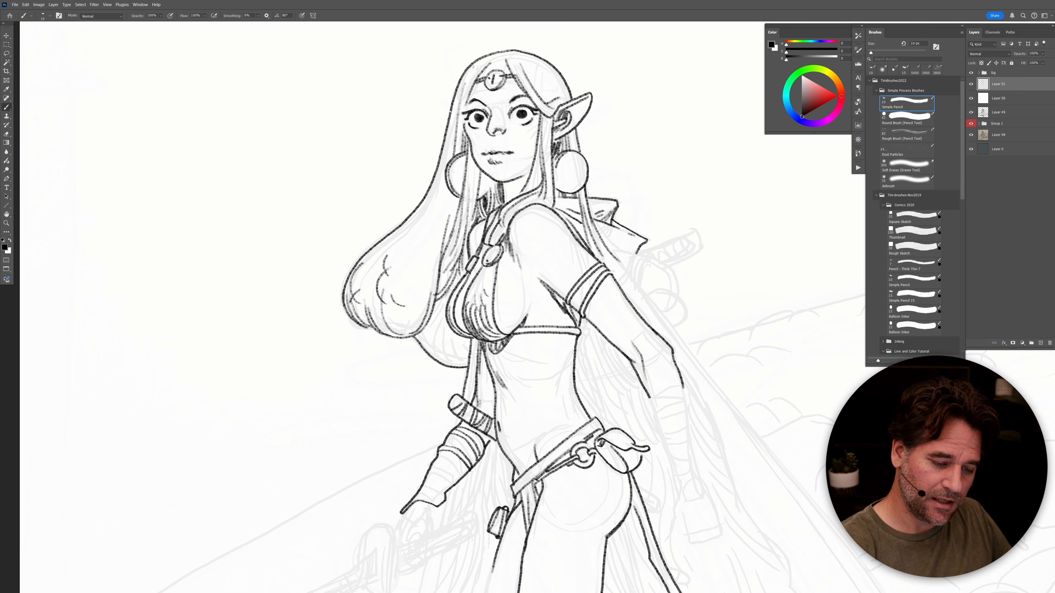
Step: Ink the small tip of the far ear protruding from behind the hair, redrawing it until the shape fits
left_click_drag(446, 109, 448, 130)
key("ctrl+z")
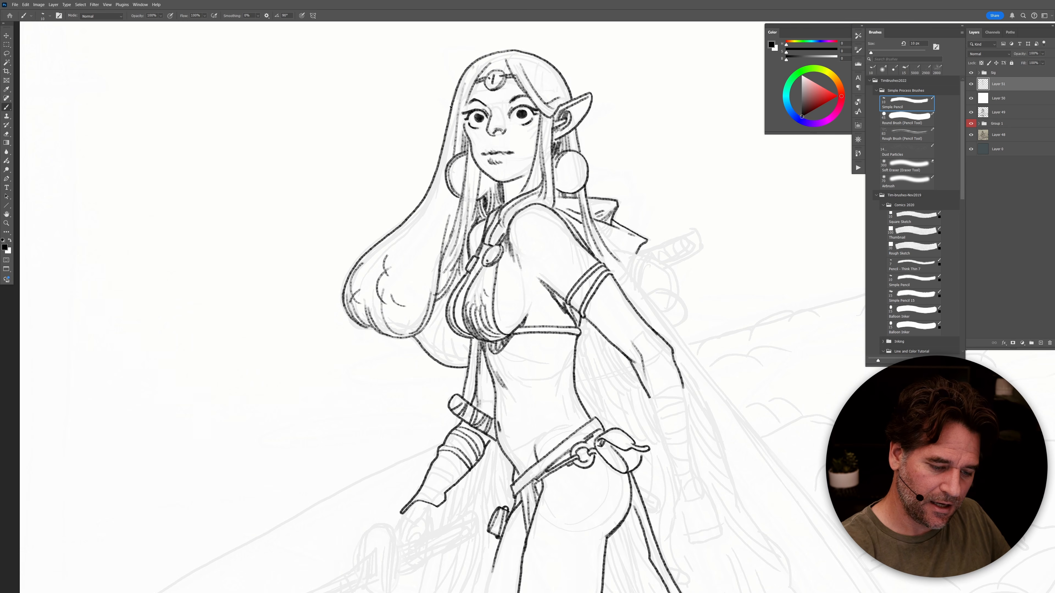
left_click_drag(444, 108, 451, 121)
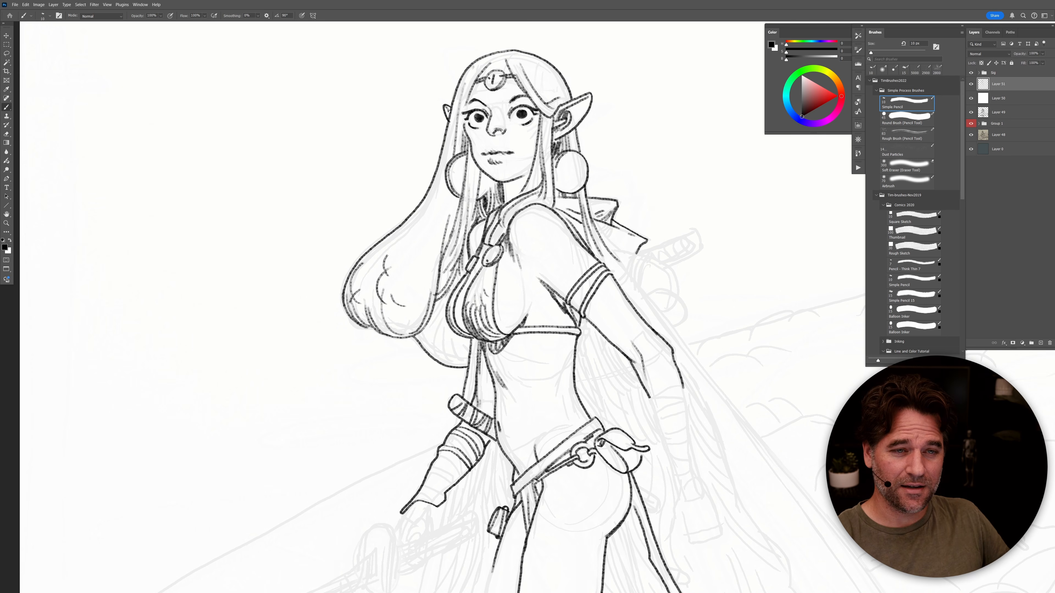
key("ctrl+z")
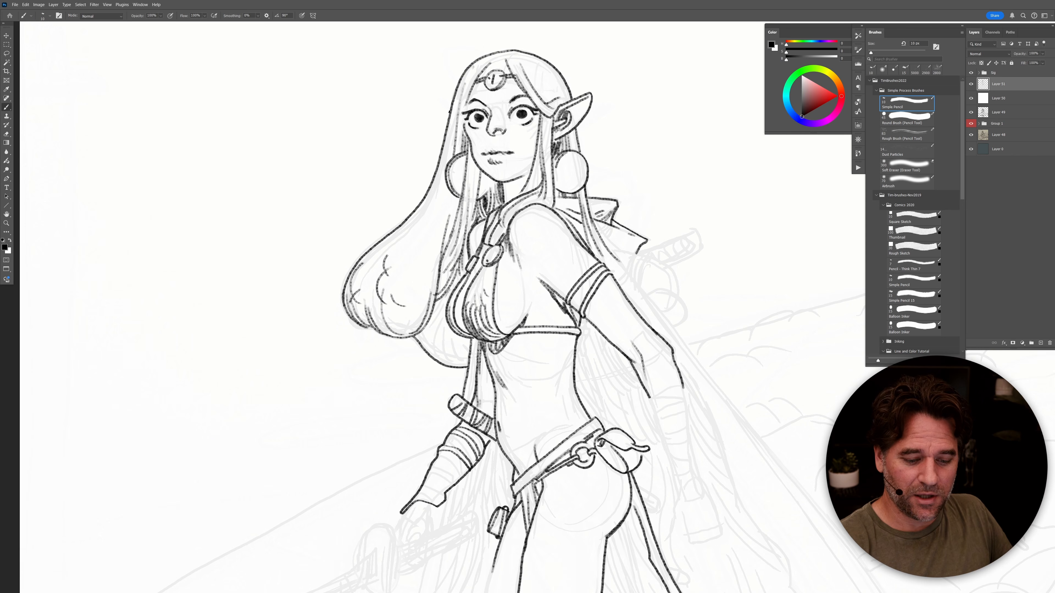
left_click_drag(448, 101, 447, 115)
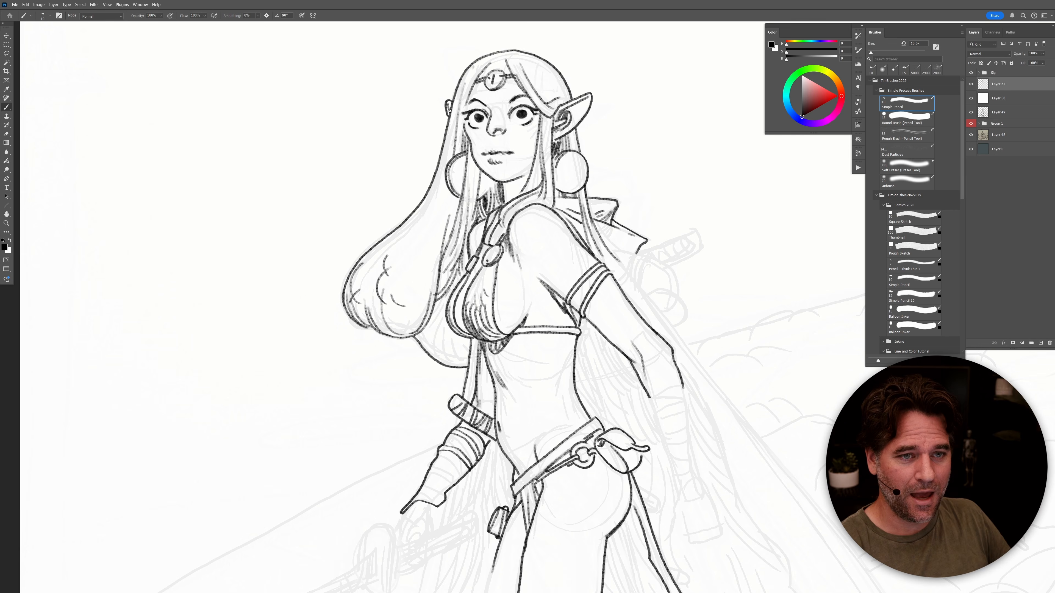
Step: Add strands to the lower hair lock beside the chest and ink the cape's long diagonal edge behind the near arm
mouse_move(444, 299)
left_mouse_down()
mouse_move(424, 335)
mouse_move(437, 325)
mouse_move(440, 358)
mouse_move(443, 327)
mouse_move(444, 358)
mouse_move(450, 341)
mouse_move(453, 361)
mouse_move(456, 335)
mouse_move(468, 346)
mouse_move(461, 334)
mouse_move(485, 351)
mouse_move(460, 351)
mouse_move(453, 339)
mouse_move(468, 366)
left_mouse_up()
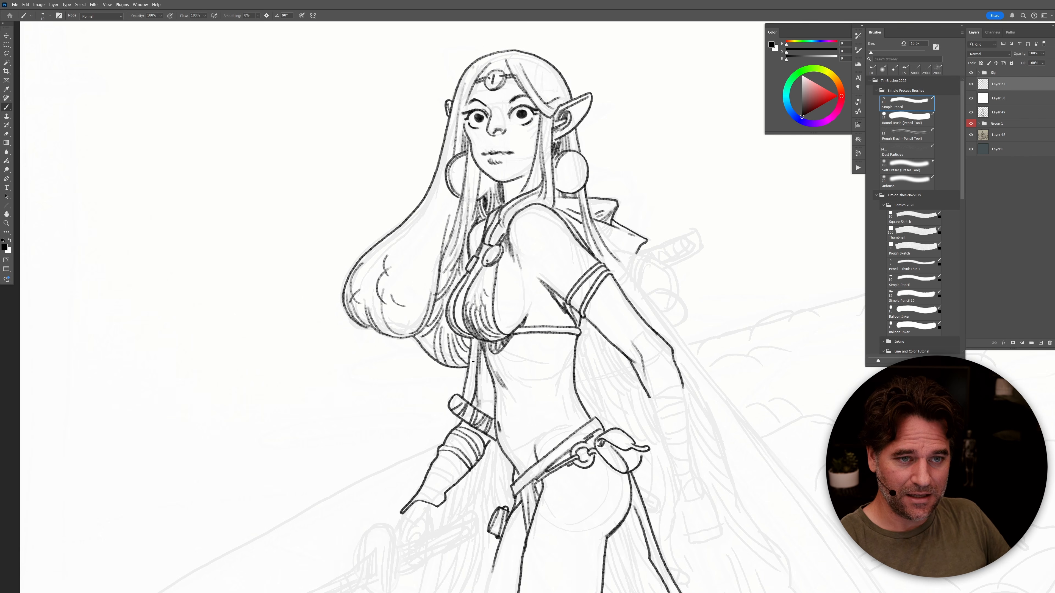
mouse_move(604, 235)
left_mouse_down()
mouse_move(545, 197)
mouse_move(325, 122)
mouse_move(344, 159)
left_mouse_up()
left_click_drag(316, 116, 482, 330)
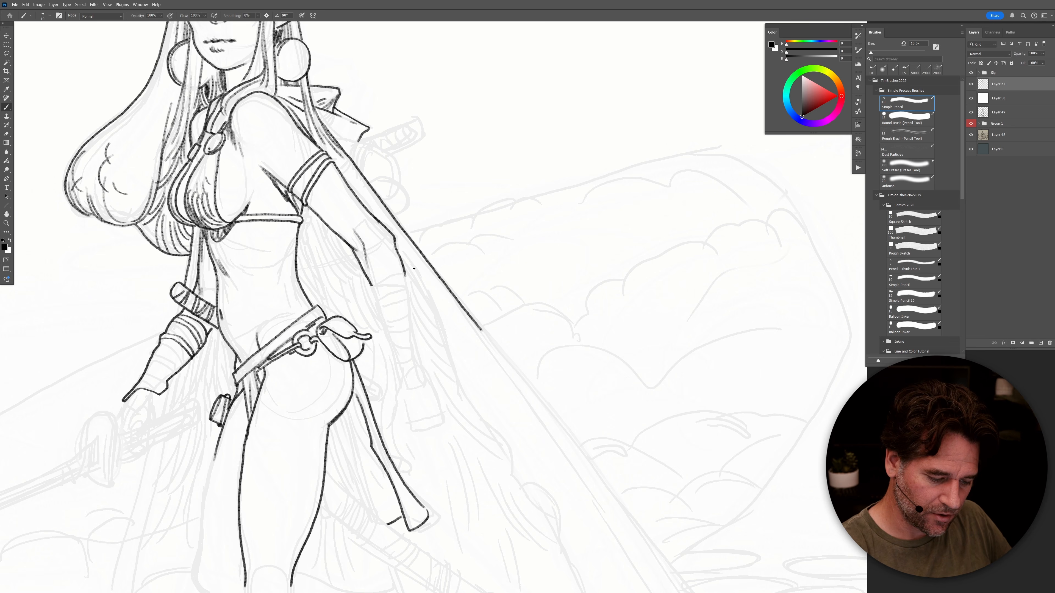
Step: Ink the shin and calf contours of the standing leg and an ellipse where it enters the water
mouse_move(406, 395)
left_mouse_down()
mouse_move(636, 252)
mouse_move(652, 218)
left_mouse_up()
left_click_drag(493, 409, 523, 587)
left_click_drag(569, 479, 575, 325)
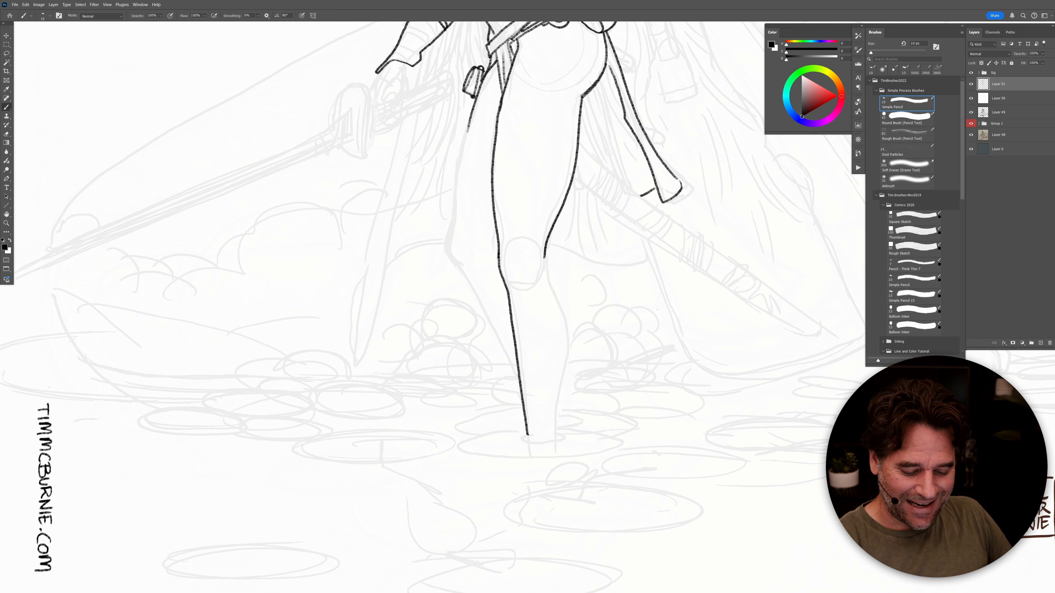
left_click_drag(522, 439, 566, 440)
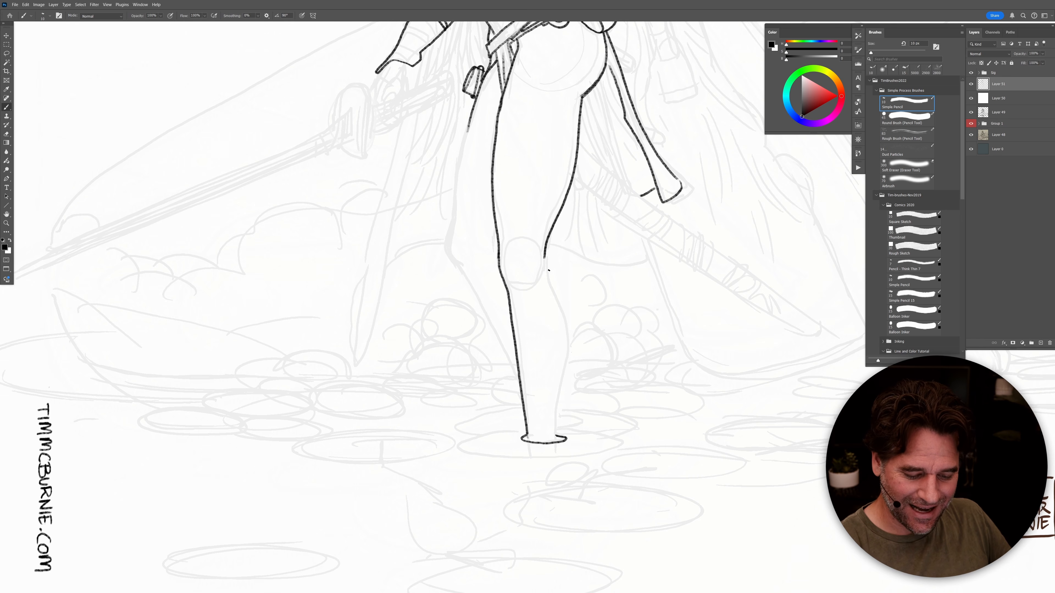
mouse_move(544, 254)
left_mouse_down()
mouse_move(568, 342)
mouse_move(555, 438)
left_mouse_up()
key("ctrl+z")
key("ctrl+z")
key("ctrl+z")
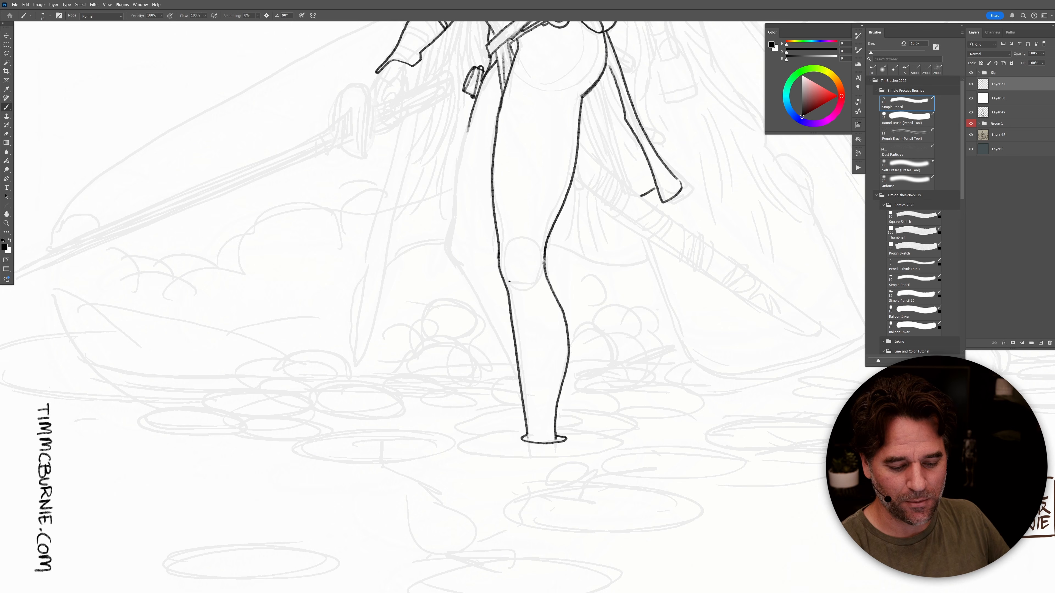
Step: Hatch short shading marks beneath the kneecap and along the front edge of the knee
mouse_move(502, 275)
left_mouse_down()
mouse_move(531, 319)
mouse_move(529, 285)
left_mouse_up()
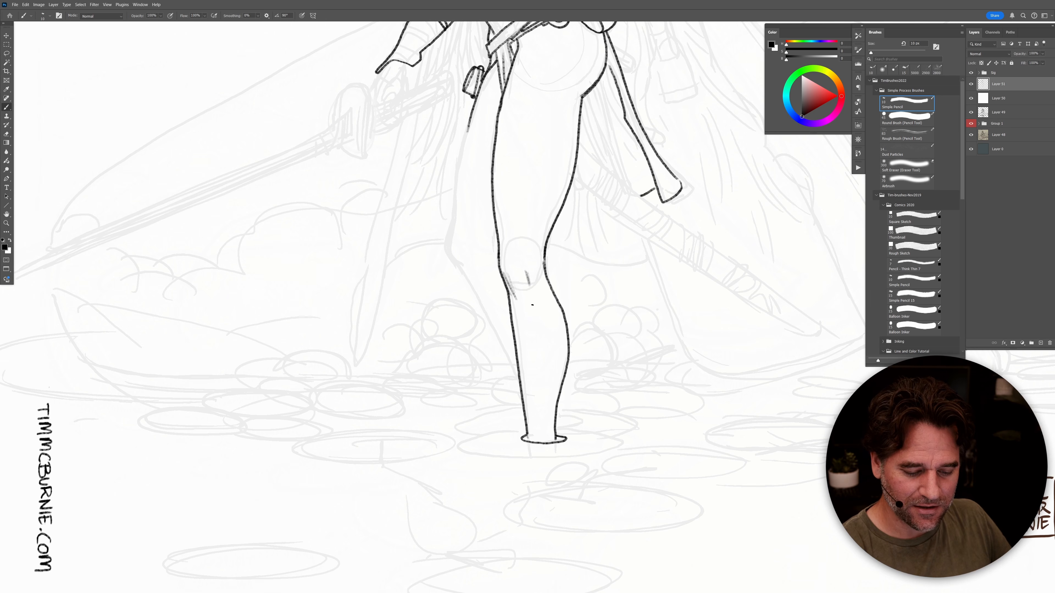
key("ctrl+z")
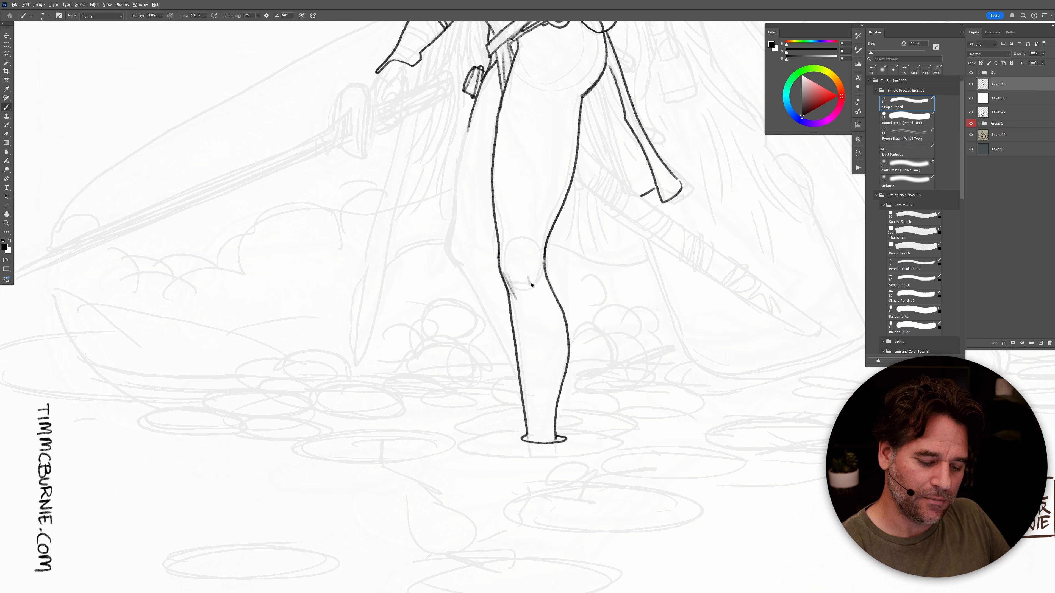
left_click_drag(530, 278, 518, 305)
key("ctrl+z")
key("ctrl+z")
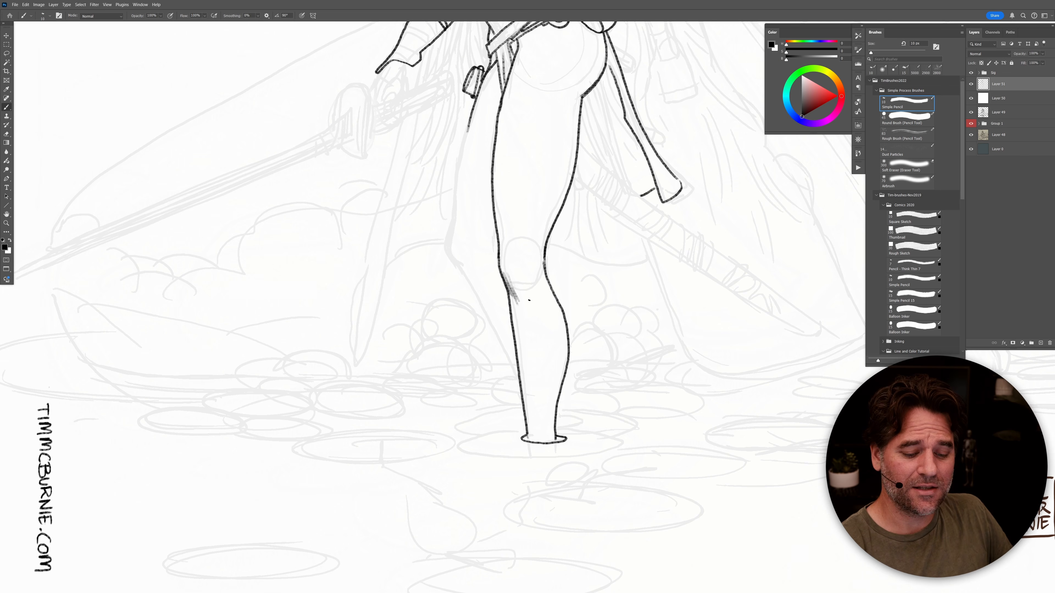
left_click_drag(532, 274, 529, 293)
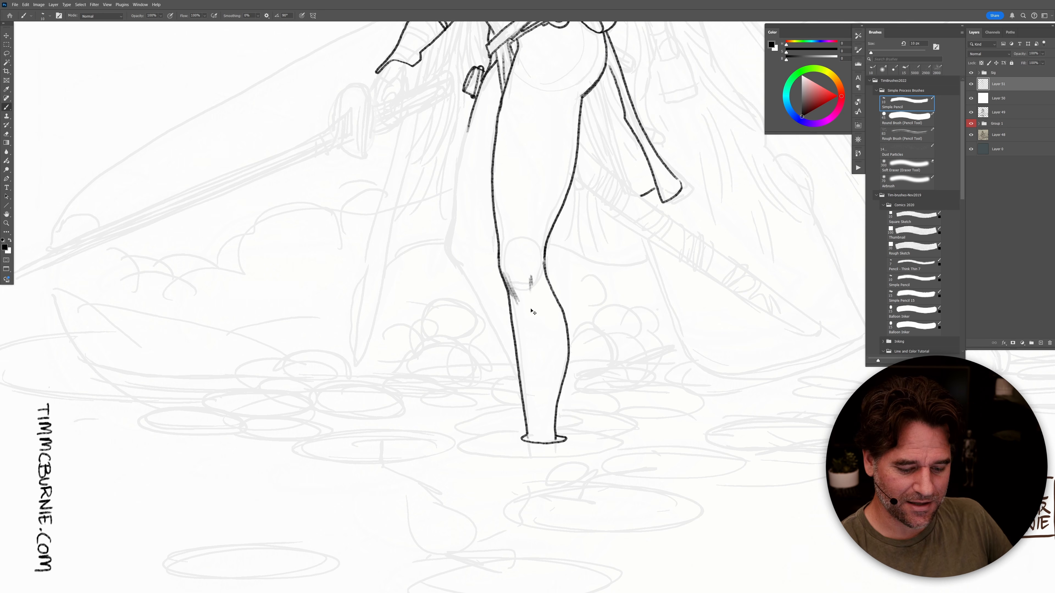
Step: Erase a section of the belt's upper edge and ink a small rounded pouch over it at the hip
left_click_drag(577, 293, 605, 362)
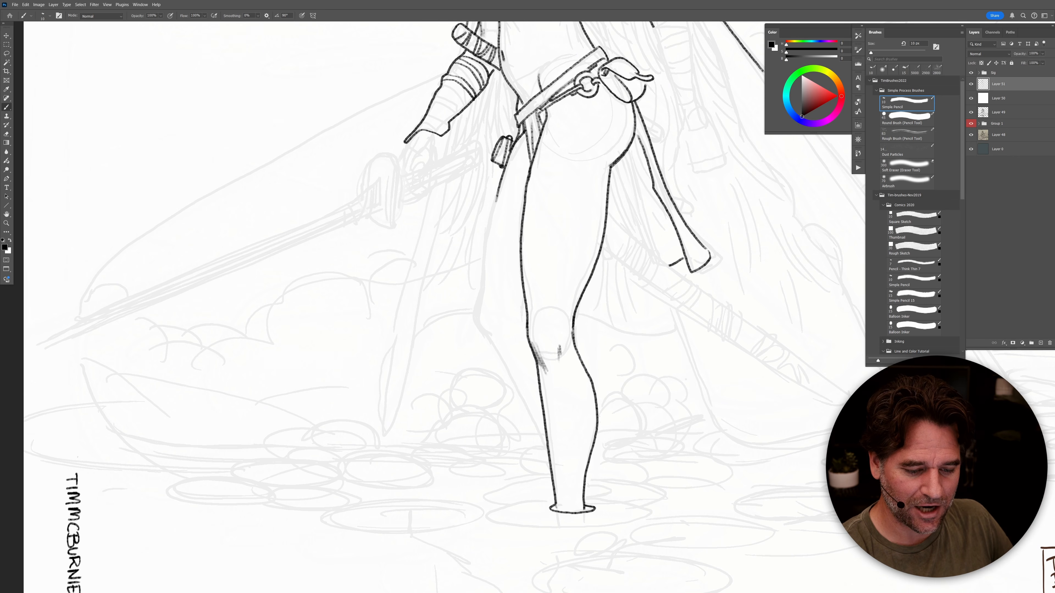
left_click_drag(541, 115, 542, 123)
key("ctrl+z")
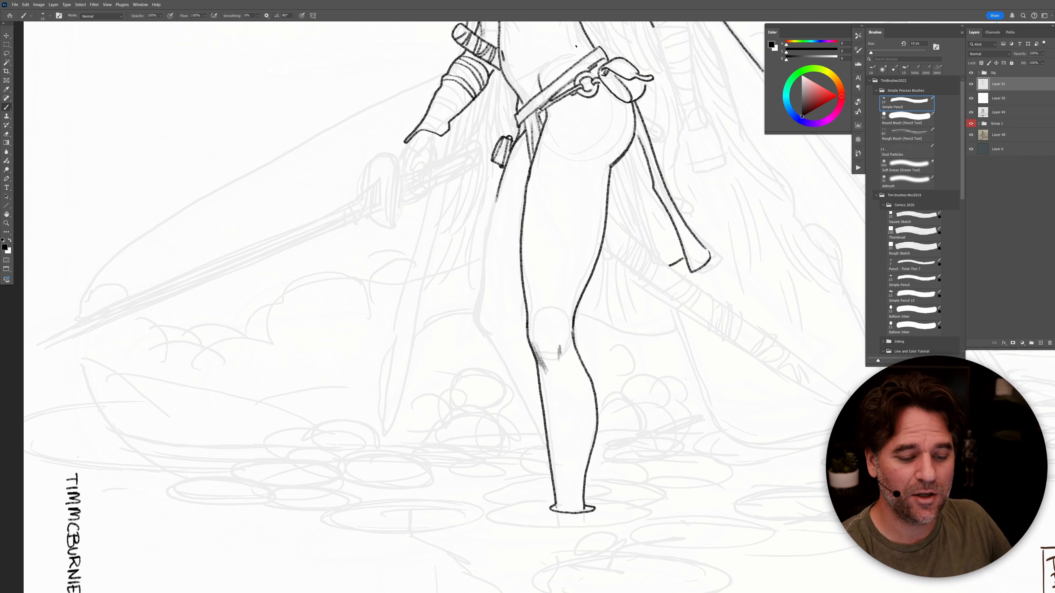
key("e")
mouse_move(559, 78)
left_mouse_down()
mouse_move(574, 67)
mouse_move(561, 88)
mouse_move(577, 64)
mouse_move(564, 89)
left_mouse_up()
key("b")
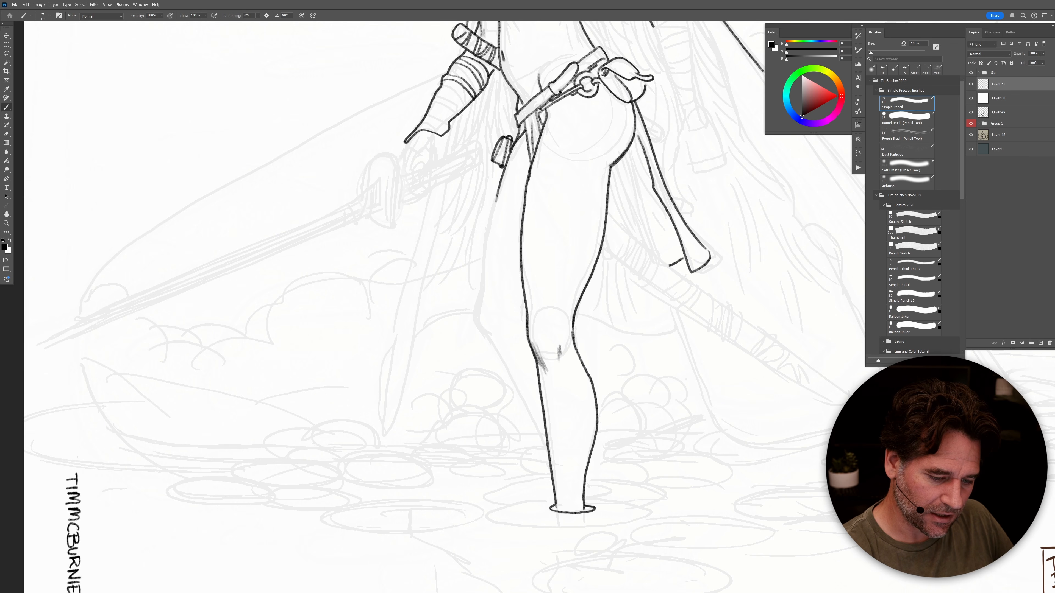
Step: Clean up the front end of the belt and ink hatched detail along its strap
mouse_move(554, 85)
left_mouse_down()
mouse_move(559, 94)
mouse_move(569, 80)
mouse_move(517, 124)
left_mouse_up()
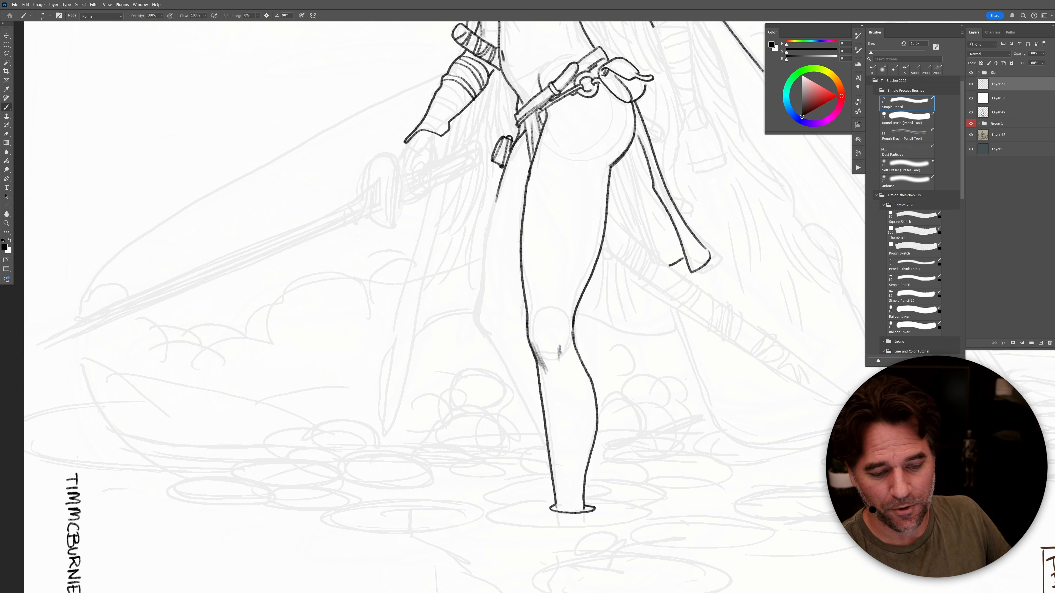
key("ctrl+z")
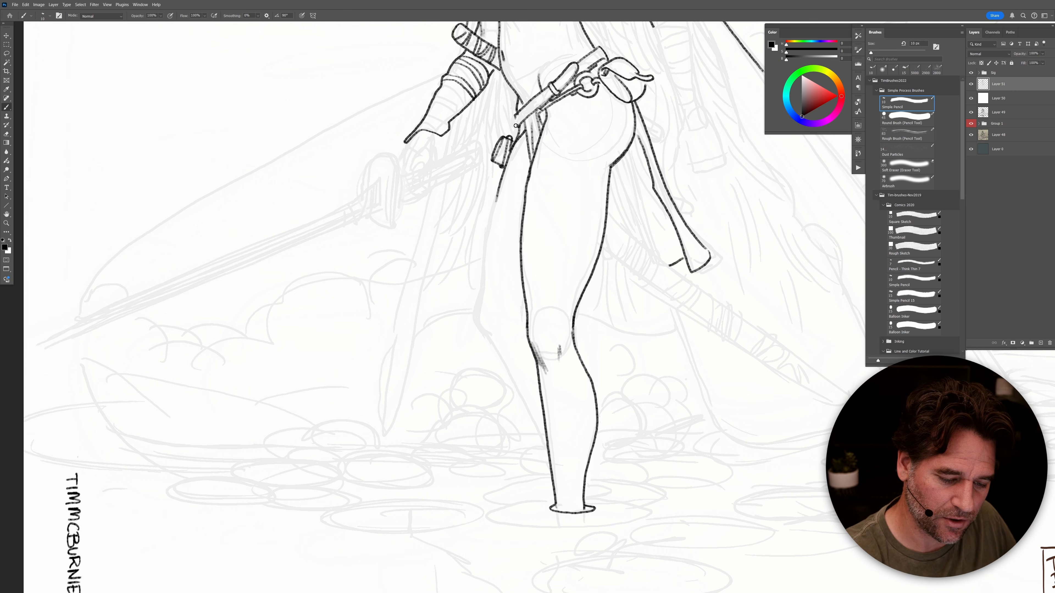
key("e")
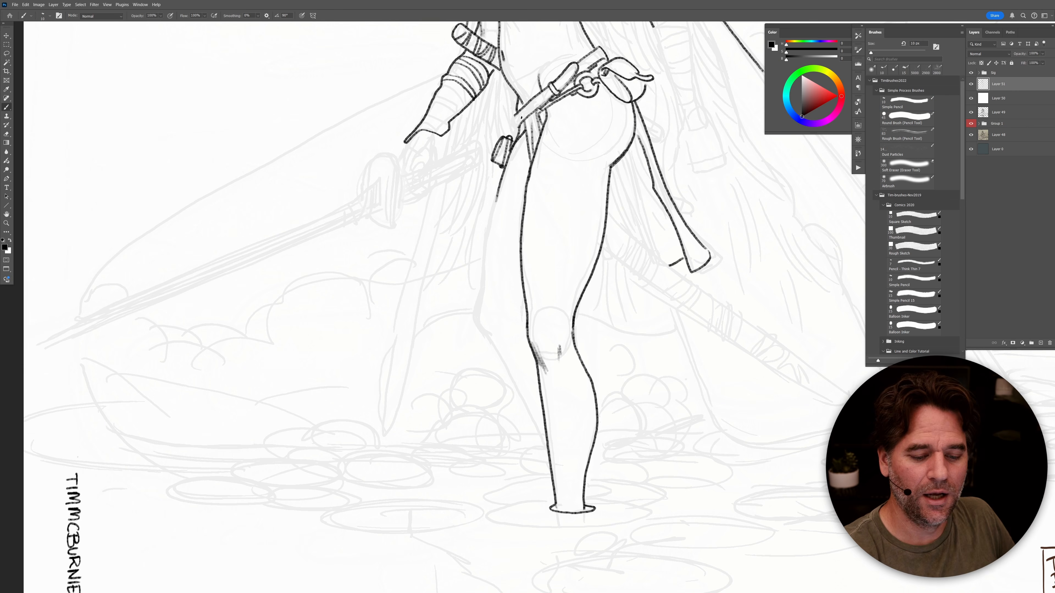
key("b")
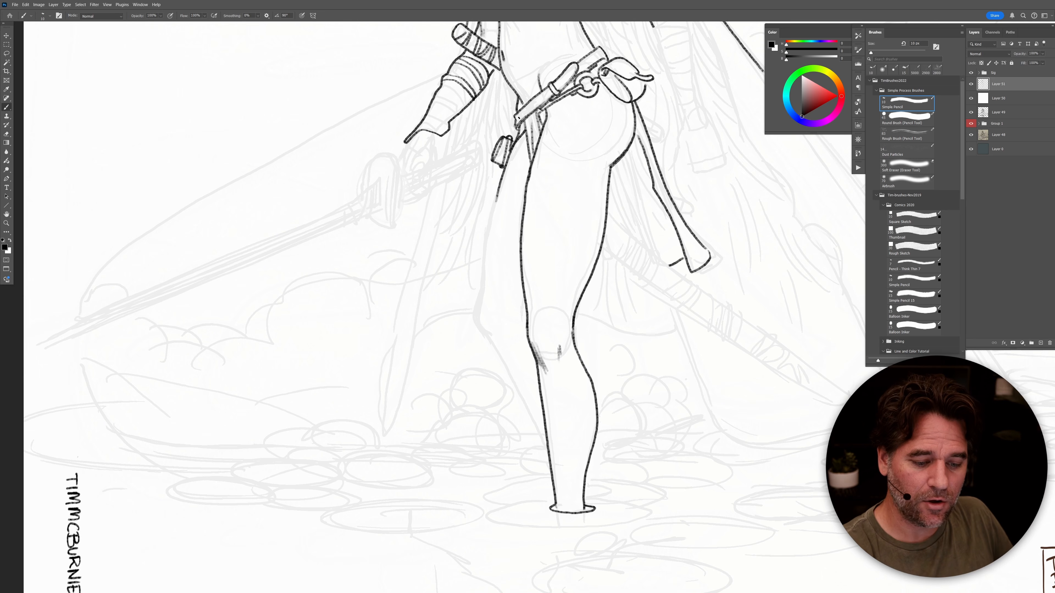
left_click_drag(517, 121, 535, 102)
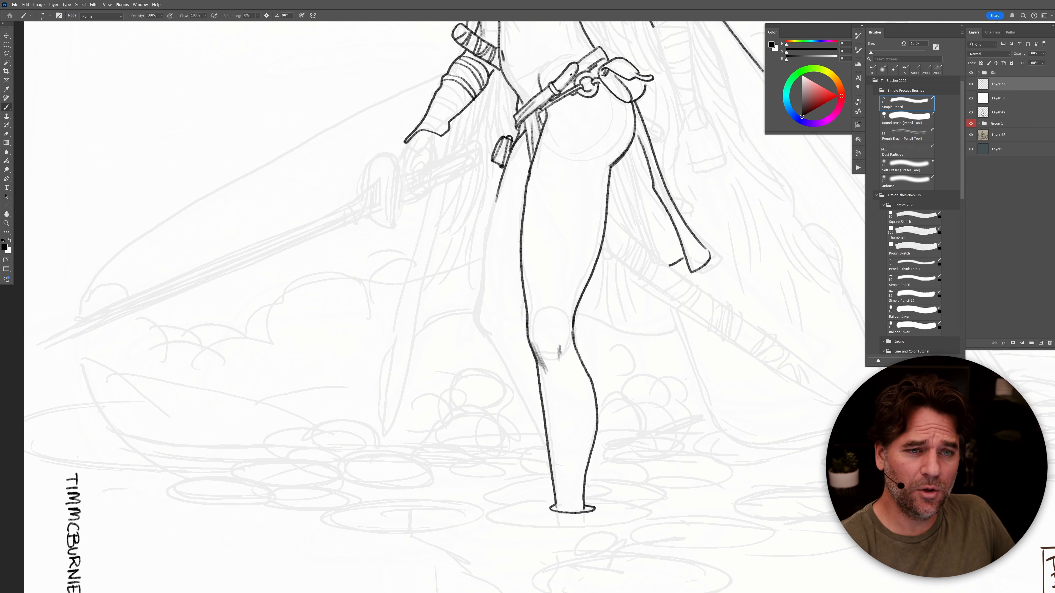
Step: Darken the belt ring and add folds and shading to the knotted pouch beside it
left_click_drag(639, 259, 614, 330)
mouse_move(577, 132)
left_mouse_down()
mouse_move(550, 134)
mouse_move(573, 120)
left_mouse_up()
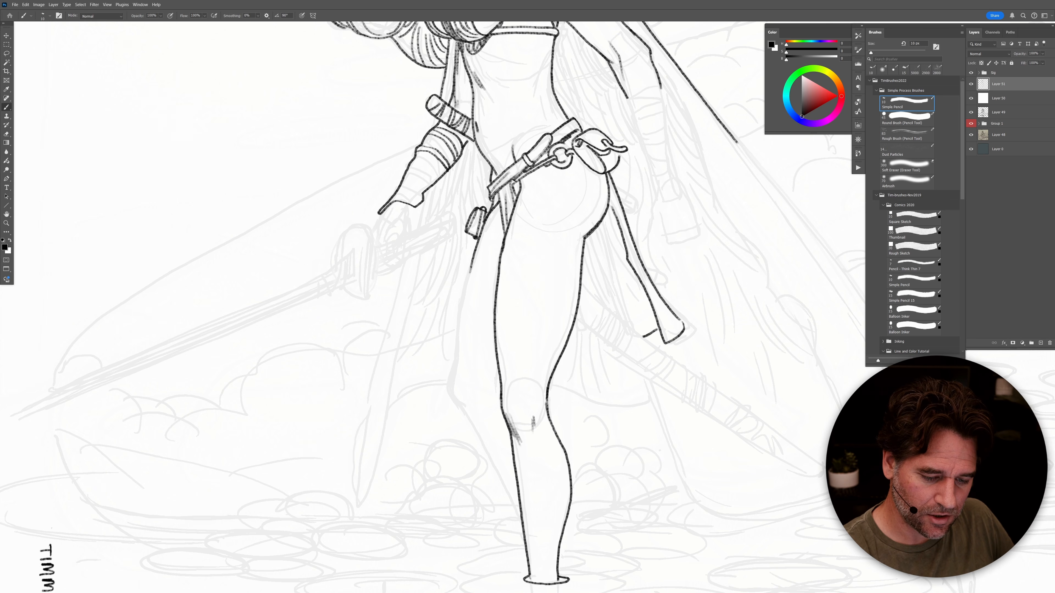
left_click_drag(609, 149, 591, 146)
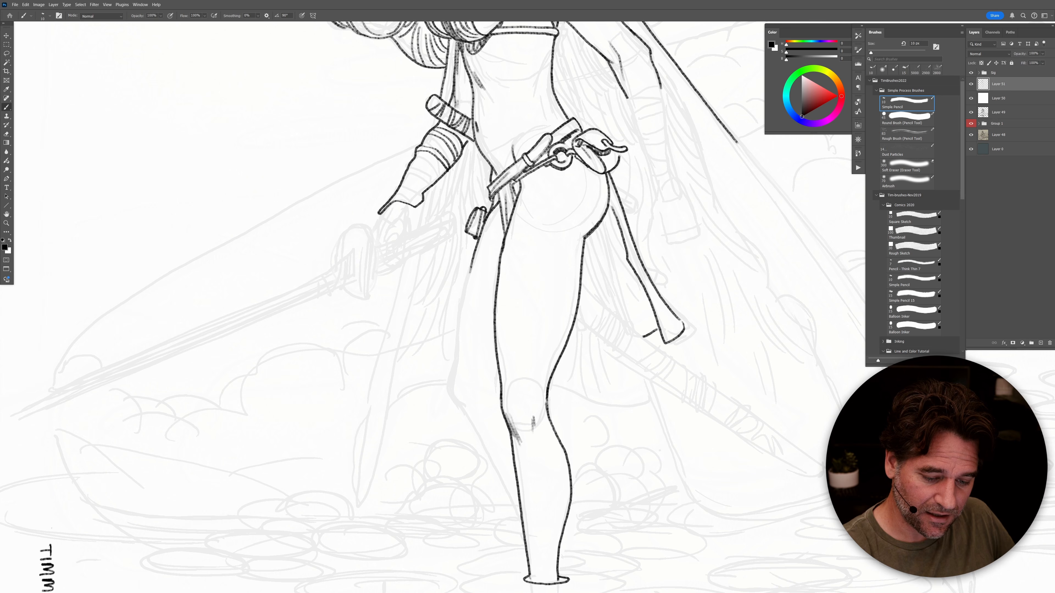
Step: Ink a small rounded flap hanging beneath the knotted pouch at the hip
left_click_drag(575, 156, 601, 185)
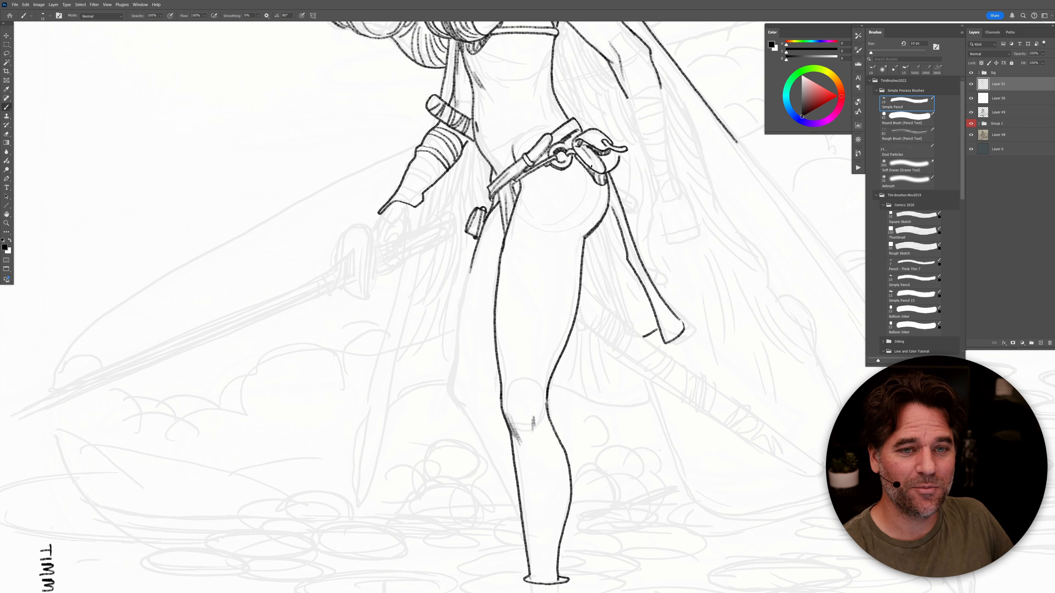
Step: Ink the sword hand's thumb and fingers, the lower edge of the guard and the banded collar of the blade
left_click_drag(617, 343, 793, 304)
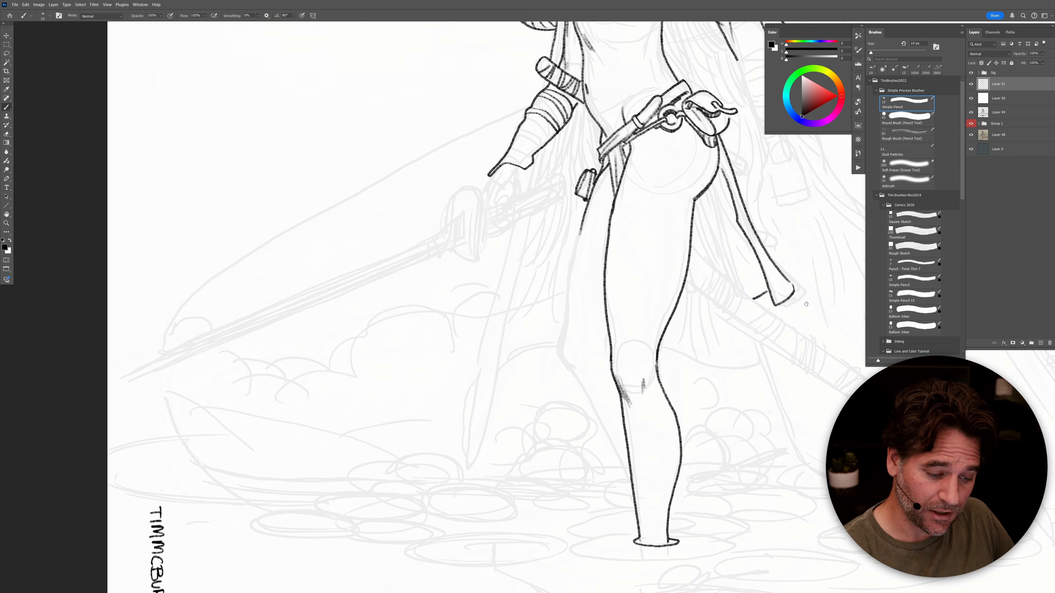
mouse_move(578, 177)
left_mouse_down()
mouse_move(576, 203)
mouse_move(559, 192)
mouse_move(562, 235)
mouse_move(567, 221)
left_mouse_up()
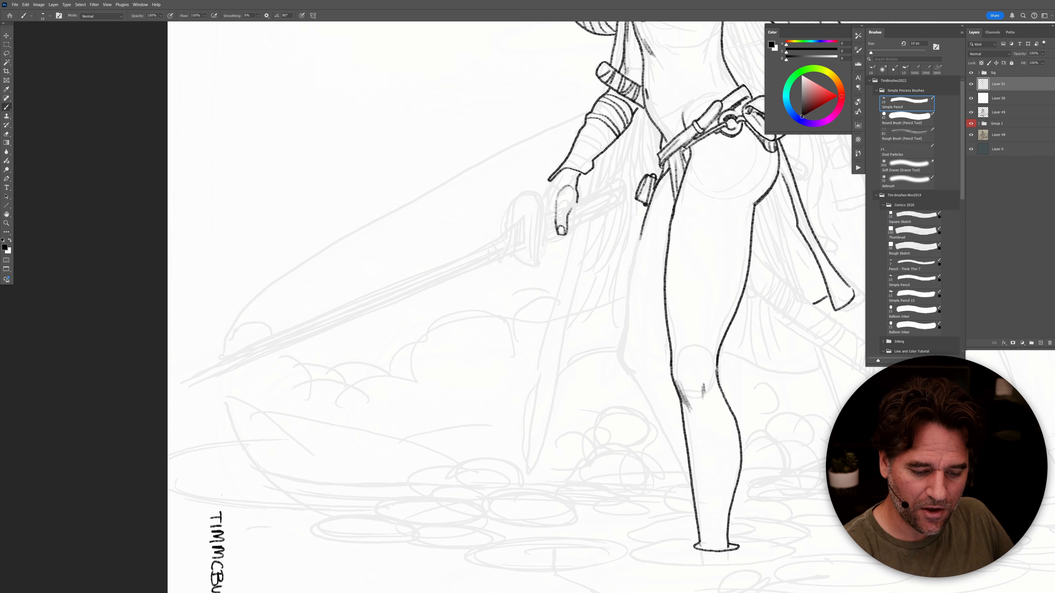
left_click_drag(549, 180, 536, 266)
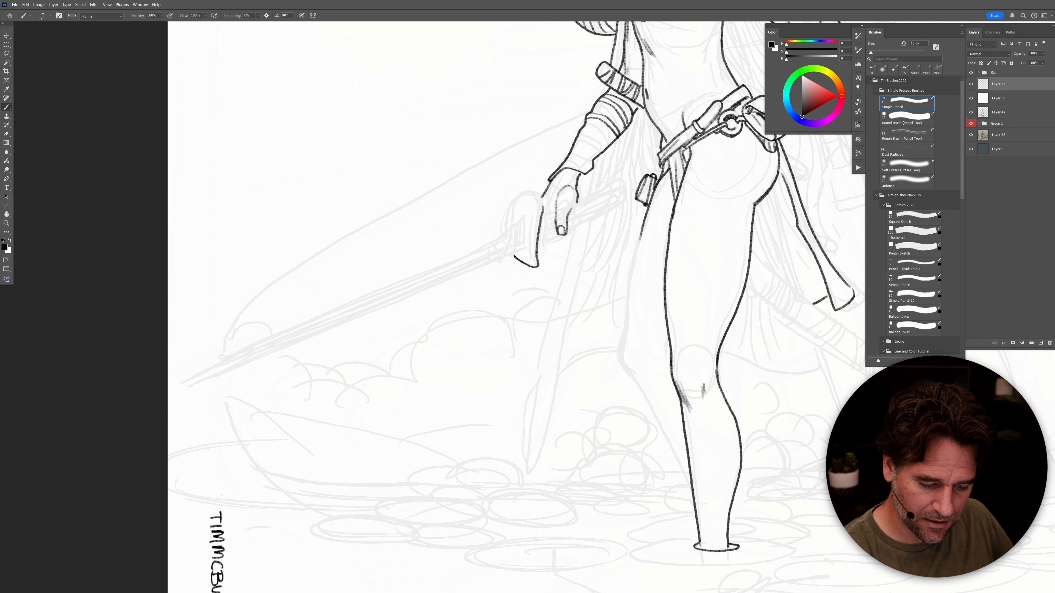
mouse_move(526, 215)
left_mouse_down()
mouse_move(525, 251)
mouse_move(474, 270)
left_mouse_up()
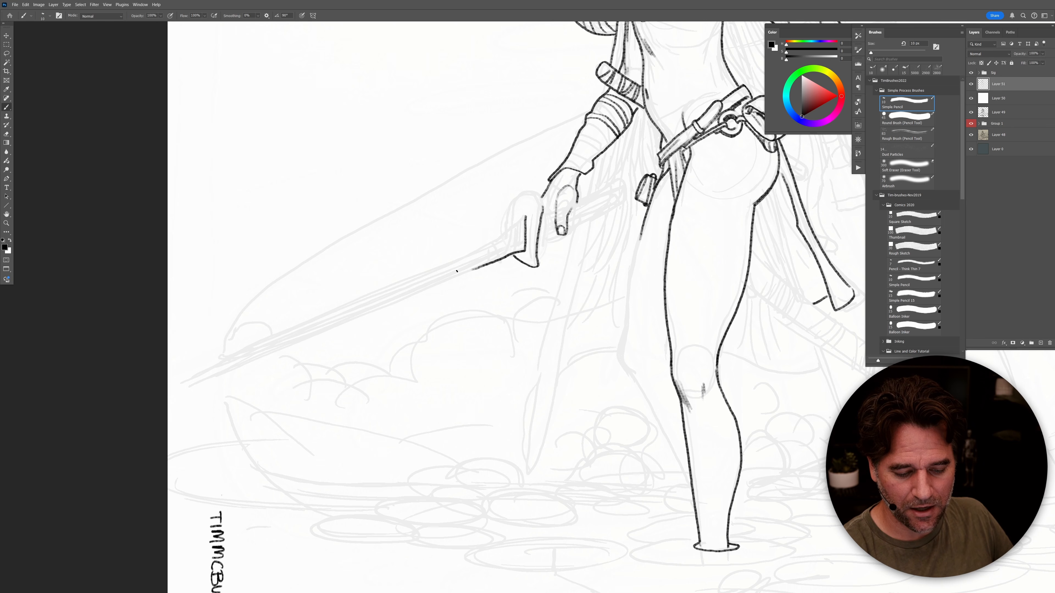
mouse_move(524, 216)
left_mouse_down()
mouse_move(491, 238)
mouse_move(501, 260)
mouse_move(508, 228)
mouse_move(519, 254)
mouse_move(513, 228)
mouse_move(517, 253)
mouse_move(526, 223)
mouse_move(507, 229)
mouse_move(519, 241)
mouse_move(487, 254)
mouse_move(492, 277)
mouse_move(667, 242)
left_mouse_up()
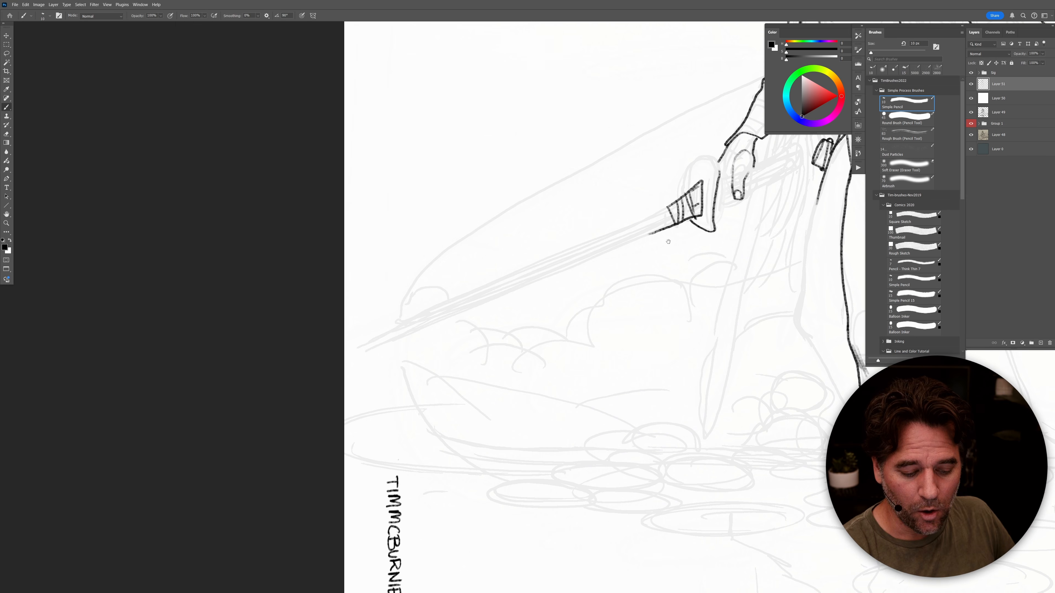
Step: Ink a long lower edge for the sword blade and start its upper edge at the collar
left_click_drag(370, 351, 429, 323)
key("ctrl+z")
mouse_move(370, 351)
left_mouse_down()
mouse_move(644, 235)
mouse_move(659, 212)
mouse_move(575, 249)
left_mouse_up()
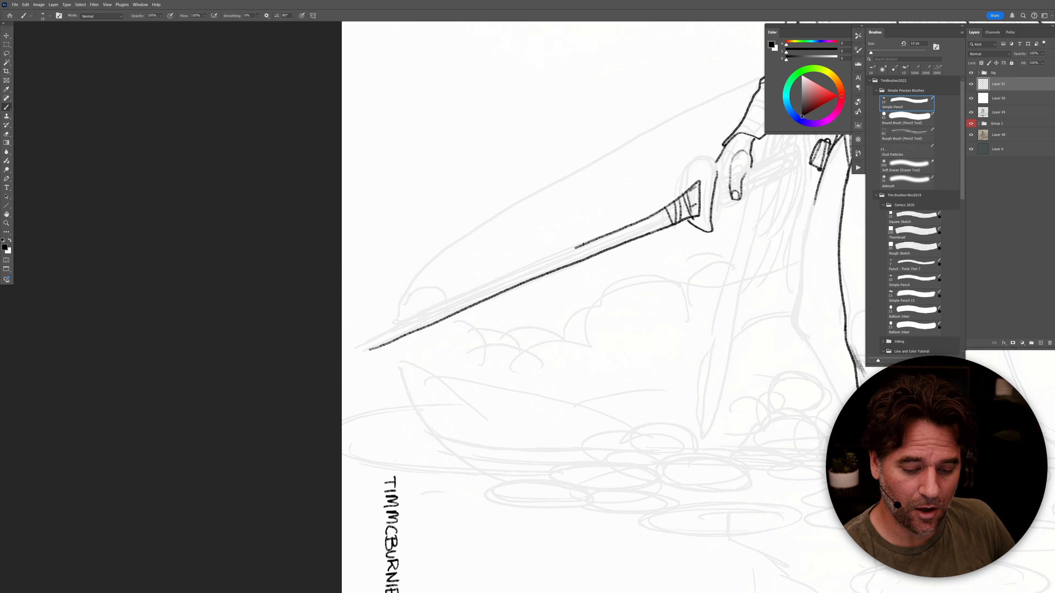
mouse_move(574, 251)
left_mouse_down()
mouse_move(601, 238)
mouse_move(453, 292)
mouse_move(397, 328)
left_mouse_up()
key("ctrl+z")
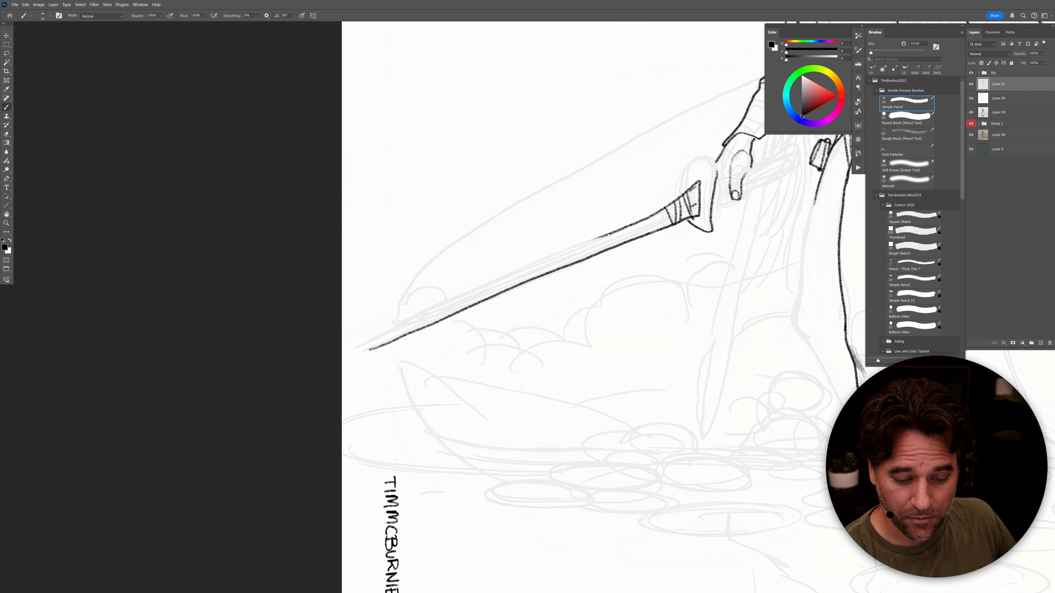
Step: Ink the blade's upper edge out to the canvas border and delete the outer half of its lower edge
mouse_move(607, 235)
left_mouse_down()
mouse_move(577, 247)
mouse_move(602, 237)
mouse_move(345, 346)
left_mouse_up()
key("ctrl+z")
key("l")
mouse_move(517, 288)
left_mouse_down()
mouse_move(481, 294)
mouse_move(399, 325)
mouse_move(352, 359)
mouse_move(422, 367)
mouse_move(525, 305)
left_mouse_up()
key("Delete")
key("ctrl+d")
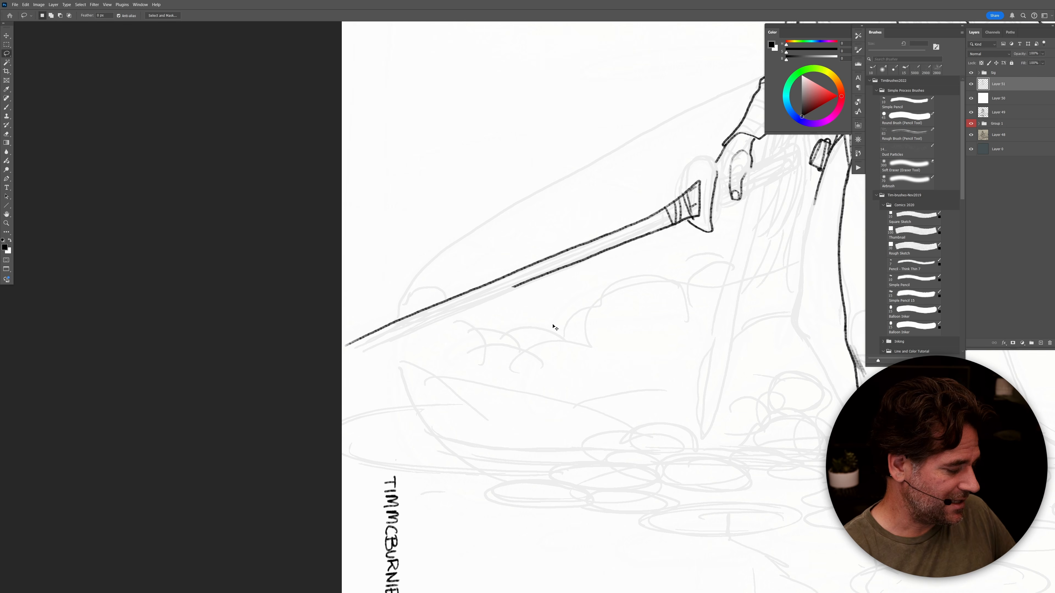
Step: Erase the cut end of the blade's lower edge and redraw it as a gentle curve out to the tip
key("e")
left_click_drag(513, 285, 533, 278)
key("b")
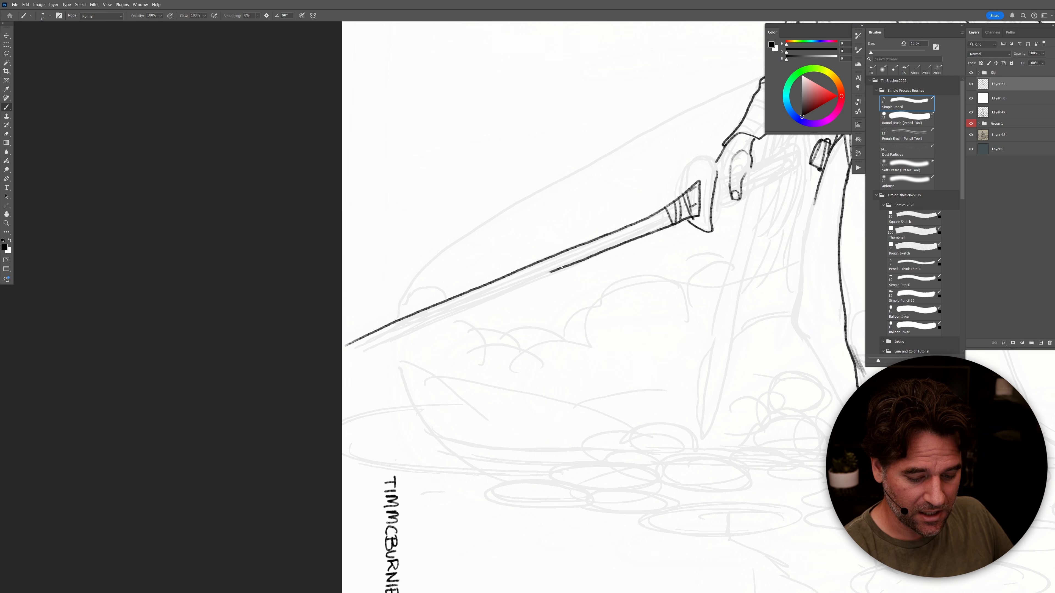
mouse_move(549, 274)
left_mouse_down()
mouse_move(409, 341)
mouse_move(663, 328)
mouse_move(567, 358)
left_mouse_up()
key("e")
key("b")
left_click_drag(649, 335, 505, 374)
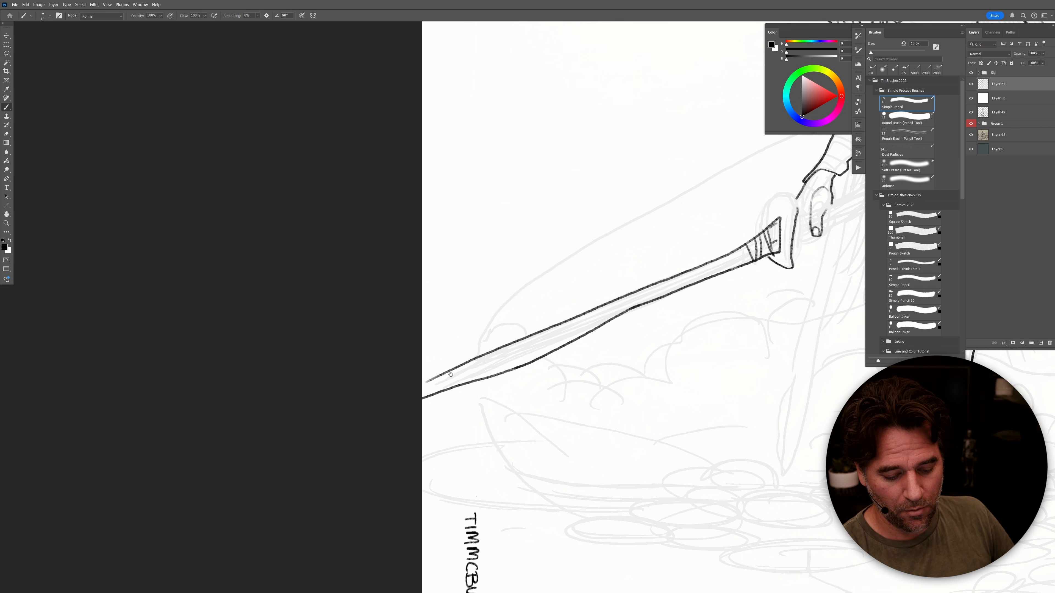
Step: Thicken and hatch the blade's back edge and ink the rounded outline of the sword guard
left_click_drag(423, 388, 512, 345)
mouse_move(647, 289)
left_mouse_down()
mouse_move(785, 227)
mouse_move(772, 230)
mouse_move(798, 205)
mouse_move(789, 195)
mouse_move(772, 200)
mouse_move(765, 230)
mouse_move(793, 201)
mouse_move(790, 269)
mouse_move(781, 235)
left_mouse_up()
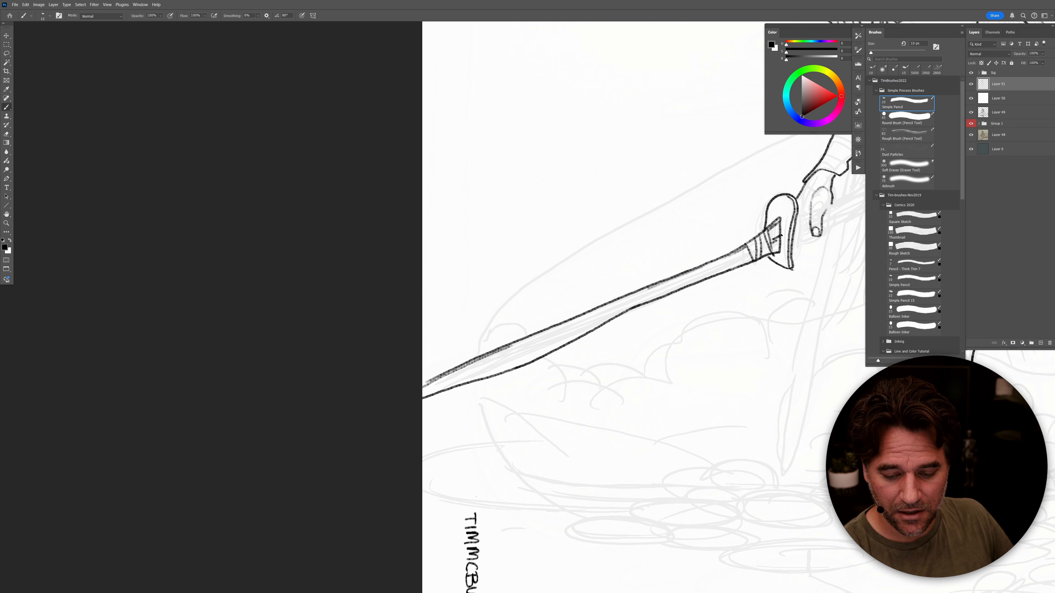
Step: Ink the wrapped sword grip and the fingers closed around it, and darken details on the blade collar
left_click_drag(720, 362, 640, 394)
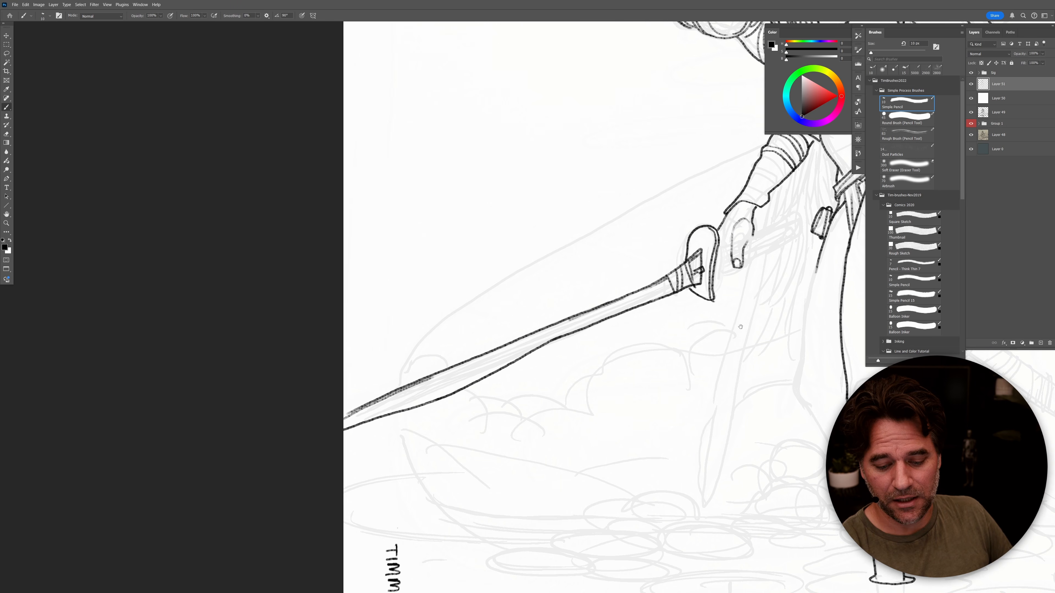
left_click_drag(743, 323, 670, 344)
mouse_move(653, 299)
left_mouse_down()
mouse_move(661, 288)
mouse_move(651, 291)
mouse_move(681, 282)
mouse_move(658, 265)
mouse_move(734, 239)
mouse_move(724, 260)
mouse_move(677, 283)
left_mouse_up()
mouse_move(725, 238)
left_mouse_down()
mouse_move(702, 248)
mouse_move(709, 263)
mouse_move(700, 256)
mouse_move(699, 273)
mouse_move(692, 251)
mouse_move(684, 278)
left_mouse_up()
mouse_move(684, 265)
left_mouse_down()
mouse_move(680, 281)
mouse_move(649, 287)
left_mouse_up()
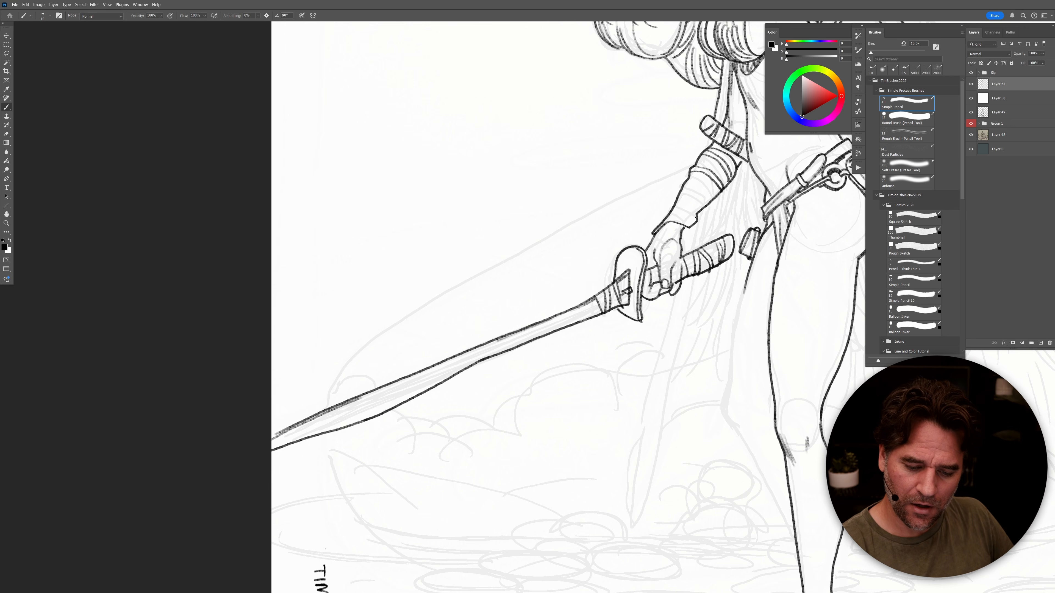
Step: Add lower wrap lines to the sword arm and ink the long narrow scabbard hanging behind the hand
mouse_move(689, 227)
left_mouse_down()
mouse_move(669, 219)
mouse_move(697, 221)
mouse_move(680, 201)
mouse_move(712, 186)
mouse_move(710, 219)
mouse_move(709, 200)
left_mouse_up()
mouse_move(672, 314)
left_mouse_down()
mouse_move(628, 475)
mouse_move(628, 526)
mouse_move(657, 463)
mouse_move(624, 490)
left_mouse_up()
left_click_drag(629, 499, 626, 508)
left_click_drag(689, 291, 657, 464)
mouse_move(706, 213)
left_mouse_down()
mouse_move(697, 250)
mouse_move(682, 251)
left_mouse_up()
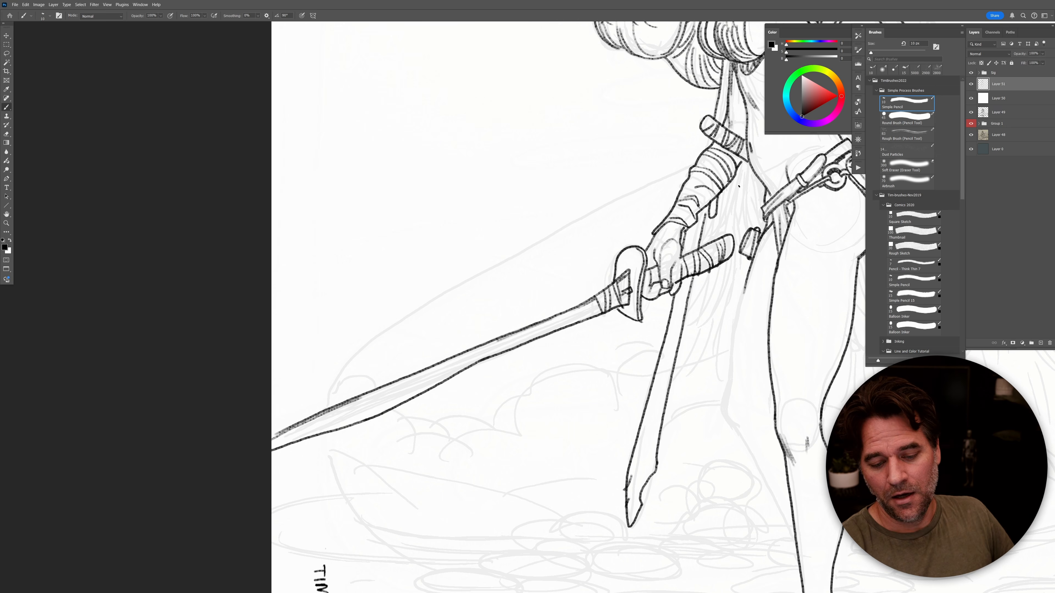
Step: Ink the outline of the far leg behind the front leg and a short wavy line beside the scabbard
left_click_drag(734, 191, 599, 180)
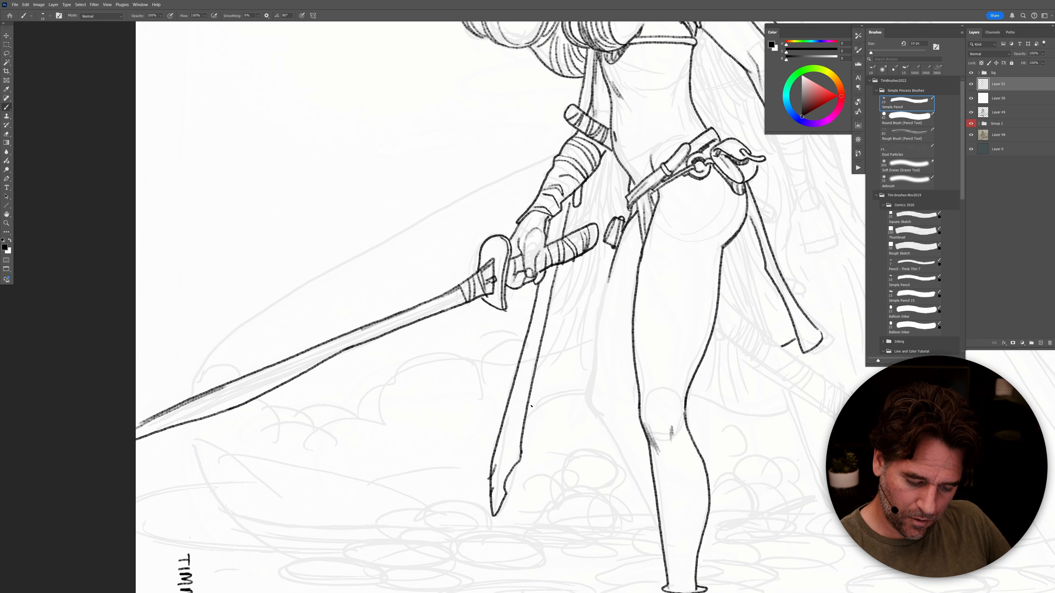
mouse_move(528, 414)
left_mouse_down()
mouse_move(563, 387)
mouse_move(578, 389)
left_mouse_up()
mouse_move(608, 282)
left_mouse_down()
mouse_move(589, 402)
mouse_move(657, 524)
left_mouse_up()
left_click_drag(682, 308, 661, 427)
Step: Review the whole inked figure and check the proportions of the torso and the far arm
left_click(667, 424, "alt")
left_click(670, 425, "alt")
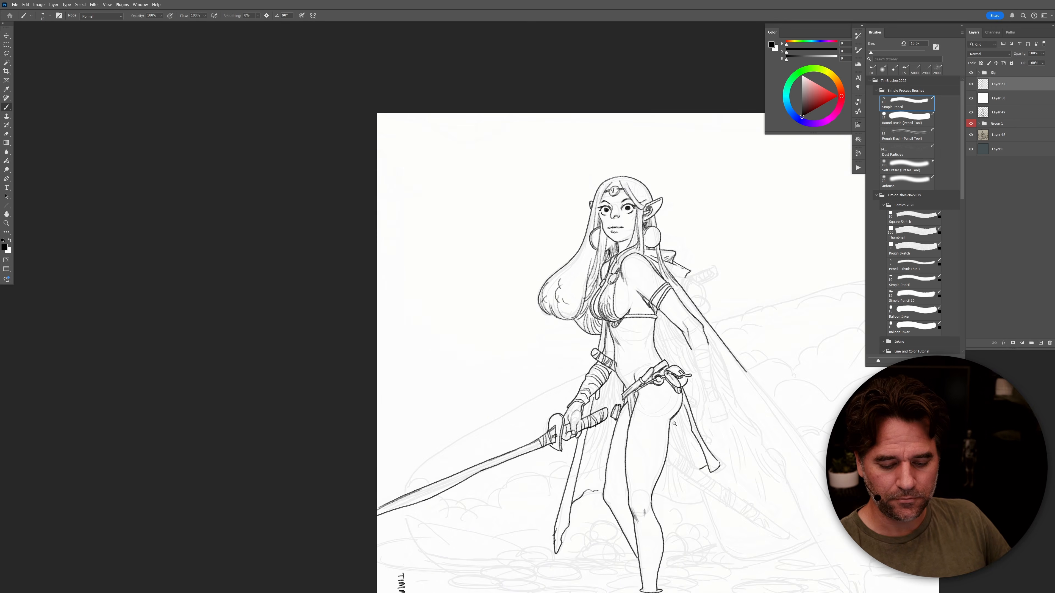
left_click(672, 425, "alt")
left_click(708, 415, "alt")
left_click_drag(700, 420, 700, 412)
left_click(691, 421, "ctrl")
left_click(681, 402, "ctrl")
left_click(694, 385, "ctrl")
left_click(648, 279, "ctrl")
left_click_drag(646, 283, 634, 329)
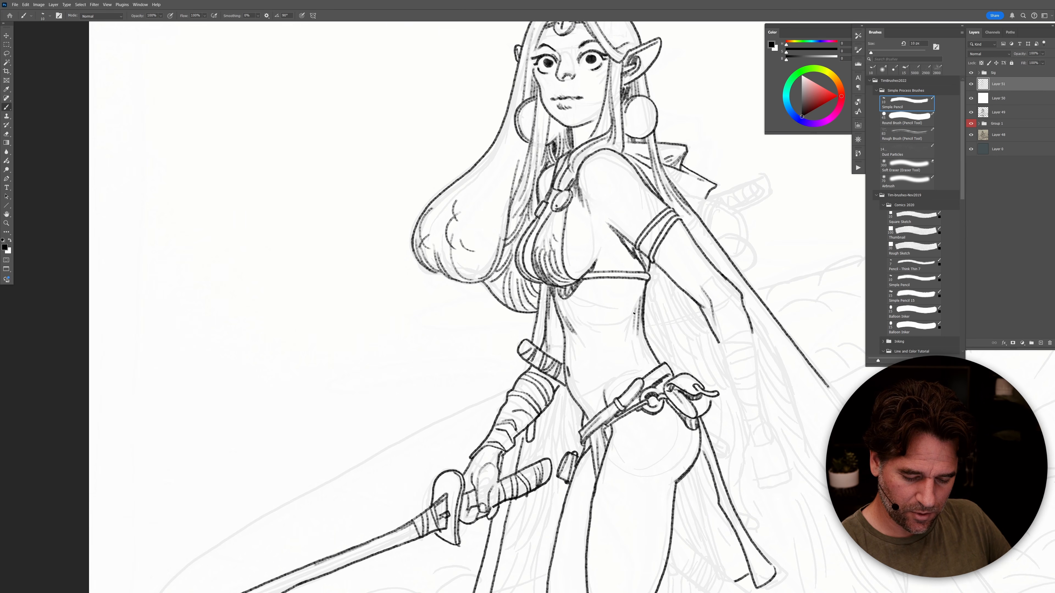
left_click(706, 283, "ctrl+alt")
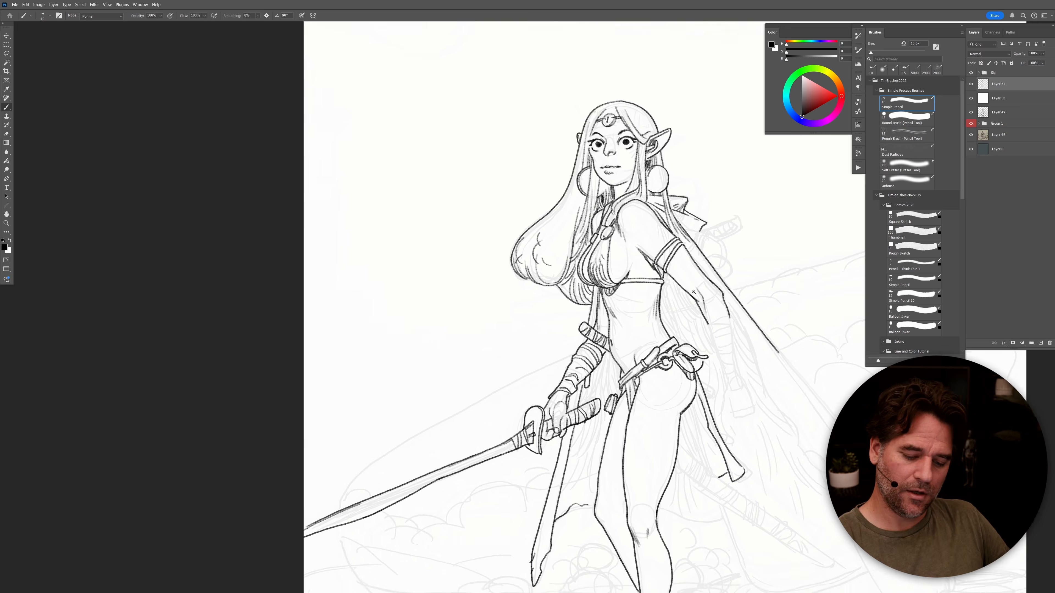
left_click(701, 312, "ctrl")
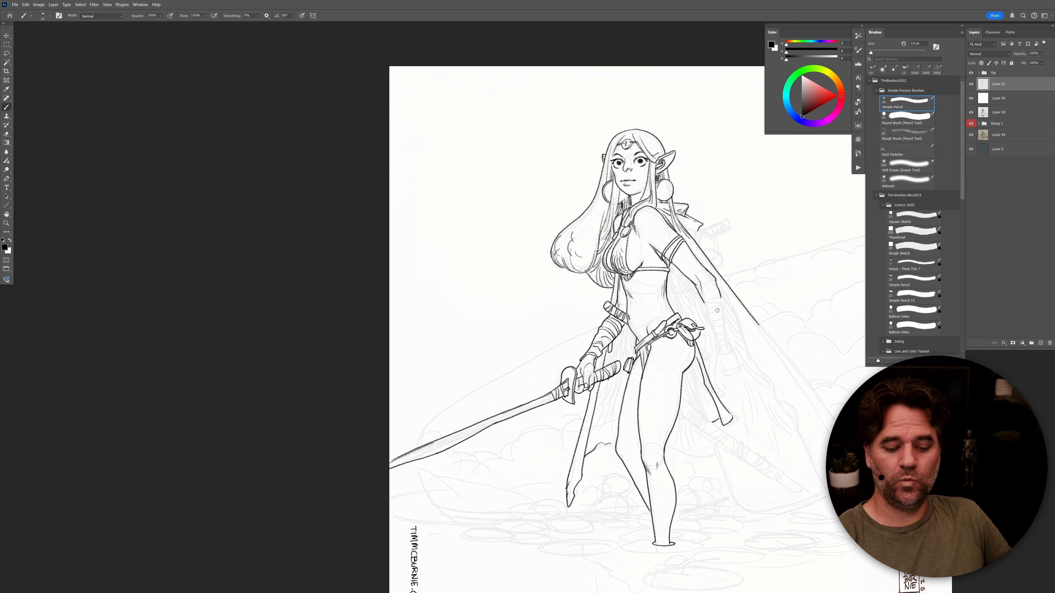
Step: Select the armband together with the lower arm lines and shift them slightly
left_click_drag(687, 239, 679, 263)
left_click(673, 261, "ctrl")
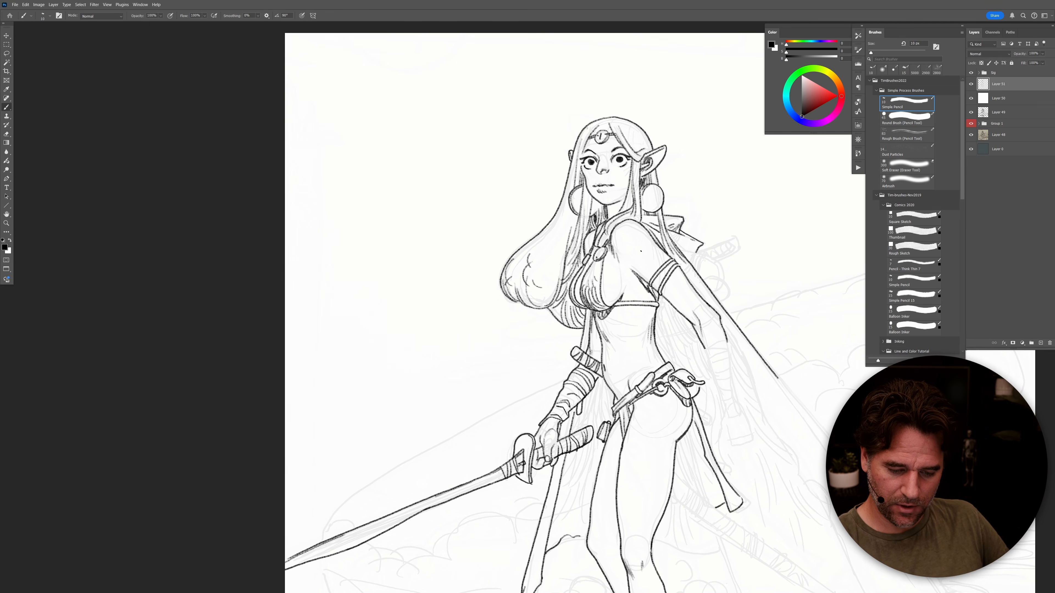
left_click(677, 276, "ctrl")
key("l")
mouse_move(732, 428)
left_mouse_down()
mouse_move(736, 406)
mouse_move(690, 307)
mouse_move(646, 266)
mouse_move(607, 278)
mouse_move(685, 352)
mouse_move(732, 426)
left_mouse_up()
left_click_drag(719, 366, 726, 379)
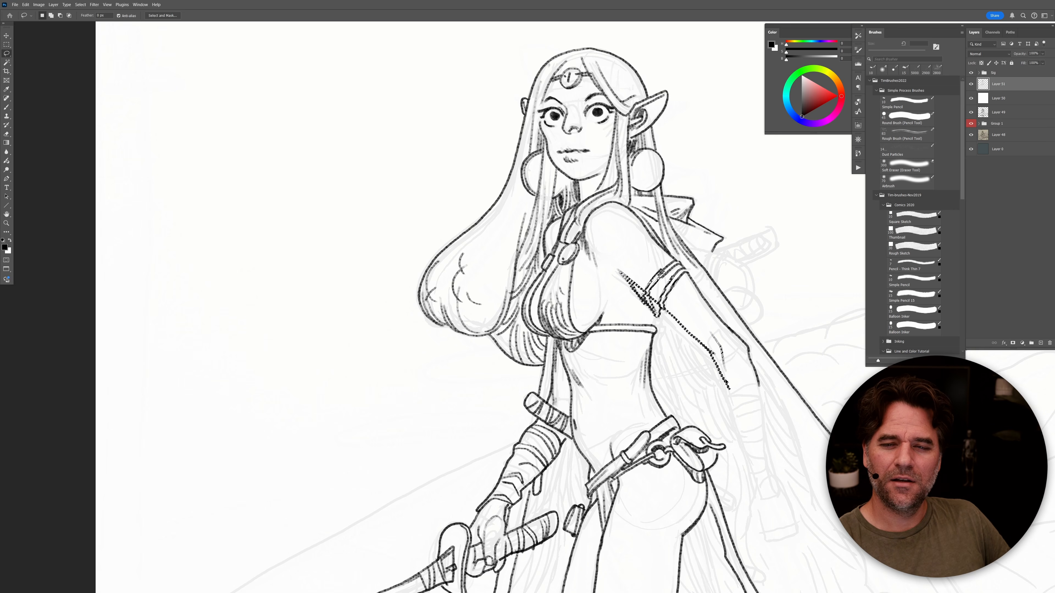
key("ctrl+d")
Step: Clean up the armband's upper edge and re-ink the band and the lines where the arm meets the chest strap
key("e")
left_click_drag(662, 270, 665, 275)
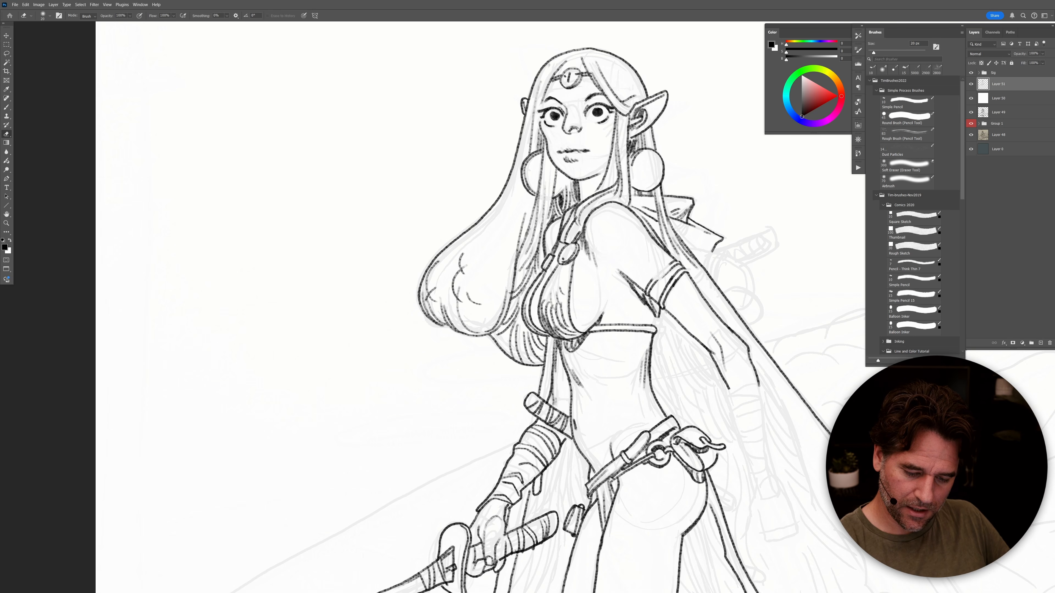
key("b")
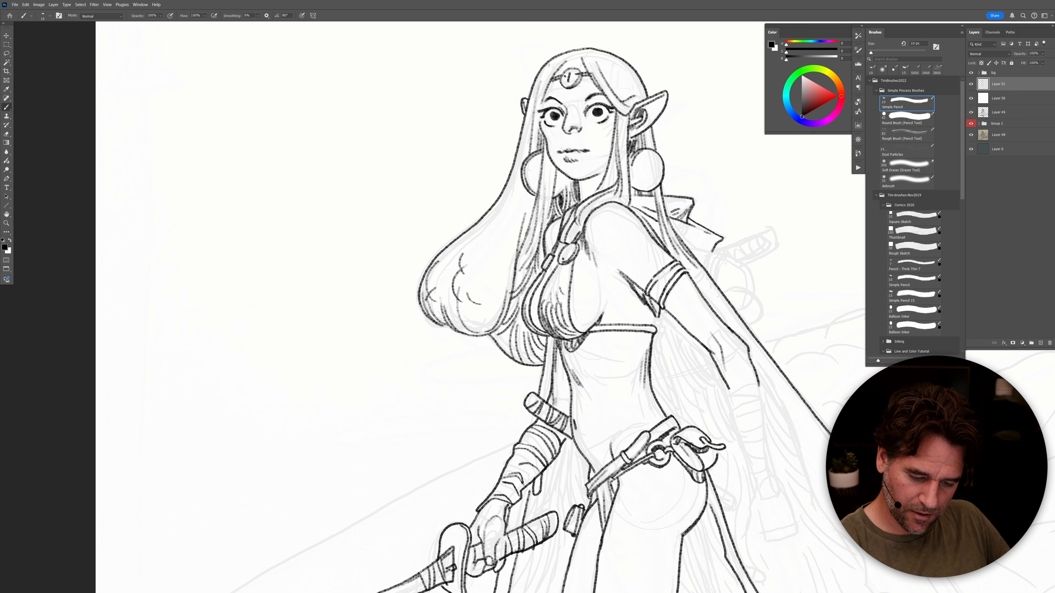
left_click_drag(660, 312, 651, 327)
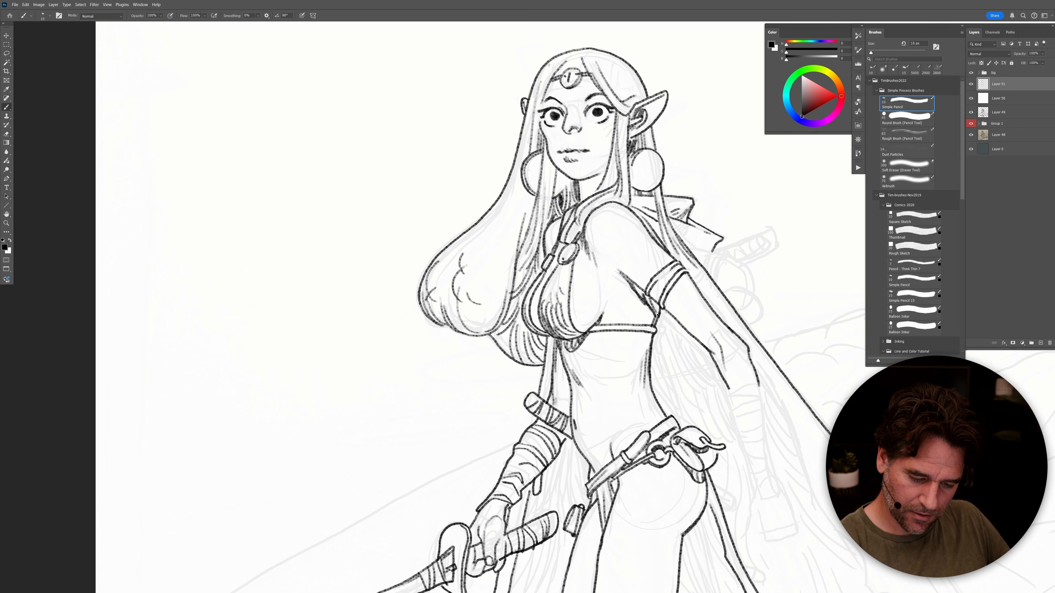
left_click_drag(657, 281, 676, 266)
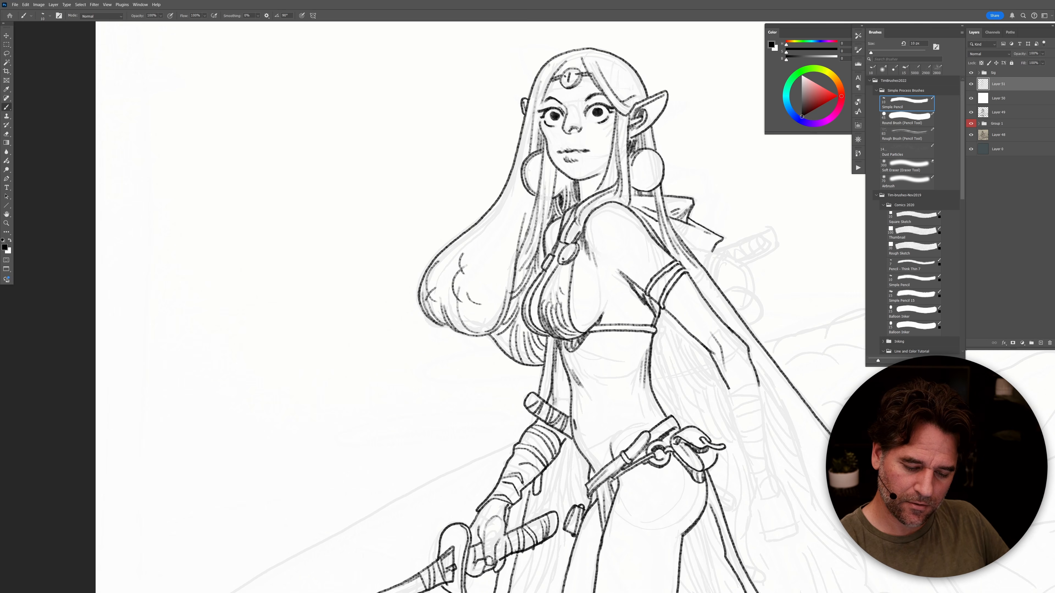
Step: Select the elbow and forearm lines of the far arm and move them slightly up and toward the torso
mouse_move(723, 350)
left_mouse_down()
mouse_move(578, 366)
mouse_move(601, 281)
mouse_move(722, 251)
mouse_move(712, 280)
left_mouse_up()
key("l")
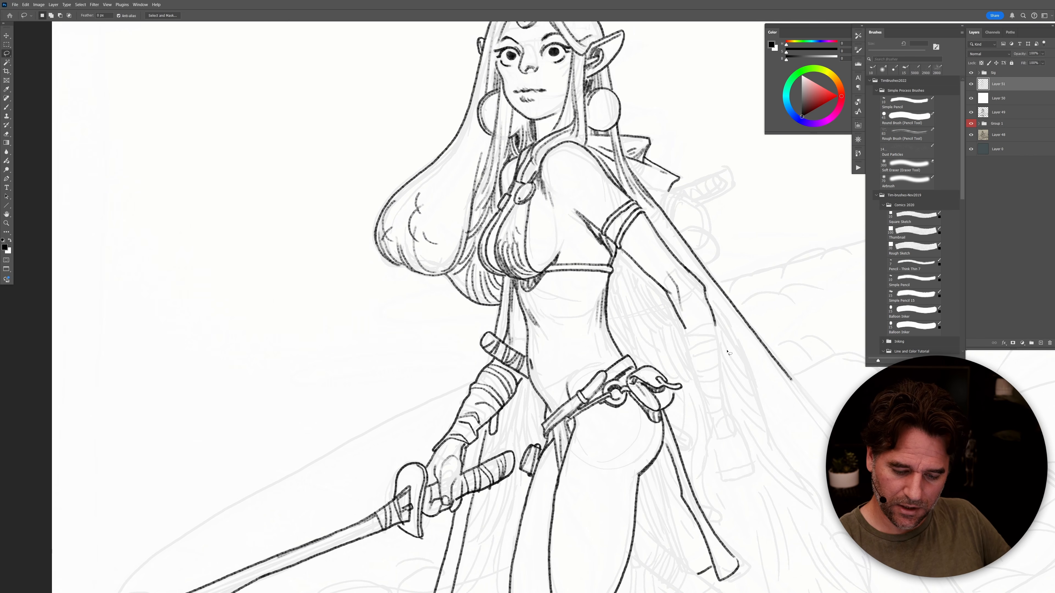
mouse_move(722, 331)
left_mouse_down()
mouse_move(715, 296)
mouse_move(691, 266)
mouse_move(667, 263)
mouse_move(659, 311)
mouse_move(694, 357)
mouse_move(707, 321)
left_mouse_up()
key("ctrl+d")
key("b")
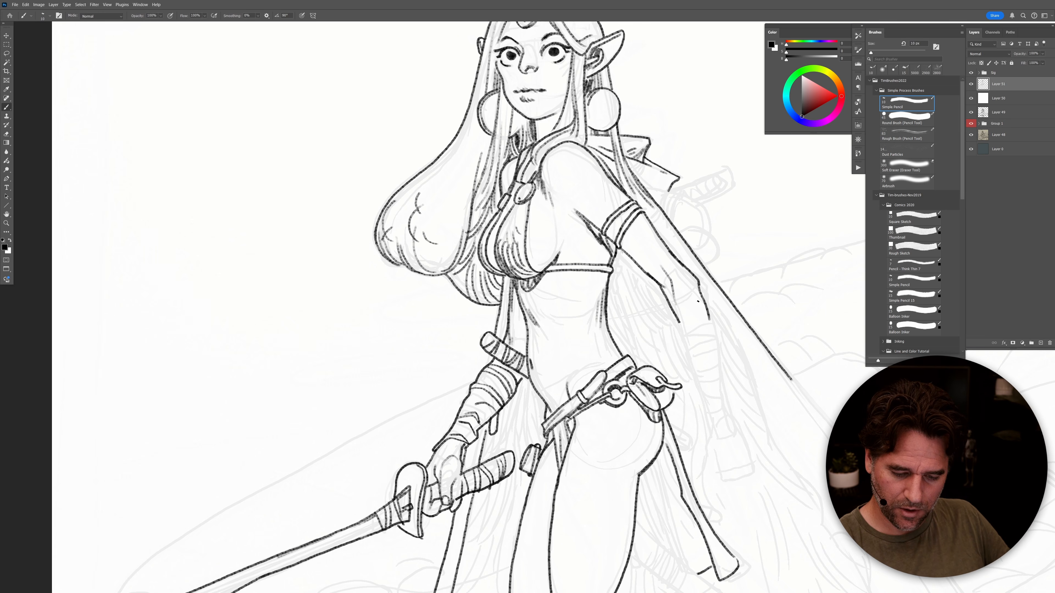
Step: Erase the short forearm lines below the elbow and redraw the forearm as two long contours down to the wrist
key("e")
mouse_move(707, 321)
left_mouse_down()
mouse_move(700, 292)
mouse_move(687, 326)
mouse_move(670, 300)
mouse_move(678, 295)
mouse_move(629, 256)
mouse_move(665, 289)
left_mouse_up()
key("b")
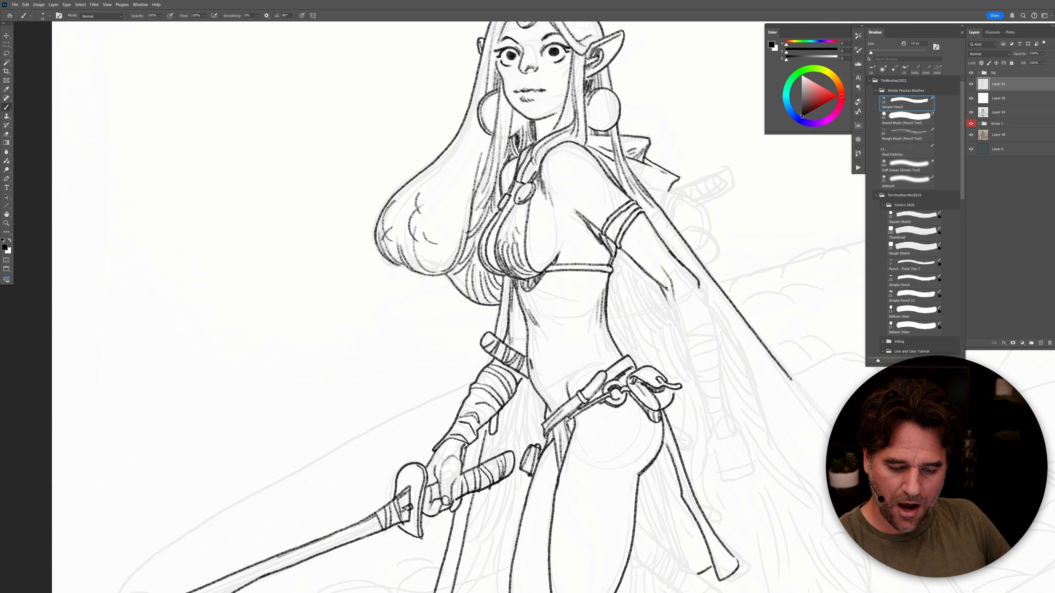
left_click_drag(663, 292, 708, 427)
left_click_drag(698, 287, 731, 416)
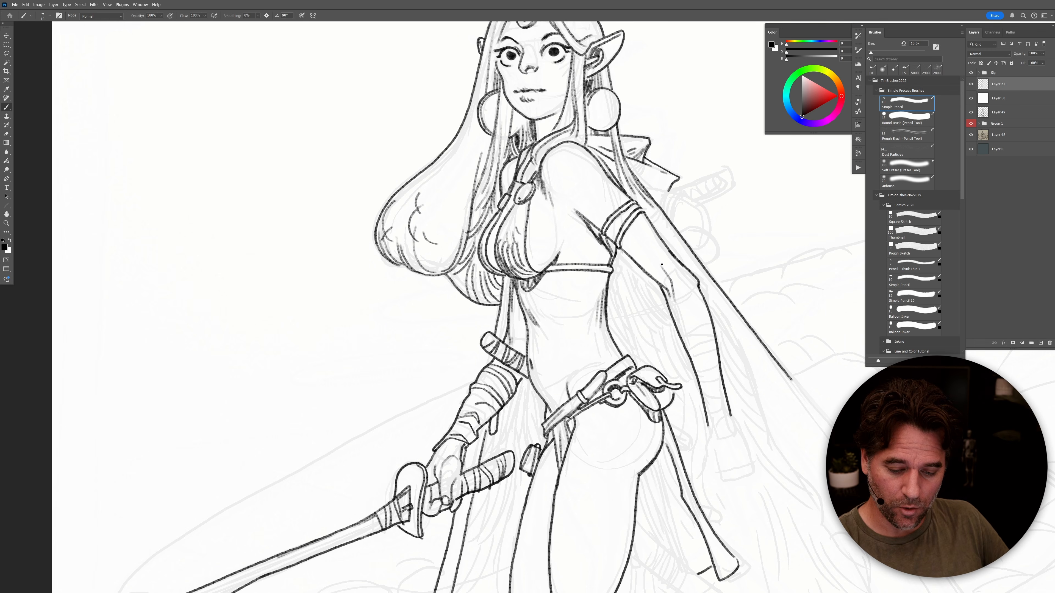
left_click_drag(671, 283, 673, 307)
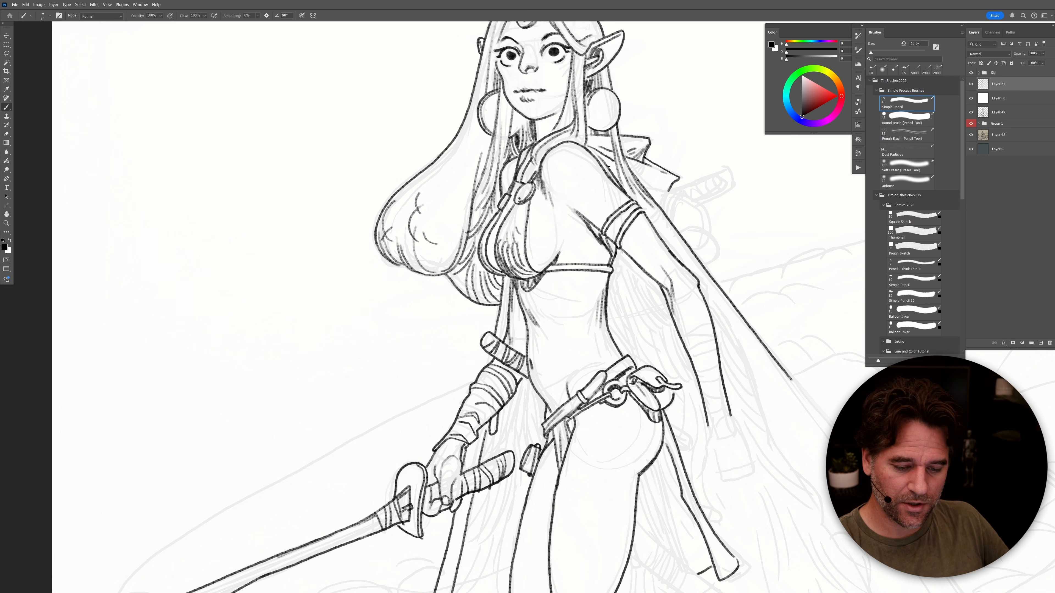
Step: Add short ink touches to the back of the shoulder and the shading beneath the upper arm
left_click_drag(591, 153, 606, 178)
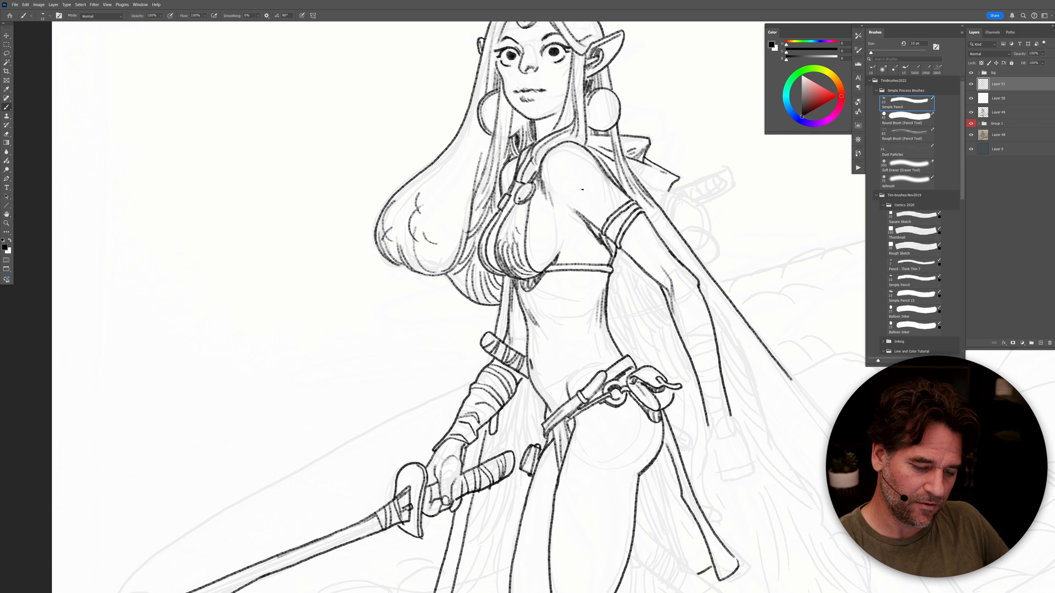
left_click_drag(580, 215, 607, 245)
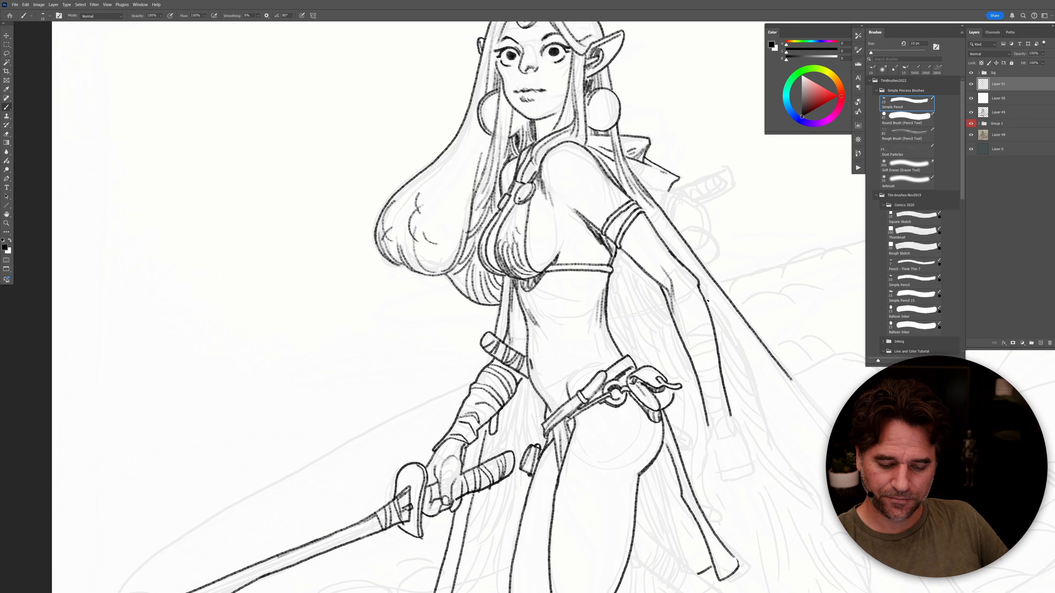
Step: Ink bandage wraps around the far forearm and close the wrapping with a pointed cuff at the wrist
mouse_move(711, 317)
left_mouse_down()
mouse_move(679, 334)
mouse_move(715, 329)
mouse_move(686, 348)
mouse_move(707, 343)
mouse_move(693, 363)
mouse_move(719, 359)
mouse_move(697, 384)
mouse_move(723, 377)
mouse_move(705, 410)
mouse_move(724, 411)
mouse_move(736, 421)
left_mouse_up()
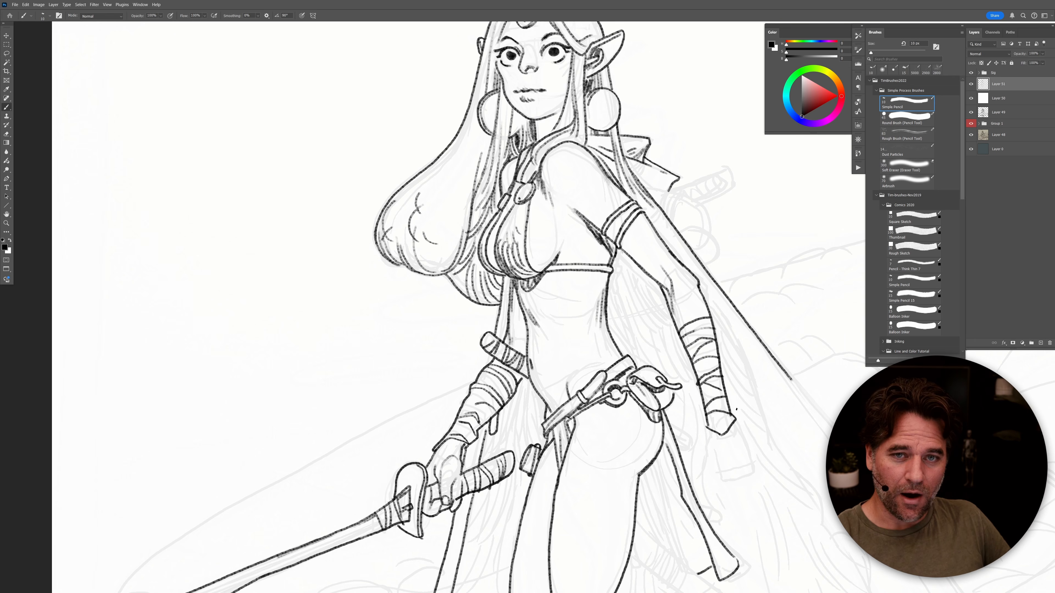
left_click_drag(683, 332, 679, 329)
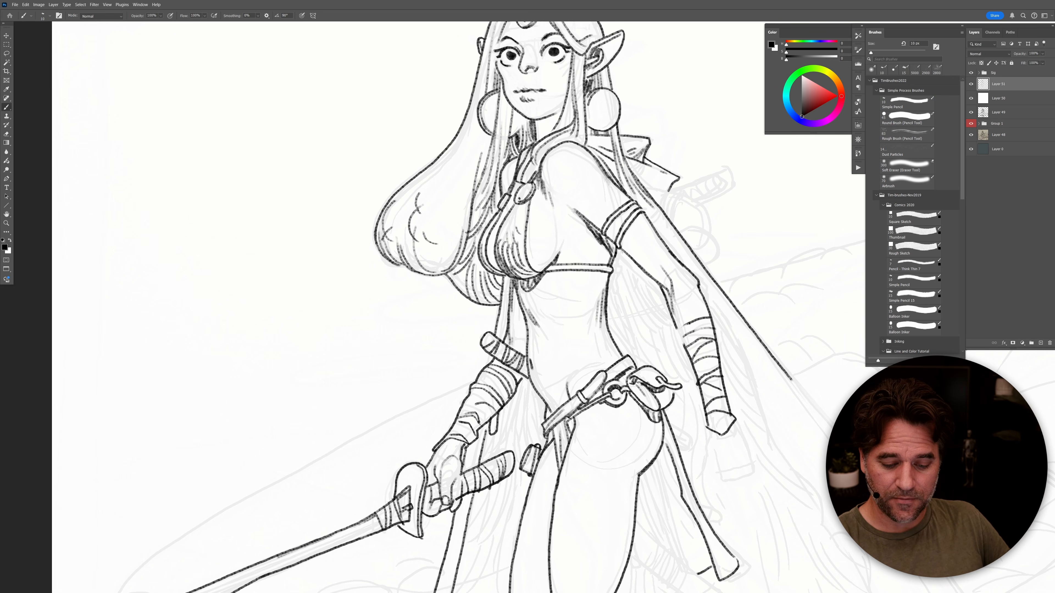
Step: Touch up the top edge of the far forearm wrap and ink the cloak's inner edge down around its rounded fold
left_click_drag(678, 344, 702, 331)
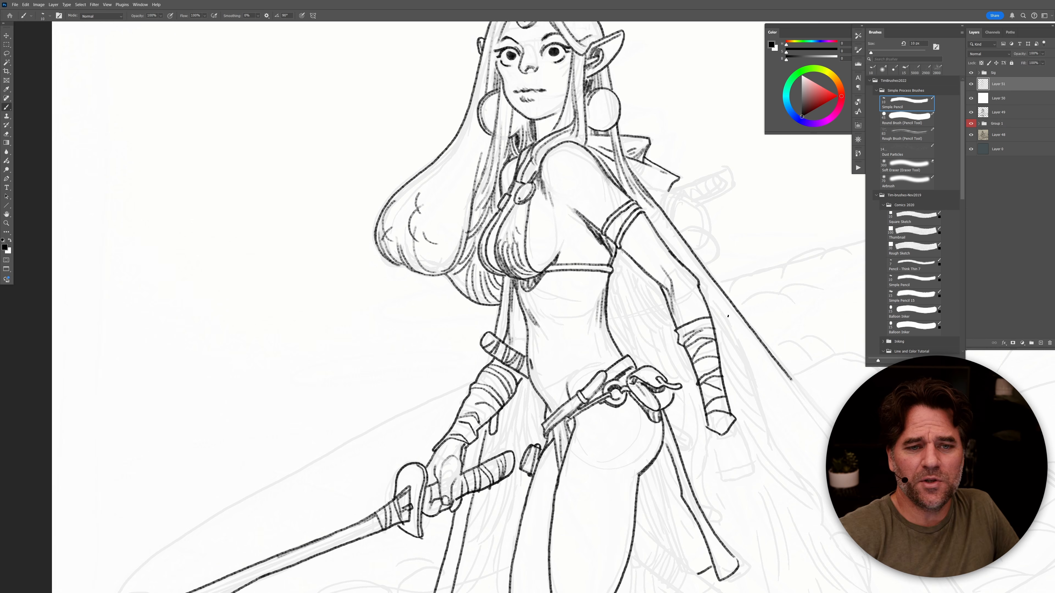
mouse_move(728, 316)
left_mouse_down()
mouse_move(699, 296)
mouse_move(683, 305)
left_mouse_up()
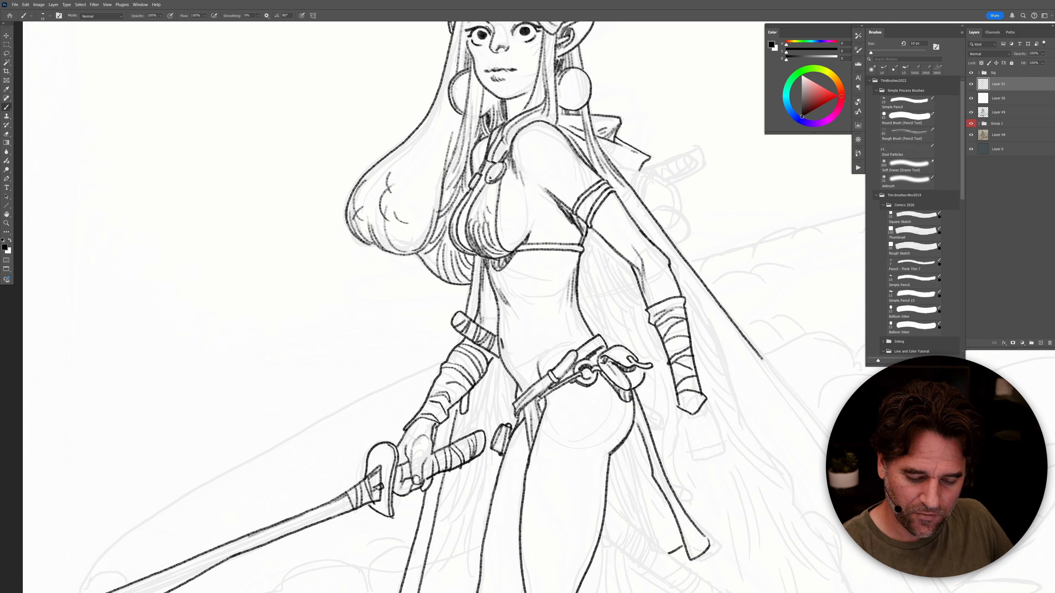
mouse_move(755, 395)
left_mouse_down()
mouse_move(518, 391)
mouse_move(483, 324)
left_mouse_up()
mouse_move(434, 209)
left_mouse_down()
mouse_move(400, 197)
mouse_move(432, 243)
left_mouse_up()
key("ctrl+z")
mouse_move(405, 204)
left_mouse_down()
mouse_move(521, 434)
mouse_move(532, 448)
mouse_move(547, 440)
mouse_move(570, 482)
mouse_move(577, 523)
left_mouse_up()
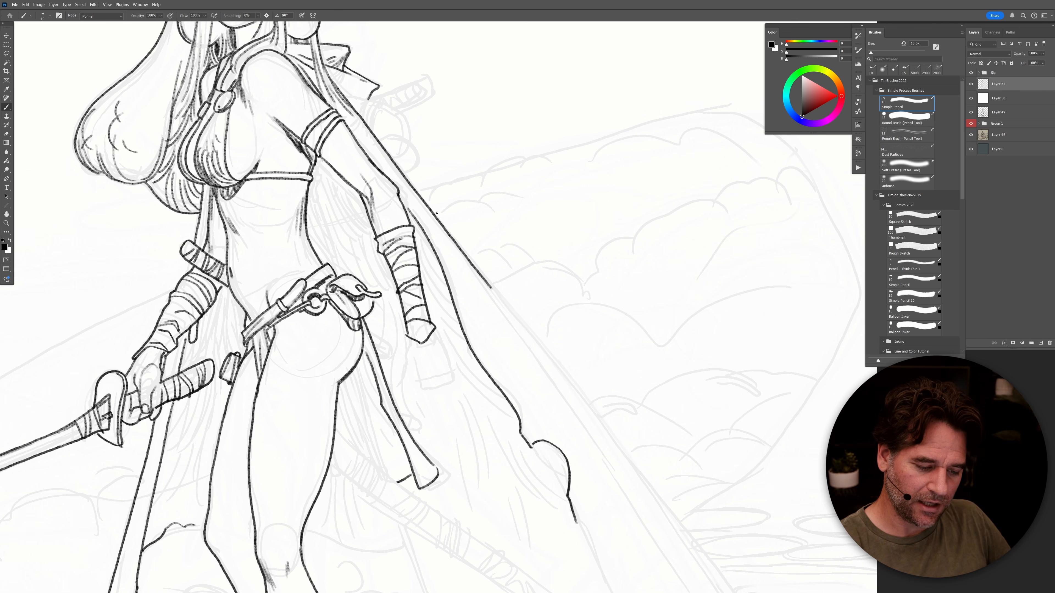
Step: Extend the cloak's outer edge as a long straight contour down to its lowest outer corner, cleaning up stray marks
mouse_move(494, 255)
left_mouse_down()
mouse_move(371, 207)
mouse_move(373, 249)
mouse_move(357, 231)
mouse_move(399, 281)
left_mouse_up()
key("e")
key("b")
key("ctrl+z")
left_click_drag(346, 219, 576, 507)
left_click_drag(628, 460, 618, 387)
mouse_move(555, 403)
left_mouse_down()
mouse_move(495, 319)
mouse_move(455, 297)
mouse_move(503, 365)
left_mouse_up()
key("e")
right_click(466, 310)
left_click(464, 296)
key("b")
key("ctrl+z")
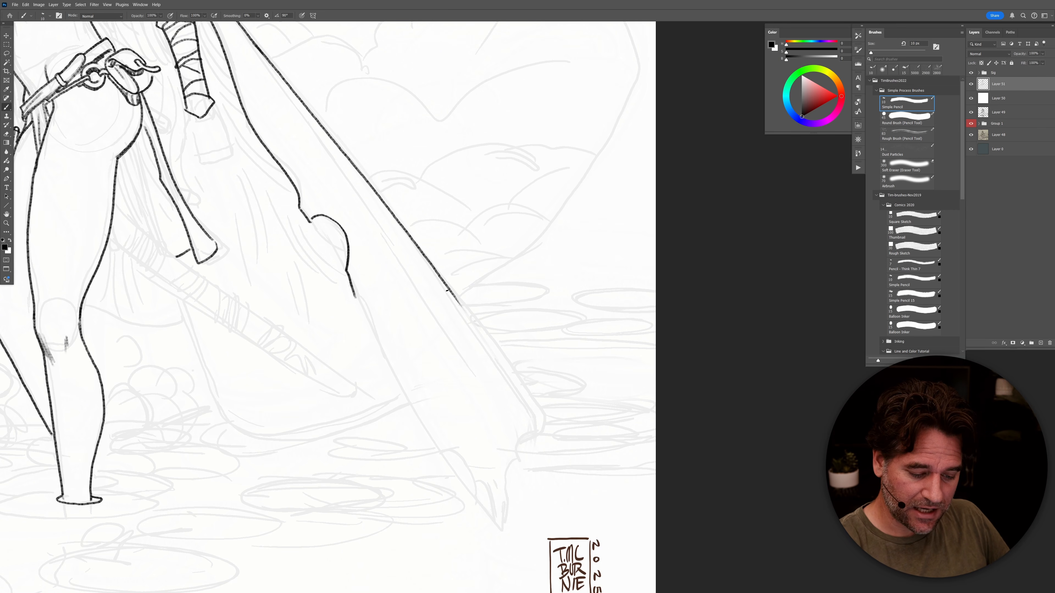
left_click_drag(444, 285, 542, 426)
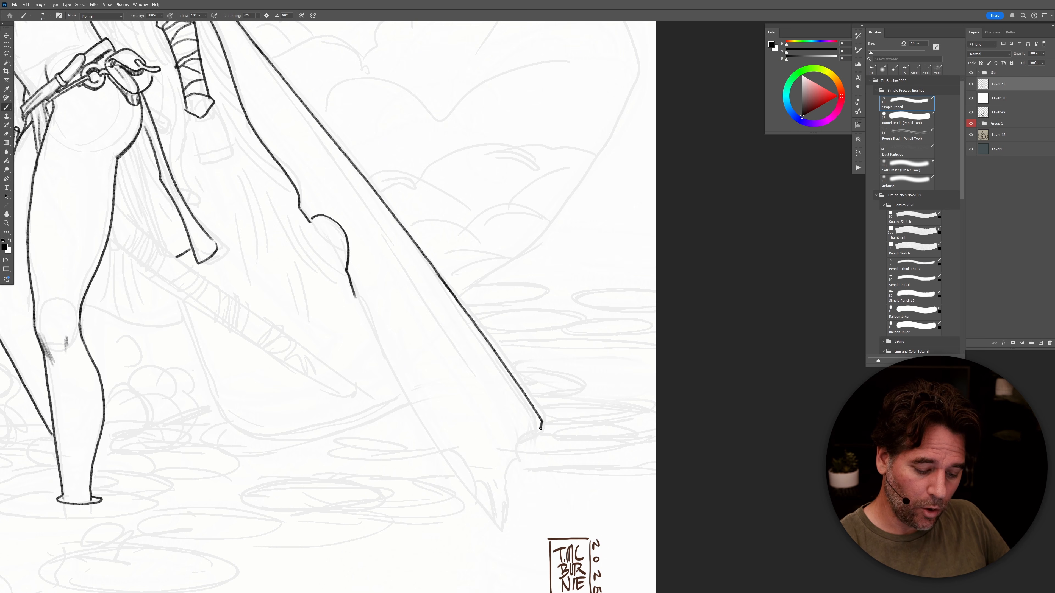
Step: Ink the cloak's ragged, pointed hem, connect it to the inner edge, and add curved fold lines above the tatters
mouse_move(532, 419)
left_mouse_down()
mouse_move(506, 473)
mouse_move(509, 536)
mouse_move(494, 533)
mouse_move(497, 512)
mouse_move(467, 465)
mouse_move(443, 452)
left_mouse_up()
key("ctrl+z")
key("ctrl+z")
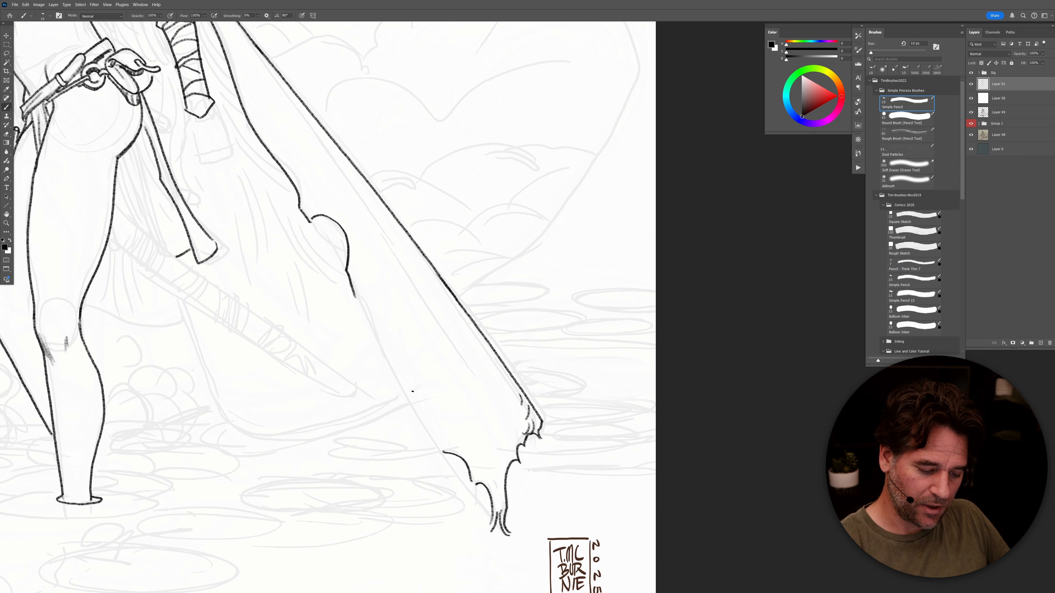
mouse_move(356, 298)
left_mouse_down()
mouse_move(436, 455)
mouse_move(497, 469)
left_mouse_up()
left_click_drag(501, 466, 490, 499)
mouse_move(484, 423)
left_mouse_down()
mouse_move(514, 459)
mouse_move(511, 450)
mouse_move(474, 469)
mouse_move(465, 460)
left_mouse_up()
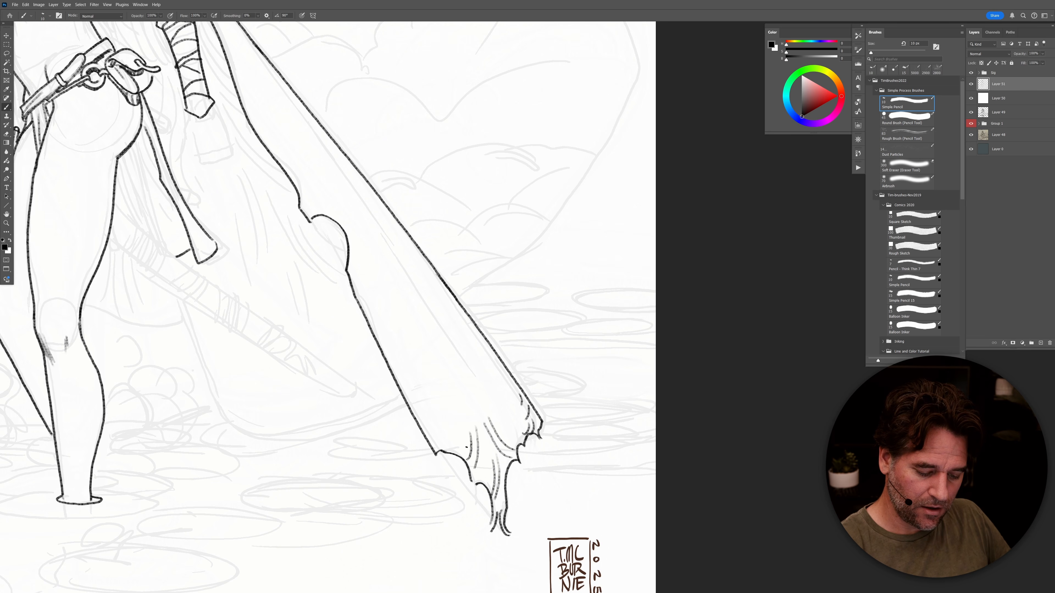
mouse_move(470, 375)
left_mouse_down()
mouse_move(515, 411)
mouse_move(522, 397)
left_mouse_up()
Step: Ink the scalloped hem and side edge of the cloak's rear section between the legs and main drape, with short folds
mouse_move(462, 385)
left_mouse_down()
mouse_move(450, 421)
mouse_move(625, 359)
mouse_move(674, 379)
left_mouse_up()
mouse_move(599, 339)
left_mouse_down()
mouse_move(557, 343)
mouse_move(535, 370)
mouse_move(496, 377)
left_mouse_up()
left_click_drag(456, 369, 434, 364)
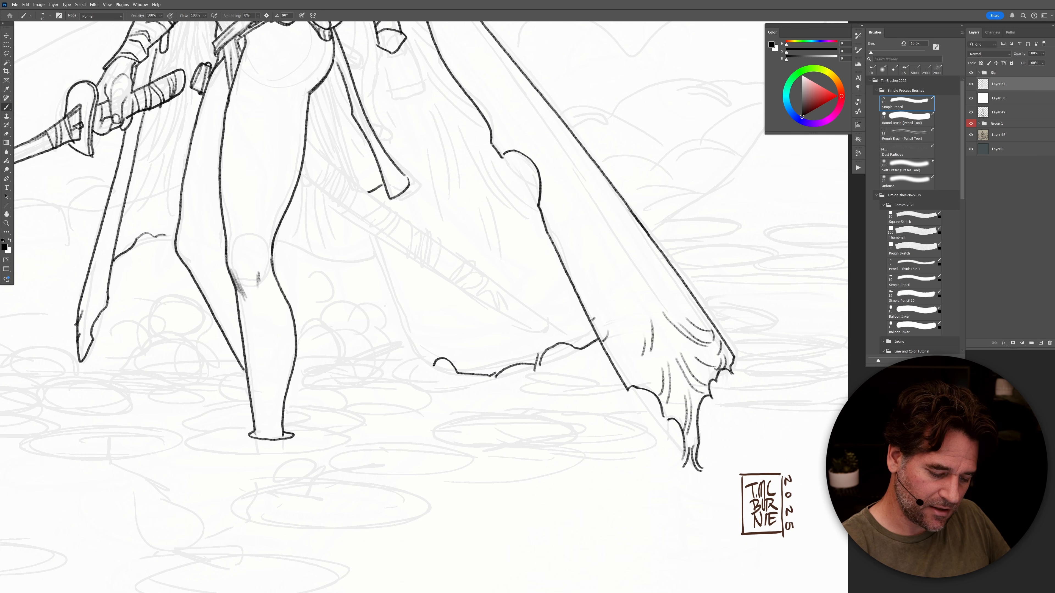
mouse_move(373, 239)
left_mouse_down()
mouse_move(408, 332)
mouse_move(434, 368)
left_mouse_up()
mouse_move(392, 278)
left_mouse_down()
mouse_move(417, 356)
mouse_move(483, 374)
left_mouse_up()
left_click_drag(456, 323, 469, 337)
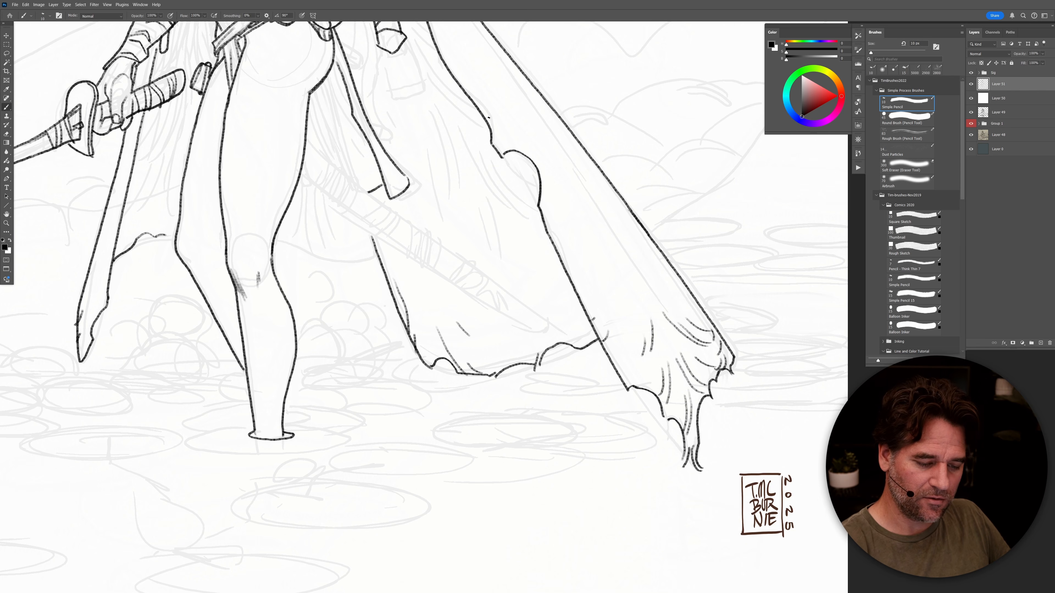
Step: Ink the hanging cloth edge behind the thigh and the two long contours and rounded tip of the scabbard
left_click_drag(312, 92, 341, 168)
mouse_move(304, 138)
left_mouse_down()
mouse_move(341, 172)
mouse_move(333, 199)
mouse_move(512, 326)
mouse_move(543, 334)
left_mouse_up()
key("ctrl+z")
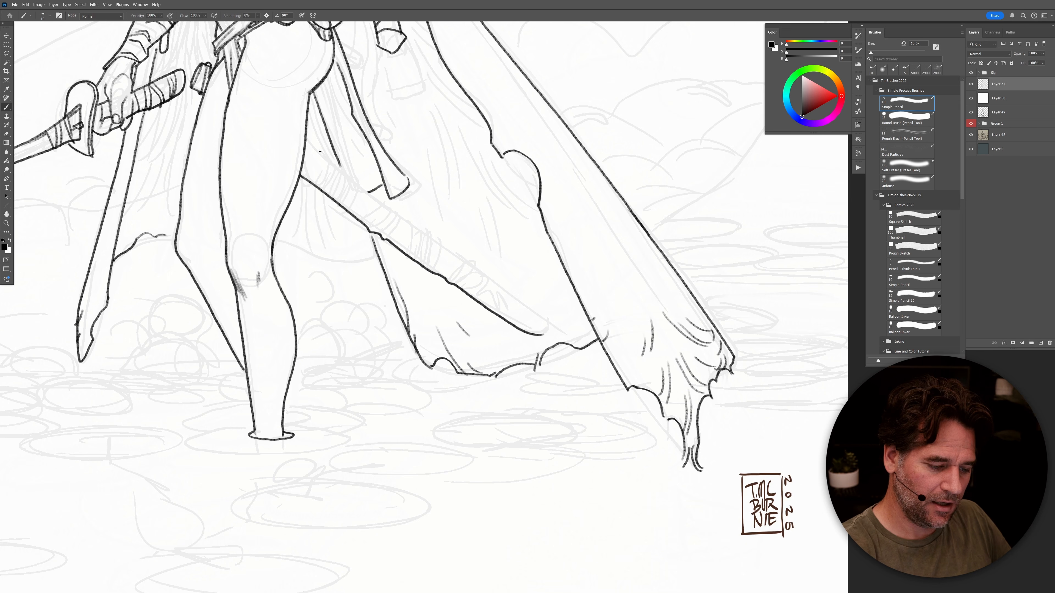
left_click_drag(304, 139, 545, 320)
key("ctrl+z")
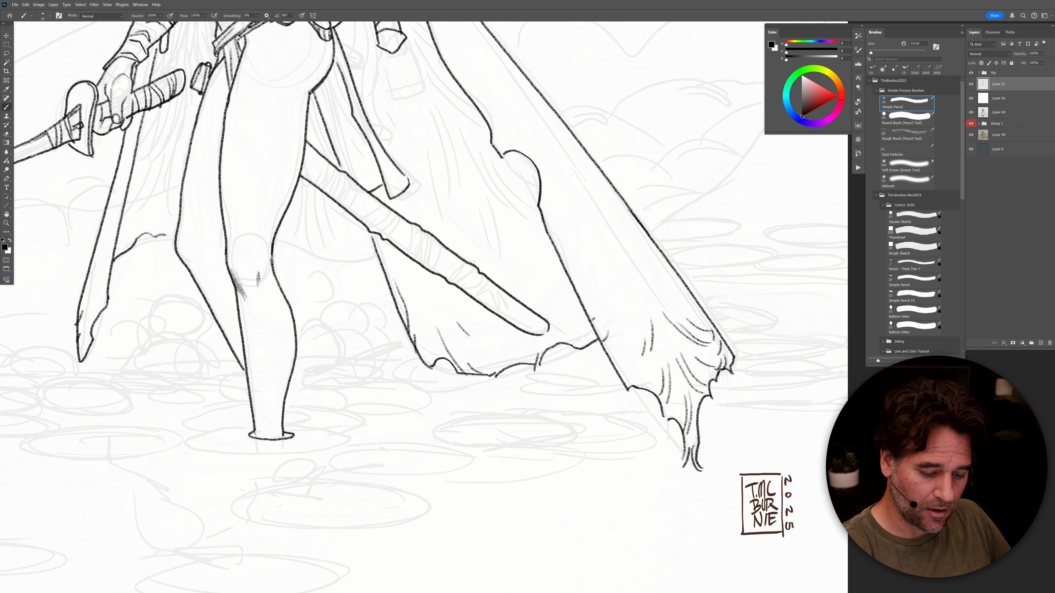
Step: Ink the binding wraps around the scabbard where it emerges from behind the thigh
mouse_move(526, 273)
left_mouse_down()
mouse_move(617, 376)
mouse_move(630, 378)
left_mouse_up()
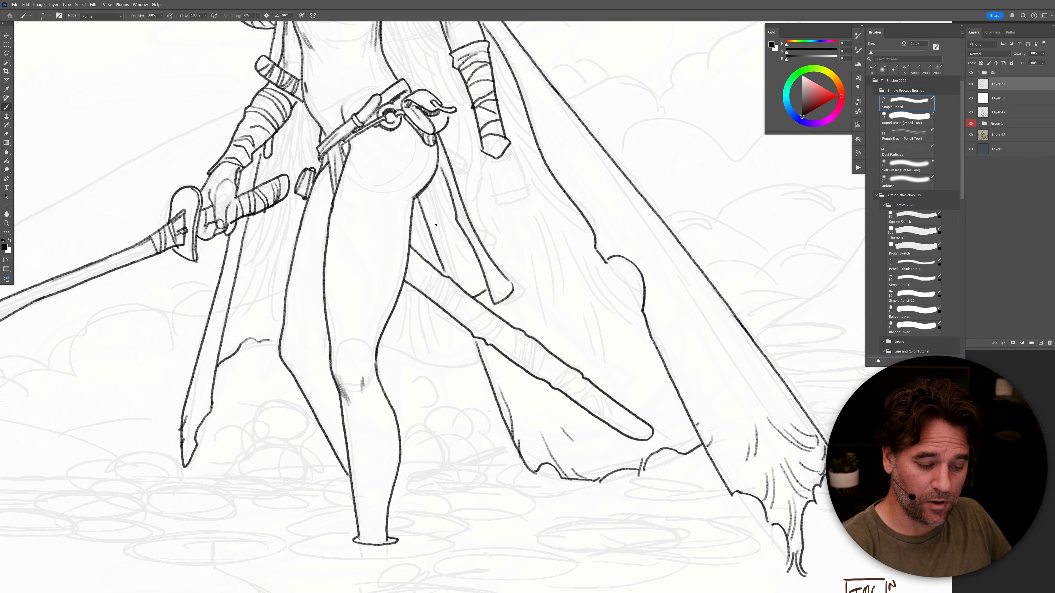
mouse_move(434, 273)
left_mouse_down()
mouse_move(423, 292)
mouse_move(449, 278)
mouse_move(435, 302)
mouse_move(448, 303)
mouse_move(445, 311)
left_mouse_up()
left_click_drag(458, 286, 449, 316)
left_click_drag(415, 256, 406, 281)
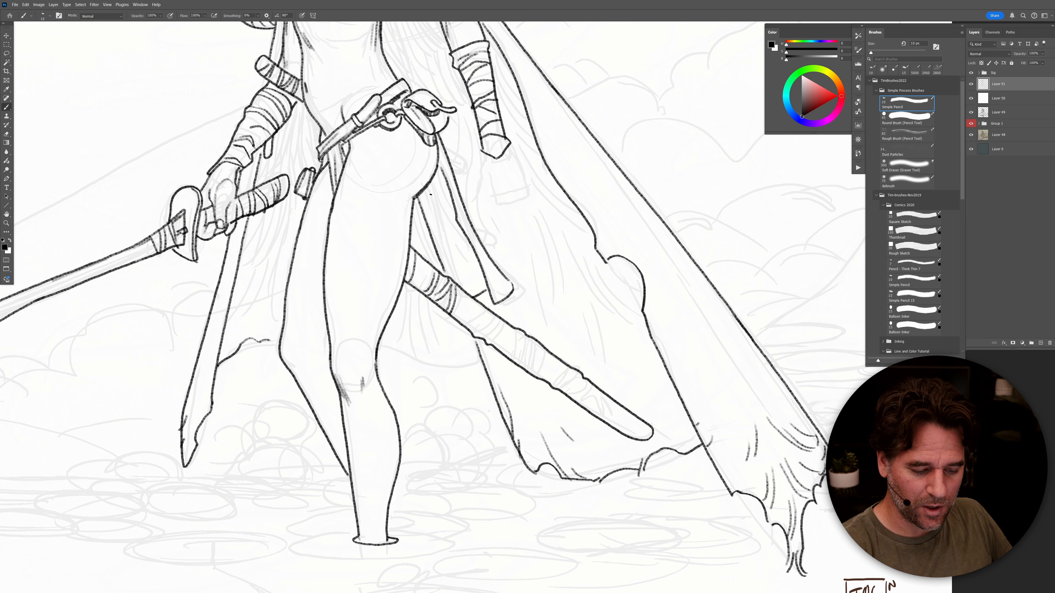
Step: Add long fold and shading lines to the cloth hanging behind the hip above the scabbard
left_click_drag(429, 191, 440, 234)
left_click_drag(429, 186, 448, 248)
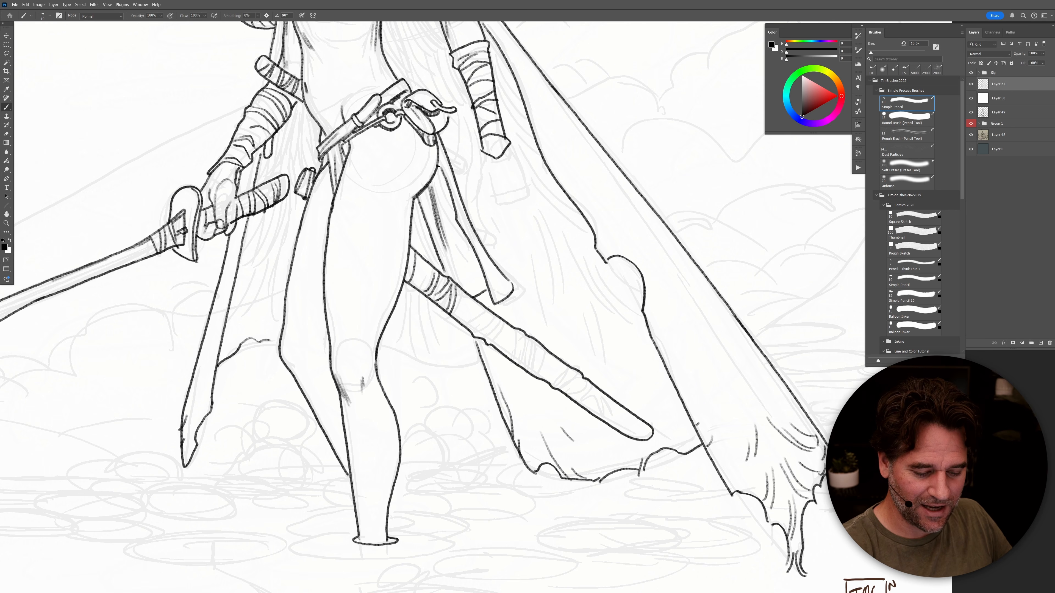
mouse_move(438, 172)
left_mouse_down()
mouse_move(454, 228)
mouse_move(435, 203)
mouse_move(435, 232)
mouse_move(427, 215)
mouse_move(454, 230)
mouse_move(441, 205)
mouse_move(465, 258)
left_mouse_up()
mouse_move(449, 214)
left_mouse_down()
mouse_move(481, 269)
mouse_move(463, 270)
left_mouse_up()
left_click_drag(441, 246, 458, 271)
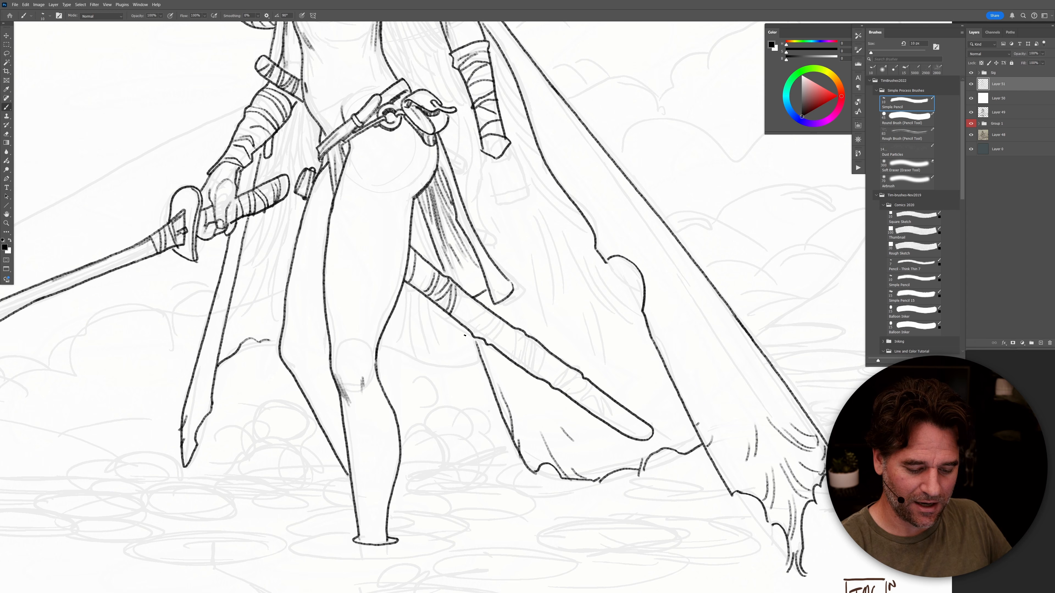
Step: Ink the cloth hem behind the knee below the scabbard and fill the cloth with vertical fold lines
mouse_move(479, 360)
left_mouse_down()
mouse_move(441, 370)
mouse_move(378, 344)
left_mouse_up()
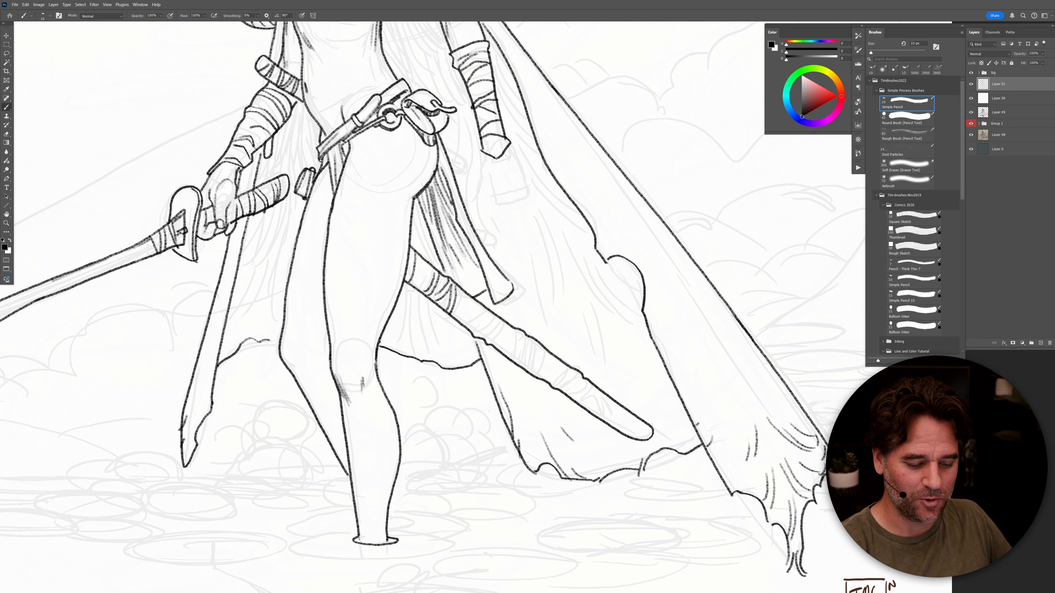
mouse_move(416, 209)
left_mouse_down()
mouse_move(440, 262)
mouse_move(413, 224)
mouse_move(442, 268)
mouse_move(420, 246)
mouse_move(431, 268)
mouse_move(421, 304)
mouse_move(413, 297)
mouse_move(416, 339)
left_mouse_up()
mouse_move(414, 294)
left_mouse_down()
mouse_move(422, 344)
mouse_move(444, 353)
left_mouse_up()
left_click_drag(428, 311, 457, 360)
left_click_drag(454, 329, 473, 352)
mouse_move(401, 311)
left_mouse_down()
mouse_move(408, 337)
mouse_move(404, 354)
mouse_move(395, 349)
left_mouse_up()
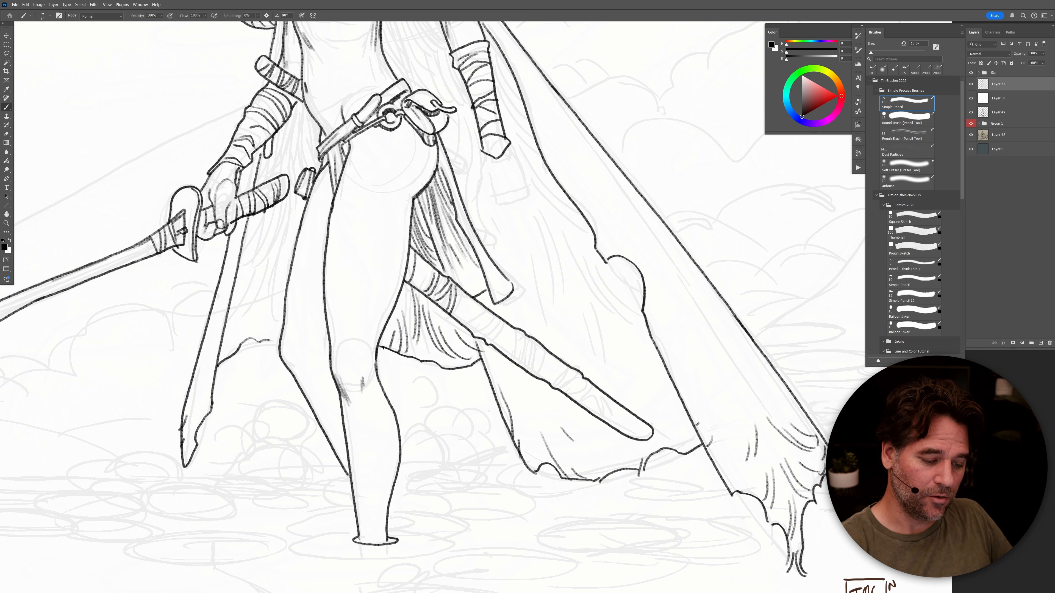
Step: Ink dense fold and shading lines in the cloth behind the sword arm and hilt, and touch up its lower hem
mouse_move(302, 107)
left_mouse_down()
mouse_move(313, 137)
mouse_move(278, 159)
mouse_move(281, 146)
left_mouse_up()
left_click_drag(283, 145, 270, 155)
left_click_drag(320, 128, 304, 167)
left_click_drag(309, 138, 308, 171)
mouse_move(301, 147)
left_mouse_down()
mouse_move(298, 176)
mouse_move(295, 152)
mouse_move(275, 180)
left_mouse_up()
mouse_move(279, 156)
left_mouse_down()
mouse_move(268, 178)
mouse_move(238, 186)
mouse_move(298, 220)
mouse_move(283, 249)
left_mouse_up()
mouse_move(283, 212)
left_mouse_down()
mouse_move(265, 245)
mouse_move(269, 227)
mouse_move(248, 241)
mouse_move(272, 209)
mouse_move(254, 231)
mouse_move(263, 213)
mouse_move(242, 219)
mouse_move(288, 247)
mouse_move(280, 241)
mouse_move(278, 282)
left_mouse_up()
mouse_move(279, 243)
left_mouse_down()
mouse_move(273, 283)
mouse_move(268, 273)
left_mouse_up()
left_click_drag(281, 273, 270, 298)
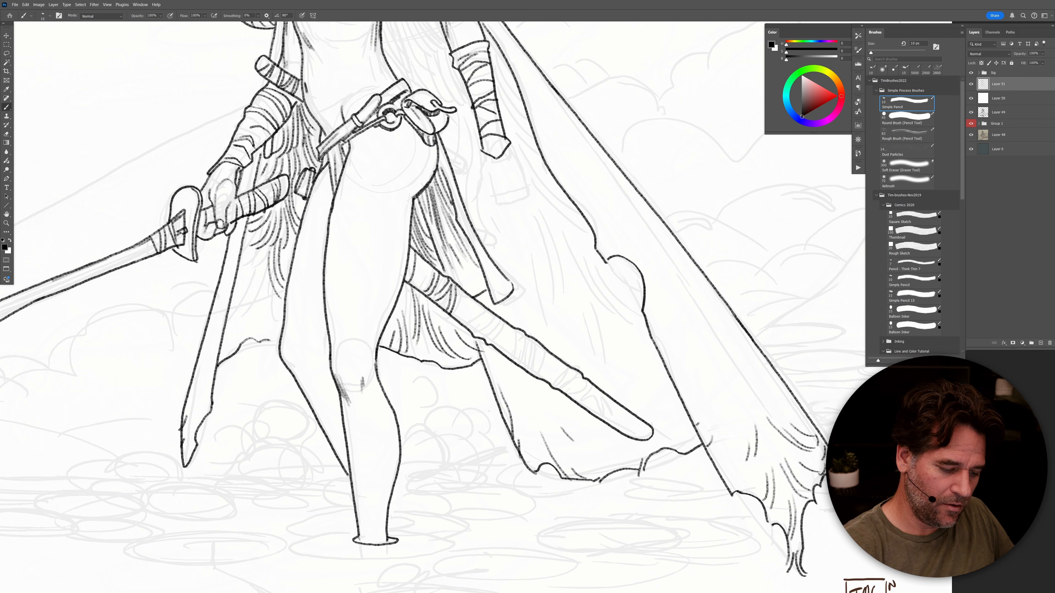
mouse_move(265, 255)
left_mouse_down()
mouse_move(253, 298)
mouse_move(252, 282)
left_mouse_up()
left_click_drag(256, 278, 247, 293)
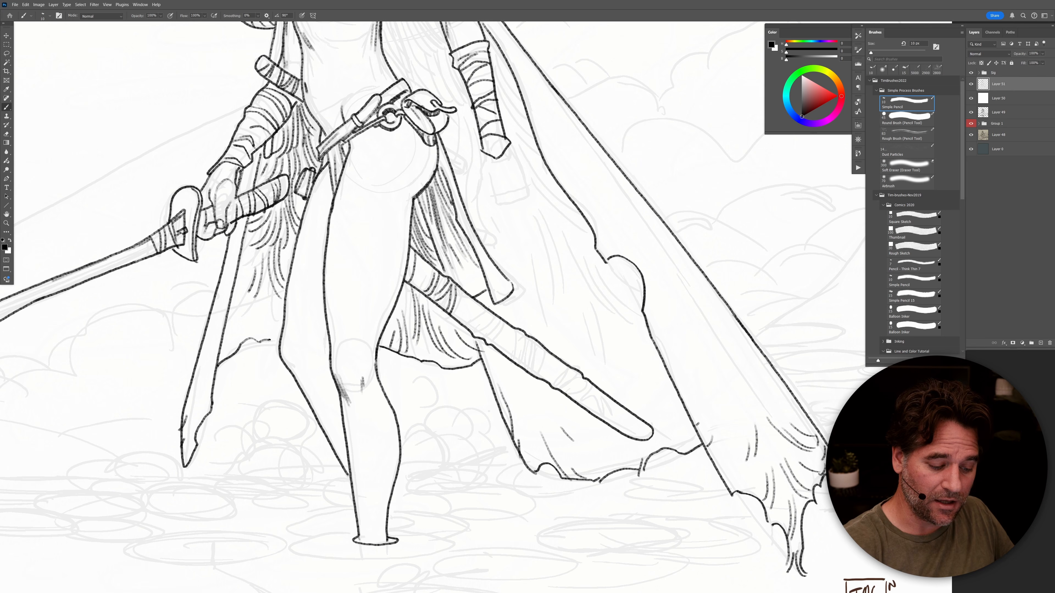
left_click_drag(259, 338, 240, 345)
left_click_drag(290, 239, 286, 270)
Step: Ink the far hand below the wrist cuff with its thumb side, knuckles and relaxed, downward-pointing fingers
left_click_drag(517, 250, 523, 454)
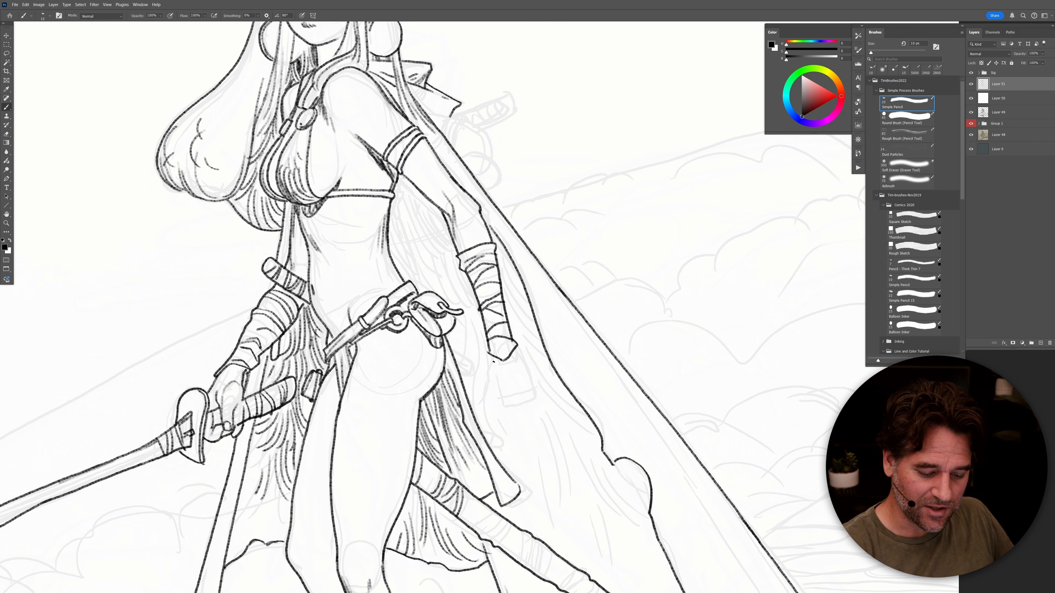
mouse_move(491, 353)
left_mouse_down()
mouse_move(486, 379)
mouse_move(500, 399)
left_mouse_up()
left_click_drag(519, 350, 530, 377)
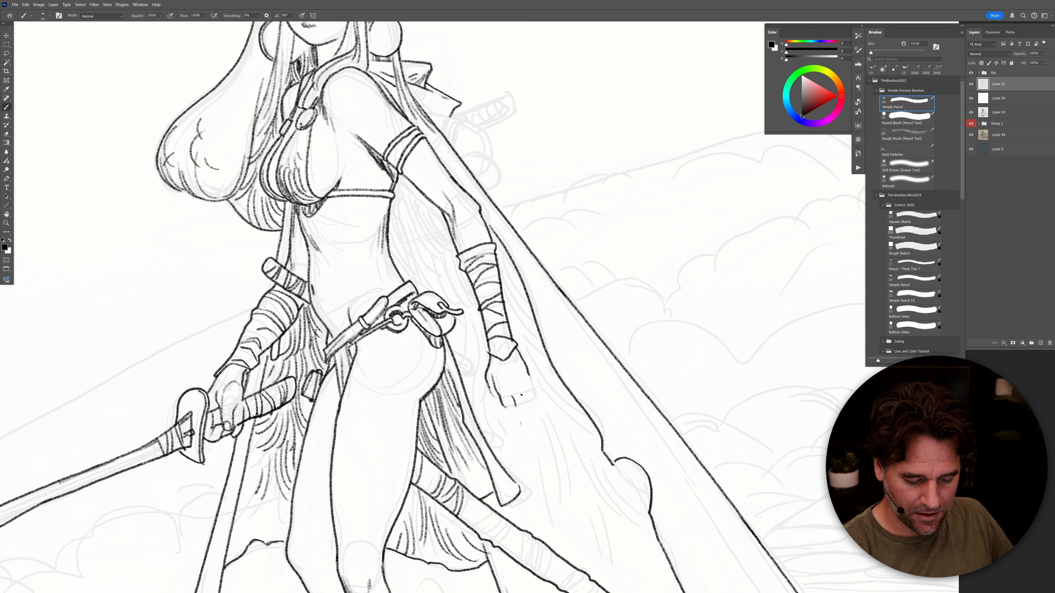
key("ctrl+z")
left_click_drag(517, 394, 515, 423)
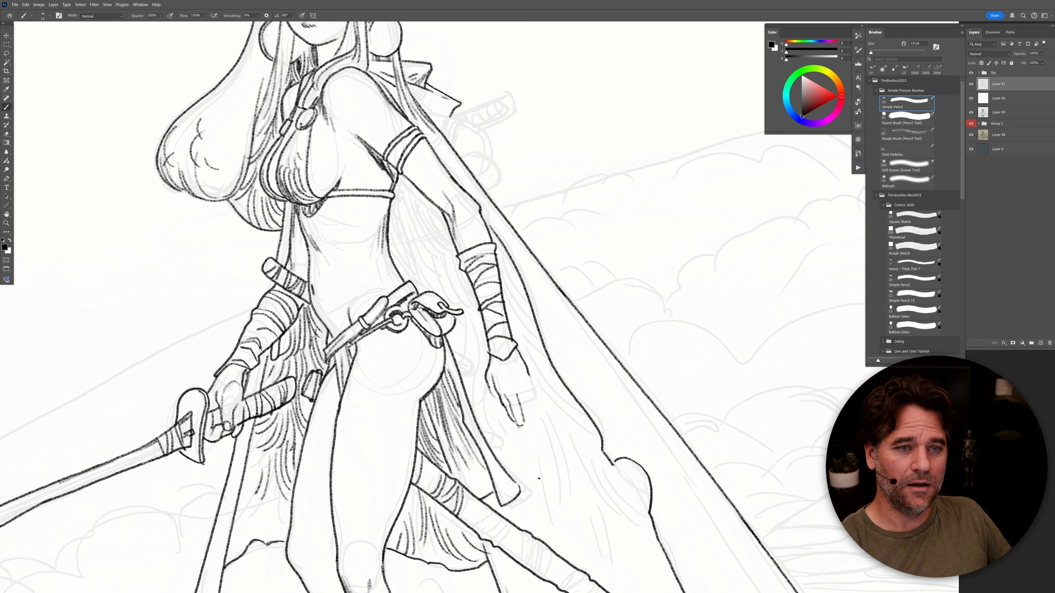
left_click_drag(529, 381, 524, 405)
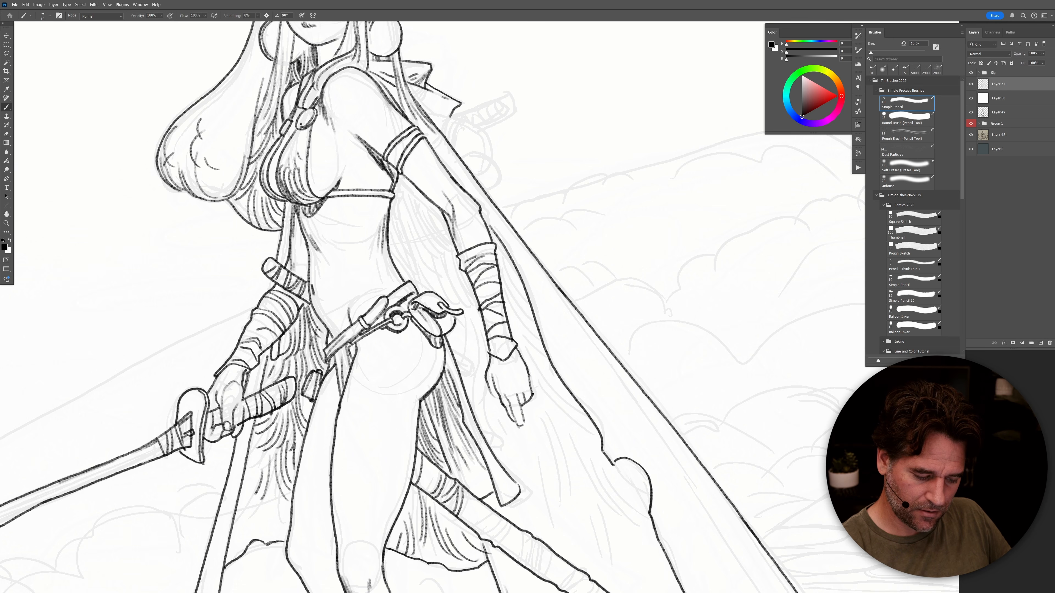
Step: Erase part of the far forearm wrap to redraw its loose binding, and extend the upper-arm band past the arm contour
left_click(569, 374, "alt")
left_click(568, 374, "alt")
left_click(596, 365, "alt")
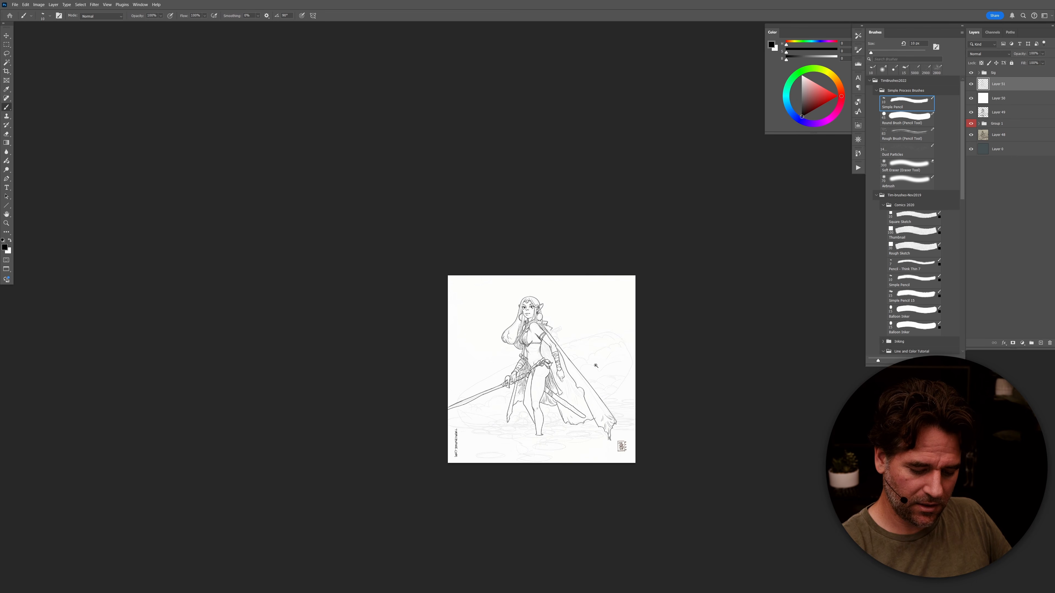
left_click(569, 391)
left_click(574, 327)
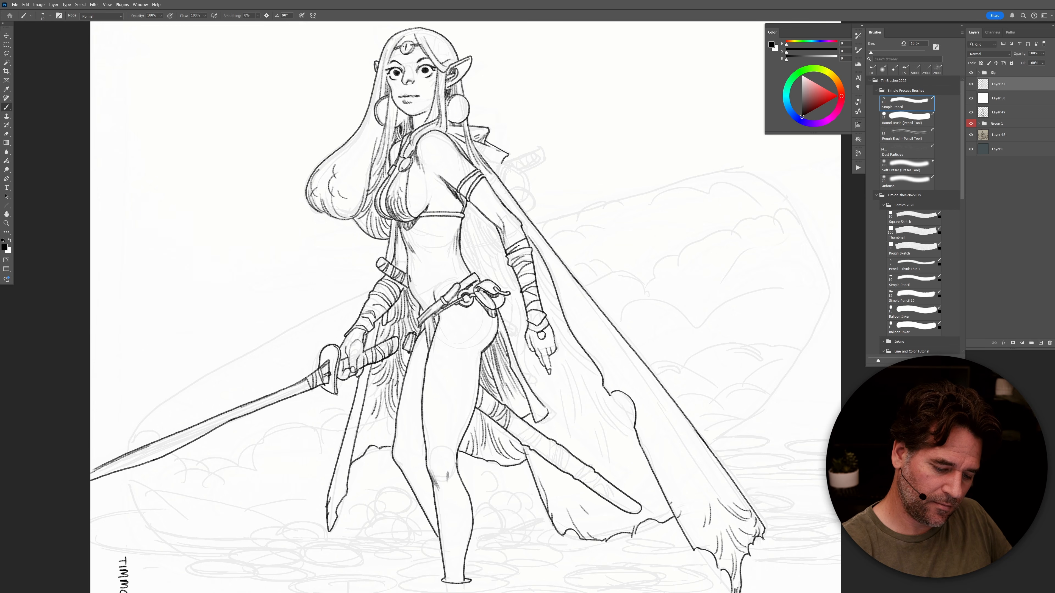
key("e")
mouse_move(523, 288)
left_mouse_down()
mouse_move(533, 279)
mouse_move(515, 293)
mouse_move(537, 280)
left_mouse_up()
key("b")
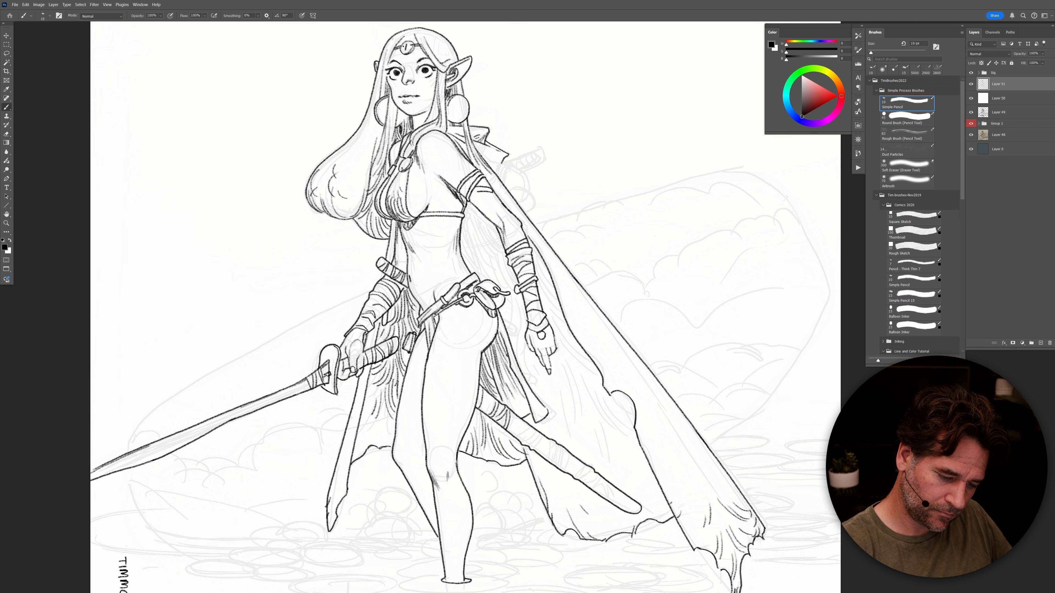
left_click_drag(478, 185, 490, 188)
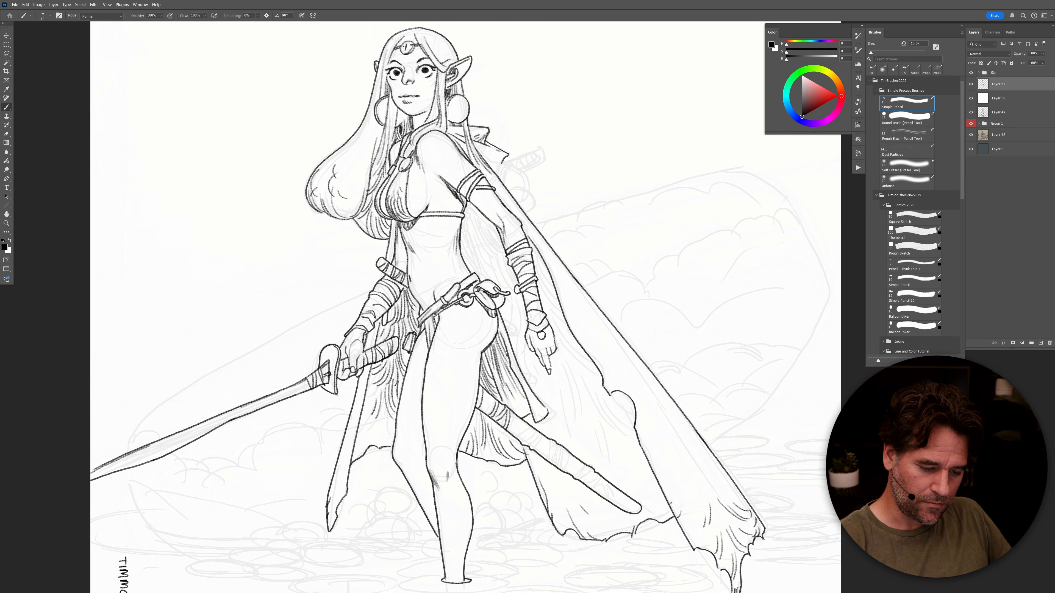
mouse_move(610, 383)
left_mouse_down()
mouse_move(608, 392)
mouse_move(536, 392)
left_mouse_up()
left_click_drag(599, 395, 631, 395)
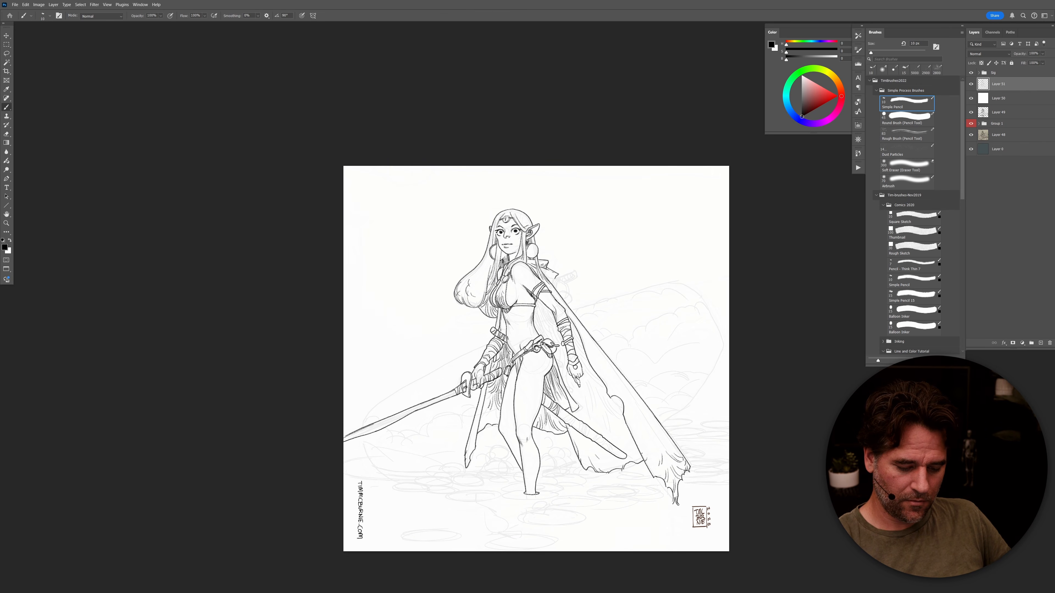
left_click_drag(571, 417, 544, 333)
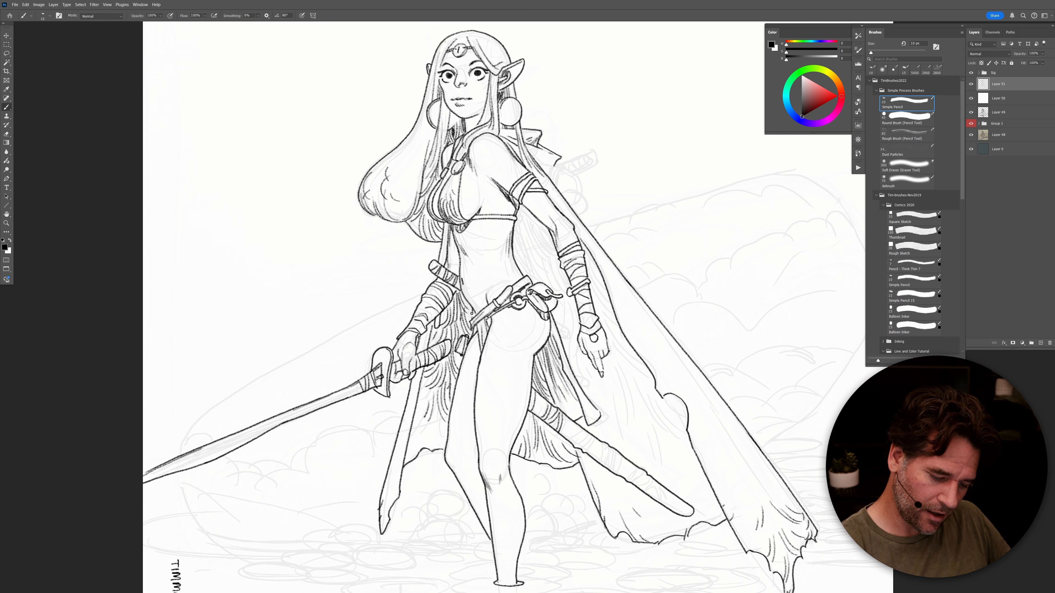
left_click_drag(462, 278, 468, 309)
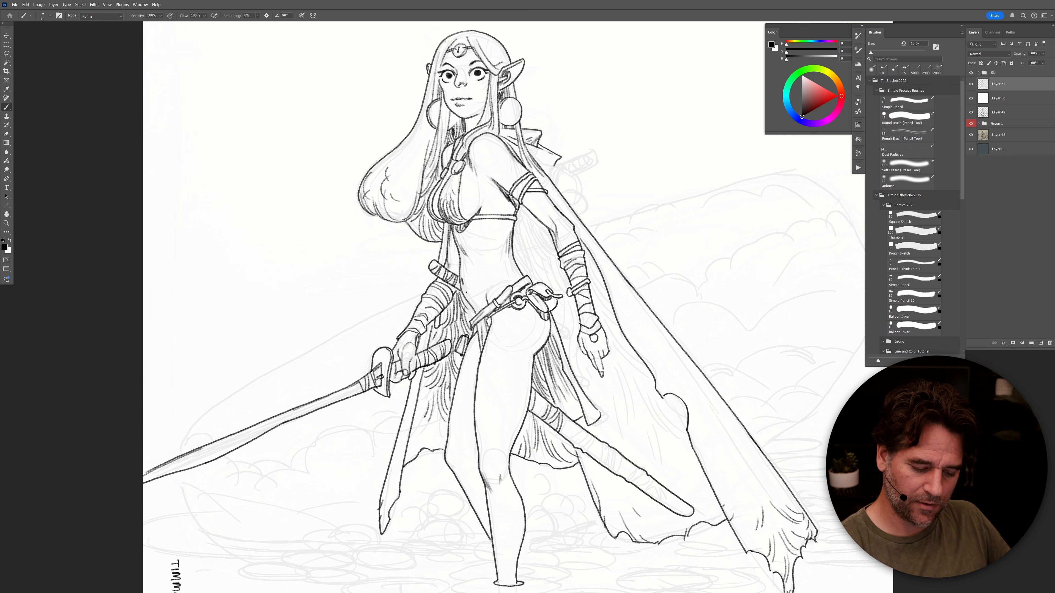
left_click(906, 103)
key("ctrl+z")
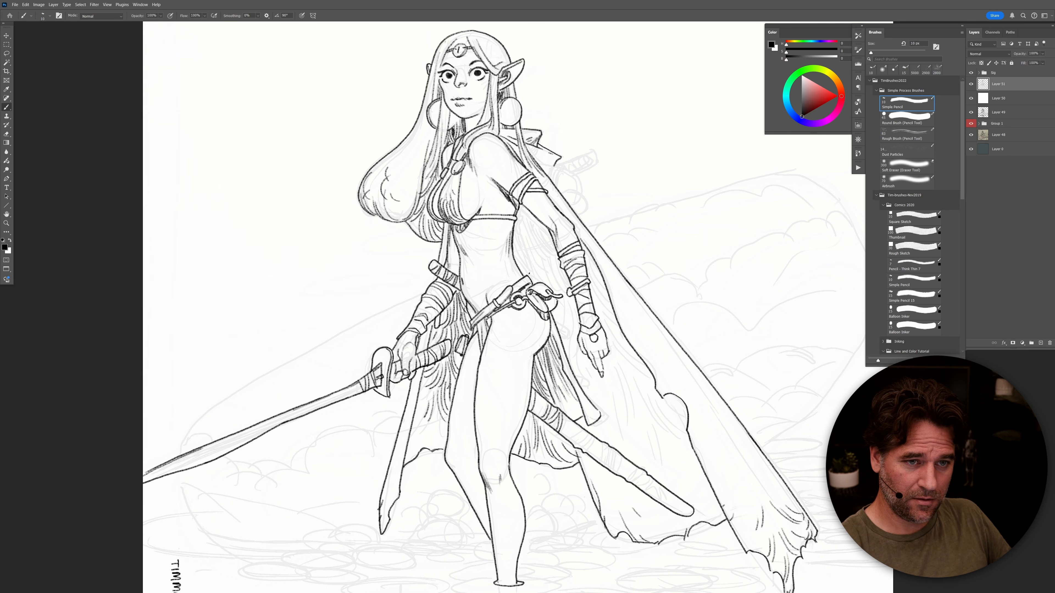
Step: Ink wrapped bands with hanging round beads below both knees and add binding wraps around the middle of the scabbard
mouse_move(478, 470)
left_mouse_down()
mouse_move(531, 365)
mouse_move(547, 396)
mouse_move(550, 372)
left_mouse_up()
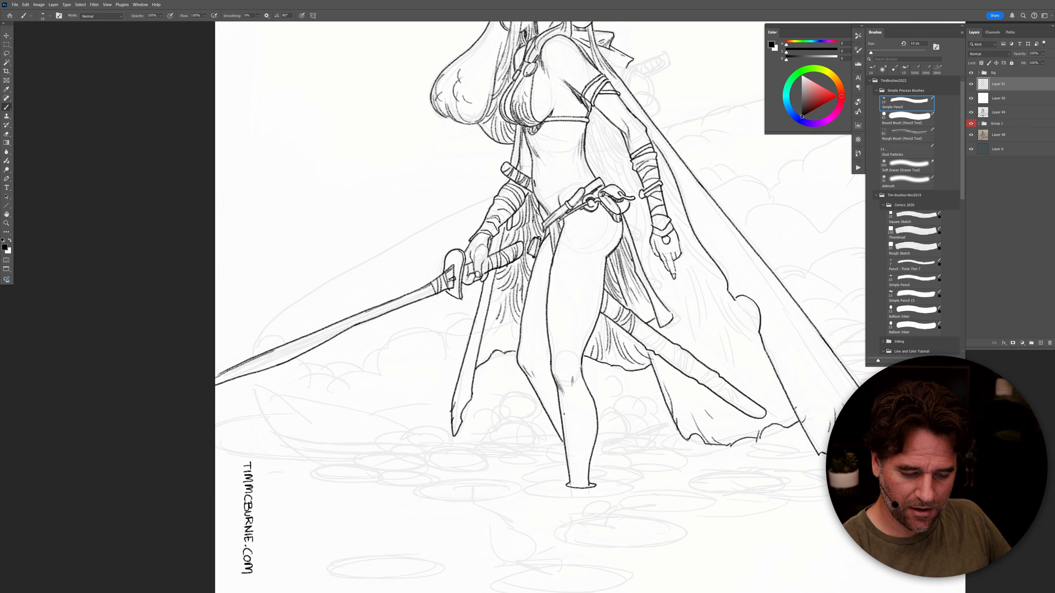
mouse_move(654, 411)
left_mouse_down()
mouse_move(653, 427)
mouse_move(565, 433)
mouse_move(595, 428)
mouse_move(594, 437)
left_mouse_up()
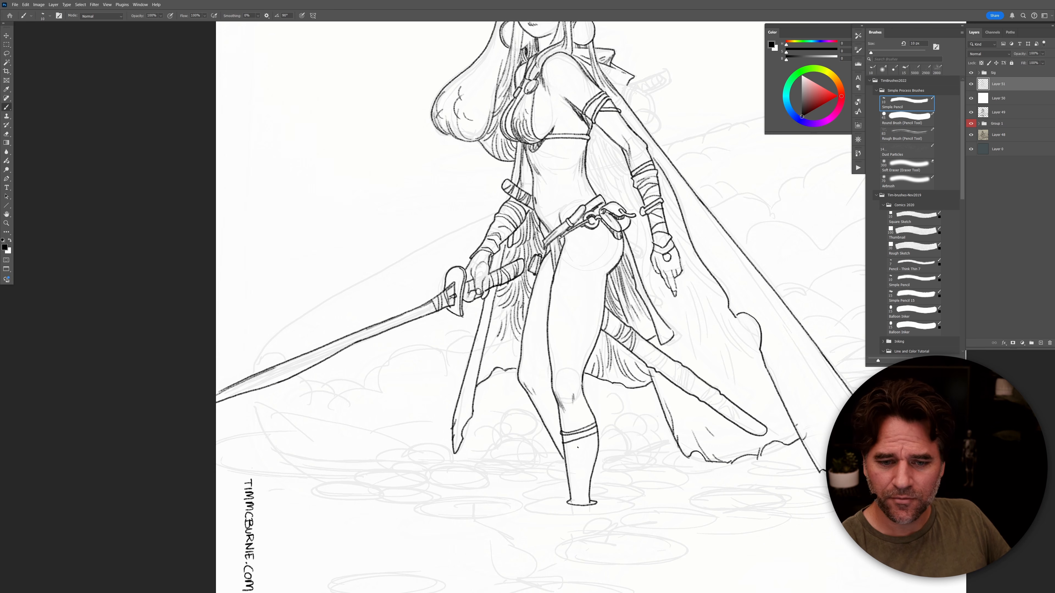
mouse_move(569, 447)
left_mouse_down()
mouse_move(600, 435)
mouse_move(577, 439)
mouse_move(598, 444)
mouse_move(587, 457)
left_mouse_up()
key("ctrl+z")
mouse_move(556, 403)
left_mouse_down()
mouse_move(540, 420)
mouse_move(552, 429)
left_mouse_up()
left_click_drag(546, 432, 547, 443)
mouse_move(623, 349)
left_mouse_down()
mouse_move(552, 357)
mouse_move(603, 393)
left_mouse_up()
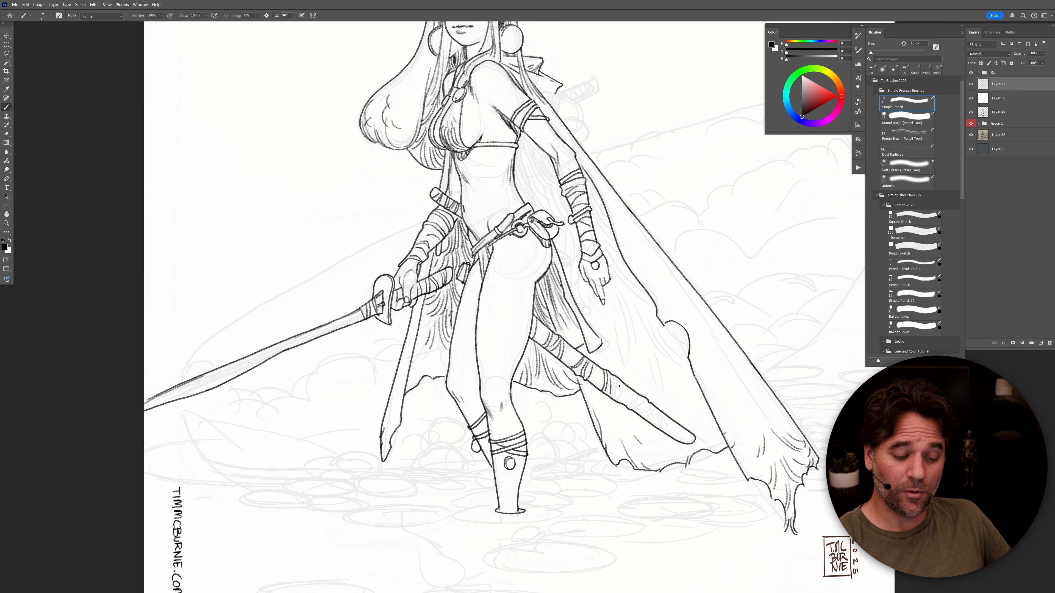
Step: Undo the latest blade strokes and ink an inner ridge line along the outer half of the sword blade
mouse_move(285, 378)
left_mouse_down()
mouse_move(538, 327)
mouse_move(494, 321)
mouse_move(449, 340)
left_mouse_up()
key("ctrl+z")
key("ctrl+z")
key("ctrl+z")
left_click_drag(529, 301, 424, 349)
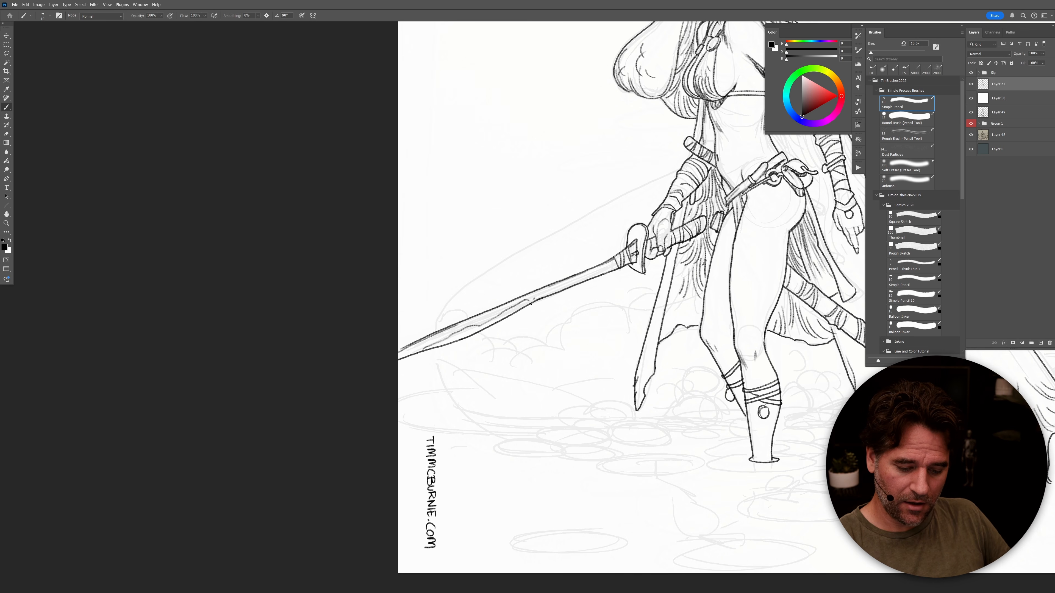
Step: Ink the capped handle and bundled round pouches behind the near shoulder, with small creases on the adjoining pack
left_click_drag(810, 341, 509, 369)
left_click_drag(622, 368, 618, 435)
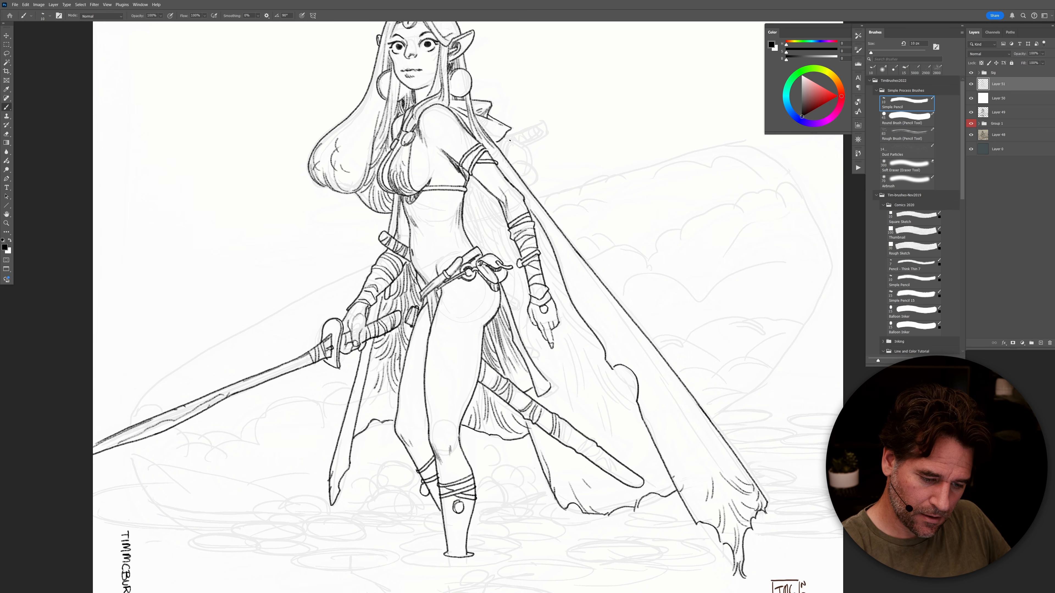
mouse_move(510, 149)
left_mouse_down()
mouse_move(501, 152)
mouse_move(549, 122)
mouse_move(545, 138)
mouse_move(526, 144)
left_mouse_up()
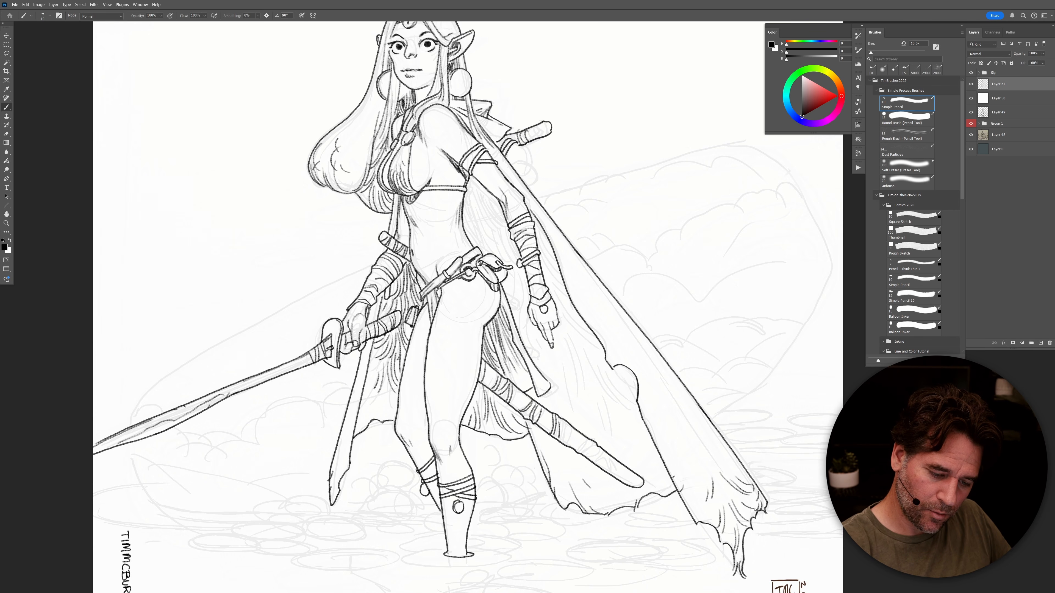
left_click_drag(528, 149, 537, 190)
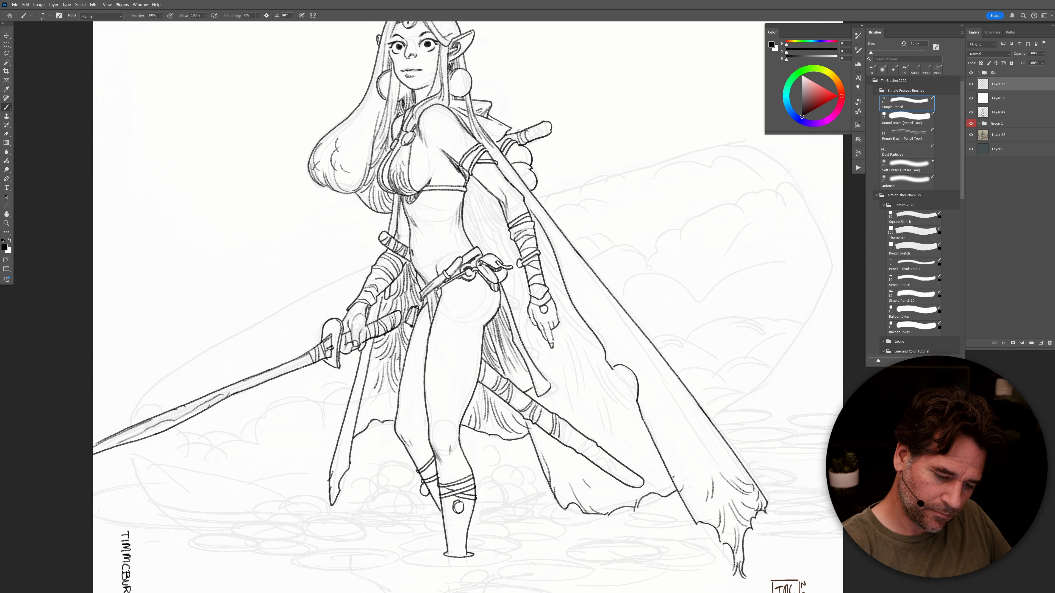
left_click_drag(526, 151, 526, 165)
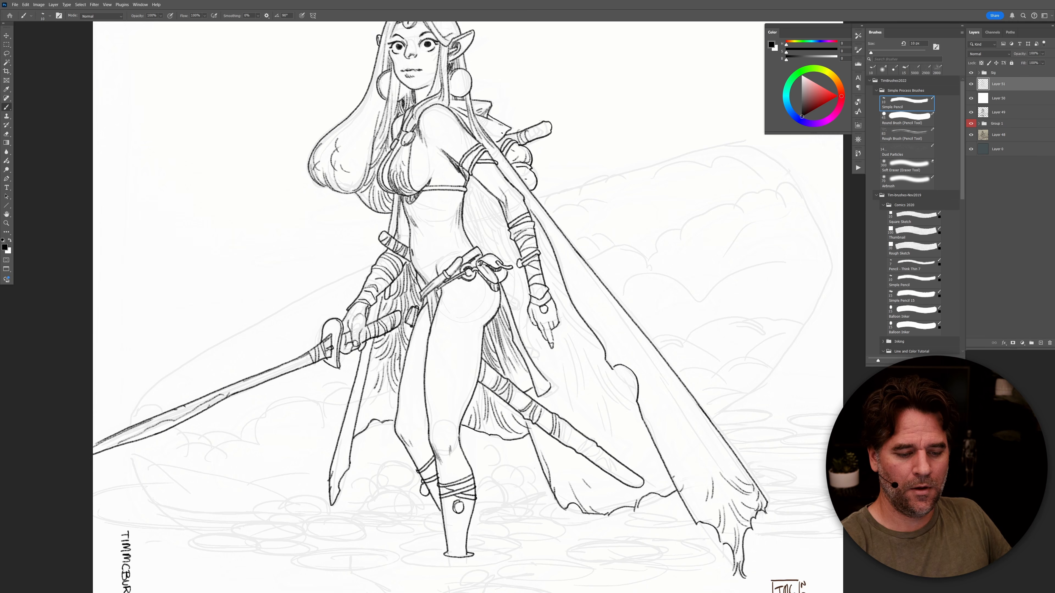
left_click_drag(510, 138, 495, 130)
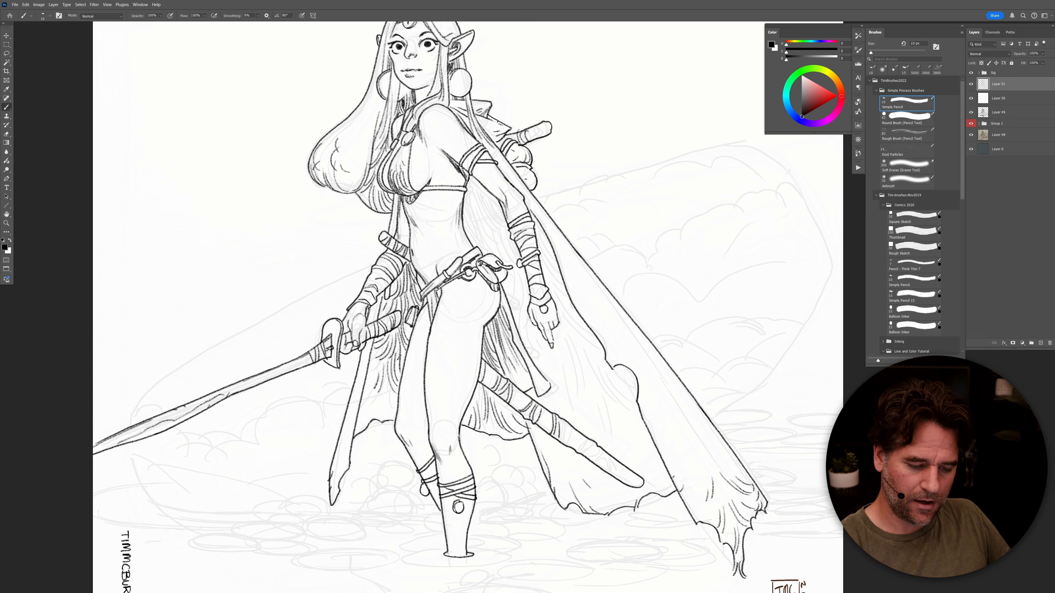
Step: Ink long flowing fold lines in the cloak lining behind the torso, around the near arm and beside the hip
mouse_move(469, 177)
left_mouse_down()
mouse_move(500, 206)
mouse_move(488, 216)
mouse_move(505, 243)
left_mouse_up()
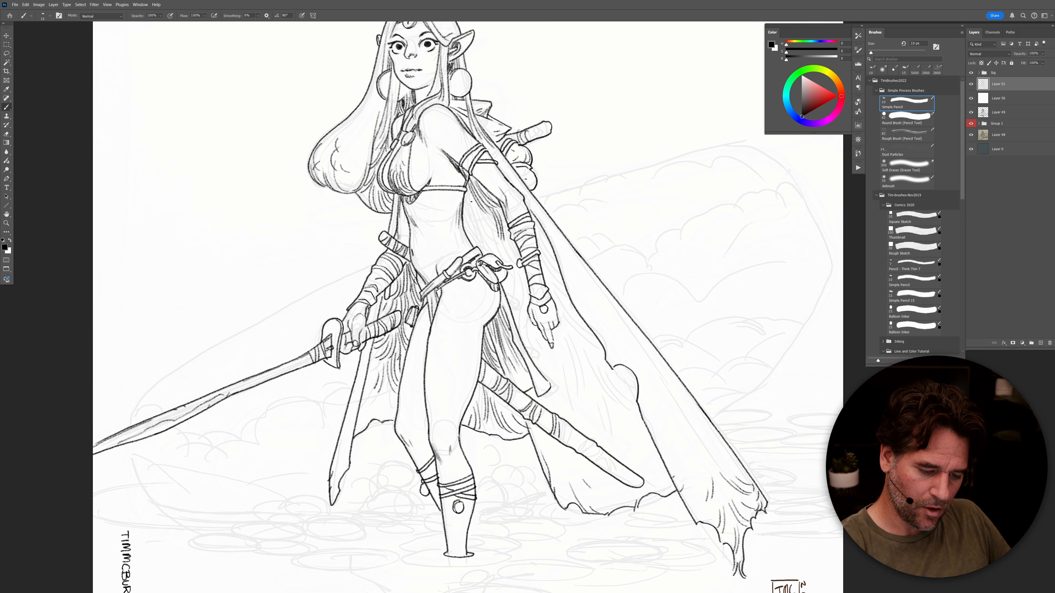
mouse_move(466, 190)
left_mouse_down()
mouse_move(469, 226)
mouse_move(499, 229)
mouse_move(487, 248)
mouse_move(501, 253)
mouse_move(478, 245)
mouse_move(512, 256)
left_mouse_up()
mouse_move(532, 219)
left_mouse_down()
mouse_move(548, 254)
mouse_move(534, 233)
mouse_move(539, 262)
mouse_move(558, 283)
left_mouse_up()
mouse_move(542, 261)
left_mouse_down()
mouse_move(566, 291)
mouse_move(553, 291)
left_mouse_up()
left_click_drag(501, 239, 517, 258)
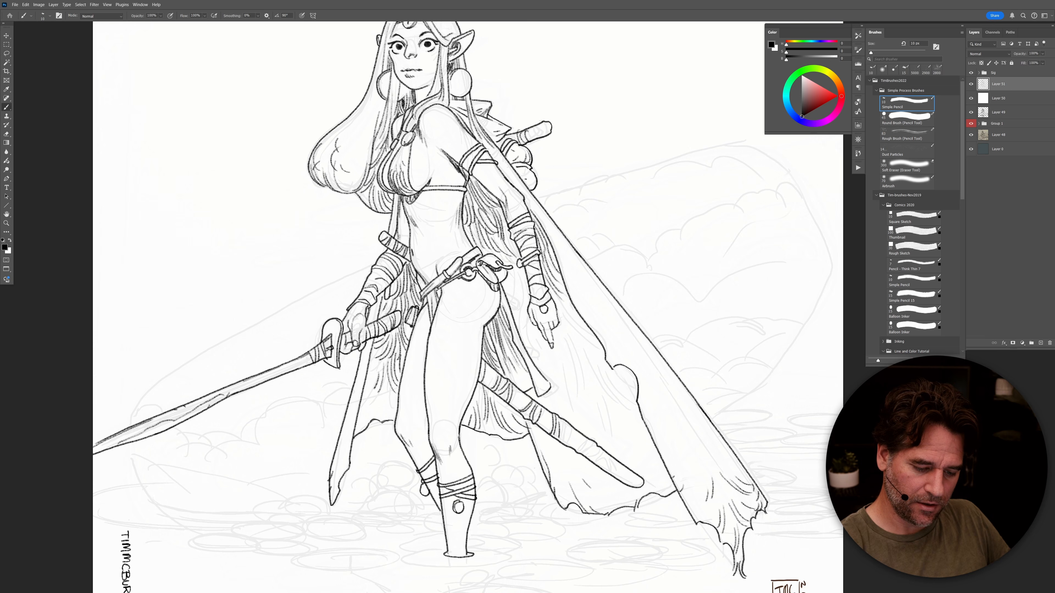
left_click_drag(466, 222, 476, 247)
mouse_move(474, 223)
left_mouse_down()
mouse_move(483, 249)
mouse_move(519, 256)
mouse_move(508, 268)
mouse_move(529, 286)
mouse_move(527, 301)
left_mouse_up()
left_click_drag(507, 280, 524, 316)
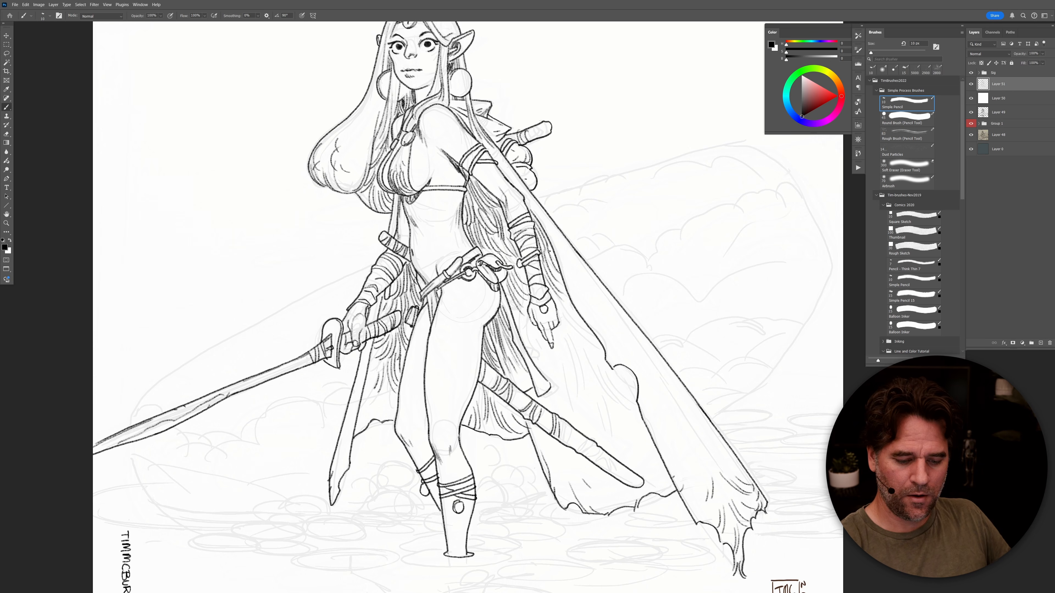
left_click_drag(530, 211, 548, 238)
left_click_drag(532, 220, 544, 242)
mouse_move(474, 179)
left_mouse_down()
mouse_move(497, 201)
mouse_move(487, 197)
left_mouse_up()
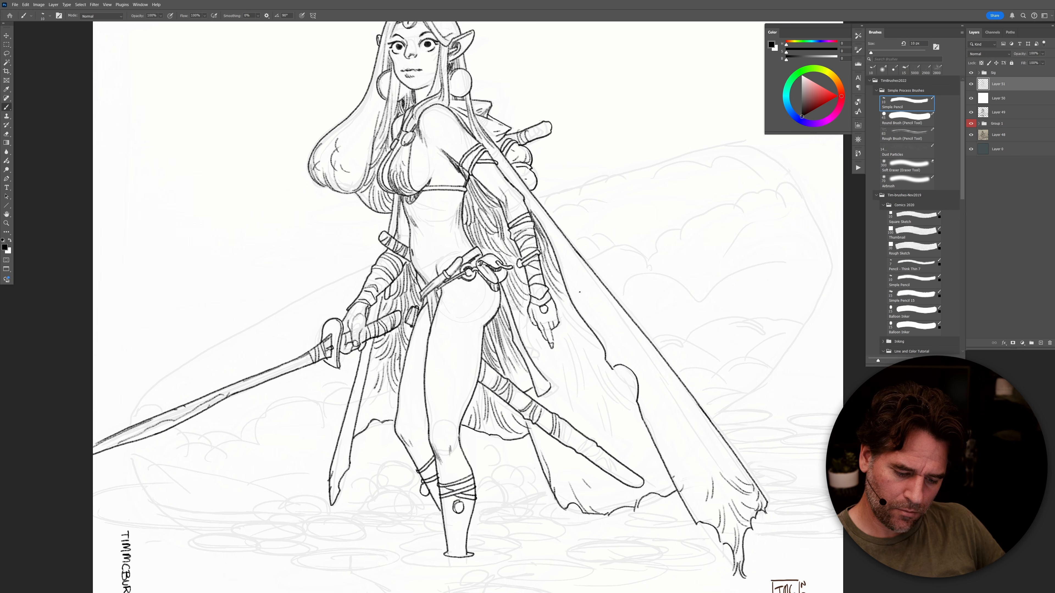
Step: Ink sweeping fold lines through the lower cloak lining, around the hanging hand and scabbard down to the ragged hem
left_click_drag(550, 273, 636, 391)
left_click_drag(580, 342, 627, 409)
mouse_move(598, 369)
left_mouse_down()
mouse_move(630, 408)
mouse_move(640, 405)
left_mouse_up()
mouse_move(563, 329)
left_mouse_down()
mouse_move(586, 403)
mouse_move(572, 370)
mouse_move(576, 399)
mouse_move(592, 380)
mouse_move(622, 444)
left_mouse_up()
left_click_drag(597, 396, 641, 452)
left_click_drag(619, 415, 655, 452)
left_click_drag(525, 333, 561, 392)
mouse_move(551, 348)
left_mouse_down()
mouse_move(579, 405)
mouse_move(563, 380)
left_mouse_up()
mouse_move(563, 381)
left_mouse_down()
mouse_move(576, 397)
mouse_move(567, 413)
left_mouse_up()
mouse_move(564, 455)
left_mouse_down()
mouse_move(607, 506)
mouse_move(593, 484)
mouse_move(627, 509)
left_mouse_up()
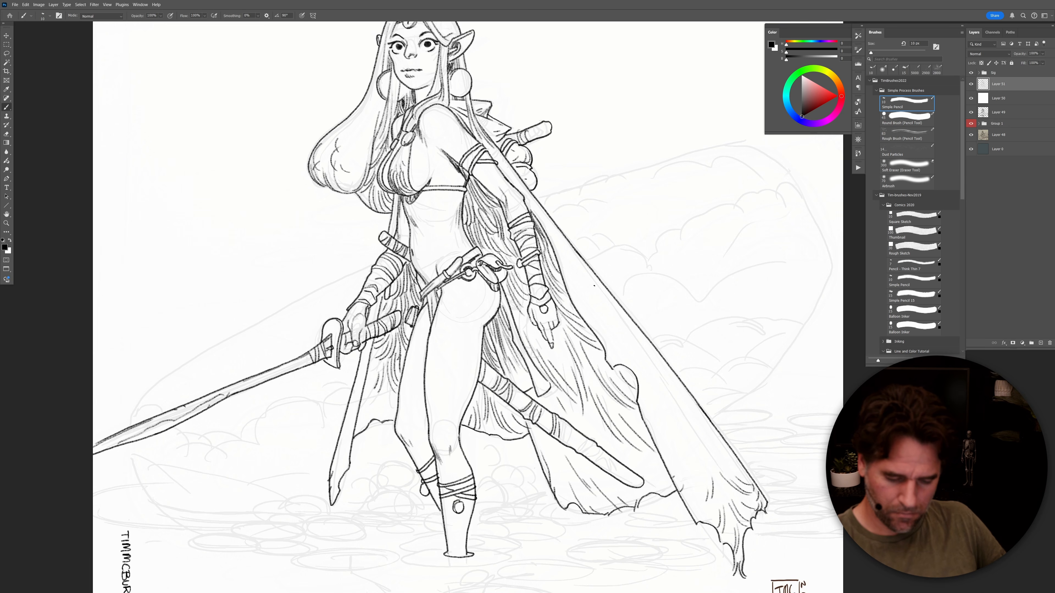
Step: Add creases to the cloak's outer panel and short fold strokes to the hanging cloth behind the sword hand
left_click_drag(571, 246, 627, 329)
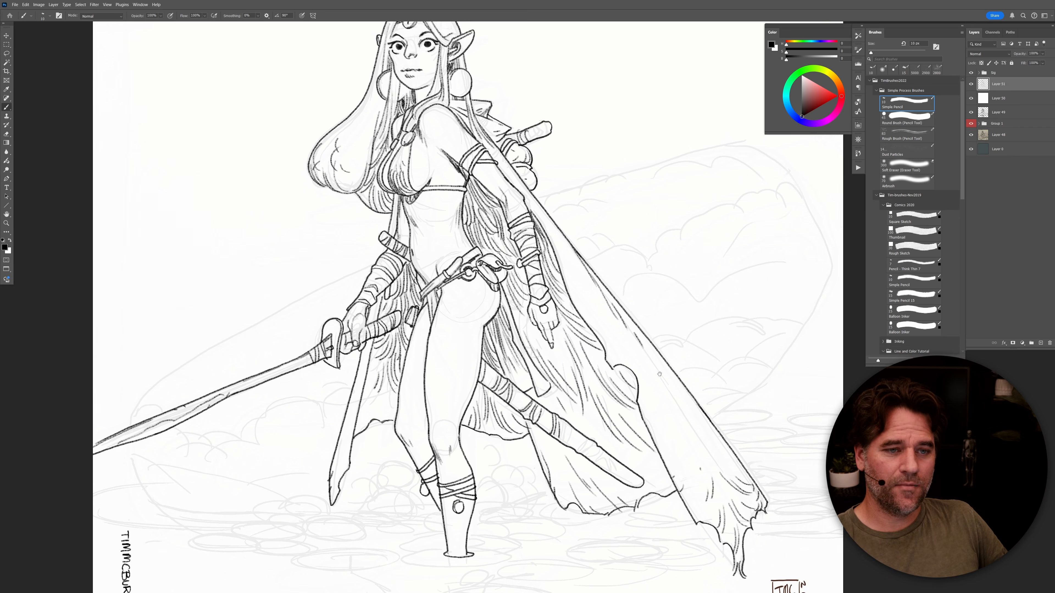
left_click_drag(648, 375, 702, 378)
left_click_drag(602, 357, 651, 345)
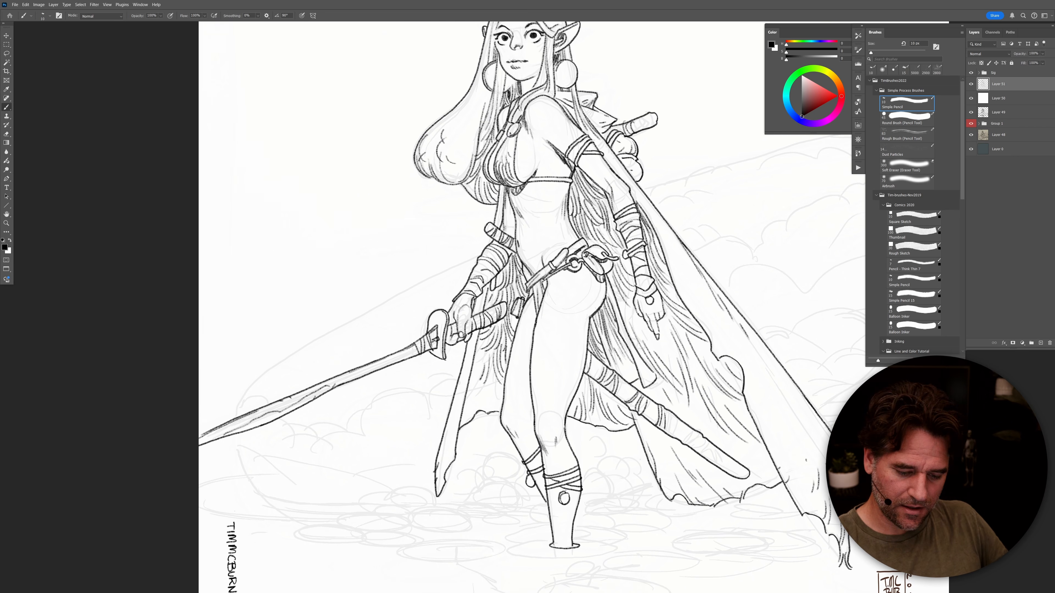
mouse_move(481, 352)
left_mouse_down()
mouse_move(468, 389)
mouse_move(486, 375)
mouse_move(475, 408)
left_mouse_up()
left_click_drag(490, 384, 480, 413)
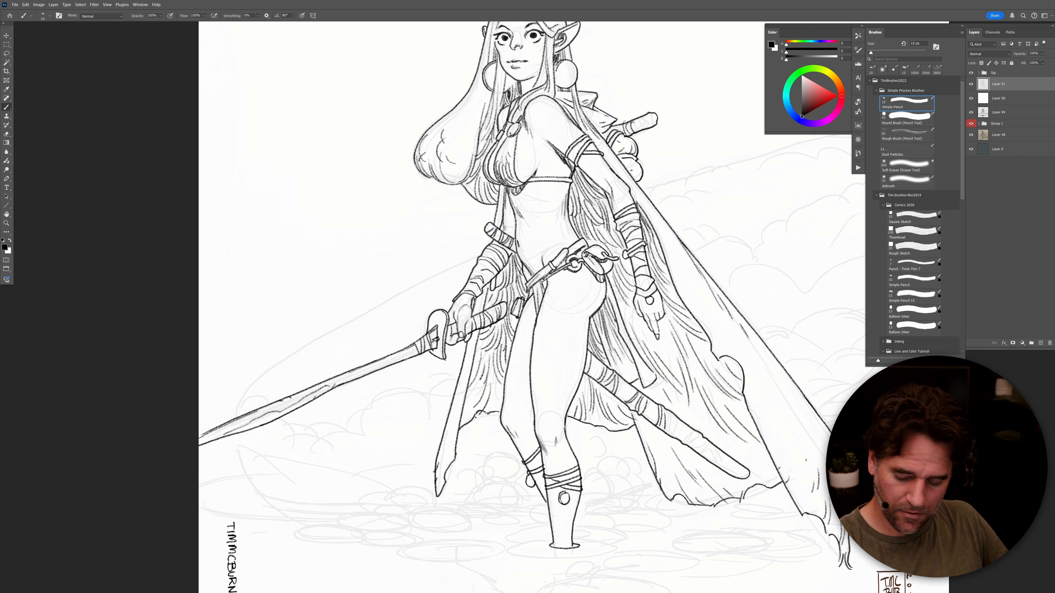
Step: Add a new empty layer between the white overlay layer and the character line-art layer
key("ctrl+minus")
key("ctrl+minus")
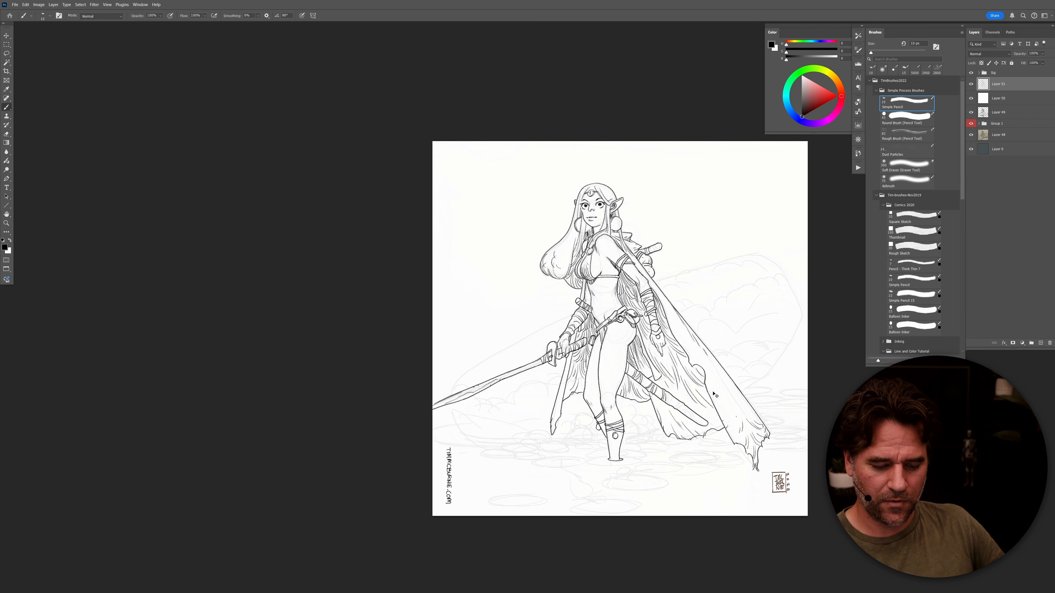
left_click_drag(737, 383, 727, 404)
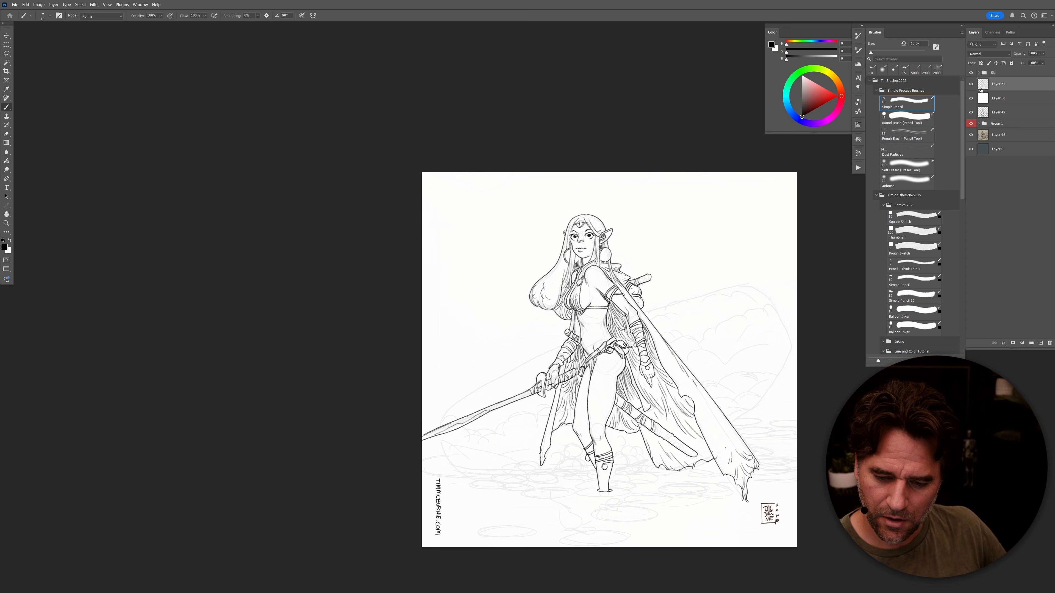
left_click(996, 99)
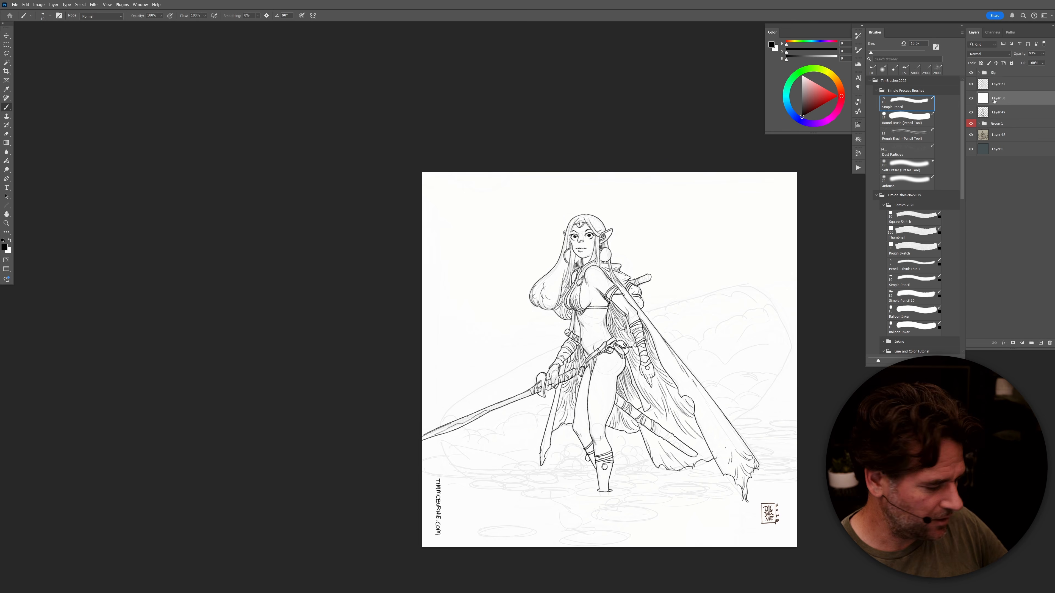
key("ctrl+alt+shift+n")
key("ctrl+plus")
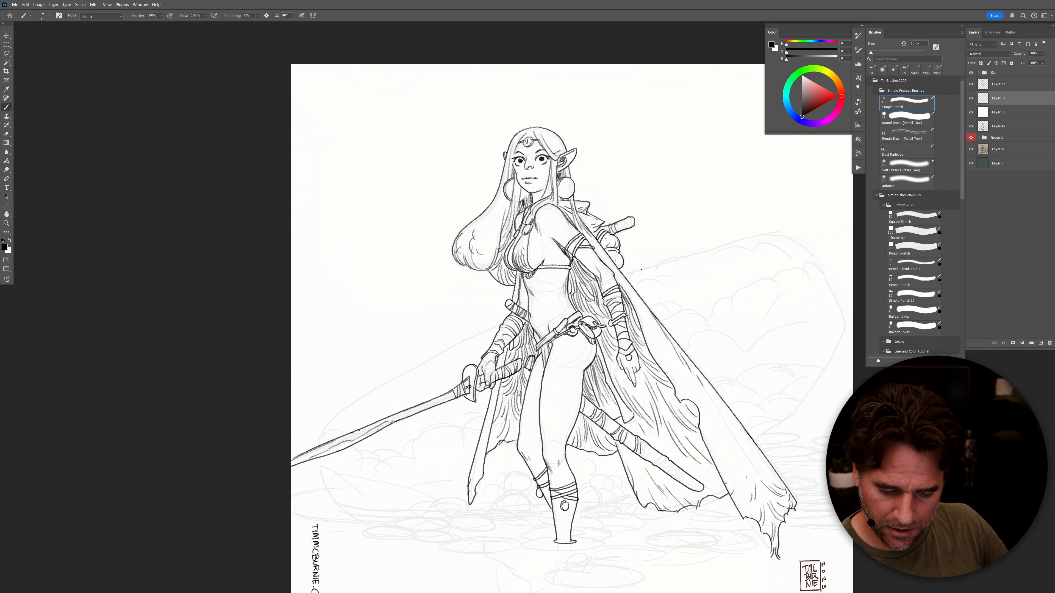
left_click_drag(625, 274, 777, 237)
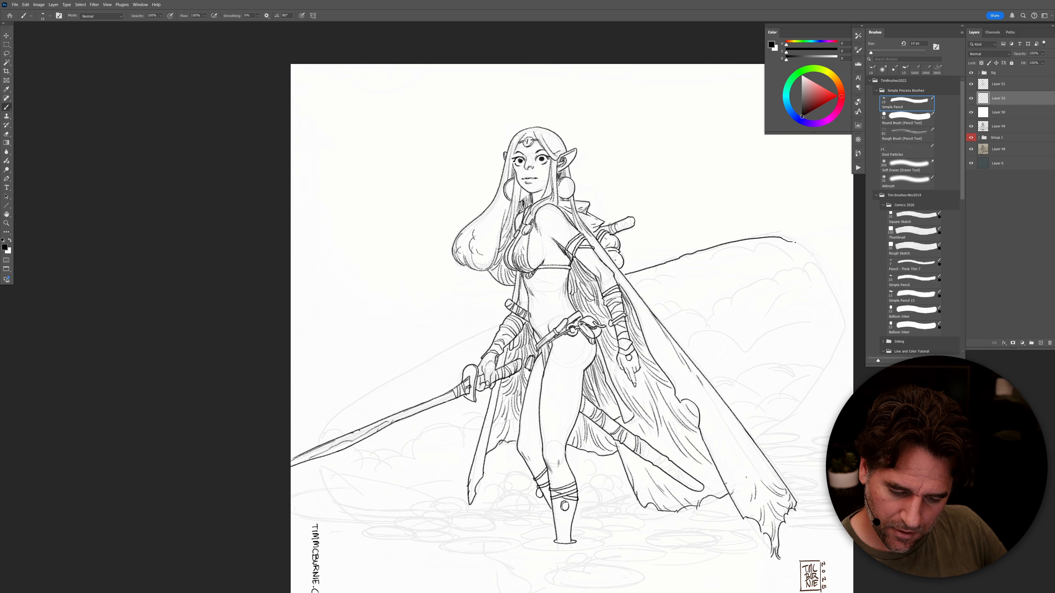
left_click_drag(809, 249, 821, 268)
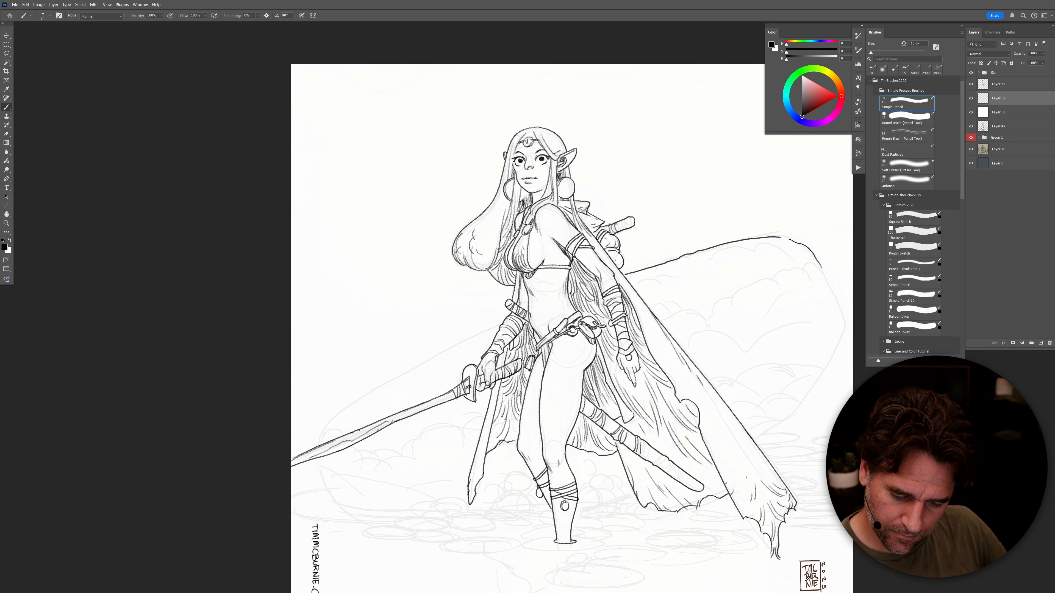
key("ctrl+z")
key("ctrl+z")
Step: Outline the large boulder behind the figure on both sides down to the water, and ink small round stones beside the calf
mouse_move(810, 255)
left_mouse_down()
mouse_move(777, 232)
mouse_move(754, 234)
mouse_move(625, 271)
left_mouse_up()
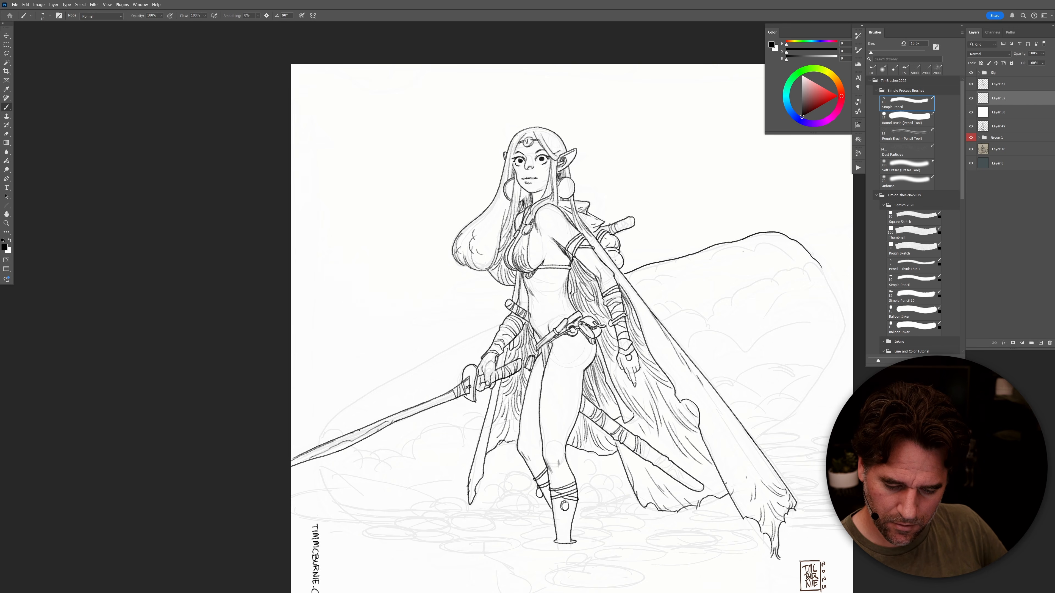
left_click_drag(707, 251, 675, 267)
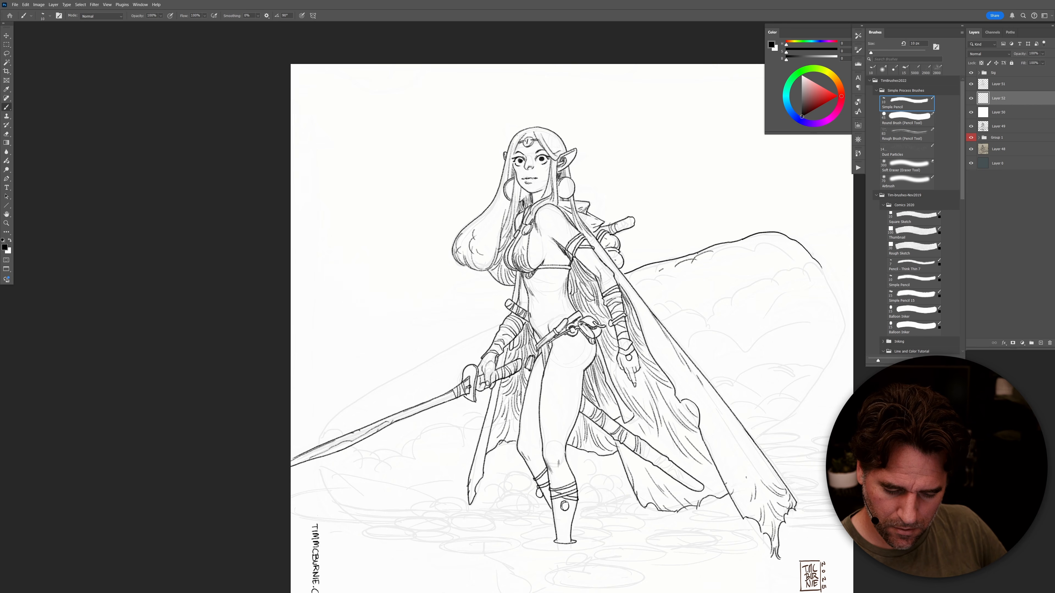
key("ctrl+z")
left_click_drag(732, 248, 691, 269)
left_click_drag(500, 326, 420, 363)
mouse_move(420, 374)
left_mouse_down()
mouse_move(603, 321)
mouse_move(544, 343)
mouse_move(502, 381)
left_mouse_up()
mouse_move(564, 337)
left_mouse_down()
mouse_move(502, 385)
mouse_move(504, 425)
mouse_move(520, 450)
mouse_move(569, 456)
mouse_move(547, 451)
left_mouse_up()
left_click_drag(773, 477, 676, 470)
left_click_drag(820, 379, 660, 395)
mouse_move(750, 226)
left_mouse_down()
mouse_move(771, 287)
mouse_move(745, 336)
mouse_move(681, 398)
left_mouse_up()
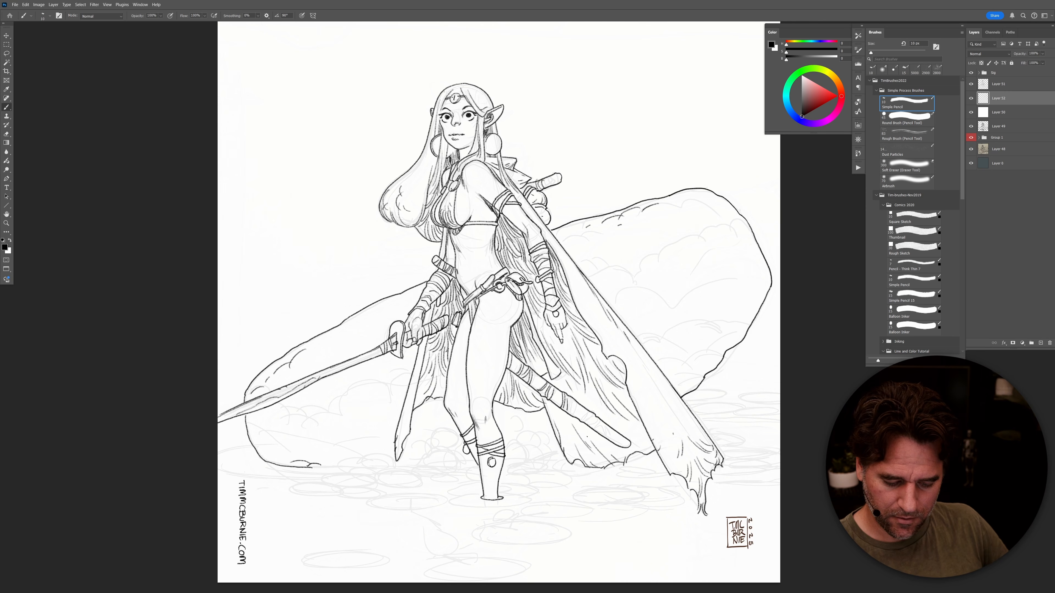
mouse_move(558, 452)
left_mouse_down()
mouse_move(549, 457)
mouse_move(533, 432)
mouse_move(536, 451)
mouse_move(505, 411)
mouse_move(501, 427)
left_mouse_up()
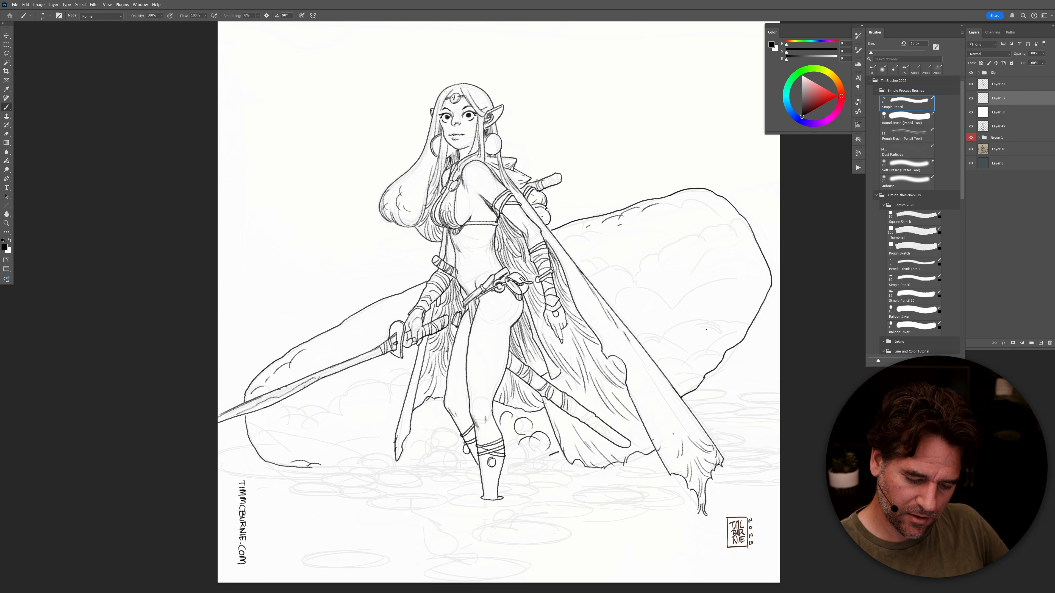
Step: Ink scalloped, broken contour lines across the upper surface and outer side of the boulder behind the cloak
mouse_move(730, 206)
left_mouse_down()
mouse_move(721, 238)
mouse_move(673, 255)
left_mouse_up()
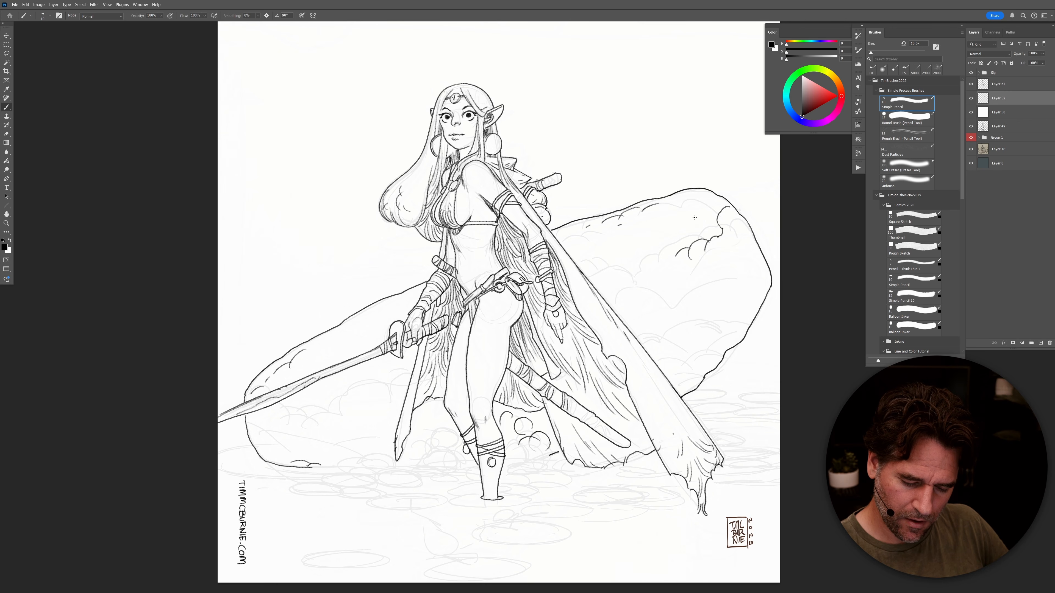
left_click_drag(700, 220, 640, 272)
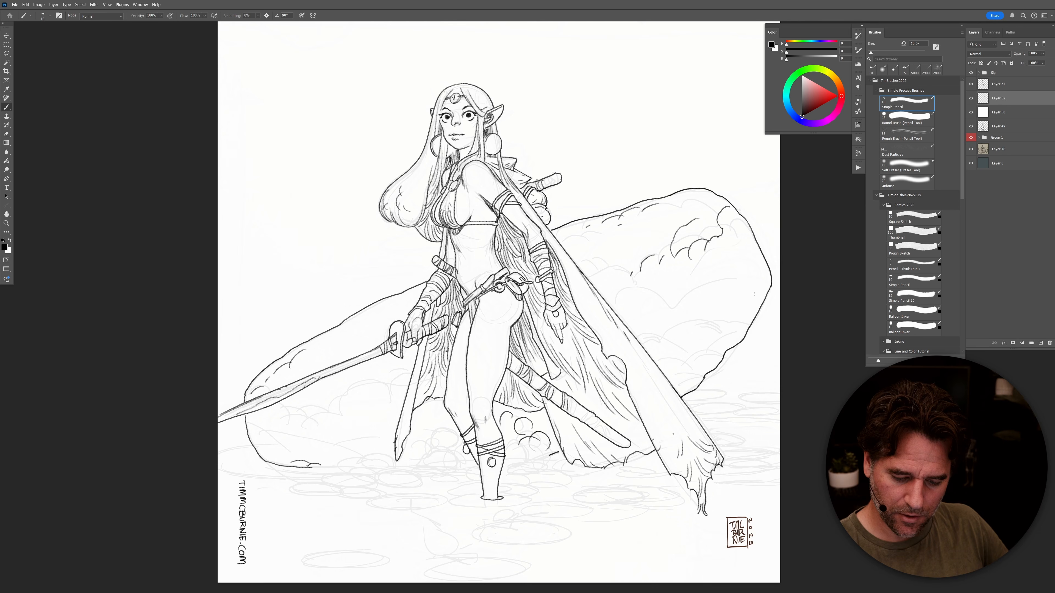
mouse_move(756, 285)
left_mouse_down()
mouse_move(699, 340)
mouse_move(720, 319)
mouse_move(683, 331)
left_mouse_up()
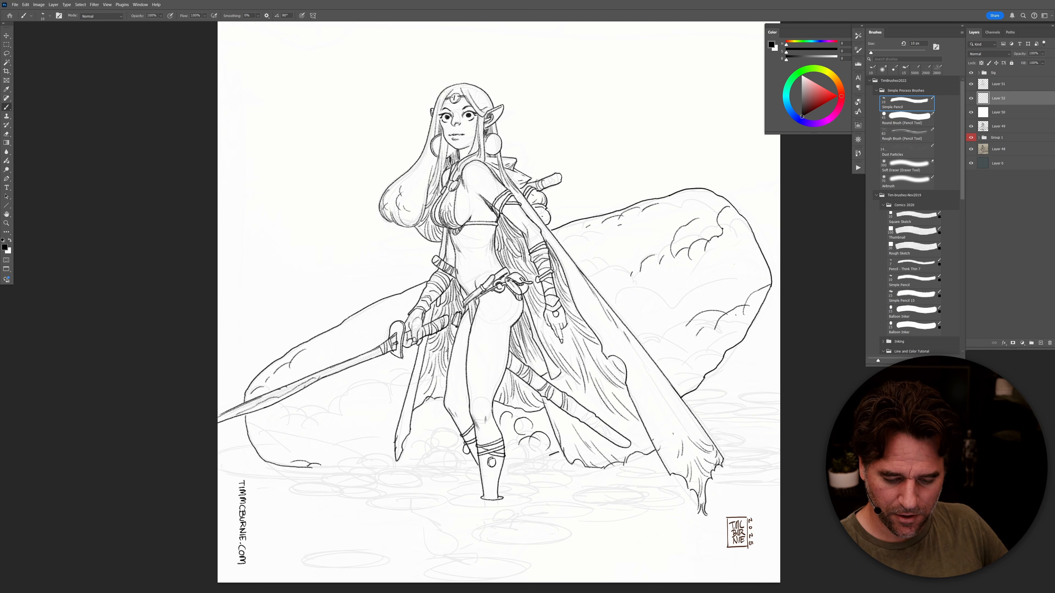
left_click_drag(739, 310, 701, 320)
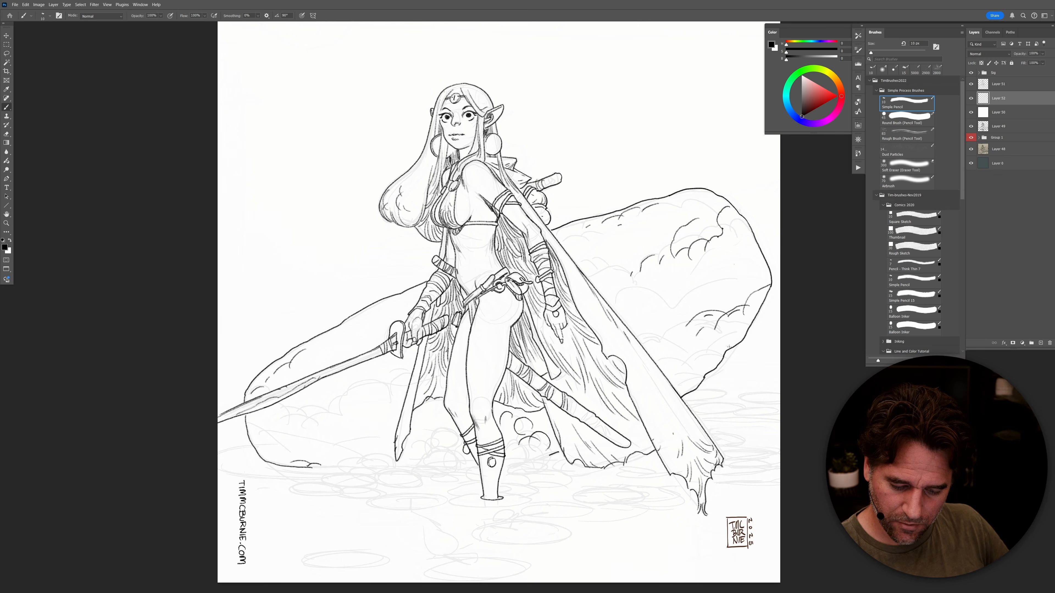
mouse_move(731, 342)
left_mouse_down()
mouse_move(710, 359)
mouse_move(697, 354)
left_mouse_up()
left_click_drag(692, 354, 673, 355)
Step: Ink bumpy contours on the boulder beside the cloak and below the sword, with short texture marks along its far side
mouse_move(654, 288)
left_mouse_down()
mouse_move(614, 304)
mouse_move(599, 296)
mouse_move(639, 285)
mouse_move(587, 272)
left_mouse_up()
left_click_drag(577, 233, 556, 238)
left_click_drag(422, 290, 372, 317)
left_click_drag(335, 352, 331, 357)
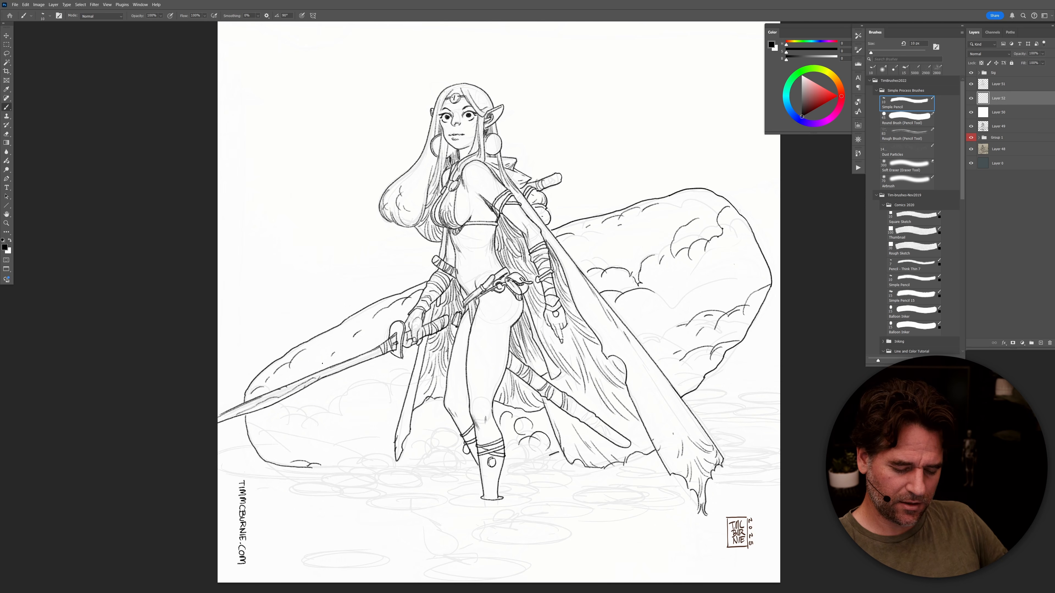
left_click(322, 364)
mouse_move(411, 372)
left_mouse_down()
mouse_move(390, 406)
mouse_move(351, 387)
mouse_move(312, 422)
mouse_move(293, 403)
left_mouse_up()
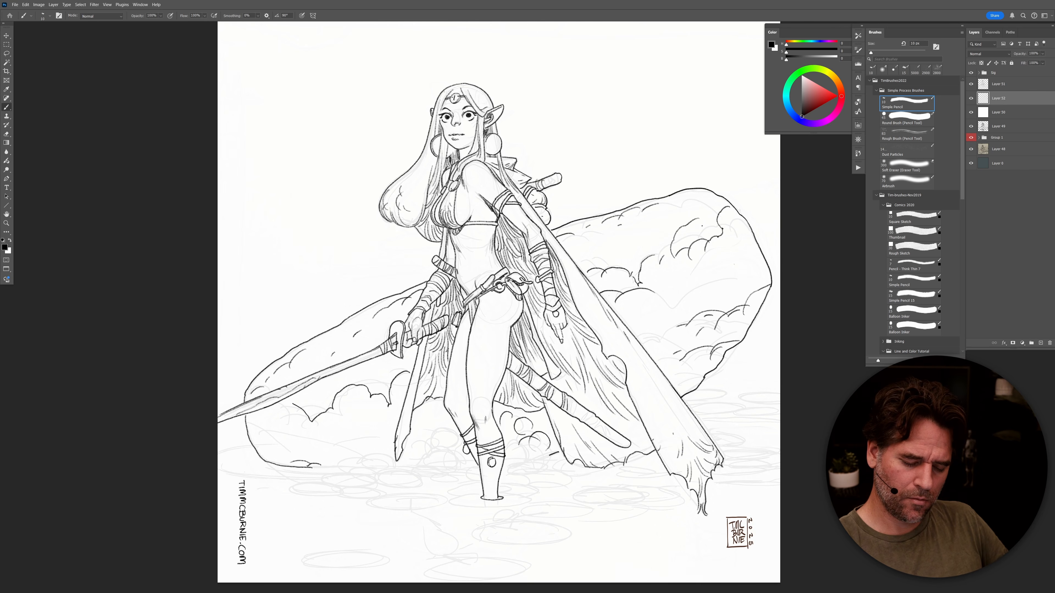
Step: Erase part of the boulder's upper surface contours and ink a short vertical crack there
key("e")
mouse_move(720, 236)
left_mouse_down()
mouse_move(711, 277)
mouse_move(703, 240)
left_mouse_up()
left_click_drag(571, 448, 623, 365)
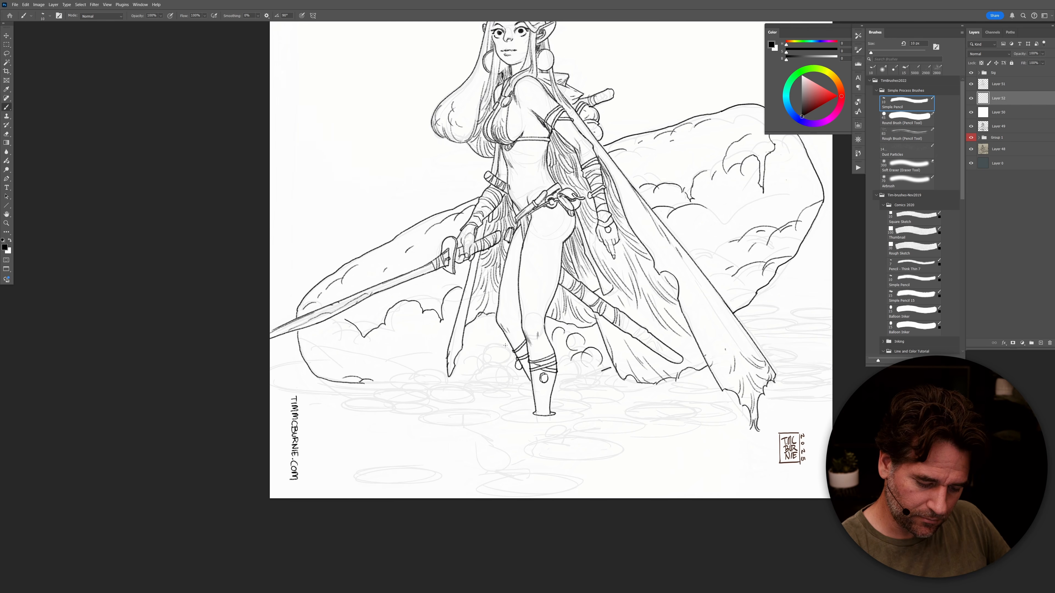
Step: Ink clusters of small rounded rocks along the waterline behind the legs and around the cloak's hanging tip
mouse_move(490, 353)
left_mouse_down()
mouse_move(477, 358)
mouse_move(478, 331)
mouse_move(482, 348)
left_mouse_up()
left_click_drag(642, 382, 717, 361)
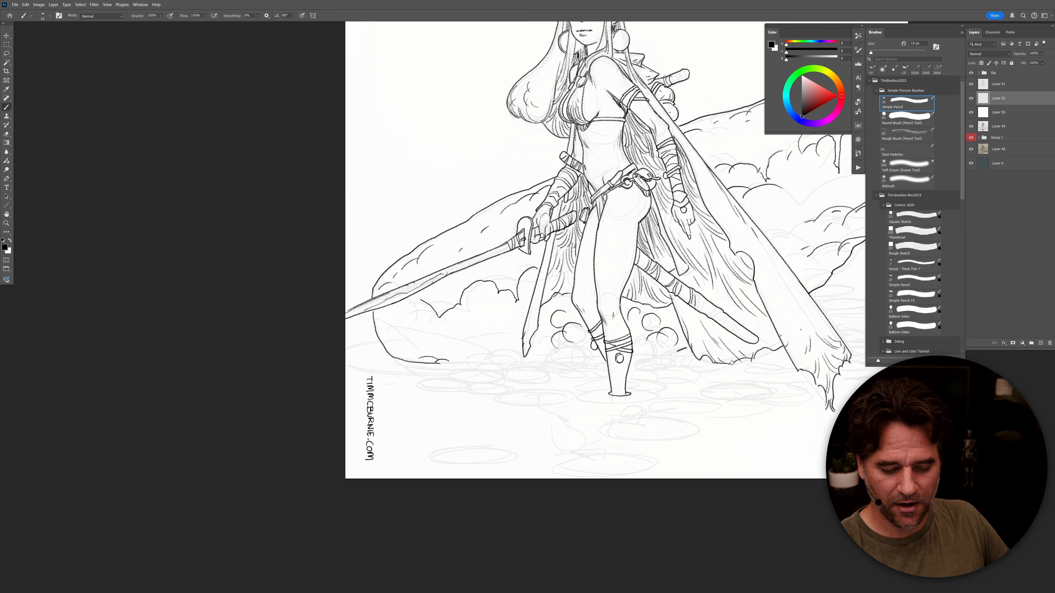
mouse_move(556, 341)
left_mouse_down()
mouse_move(583, 363)
mouse_move(586, 353)
mouse_move(564, 349)
mouse_move(565, 377)
left_mouse_up()
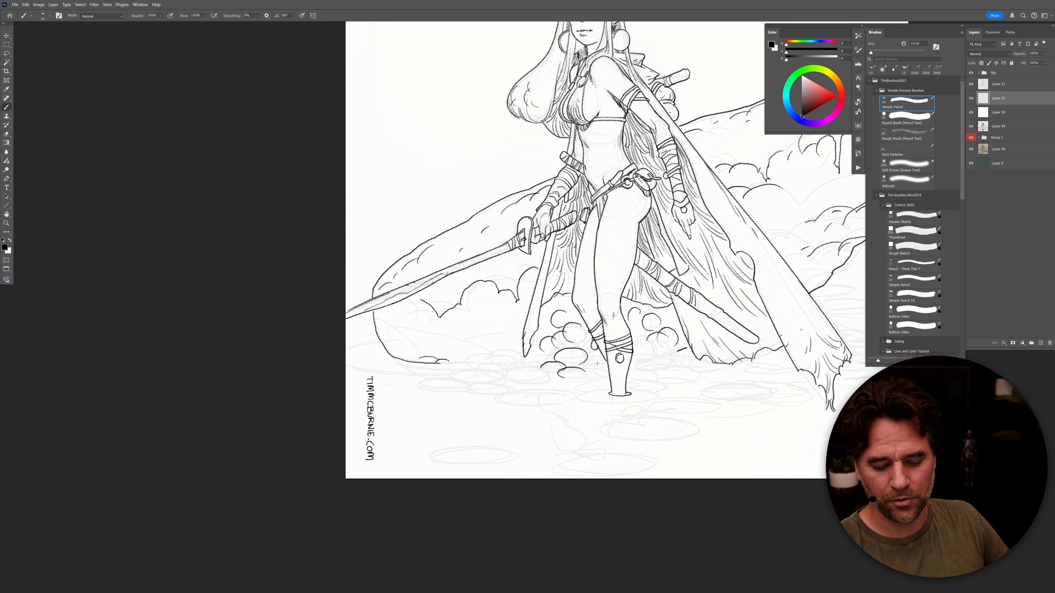
mouse_move(609, 360)
left_mouse_down()
mouse_move(591, 369)
mouse_move(597, 376)
left_mouse_up()
left_click(972, 99)
left_click(973, 99)
mouse_move(673, 363)
left_mouse_down()
mouse_move(634, 366)
mouse_move(663, 364)
mouse_move(641, 345)
mouse_move(633, 356)
mouse_move(659, 331)
mouse_move(634, 339)
left_mouse_up()
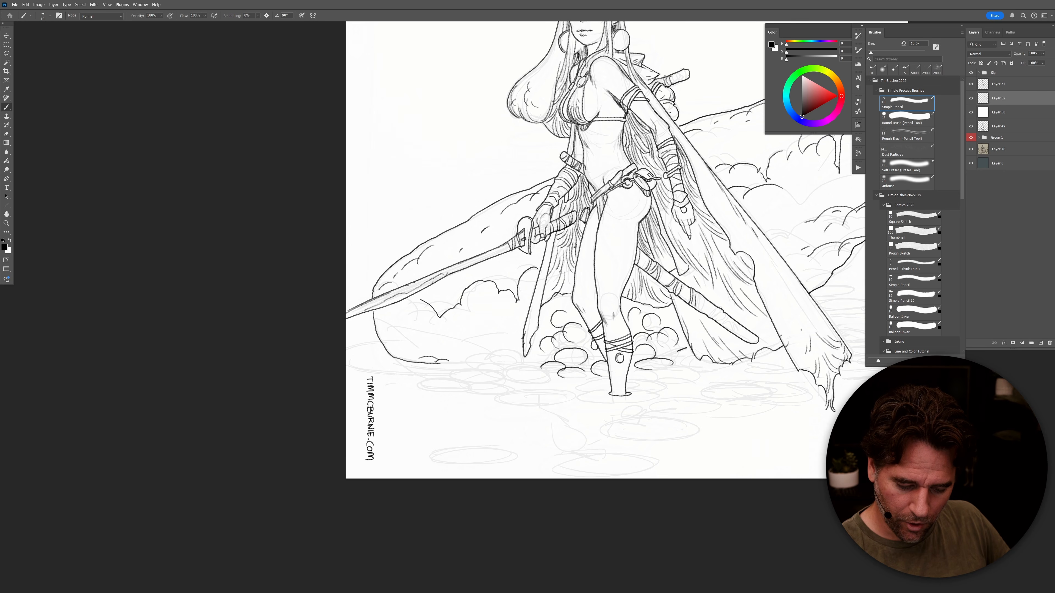
mouse_move(519, 362)
left_mouse_down()
mouse_move(468, 363)
mouse_move(498, 340)
mouse_move(485, 343)
mouse_move(501, 349)
mouse_move(503, 320)
left_mouse_up()
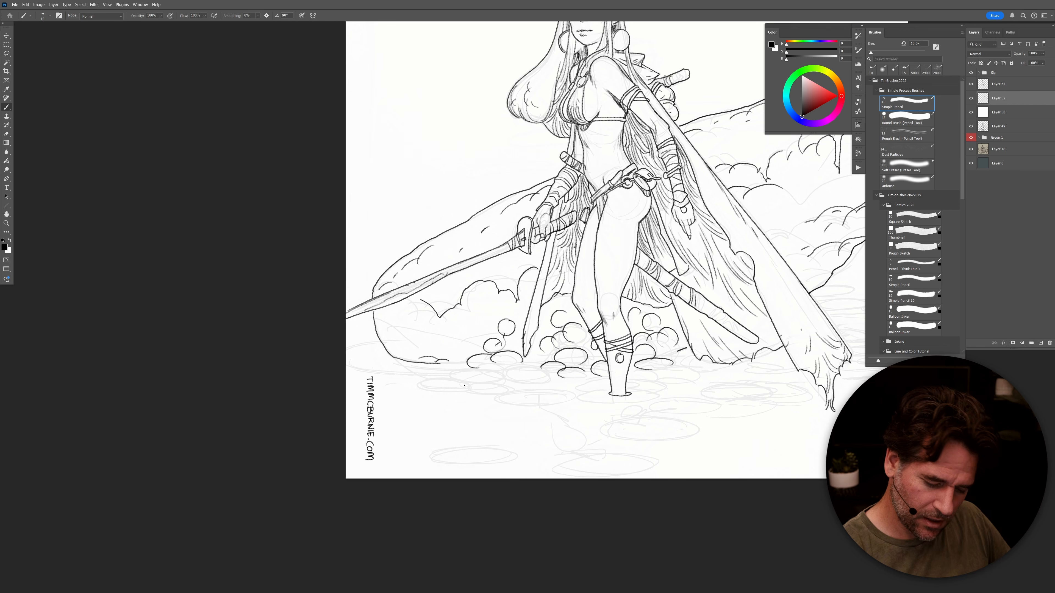
Step: Ink flat, overlapping ellipses on the water at the boulder's base below the sword and in front of the small rocks
mouse_move(400, 363)
left_mouse_down()
mouse_move(385, 363)
mouse_move(409, 367)
left_mouse_up()
key("r")
left_click_drag(718, 401, 744, 303)
key("b")
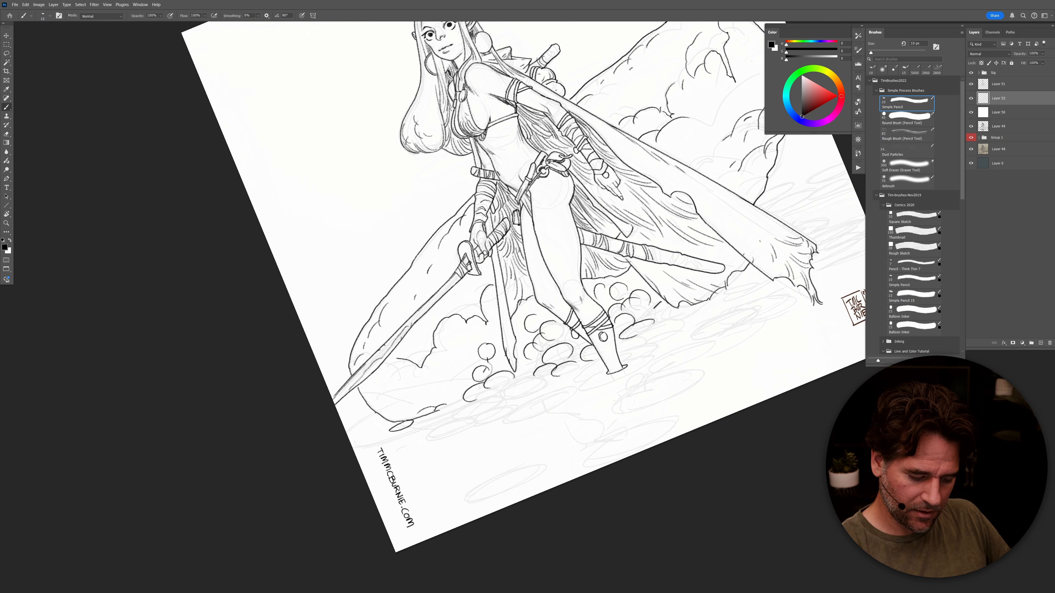
mouse_move(430, 419)
left_mouse_down()
mouse_move(394, 422)
mouse_move(463, 409)
mouse_move(432, 426)
mouse_move(455, 428)
mouse_move(389, 443)
mouse_move(437, 432)
left_mouse_up()
key("ctrl+z")
mouse_move(534, 392)
left_mouse_down()
mouse_move(471, 424)
mouse_move(506, 417)
mouse_move(537, 392)
mouse_move(517, 403)
left_mouse_up()
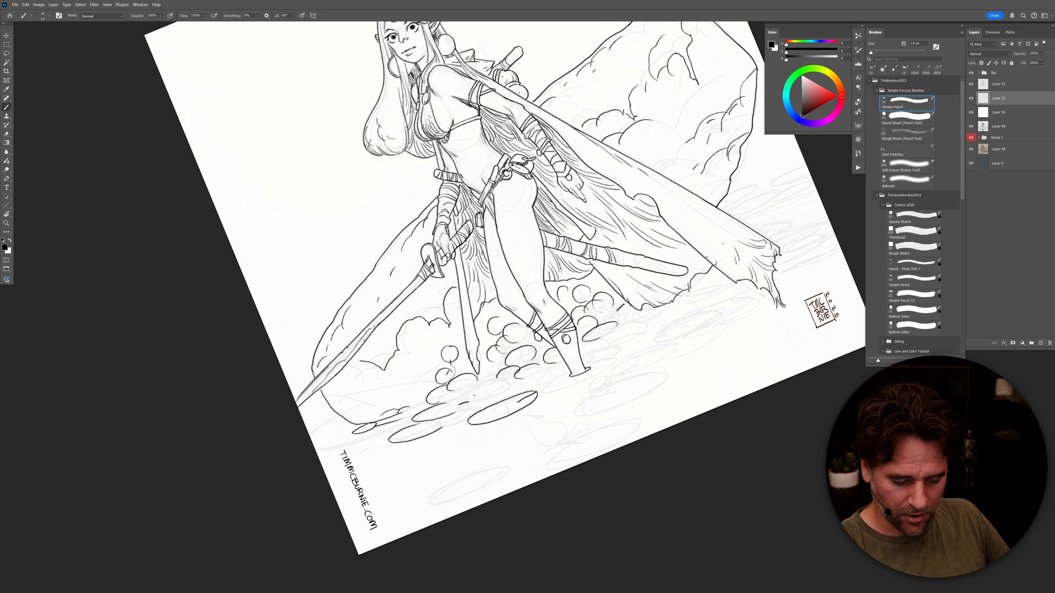
mouse_move(491, 380)
left_mouse_down()
mouse_move(466, 393)
mouse_move(511, 390)
mouse_move(504, 379)
left_mouse_up()
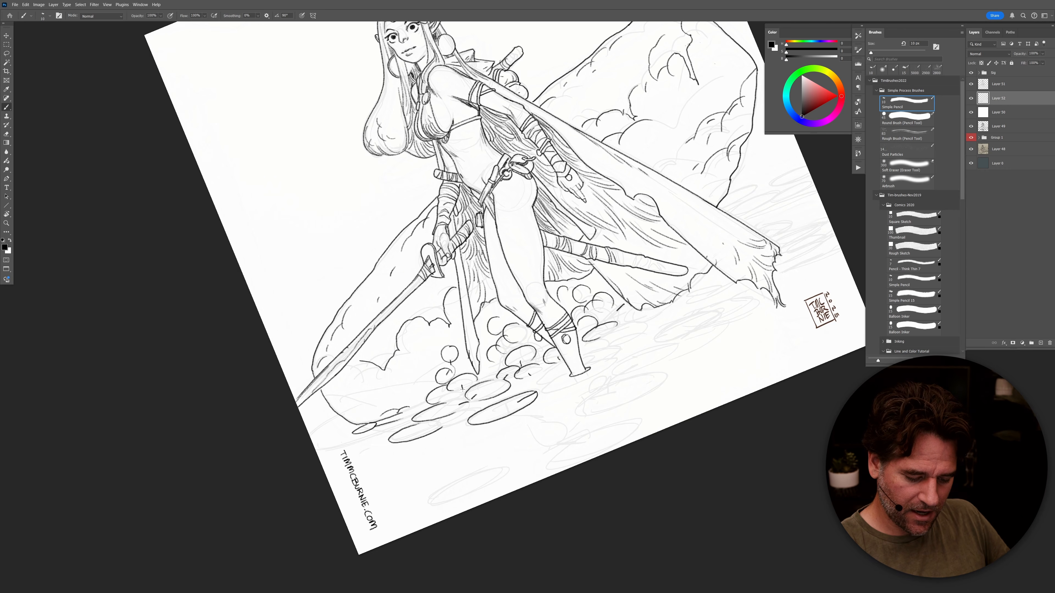
mouse_move(464, 391)
left_mouse_down()
mouse_move(440, 402)
mouse_move(462, 397)
left_mouse_up()
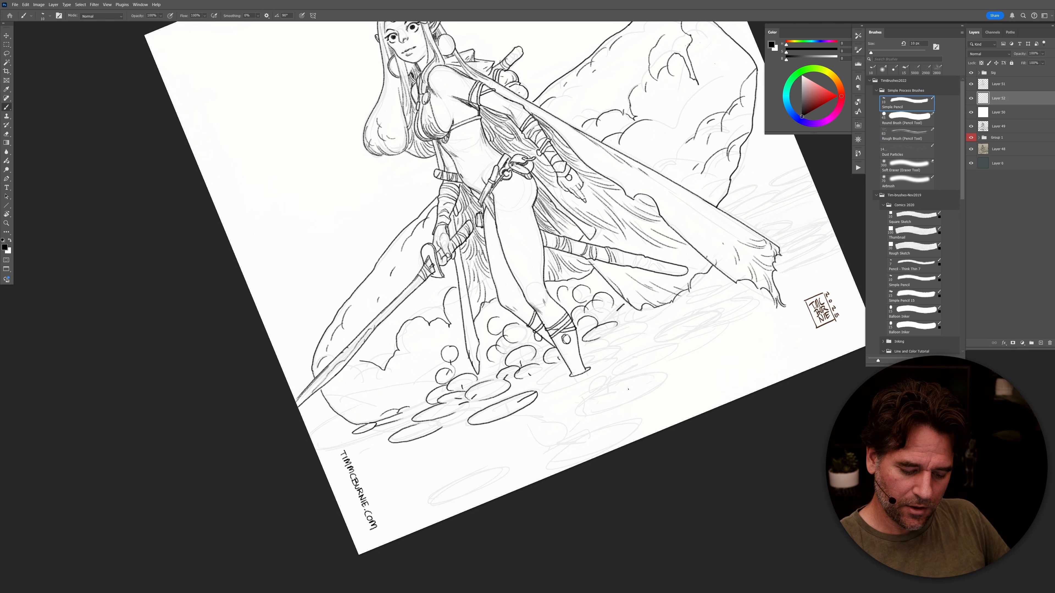
Step: Ink wide flat ellipses on the water beside the standing foot and below the cloak's lower hem
mouse_move(630, 379)
left_mouse_down()
mouse_move(583, 400)
mouse_move(581, 418)
mouse_move(664, 384)
mouse_move(656, 371)
mouse_move(630, 378)
mouse_move(624, 401)
mouse_move(601, 413)
mouse_move(622, 391)
left_mouse_up()
mouse_move(671, 353)
left_mouse_down()
mouse_move(650, 348)
mouse_move(611, 373)
mouse_move(642, 371)
mouse_move(672, 349)
mouse_move(635, 371)
left_mouse_up()
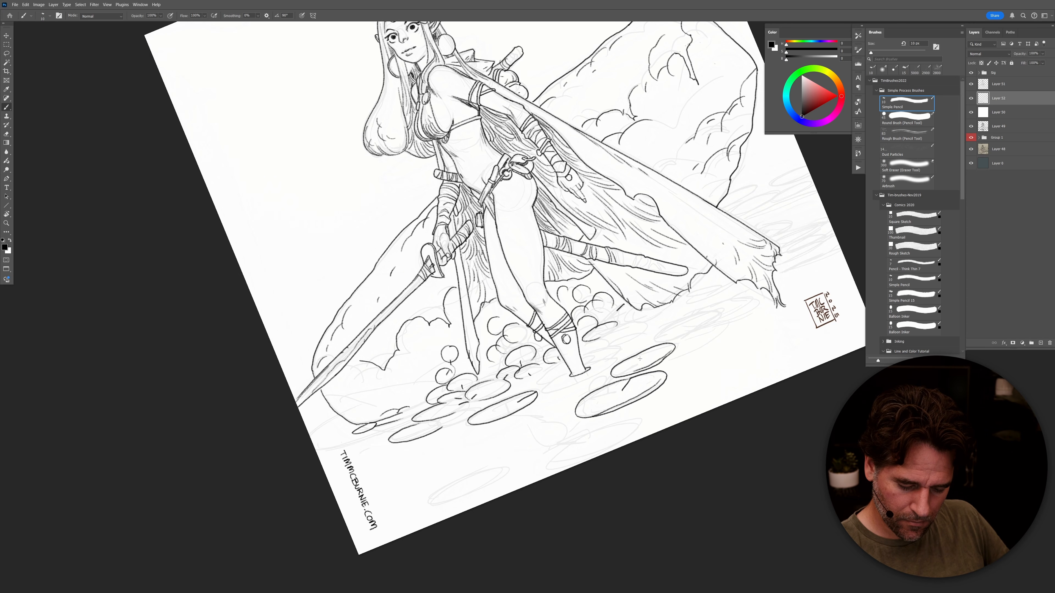
mouse_move(688, 333)
left_mouse_down()
mouse_move(720, 311)
mouse_move(660, 344)
left_mouse_up()
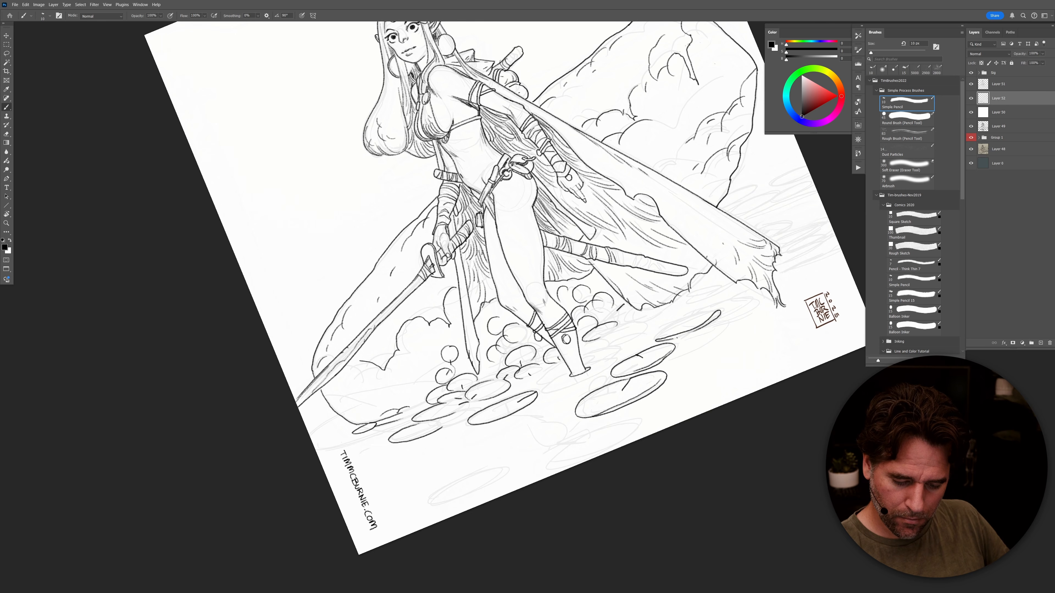
left_click_drag(712, 313, 662, 330)
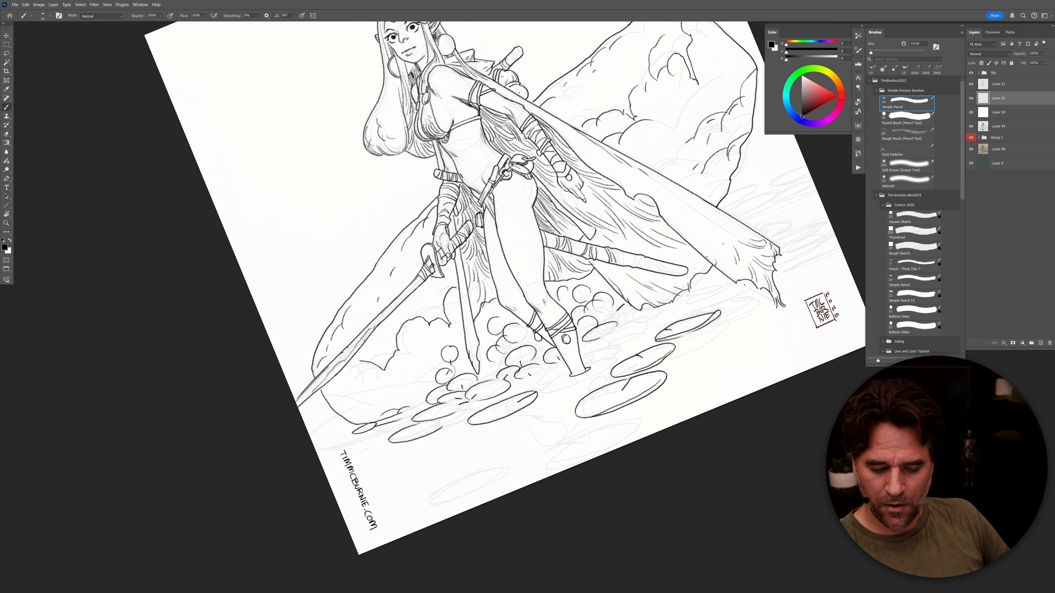
mouse_move(722, 290)
left_mouse_down()
mouse_move(691, 301)
mouse_move(696, 288)
mouse_move(679, 301)
left_mouse_up()
mouse_move(608, 344)
left_mouse_down()
mouse_move(643, 329)
mouse_move(613, 330)
left_mouse_up()
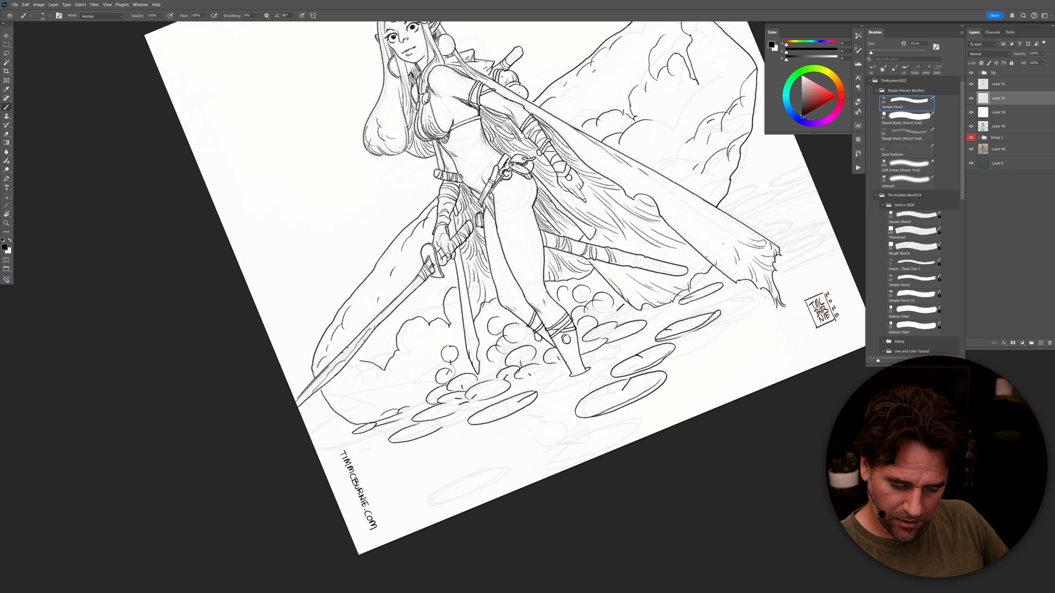
Step: Ink wavy ripple outlines around the standing foot and small slivers between the neighbouring ellipses
mouse_move(563, 377)
left_mouse_down()
mouse_move(532, 406)
mouse_move(601, 380)
left_mouse_up()
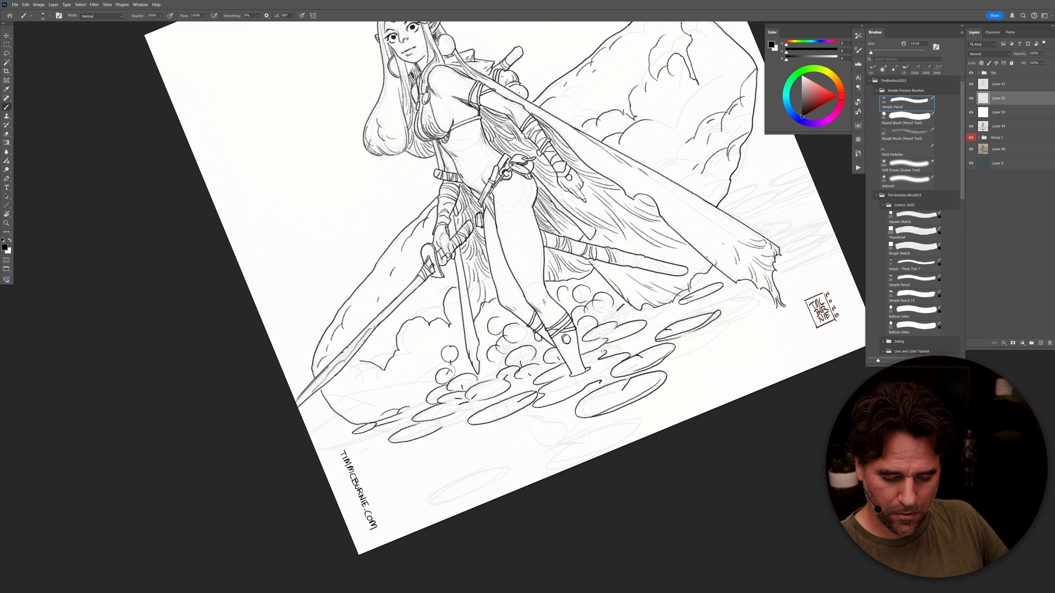
left_click_drag(610, 352, 638, 342)
left_click_drag(621, 347, 638, 340)
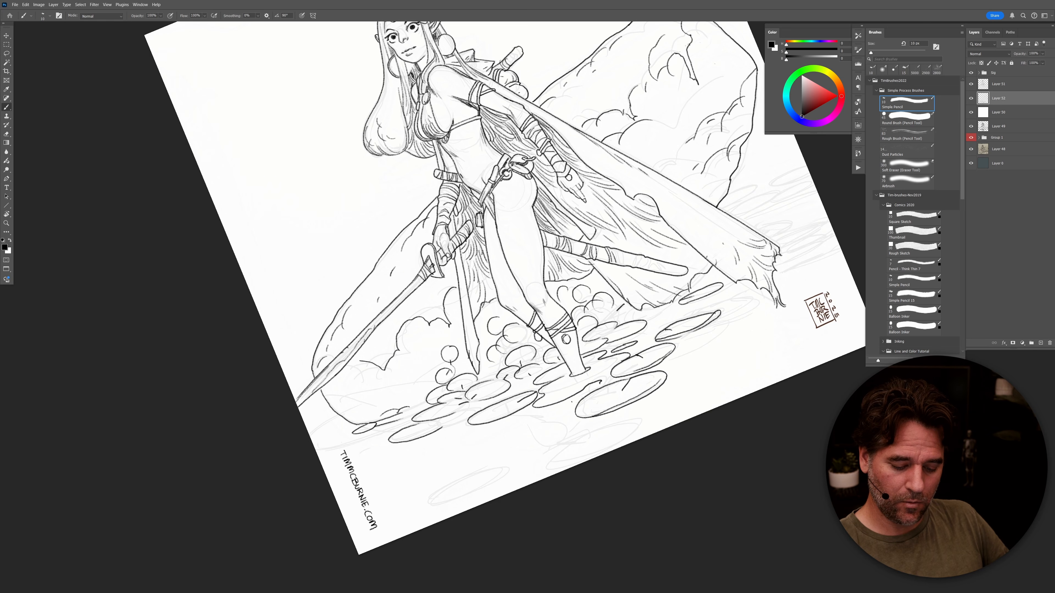
left_click_drag(538, 417, 557, 419)
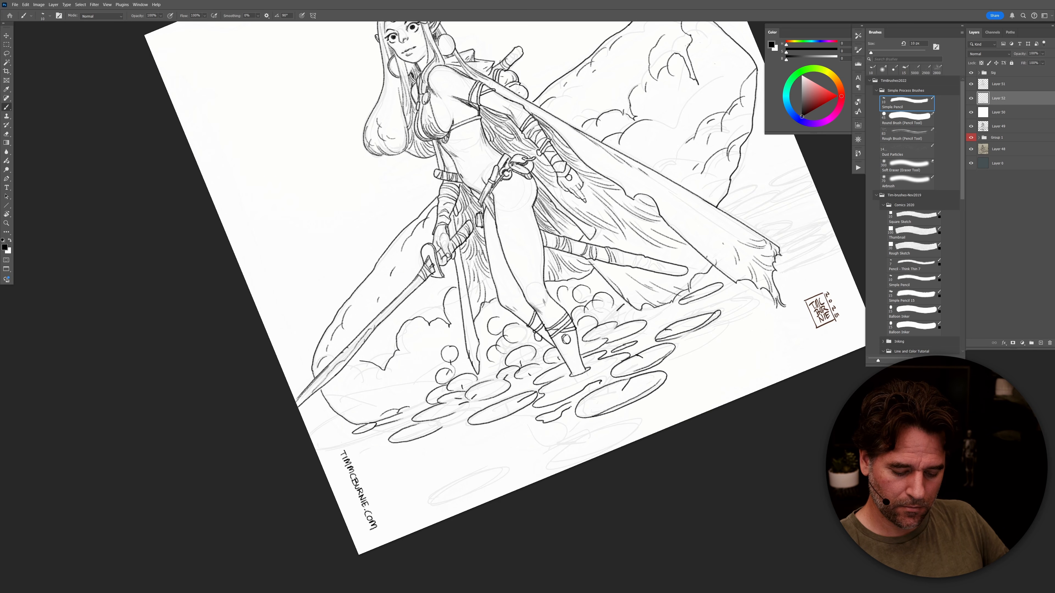
Step: Ink two large foreground ellipses with inner rim lines, plus a small ellipse near the rocks
mouse_move(625, 422)
left_mouse_down()
mouse_move(545, 460)
mouse_move(590, 450)
mouse_move(626, 424)
mouse_move(567, 456)
left_mouse_up()
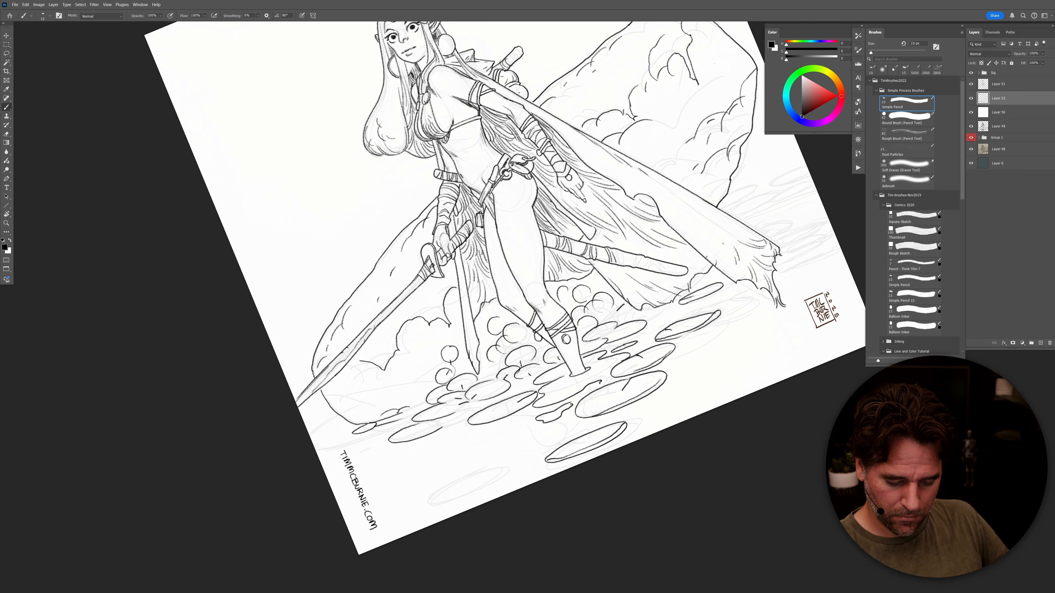
mouse_move(506, 468)
left_mouse_down()
mouse_move(453, 481)
mouse_move(430, 505)
mouse_move(482, 488)
mouse_move(505, 470)
mouse_move(427, 501)
left_mouse_up()
left_click_drag(487, 470, 476, 477)
mouse_move(464, 411)
left_mouse_down()
mouse_move(436, 424)
mouse_move(475, 401)
mouse_move(439, 443)
mouse_move(467, 434)
left_mouse_up()
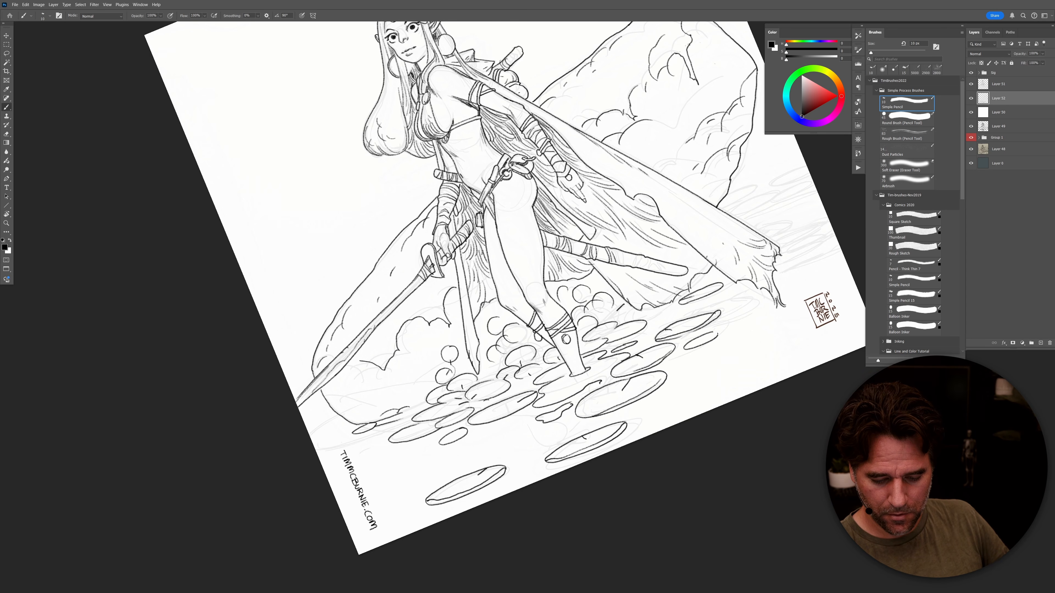
Step: Ink narrow flat shapes on the water directly along the cloak's lower hem
left_click_drag(646, 417, 540, 463)
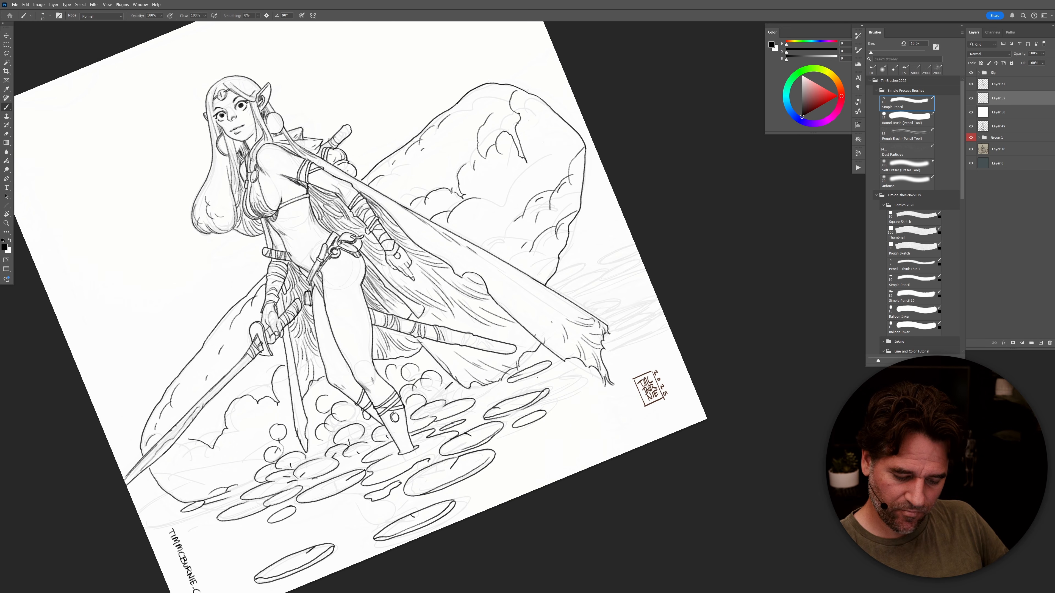
mouse_move(508, 384)
left_mouse_down()
mouse_move(480, 400)
mouse_move(510, 387)
mouse_move(502, 386)
left_mouse_up()
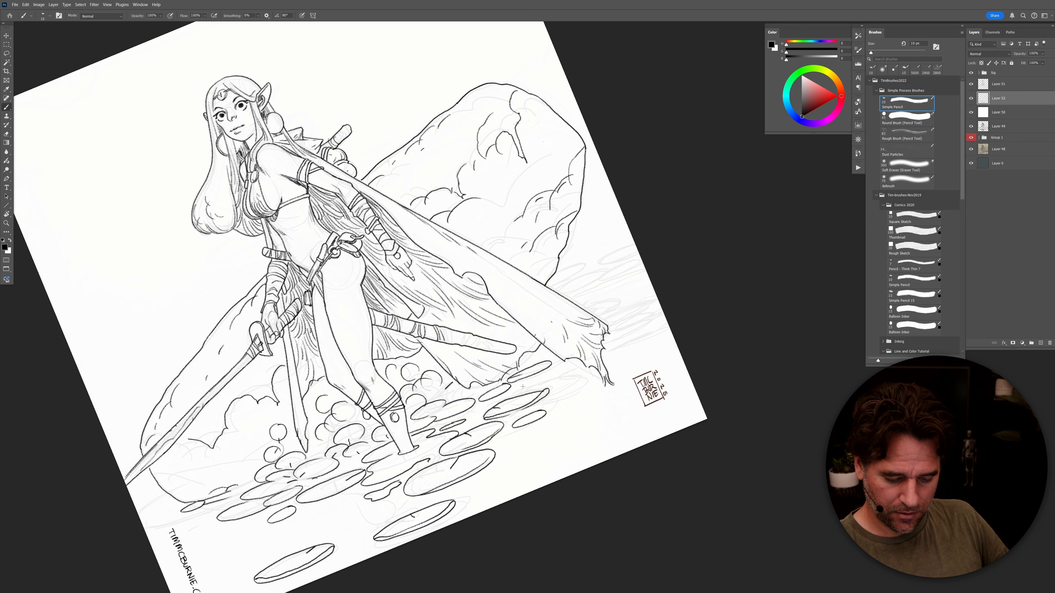
left_click_drag(533, 381, 568, 365)
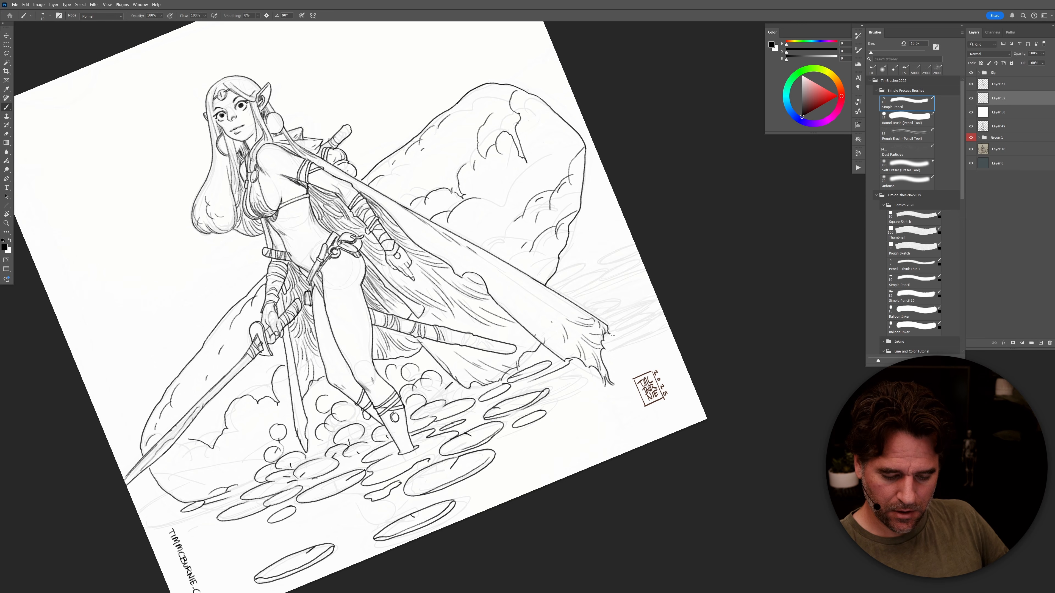
Step: Ink a group of overlapping narrow ellipses on the distant water beyond the cloak's torn tip
mouse_move(607, 337)
left_mouse_down()
mouse_move(651, 304)
mouse_move(601, 318)
mouse_move(627, 303)
mouse_move(596, 310)
mouse_move(603, 293)
mouse_move(573, 305)
mouse_move(646, 275)
left_mouse_up()
key("ctrl+z")
key("ctrl+z")
left_click_drag(576, 306, 644, 276)
mouse_move(659, 320)
left_mouse_down()
mouse_move(630, 319)
mouse_move(610, 291)
mouse_move(622, 288)
left_mouse_up()
mouse_move(609, 298)
left_mouse_down()
mouse_move(647, 279)
mouse_move(655, 288)
left_mouse_up()
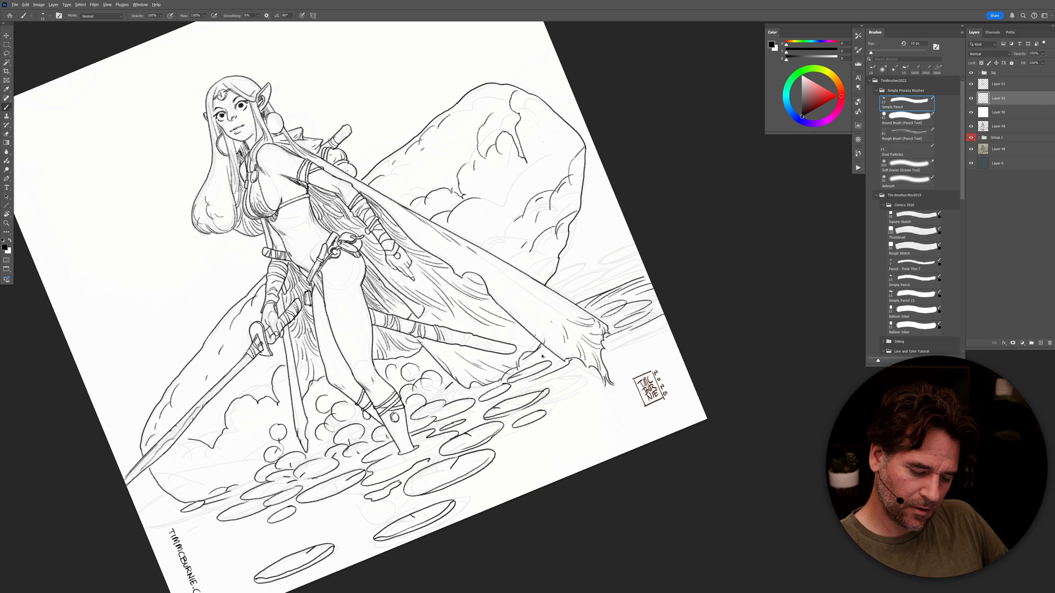
Step: Hatch short lines on the water beneath the cloak's hem and add small contour marks to the boulder's lower edge
left_click_drag(525, 364, 538, 359)
mouse_move(521, 361)
left_mouse_down()
mouse_move(540, 350)
mouse_move(566, 361)
mouse_move(525, 380)
left_mouse_up()
mouse_move(467, 398)
left_mouse_down()
mouse_move(489, 387)
mouse_move(438, 385)
mouse_move(453, 380)
mouse_move(438, 367)
left_mouse_up()
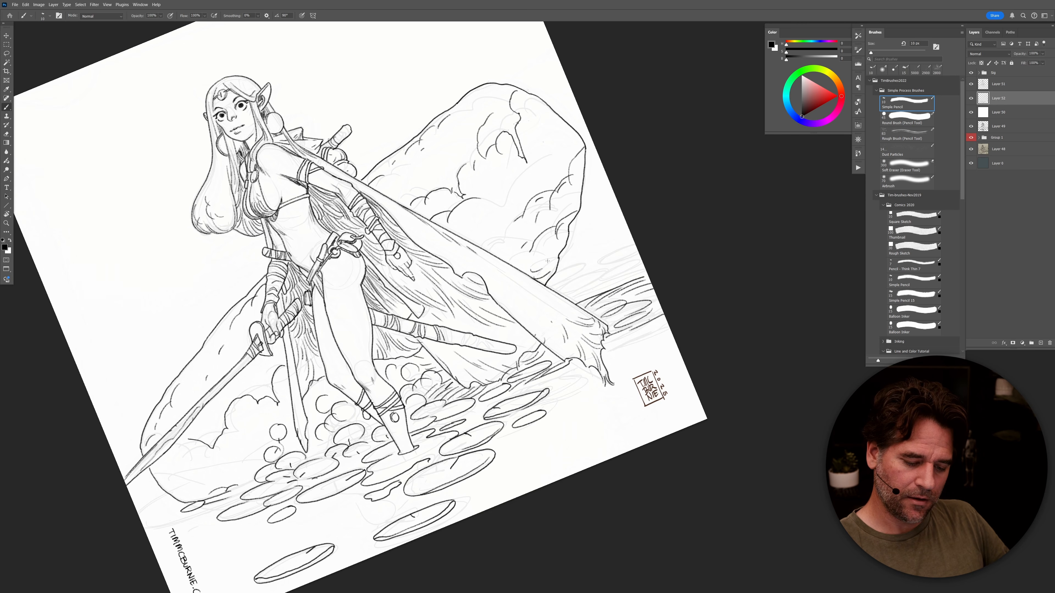
left_click_drag(537, 272, 547, 271)
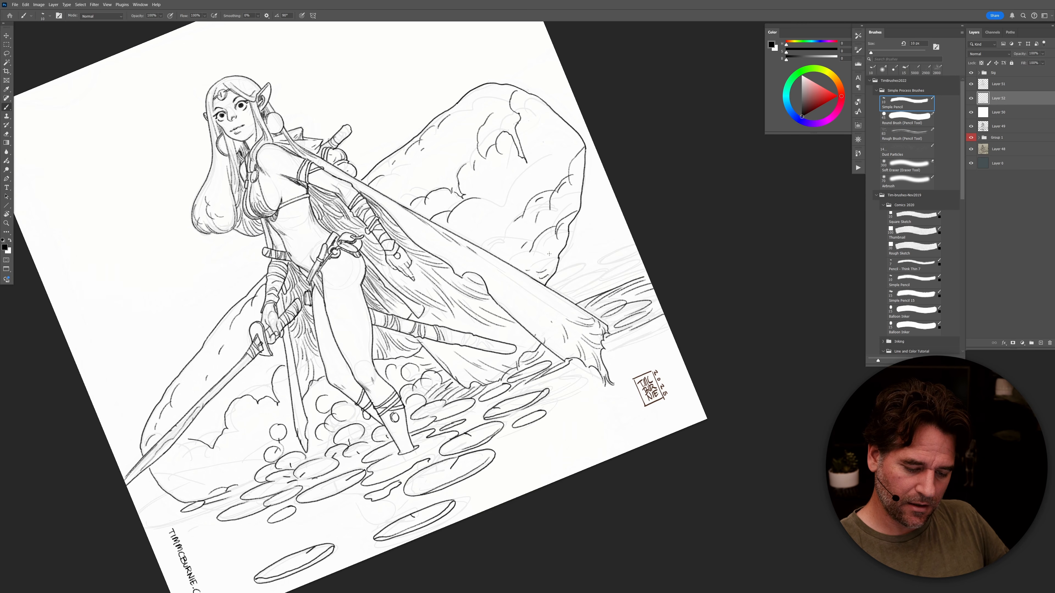
Step: Fill the water at the boulder's base below the sword with slanted ripple lines and short marks out to the canvas edge
left_click_drag(333, 410, 515, 367)
left_click_drag(436, 435, 419, 439)
left_click_drag(426, 433, 405, 440)
mouse_move(403, 439)
left_mouse_down()
mouse_move(363, 428)
mouse_move(337, 445)
mouse_move(408, 440)
mouse_move(336, 449)
mouse_move(359, 456)
mouse_move(411, 437)
mouse_move(368, 453)
left_mouse_up()
key("ctrl+z")
key("ctrl+z")
left_click_drag(365, 446, 352, 451)
Step: Ink additional narrow ellipses on the far water between the boulder's foot and the canvas edge
mouse_move(705, 407)
left_mouse_down()
mouse_move(626, 430)
mouse_move(546, 481)
left_mouse_up()
mouse_move(644, 281)
left_mouse_down()
mouse_move(669, 268)
mouse_move(618, 290)
mouse_move(670, 268)
left_mouse_up()
key("ctrl+z")
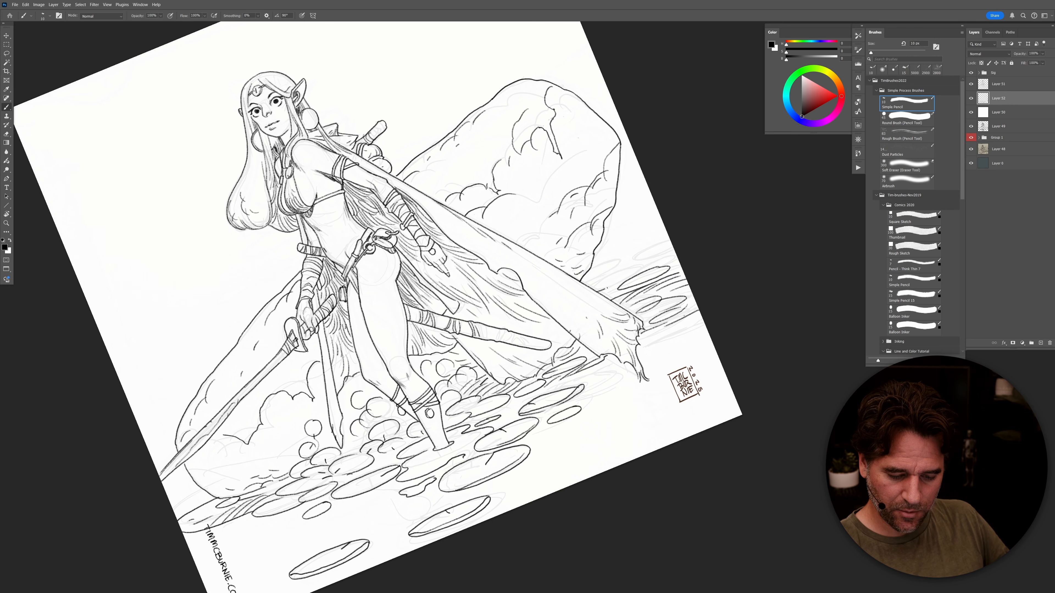
key("ctrl+z")
mouse_move(598, 293)
left_mouse_down()
mouse_move(631, 272)
mouse_move(596, 283)
mouse_move(621, 265)
mouse_move(594, 267)
left_mouse_up()
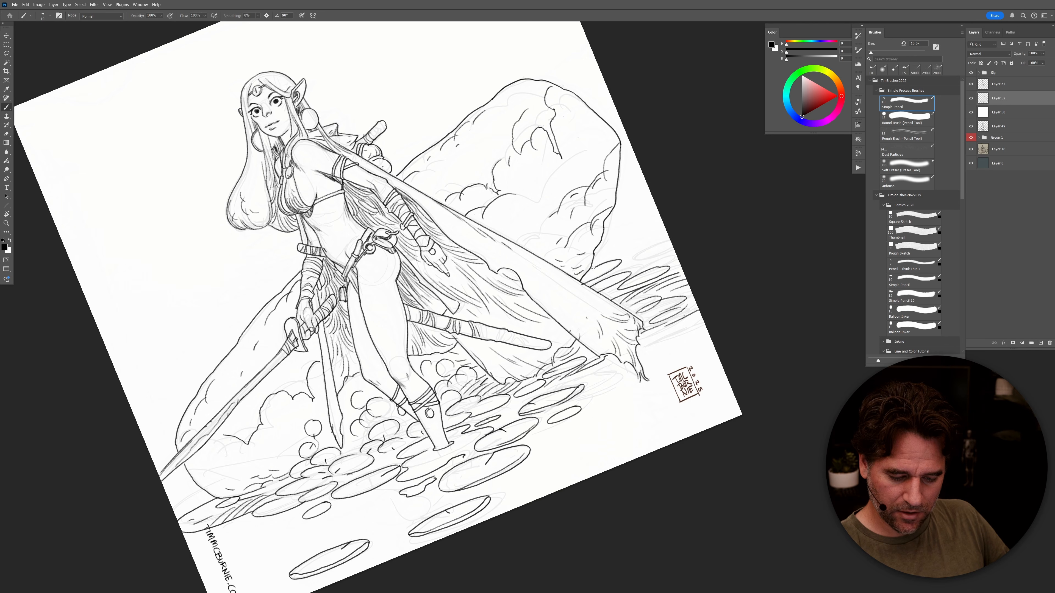
mouse_move(666, 242)
left_mouse_down()
mouse_move(635, 257)
mouse_move(675, 248)
left_mouse_up()
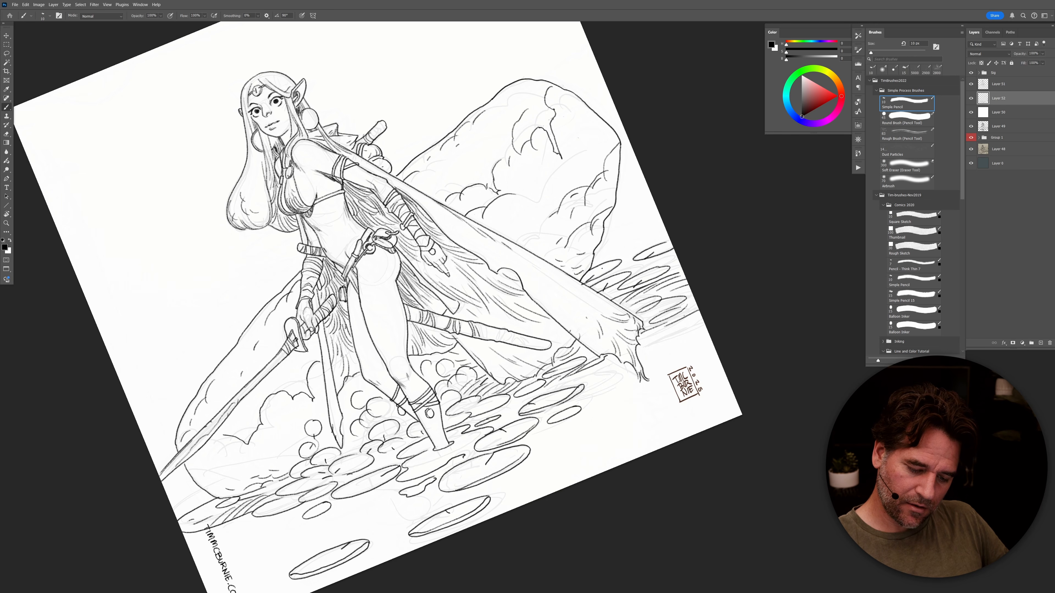
Step: Ink a curved ripple outline on the water around the base of the standing foot
left_click(651, 351, "alt")
left_click(658, 350, "alt")
left_click(658, 350, "alt")
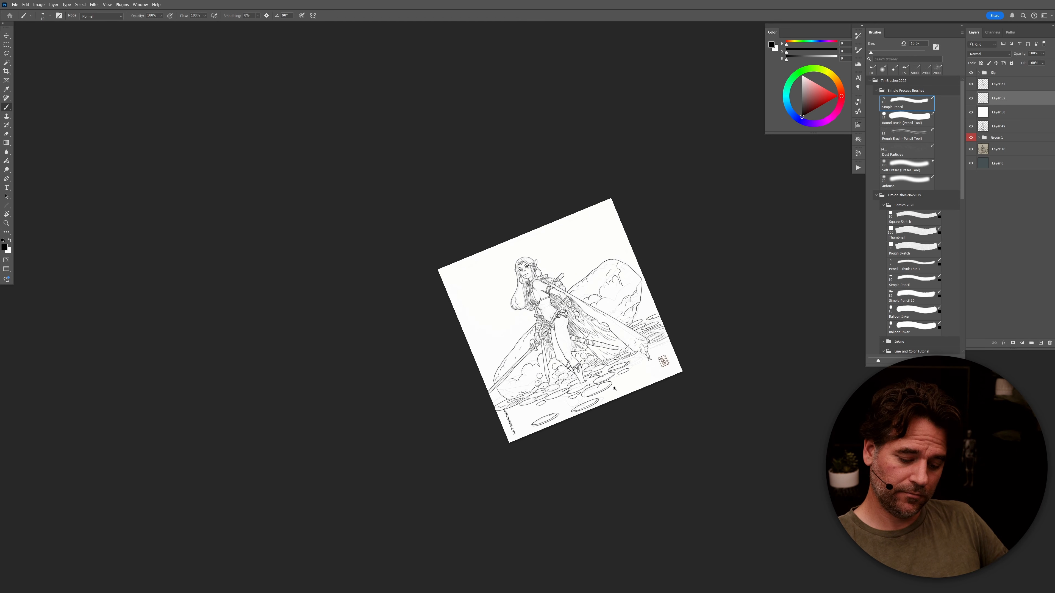
left_click(613, 389, "ctrl")
left_click(613, 388, "ctrl")
left_click(613, 389, "ctrl")
left_click(613, 389, "ctrl")
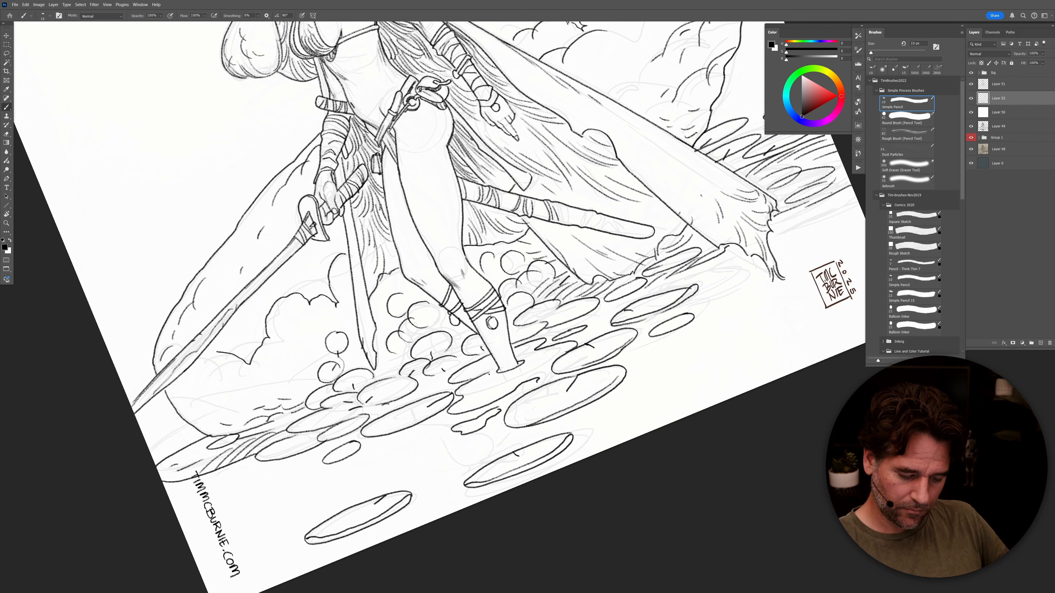
left_click_drag(494, 383, 535, 362)
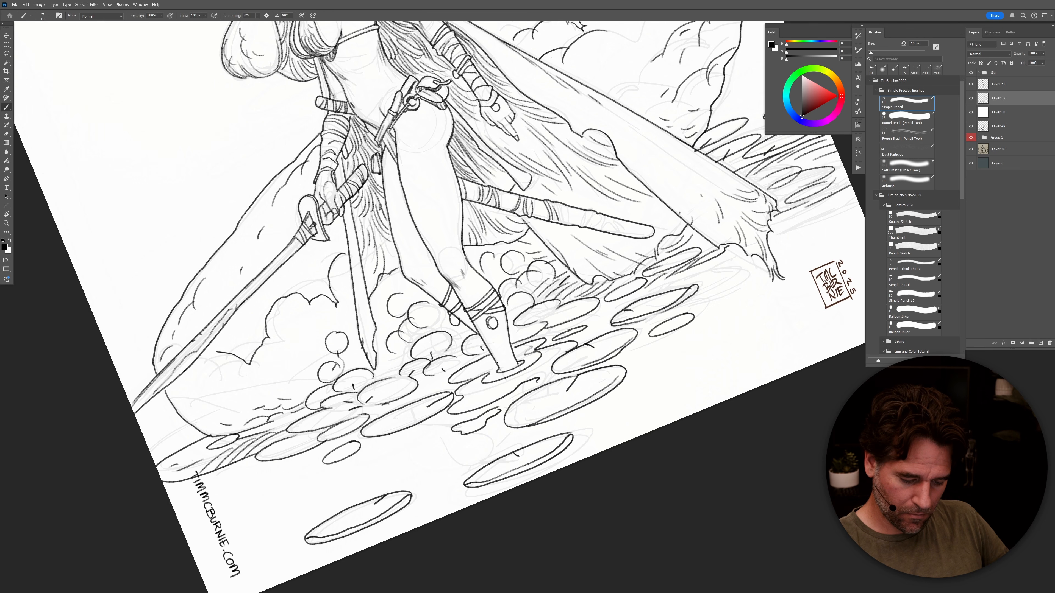
left_click_drag(472, 372, 492, 359)
Step: Erase part of the ripple outline in front of the small rocks beside the standing foot
left_click(560, 349, "alt")
left_click(560, 349, "alt")
left_click(561, 349, "alt")
left_click(560, 349, "alt")
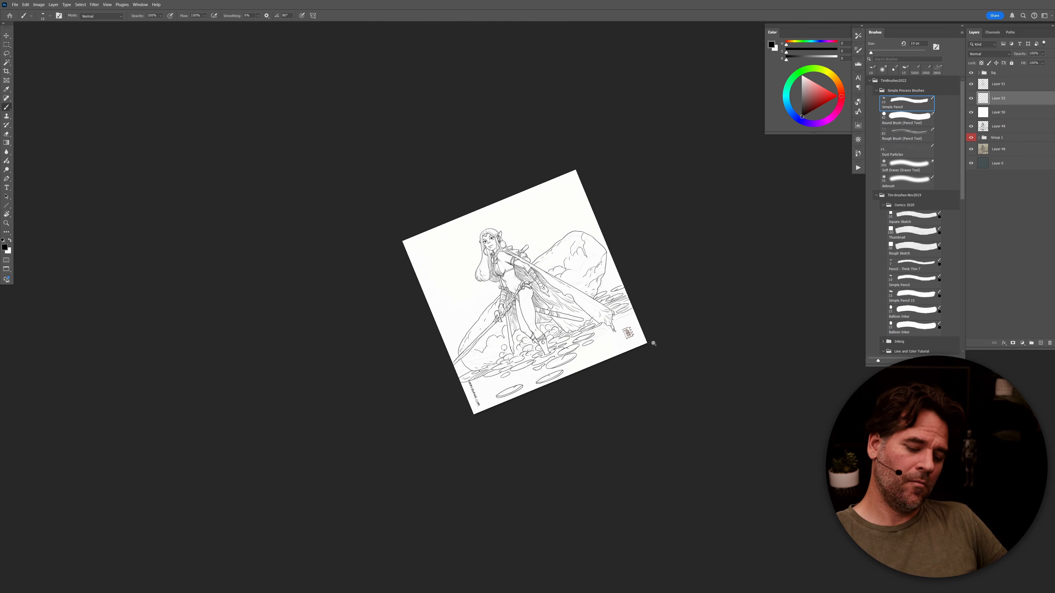
left_click(553, 361)
left_click(552, 362)
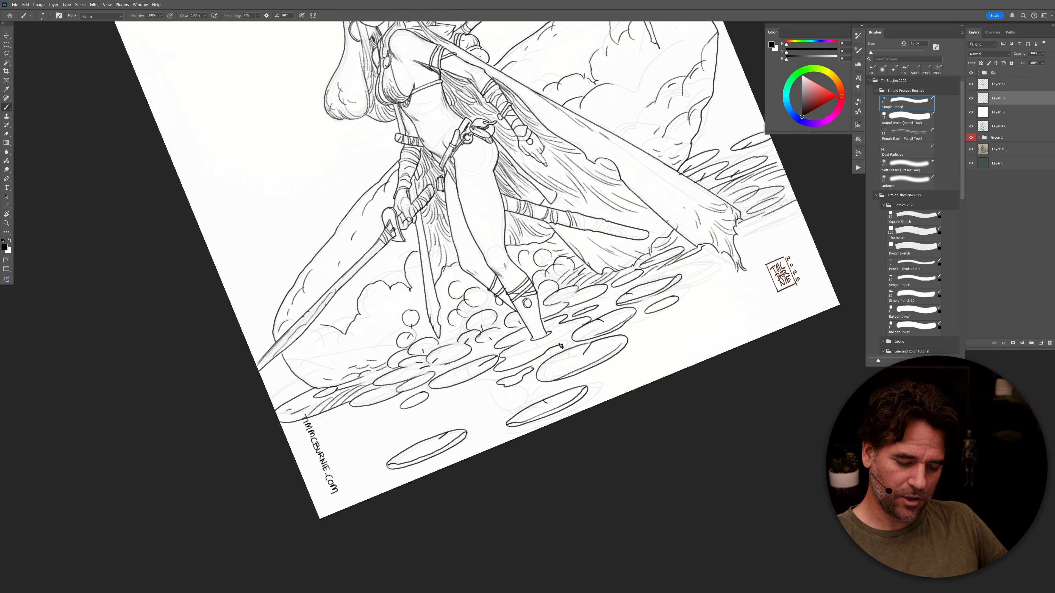
left_click(559, 343)
key("e")
left_click_drag(490, 344, 478, 344)
key("b")
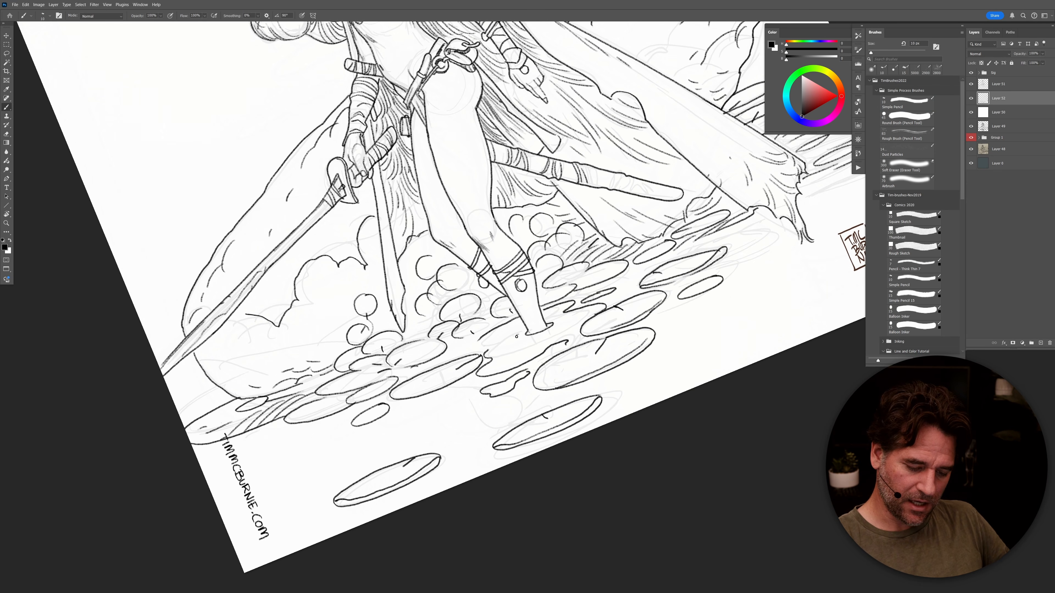
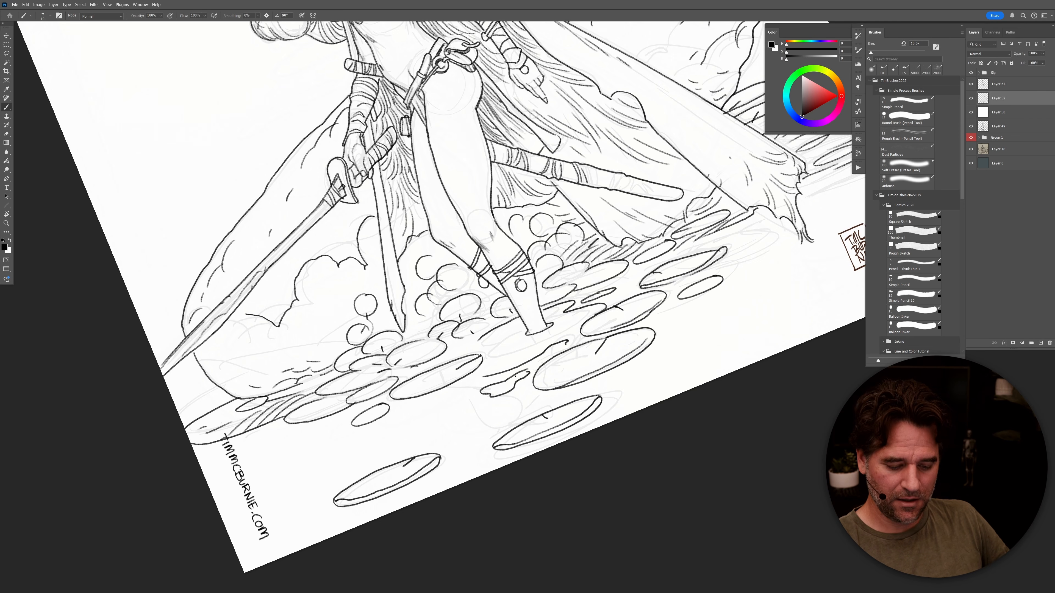
Step: Rework the open ripple line on the water between the standing foot and the neighbouring ellipses
left_click_drag(489, 376, 478, 380)
key("ctrl+z")
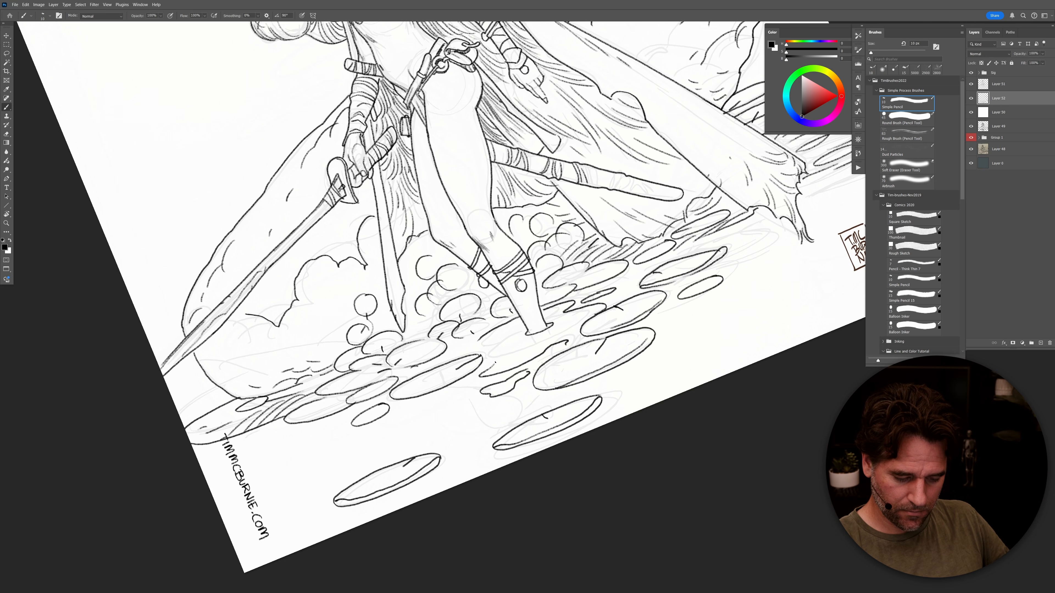
key("ctrl+z")
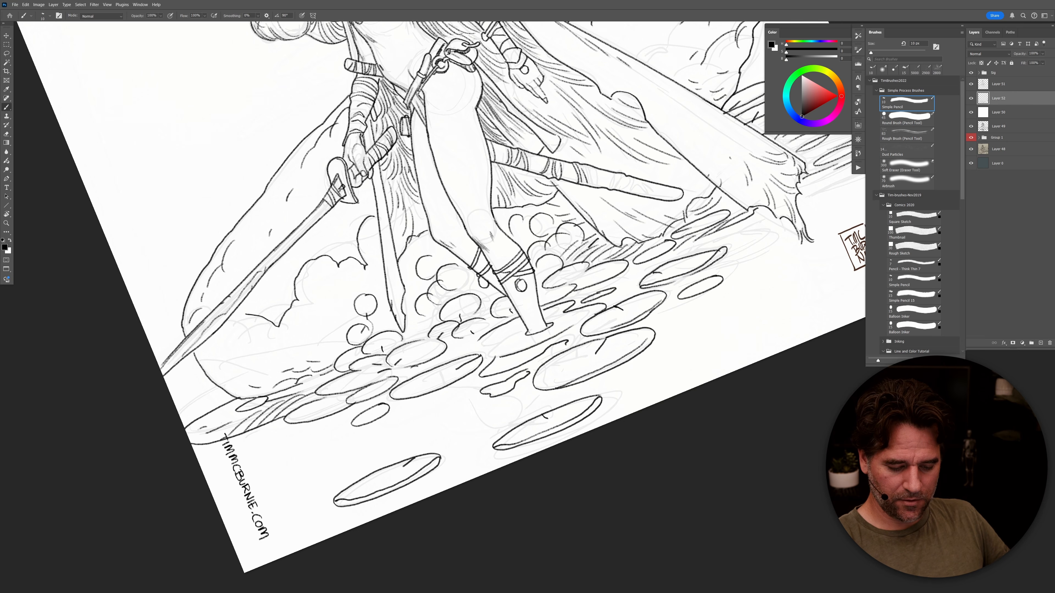
scroll(648, 327, "down", 3)
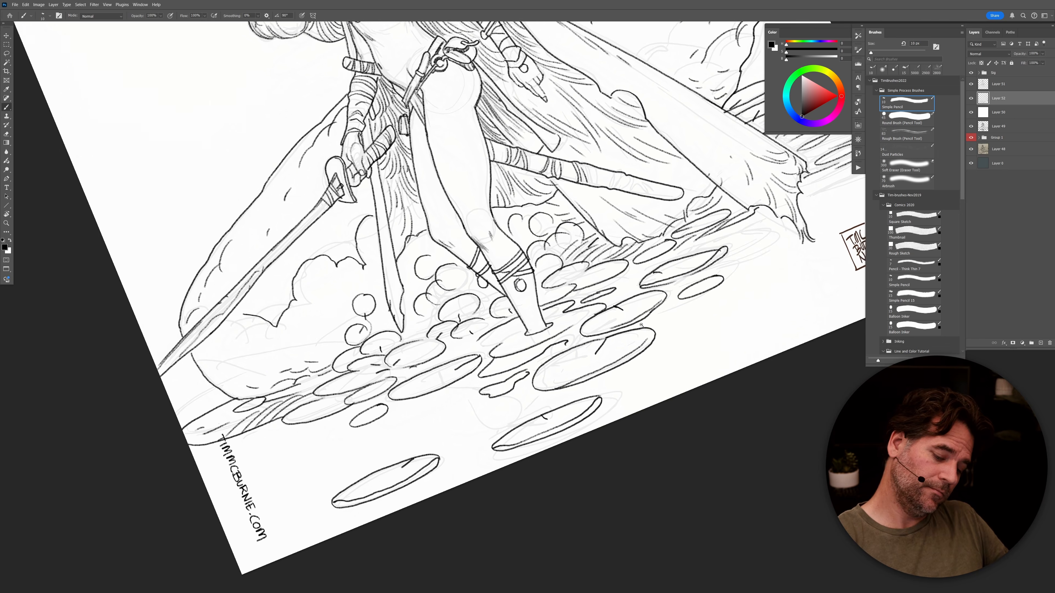
scroll(648, 327, "down", 4)
scroll(626, 345, "up", 6)
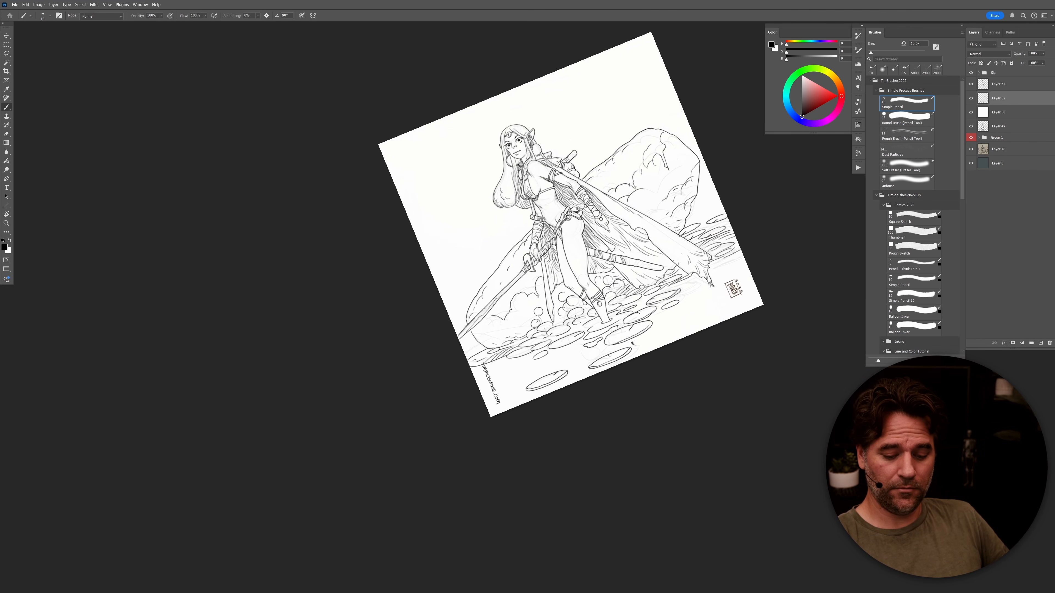
scroll(626, 344, "up", 2)
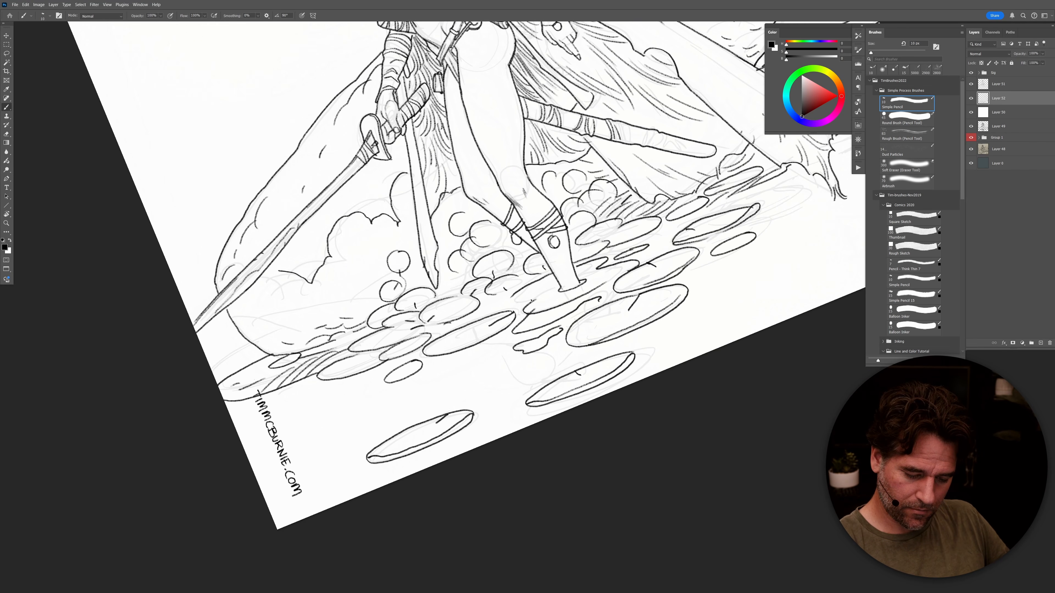
scroll(619, 253, "down", 5)
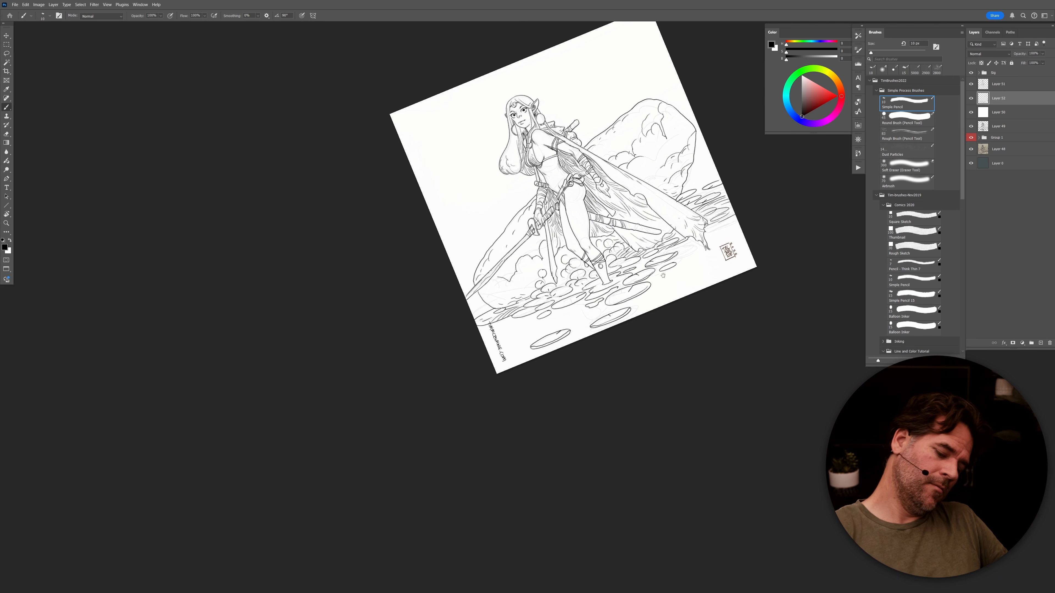
Step: Examine the line art from the foreground water up to the face, both close up and as a whole
scroll(664, 274, "up", 5)
left_click_drag(731, 278, 446, 416)
key("Escape")
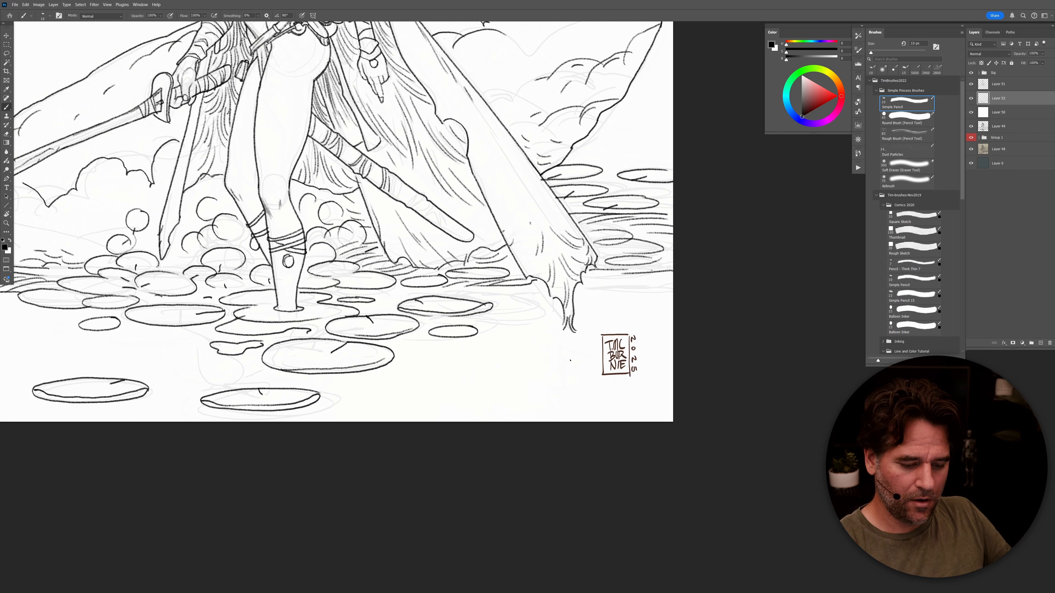
key("ctrl+0")
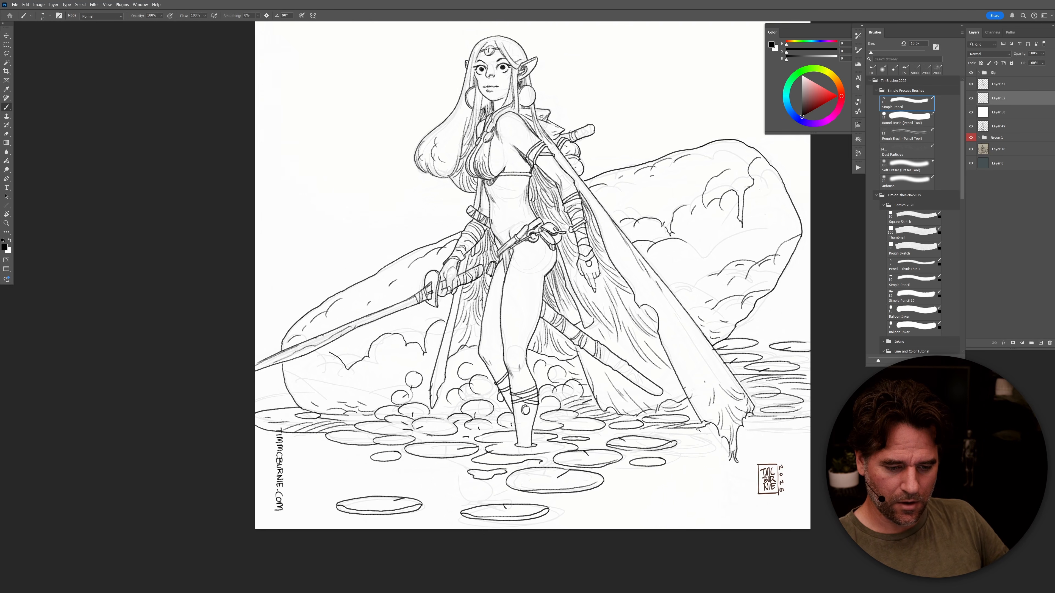
left_click(698, 430, "ctrl+alt")
left_click_drag(752, 363, 689, 373)
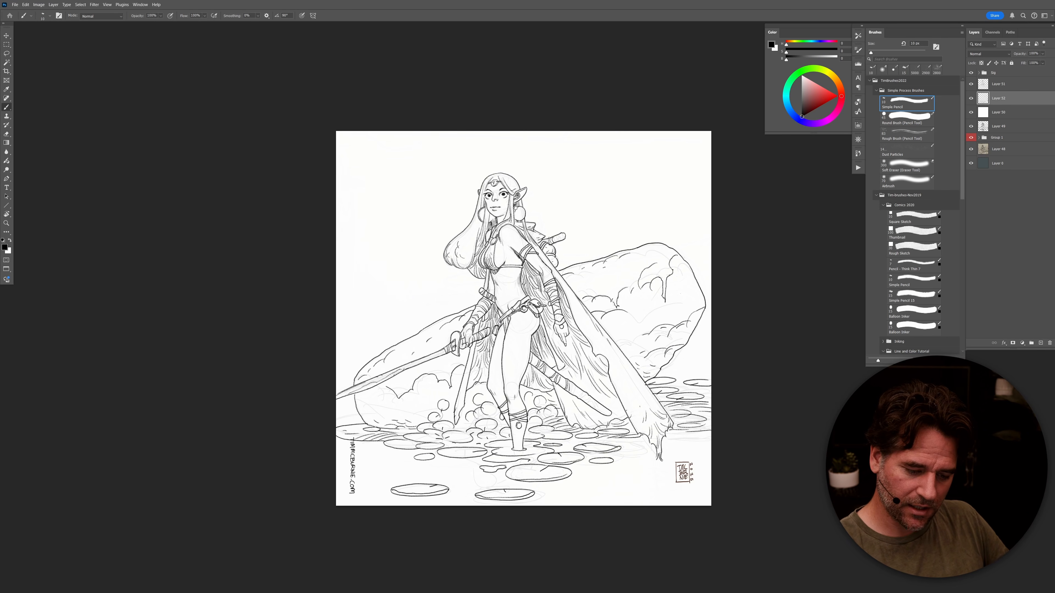
left_click(508, 196, "ctrl")
left_click(514, 199, "ctrl")
left_click(518, 200, "ctrl")
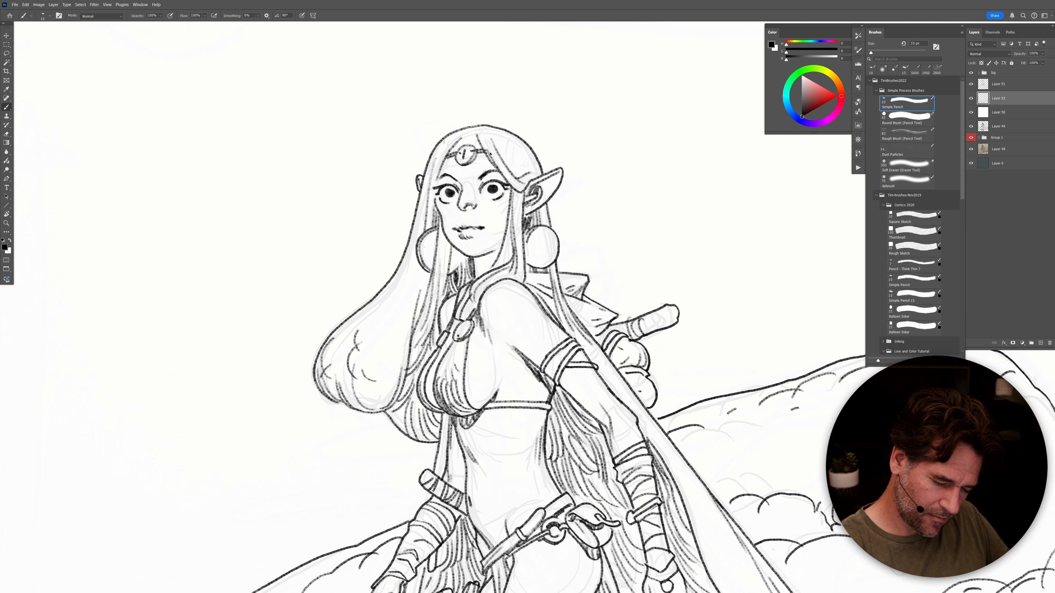
left_click_drag(608, 252, 604, 253)
left_click(604, 254, "ctrl+alt")
left_click(607, 266, "ctrl+alt")
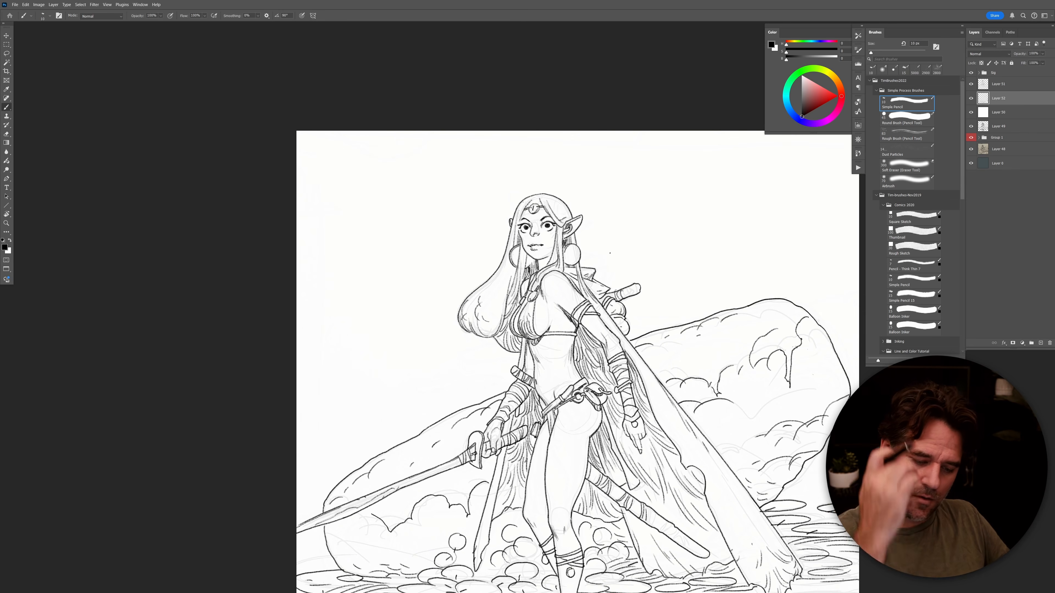
Step: Add a white-filled layer beneath the line layers to cover the faded rough sketch
left_click(981, 117)
key("ctrl+alt+shift+n")
key("ctrl+BackSpace")
left_click(701, 450, "ctrl+alt")
left_click(701, 451, "ctrl+alt")
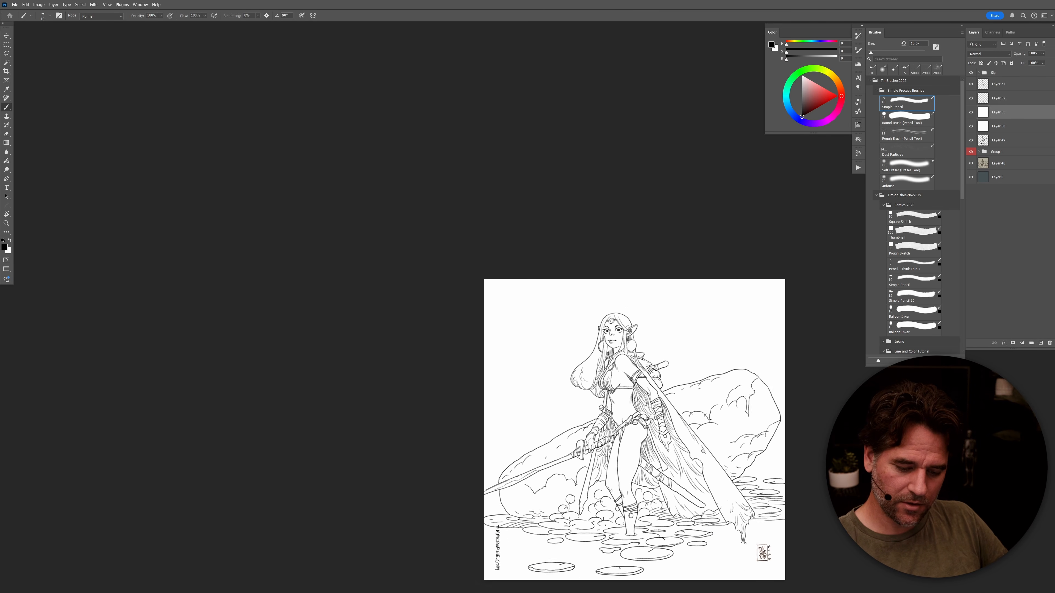
left_click_drag(705, 426, 702, 422)
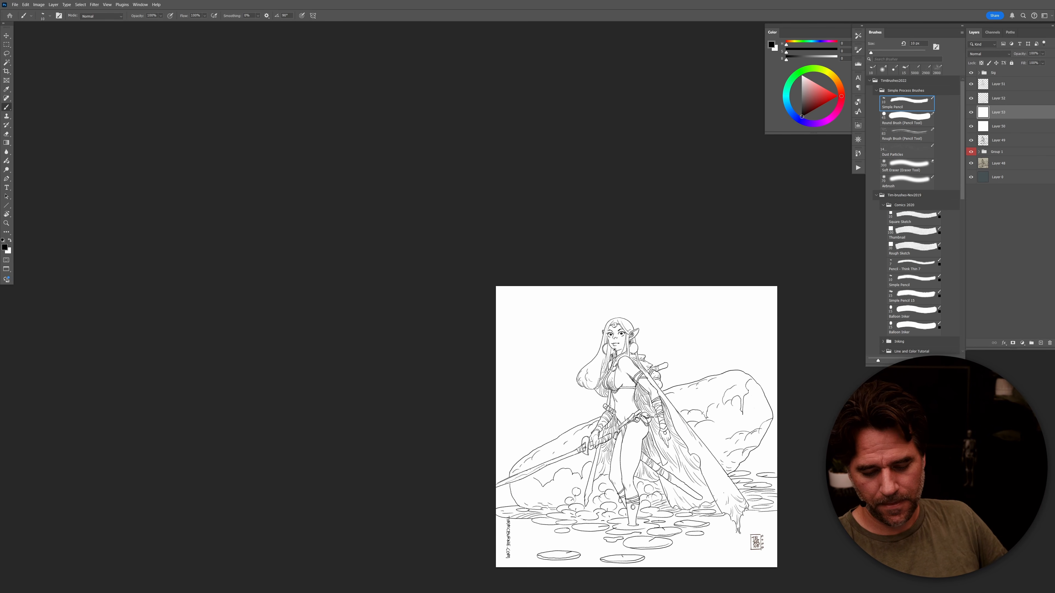
Step: Flip the canvas horizontally to check the figure mirrored
left_click(616, 351, "ctrl")
left_click(621, 349, "ctrl")
left_click(621, 348, "ctrl")
left_click_drag(746, 452, 602, 279)
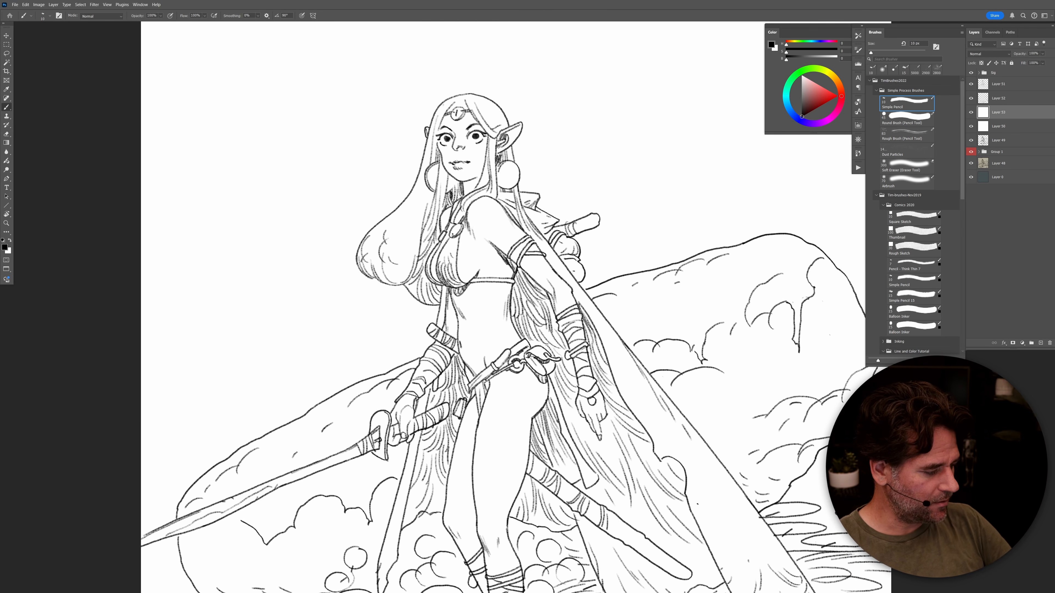
key("ctrl+shift+h")
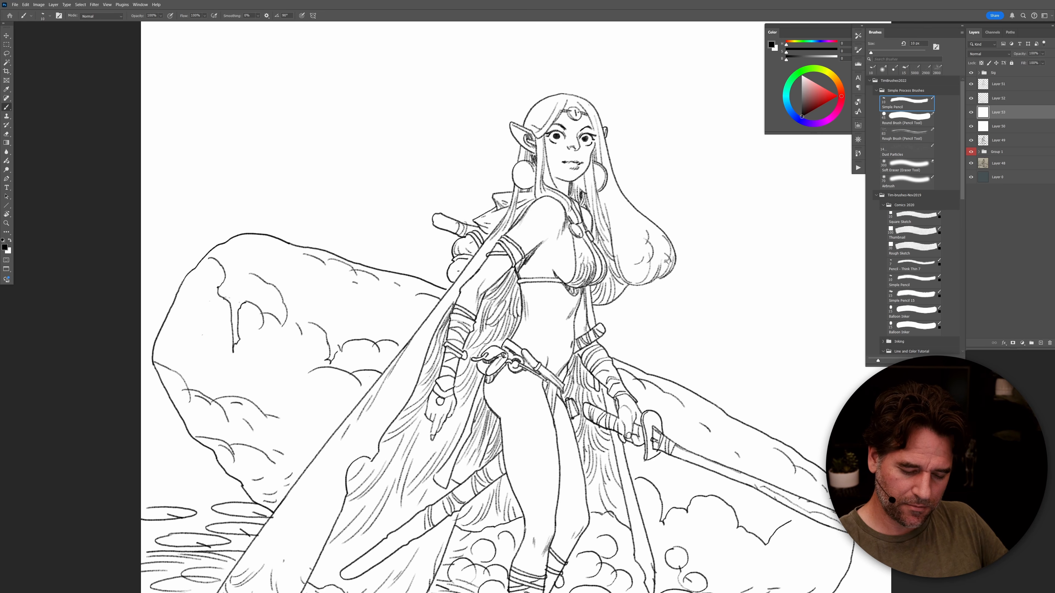
left_click(666, 262, "alt")
left_click(670, 264, "alt")
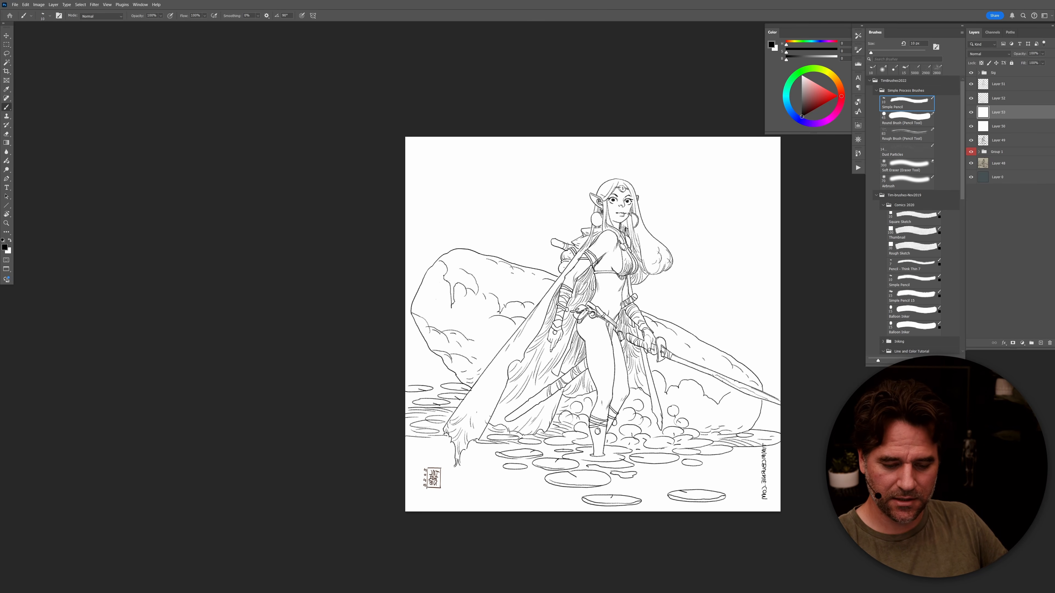
Step: Hatch a shadow along the near jawline and darken the hair beside the far cheek
left_click(629, 214, "ctrl")
left_click(629, 215, "ctrl")
left_click(628, 216, "ctrl")
left_click(628, 218, "ctrl")
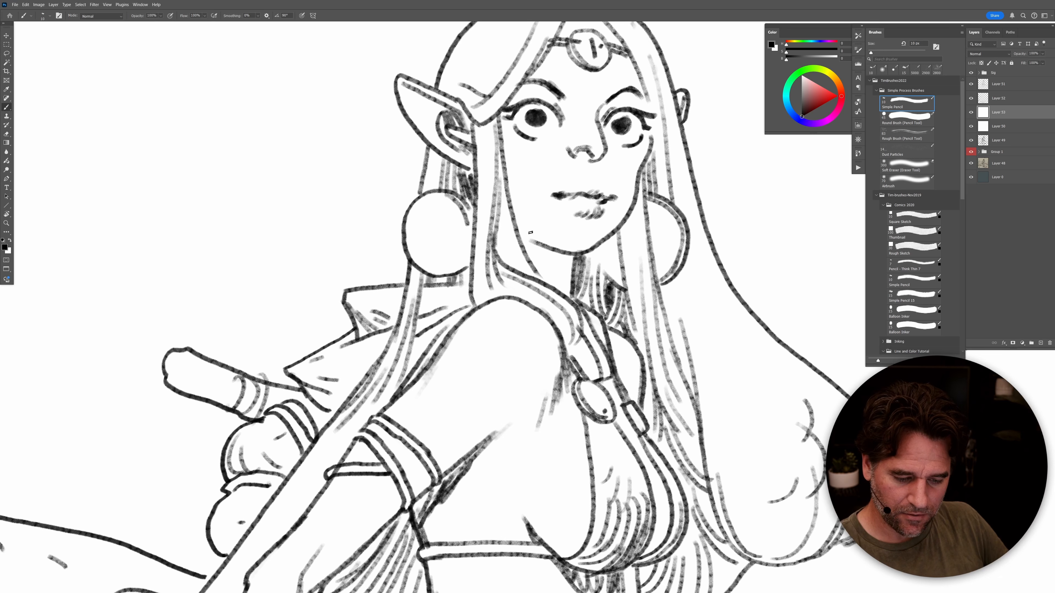
mouse_move(516, 228)
left_mouse_down()
mouse_move(561, 252)
mouse_move(540, 235)
mouse_move(558, 243)
mouse_move(571, 297)
left_mouse_up()
left_click_drag(514, 225, 547, 249)
left_click_drag(662, 223, 657, 246)
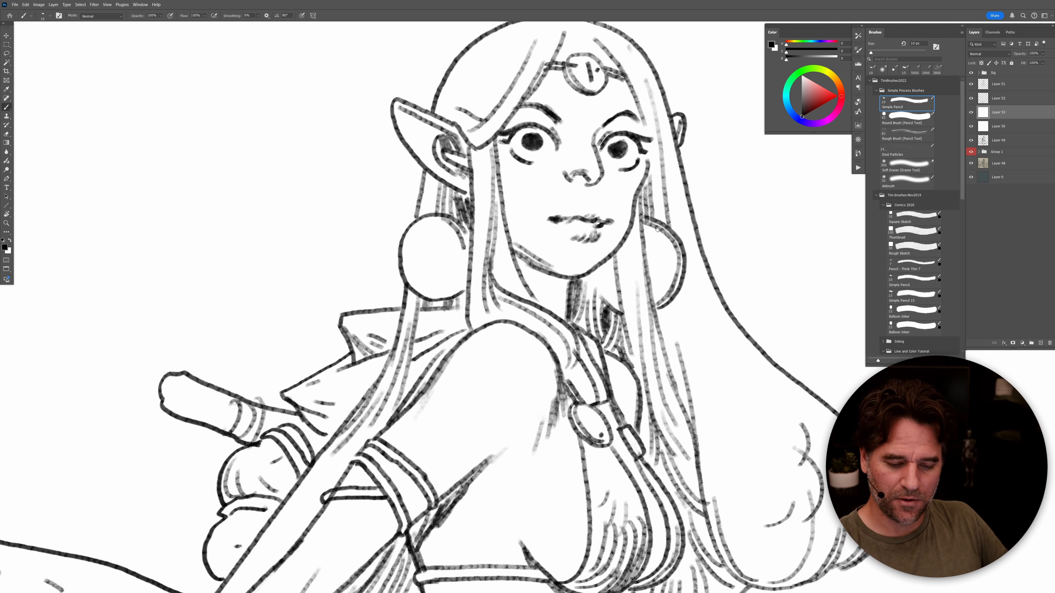
mouse_move(644, 173)
left_mouse_down()
mouse_move(609, 256)
mouse_move(670, 252)
mouse_move(699, 237)
left_mouse_up()
Step: Shade the hair beside the face and near earring, and fill the hollow of the near ear
left_click(684, 251, "alt")
left_click(664, 252, "ctrl")
left_click(667, 249, "ctrl")
left_click(668, 247, "ctrl")
left_click(667, 246, "ctrl")
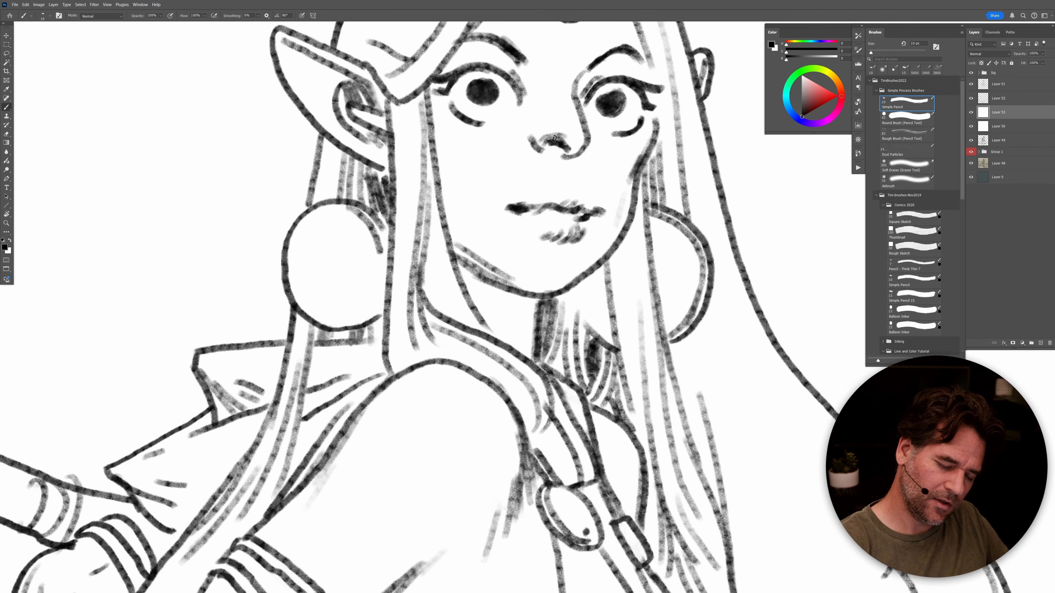
scroll(554, 138, "up", 3)
left_click_drag(654, 207, 646, 284)
left_click_drag(379, 231, 384, 254)
left_click_drag(375, 233, 376, 255)
left_click_drag(382, 233, 388, 268)
left_click_drag(361, 148, 371, 168)
mouse_move(359, 147)
left_mouse_down()
mouse_move(373, 171)
mouse_move(353, 175)
left_mouse_up()
left_click_drag(627, 369, 634, 400)
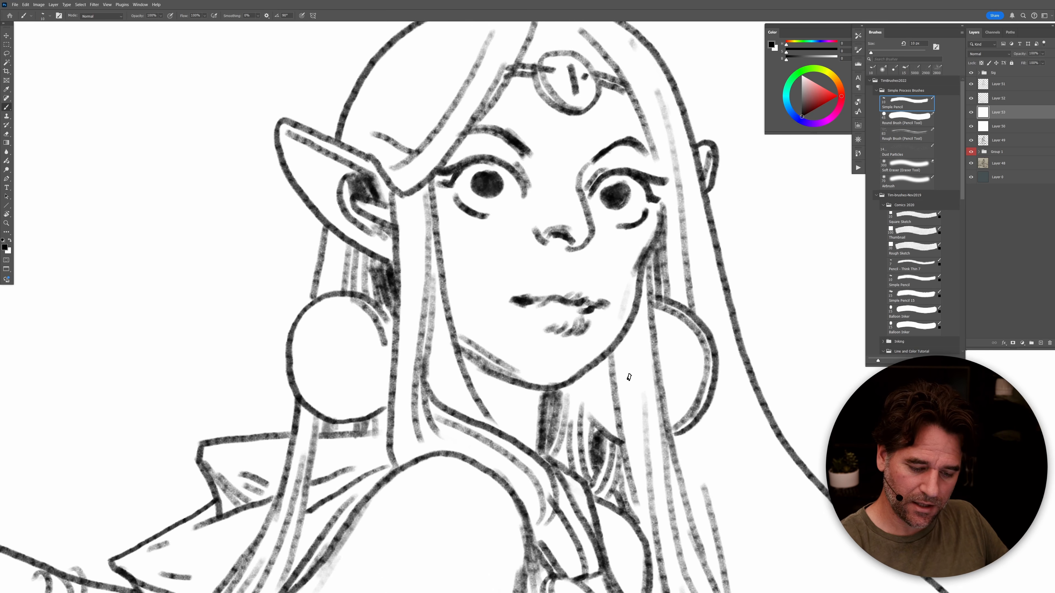
Step: Delete the white layer carrying the misplaced face shading and replace it with a fresh white-filled layer
key("b")
key("ctrl+minus")
key("ctrl+minus")
key("ctrl+minus")
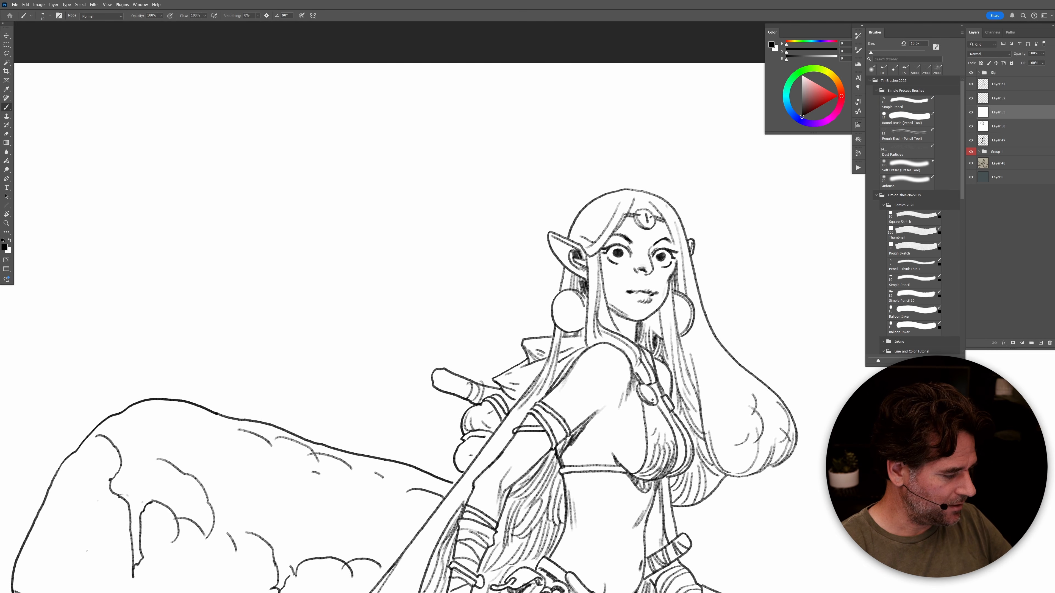
key("Delete")
key("ctrl+alt+shift+n")
key("ctrl+BackSpace")
Step: Copy the strokes around the far earring from the scenery line layer and merge them into the figure's line layer
left_click(985, 101)
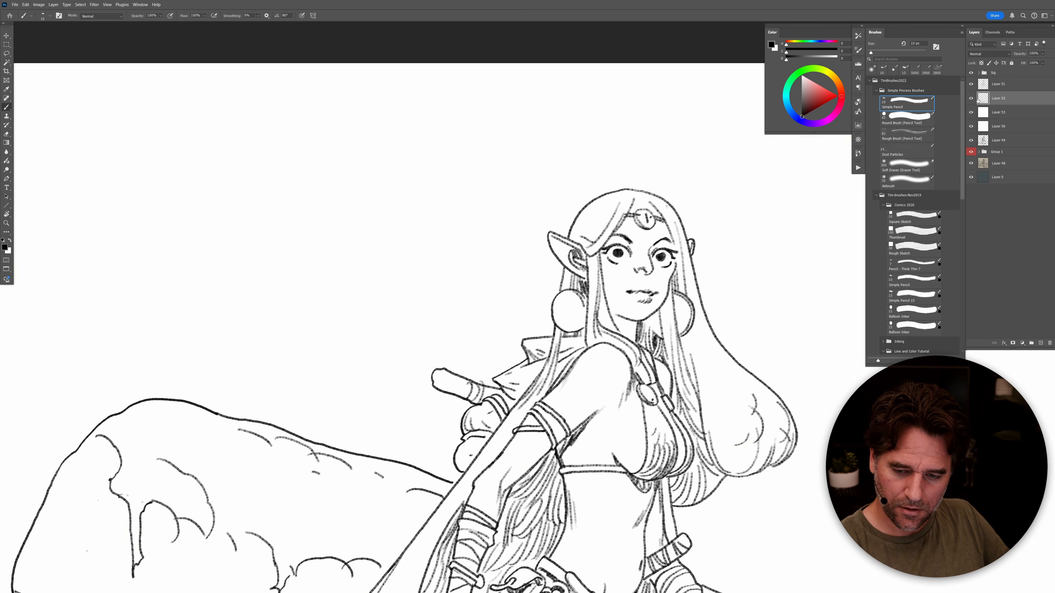
left_click(972, 99)
left_click(971, 98)
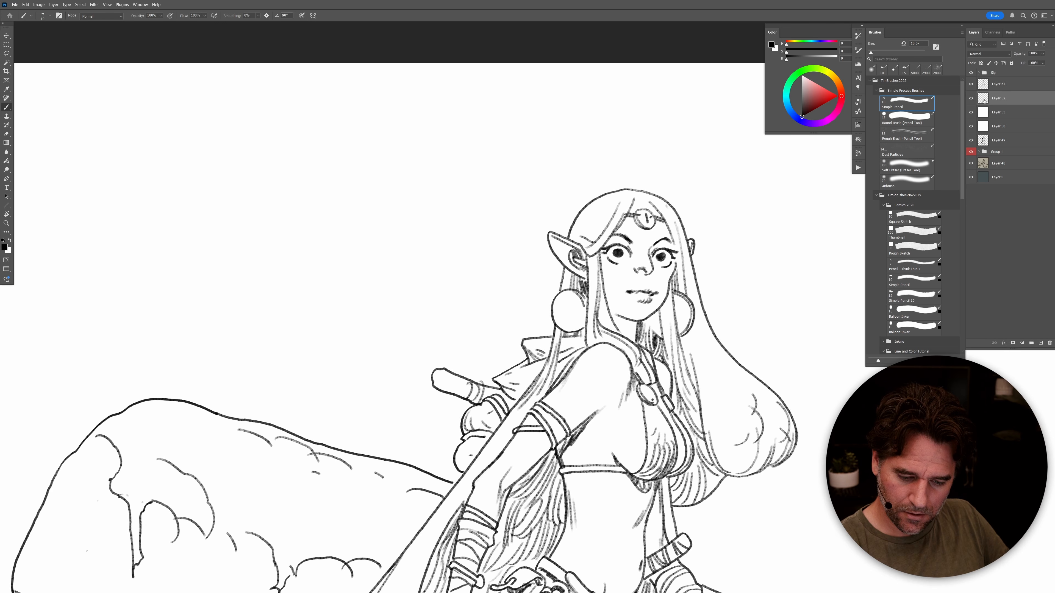
key("l")
mouse_move(681, 334)
left_mouse_down()
mouse_move(565, 249)
mouse_move(711, 313)
left_mouse_up()
key("ctrl+j")
left_click_drag(999, 100, 998, 80)
key("ctrl+e")
left_click(971, 85)
left_click(971, 84)
Step: Darken the nostril and the hollow of the near ear on the figure's line layer with the Simple Pencil brush
left_click(906, 102)
scroll(654, 276, "up", 2)
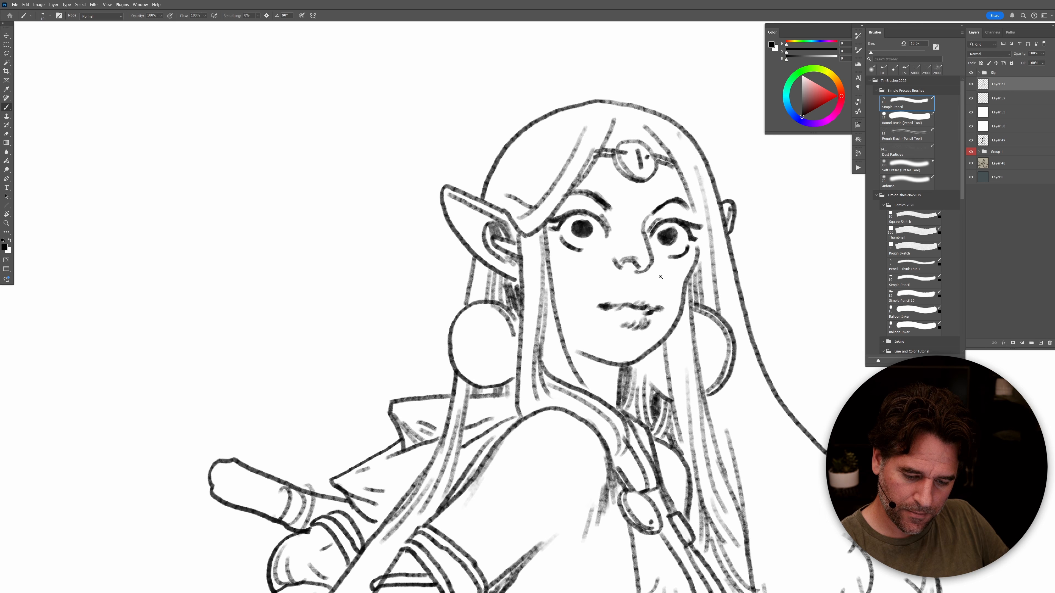
mouse_move(642, 256)
left_mouse_down()
mouse_move(619, 256)
mouse_move(624, 269)
left_mouse_up()
mouse_move(513, 227)
left_mouse_down()
mouse_move(496, 229)
mouse_move(514, 266)
left_mouse_up()
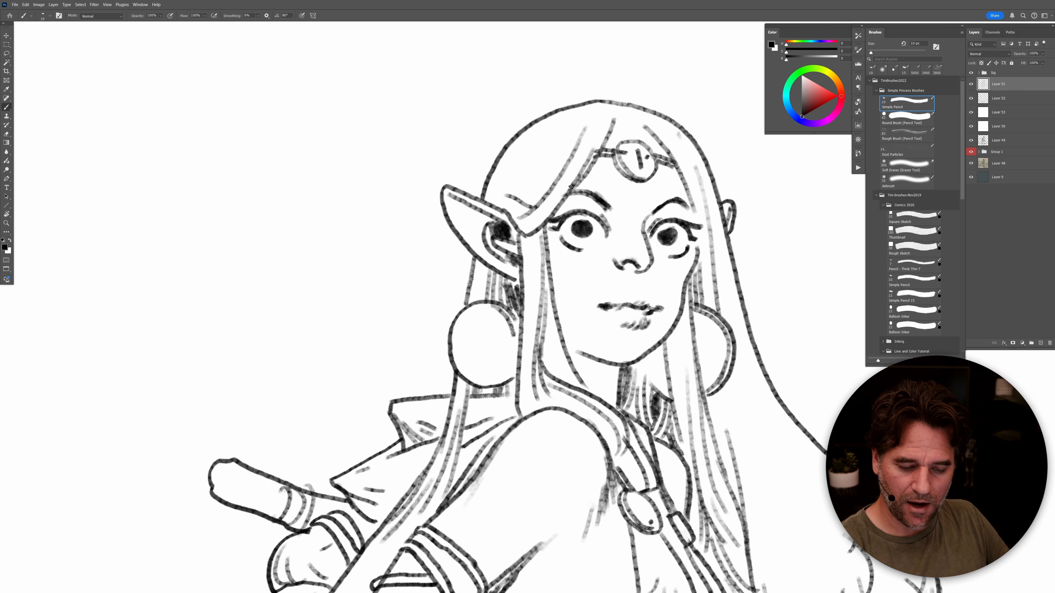
left_click_drag(575, 185, 525, 225)
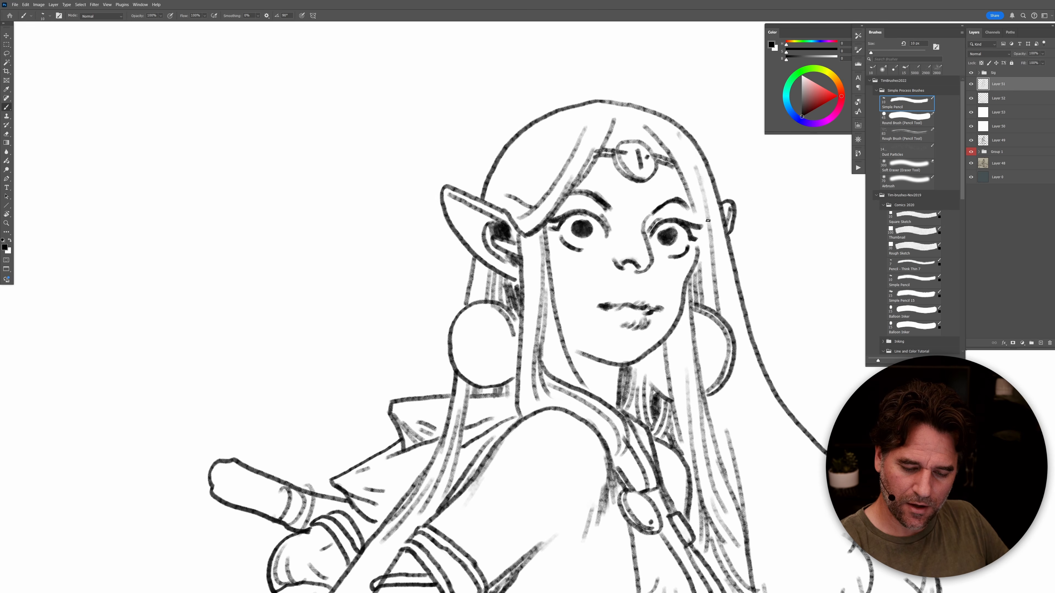
Step: Shade the hair beside the far cheek and hatch the shadow under the jaw and on the neck
mouse_move(680, 167)
left_mouse_down()
mouse_move(704, 232)
mouse_move(706, 297)
left_mouse_up()
mouse_move(694, 303)
left_mouse_down()
mouse_move(695, 273)
mouse_move(690, 303)
left_mouse_up()
mouse_move(648, 377)
left_mouse_down()
mouse_move(660, 392)
mouse_move(633, 375)
mouse_move(630, 396)
left_mouse_up()
left_click_drag(628, 366, 621, 403)
left_click_drag(571, 342, 629, 369)
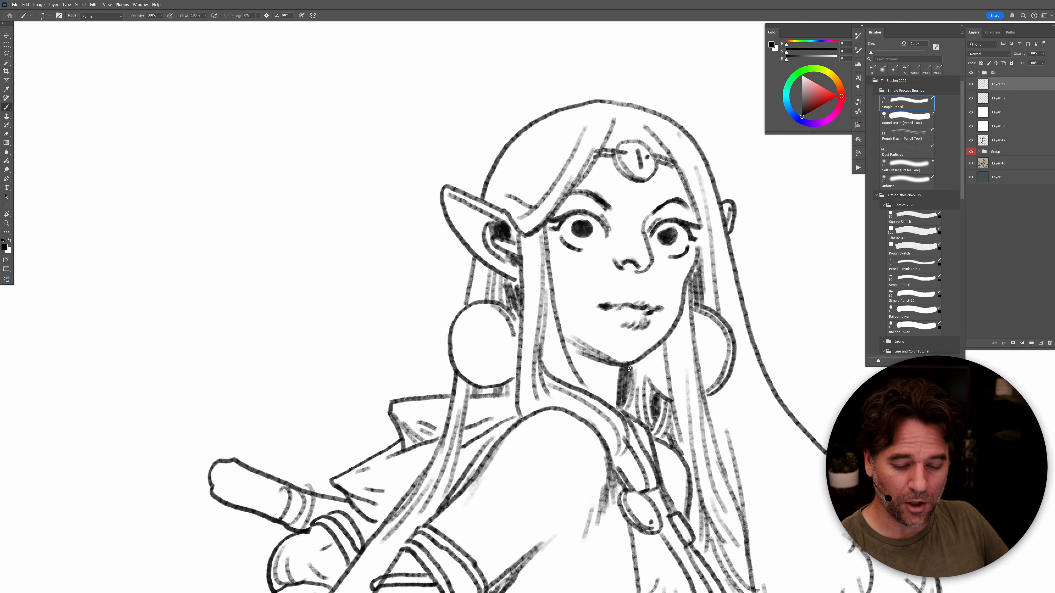
left_click_drag(570, 345, 622, 405)
left_click_drag(597, 361, 617, 390)
Step: Add a few short strokes above the mouth to suggest the upper lip
left_click(688, 435, "alt")
left_click(691, 436, "alt")
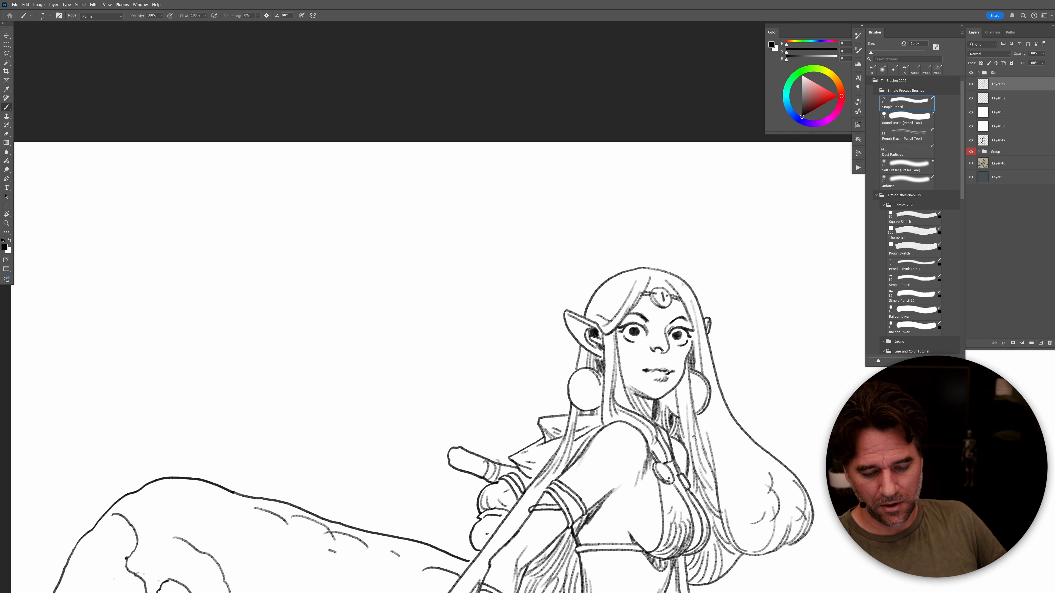
left_click(695, 436, "alt")
left_click_drag(737, 426, 741, 307)
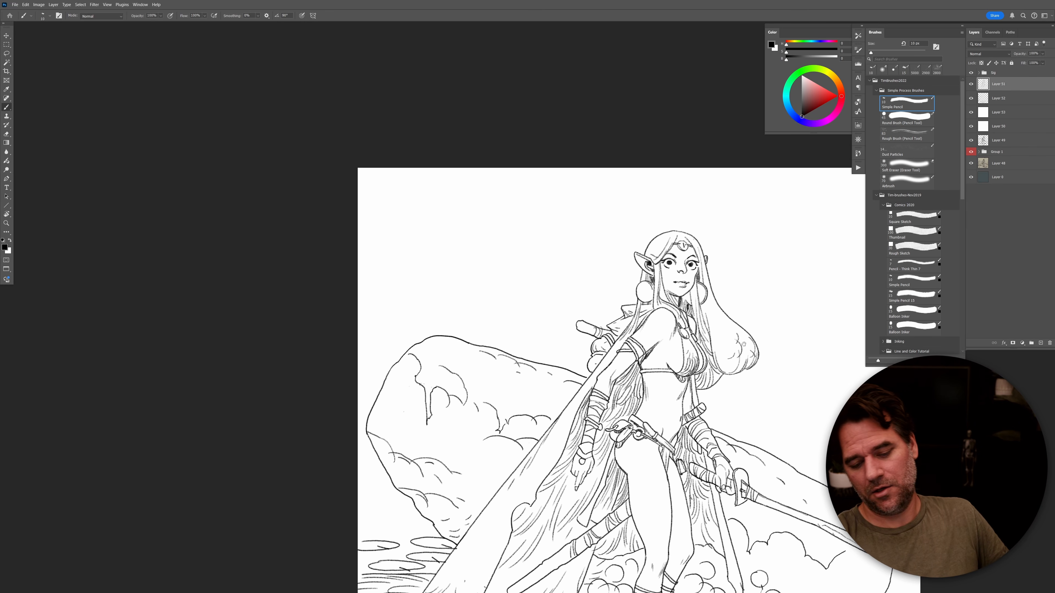
left_click(701, 354, "ctrl")
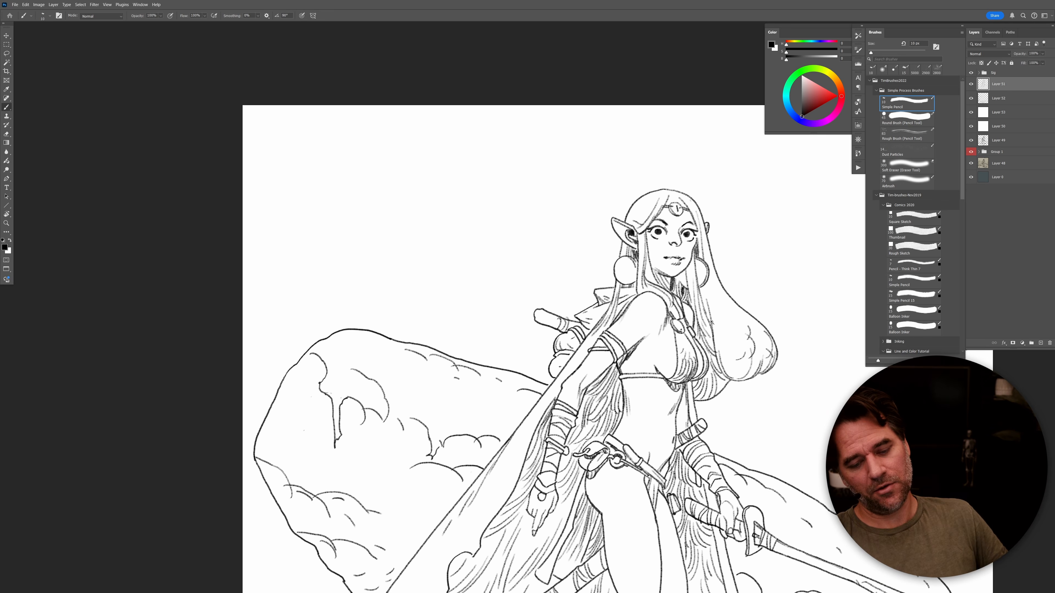
left_click(710, 322, "ctrl")
left_click(677, 227, "ctrl")
left_click(675, 221, "ctrl")
mouse_move(663, 239)
left_mouse_down()
mouse_move(666, 227)
mouse_move(613, 228)
left_mouse_up()
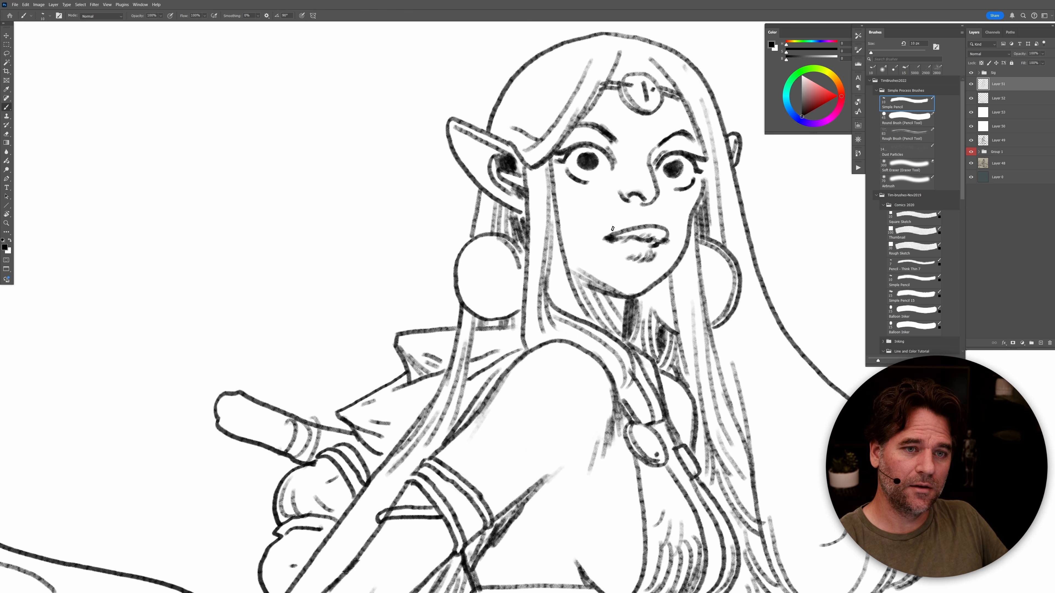
key("ctrl+z")
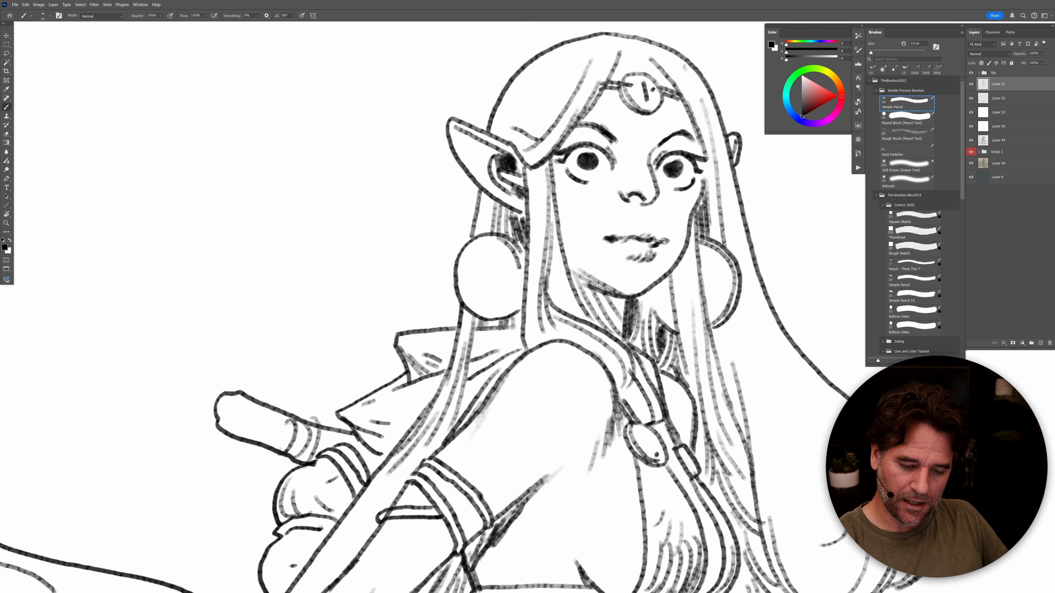
left_click_drag(644, 224, 656, 222)
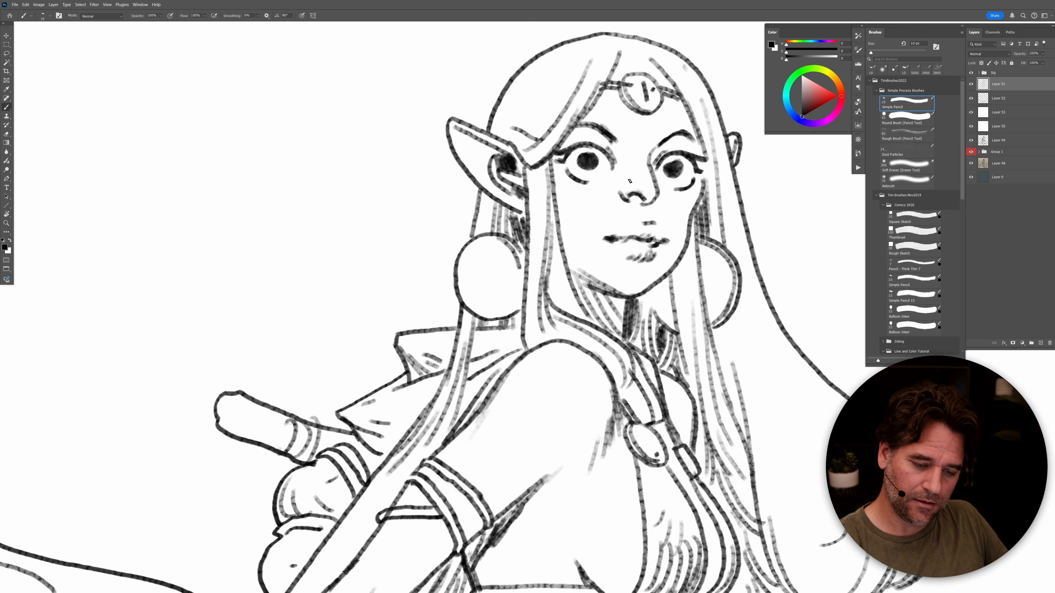
Step: Touch up the upper lash lines and rework the creases under both eyes into short broken marks
mouse_move(567, 169)
left_mouse_down()
mouse_move(588, 183)
mouse_move(611, 164)
mouse_move(708, 158)
left_mouse_up()
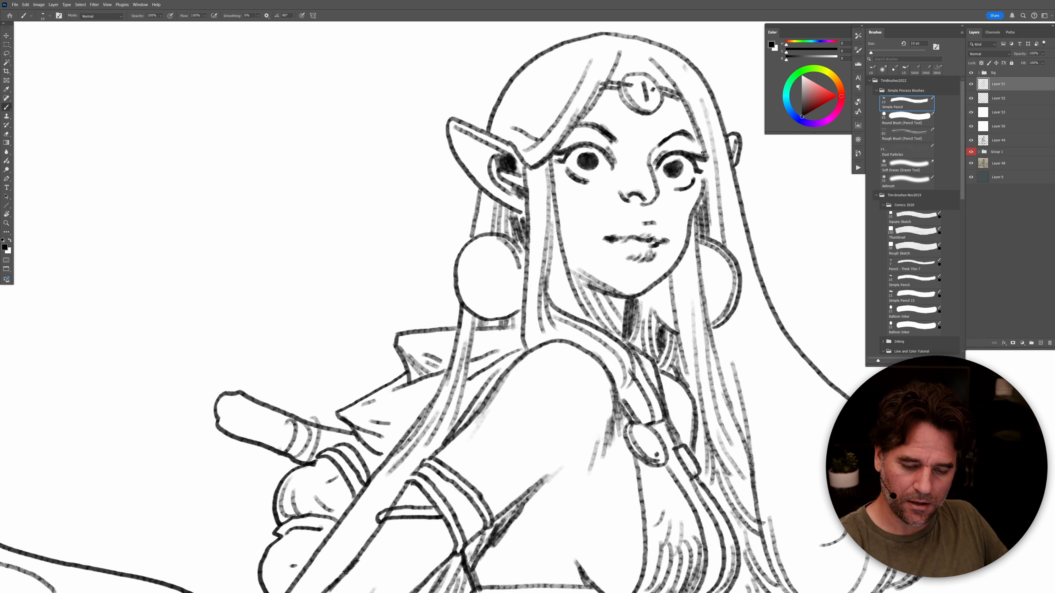
left_click_drag(596, 146, 557, 152)
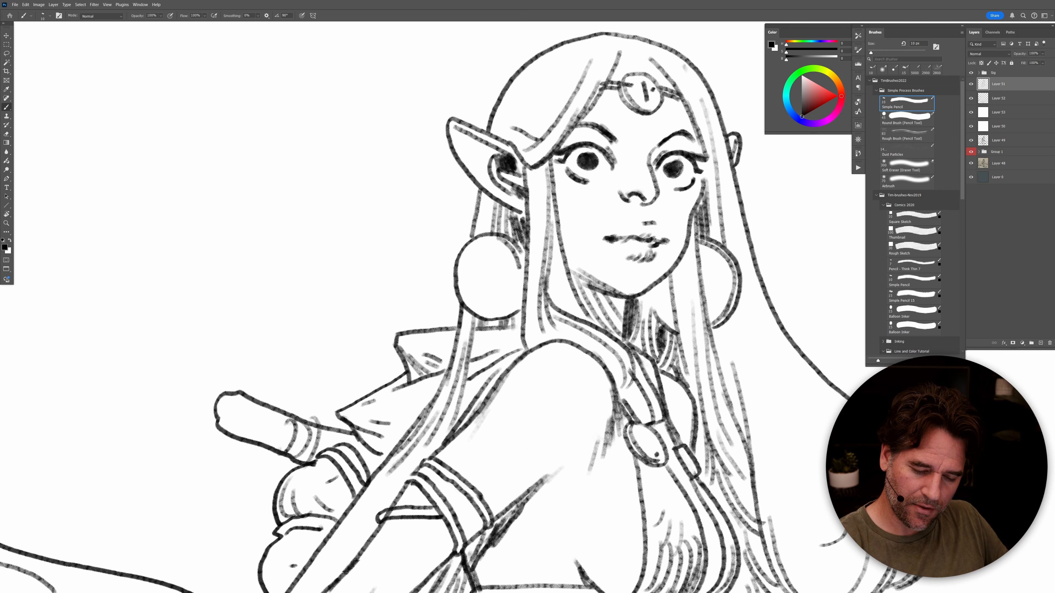
mouse_move(663, 160)
left_mouse_down()
mouse_move(678, 150)
mouse_move(701, 169)
left_mouse_up()
left_click_drag(641, 197, 632, 194)
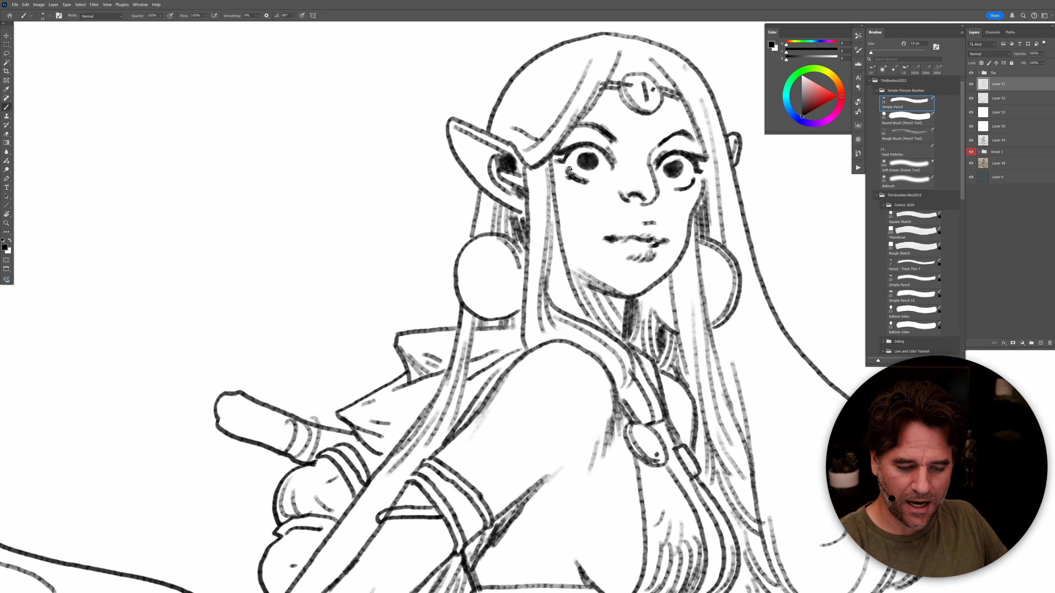
left_click_drag(580, 144, 569, 147)
left_click_drag(701, 156, 693, 153)
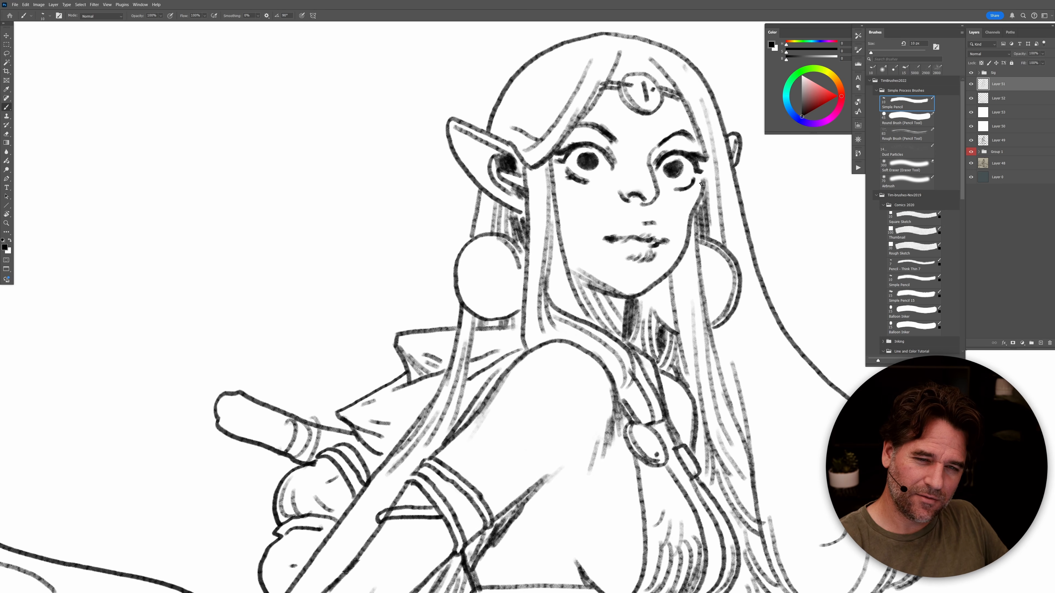
left_click_drag(677, 165, 694, 188)
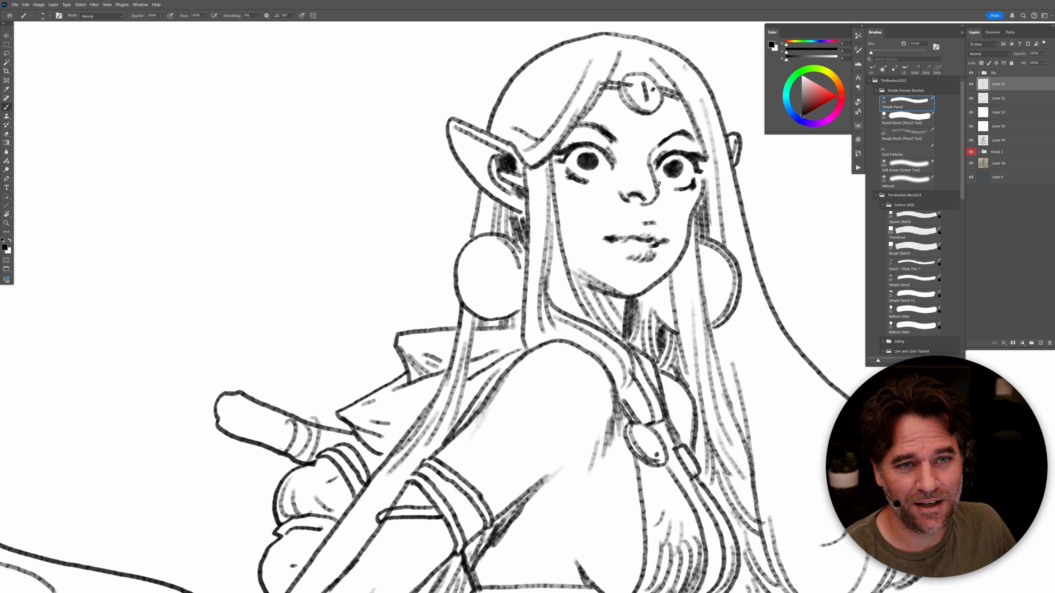
Step: Touch up the nose base and mouth line, and refine the line beside the near eye's inner corner
left_click_drag(653, 200, 639, 205)
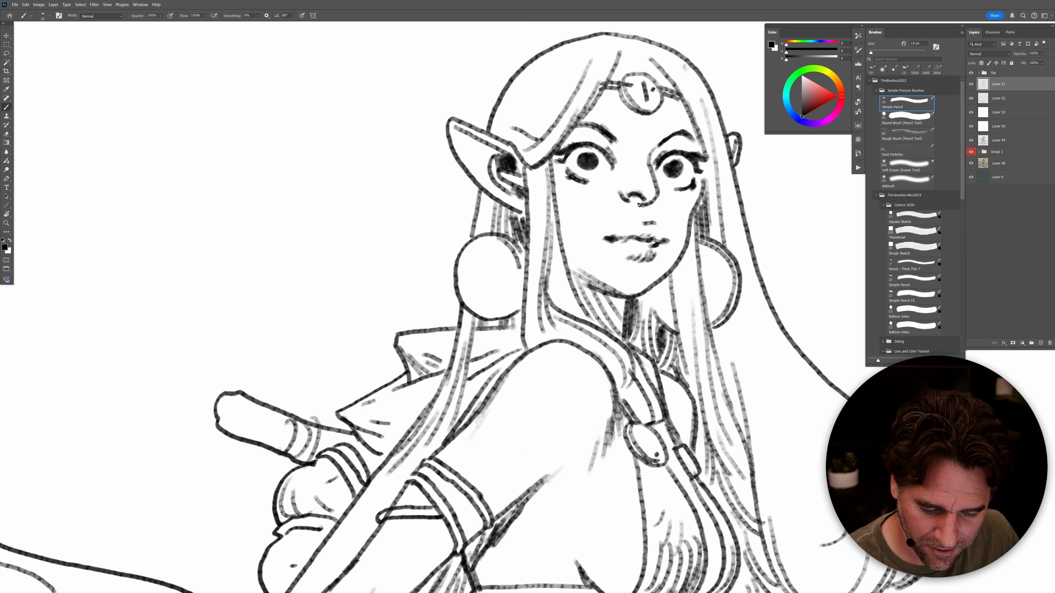
mouse_move(691, 237)
left_mouse_down()
mouse_move(573, 242)
mouse_move(691, 225)
mouse_move(639, 242)
left_mouse_up()
left_click(717, 247, "alt")
left_click(733, 250, "alt")
left_click(735, 250, "alt")
left_click(738, 250, "alt")
left_click(740, 251, "alt")
left_click(742, 252)
left_click(731, 251)
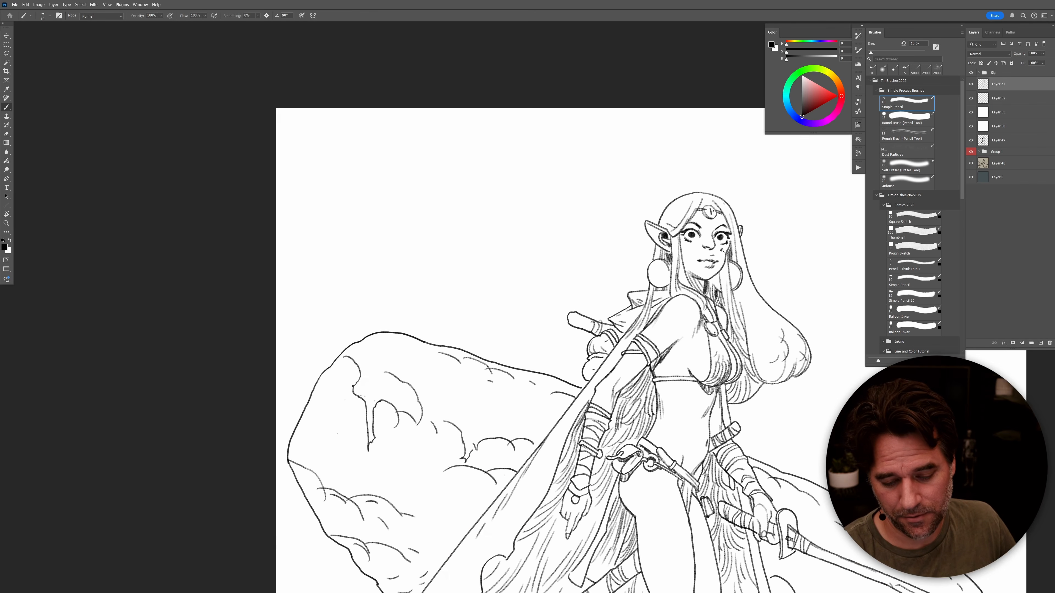
left_click(718, 250)
left_click(718, 251)
left_click(715, 233)
left_click_drag(671, 210, 656, 231)
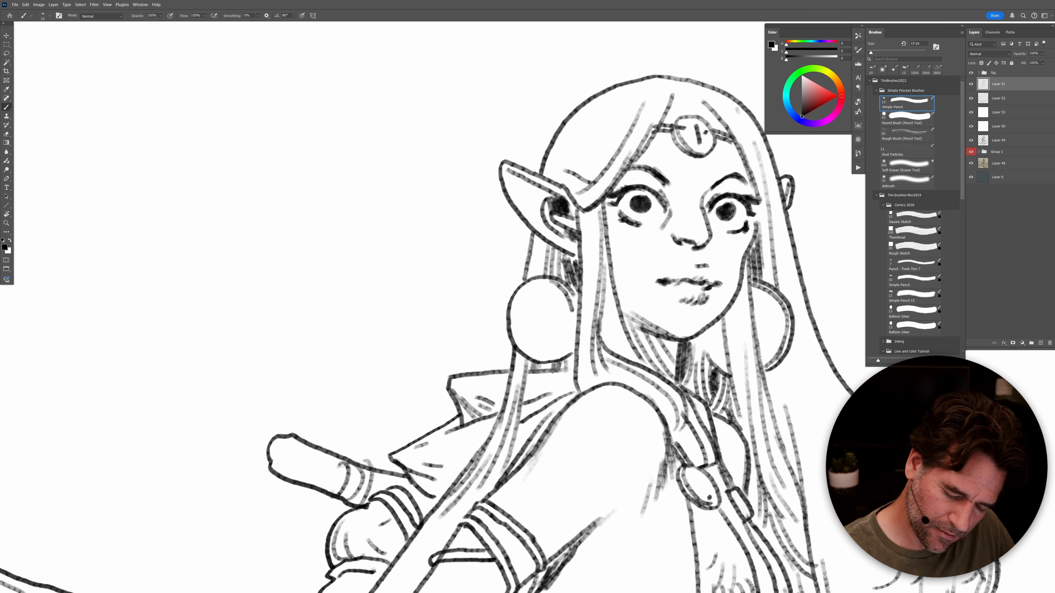
Step: Try a more open mouth with a changed lip line on the elf's face and compare it with the original
left_click(729, 265, "alt")
left_click(735, 266, "alt")
left_click(747, 270, "alt")
left_click(761, 274, "alt")
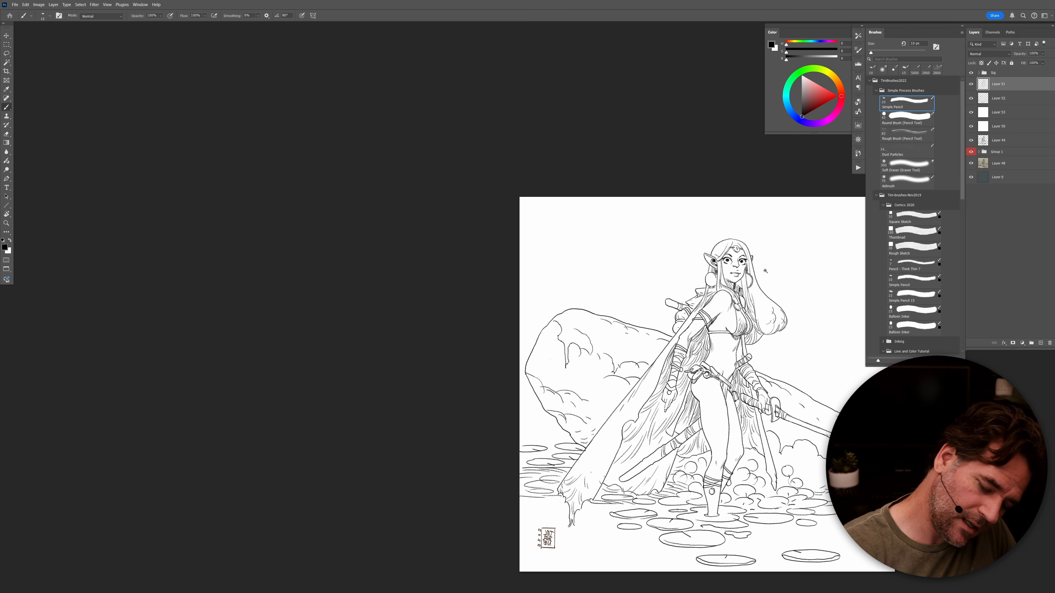
left_click(746, 273)
left_click(740, 274)
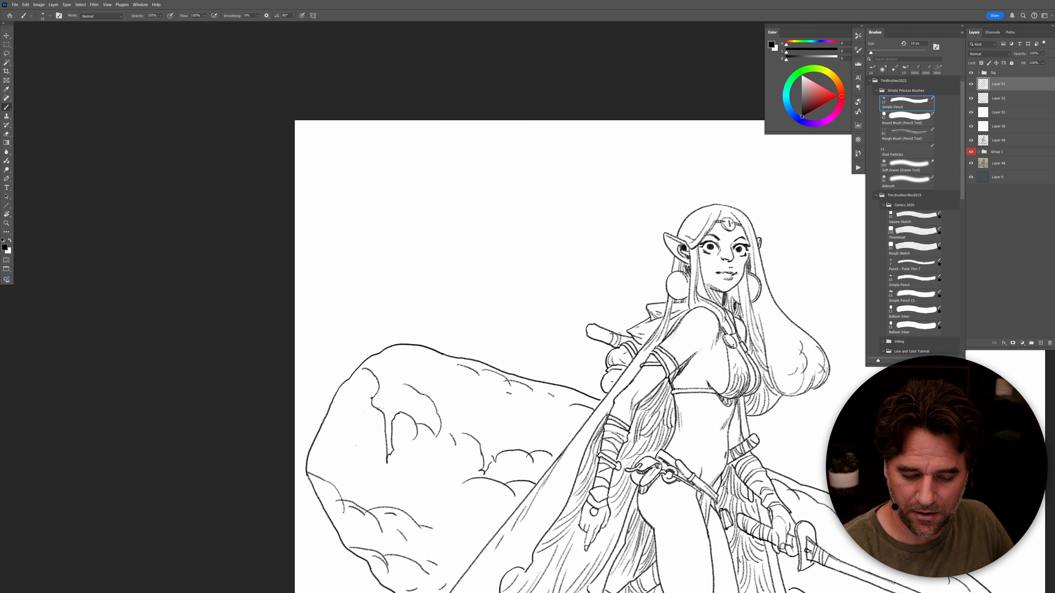
left_click_drag(735, 269, 715, 273)
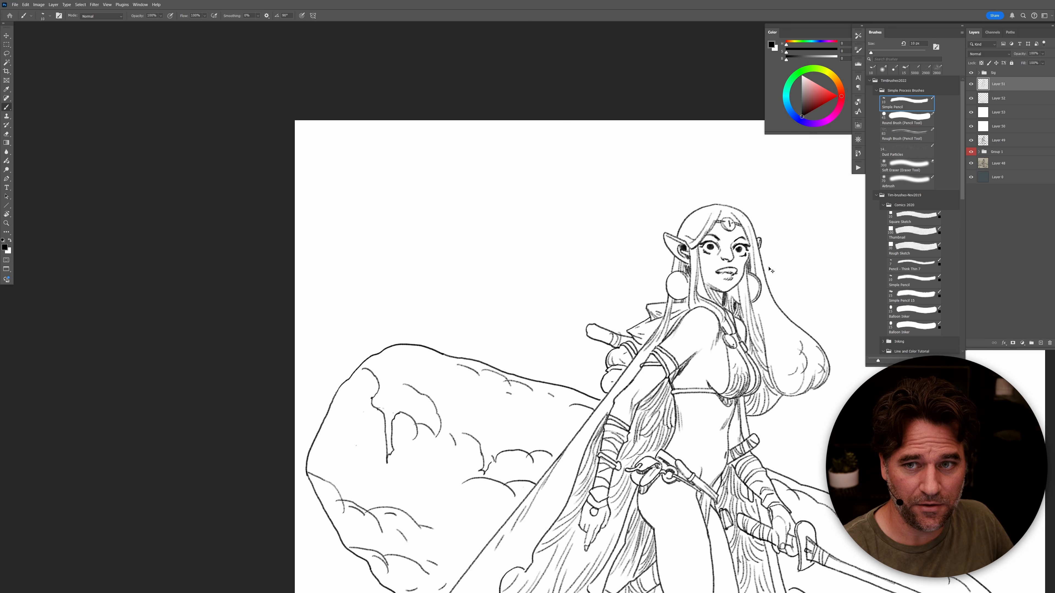
key("ctrl+z")
key("ctrl+shift+z")
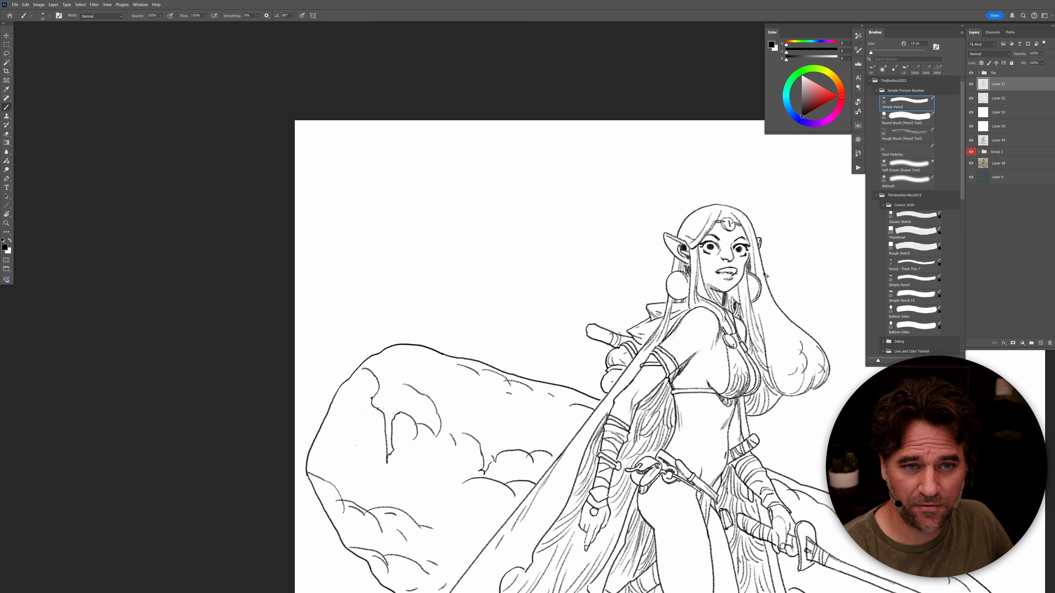
key("ctrl+z")
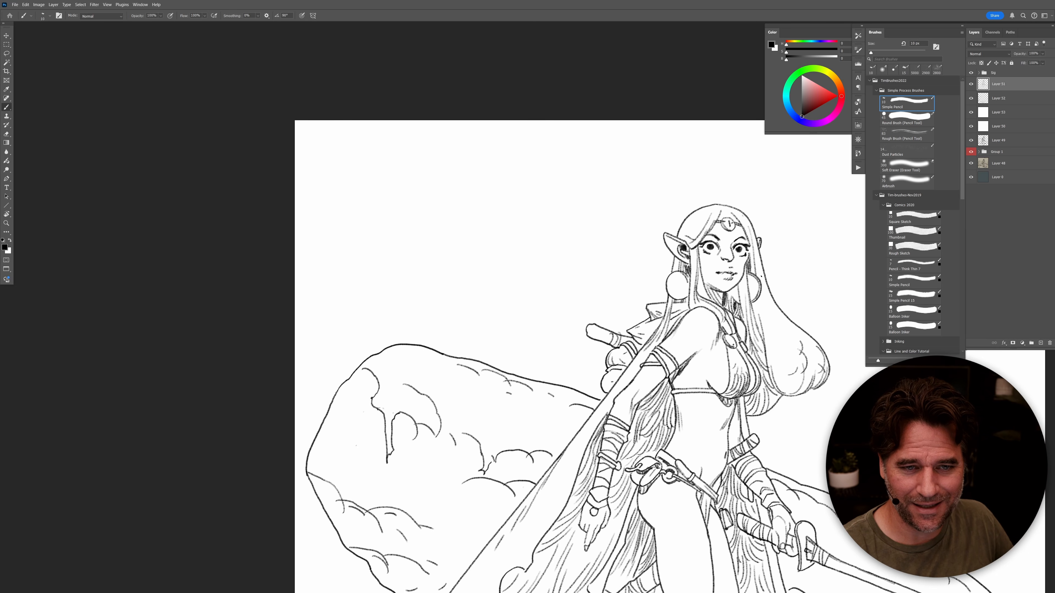
Step: Hide the rock-and-water line layer and the signature group, leaving the figure's line layer active
scroll(750, 286, "down", 4)
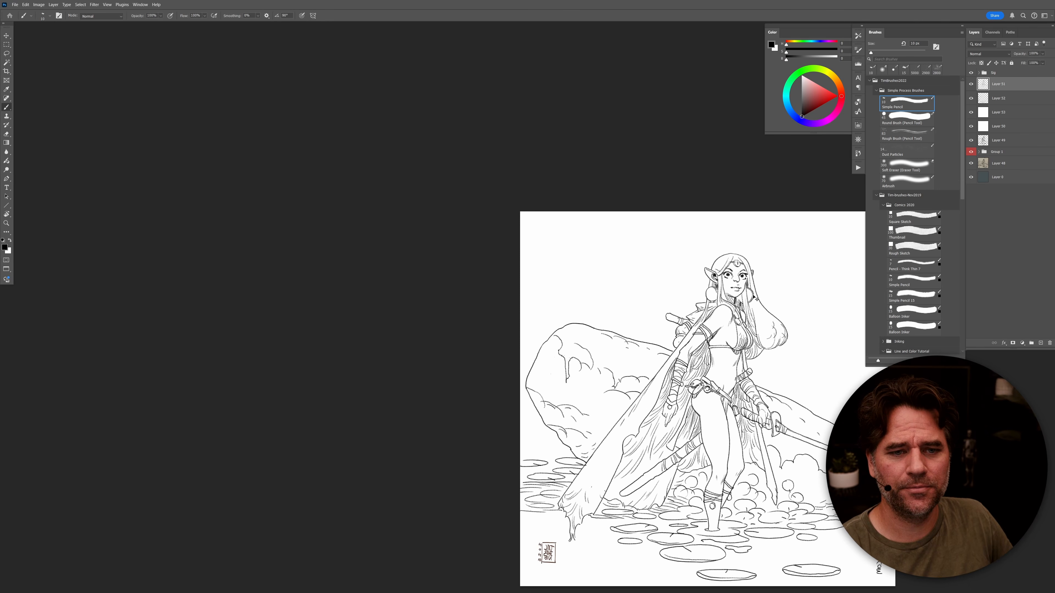
scroll(741, 367, "up", 2)
mouse_move(771, 363)
left_mouse_down()
mouse_move(679, 347)
mouse_move(594, 287)
mouse_move(585, 267)
left_mouse_up()
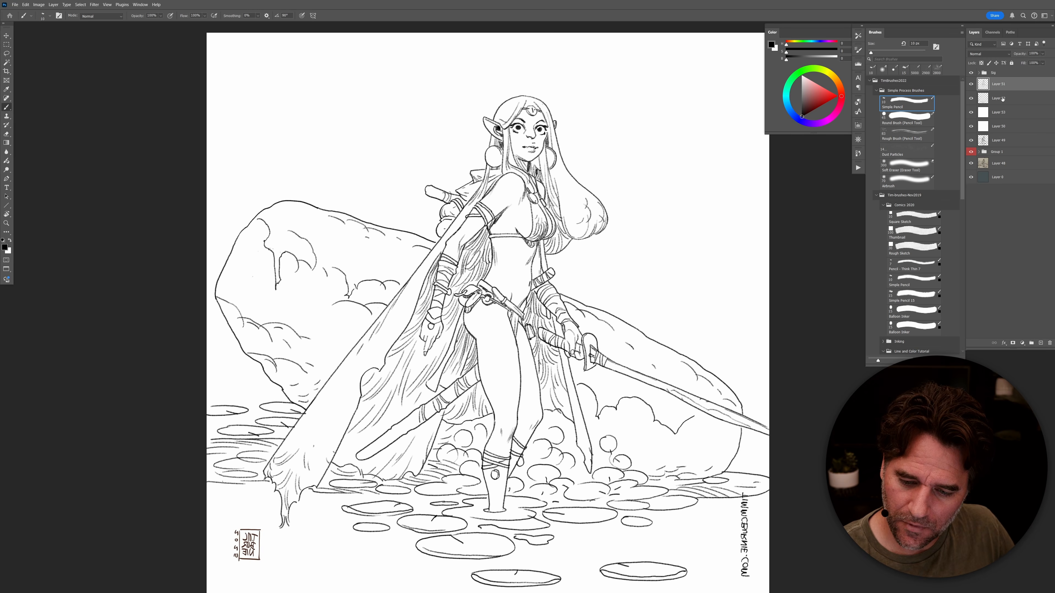
left_click(999, 101)
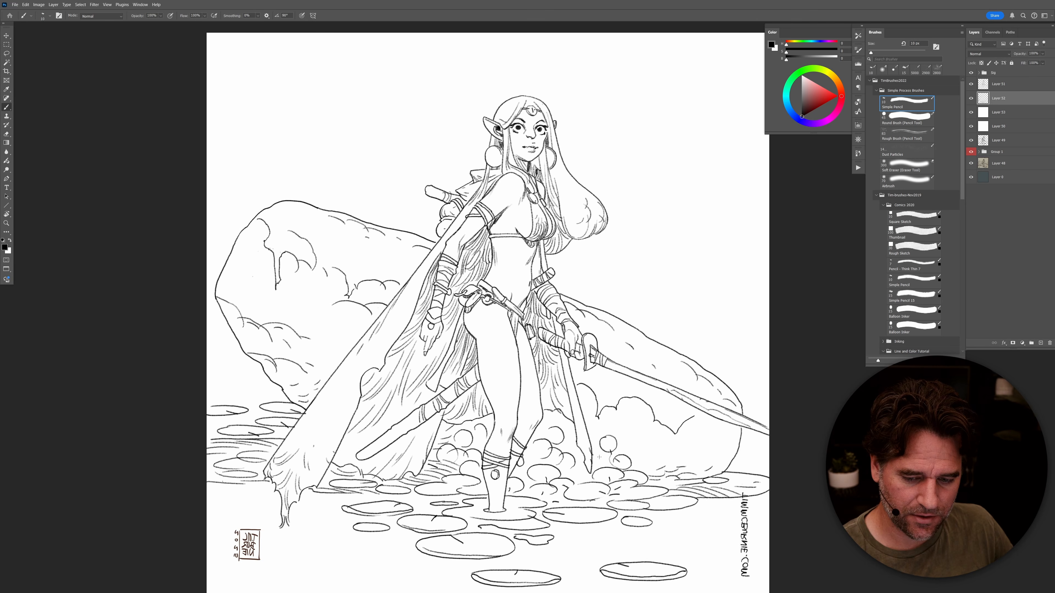
left_click(998, 85)
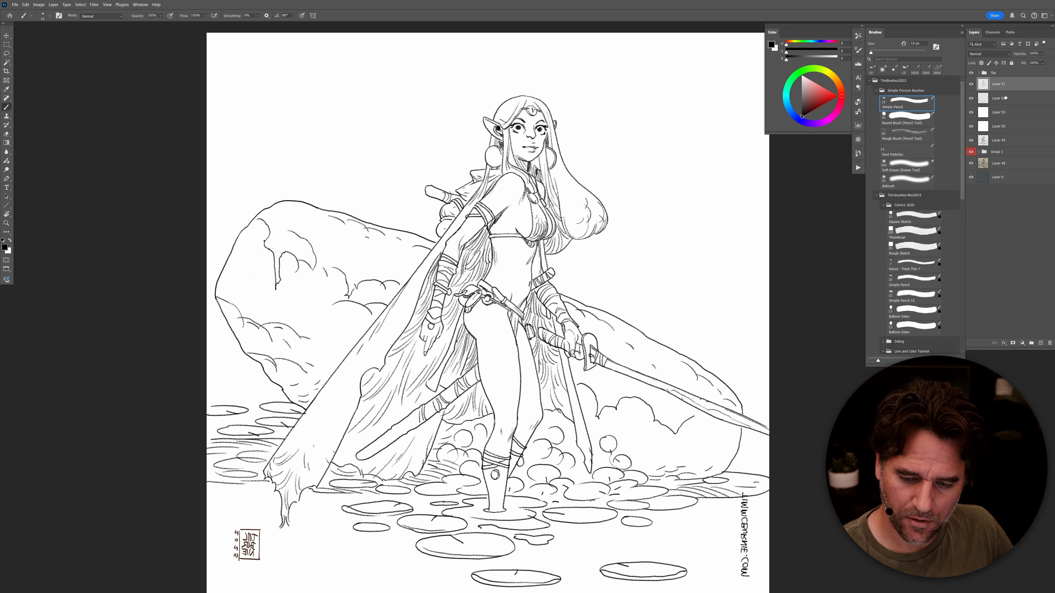
left_click(971, 98)
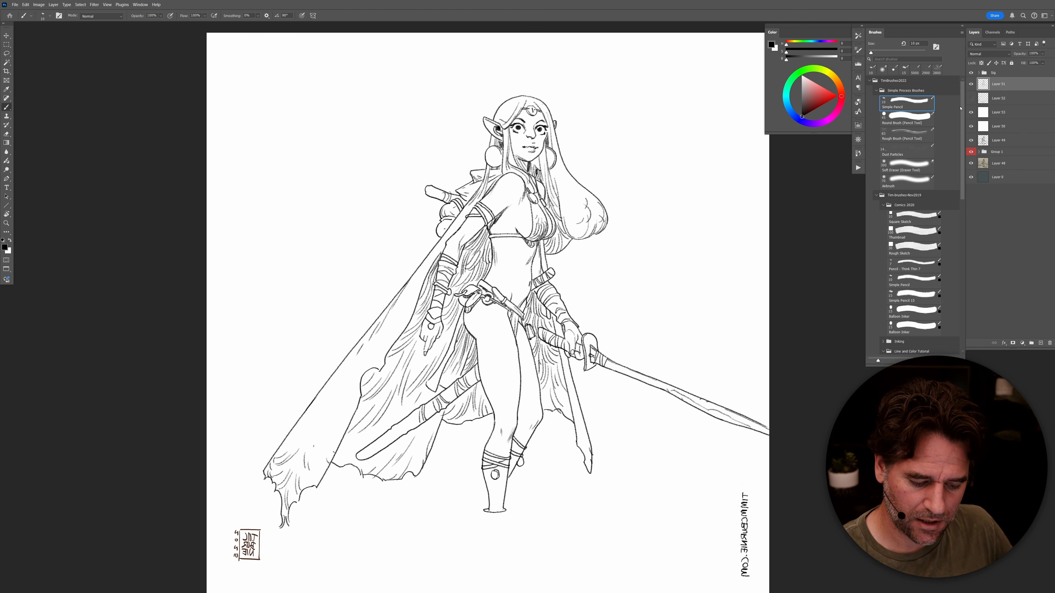
left_click(971, 73)
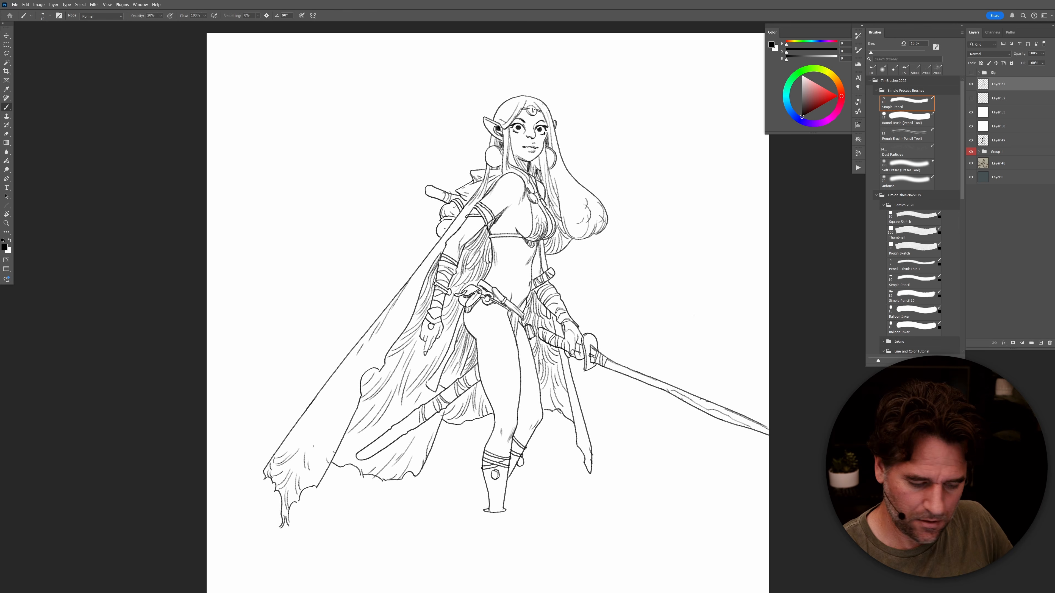
Step: Select the empty area around the figure with the Magic Wand and switch to Quick Mask
key("w")
left_click(694, 323)
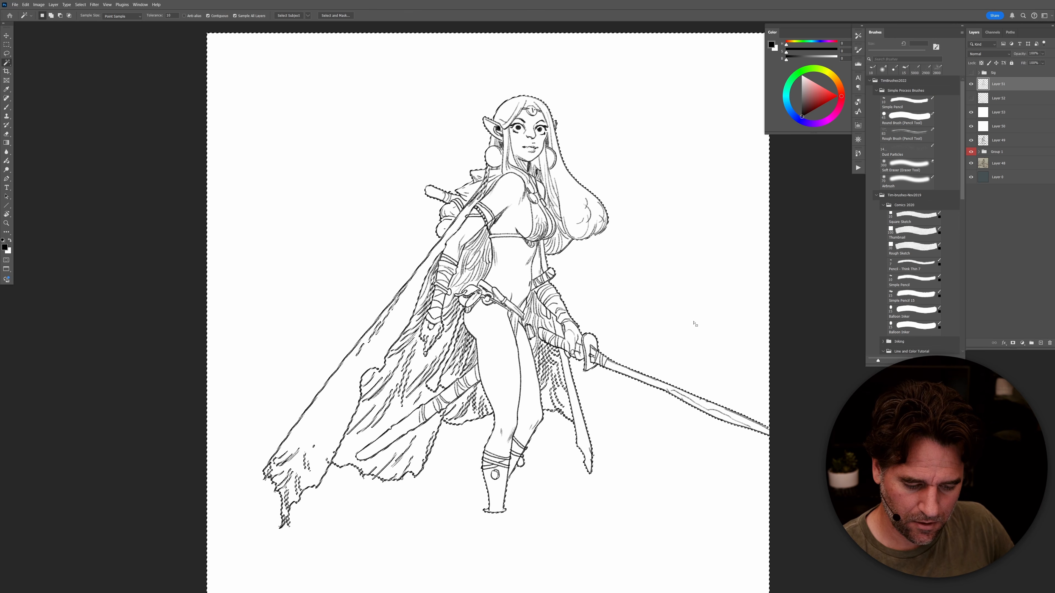
key("q")
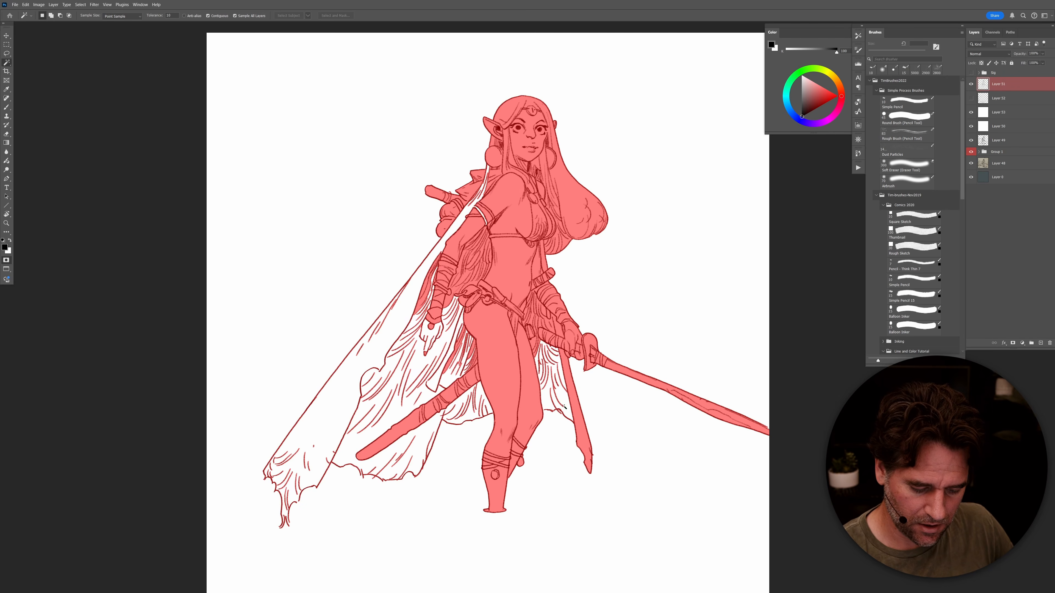
Step: Fill the cape section between the rear leg and the hanging scabbard in the mask at 100% opacity
scroll(568, 407, "up", 2)
key("b")
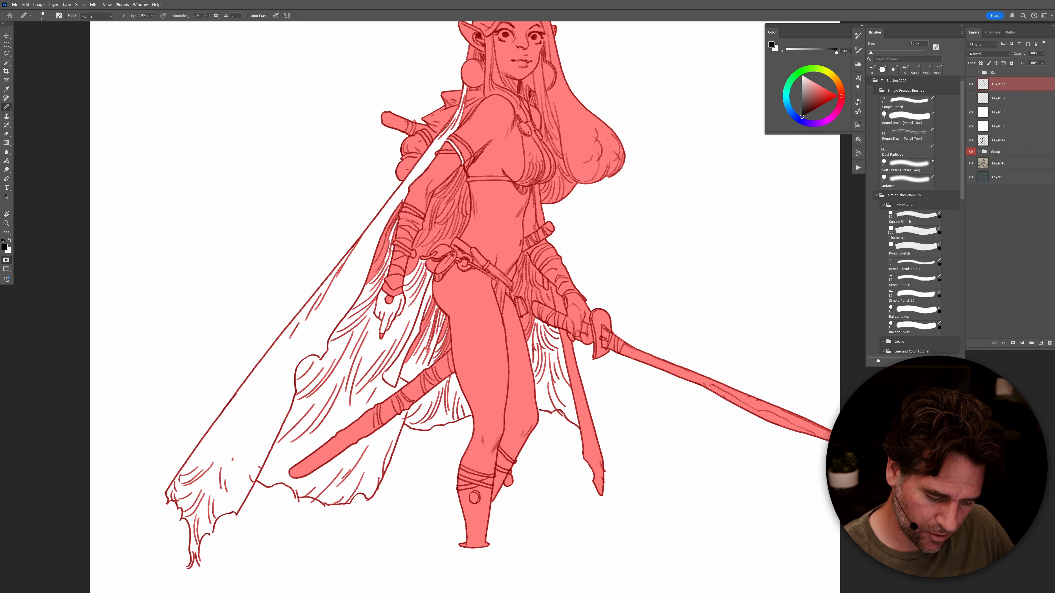
key("g")
key("shift+g")
left_click(549, 401)
key("0")
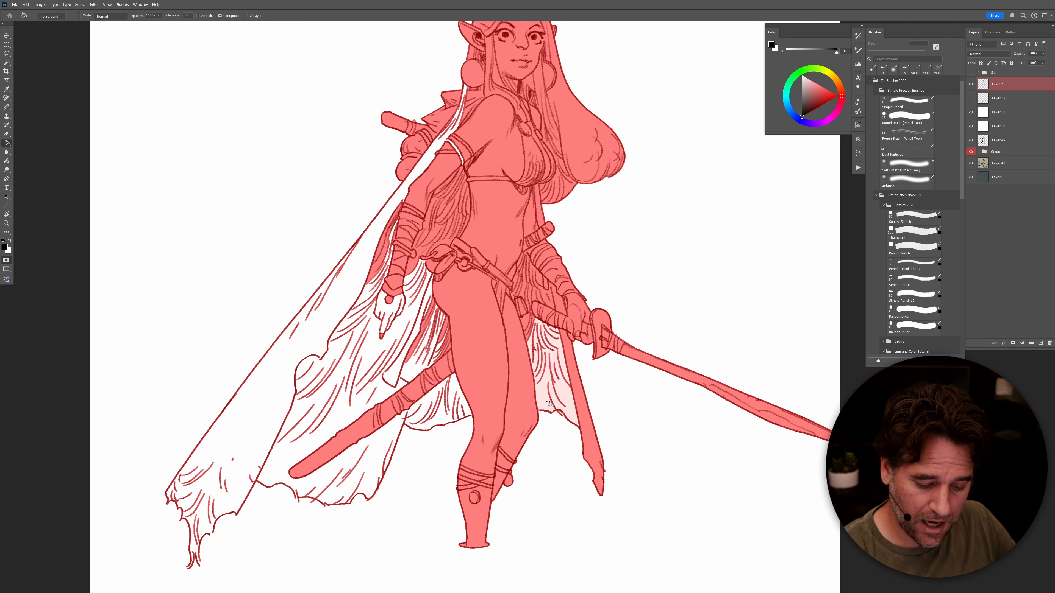
left_click(545, 402)
key("b")
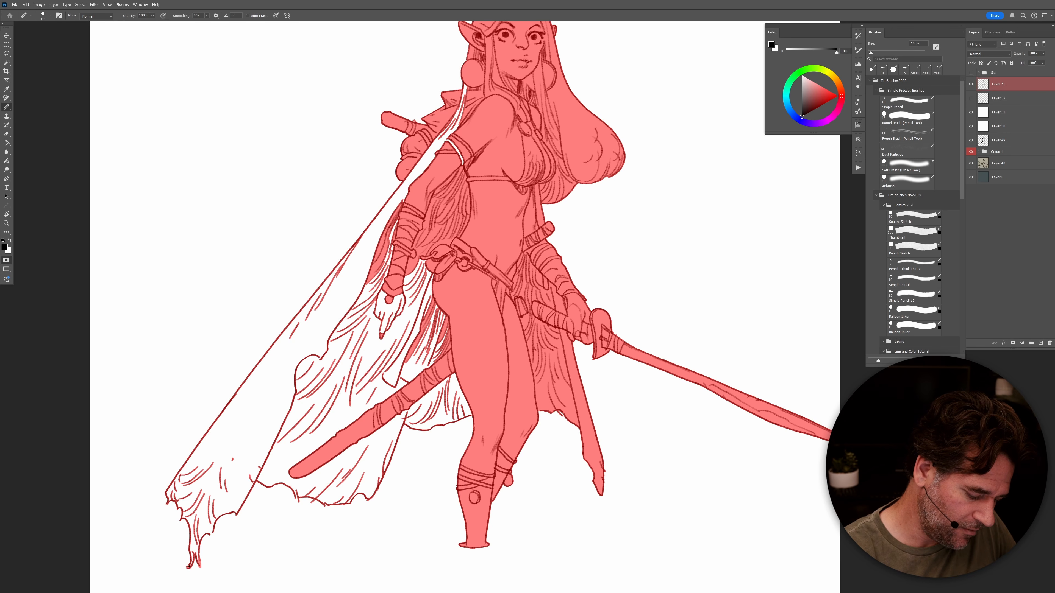
Step: Try to fill the remaining unmasked cape areas in the Quick Mask
key("shift+g")
left_click_drag(355, 277, 355, 273)
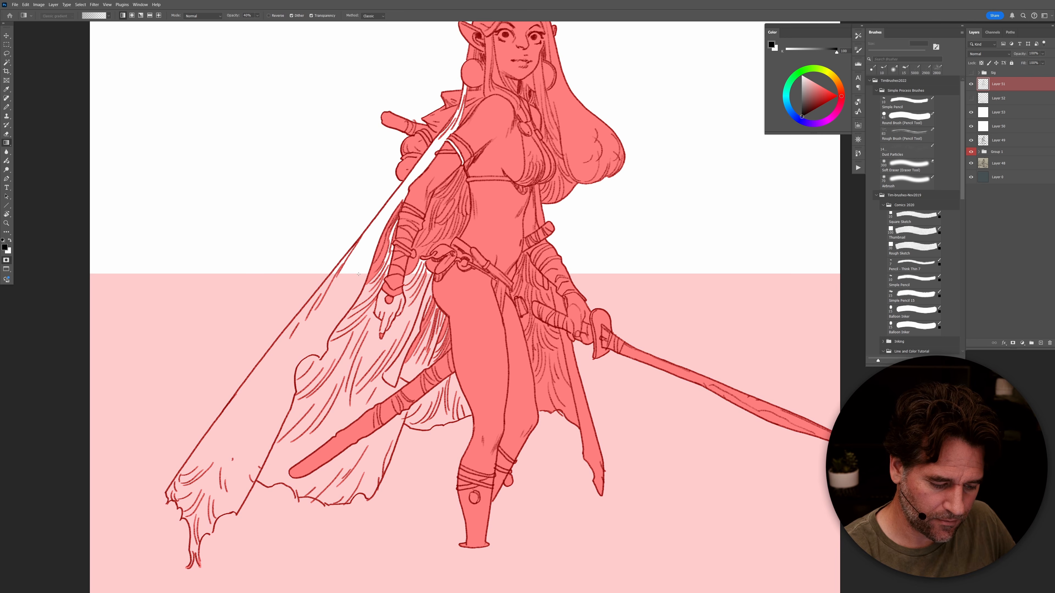
key("ctrl+z")
key("shift+g")
left_click(357, 283)
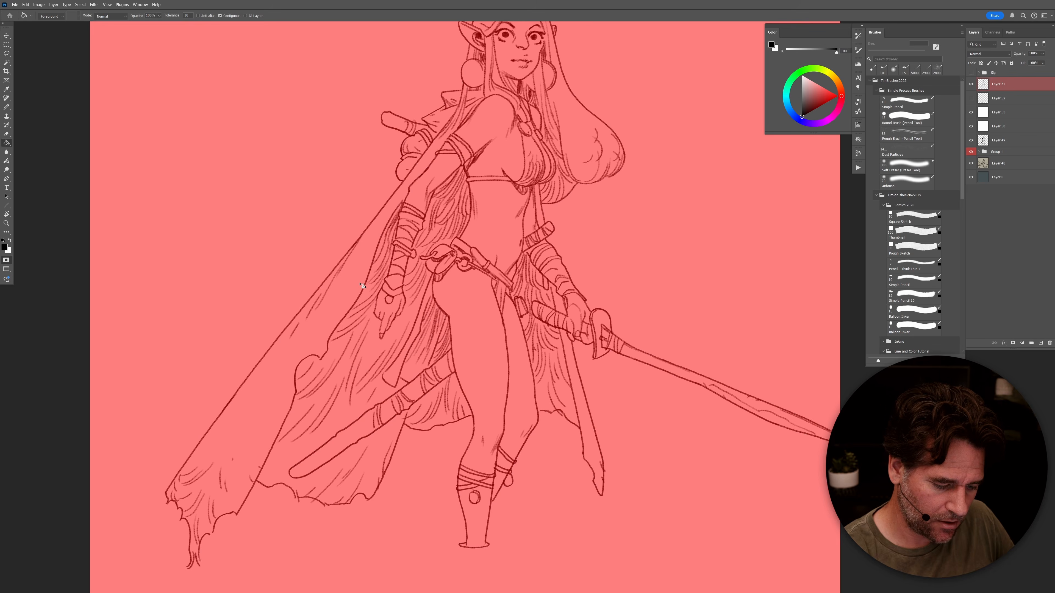
key("ctrl+z")
key("b")
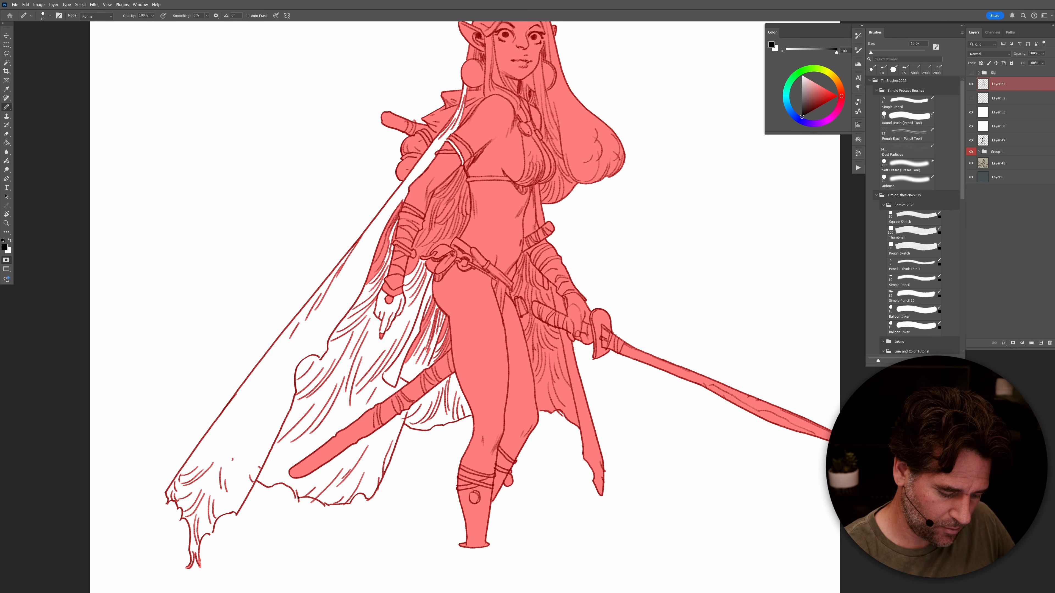
key("g")
left_click(309, 488)
key("ctrl+z")
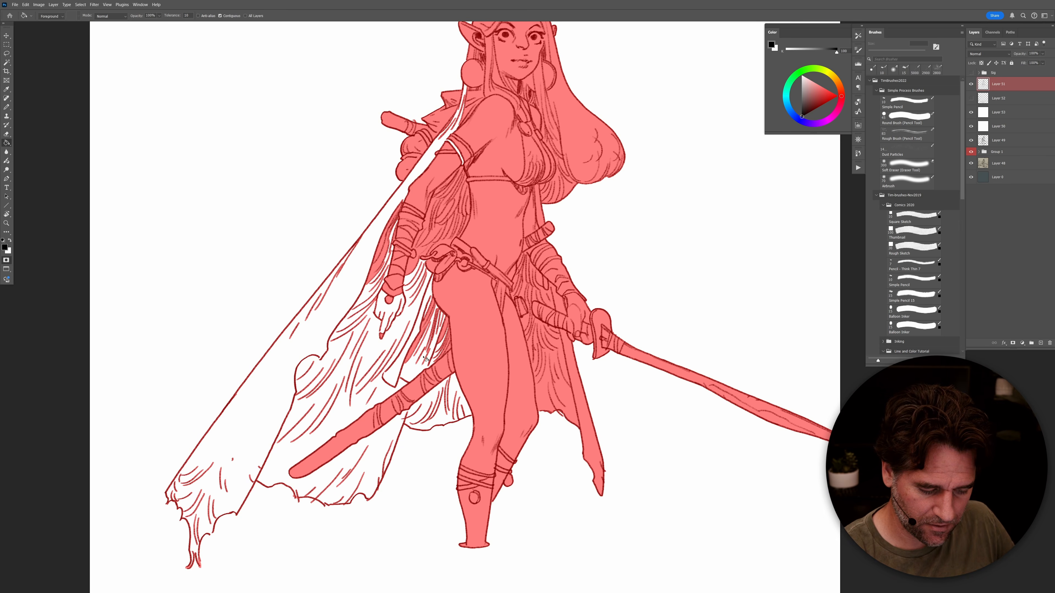
Step: Close the gaps in the cape outline, fill the cape in the mask and turn the figure into a solid silhouette
key("b")
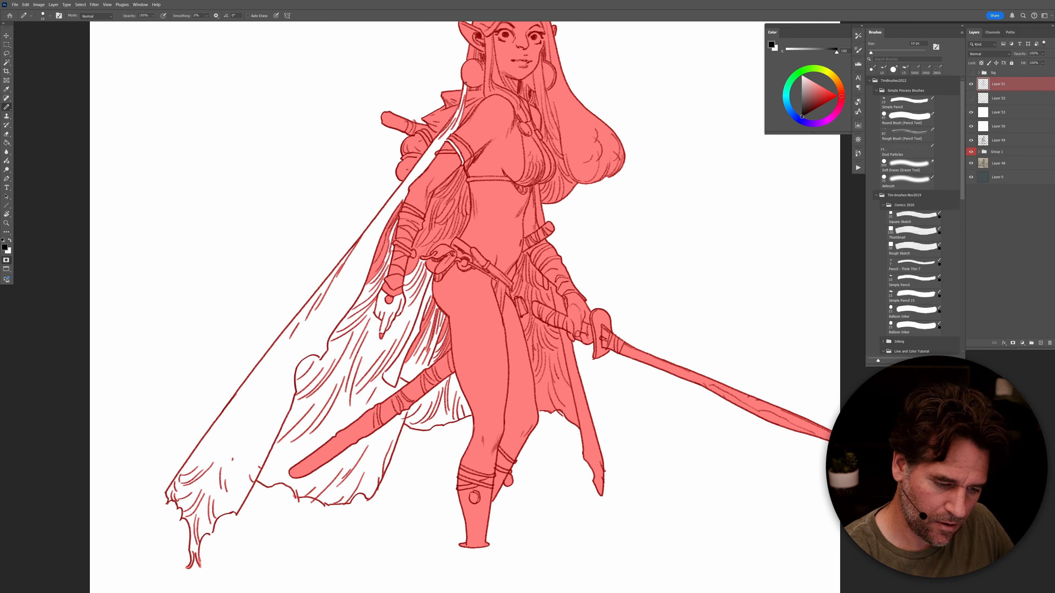
key("g")
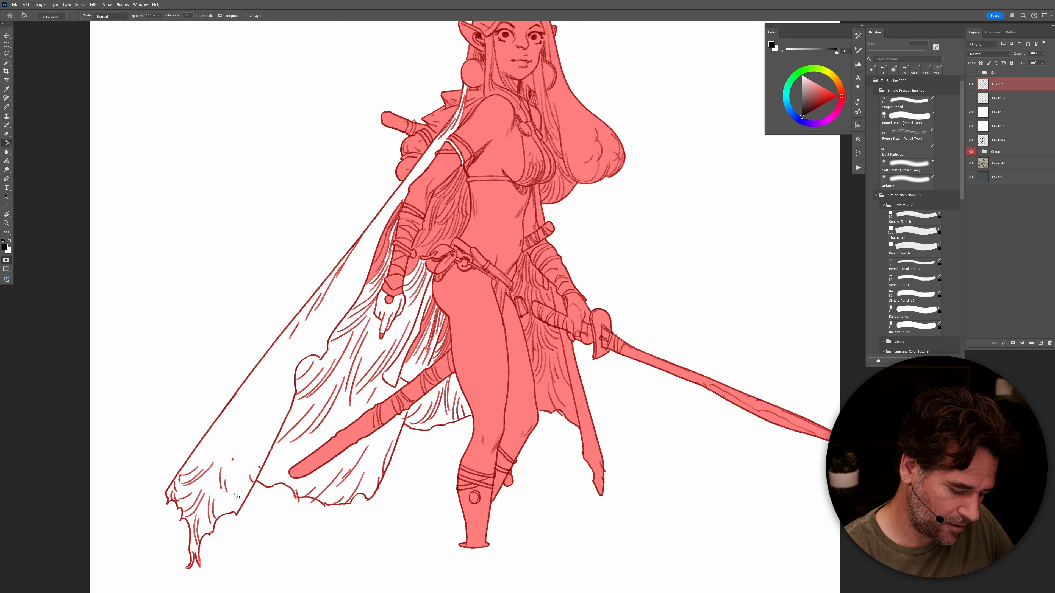
left_click(275, 470)
key("b")
mouse_move(654, 347)
left_mouse_down()
mouse_move(648, 389)
mouse_move(641, 348)
mouse_move(643, 378)
left_mouse_up()
left_click(641, 347, "alt")
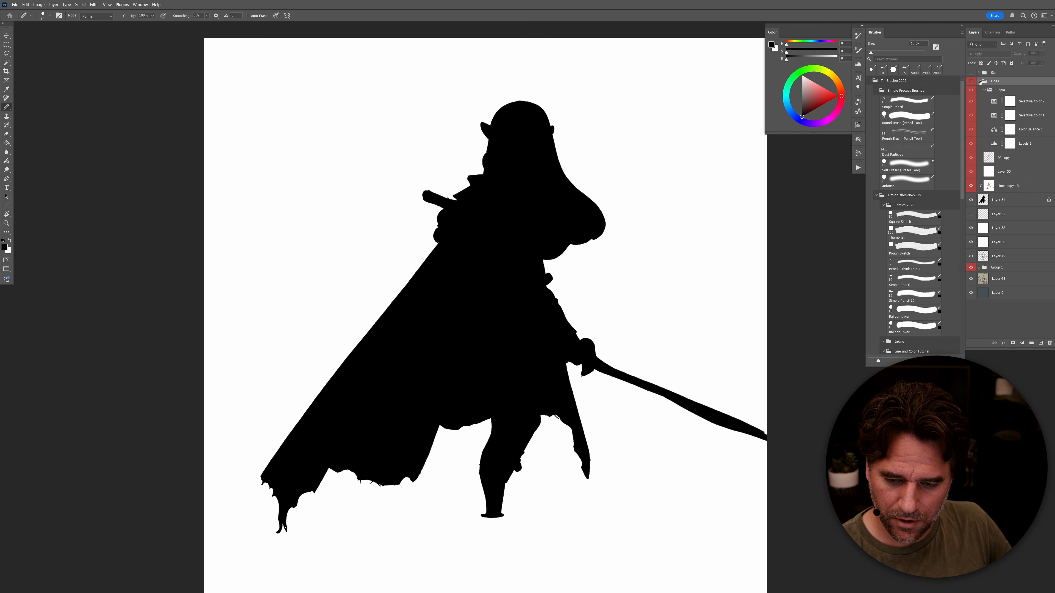
Step: Collapse the Lines group and fill the figure's silhouette layer with mid grey
left_click(979, 81)
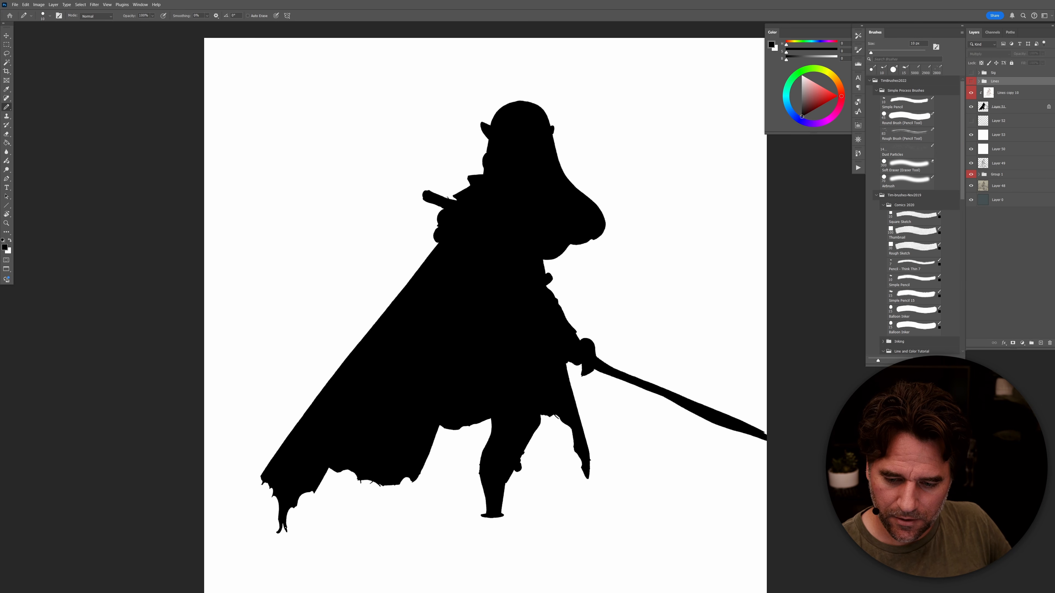
left_click(1002, 108)
left_click(810, 59)
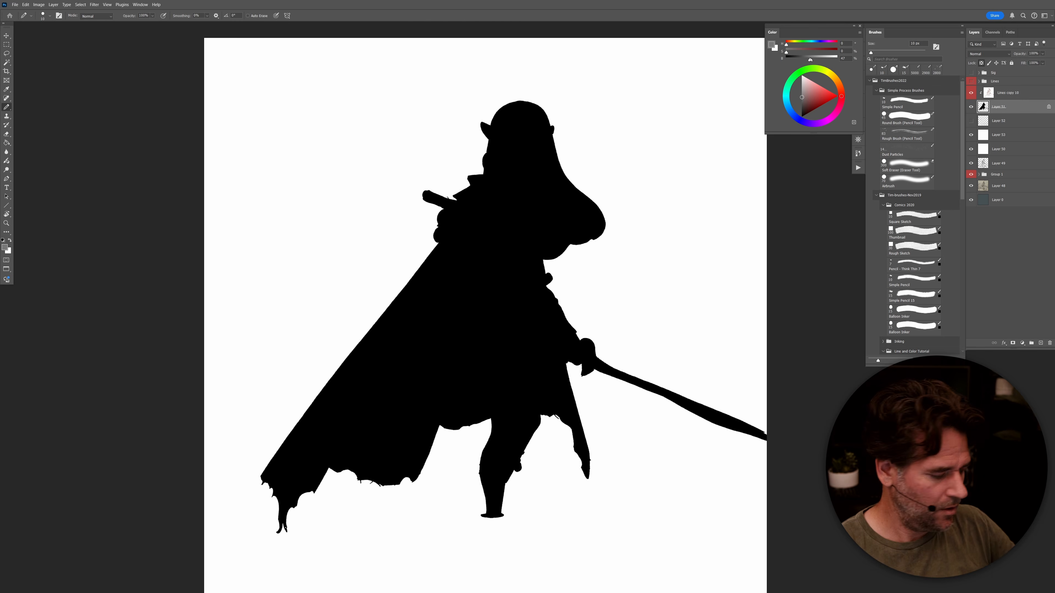
key("alt+BackSpace")
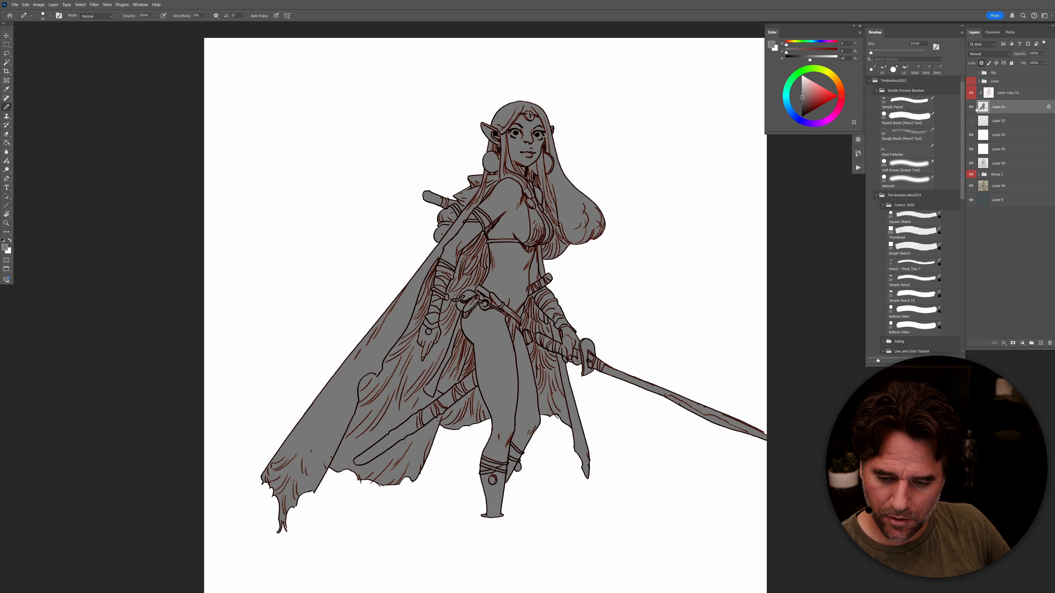
Step: Hide the figure layer, show the rock-and-water layer, and convert a Magic Wand selection of its empty area into a Quick Mask
left_click(971, 107)
left_click(971, 120)
left_click(980, 121)
key("w")
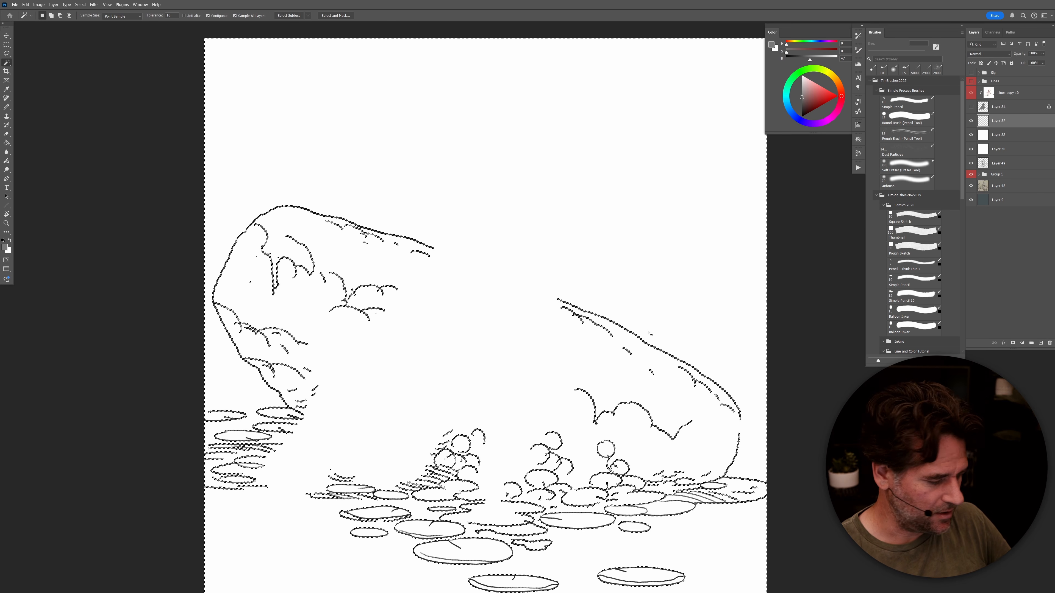
key("q")
key("b")
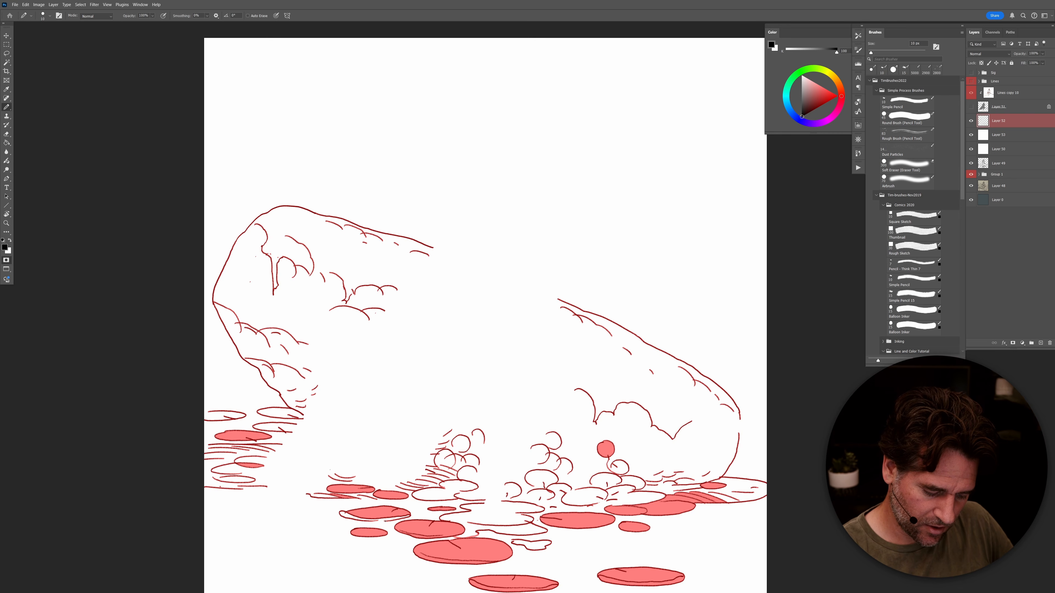
Step: Close the gaps along the waterline, lily pads and rock outline with mask strokes, including the stretch hidden behind the figure
left_click_drag(362, 500, 241, 490)
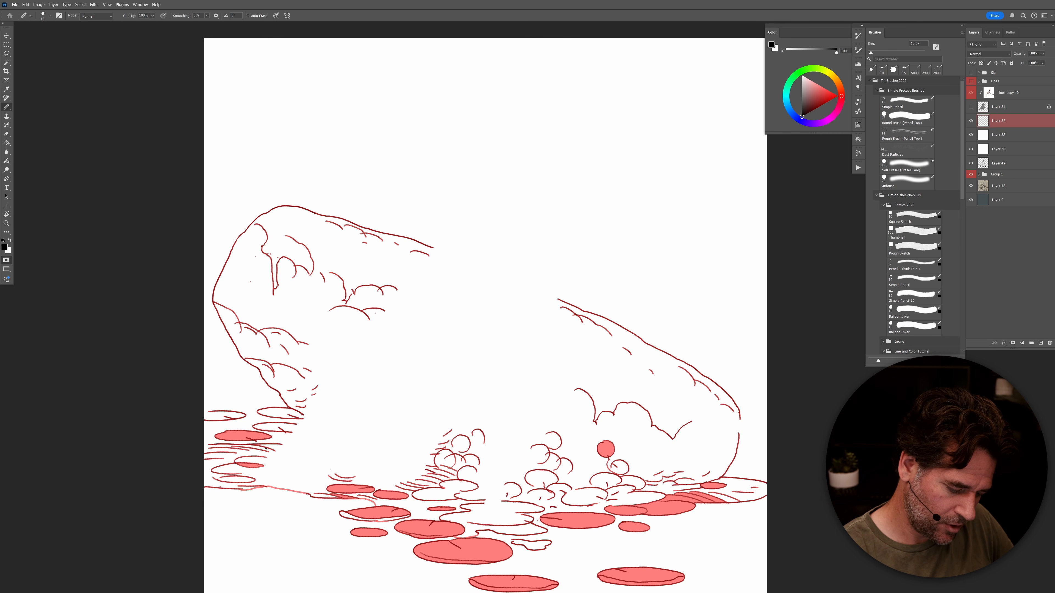
left_click_drag(214, 436, 204, 437)
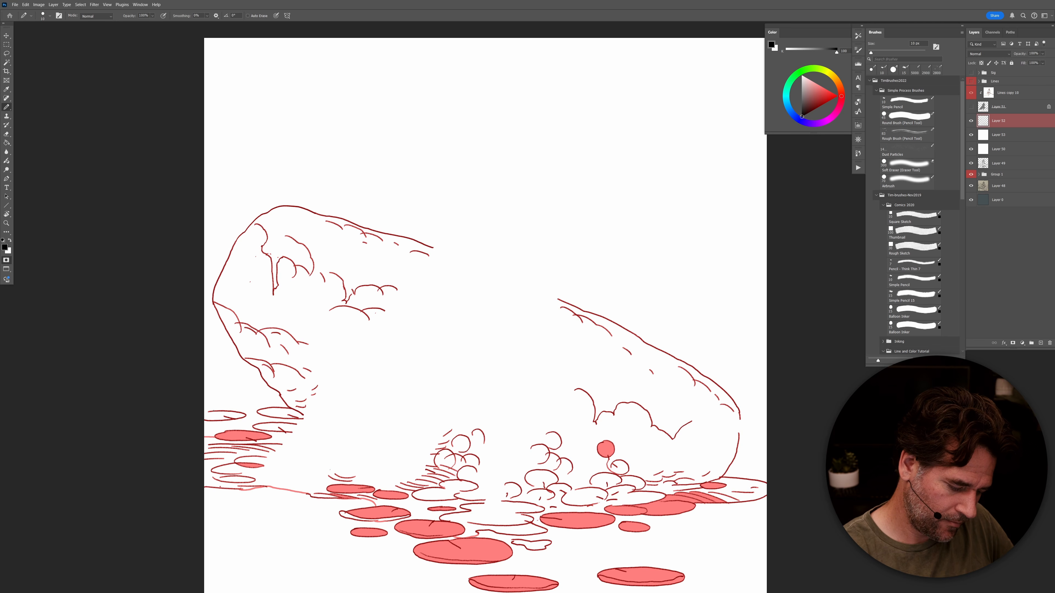
left_click_drag(296, 423, 309, 420)
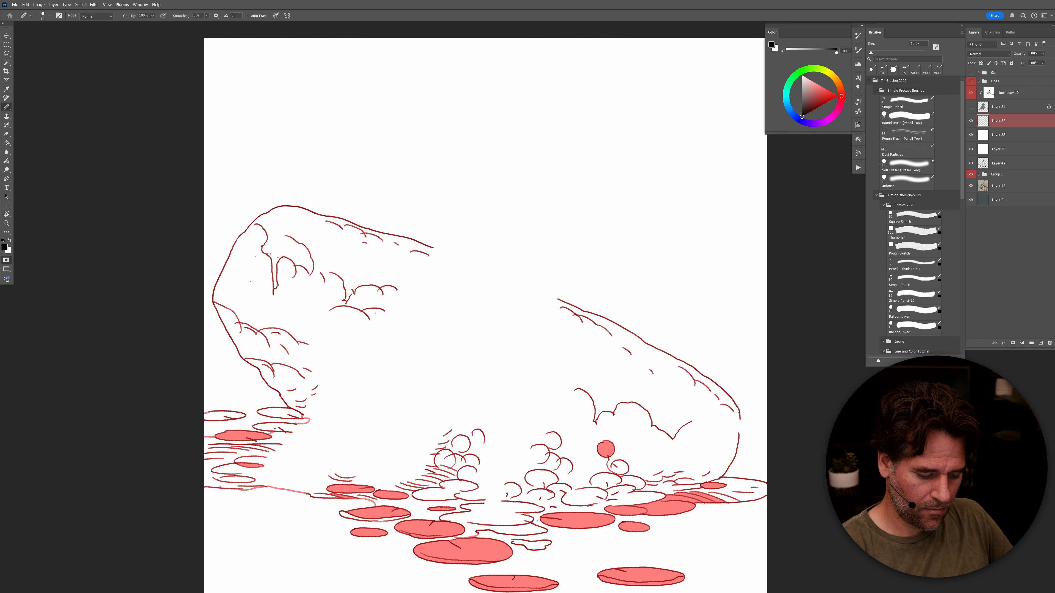
left_click_drag(738, 434, 740, 419)
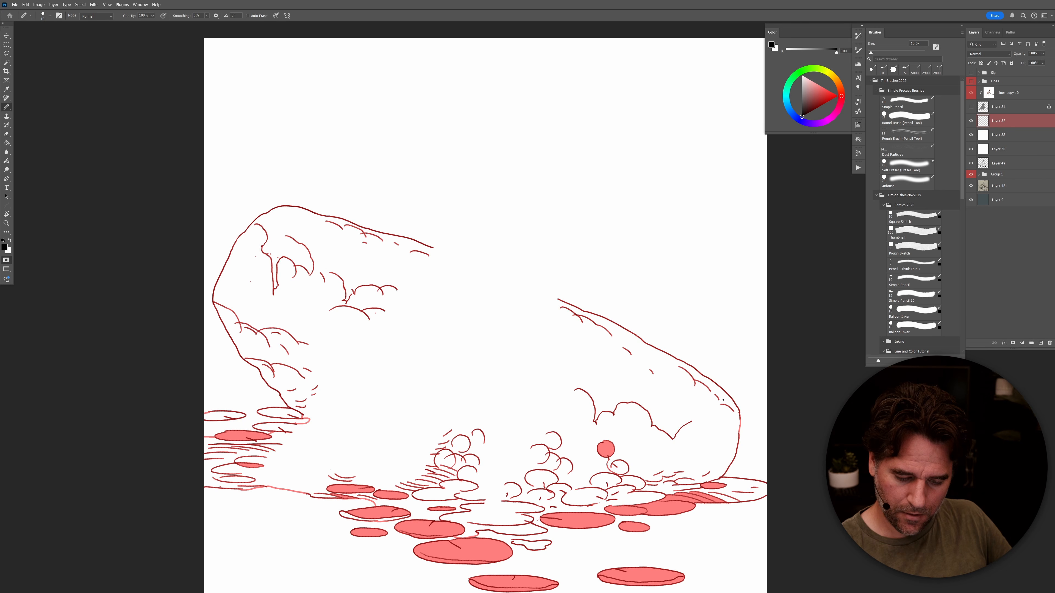
left_click_drag(557, 298, 446, 252)
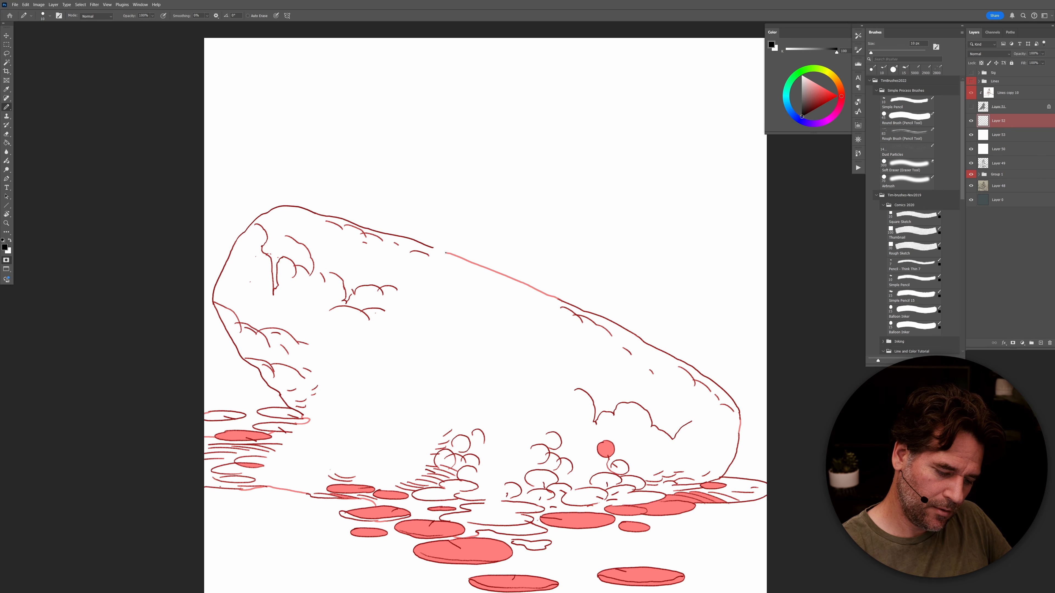
Step: Try to fill the area enclosed by the rock outline in the Quick Mask
key("g")
left_click(607, 512)
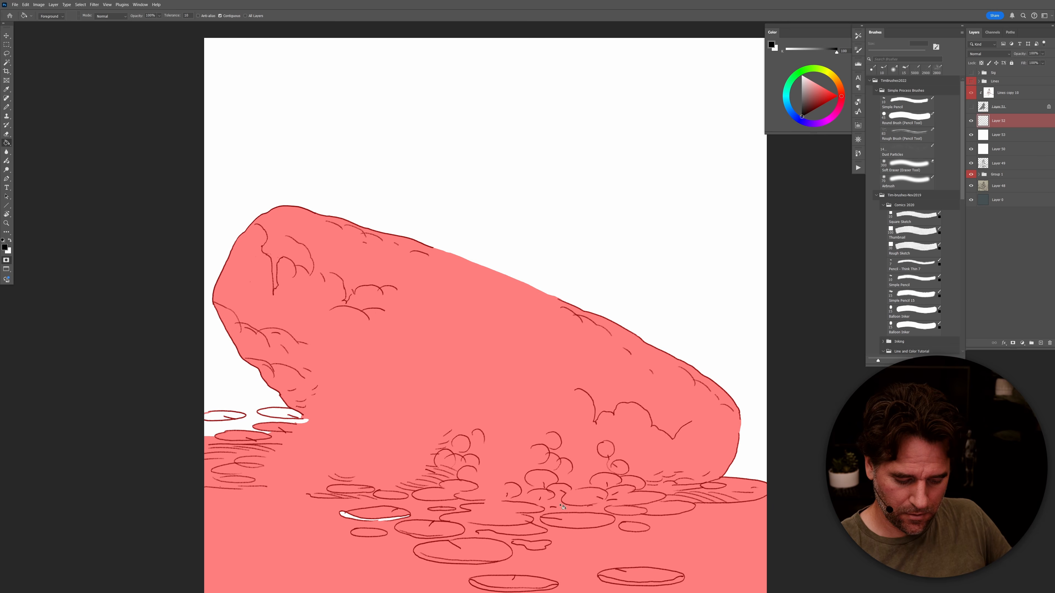
key("ctrl+z")
key("b")
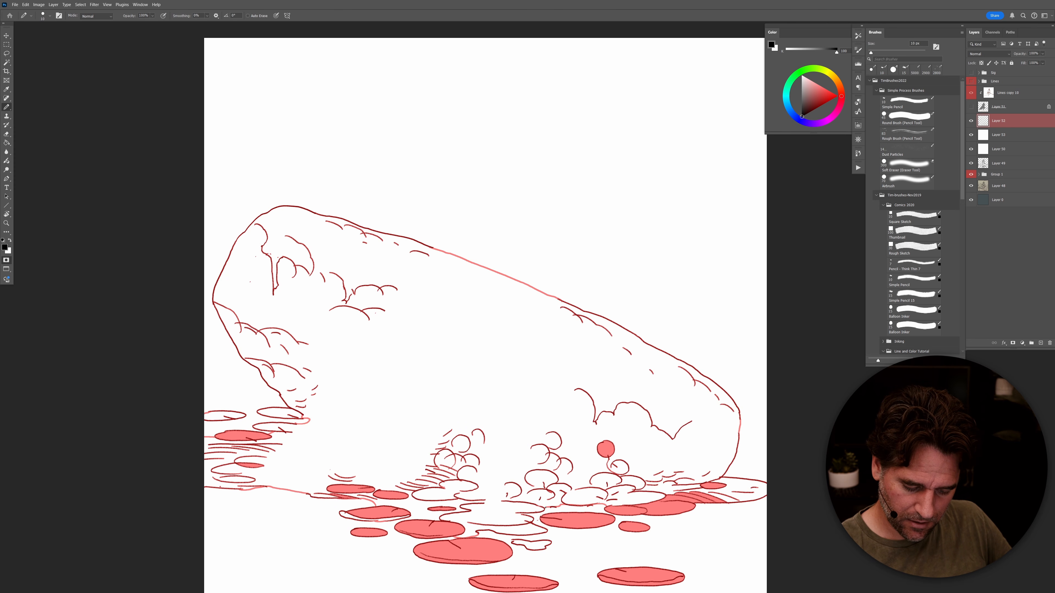
Step: Fill the rock, water and lily pad areas in the Quick Mask and turn them into a mid-grey silhouette on the background shape layer
left_click_drag(513, 544, 519, 520)
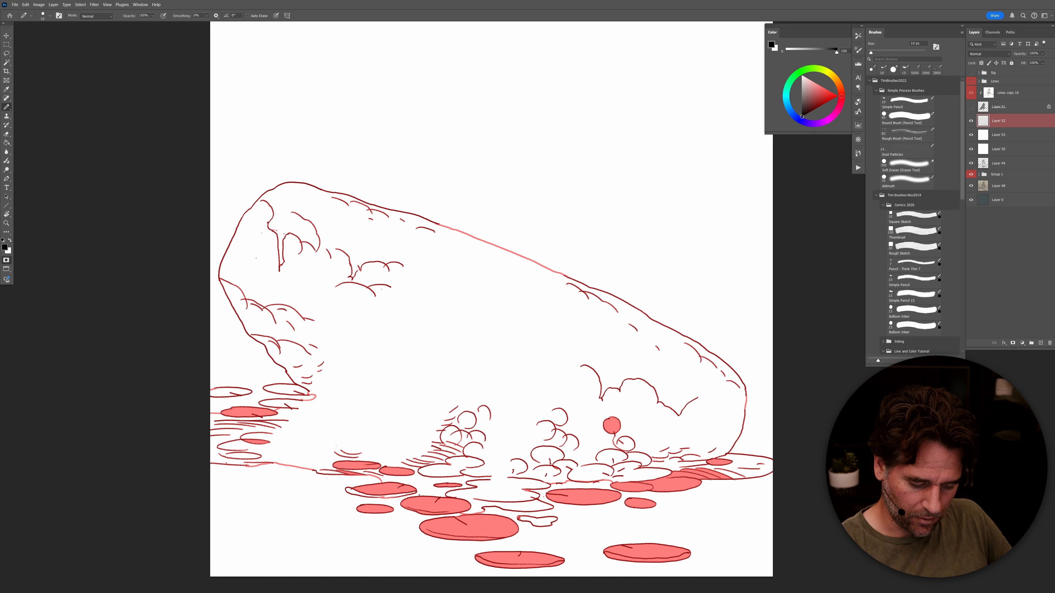
key("g")
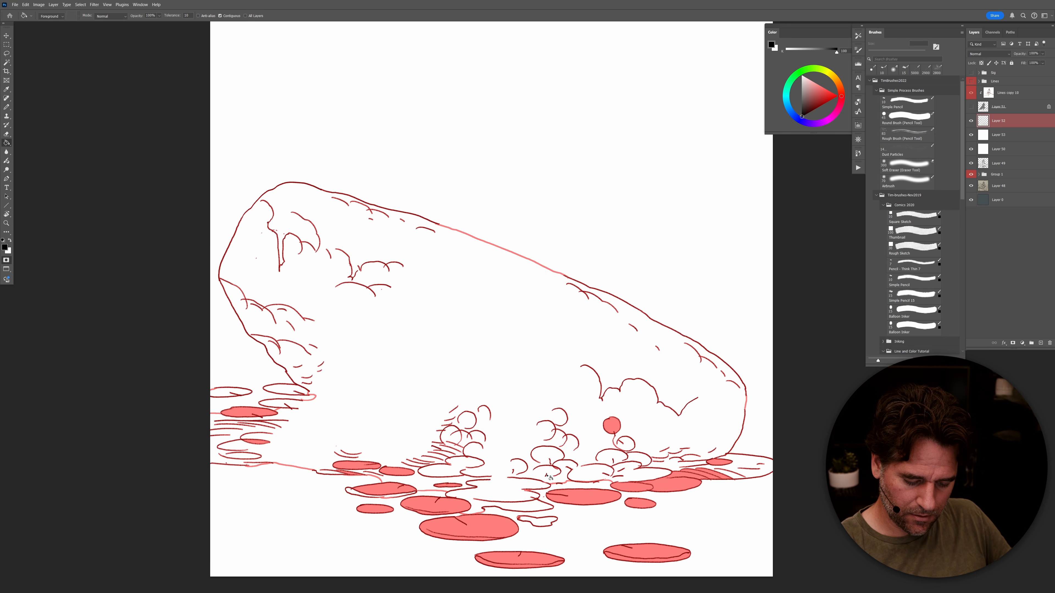
left_click(554, 479)
left_click(289, 392)
left_click(245, 393)
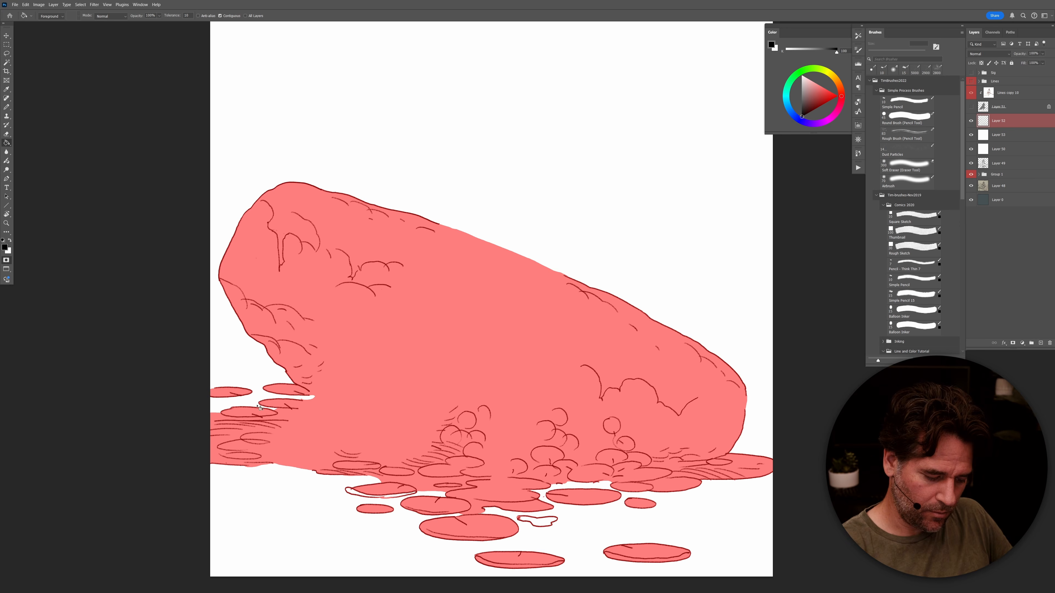
left_click(542, 522)
key("b")
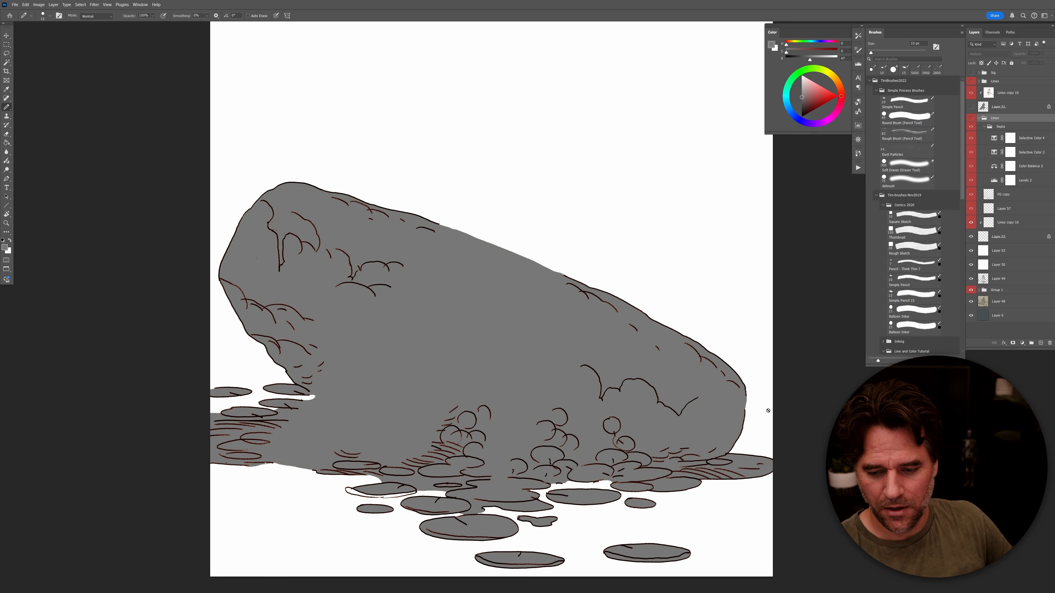
Step: Collapse the background's Lines group, gather the old sketch and white layers above Layer 0 into one group, and hide that group
left_click(980, 118)
left_click(976, 148)
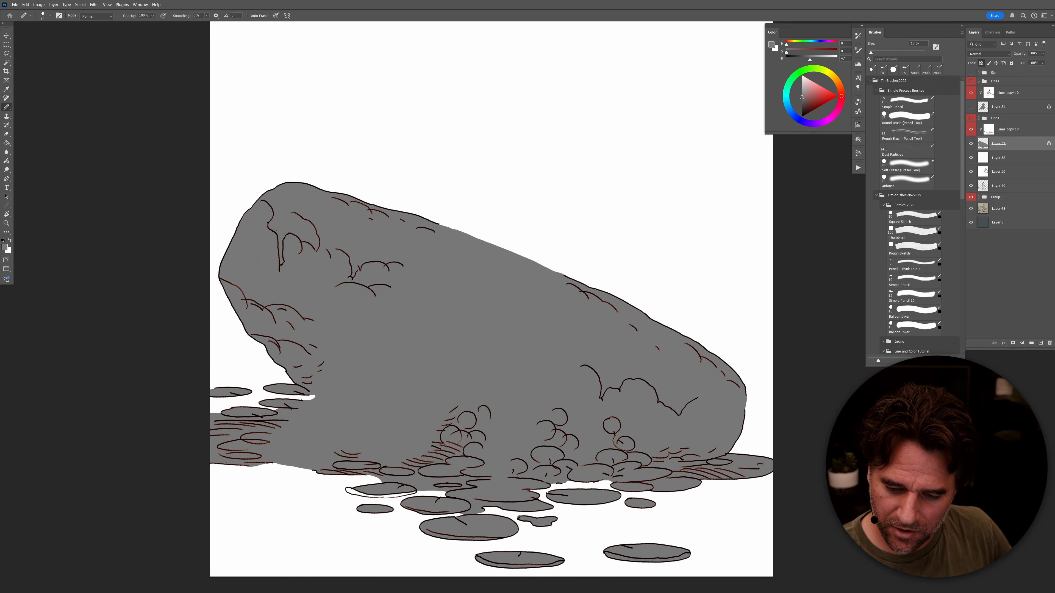
left_click_drag(971, 158, 971, 209)
left_click(983, 209)
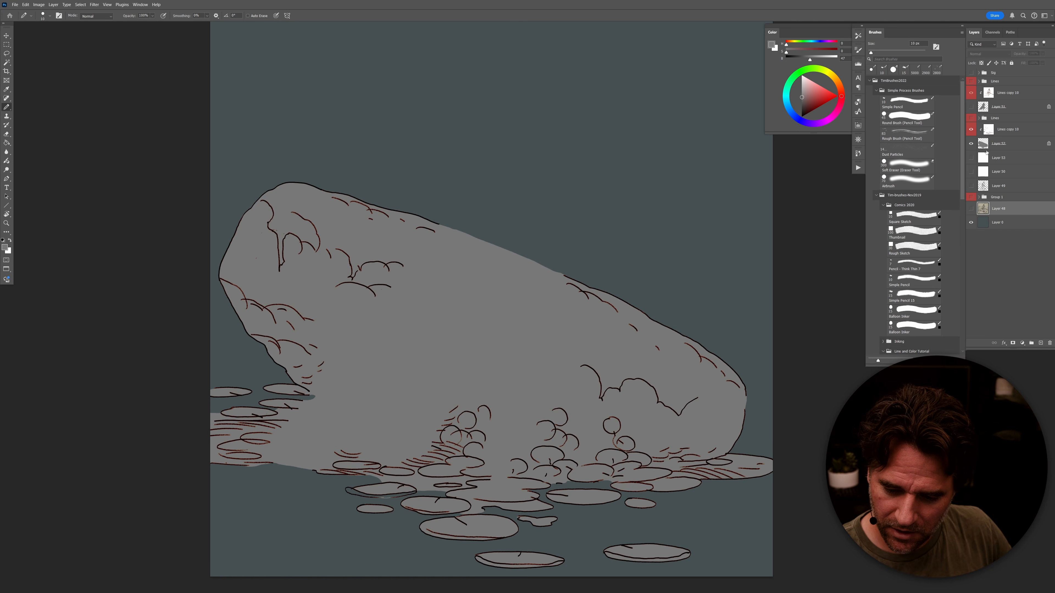
left_click(998, 161, "shift")
key("ctrl+g")
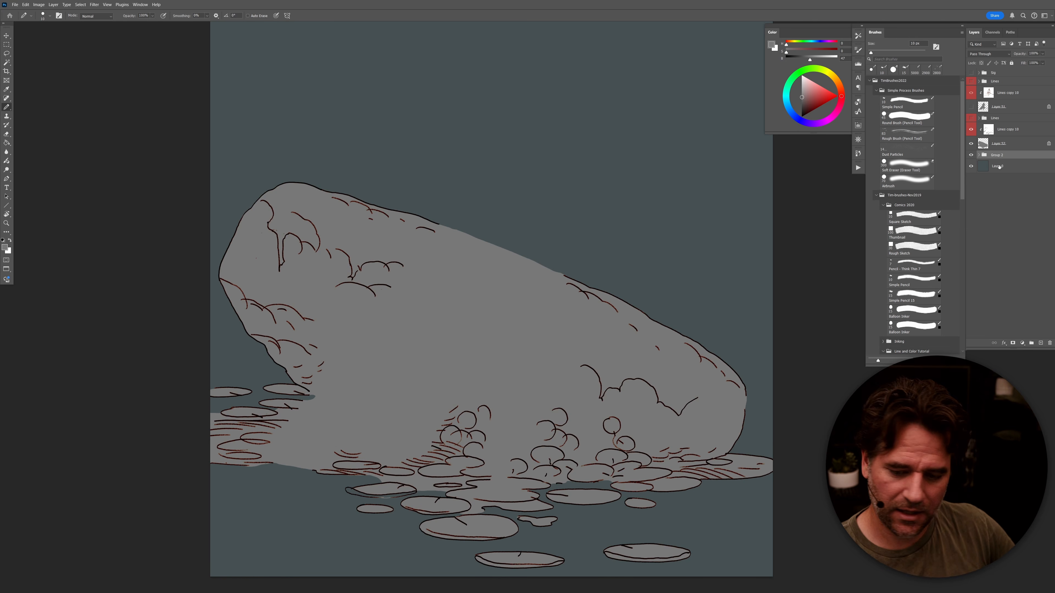
left_click(971, 155)
left_click(986, 167)
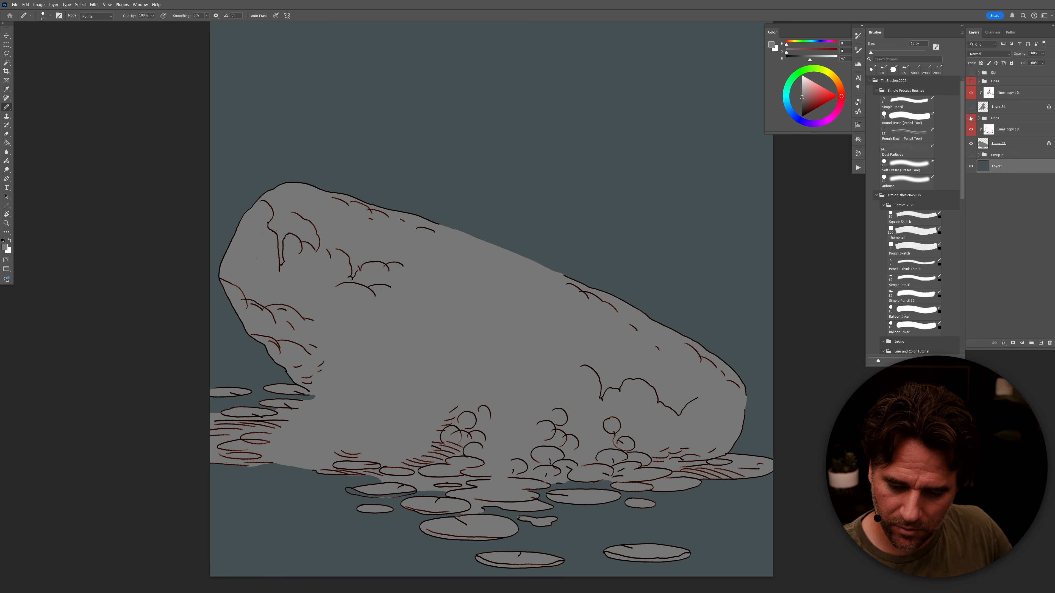
Step: Show the figure's silhouette layer and put the two Lines groups together in one hidden group
left_click(971, 106)
left_click(994, 118)
left_click(1006, 82, "ctrl")
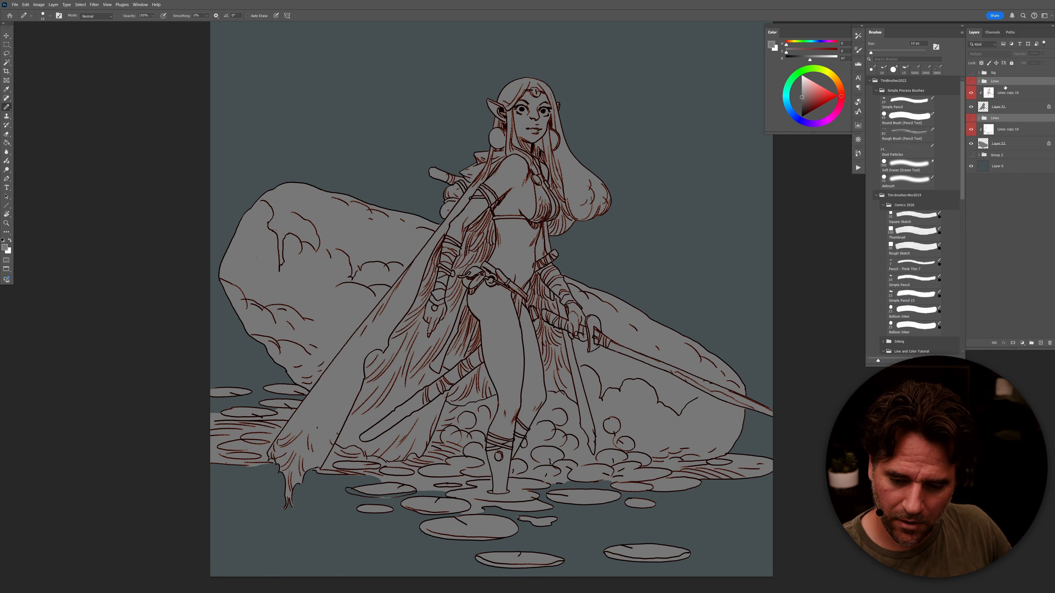
key("ctrl+g")
left_click(970, 82)
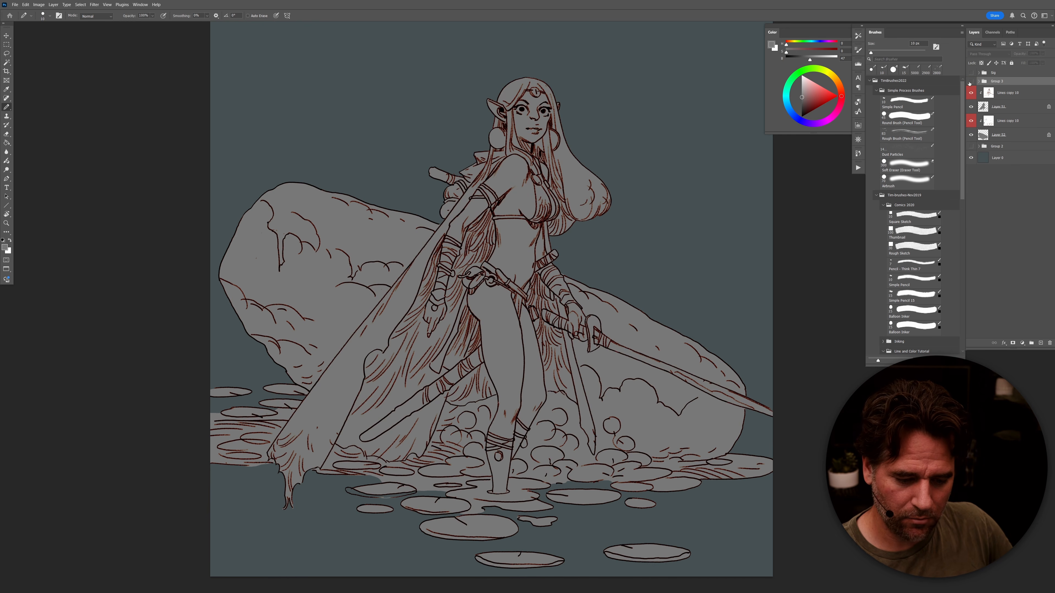
Step: Show the signature group and move its website text layer up along the picture's right edge
key("ctrl+minus")
key("ctrl+minus")
key("ctrl+minus")
left_click(971, 73)
left_click(665, 487)
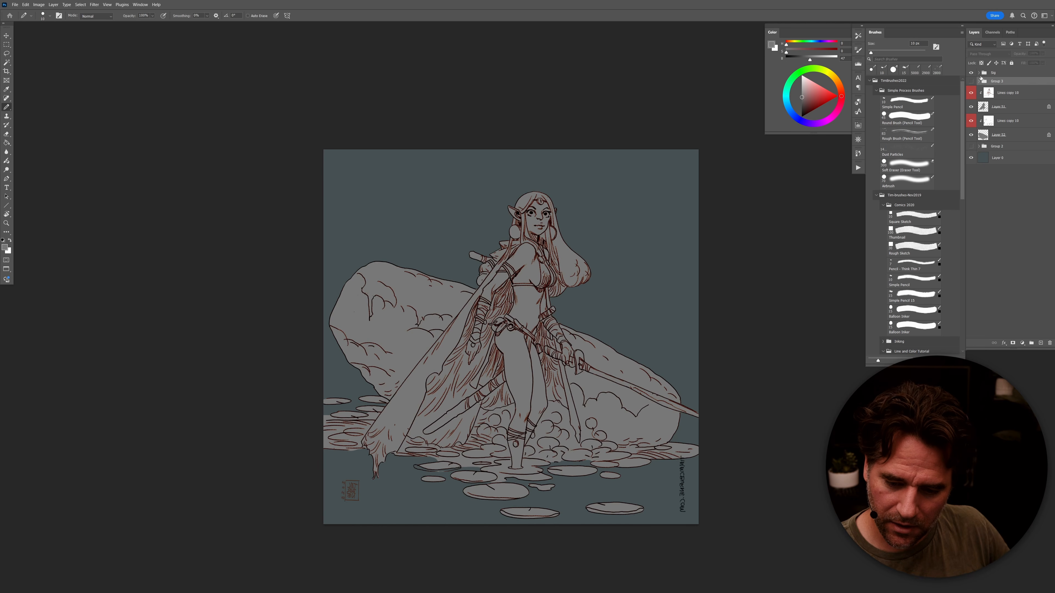
left_click(979, 73)
left_click(1004, 84)
key("v")
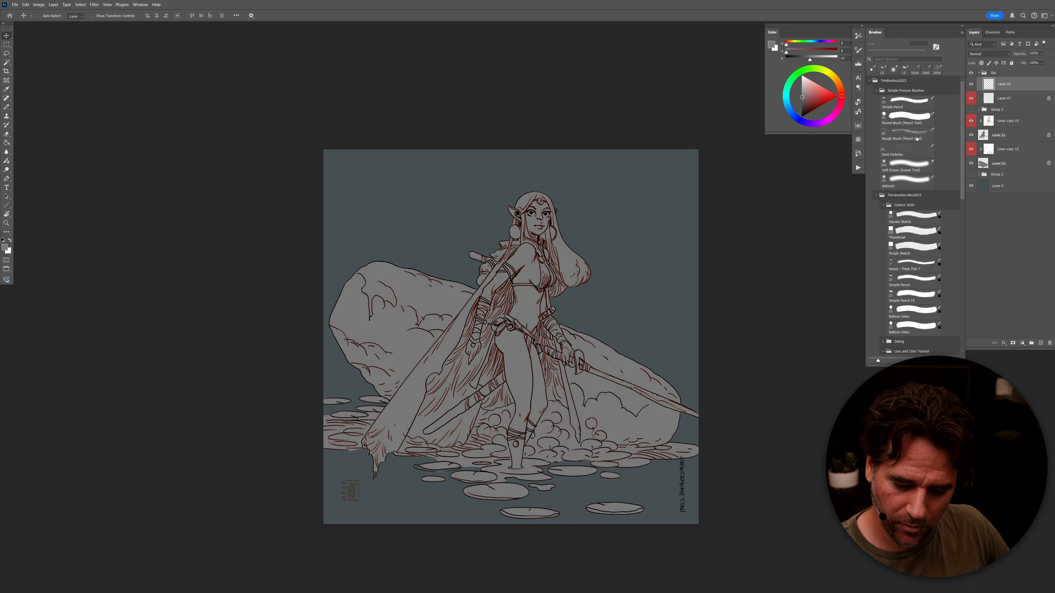
left_click_drag(692, 427, 692, 297)
left_click_drag(685, 356, 689, 361)
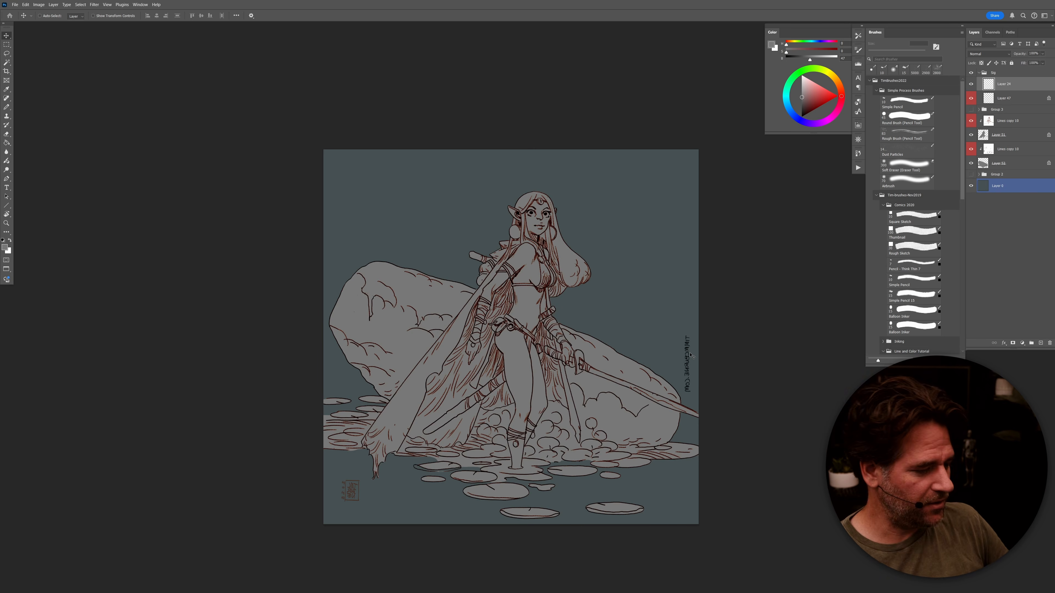
left_click_drag(614, 417, 589, 416)
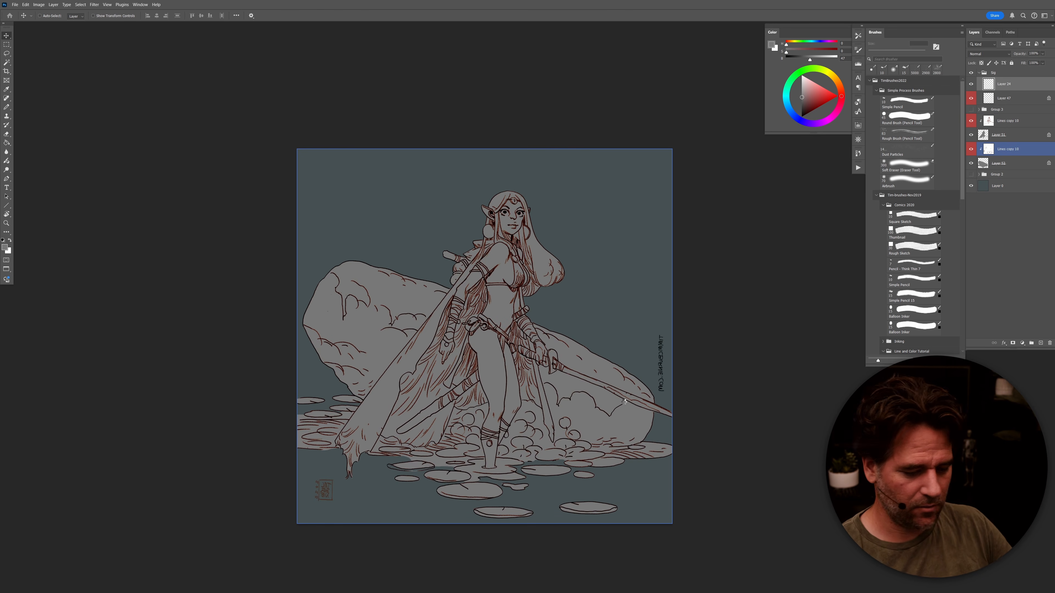
key("ctrl+shift+h")
mouse_move(627, 417)
left_mouse_down()
mouse_move(601, 422)
mouse_move(627, 420)
mouse_move(618, 432)
left_mouse_up()
key("ctrl+shift+h")
left_click(618, 435, "ctrl")
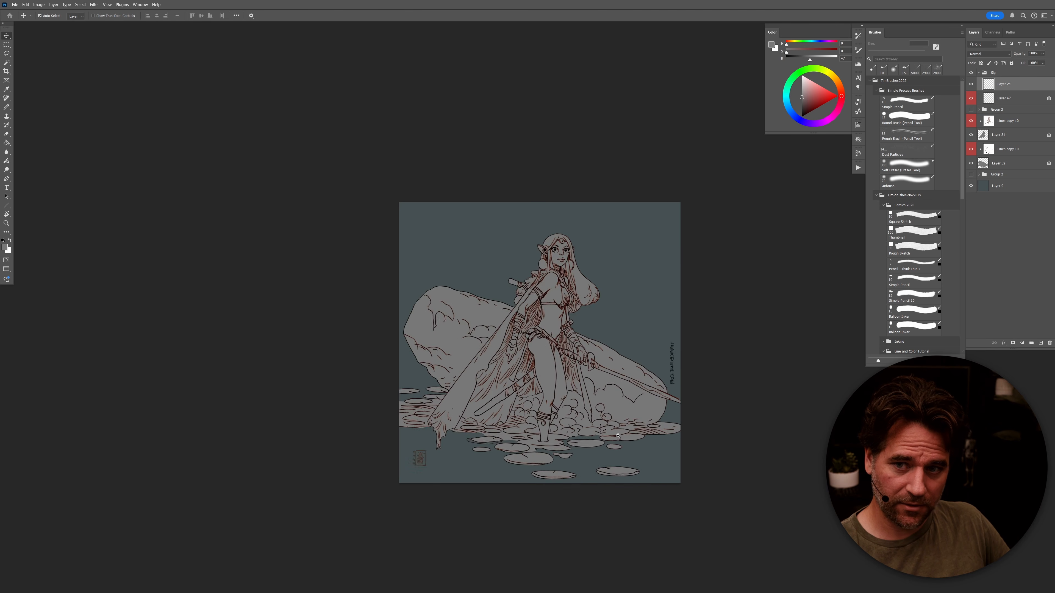
left_click_drag(618, 424, 643, 420)
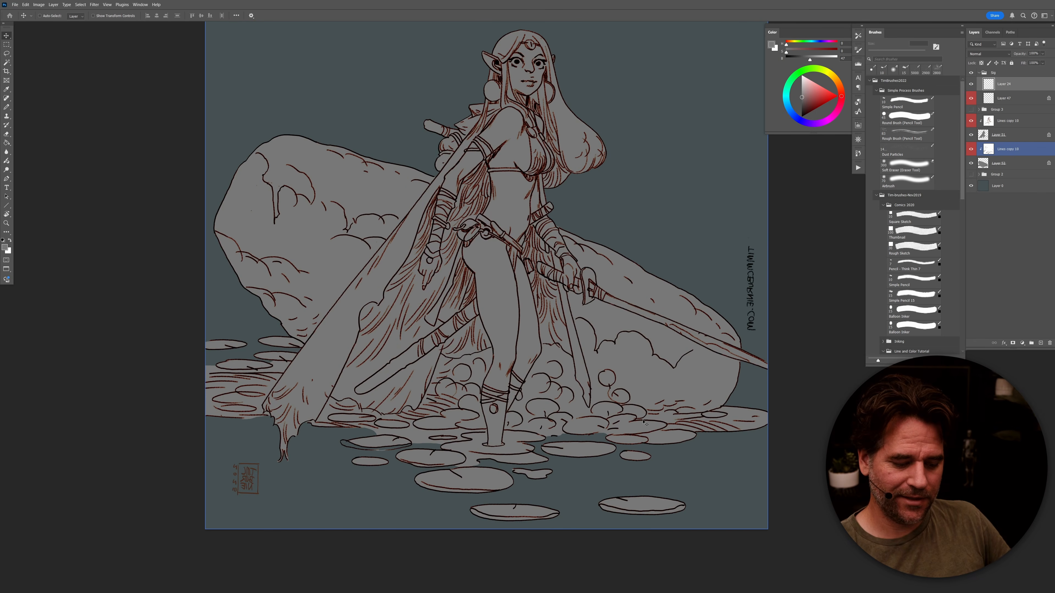
Step: Flip the whole signature group horizontally so the website text and the seal swap sides
left_click(1001, 100)
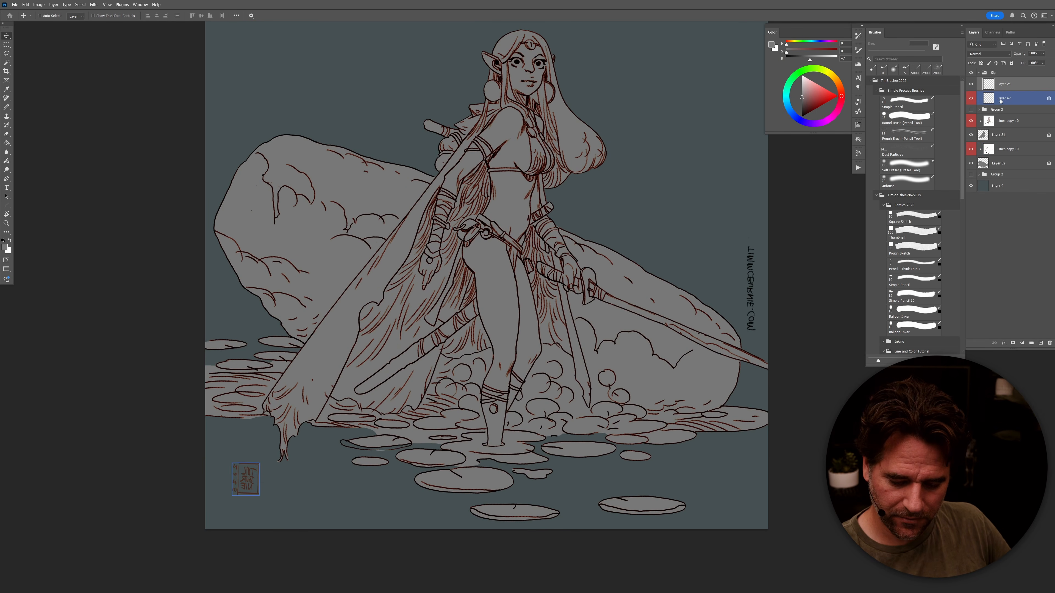
left_click(1006, 73)
key("ctrl+t")
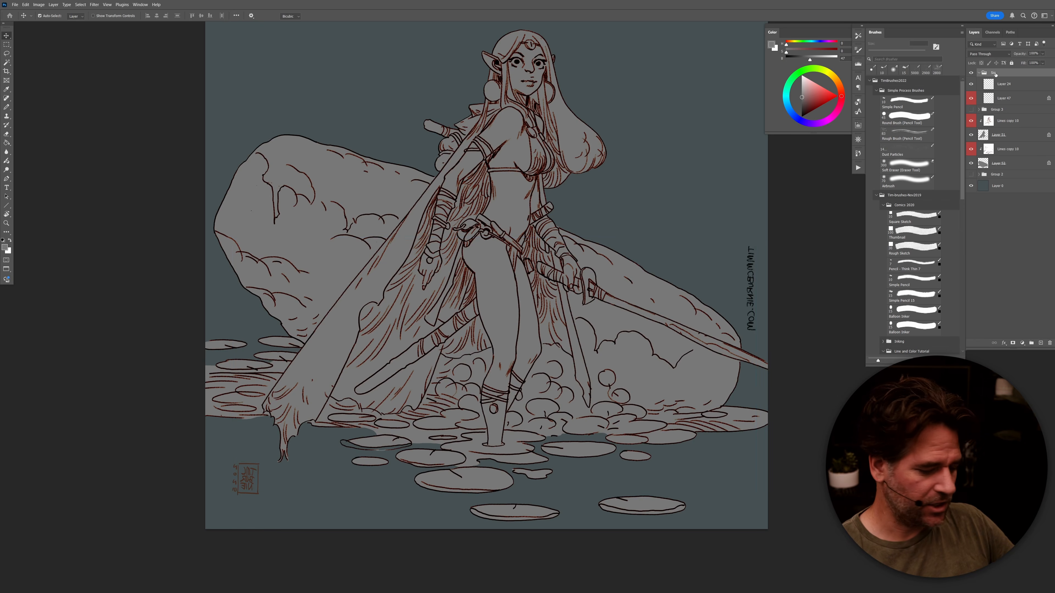
right_click(606, 334)
left_click(623, 465)
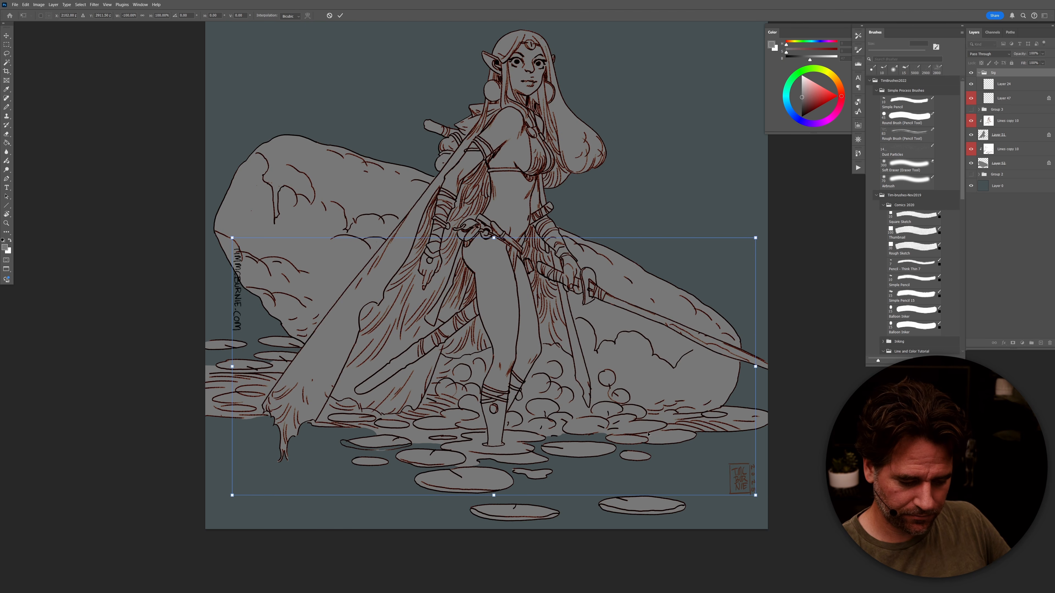
key("Return")
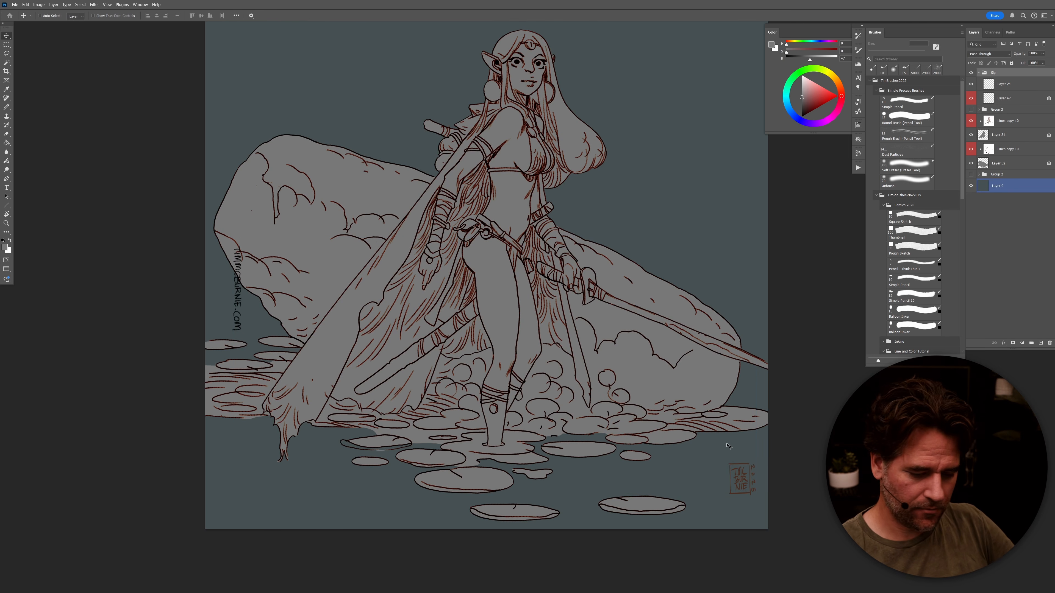
Step: Move the website text layer down into the picture's lower-left corner
left_click(1009, 84)
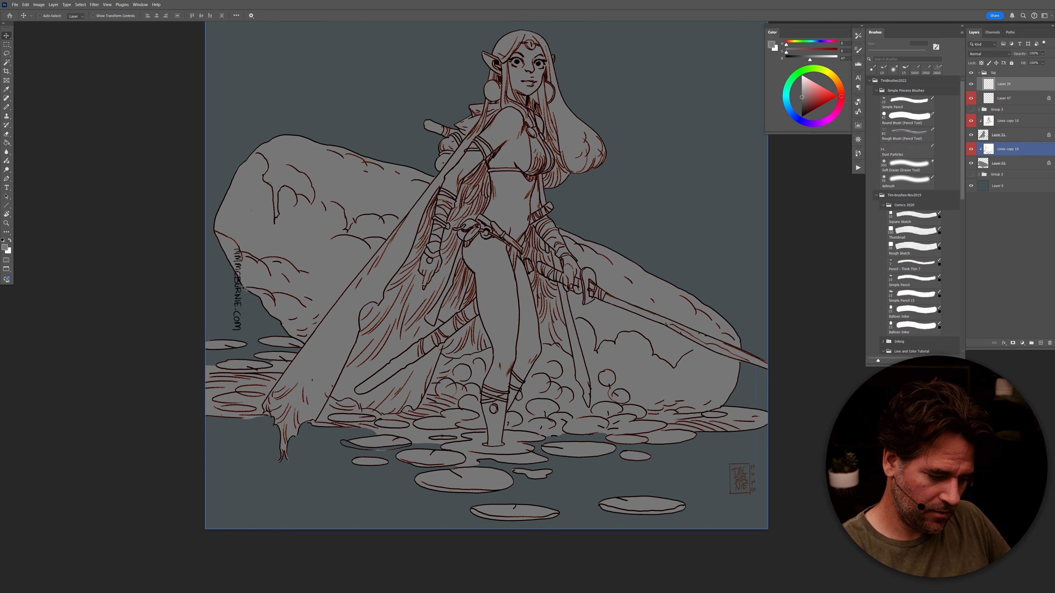
mouse_move(245, 286)
left_mouse_down()
mouse_move(235, 120)
mouse_move(227, 476)
left_mouse_up()
left_click_drag(733, 414, 734, 460)
Step: Make Layer 0, the flat background colour, the active layer and switch to the Gradient tool
left_click(986, 137)
key("b")
left_click_drag(665, 322, 653, 335)
left_click(993, 163)
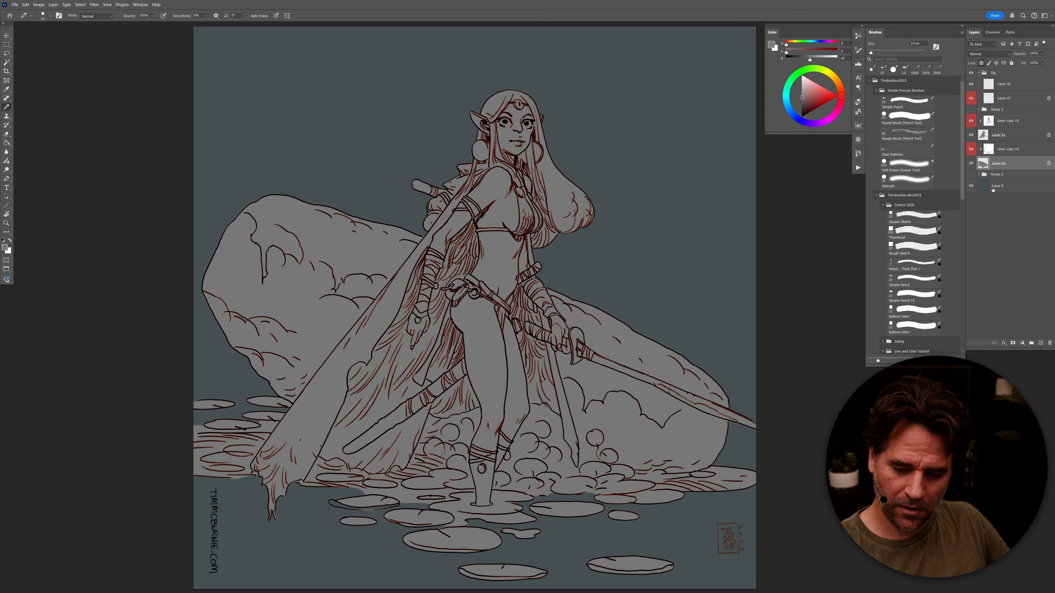
left_click(992, 188)
key("ctrl+minus")
key("g")
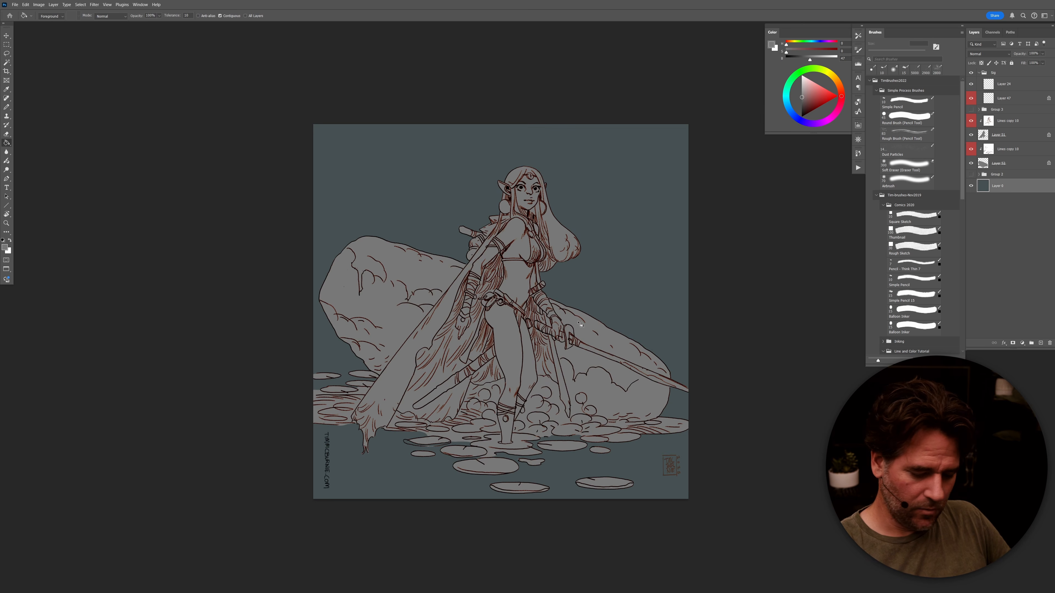
key("shift+g")
key("shift+g")
key("shift+g")
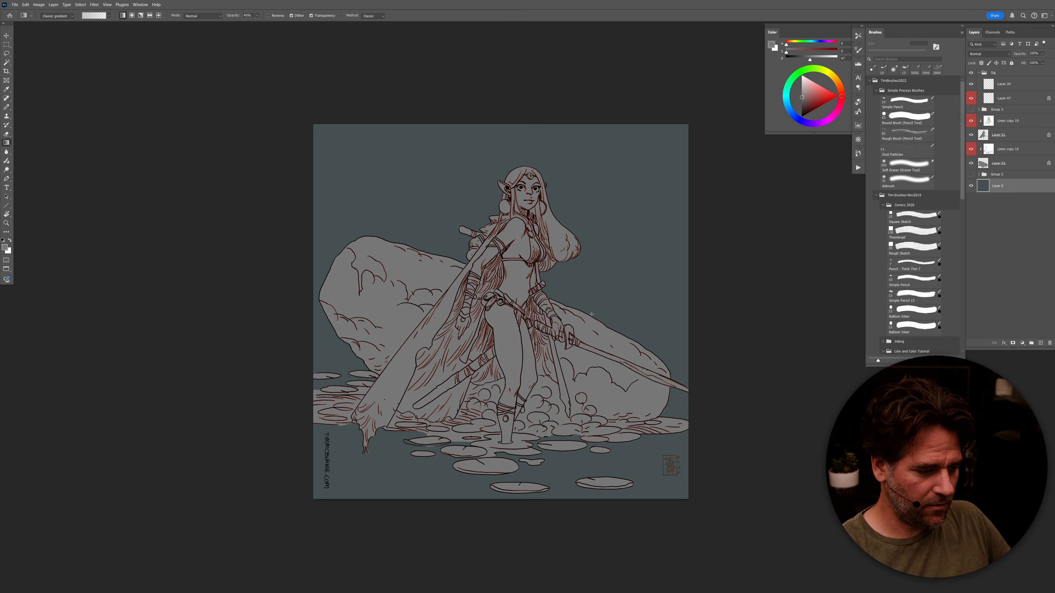
Step: Choose a light yellow-green and lay vertical gradients over the background, fading from the sky down to the dark water
left_click(657, 228, "alt")
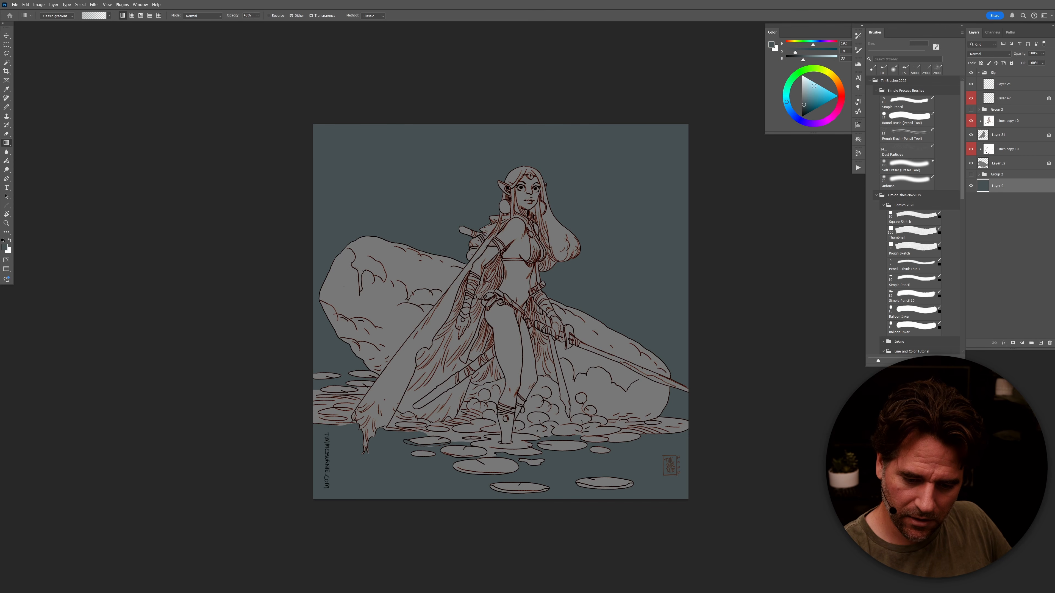
left_click(825, 70)
left_click_drag(806, 94, 807, 86)
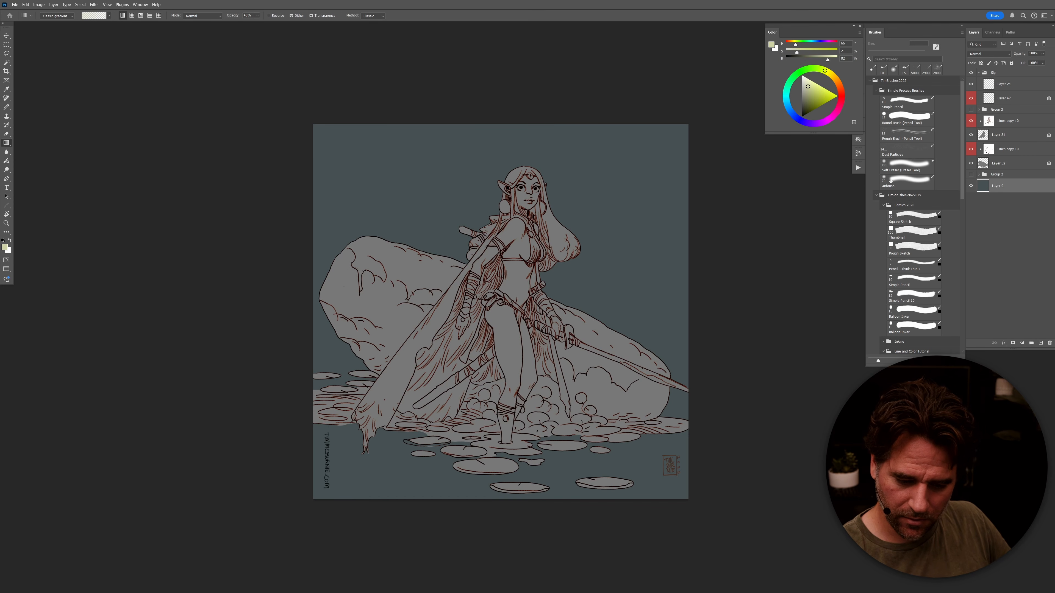
left_click_drag(580, 117, 579, 363)
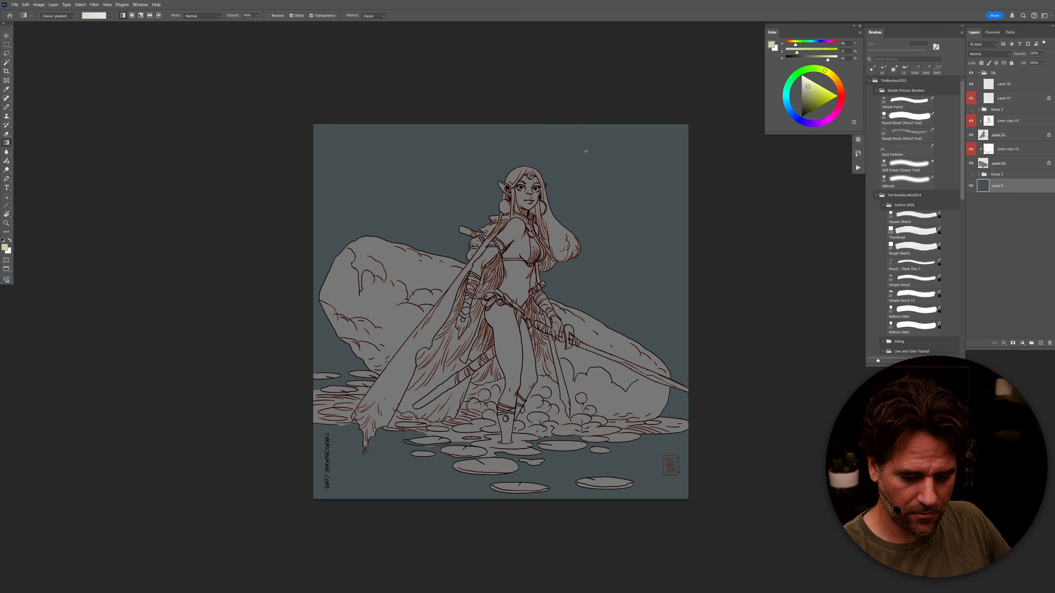
left_click_drag(582, 108, 579, 501)
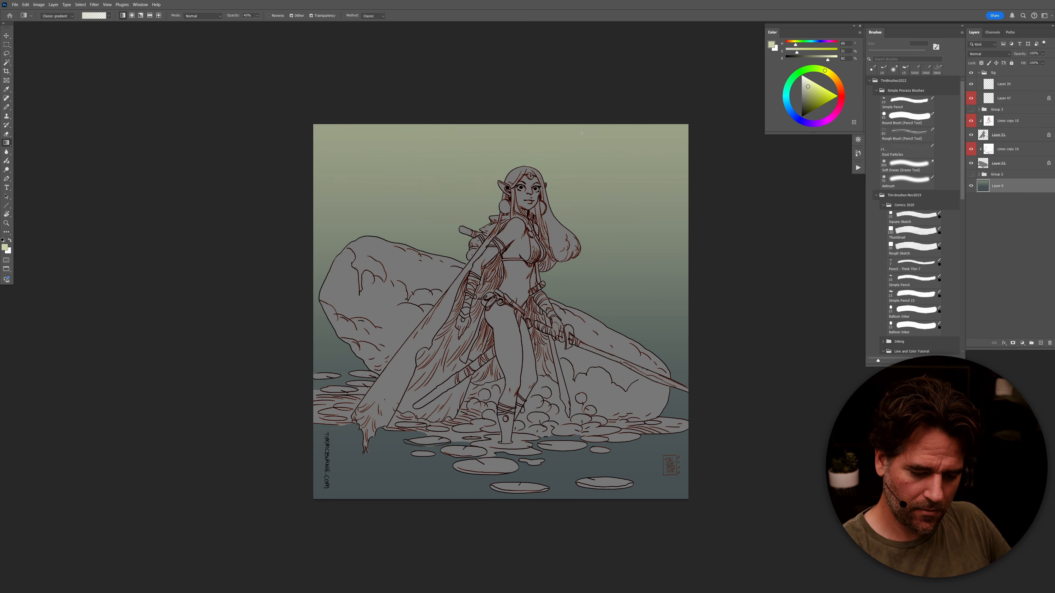
left_click_drag(586, 199, 588, 250)
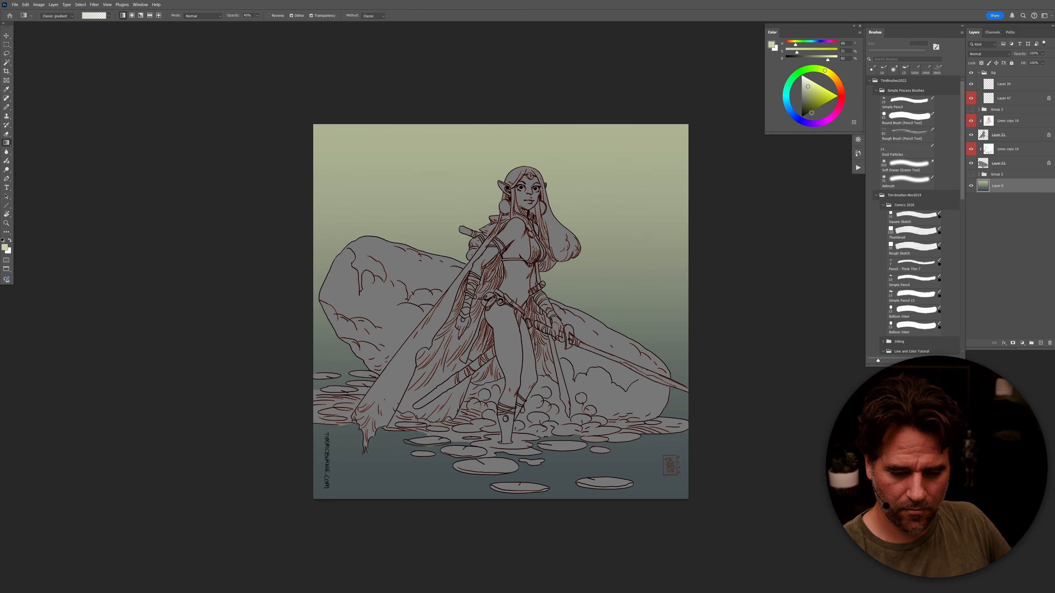
Step: Choose a paler yellow-green and add further downward gradients to lighten the sky behind the figure
left_click_drag(812, 84, 805, 83)
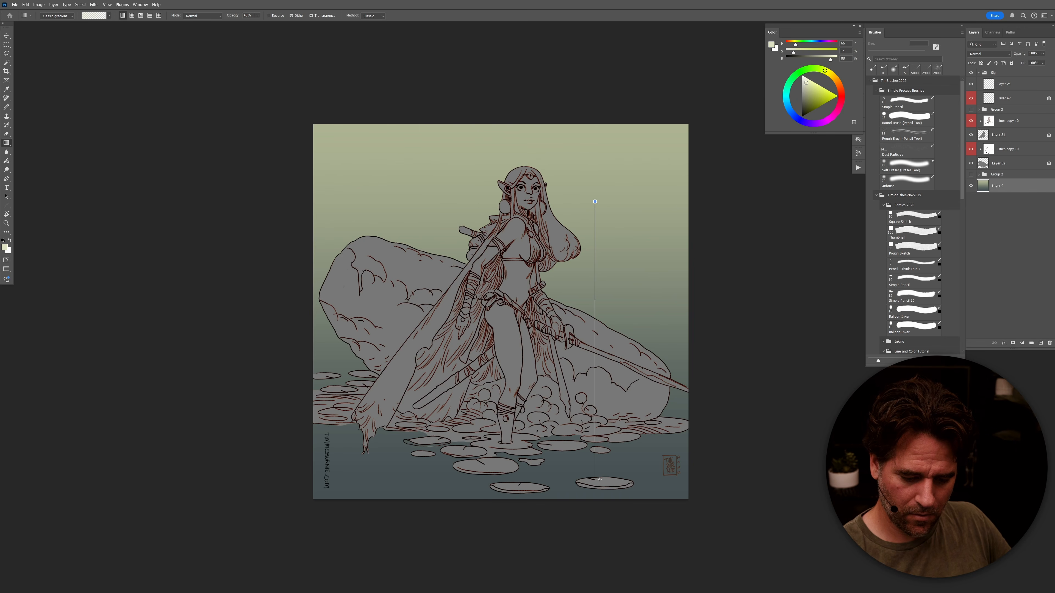
left_click_drag(598, 480, 601, 481)
left_click_drag(590, 310, 589, 520)
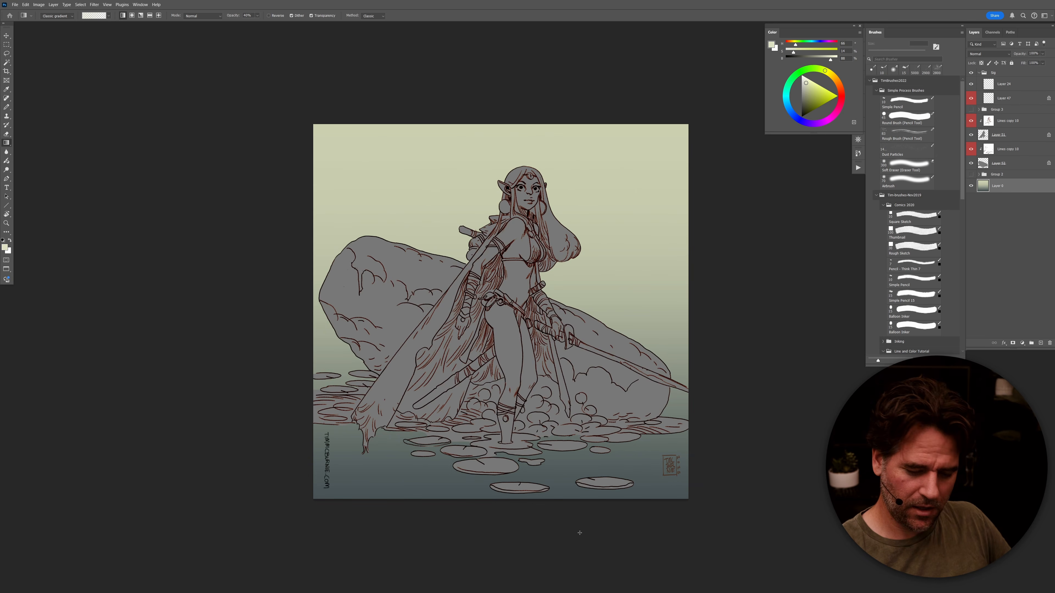
left_click_drag(646, 391, 649, 368)
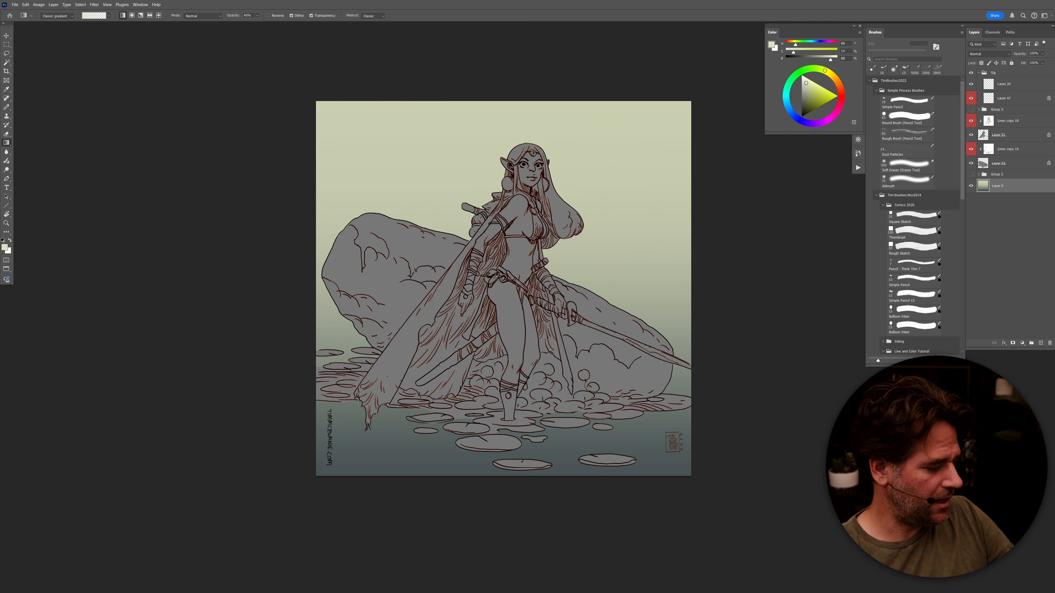
Step: Shift the background gradient's hue to about +31 with Hue/Saturation for a greener sky and bluer water
key("ctrl+u")
mouse_move(918, 243)
left_mouse_down()
mouse_move(905, 243)
mouse_move(932, 243)
left_mouse_up()
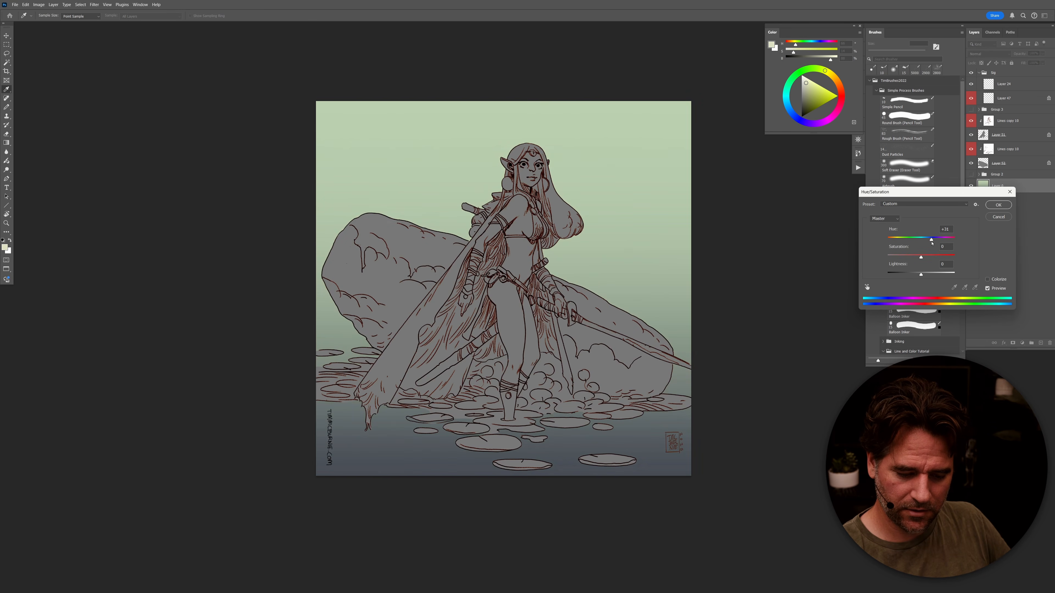
left_click(996, 205)
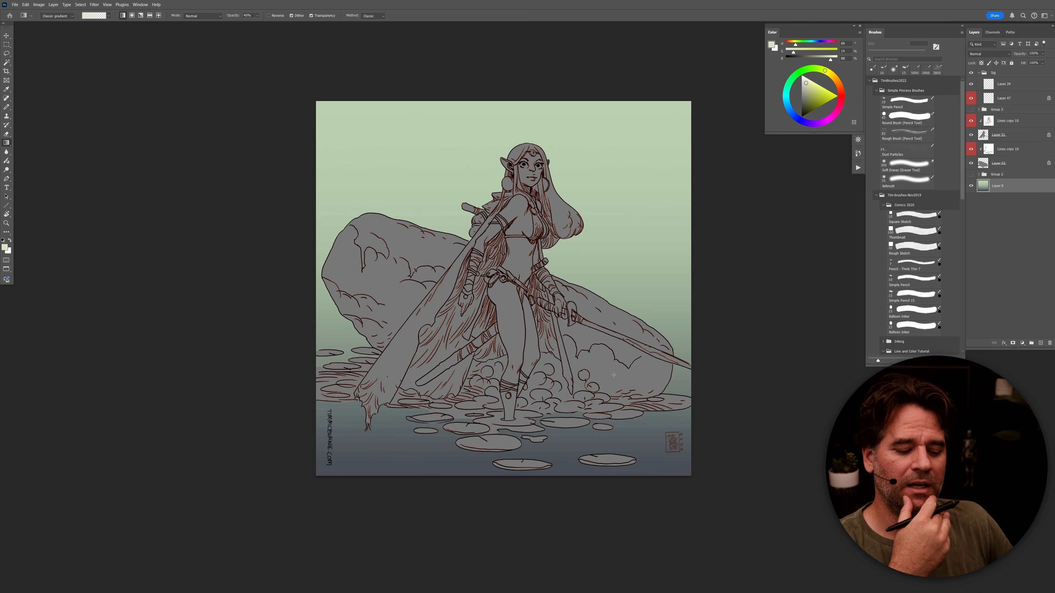
Step: Sample a colour from the artwork and fill the boulder and lily pad silhouette with teal, refilling it with a darker, more saturated green
key("b")
left_click(678, 389, "alt")
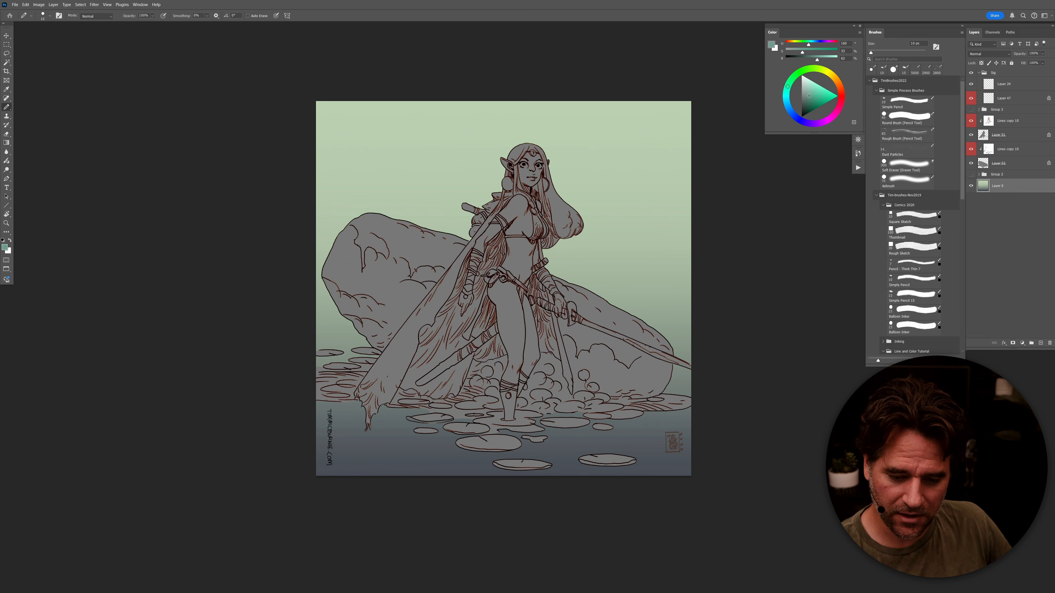
left_click(999, 166)
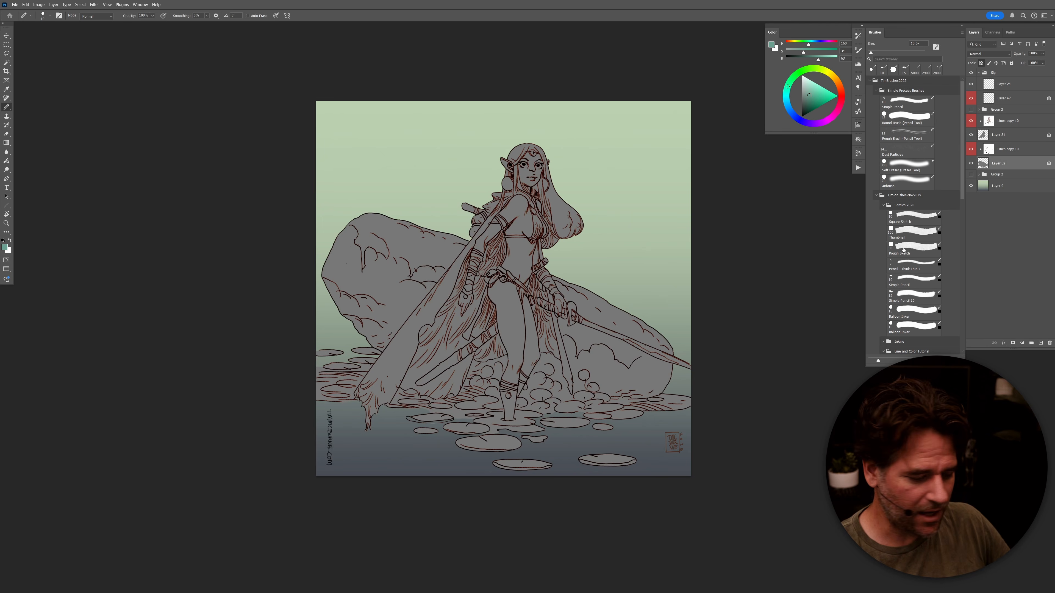
key("alt+BackSpace")
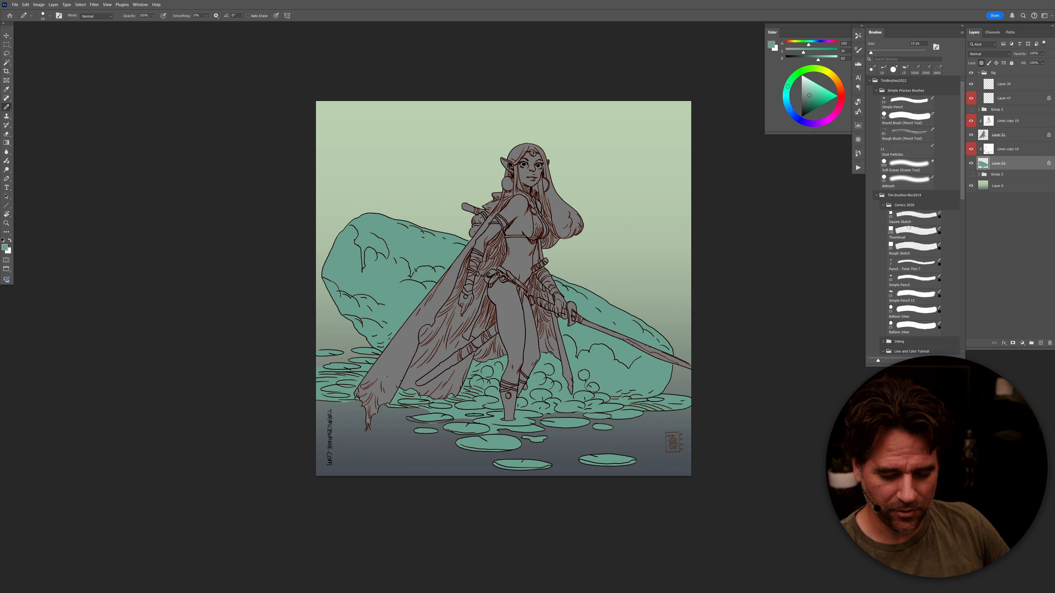
left_click_drag(811, 95, 812, 100)
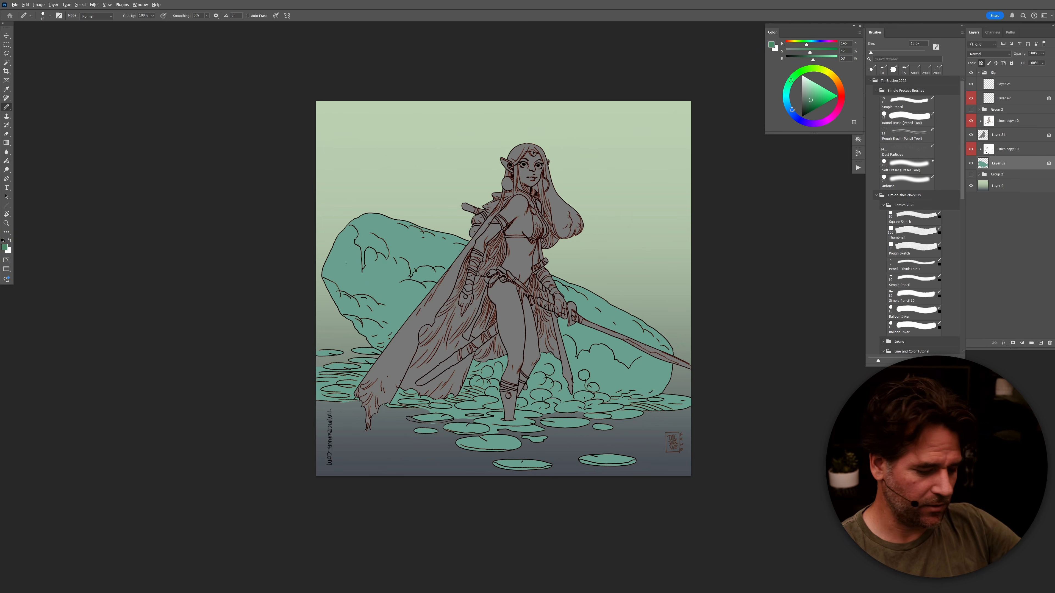
key("alt+BackSpace")
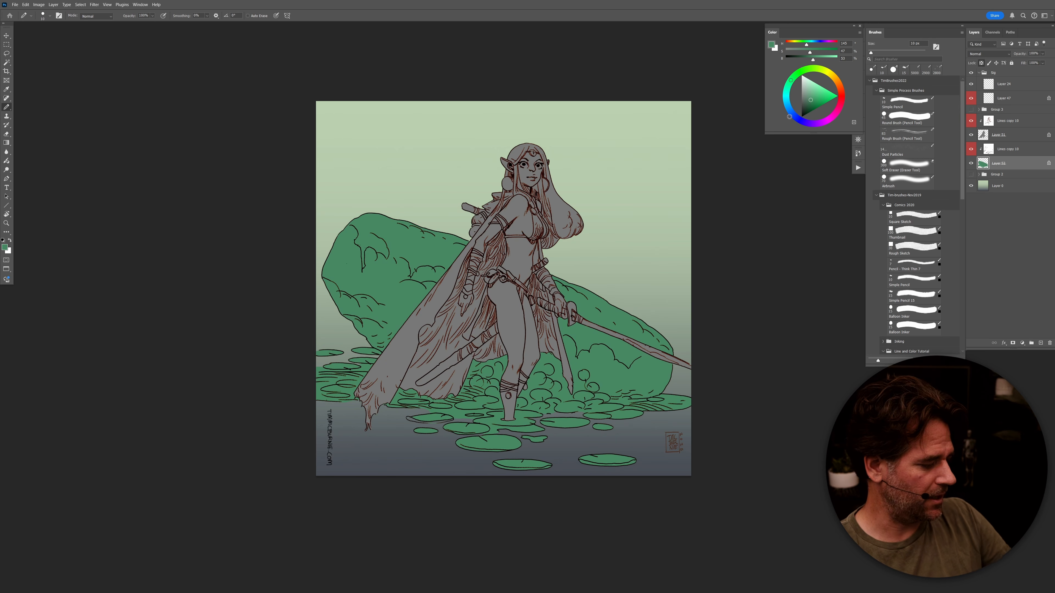
key("ctrl+u")
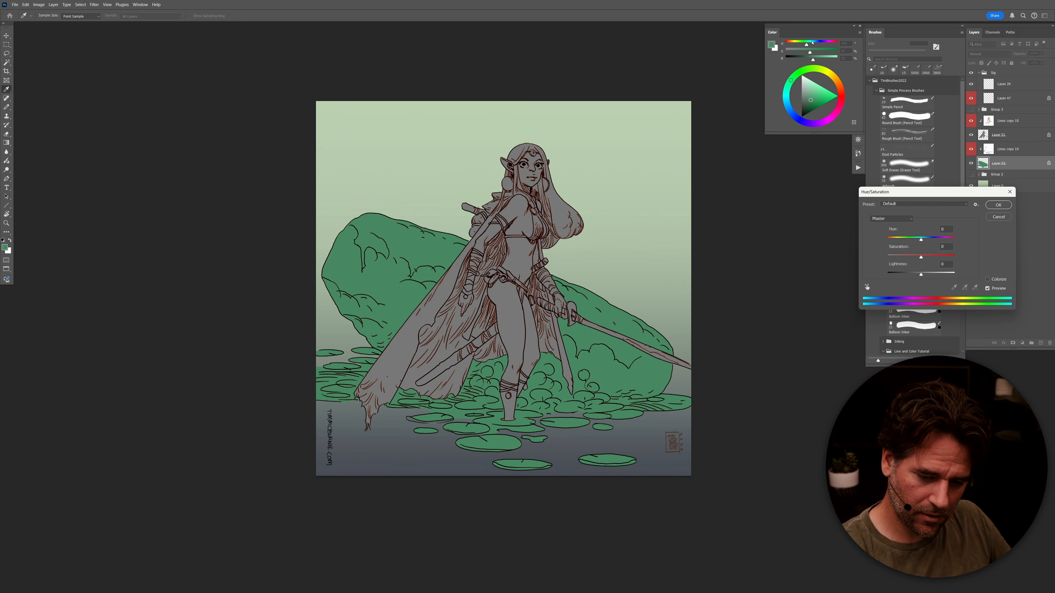
left_click(802, 174)
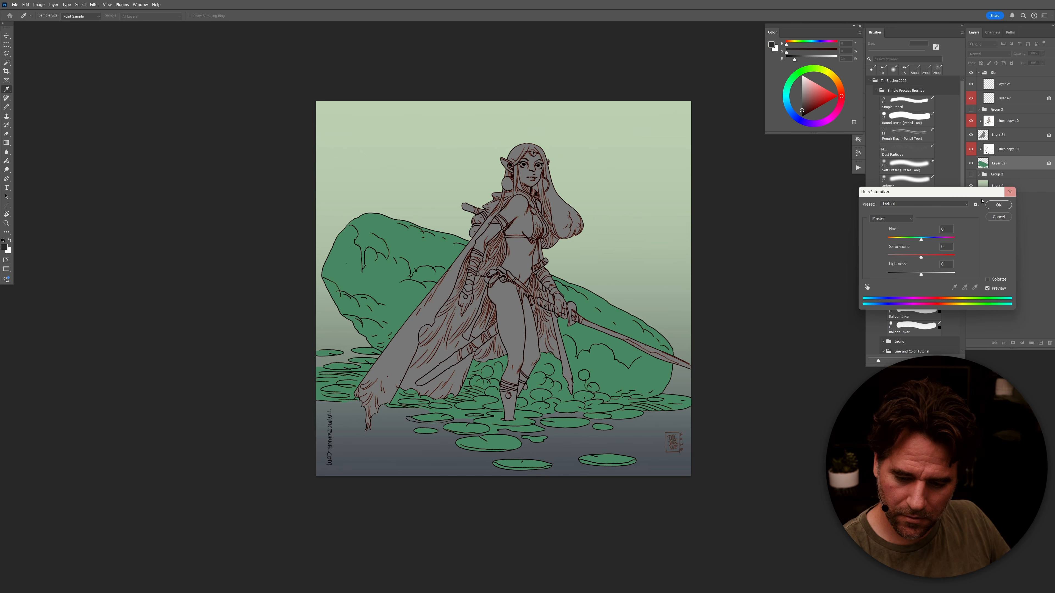
left_click(998, 216)
key("b")
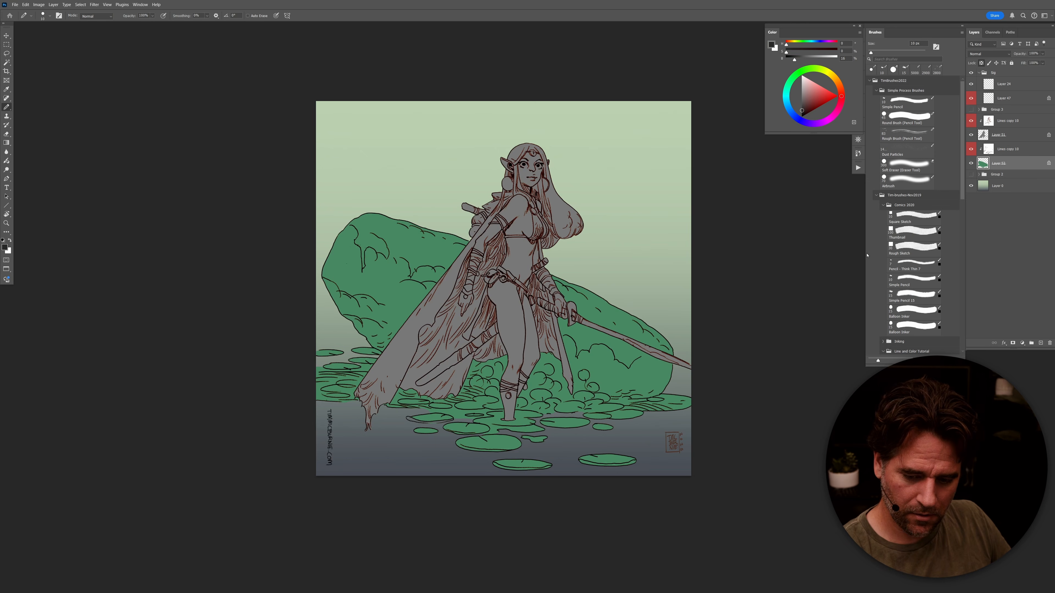
Step: Shift the hue of the boulder and lily pad silhouette to +17 with Hue/Saturation for a cooler teal green
key("i")
key("ctrl+u")
left_click_drag(919, 241, 927, 241)
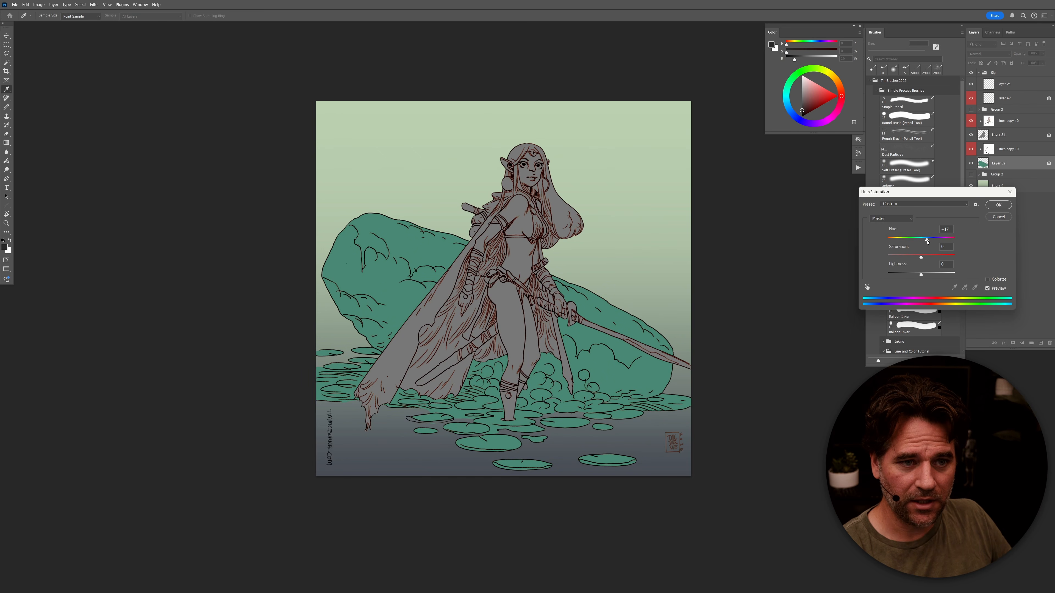
left_click(998, 205)
key("b")
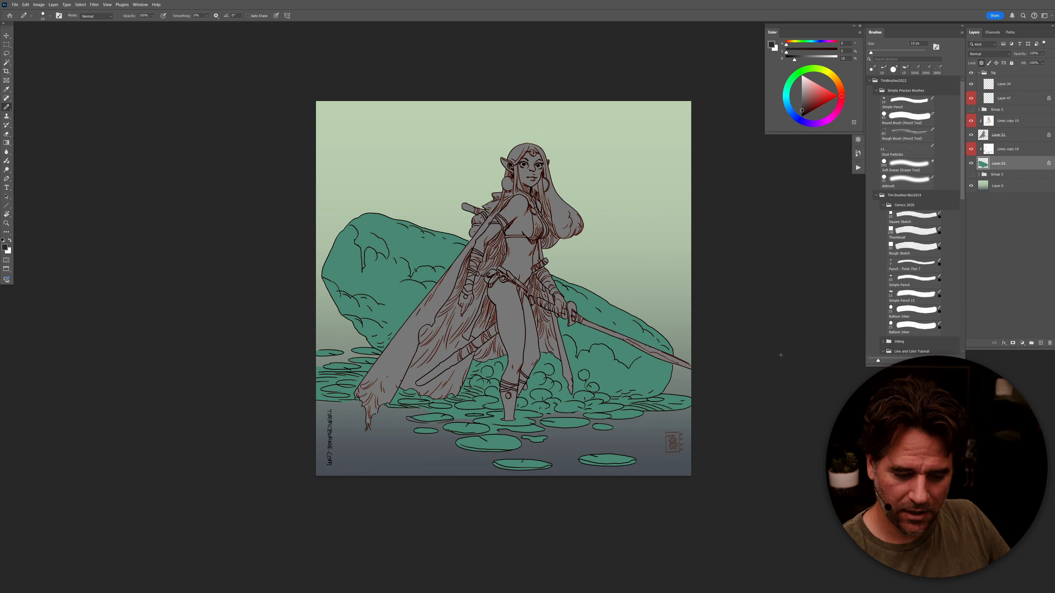
Step: Add an Overlay layer above the background and lay vertical gradients in the boulder's teal over the sky and water
left_click(987, 140)
left_click(990, 167)
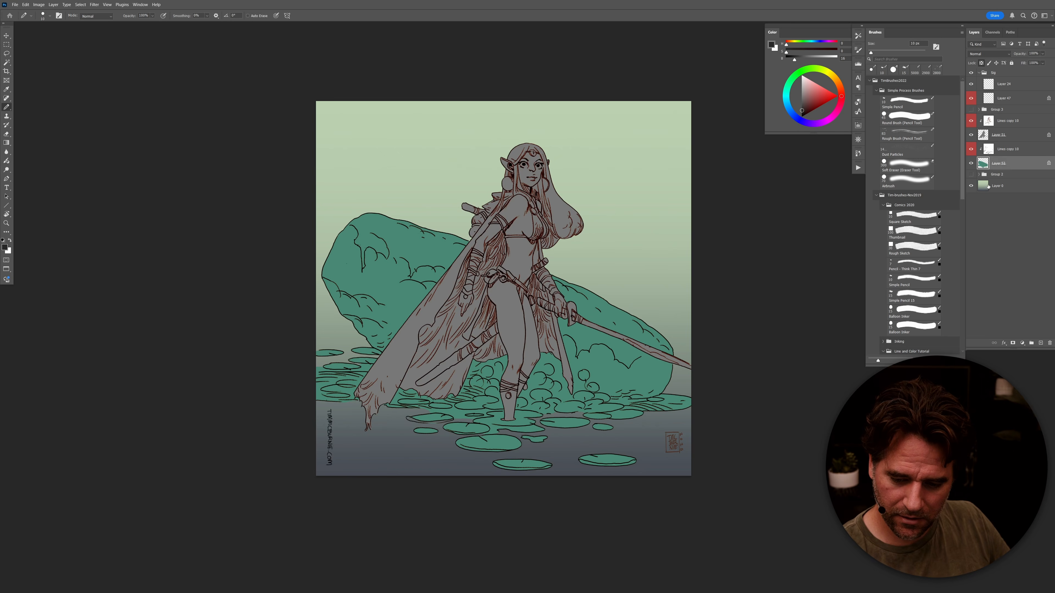
left_click(989, 188)
key("ctrl+alt+shift+n")
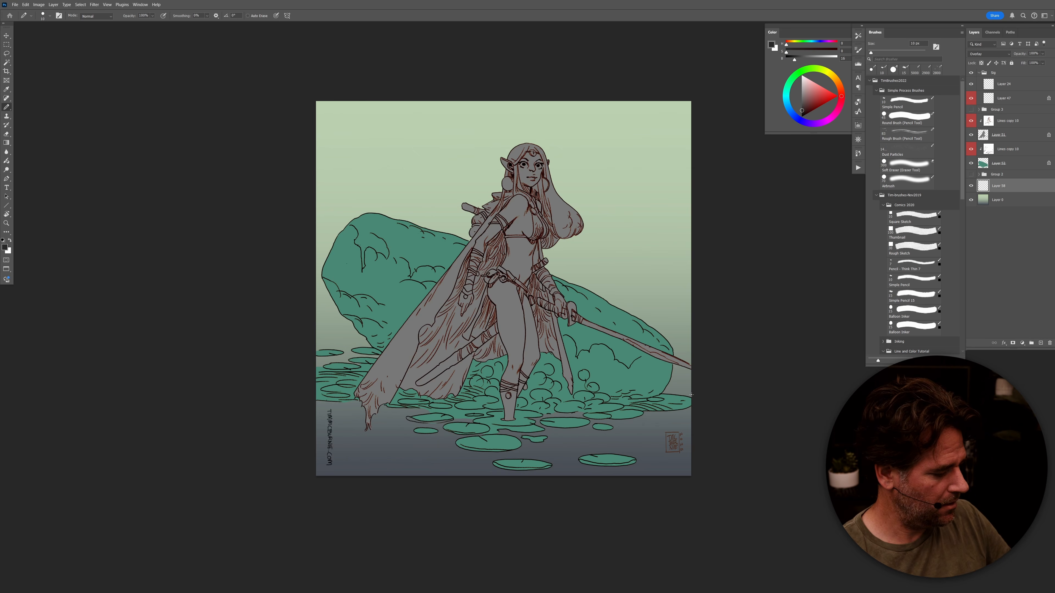
key("g")
left_click(602, 314, "alt")
left_click_drag(607, 104, 607, 540)
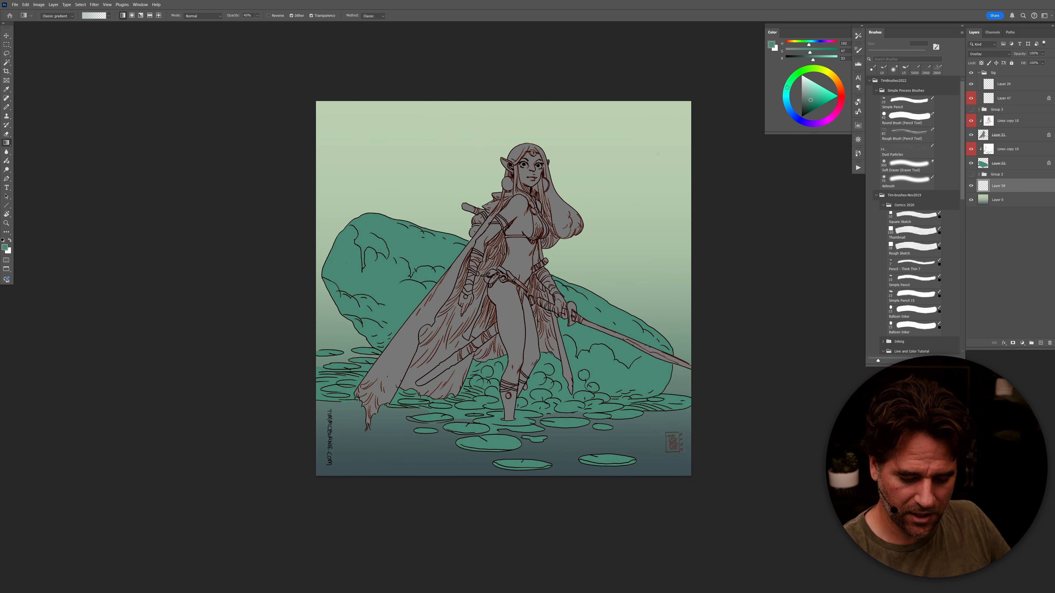
left_click_drag(604, 520, 604, 202)
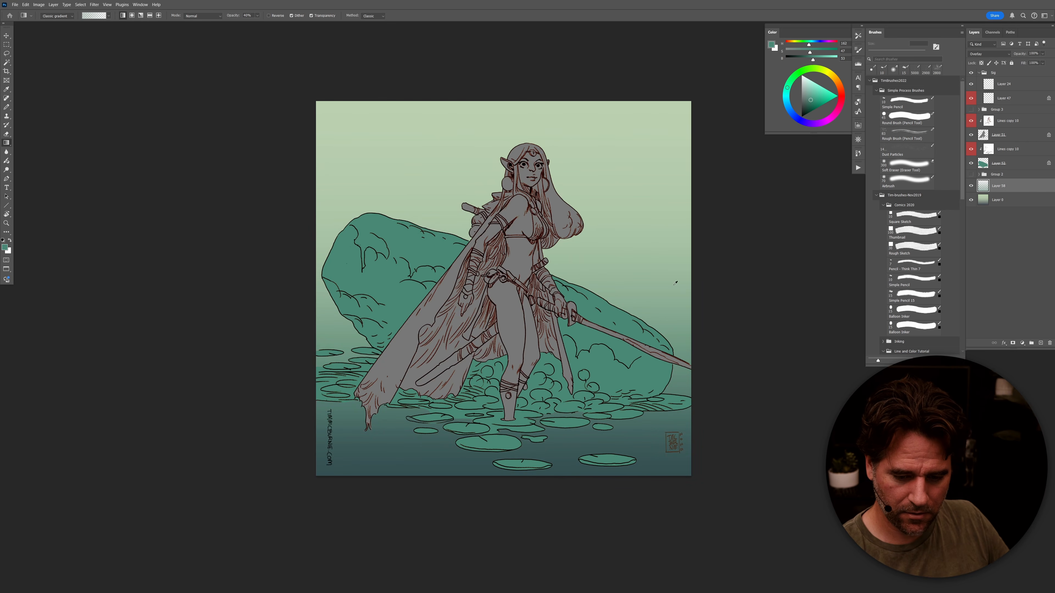
Step: Choose a brighter teal, add an upward gradient from the water, and merge the Overlay layer into the background
left_click(816, 97)
left_click_drag(579, 484, 579, 237)
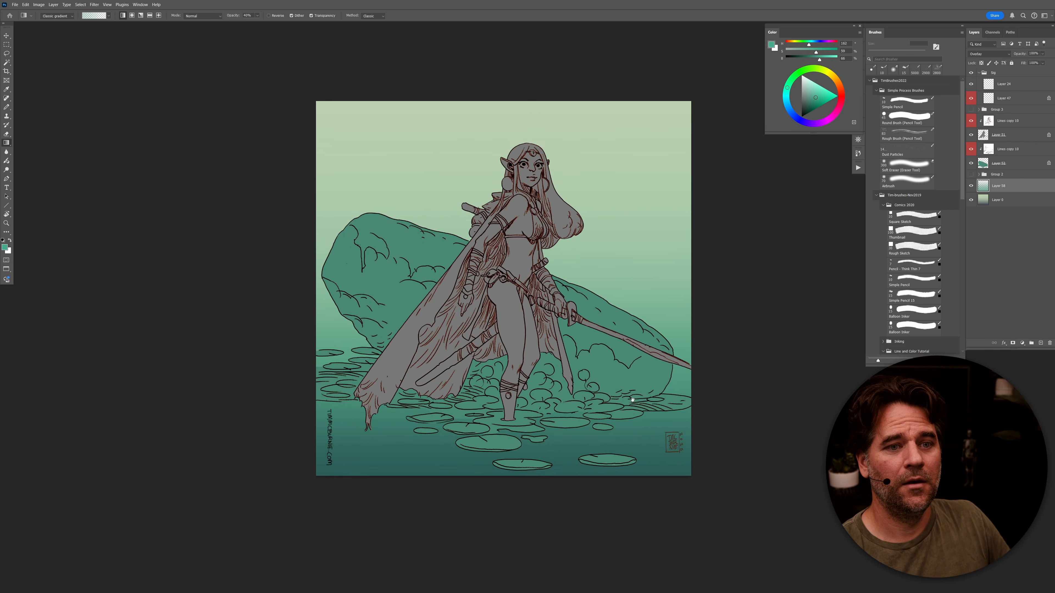
left_click_drag(632, 398, 634, 412)
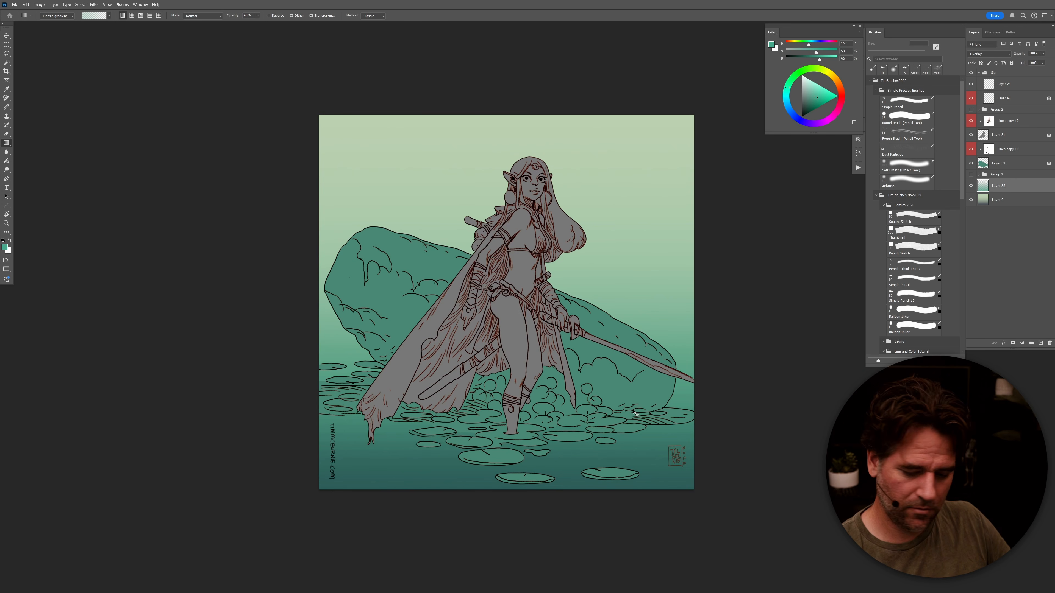
key("ctrl+e")
left_click_drag(656, 318, 674, 369)
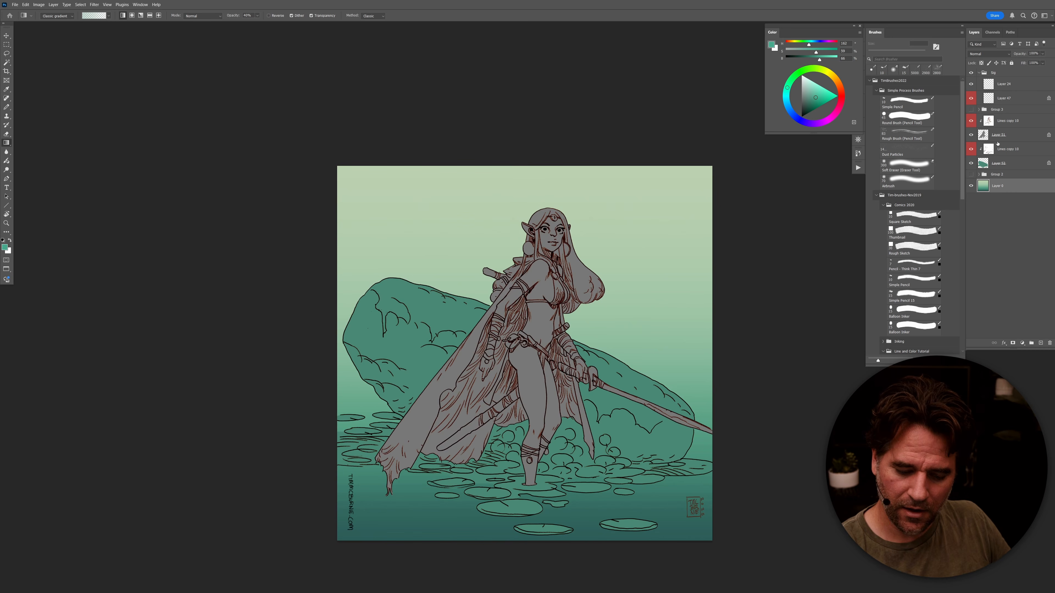
Step: Make the boulder and lily pad layer active, switch to the Brush tool and enlarge its tip
left_click(988, 164)
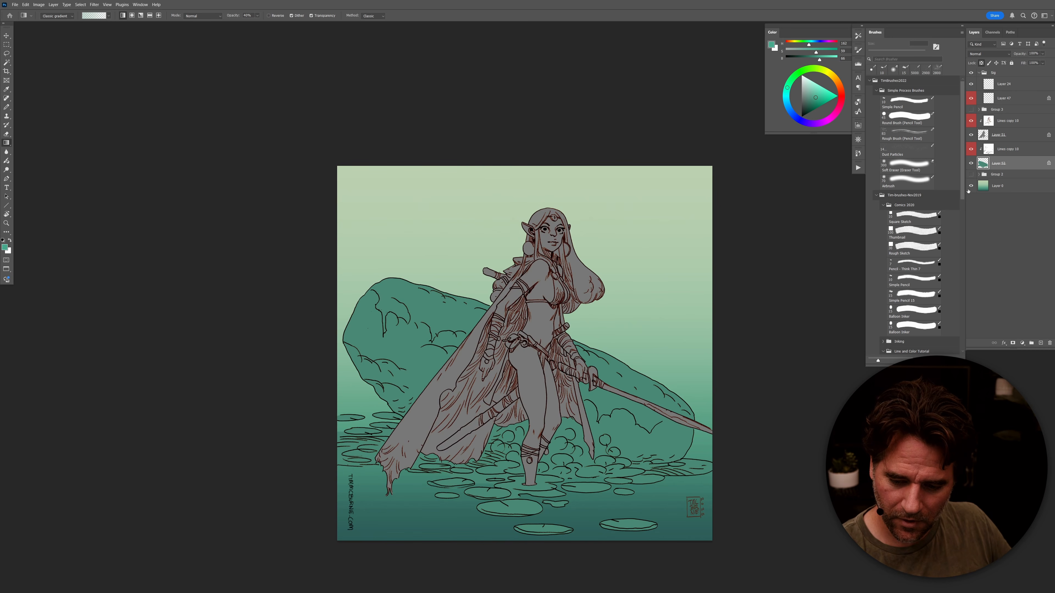
key("b")
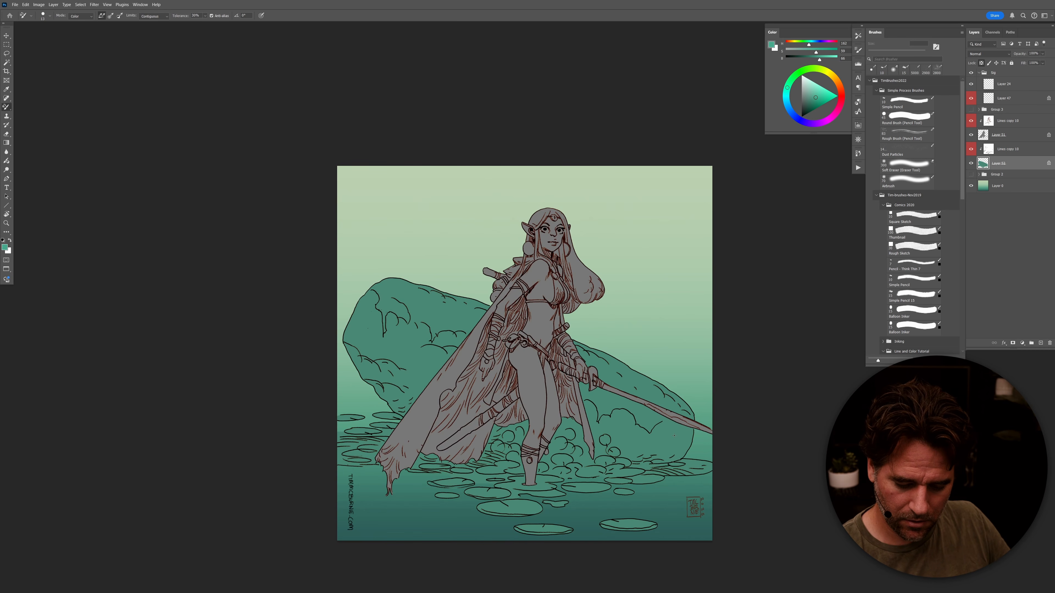
key("shift+b")
key("shift+b")
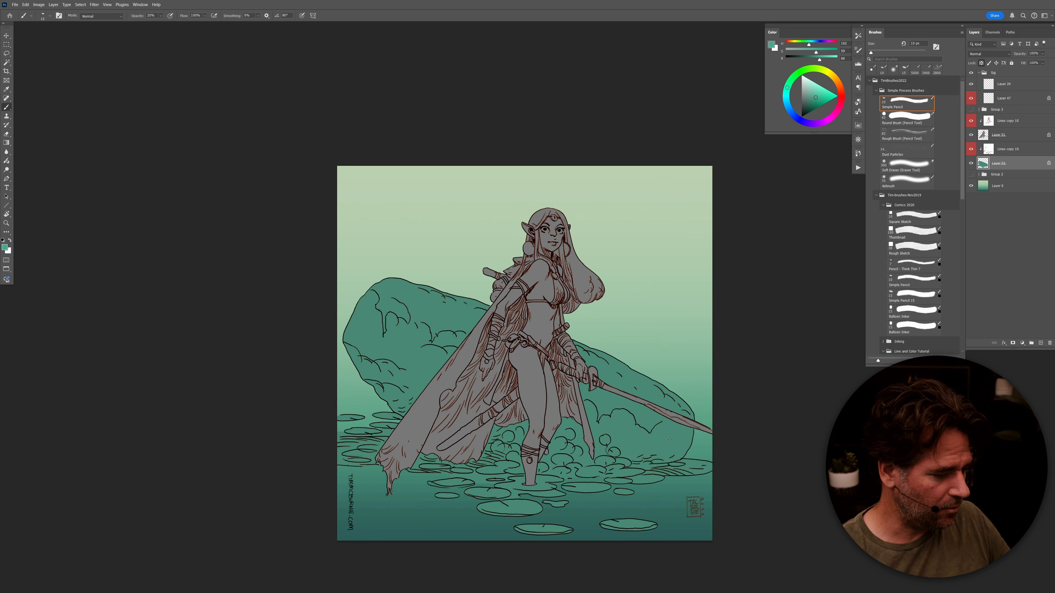
key("bracketright")
key("bracketright")
key("bracketright")
key("bracketright")
key("bracketright")
key("bracketright")
key("bracketright")
key("bracketright")
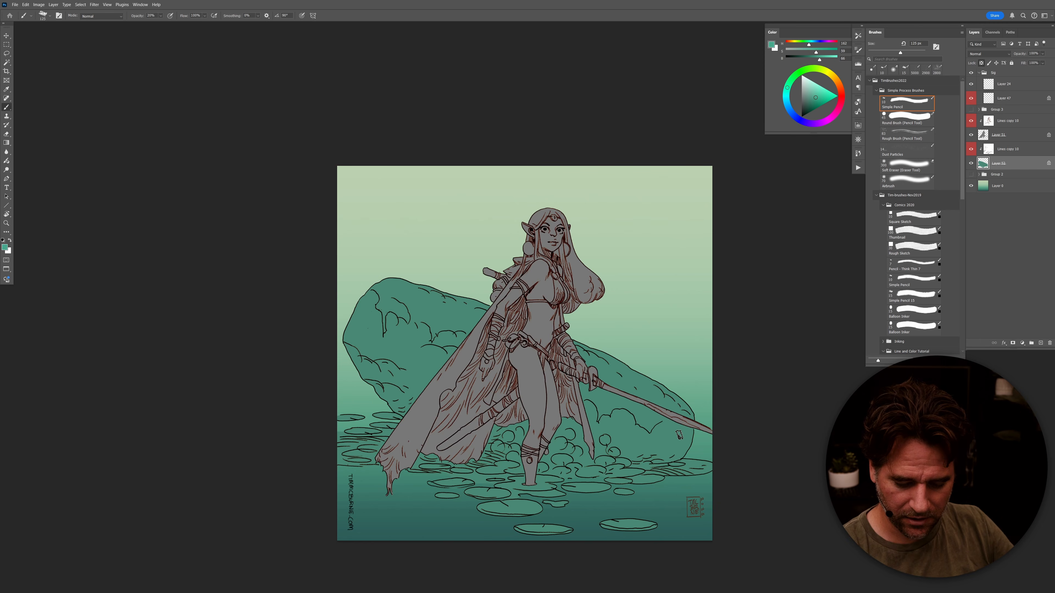
Step: With an enlarged Pencil, paint greyer, darker green shadows over the boulder's underside and the foliage behind the legs
key("shift+b")
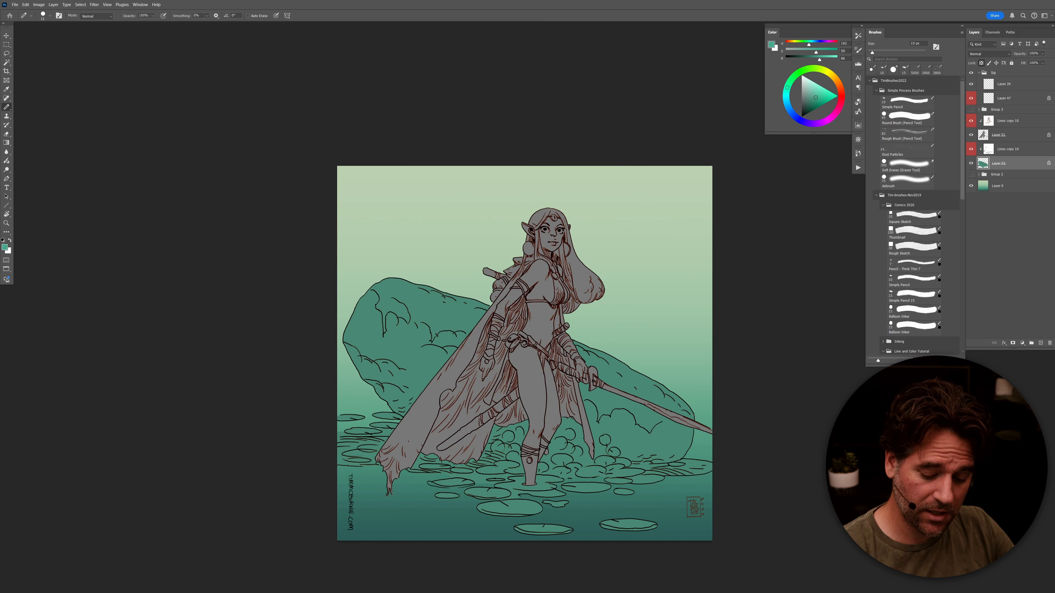
key("bracketright")
key("bracketright")
key("bracketright")
key("bracketright")
key("bracketright")
key("bracketright")
key("bracketright")
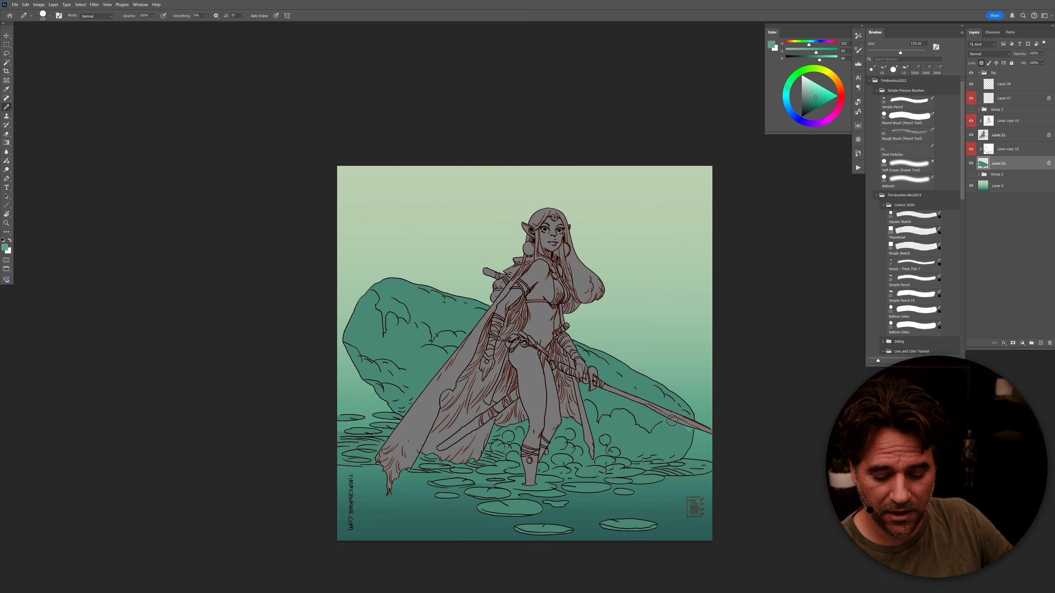
left_click_drag(686, 423, 655, 446)
key("ctrl+z")
left_click(655, 421, "alt")
left_click(805, 100)
mouse_move(688, 430)
left_mouse_down()
mouse_move(651, 440)
mouse_move(580, 406)
mouse_move(597, 435)
mouse_move(676, 458)
mouse_move(655, 455)
mouse_move(690, 440)
mouse_move(645, 461)
mouse_move(508, 448)
mouse_move(401, 409)
mouse_move(348, 341)
mouse_move(377, 320)
mouse_move(485, 375)
left_mouse_up()
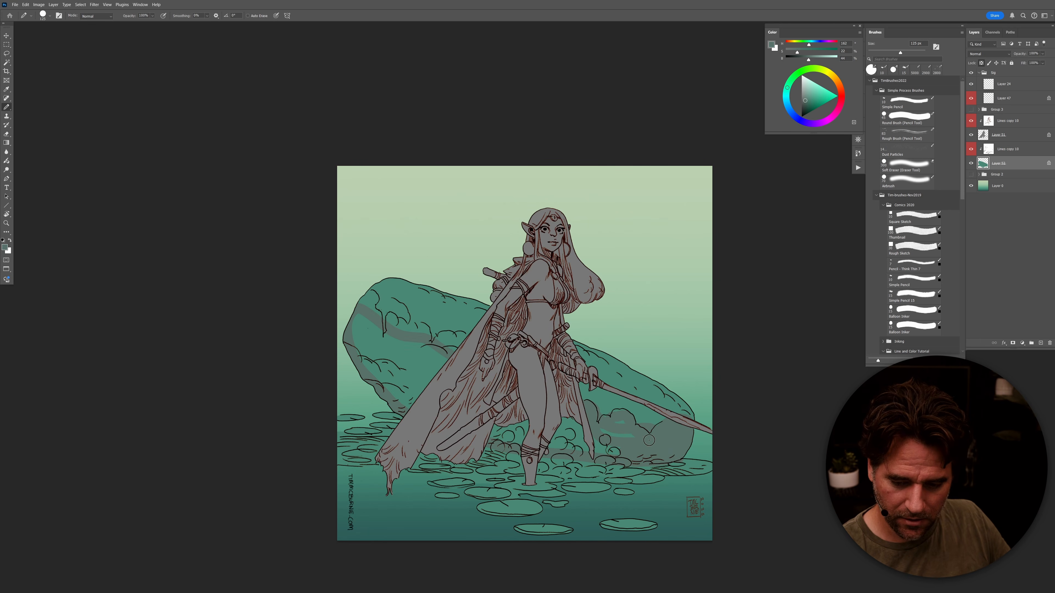
Step: Fill the outlined lower part of the boulder with the grey-green shadow colour using the Paint Bucket, and resample the lighter green
key("g")
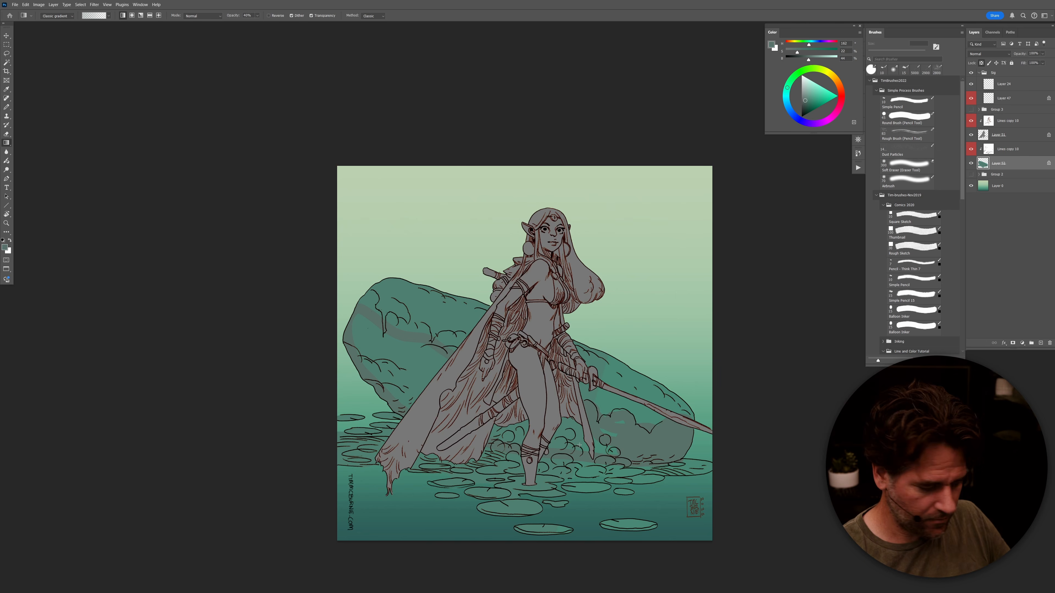
key("shift+g")
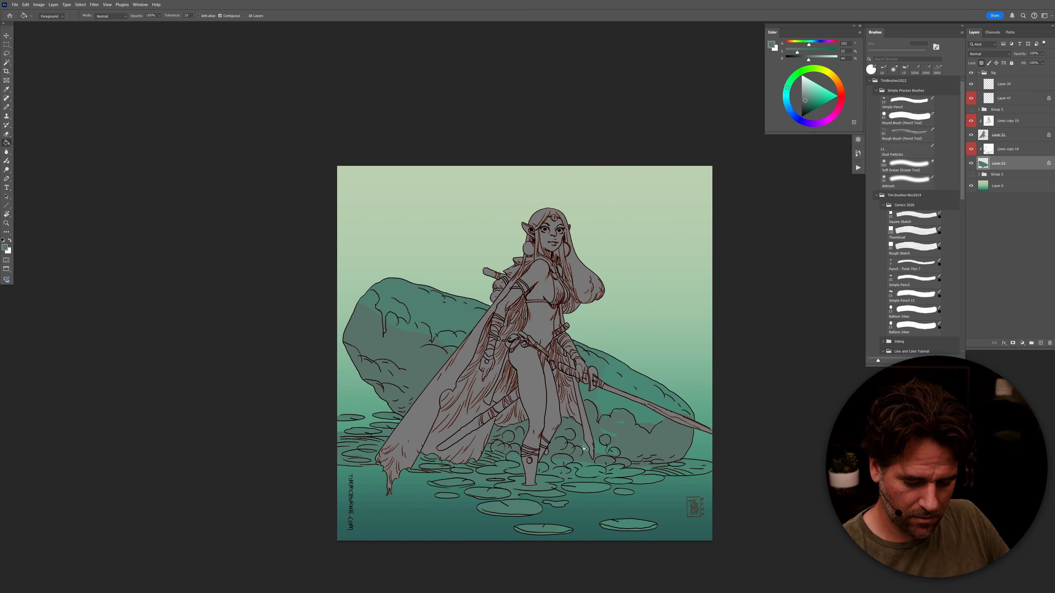
key("b")
left_click(608, 397, "alt")
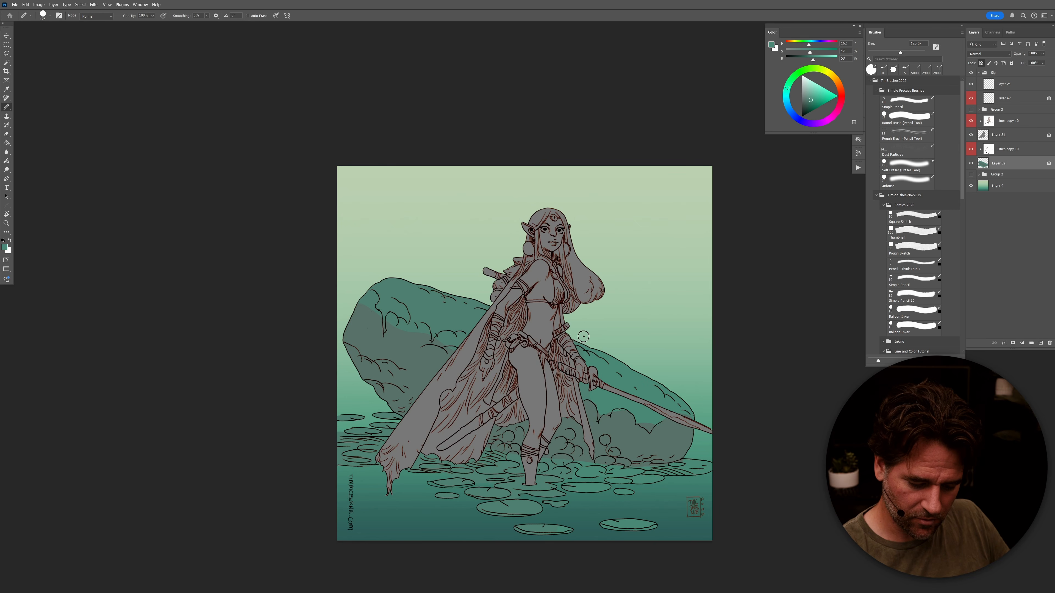
Step: Alternate between sampled light and shadow greens to refine the tones on the boulder's bumps and the foliage around the legs
left_click(428, 344, "alt")
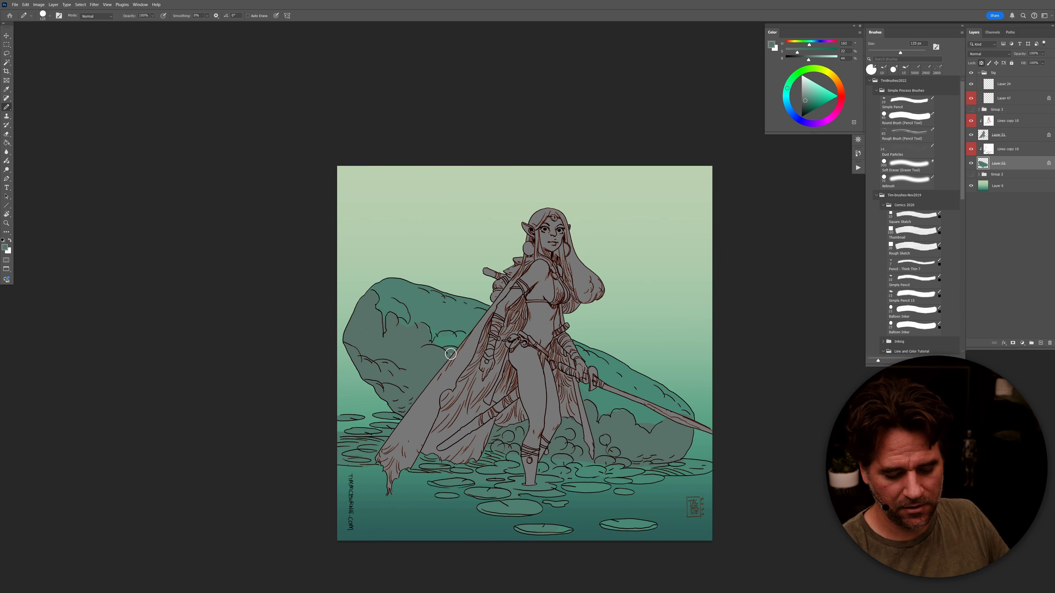
left_click(456, 318, "alt")
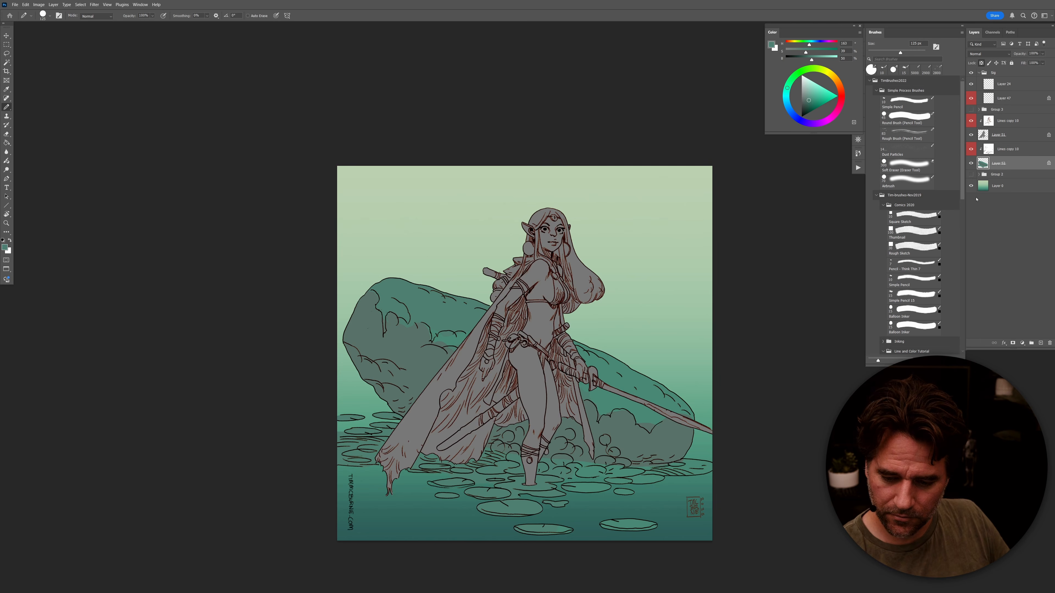
left_click(433, 358, "alt")
left_click(455, 318, "alt")
left_click(446, 348, "alt")
left_click(553, 464, "alt")
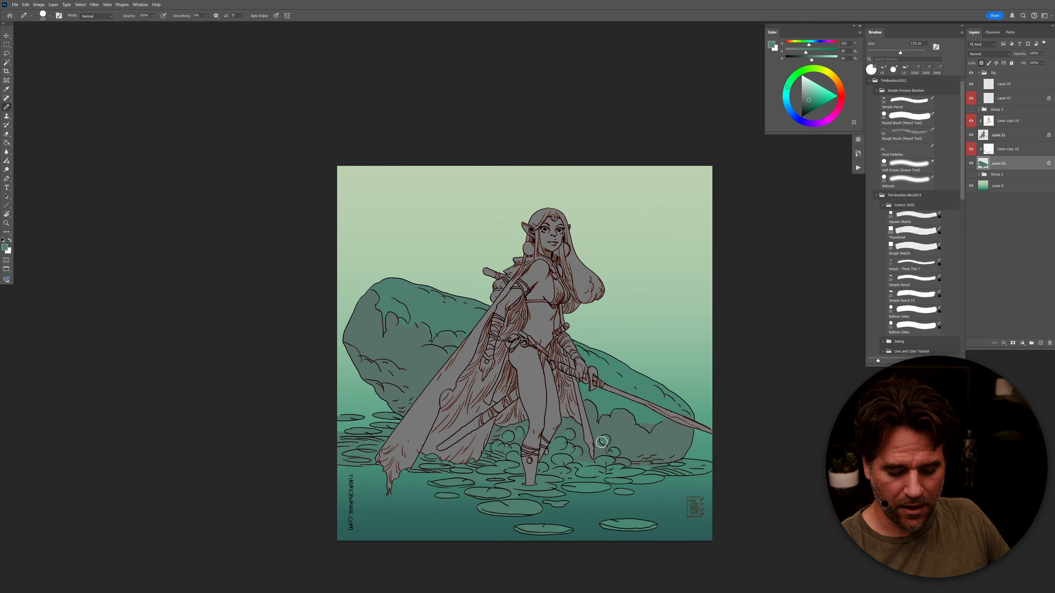
left_click(585, 474, "alt")
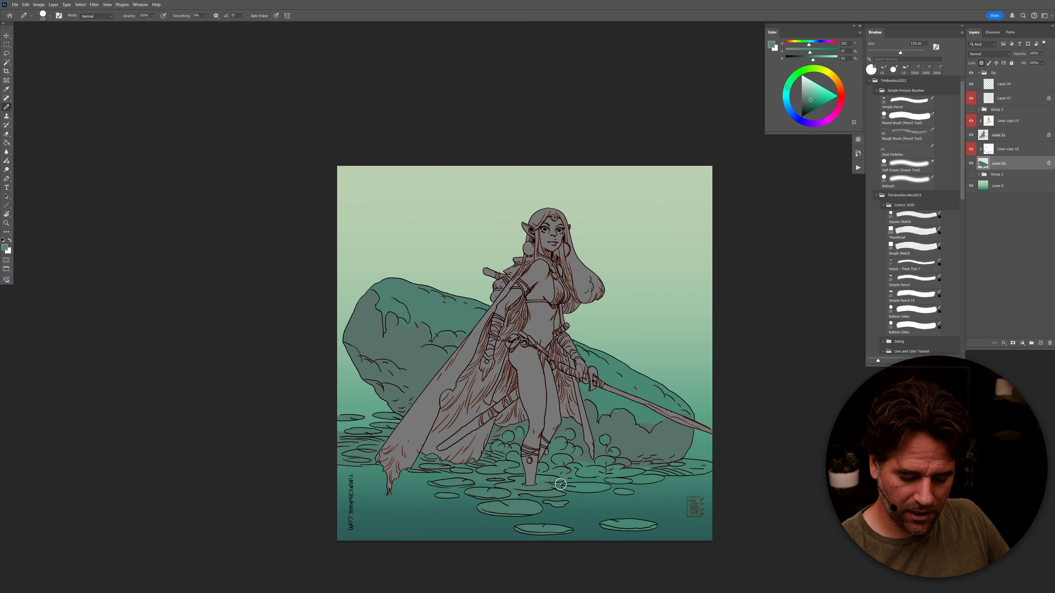
Step: Choose a brighter turquoise, paint glowing accents around the warrior's submerged leg, and resample the surrounding greens for touch-ups
left_click(552, 483, "alt")
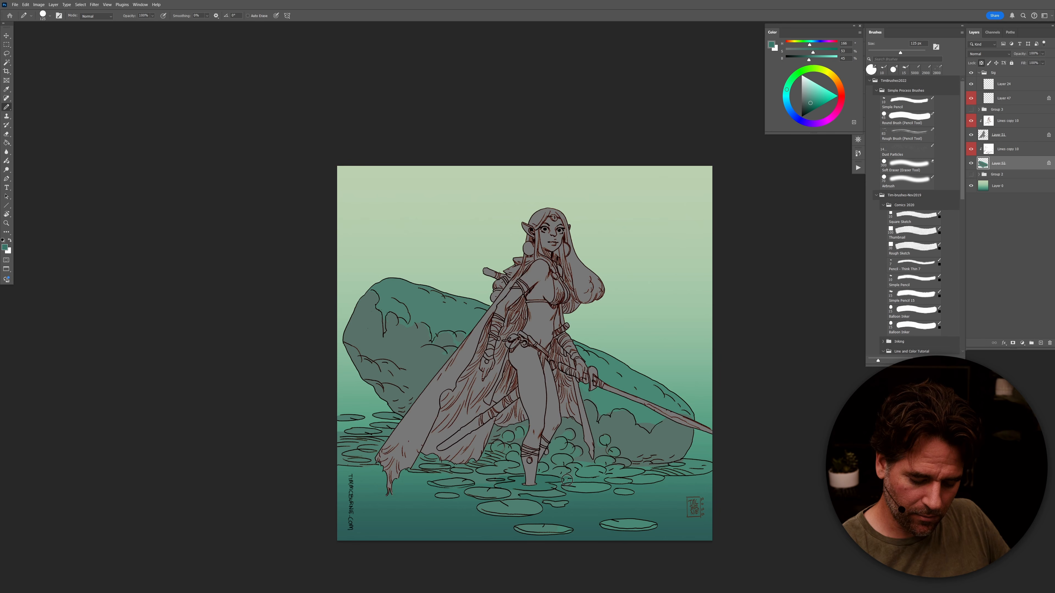
left_click_drag(811, 102, 818, 96)
mouse_move(560, 479)
left_mouse_down()
mouse_move(483, 480)
mouse_move(579, 482)
left_mouse_up()
mouse_move(493, 475)
left_mouse_down()
mouse_move(454, 476)
mouse_move(476, 476)
left_mouse_up()
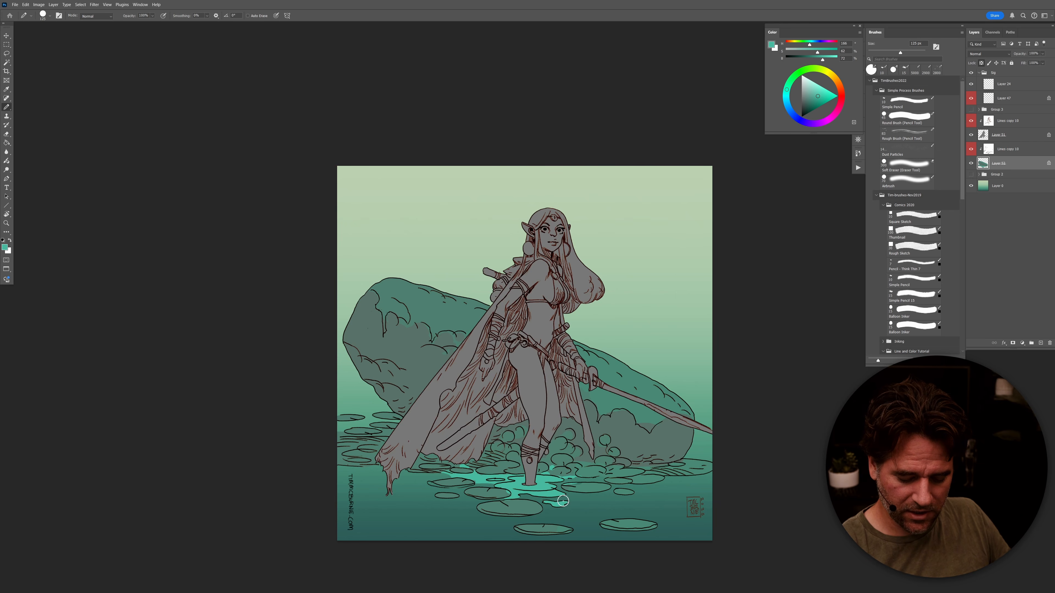
left_click(592, 485, "alt")
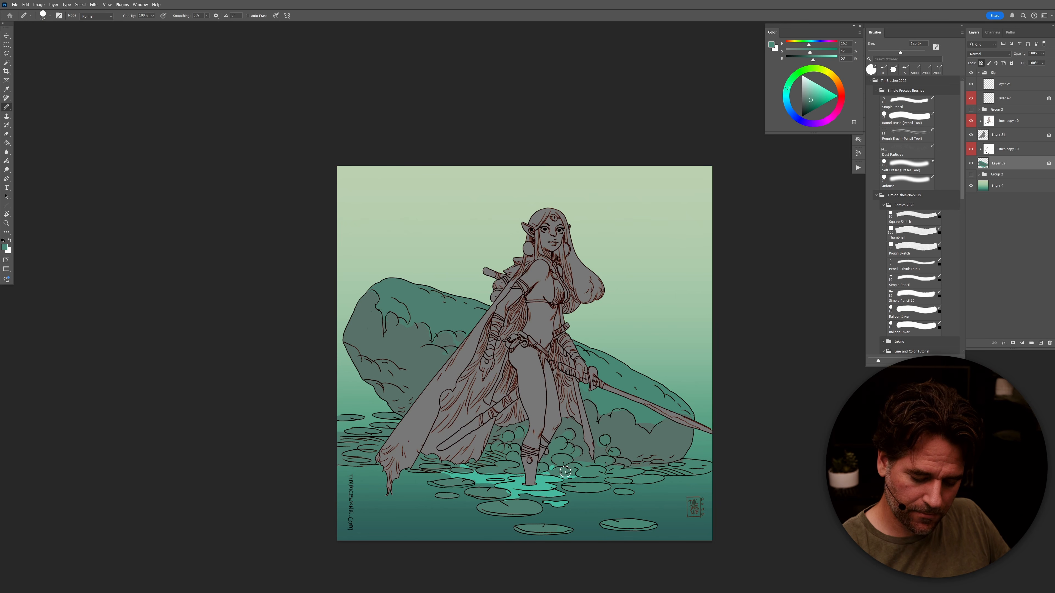
left_click(501, 493, "alt")
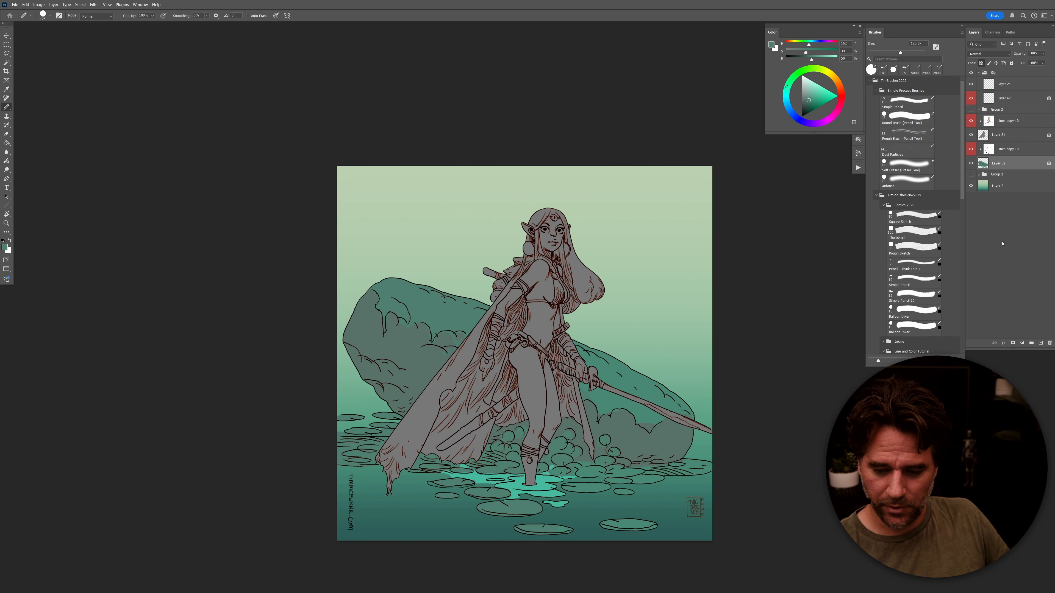
Step: On a new layer above the background gradient, paint streaks of sampled bright teal at 50% opacity across the water around the leg
left_click(997, 186)
key("ctrl+alt+shift+n")
left_click(558, 487, "alt")
key("5")
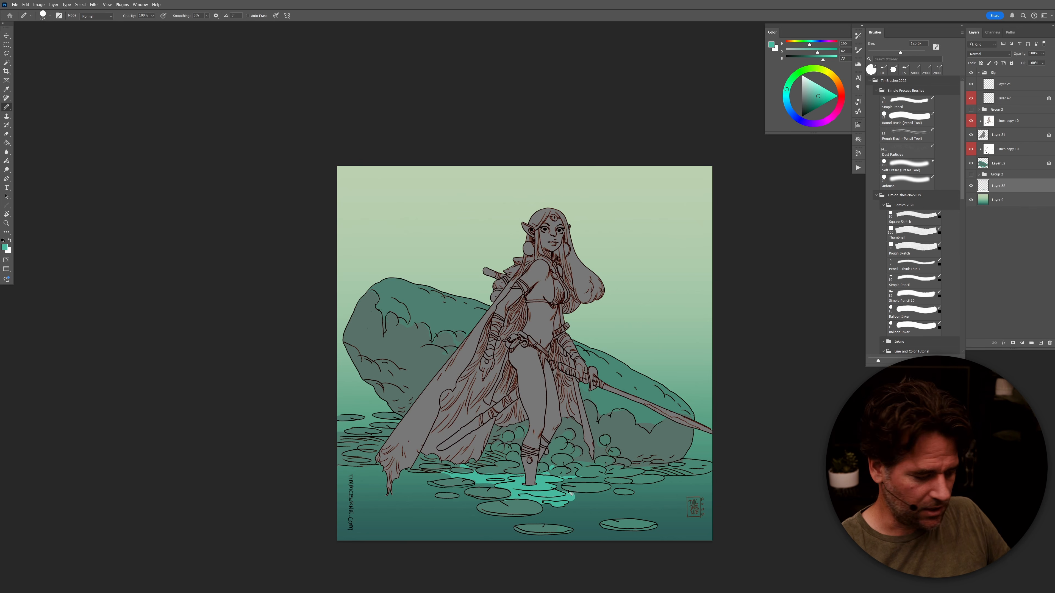
mouse_move(553, 496)
left_mouse_down()
mouse_move(524, 496)
mouse_move(661, 504)
left_mouse_up()
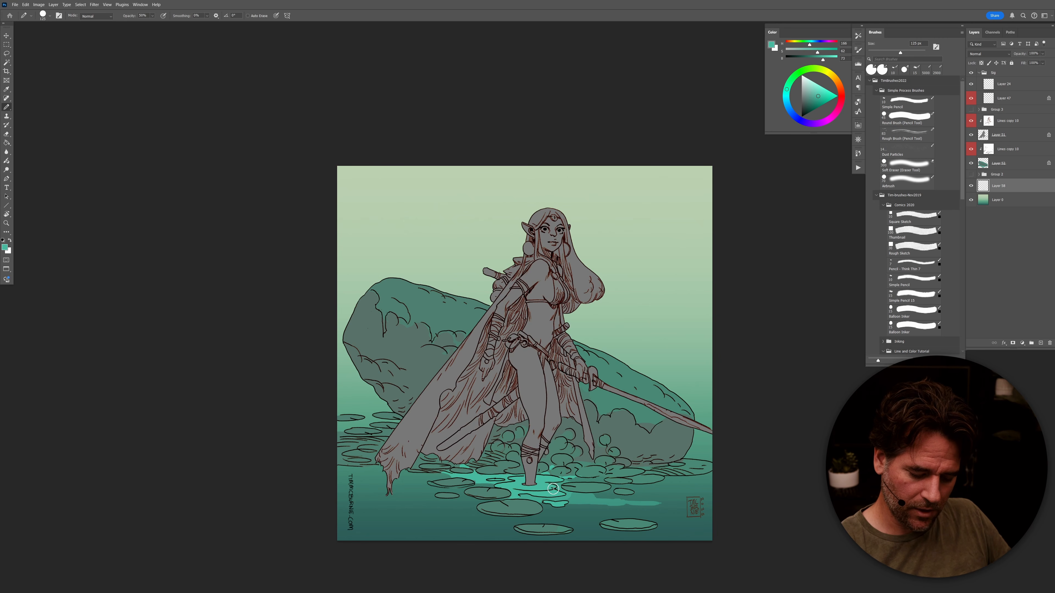
left_click_drag(508, 489, 407, 478)
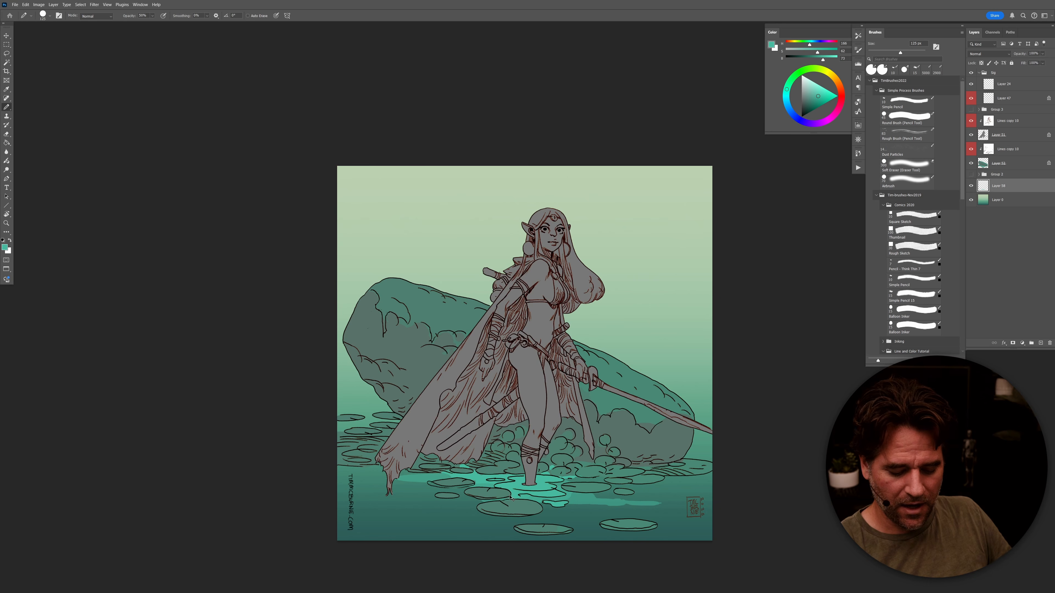
left_click_drag(509, 497, 433, 503)
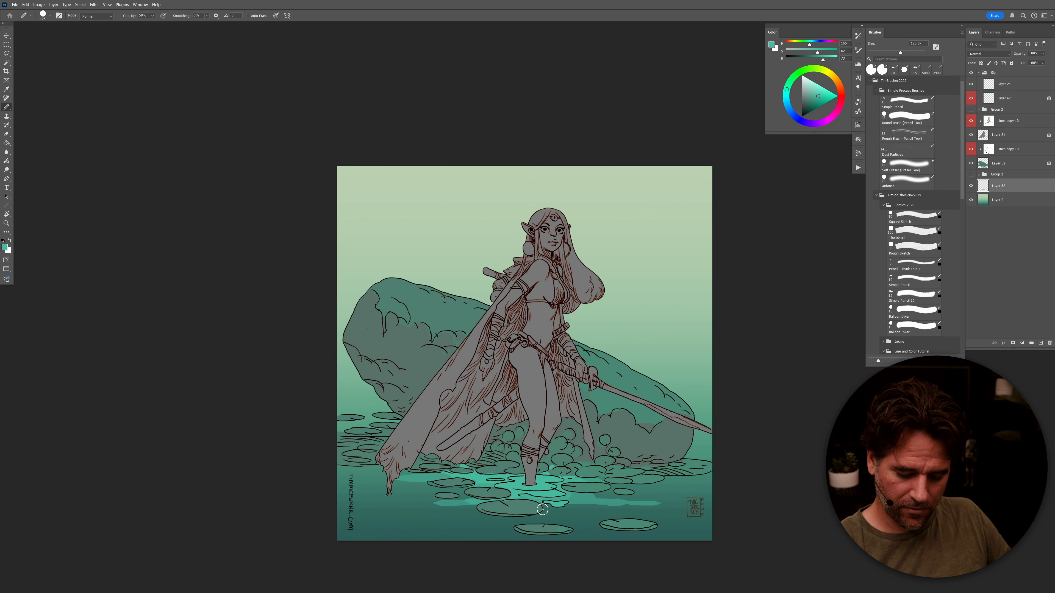
left_click_drag(544, 510, 629, 518)
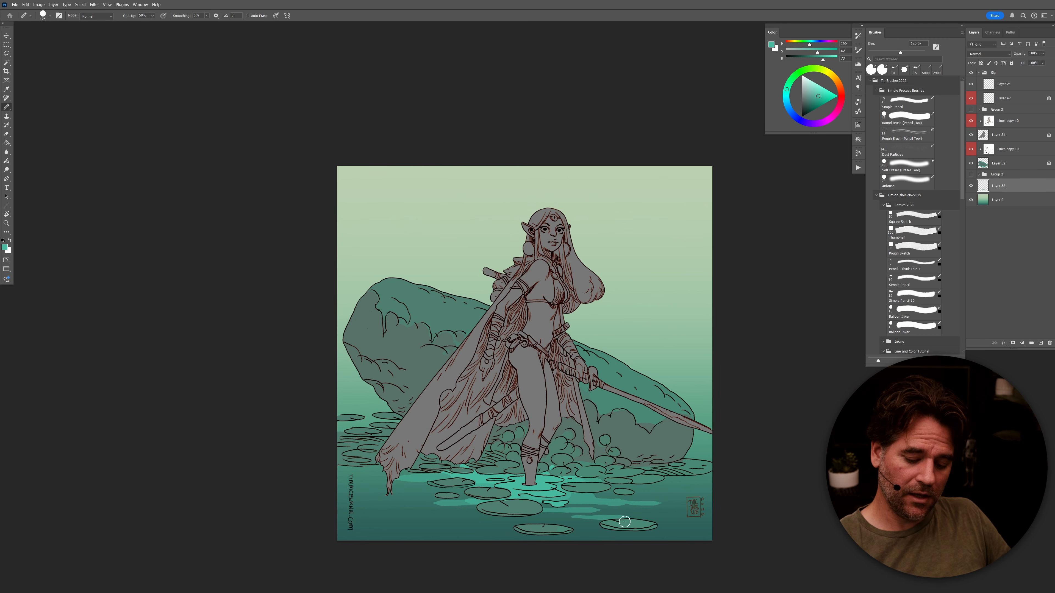
Step: Add more teal ripple patches between the lily pads and along the far edges of the water
left_click_drag(446, 513, 416, 515)
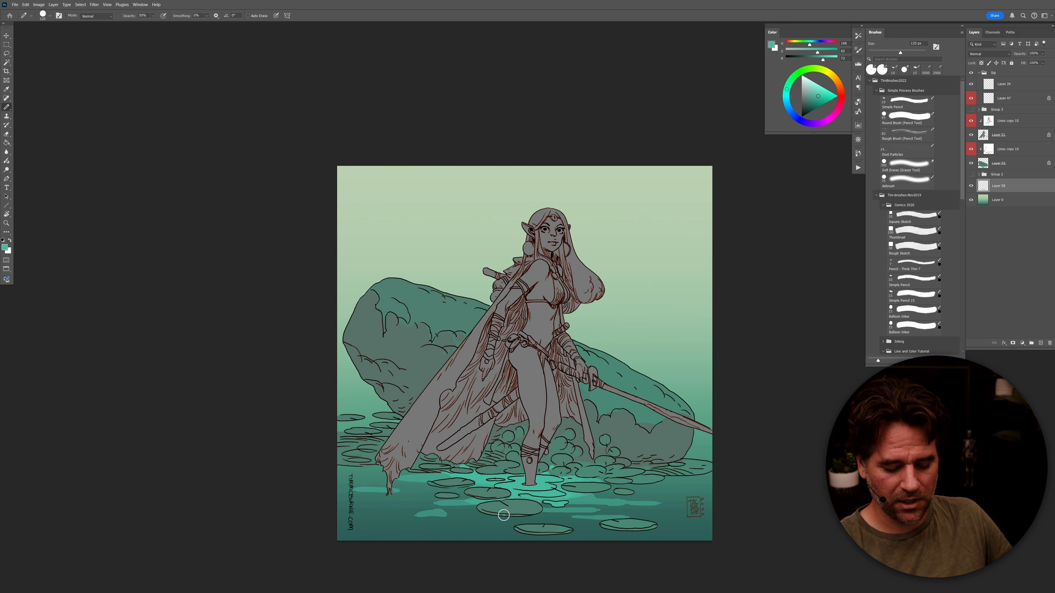
left_click_drag(388, 493, 403, 493)
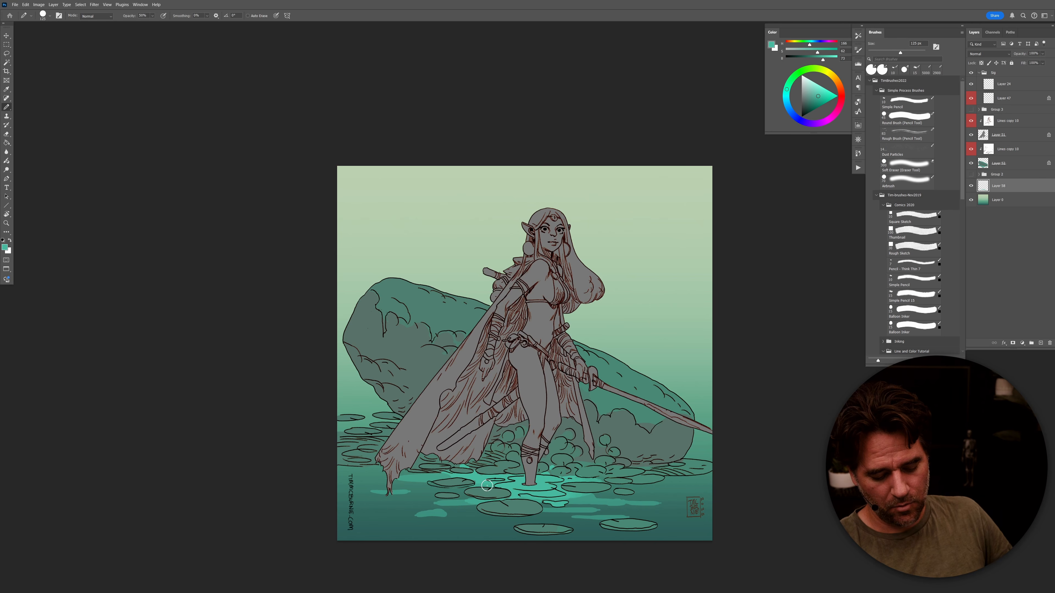
mouse_move(647, 492)
left_mouse_down()
mouse_move(678, 493)
mouse_move(691, 518)
left_mouse_up()
key("ctrl+z")
left_click_drag(500, 520, 509, 520)
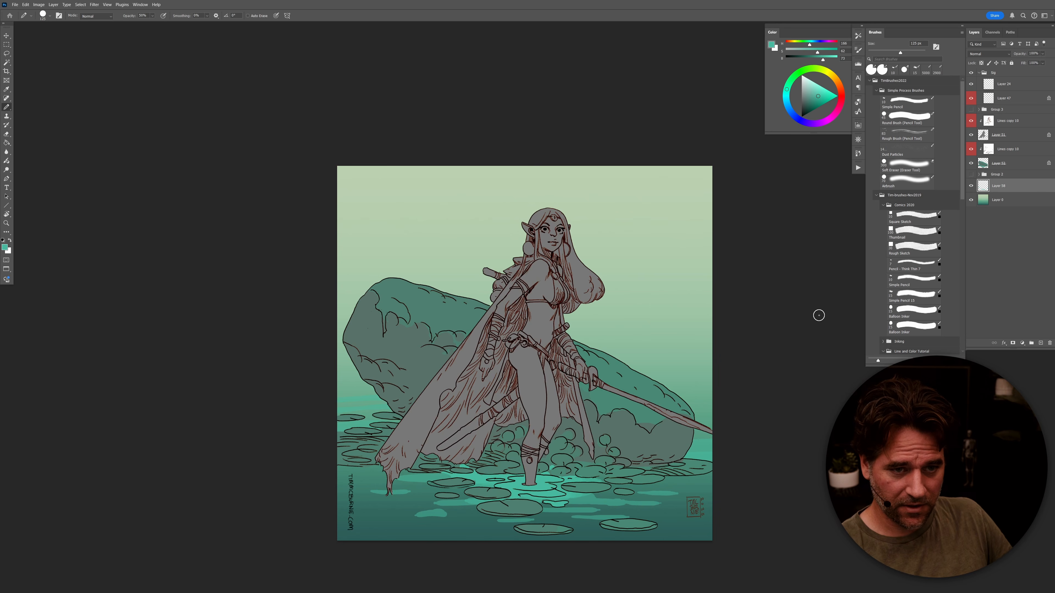
Step: Sample a mid green from the scene and paint low distant hills on both sides behind the boulder
left_click(703, 471, "alt")
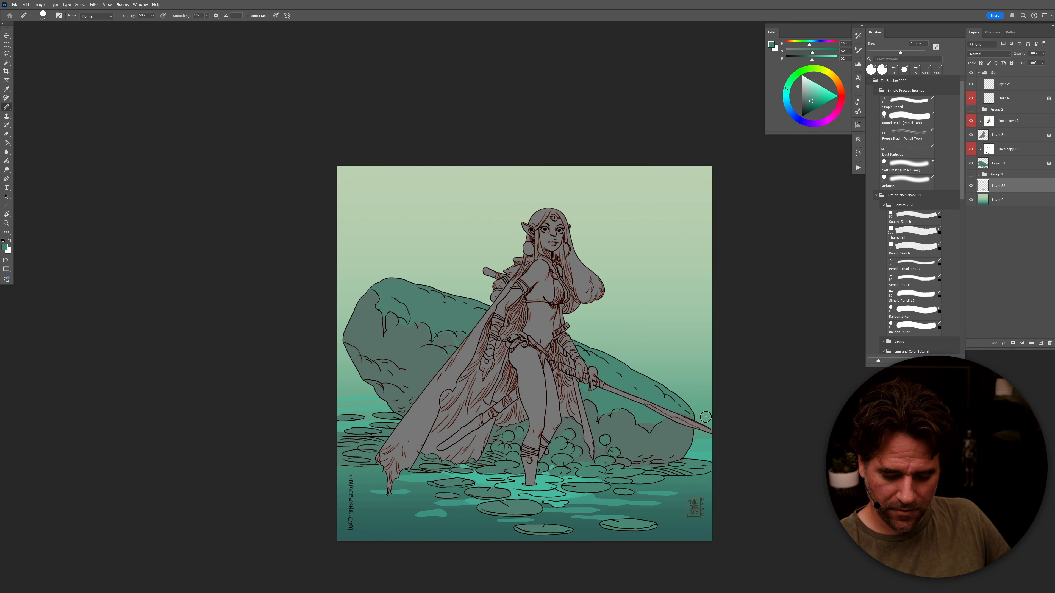
mouse_move(708, 404)
left_mouse_down()
mouse_move(670, 404)
mouse_move(720, 374)
mouse_move(693, 396)
left_mouse_up()
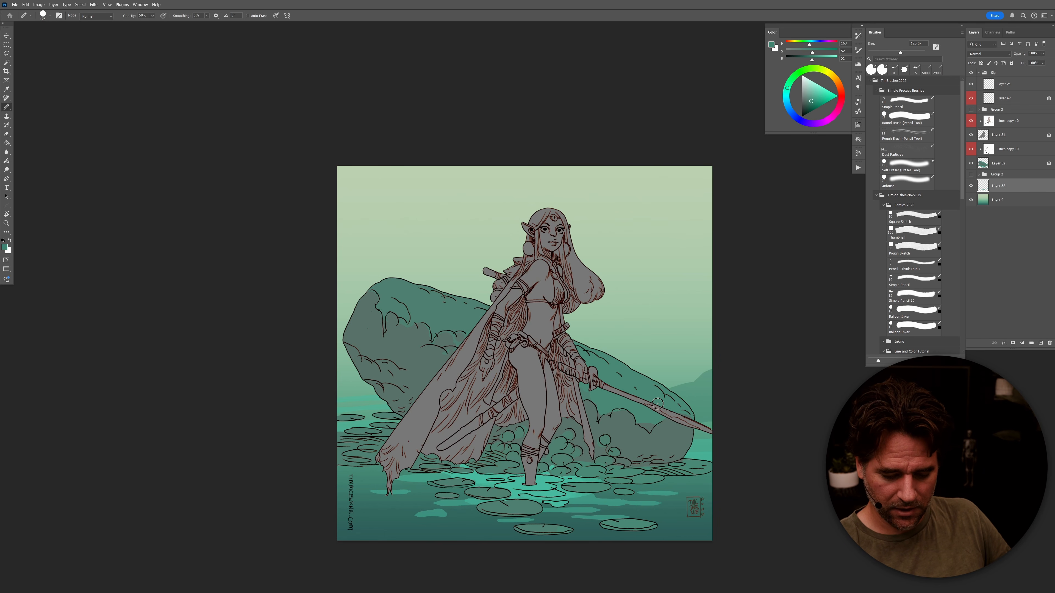
mouse_move(383, 397)
left_mouse_down()
mouse_move(340, 401)
mouse_move(361, 391)
left_mouse_up()
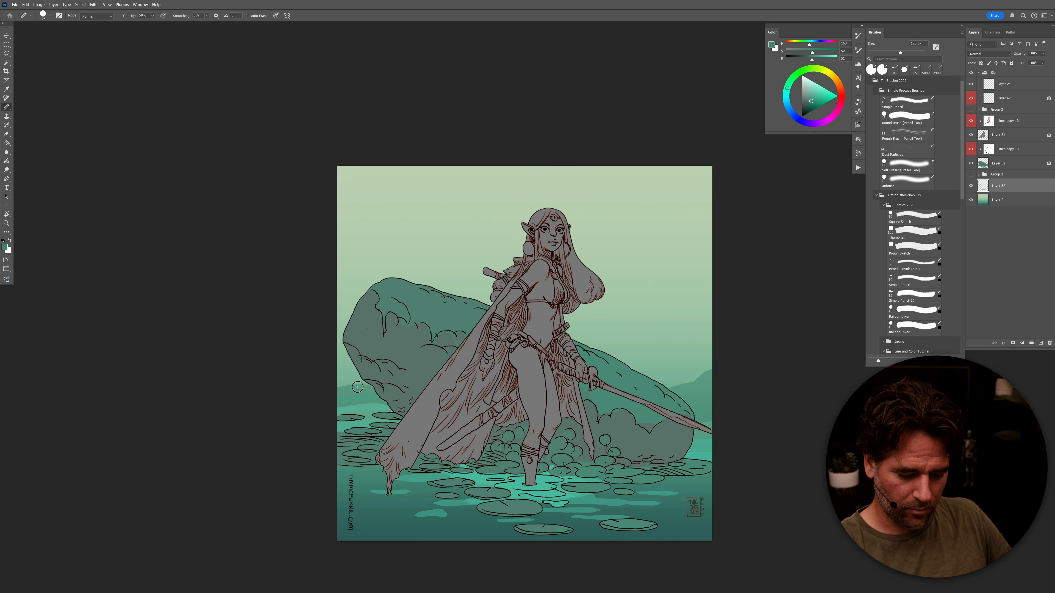
left_click_drag(679, 373, 667, 385)
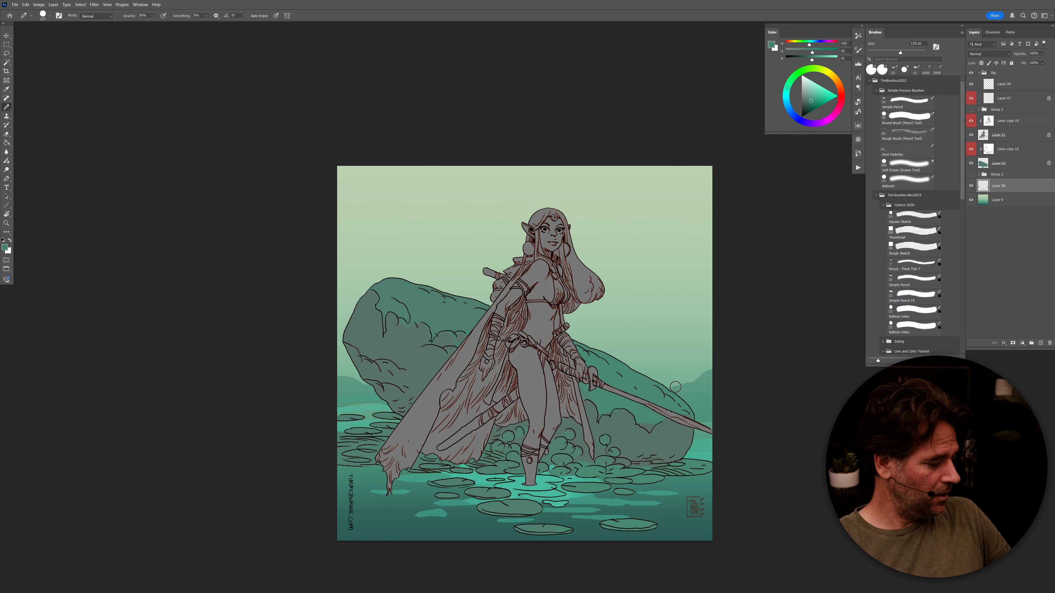
Step: Paint faint rounded foliage shapes at 20% opacity above the distant hills on both sides of the boulder
key("2")
mouse_move(686, 271)
left_mouse_down()
mouse_move(682, 288)
mouse_move(704, 271)
mouse_move(697, 290)
mouse_move(697, 278)
mouse_move(706, 282)
mouse_move(700, 299)
mouse_move(690, 295)
mouse_move(703, 304)
mouse_move(688, 351)
mouse_move(698, 357)
mouse_move(684, 350)
mouse_move(685, 370)
mouse_move(683, 349)
mouse_move(699, 356)
mouse_move(703, 340)
mouse_move(685, 360)
mouse_move(688, 374)
mouse_move(705, 359)
mouse_move(664, 350)
mouse_move(664, 374)
mouse_move(648, 358)
mouse_move(642, 372)
mouse_move(661, 343)
left_mouse_up()
key("ctrl+z")
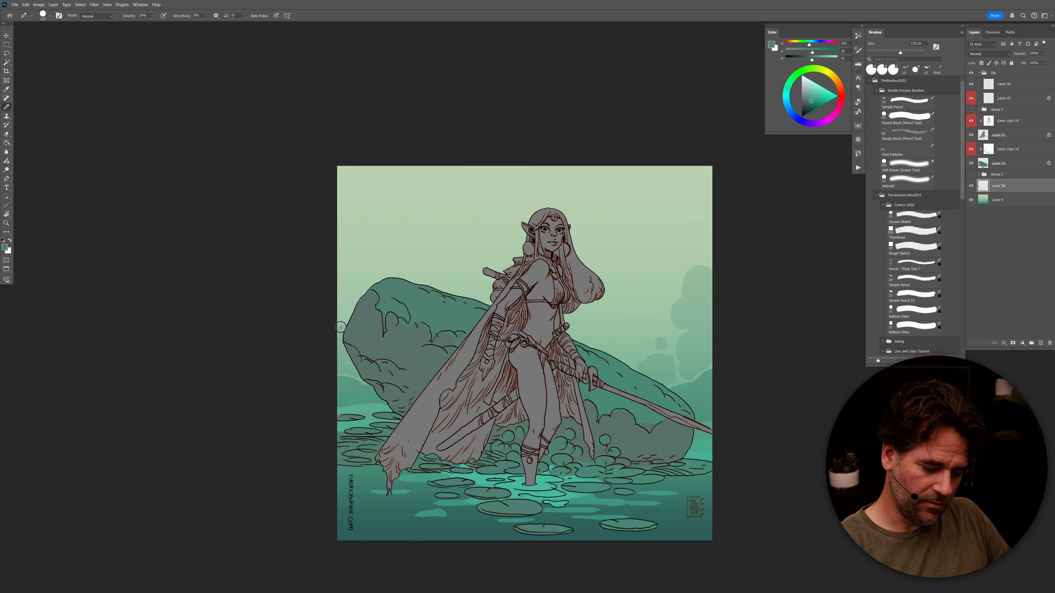
mouse_move(337, 296)
left_mouse_down()
mouse_move(362, 302)
mouse_move(342, 253)
mouse_move(350, 273)
mouse_move(344, 255)
mouse_move(351, 272)
mouse_move(365, 274)
mouse_move(365, 259)
mouse_move(377, 278)
left_mouse_up()
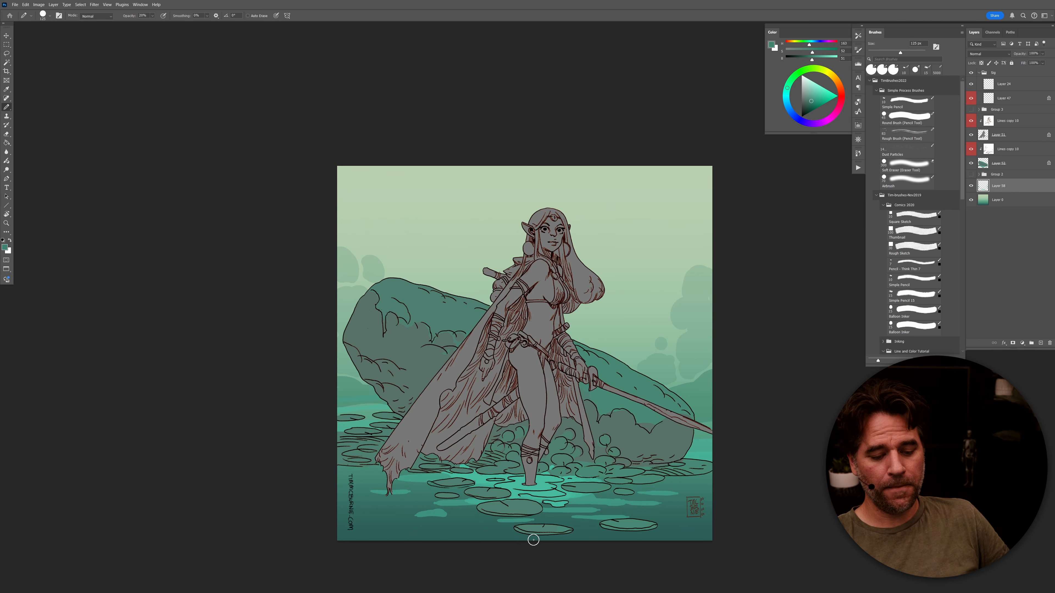
mouse_move(694, 245)
left_mouse_down()
mouse_move(685, 262)
mouse_move(685, 252)
left_mouse_up()
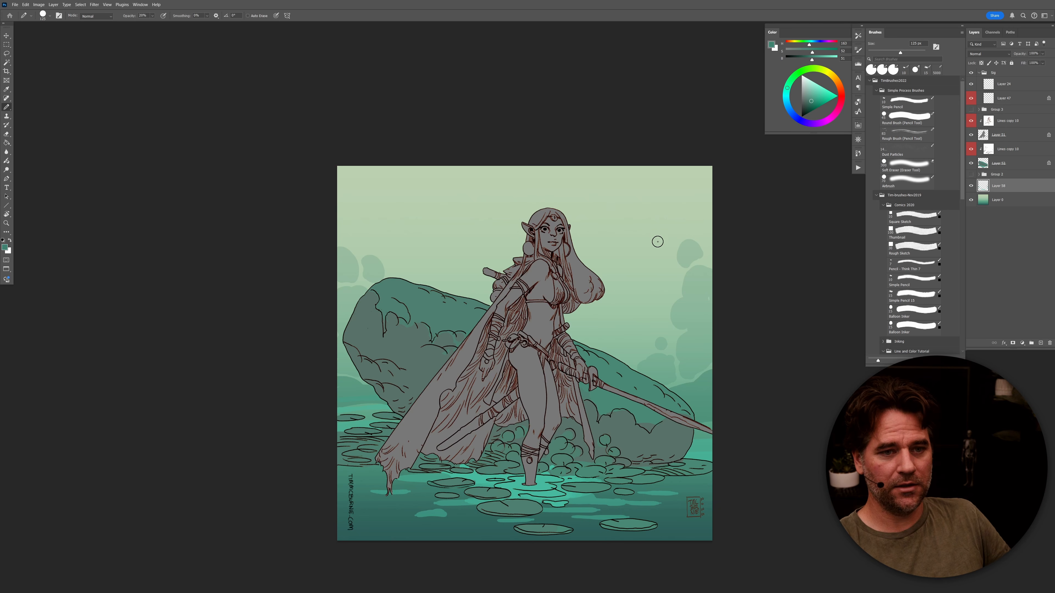
key("ctrl+z")
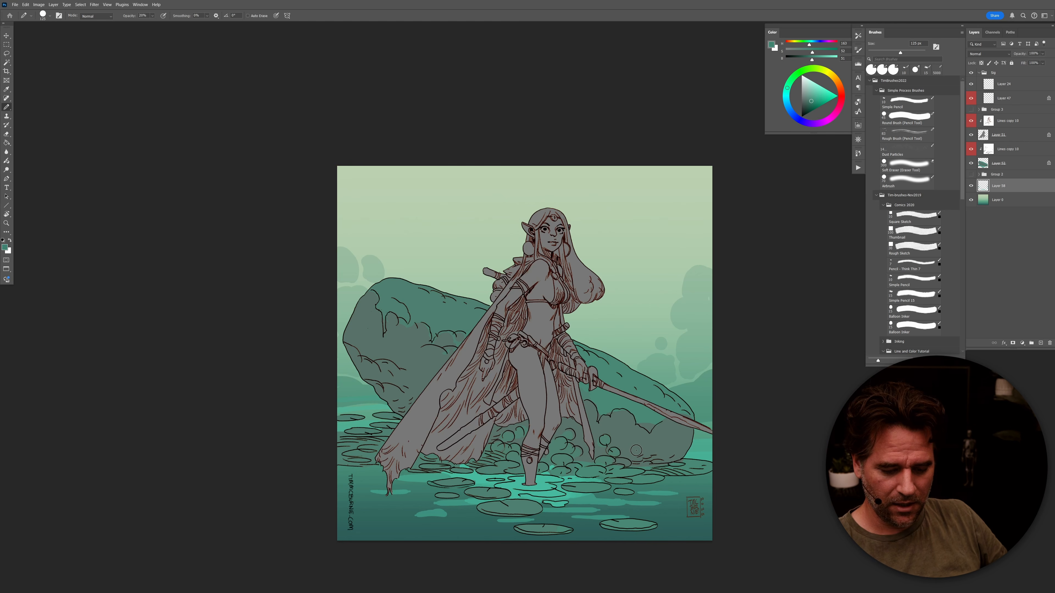
Step: Compare the boulder's grey-green side and mossy green top by sampling both colors on the boulder's layer
left_click_drag(649, 415, 654, 421)
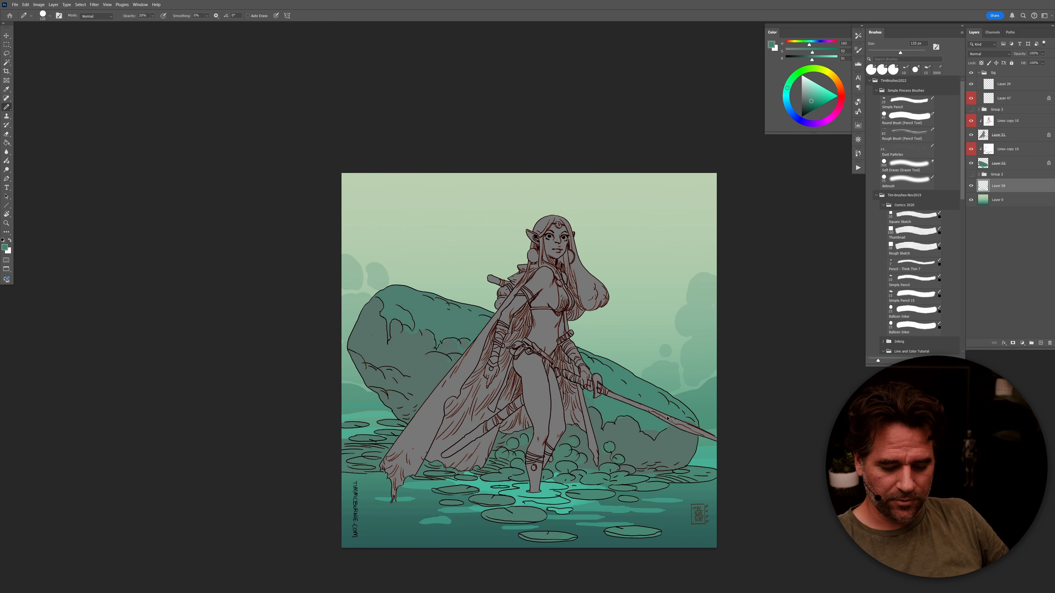
left_click(654, 446, "alt")
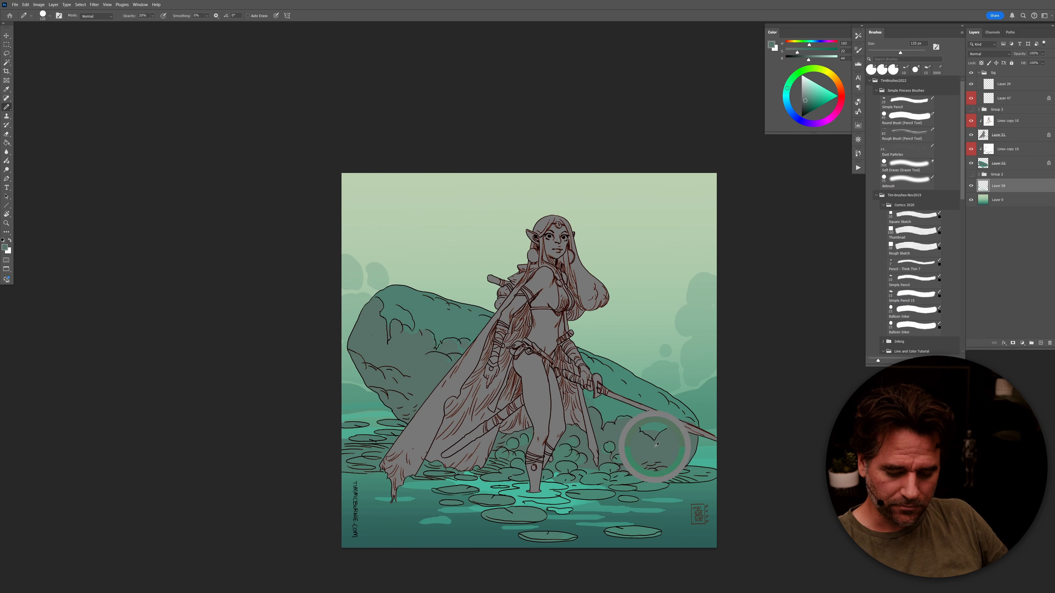
left_click(991, 164)
left_click(656, 420, "alt")
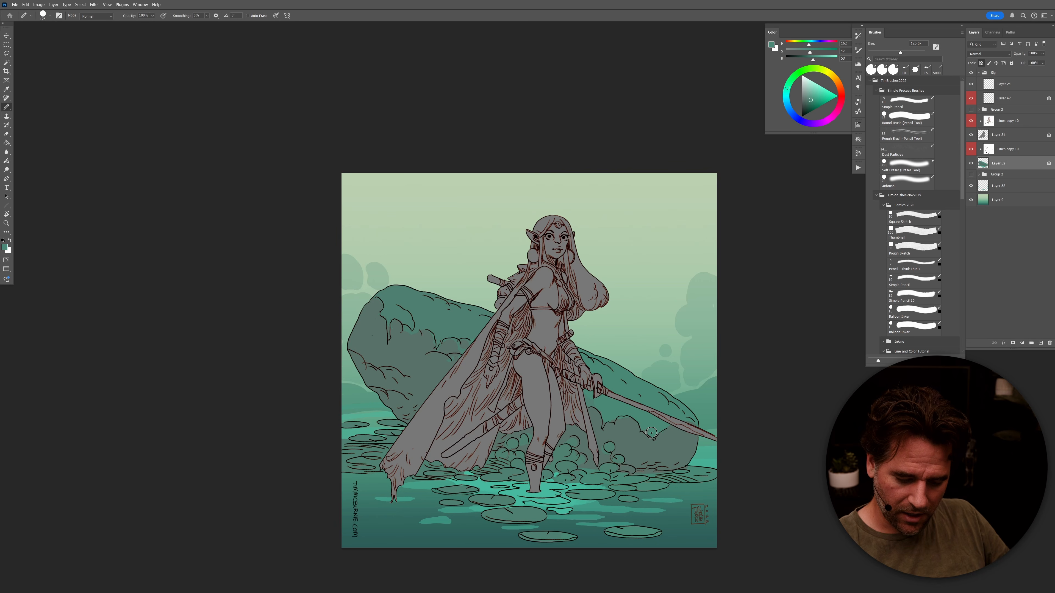
left_click(629, 423, "alt")
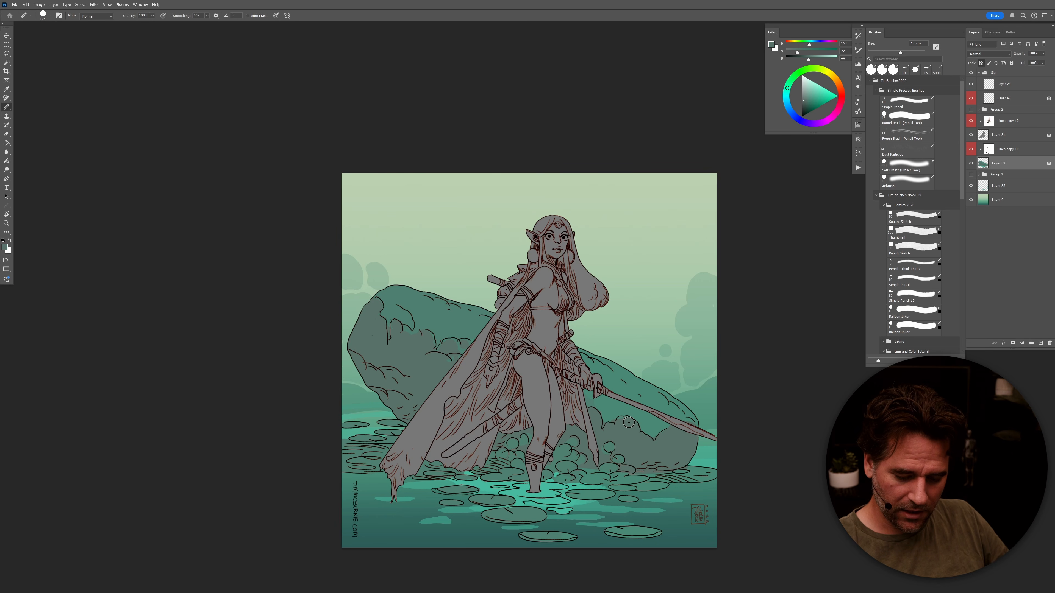
left_click(613, 418, "alt")
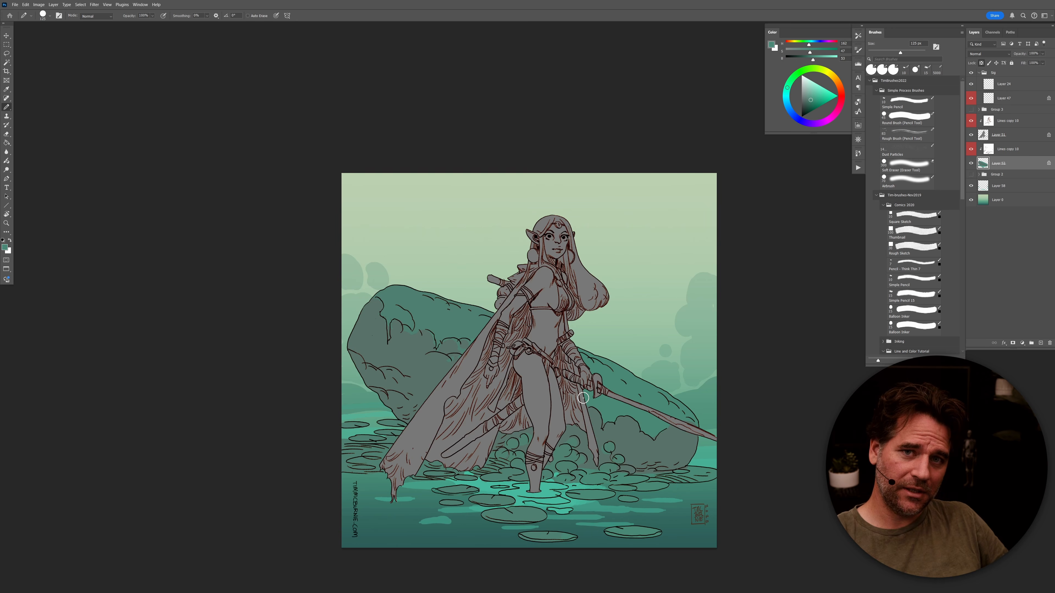
left_click_drag(658, 205, 604, 451)
left_click_drag(809, 45, 808, 45)
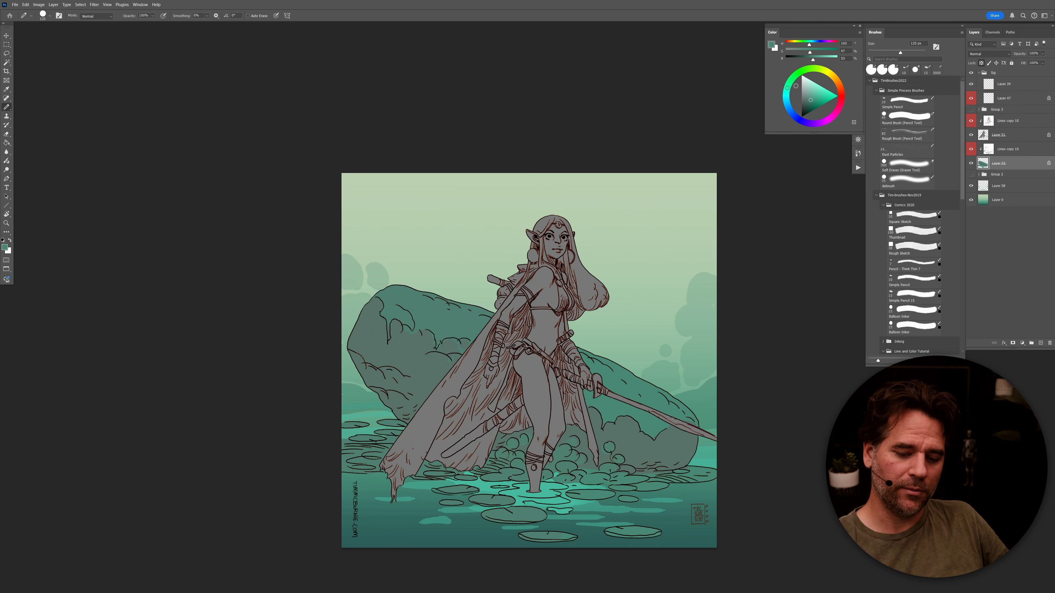
left_click(840, 103)
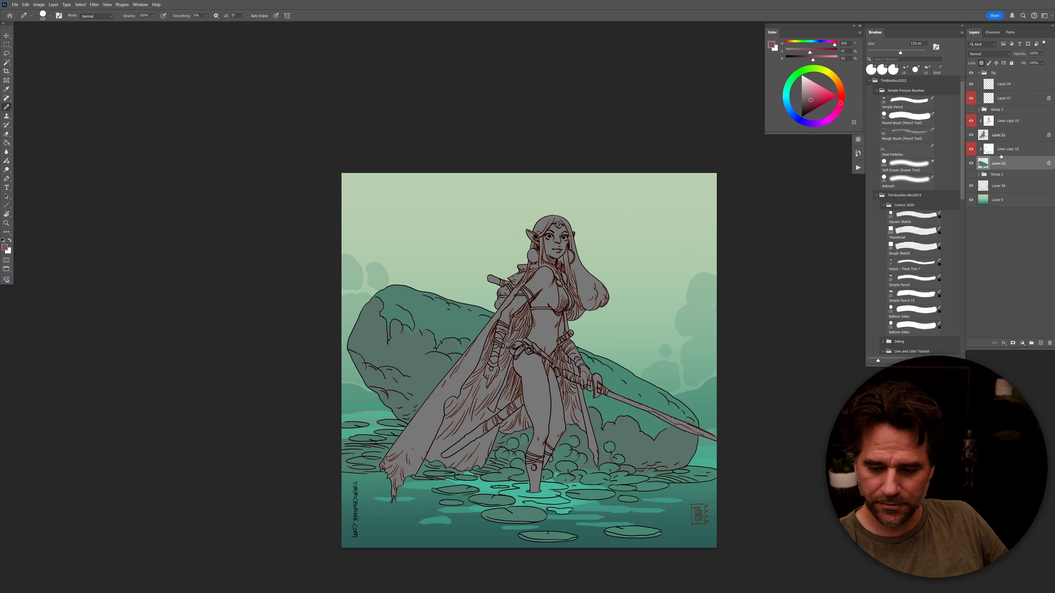
Step: Sample the boulder's grey-green and fill the character's flat color layer with it using the Paint Bucket
left_click(627, 436, "alt")
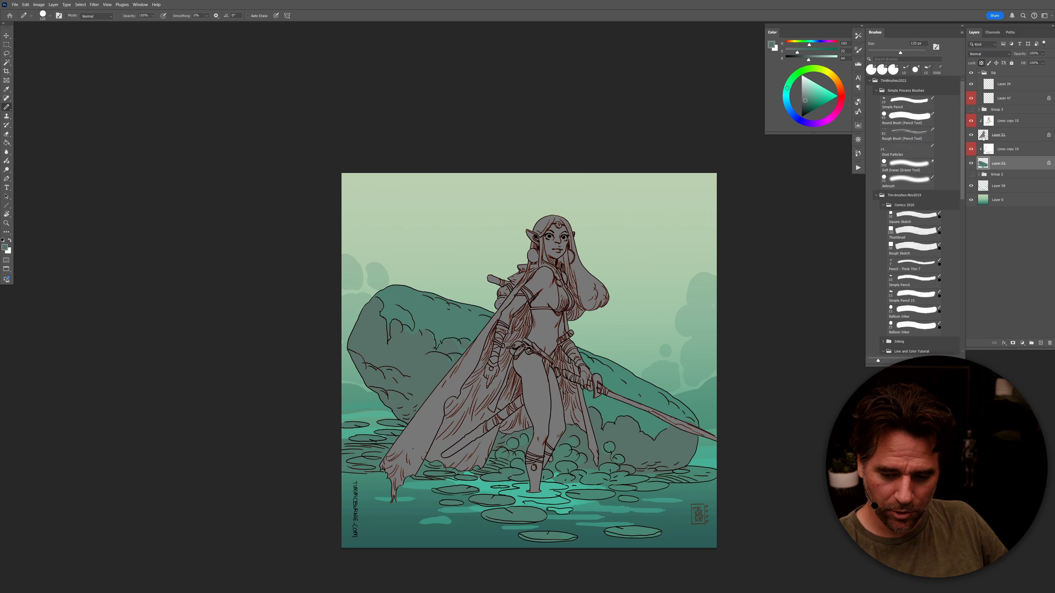
left_click(1009, 135)
key("g")
left_click(544, 413)
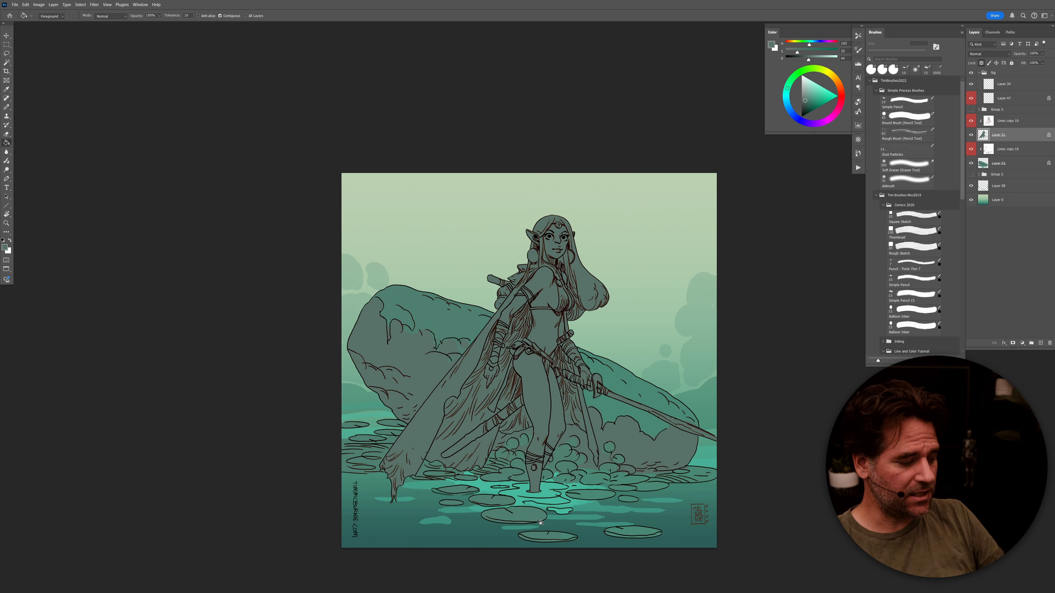
Step: Darken the character's flat color with Hue/Saturation at a lightness of -17
key("ctrl+u")
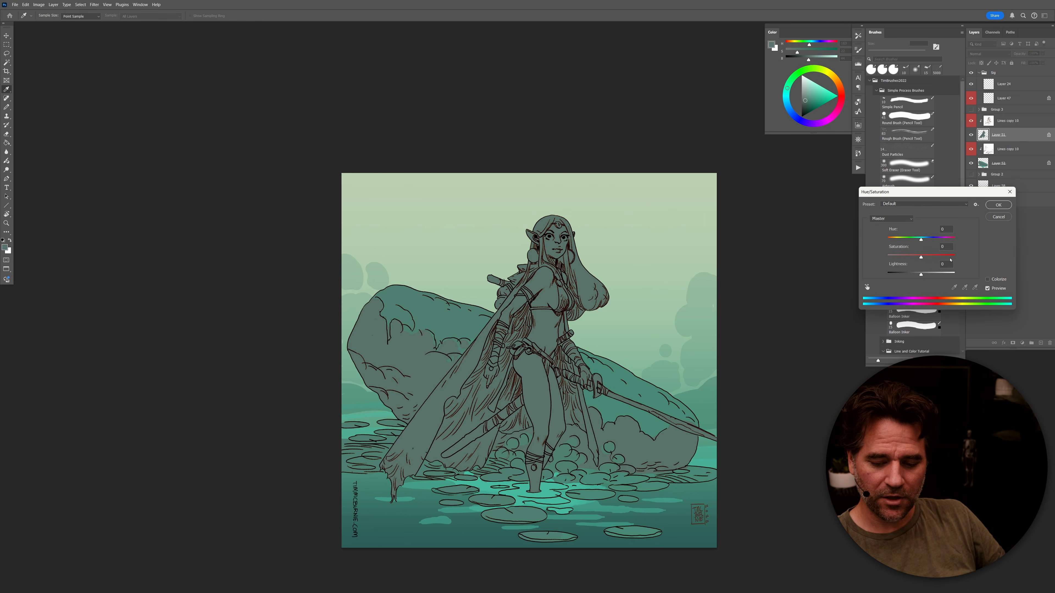
left_click_drag(920, 277, 913, 277)
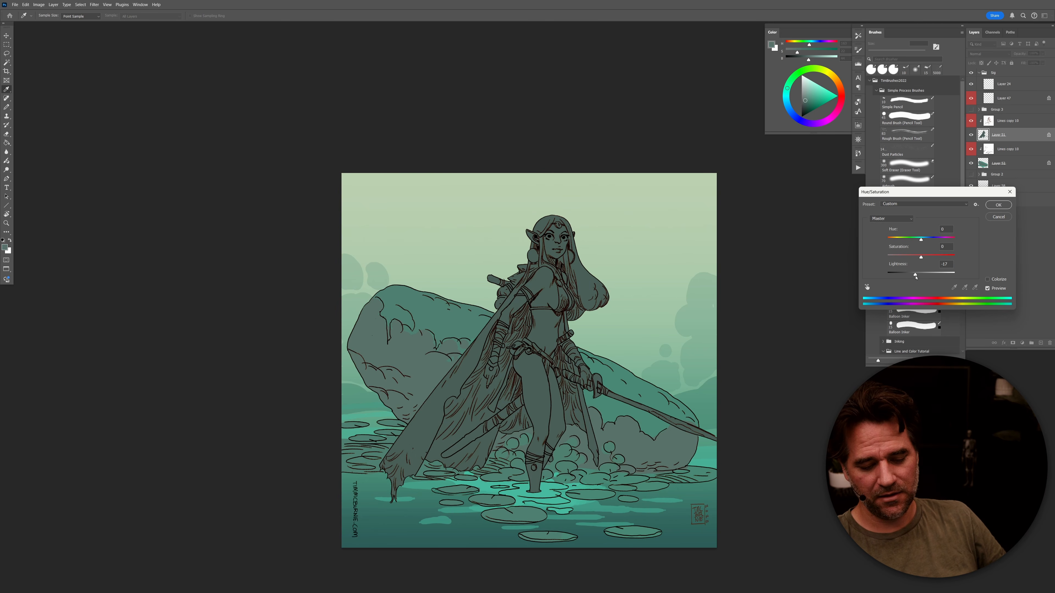
left_click(998, 205)
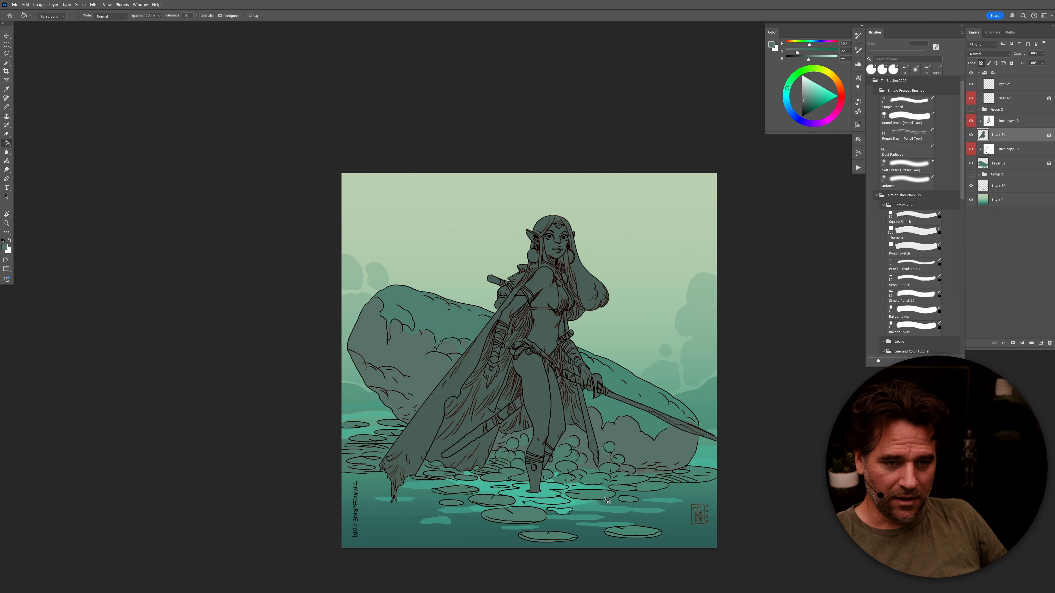
Step: Add a new layer clipped to the character's flat color layer
scroll(601, 469, "down", 5)
left_click_drag(600, 470, 581, 481)
left_click_drag(615, 475, 641, 472)
left_click_drag(655, 426, 656, 403)
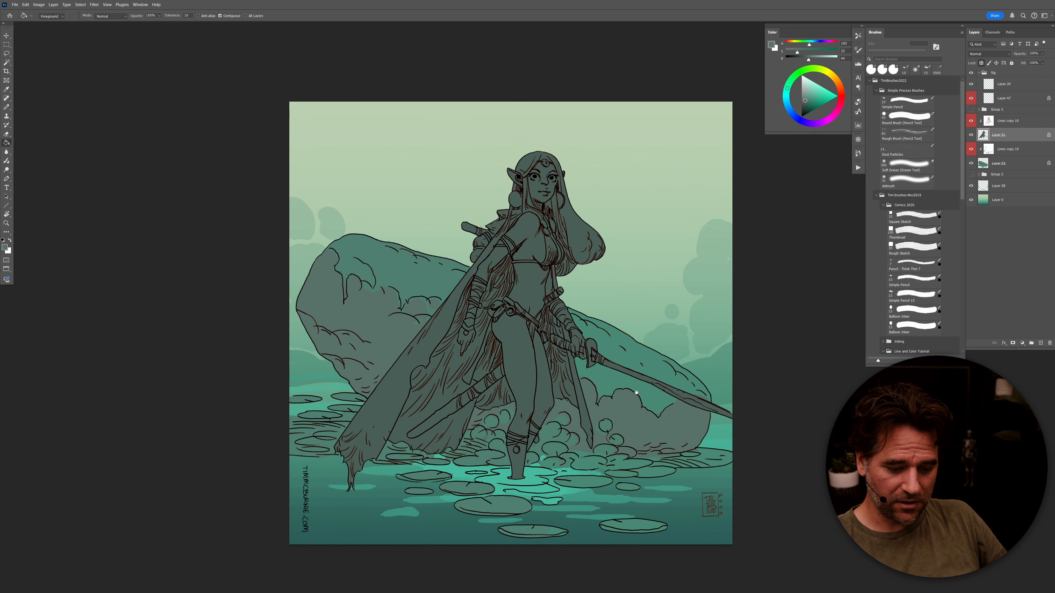
key("ctrl+alt+shift+n")
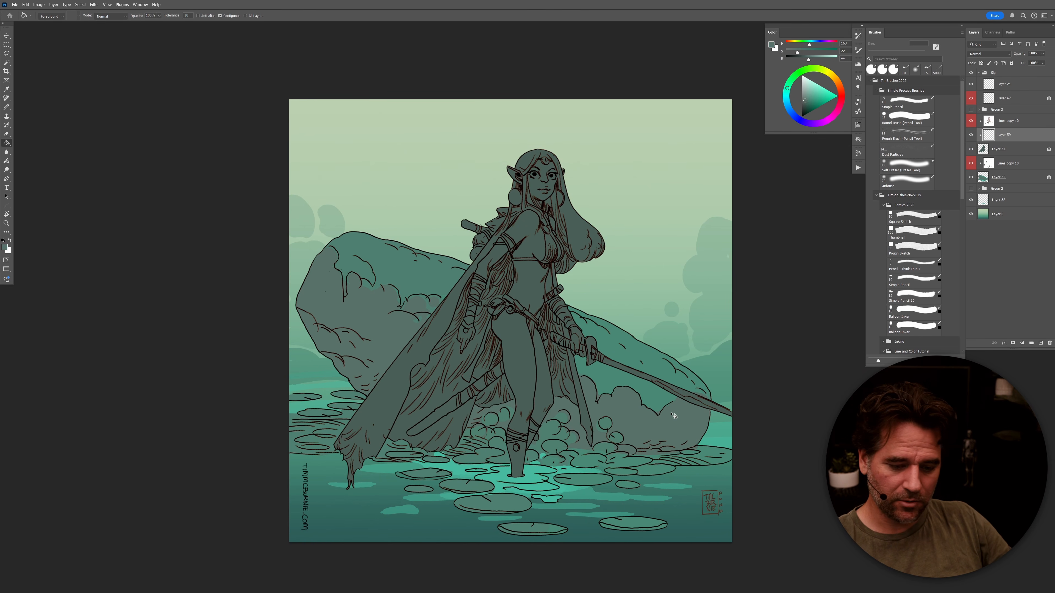
Step: Sample the character's grey-green and shift the foreground color to a more saturated dark pink
left_click_drag(573, 328, 590, 326)
left_click_drag(566, 269, 565, 329)
left_click(542, 317, "alt")
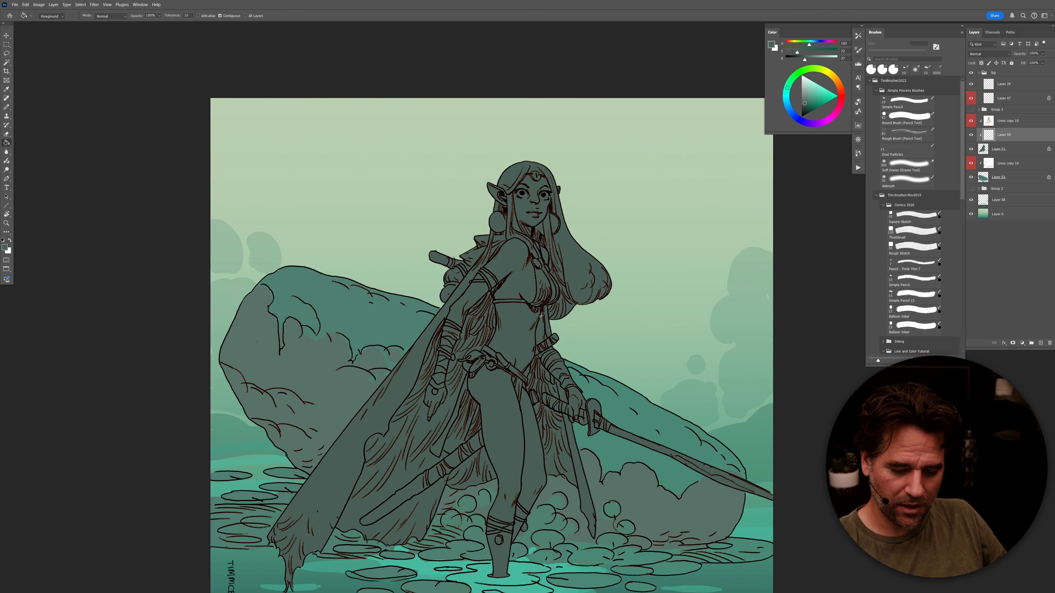
left_click(837, 110)
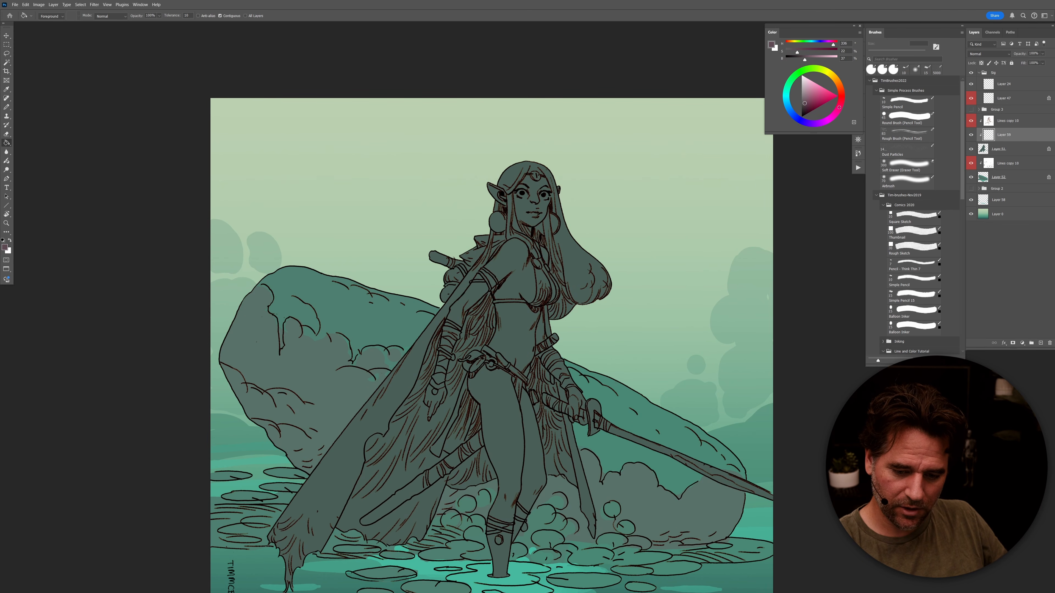
left_click(810, 102)
left_click(530, 287)
key("ctrl+z")
Step: Brush the dark pink onto the spiky piece behind the character's shoulder
key("b")
left_click_drag(526, 272, 528, 300)
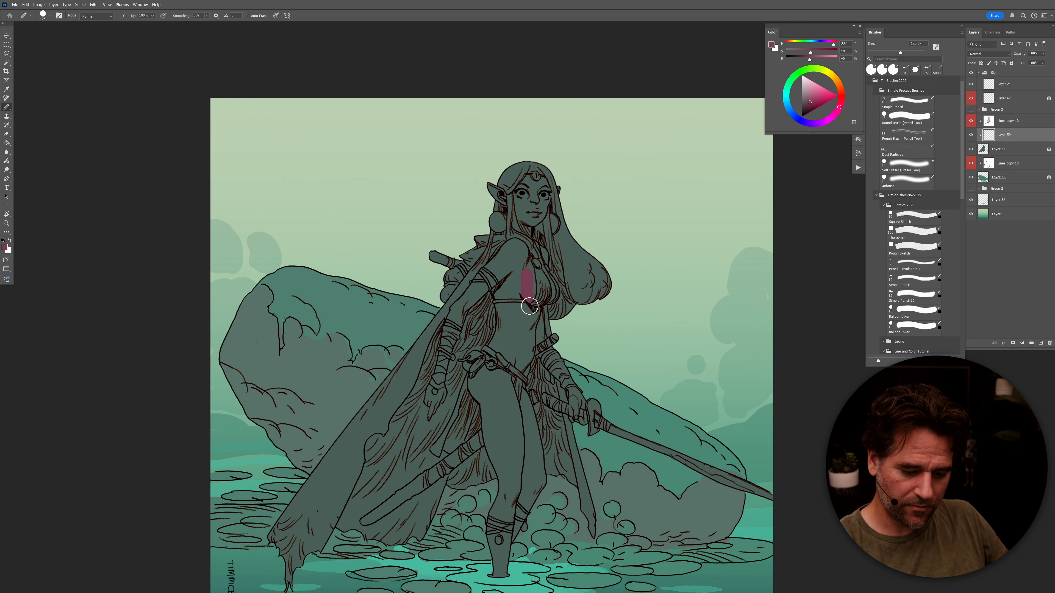
key("ctrl+z")
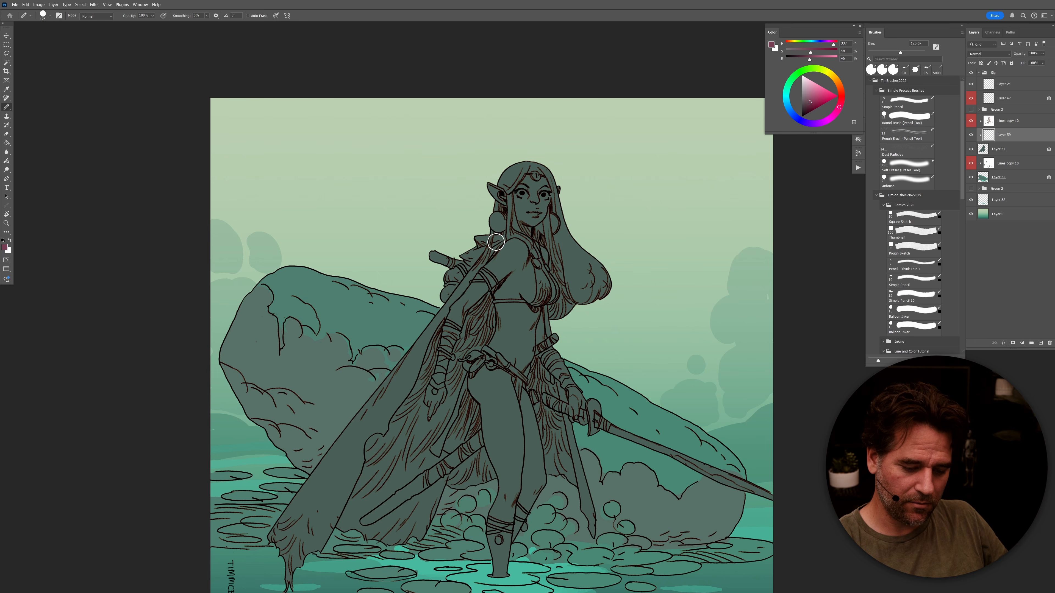
mouse_move(476, 247)
left_mouse_down()
mouse_move(479, 236)
mouse_move(469, 258)
left_mouse_up()
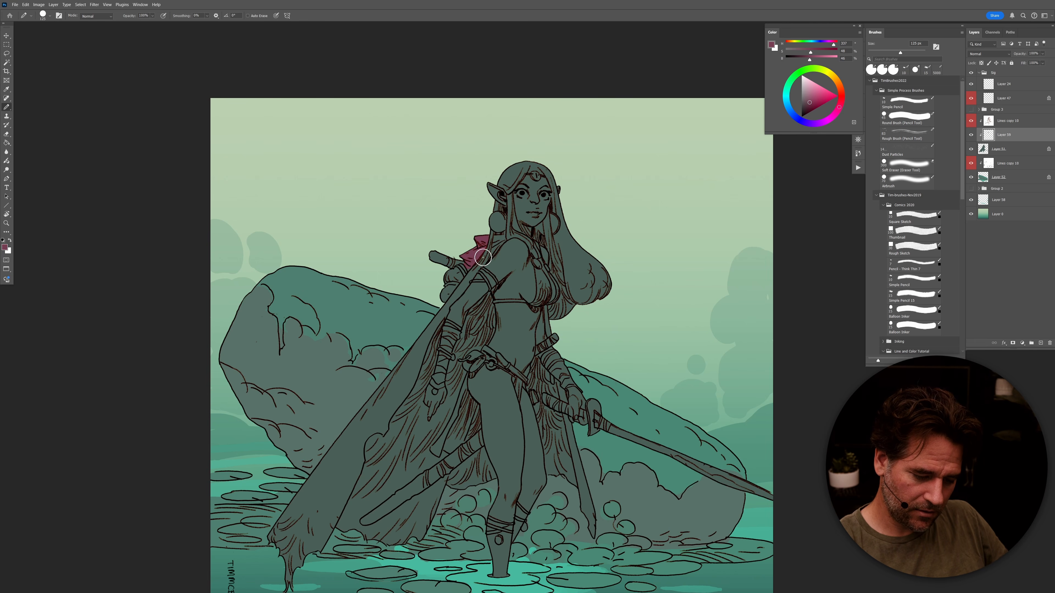
Step: Paint the rest of the character's cape dark pink, from the shoulder down to its ragged hem
mouse_move(500, 241)
left_mouse_down()
mouse_move(397, 397)
mouse_move(427, 342)
mouse_move(271, 533)
mouse_move(375, 403)
mouse_move(327, 492)
mouse_move(438, 318)
mouse_move(418, 423)
mouse_move(411, 386)
mouse_move(381, 434)
mouse_move(417, 432)
mouse_move(447, 407)
mouse_move(432, 457)
mouse_move(347, 515)
mouse_move(389, 474)
mouse_move(332, 492)
mouse_move(281, 535)
mouse_move(290, 592)
mouse_move(348, 503)
mouse_move(333, 546)
mouse_move(361, 508)
mouse_move(352, 527)
mouse_move(380, 528)
mouse_move(481, 475)
left_mouse_up()
mouse_move(432, 507)
left_mouse_down()
mouse_move(401, 535)
mouse_move(404, 547)
left_mouse_up()
mouse_move(440, 453)
left_mouse_down()
mouse_move(472, 423)
mouse_move(457, 379)
mouse_move(449, 433)
mouse_move(457, 360)
left_mouse_up()
left_click_drag(492, 406, 443, 492)
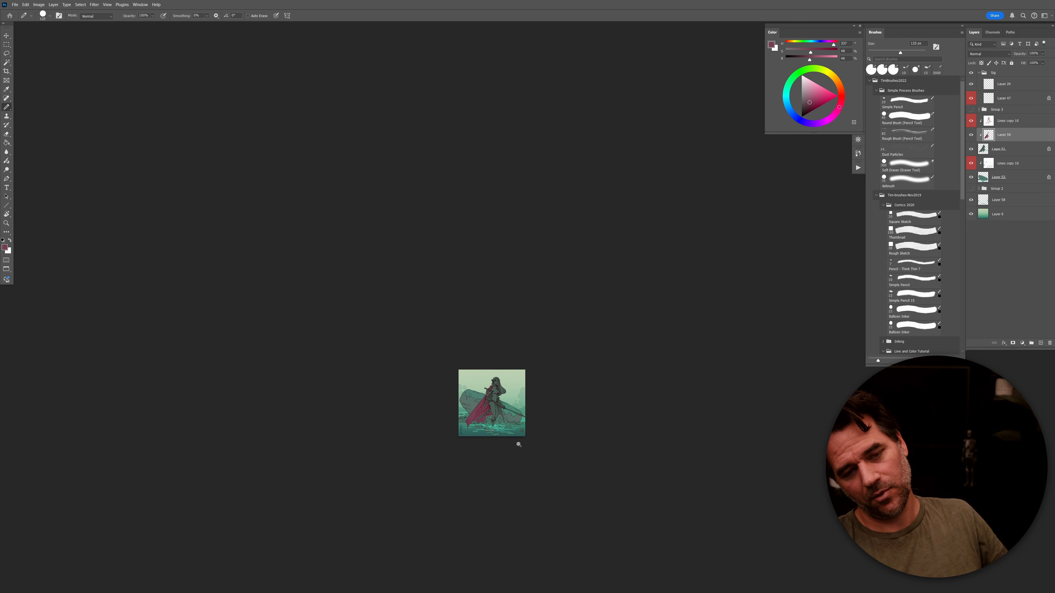
left_click_drag(489, 406, 540, 397)
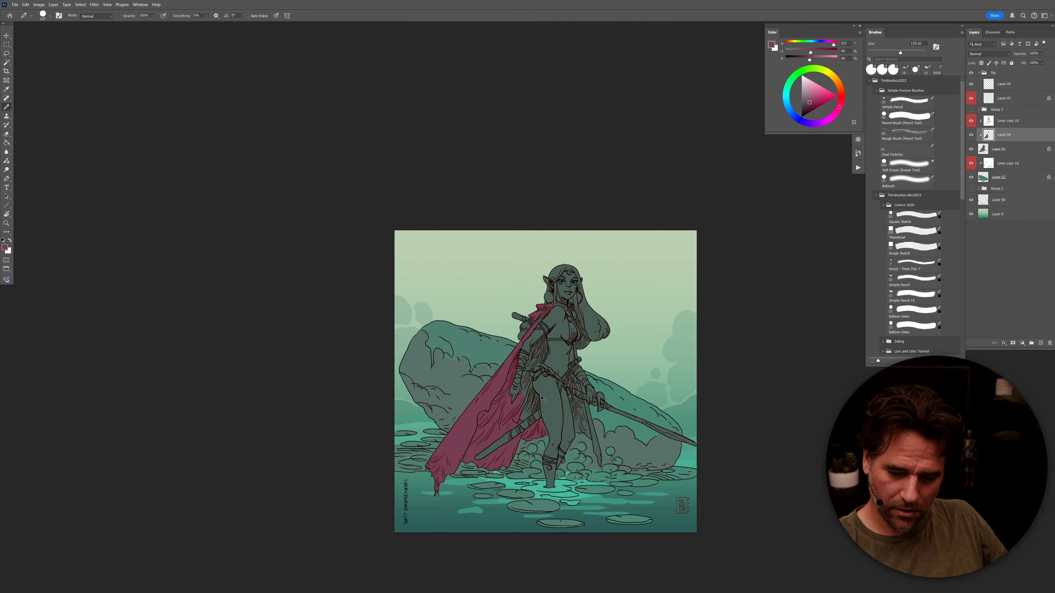
Step: Hide the cape color layer and add a new clipped layer between it and the character's flat color layer
left_click(971, 135)
key("ctrl+shift+alt+n")
scroll(588, 356, "up", 2)
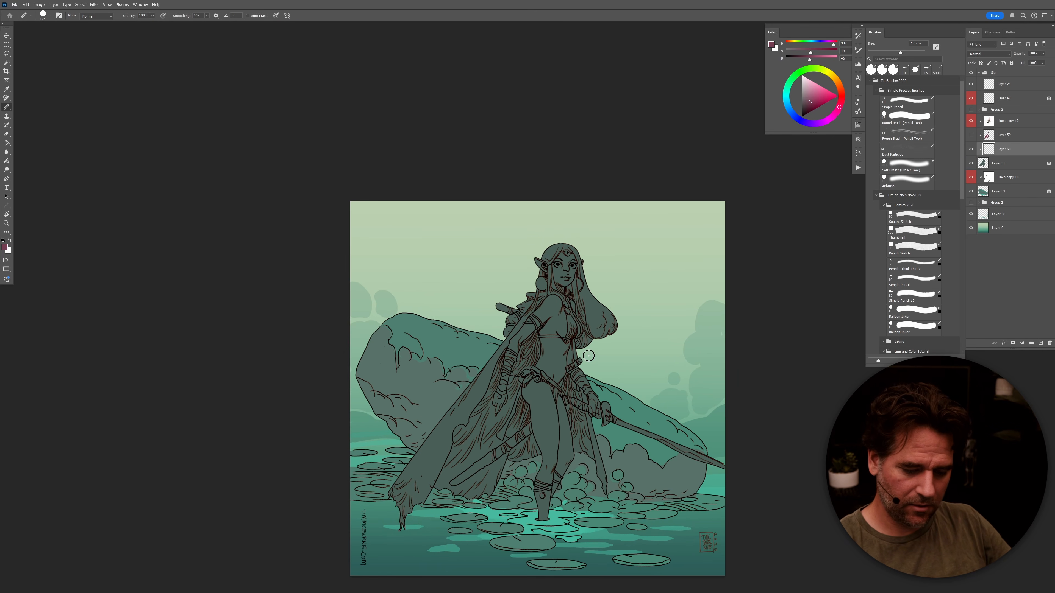
Step: Color the skin of the face, neck, near shoulder and chest dark pink with a smaller brush and a bucket fill
scroll(563, 322, "up", 1)
key("bracketleft")
key("bracketleft")
mouse_move(562, 316)
left_mouse_down()
mouse_move(562, 340)
mouse_move(528, 336)
mouse_move(535, 322)
mouse_move(521, 308)
mouse_move(547, 284)
mouse_move(561, 314)
left_mouse_up()
key("g")
left_click(551, 312)
key("b")
mouse_move(578, 243)
left_mouse_down()
mouse_move(561, 272)
mouse_move(554, 229)
mouse_move(561, 220)
mouse_move(573, 245)
mouse_move(557, 230)
mouse_move(579, 205)
left_mouse_up()
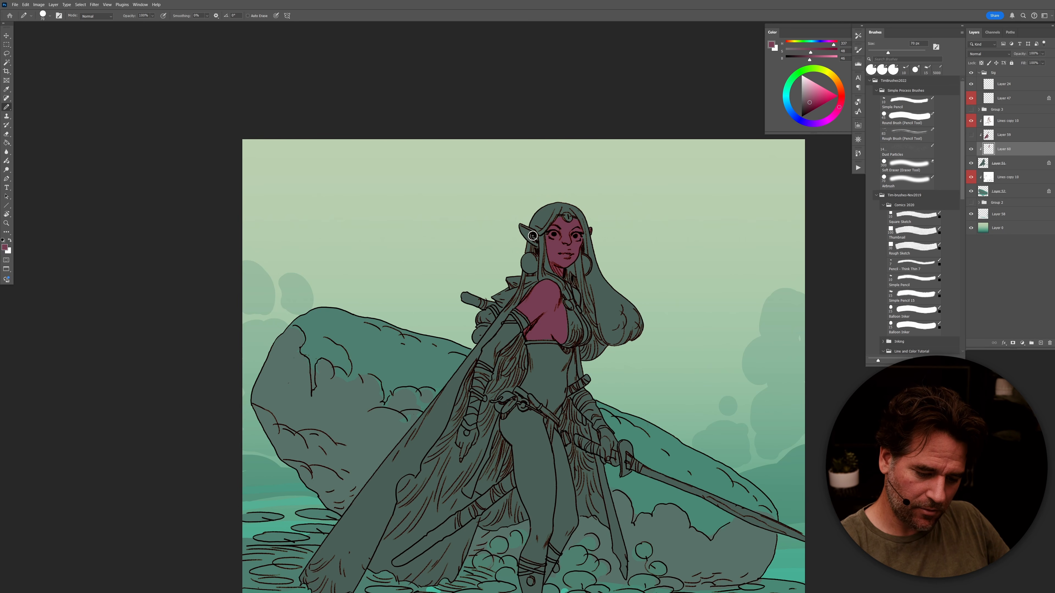
Step: Brush the dark pink skin color onto the ear, both arms and both hands, leaving the wraps unpainted
left_click_drag(522, 230, 536, 244)
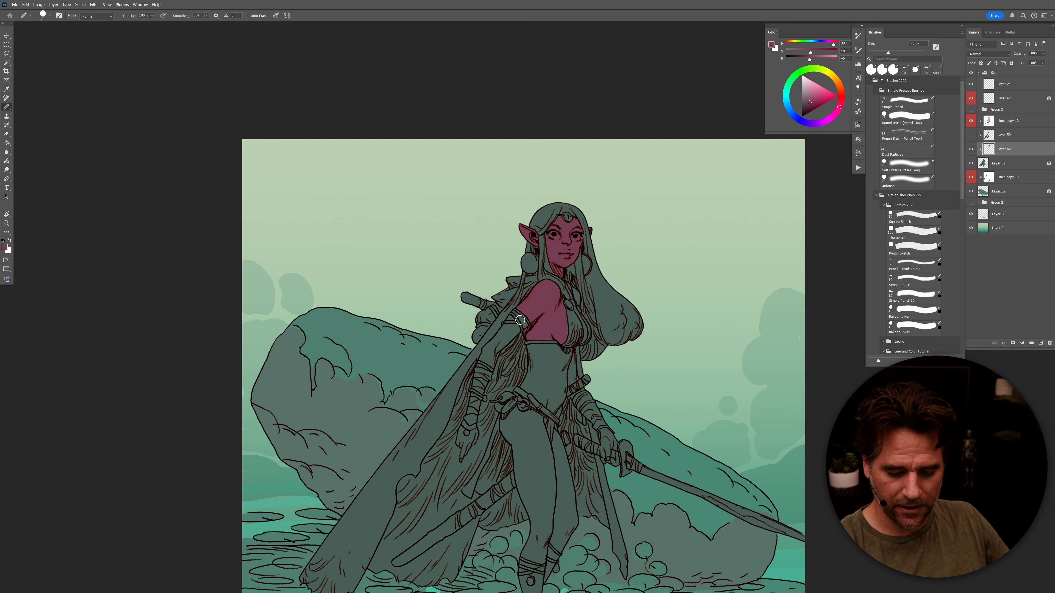
mouse_move(517, 316)
left_mouse_down()
mouse_move(494, 362)
mouse_move(485, 354)
mouse_move(508, 328)
mouse_move(486, 357)
left_mouse_up()
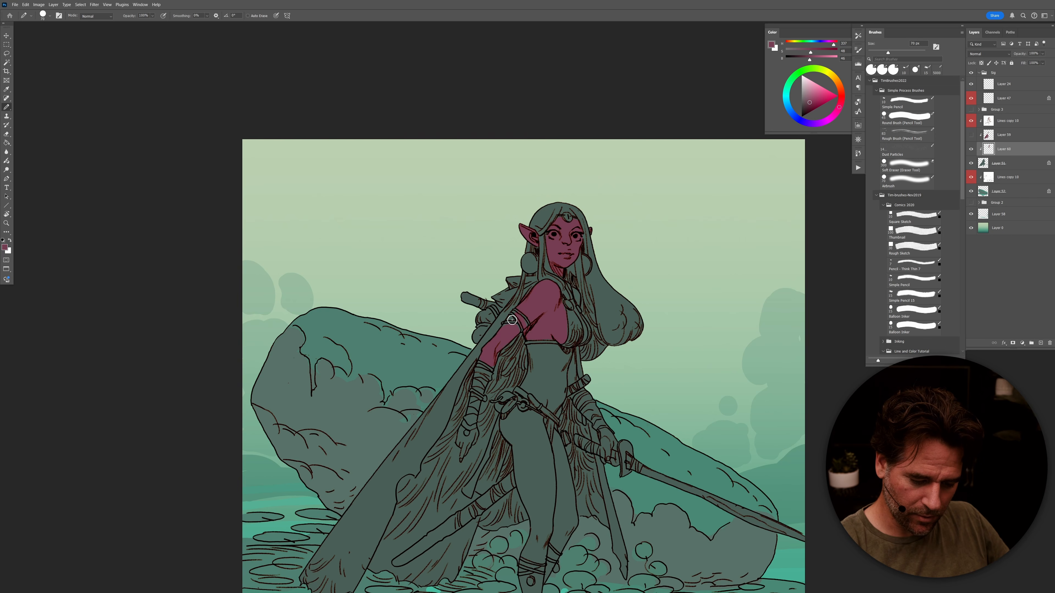
mouse_move(475, 430)
left_mouse_down()
mouse_move(464, 453)
mouse_move(461, 434)
mouse_move(470, 436)
left_mouse_up()
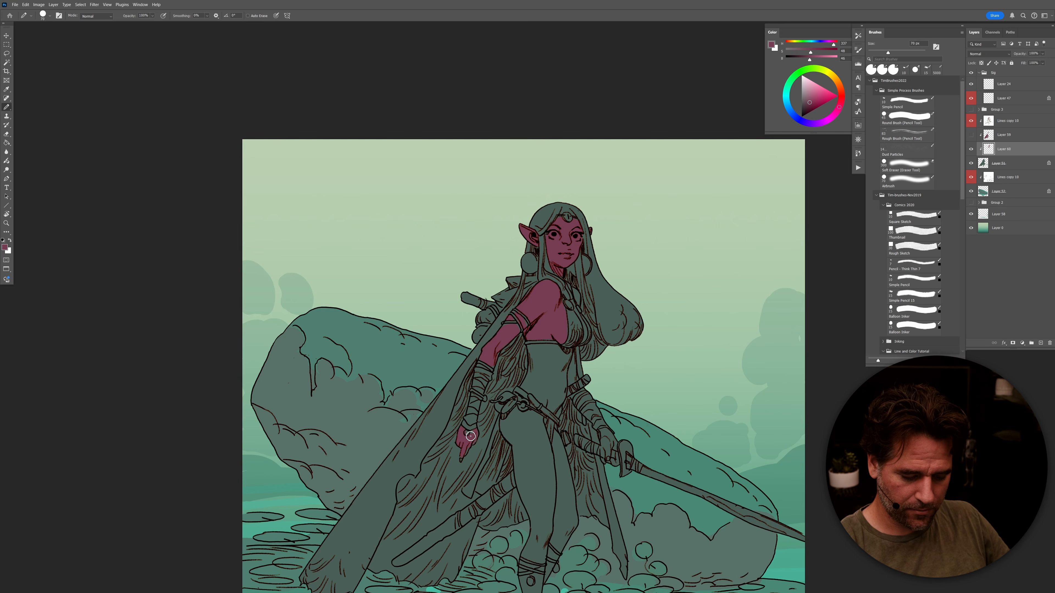
mouse_move(592, 403)
left_mouse_down()
mouse_move(505, 316)
mouse_move(502, 288)
left_mouse_up()
mouse_move(483, 245)
left_mouse_down()
mouse_move(478, 272)
mouse_move(489, 272)
mouse_move(483, 261)
left_mouse_up()
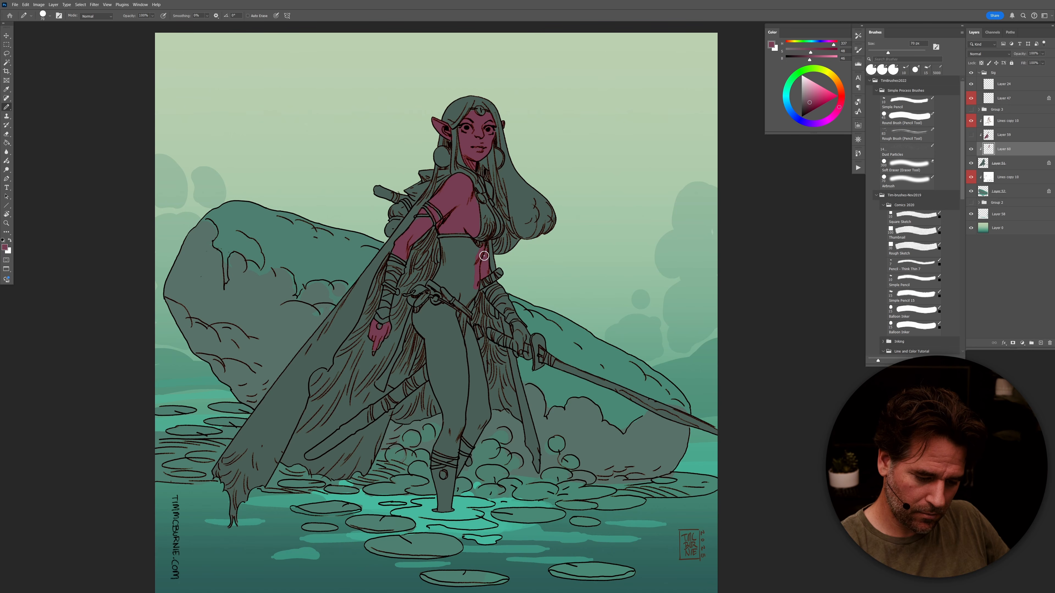
mouse_move(524, 331)
left_mouse_down()
mouse_move(516, 344)
mouse_move(521, 332)
left_mouse_up()
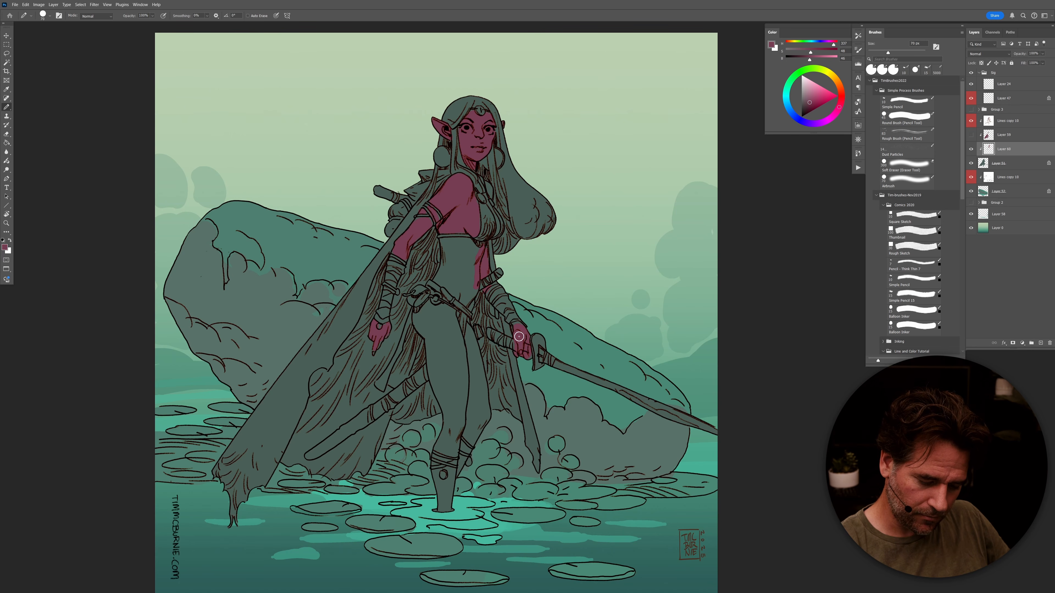
Step: Paint the midriff and both legs down to the waterline in the dark pink skin color
mouse_move(477, 283)
left_mouse_down()
mouse_move(469, 307)
mouse_move(438, 279)
mouse_move(444, 242)
mouse_move(476, 247)
mouse_move(469, 273)
mouse_move(475, 259)
mouse_move(450, 253)
left_mouse_up()
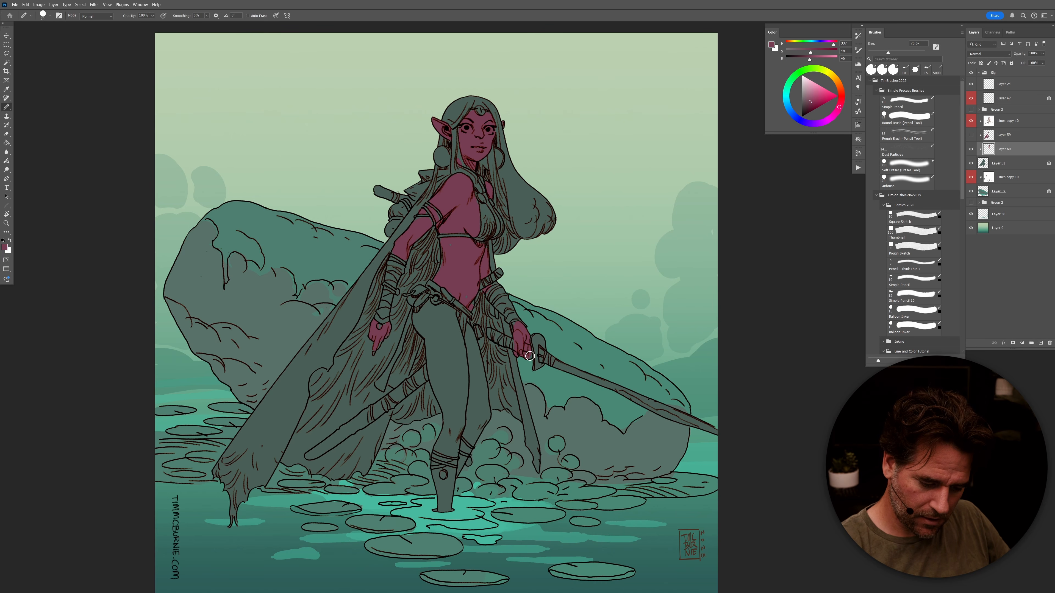
mouse_move(477, 335)
left_mouse_down()
mouse_move(486, 417)
mouse_move(471, 442)
mouse_move(475, 361)
mouse_move(468, 430)
mouse_move(454, 453)
mouse_move(439, 448)
mouse_move(462, 408)
mouse_move(449, 445)
mouse_move(417, 319)
mouse_move(426, 305)
mouse_move(455, 325)
mouse_move(455, 314)
mouse_move(465, 380)
left_mouse_up()
mouse_move(447, 325)
left_mouse_down()
mouse_move(445, 317)
mouse_move(434, 333)
mouse_move(424, 316)
mouse_move(457, 358)
mouse_move(450, 411)
mouse_move(468, 450)
left_mouse_up()
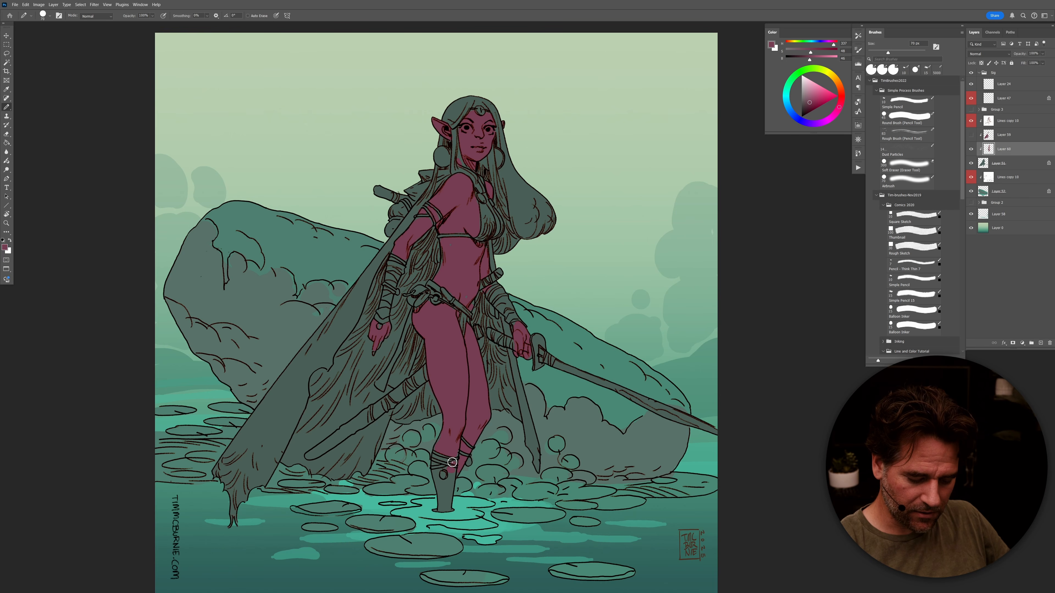
mouse_move(441, 471)
left_mouse_down()
mouse_move(440, 488)
mouse_move(452, 477)
mouse_move(437, 512)
left_mouse_up()
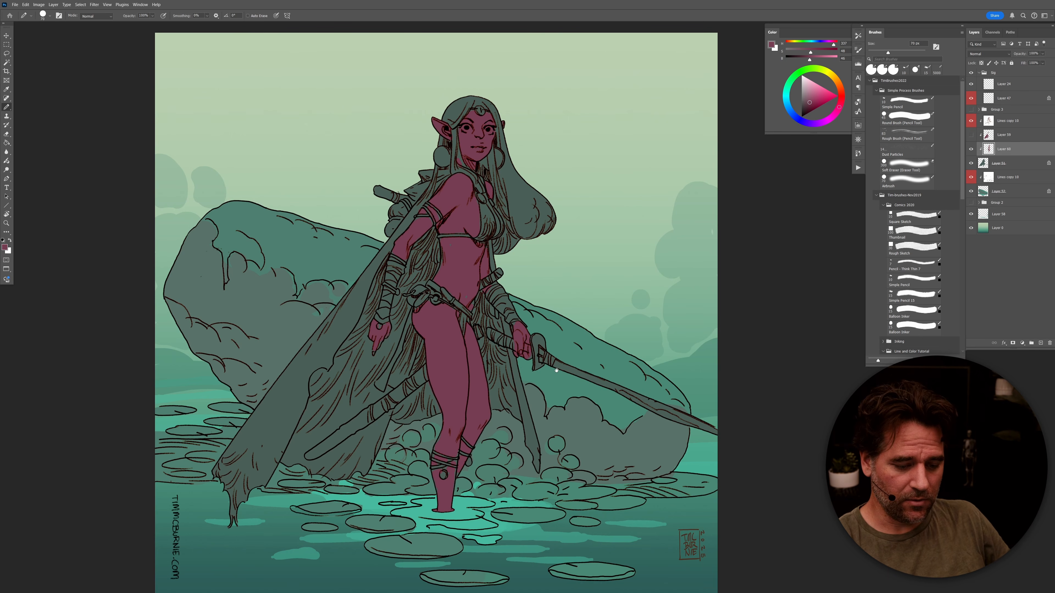
Step: Adjust the skin color with Hue/Saturation to hue +13, saturation +32 and lightness +22
left_click_drag(603, 459, 623, 484)
key("ctrl+u")
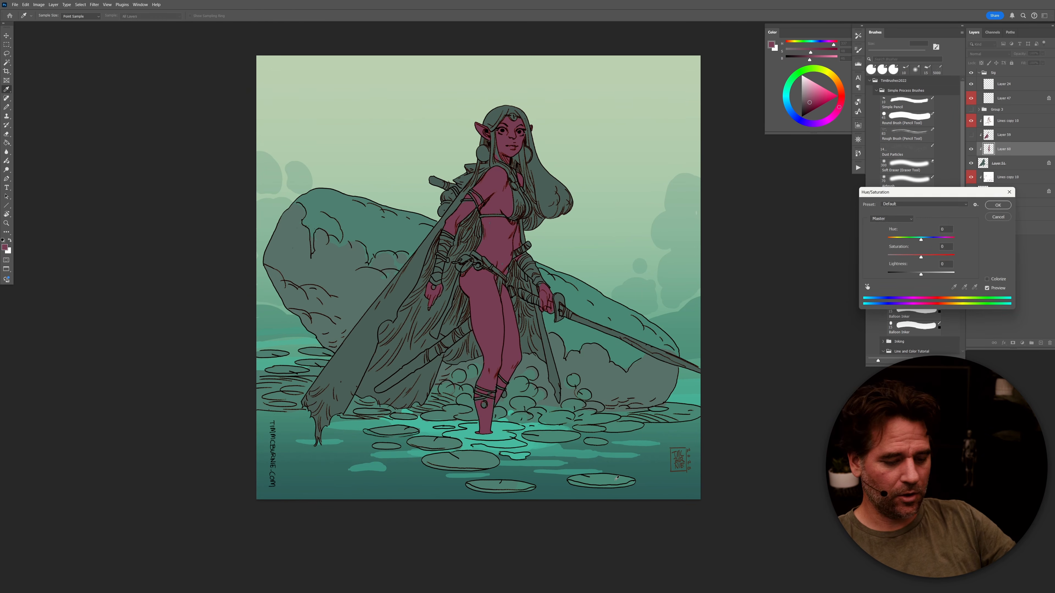
left_click_drag(921, 274, 925, 277)
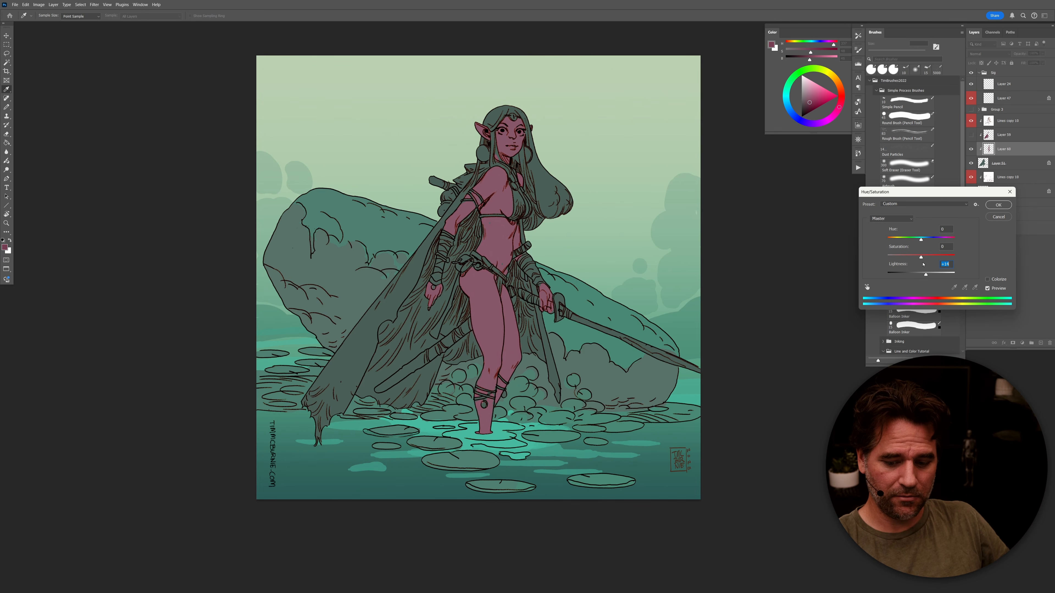
mouse_move(921, 240)
left_mouse_down()
mouse_move(901, 240)
mouse_move(918, 240)
left_mouse_up()
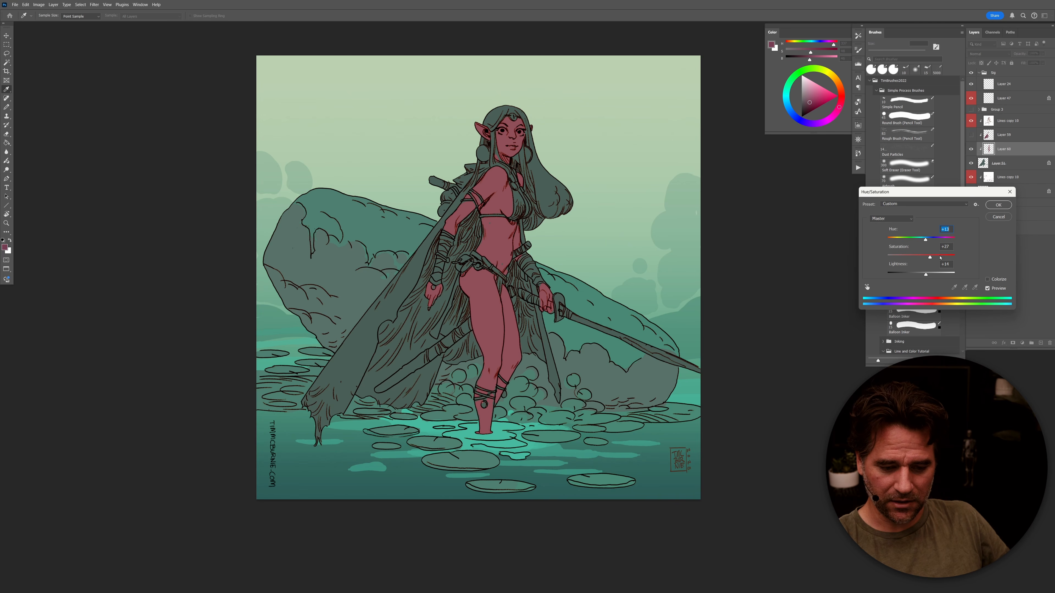
left_click_drag(926, 274, 929, 275)
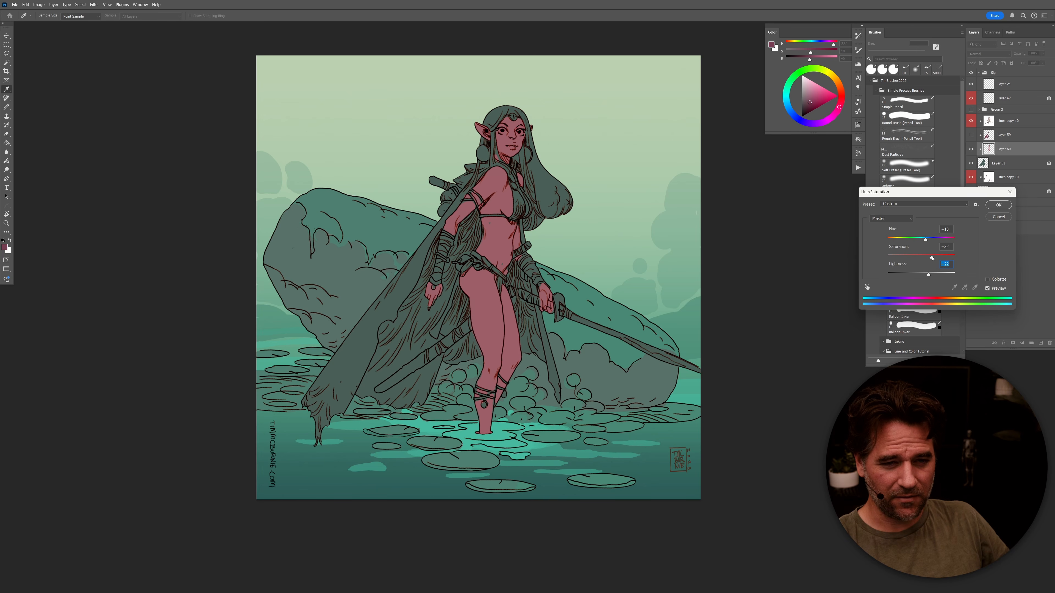
left_click(998, 205)
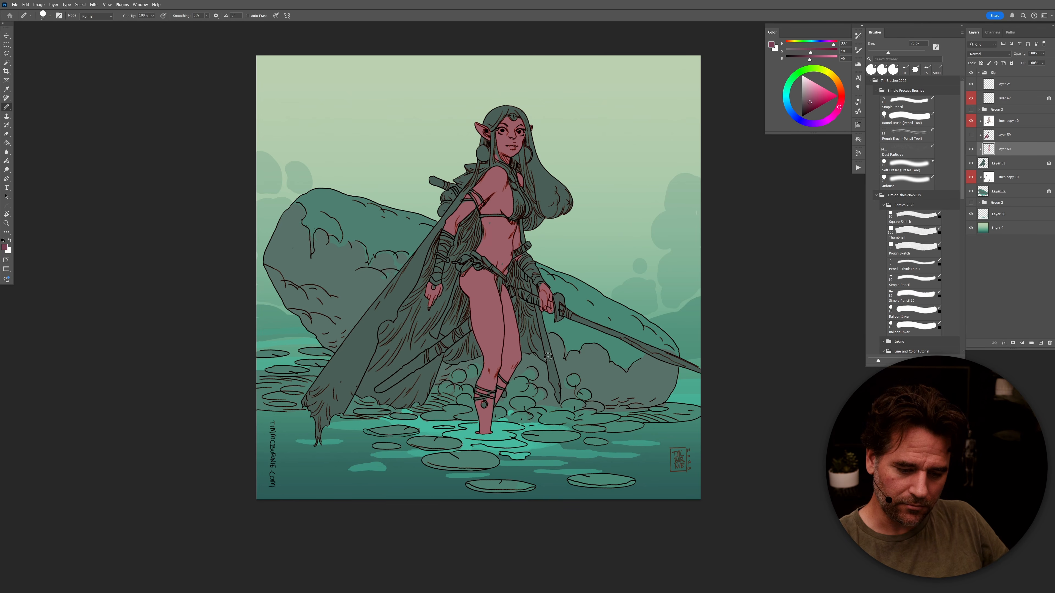
Step: Select the character's flat color layer and mix a brighter, muted teal as the foreground color for the hair
key("b")
scroll(565, 323, "up", 2)
left_click_drag(554, 311, 600, 374)
left_click(626, 194, "ctrl")
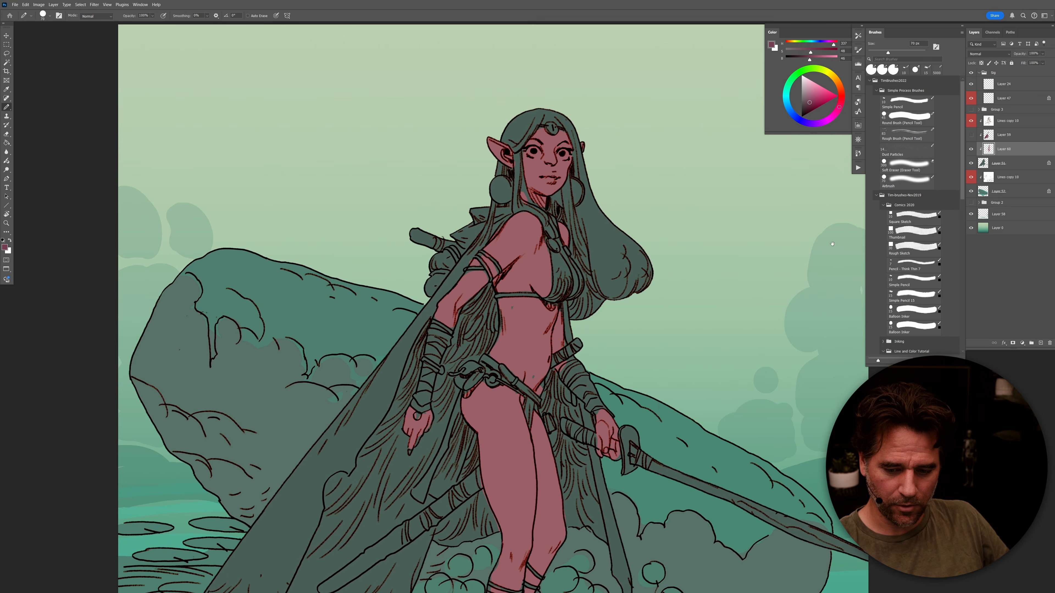
left_click(983, 164)
left_click(611, 227, "alt")
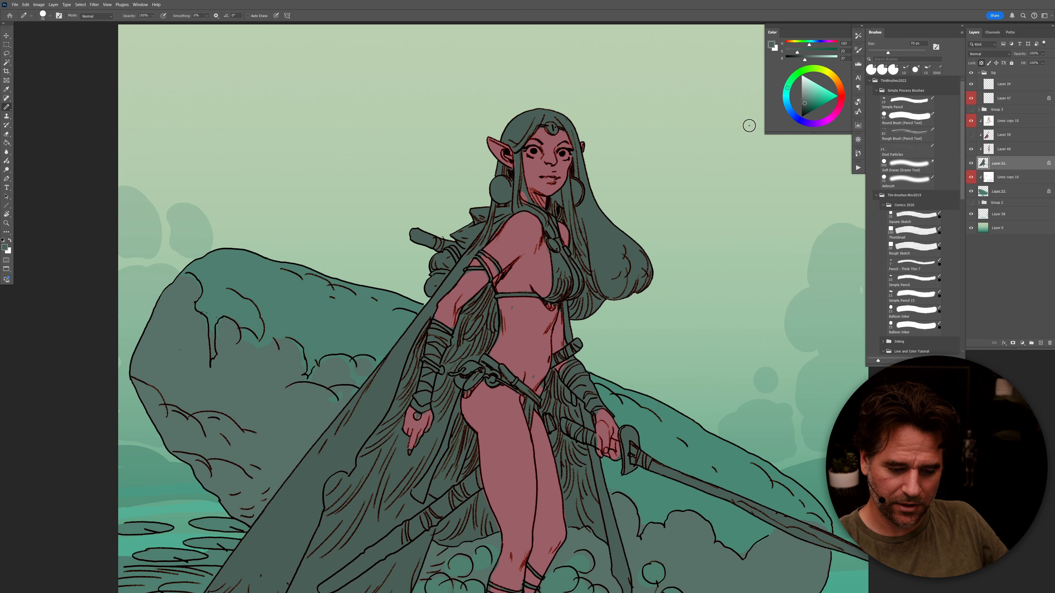
left_click(539, 272, "alt")
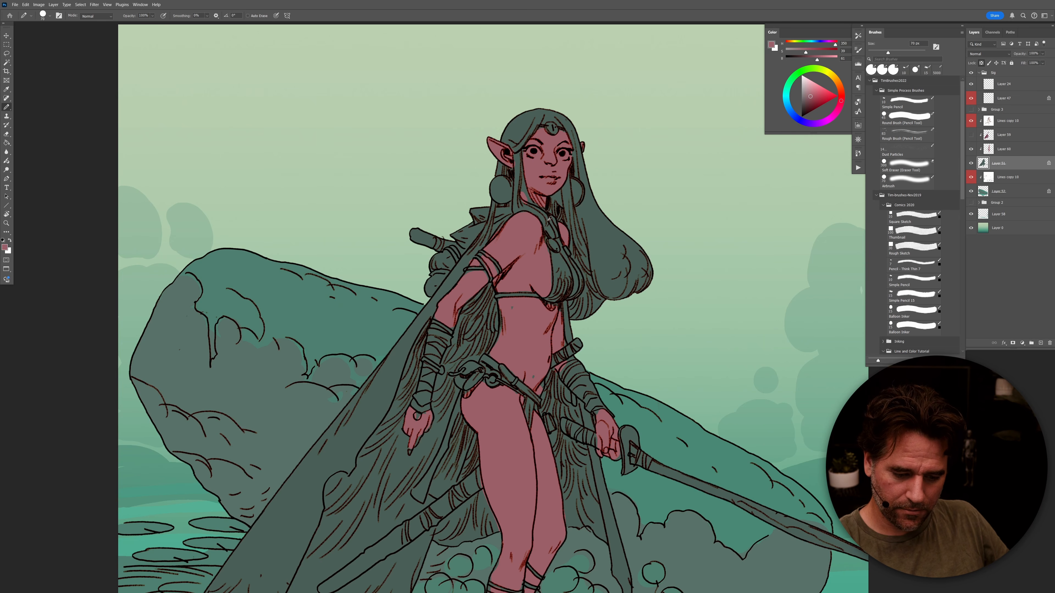
left_click(368, 318, "alt")
left_click(816, 95)
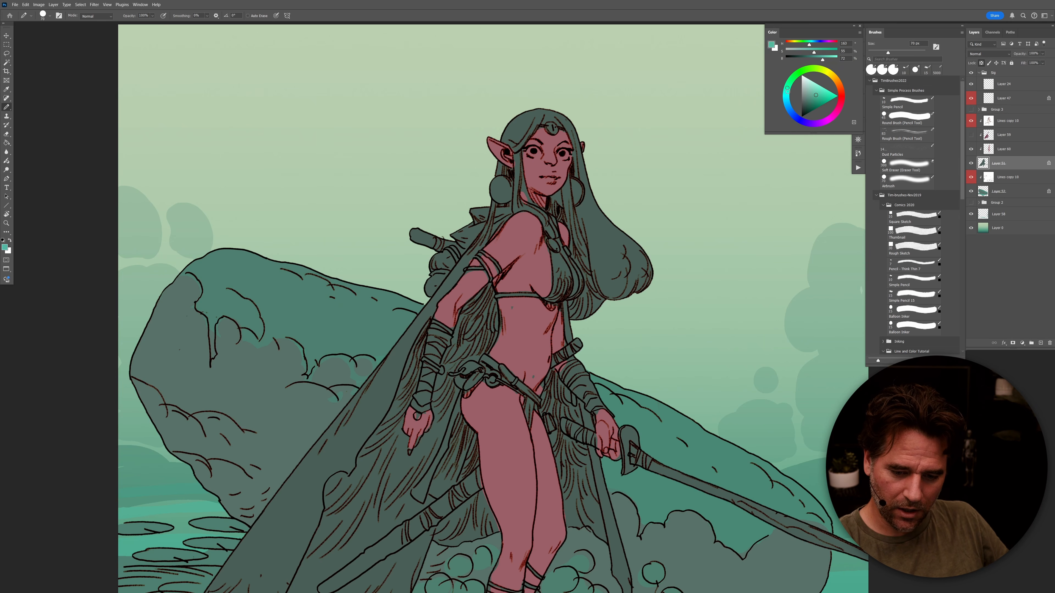
left_click(815, 97)
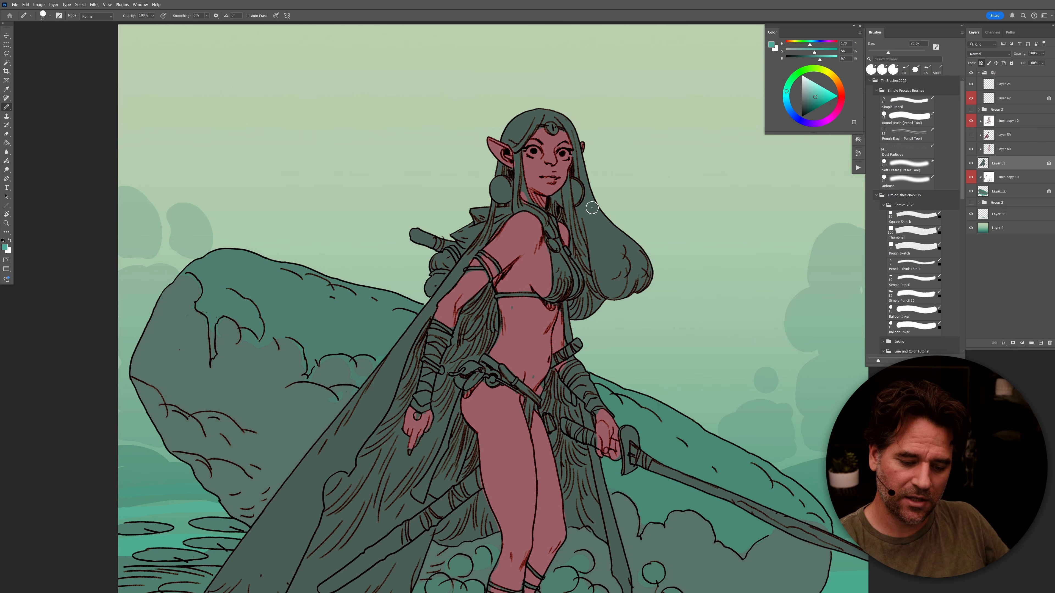
left_click(812, 98)
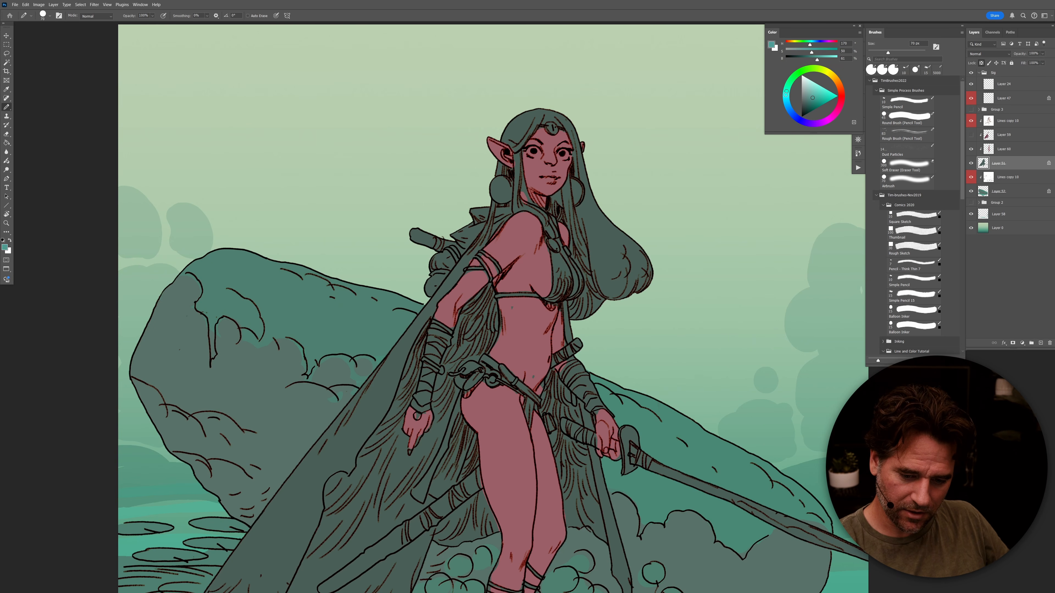
Step: Paint all the hair teal on the flat color layer, toggling the skin layer's visibility to check the separation
mouse_move(593, 196)
left_mouse_down()
mouse_move(580, 214)
mouse_move(591, 197)
mouse_move(575, 140)
mouse_move(541, 104)
mouse_move(573, 126)
mouse_move(542, 116)
mouse_move(515, 151)
mouse_move(506, 138)
mouse_move(544, 107)
mouse_move(563, 117)
mouse_move(519, 166)
mouse_move(517, 153)
mouse_move(518, 174)
mouse_move(517, 151)
mouse_move(517, 205)
mouse_move(520, 174)
mouse_move(531, 194)
mouse_move(521, 179)
mouse_move(530, 200)
mouse_move(521, 205)
mouse_move(544, 220)
mouse_move(529, 207)
mouse_move(512, 212)
mouse_move(499, 166)
mouse_move(489, 227)
mouse_move(461, 256)
left_mouse_up()
mouse_move(583, 208)
left_mouse_down()
mouse_move(568, 175)
mouse_move(576, 233)
mouse_move(594, 231)
left_mouse_up()
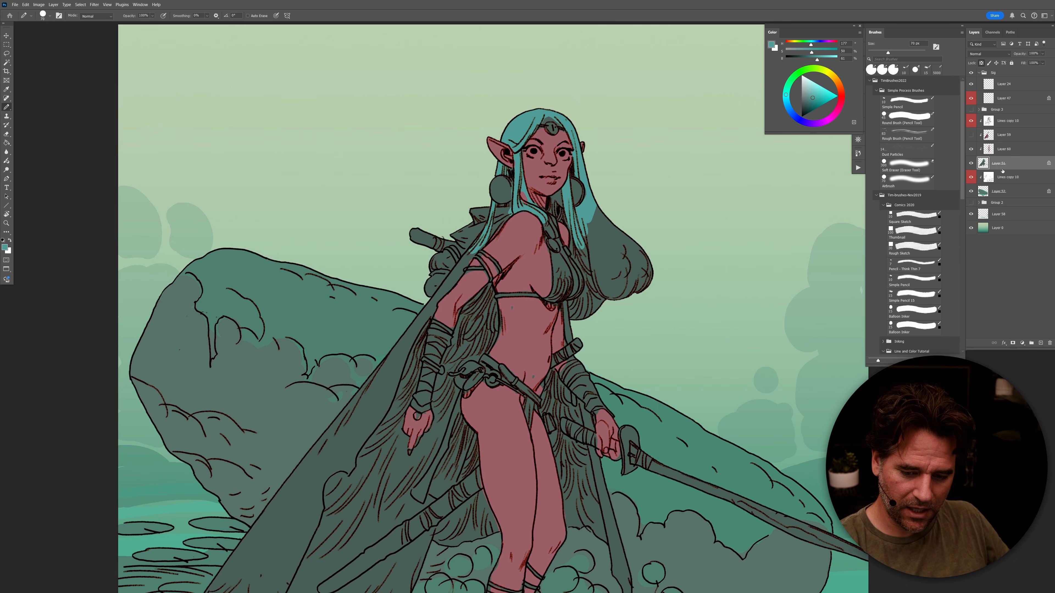
left_click(971, 149)
left_click(972, 150)
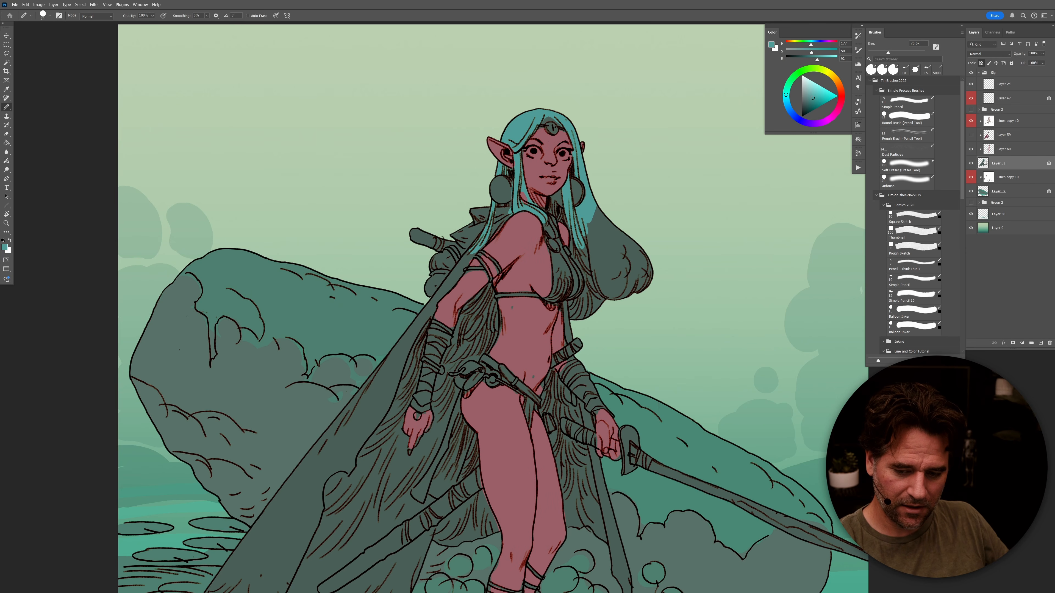
left_click(971, 150)
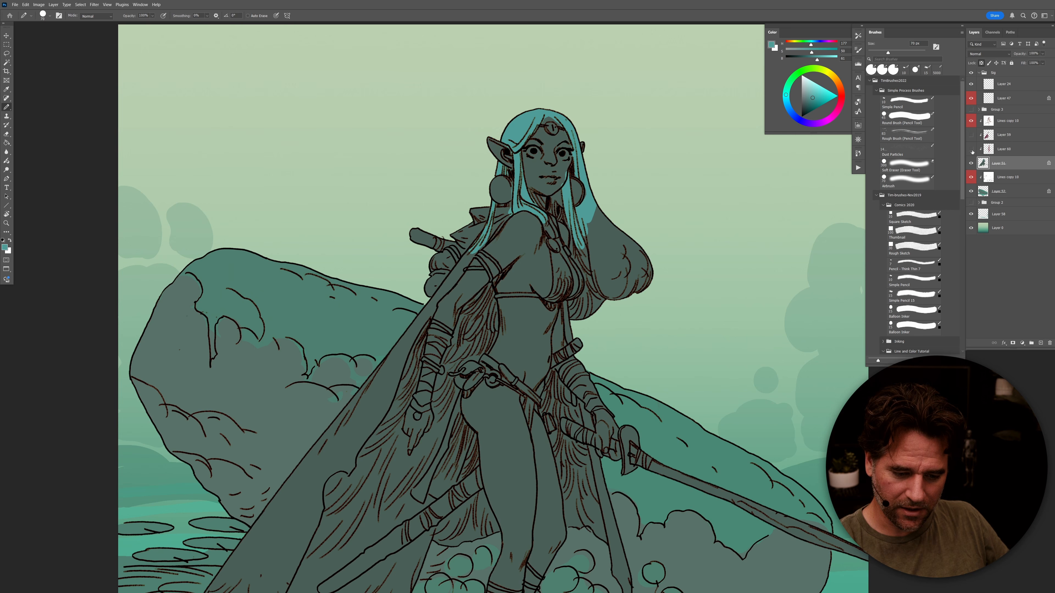
left_click(972, 149)
mouse_move(598, 210)
left_mouse_down()
mouse_move(598, 266)
mouse_move(587, 260)
left_mouse_up()
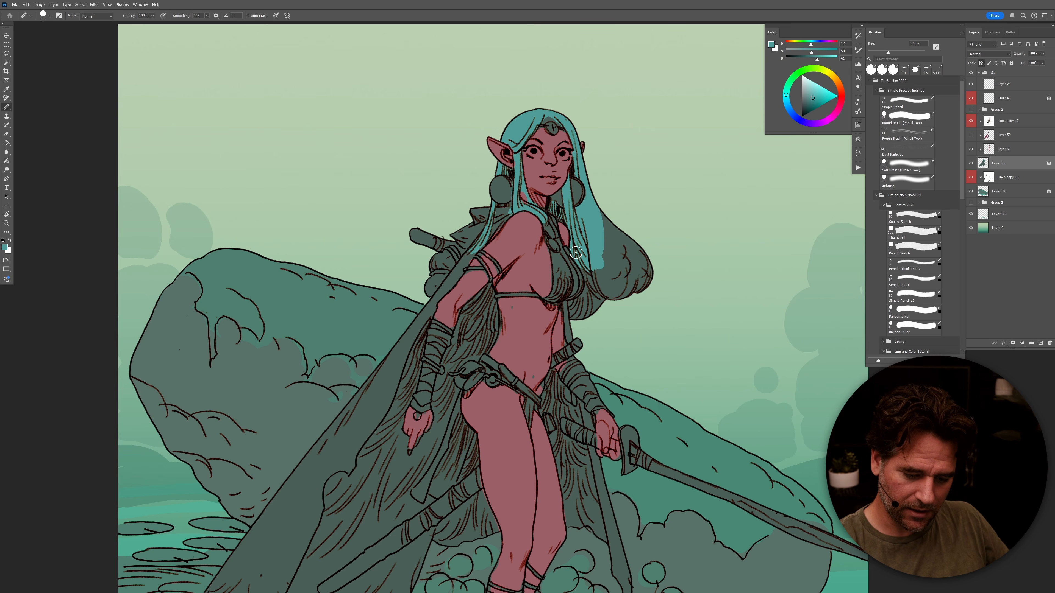
mouse_move(579, 305)
left_mouse_down()
mouse_move(585, 318)
mouse_move(606, 291)
mouse_move(598, 239)
mouse_move(629, 277)
mouse_move(644, 250)
mouse_move(610, 266)
mouse_move(627, 273)
mouse_move(643, 305)
left_mouse_up()
left_click_drag(611, 434, 616, 434)
left_click_drag(670, 379, 672, 381)
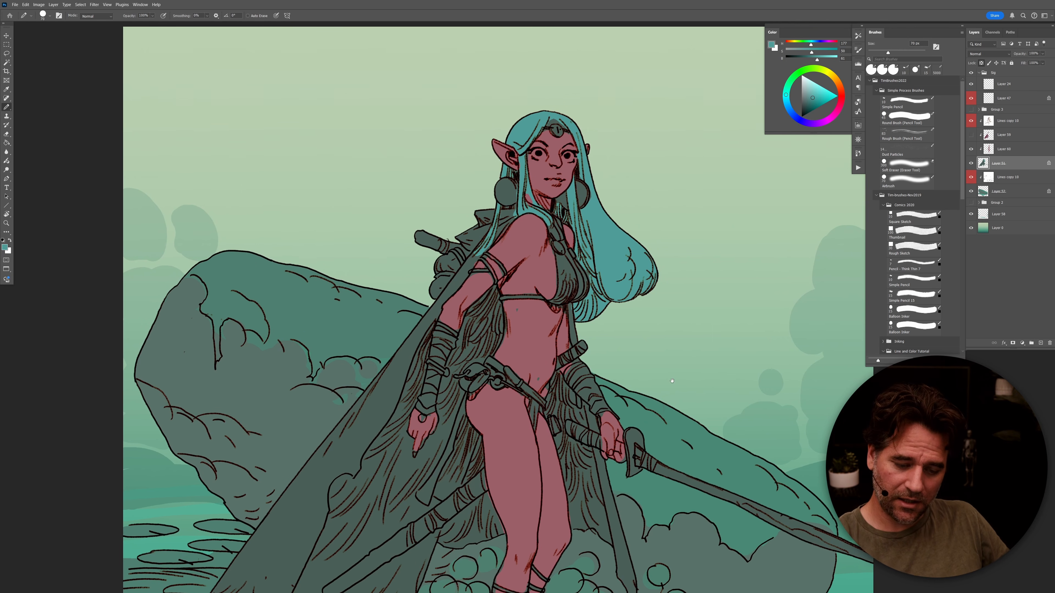
Step: Select the cape color layer and make it visible again along with the skin layer
left_click(989, 155)
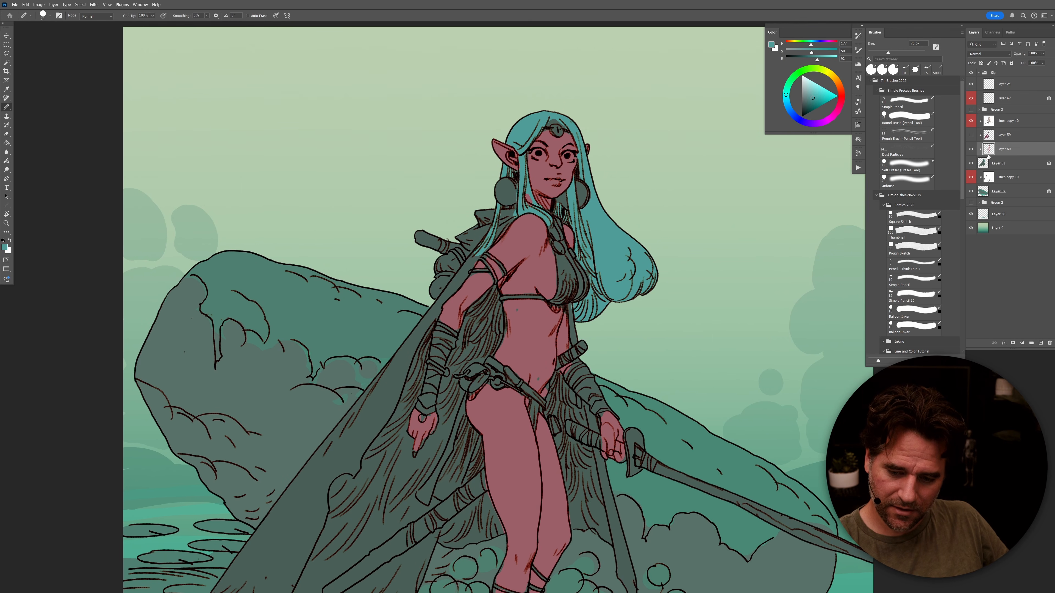
left_click(971, 150)
left_click(988, 137)
left_click(971, 148)
left_click(972, 135)
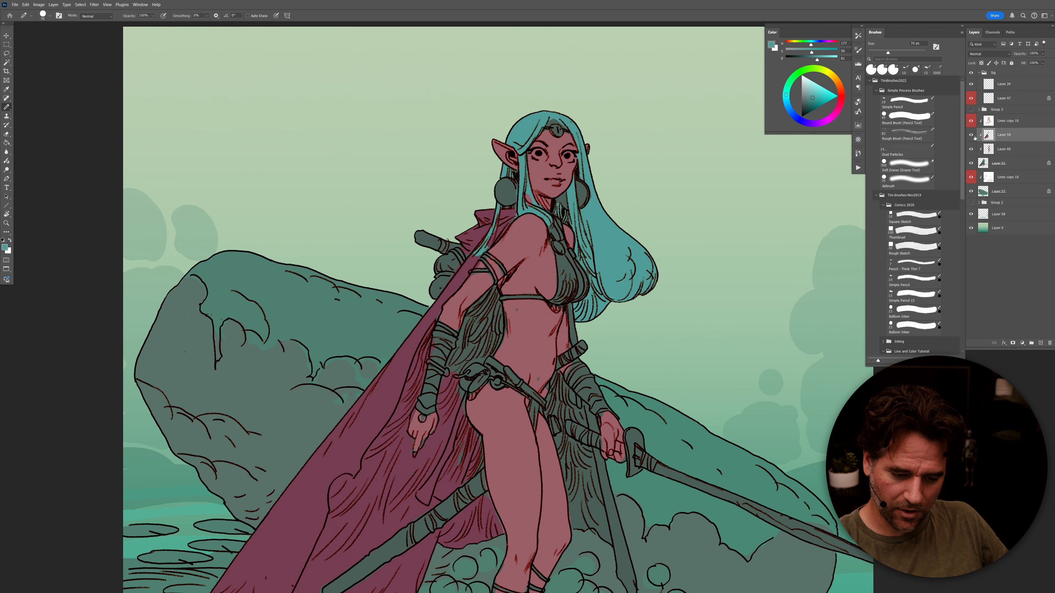
left_click(635, 373, "alt")
left_click(626, 403)
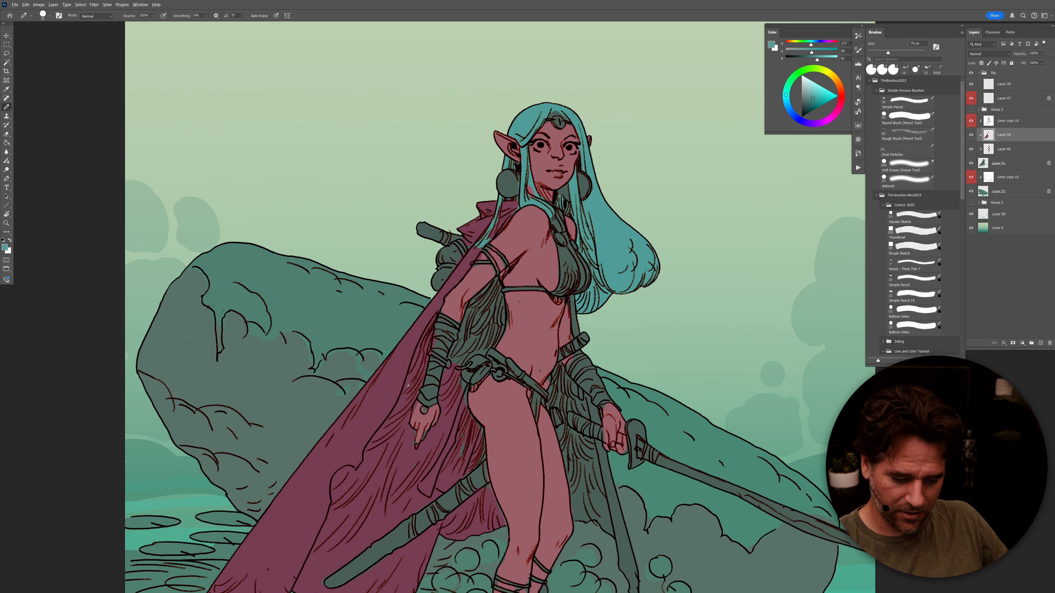
Step: Recolor the cape from magenta to blue with Hue/Saturation, using saturation +26 and lightness +3
key("i")
left_click(399, 379)
key("ctrl+u")
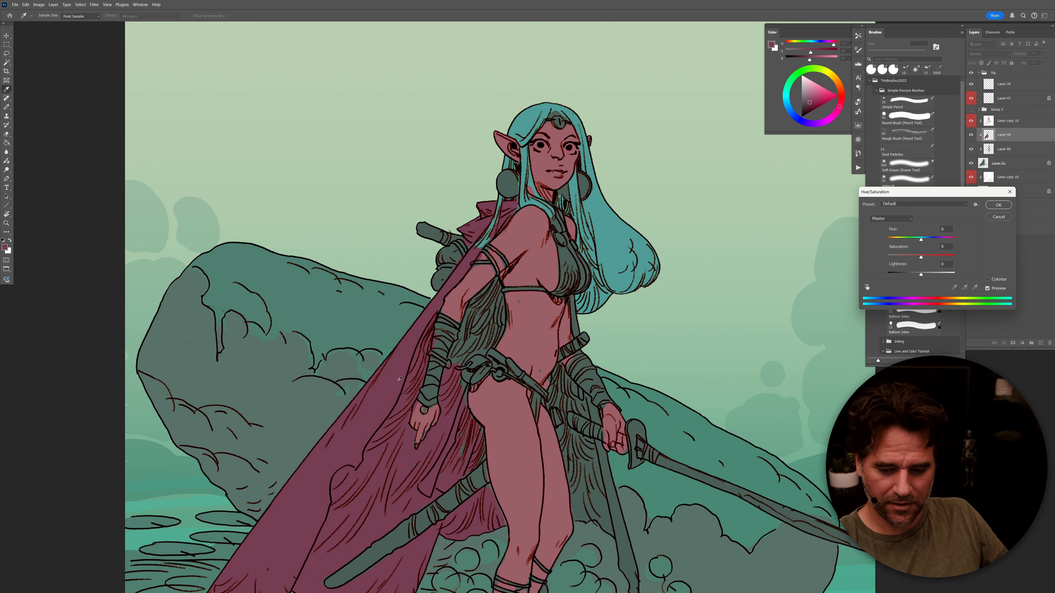
left_click_drag(922, 241, 891, 242)
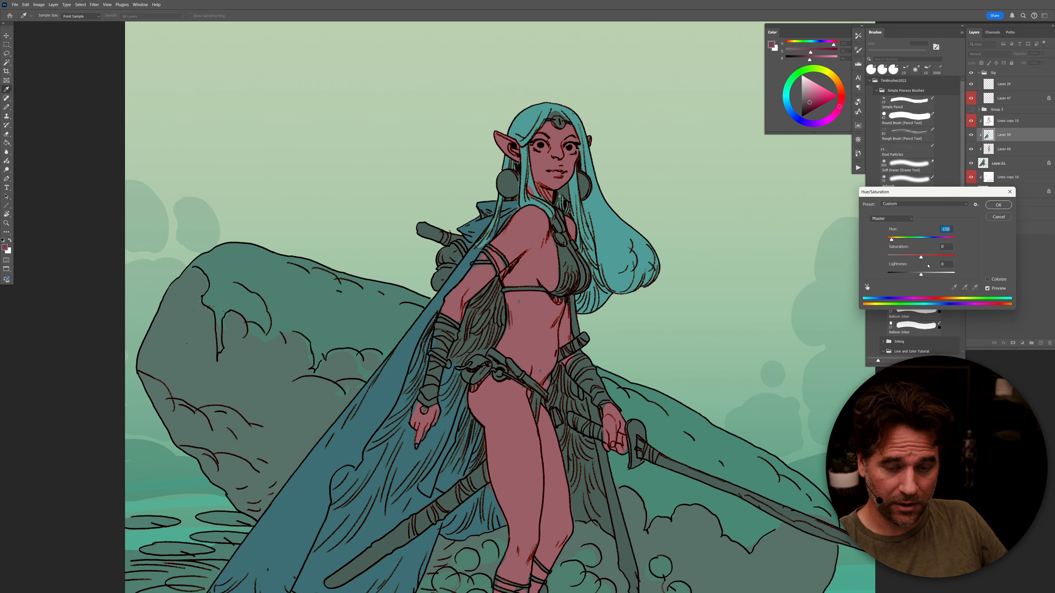
left_click_drag(921, 274, 916, 275)
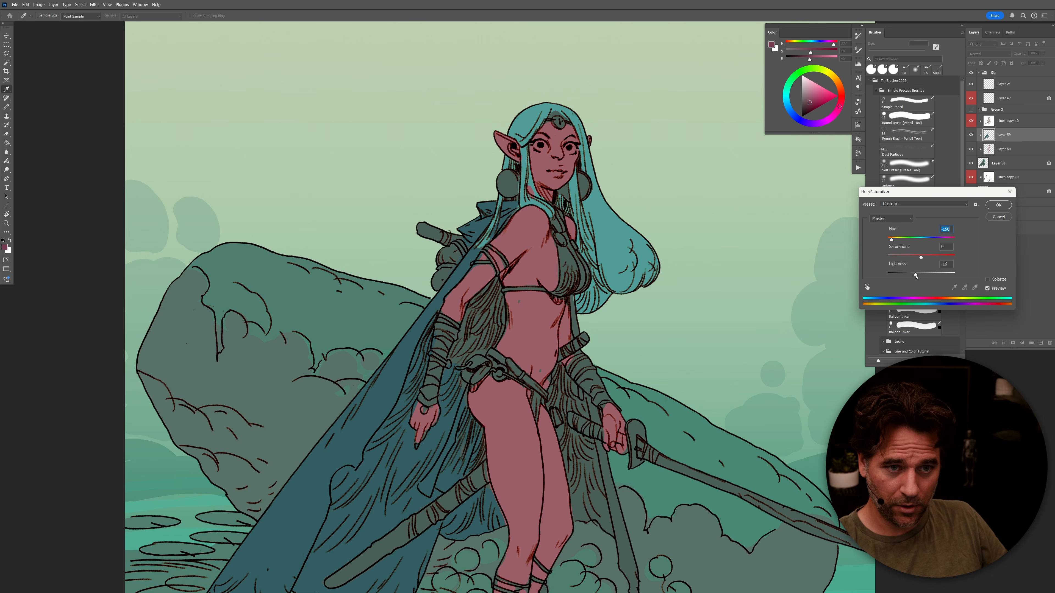
mouse_move(918, 277)
left_mouse_down()
mouse_move(936, 275)
mouse_move(921, 275)
left_mouse_up()
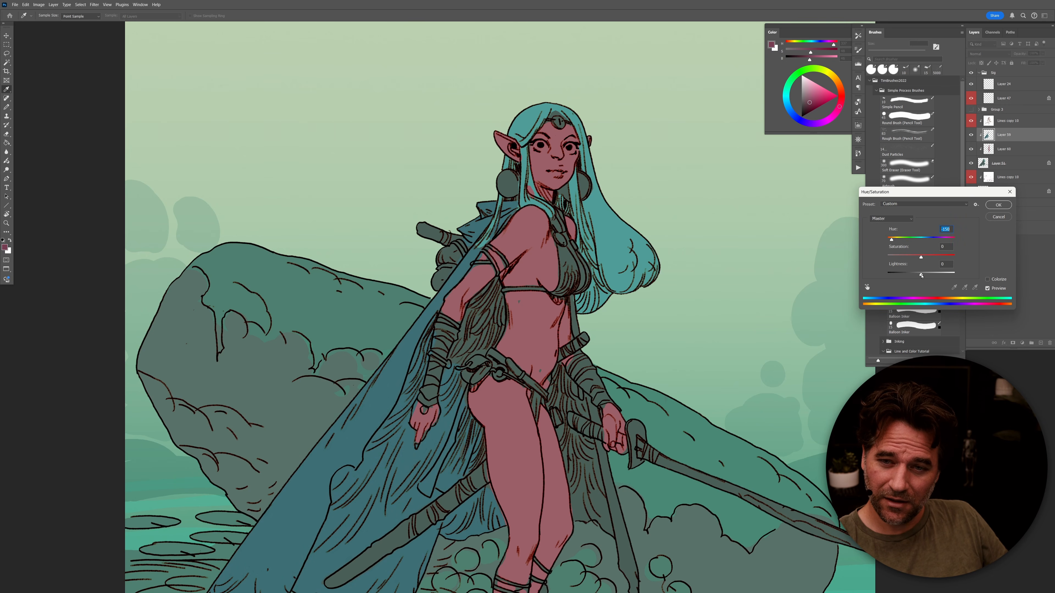
left_click_drag(922, 275, 923, 275)
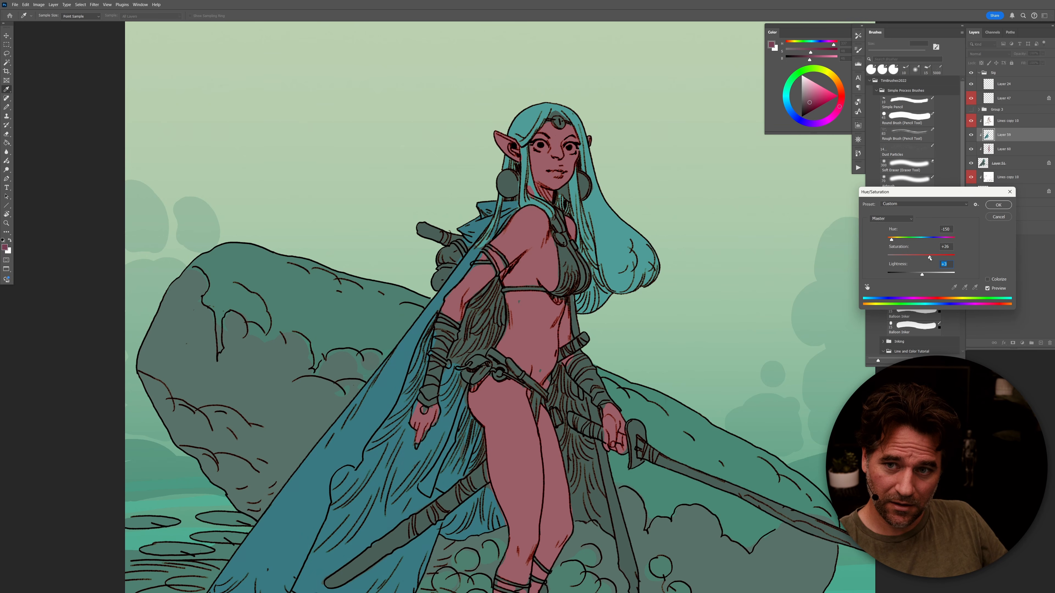
left_click(998, 205)
Step: Sample the cape's blue and paint the remaining cape areas behind the legs, along the hanging strip and behind the arm
left_click(441, 423, "alt")
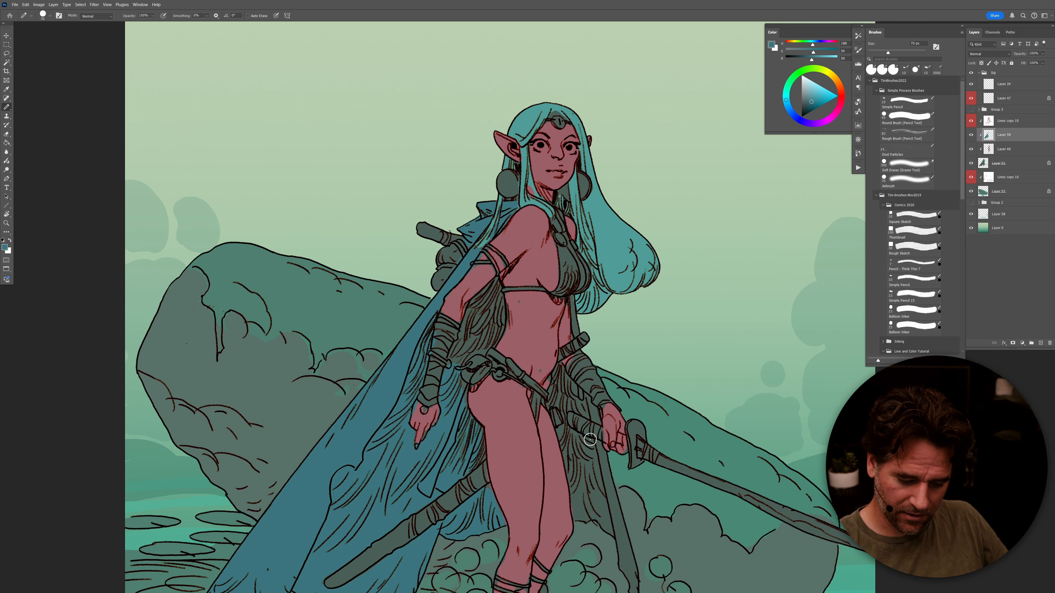
mouse_move(554, 393)
left_mouse_down()
mouse_move(584, 413)
mouse_move(566, 387)
mouse_move(596, 420)
mouse_move(586, 419)
mouse_move(601, 451)
mouse_move(570, 433)
mouse_move(566, 455)
mouse_move(581, 519)
mouse_move(599, 450)
mouse_move(625, 552)
mouse_move(582, 497)
left_mouse_up()
left_click_drag(617, 528, 631, 584)
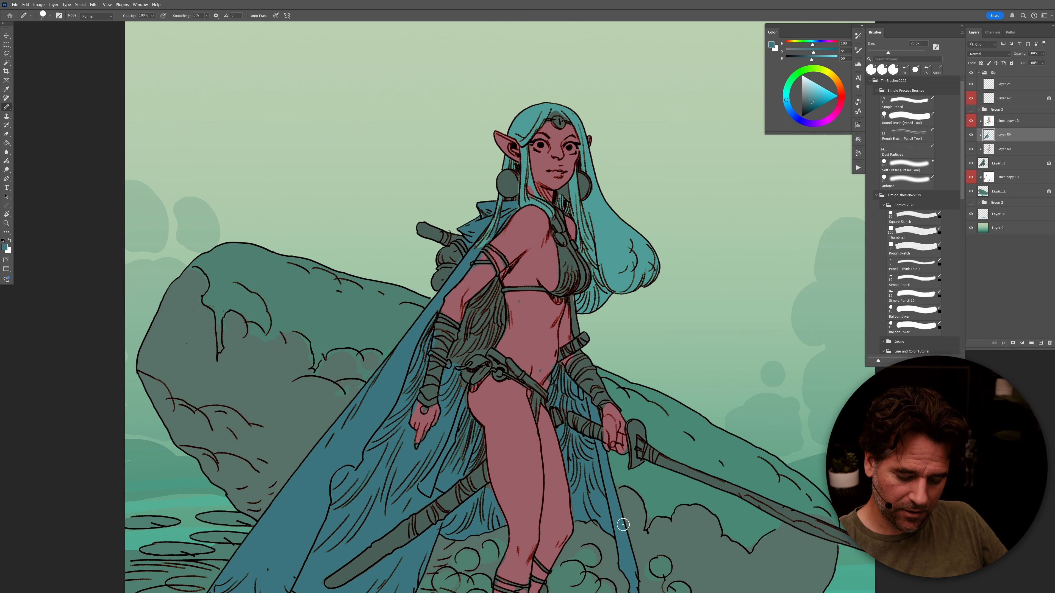
left_click_drag(670, 476, 702, 397)
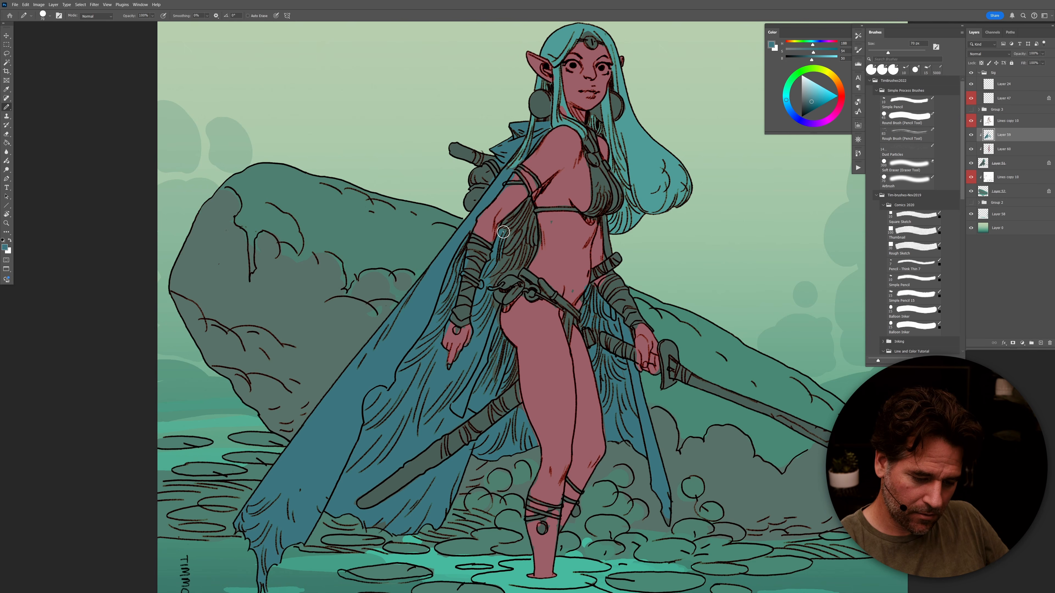
mouse_move(533, 232)
left_mouse_down()
mouse_move(517, 221)
mouse_move(494, 276)
mouse_move(507, 268)
left_mouse_up()
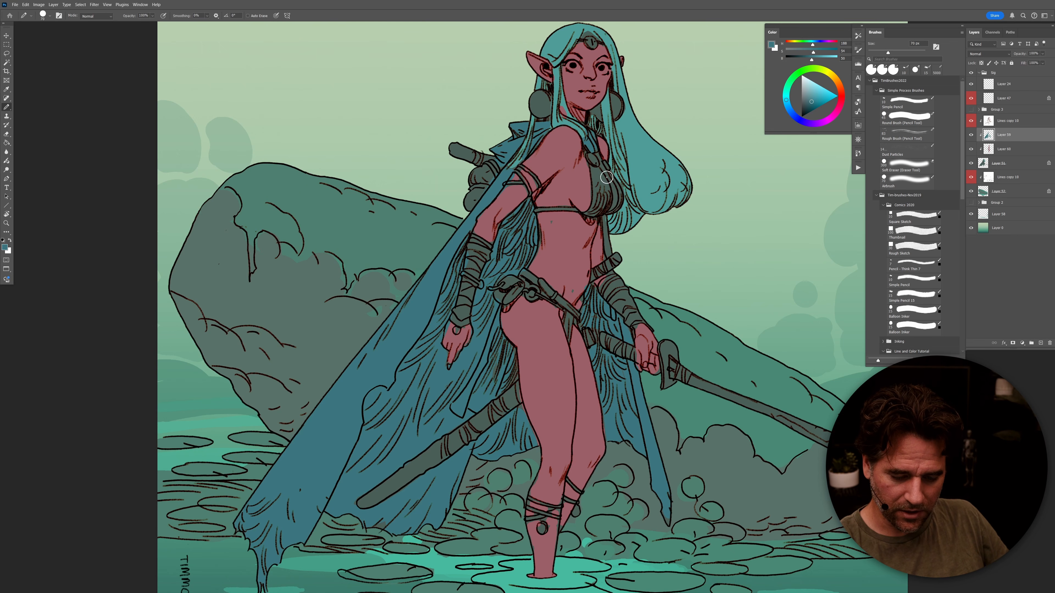
Step: Paint the warrior's top in a slightly darker blue on the cape layer, and correct the skin around it on the skin layer
left_click(811, 60)
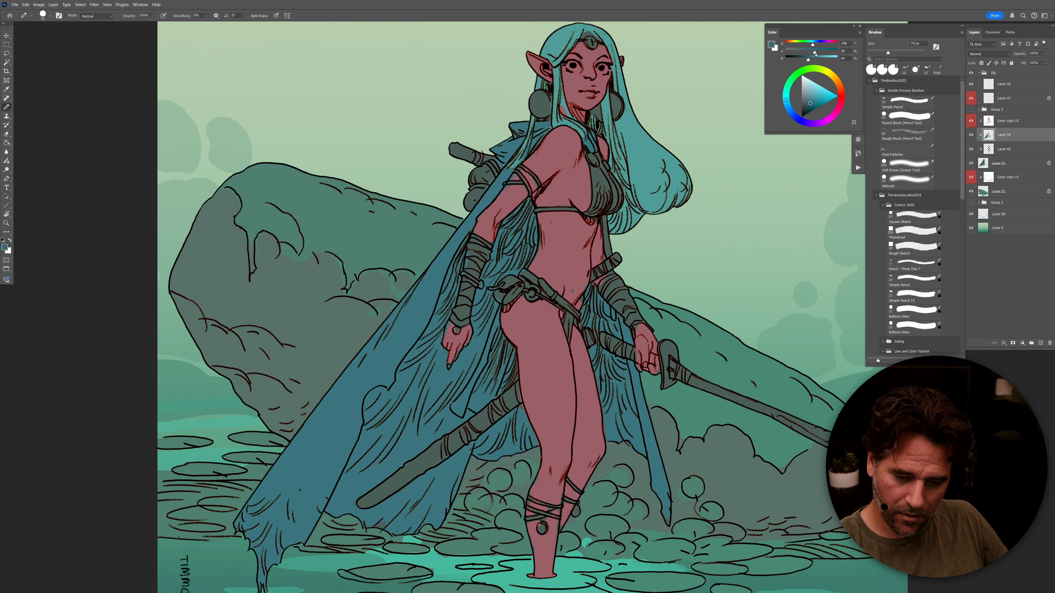
mouse_move(600, 177)
left_mouse_down()
mouse_move(598, 211)
mouse_move(601, 174)
mouse_move(607, 203)
mouse_move(608, 171)
mouse_move(616, 202)
left_mouse_up()
left_click(581, 233, "alt")
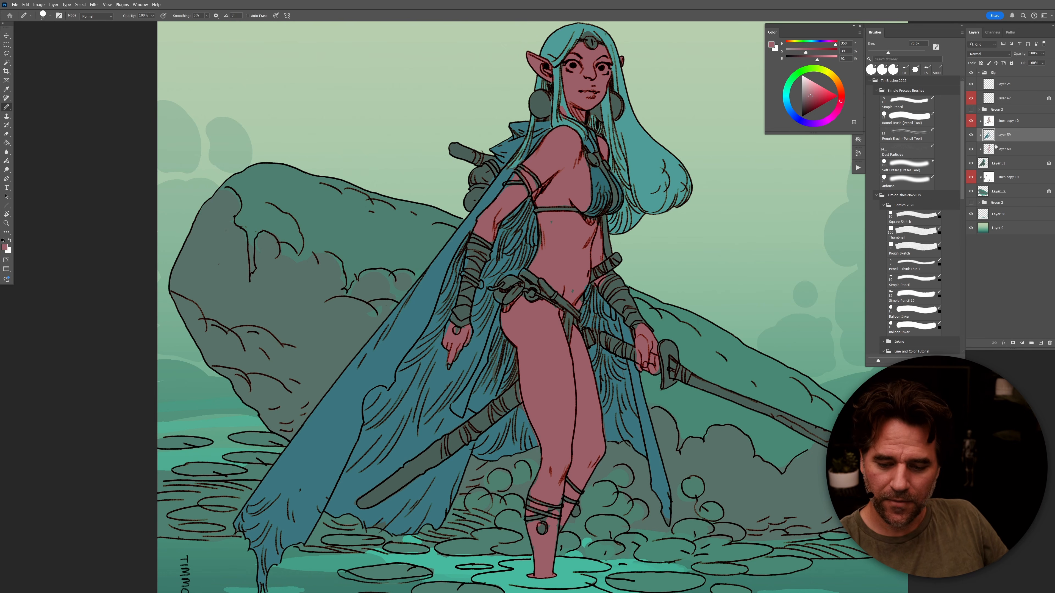
left_click(990, 152)
left_click_drag(603, 166, 611, 209)
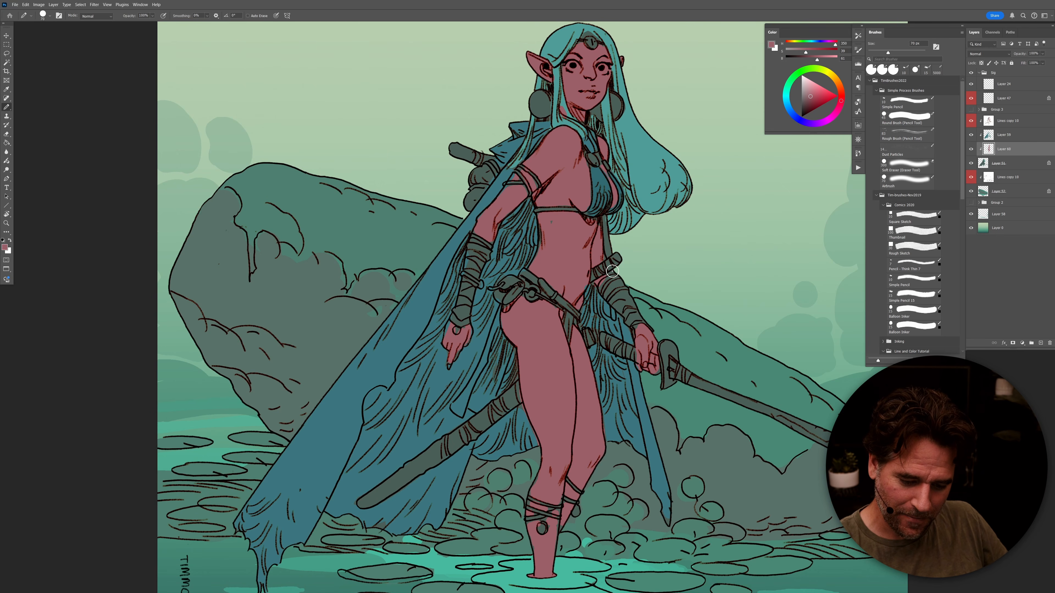
Step: Sample the top's darker blue and paint both forearm wraps with it on the character's flat color layer
left_click(604, 176, "alt")
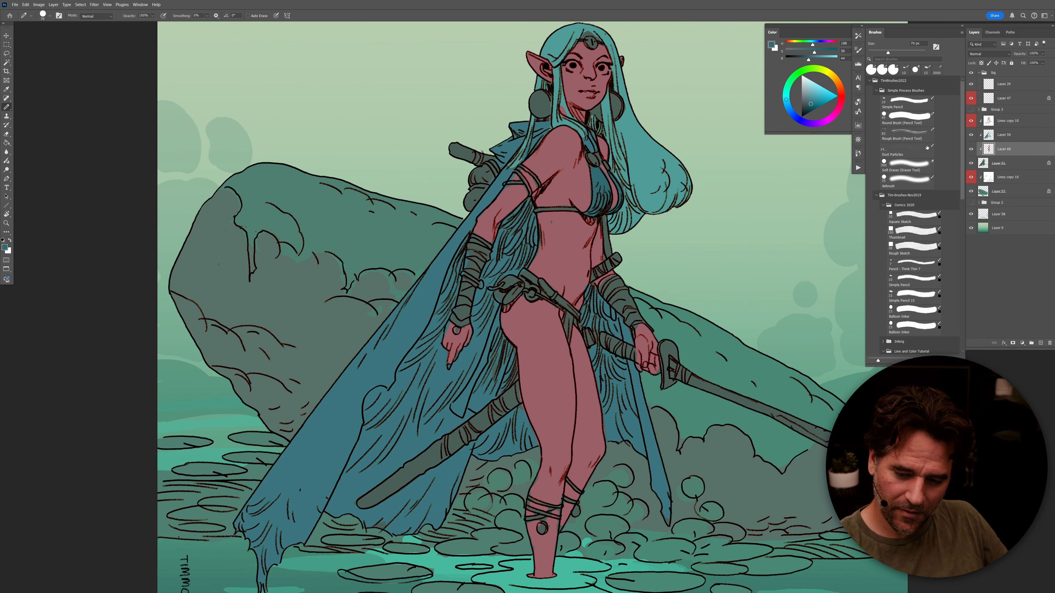
key("alt+bracketleft")
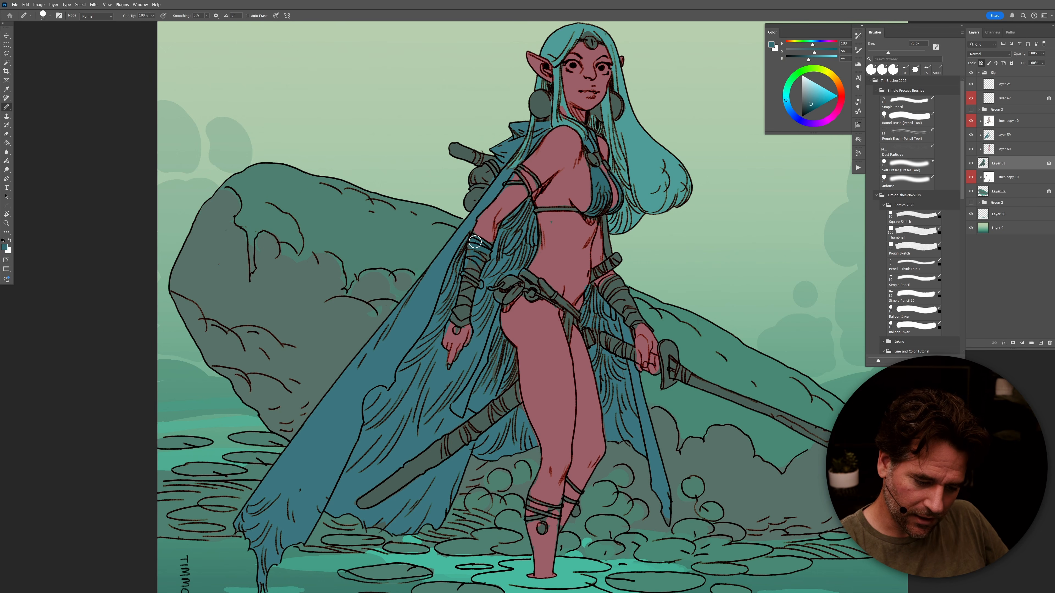
mouse_move(466, 287)
left_mouse_down()
mouse_move(486, 253)
mouse_move(459, 323)
left_mouse_up()
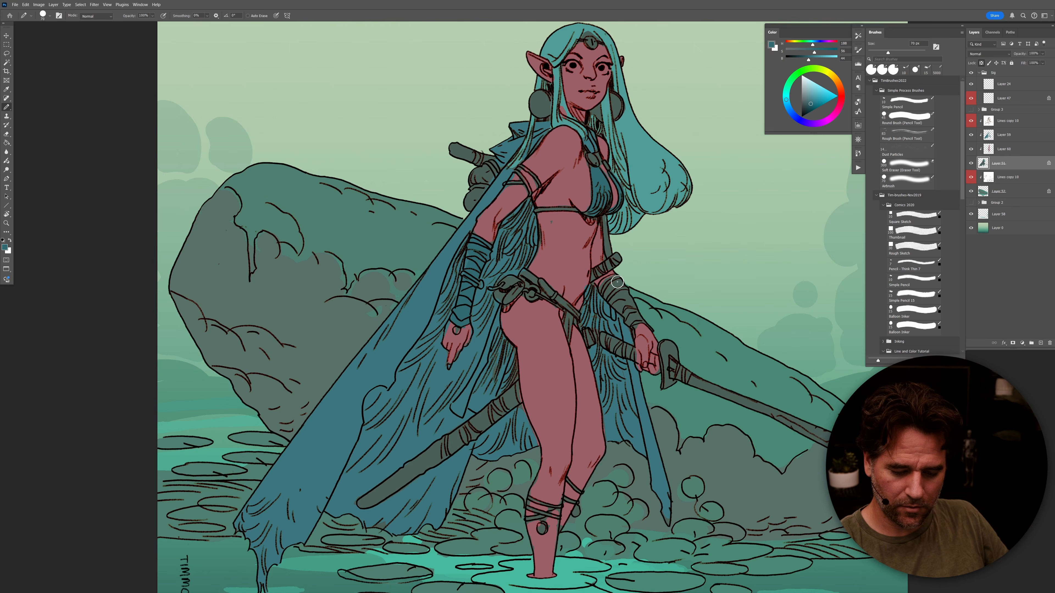
mouse_move(604, 291)
left_mouse_down()
mouse_move(628, 315)
mouse_move(634, 306)
left_mouse_up()
left_click_drag(633, 151, 647, 209)
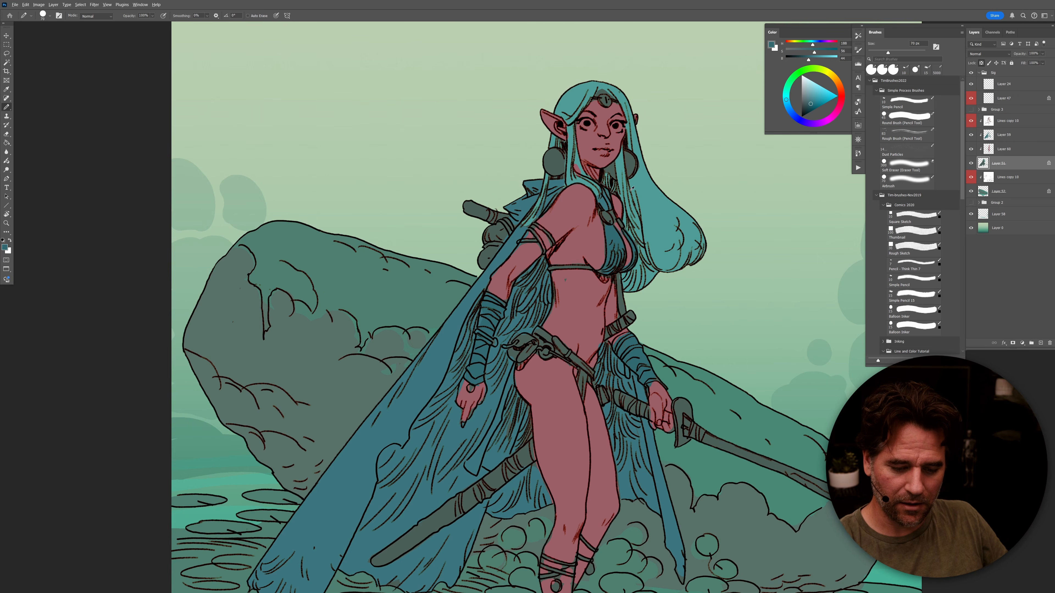
Step: Add a new layer above the cape color layer, and paint the eye whites a pale desaturated pink on the skin layer
left_click(996, 135)
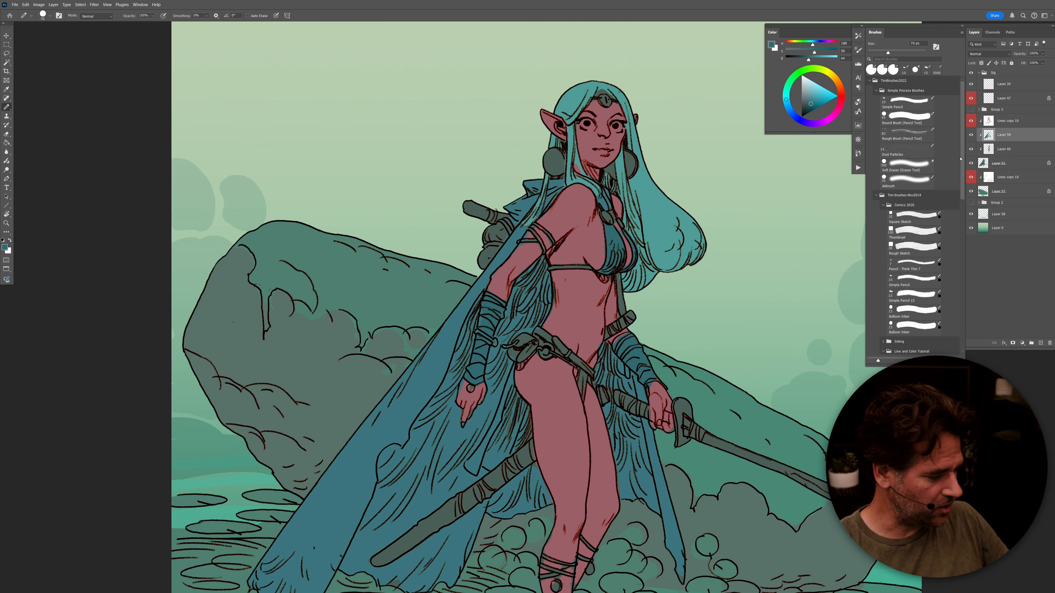
key("ctrl+shift+alt+n")
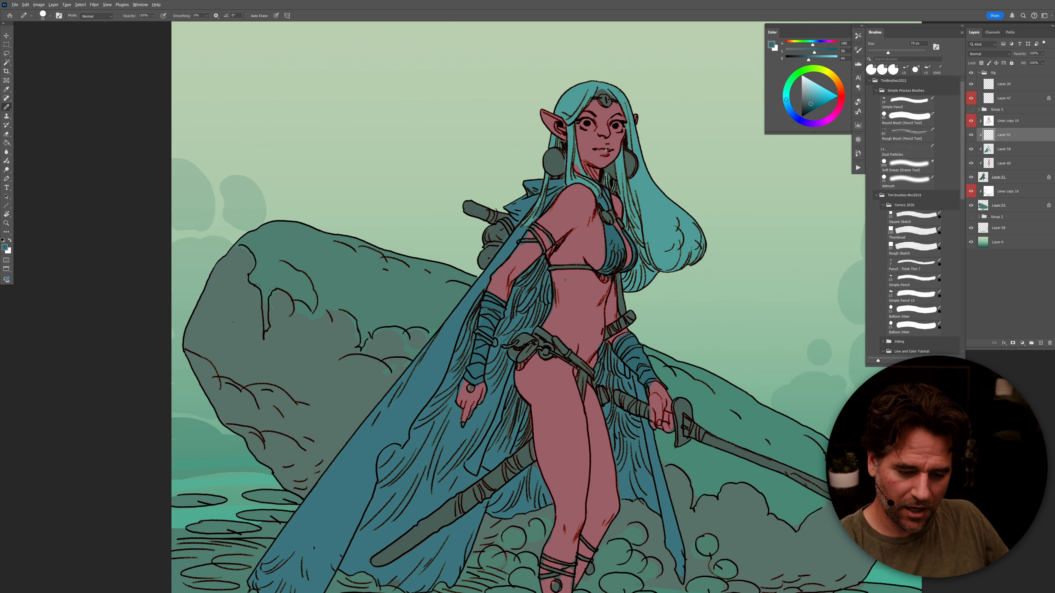
left_click(1024, 167)
left_click(589, 138, "alt")
mouse_move(818, 59)
left_mouse_down()
mouse_move(826, 59)
mouse_move(801, 55)
left_mouse_up()
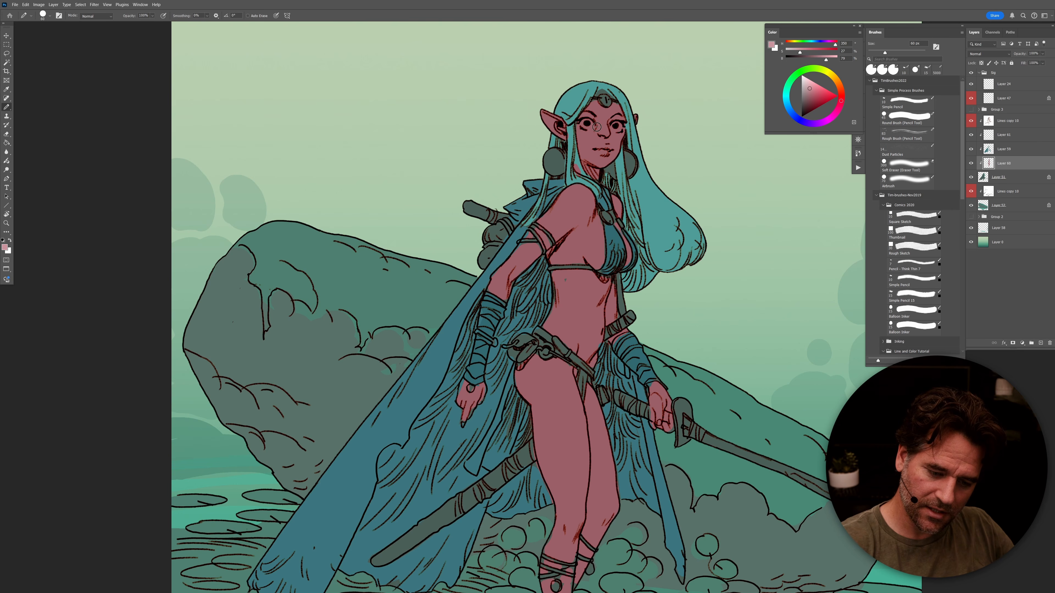
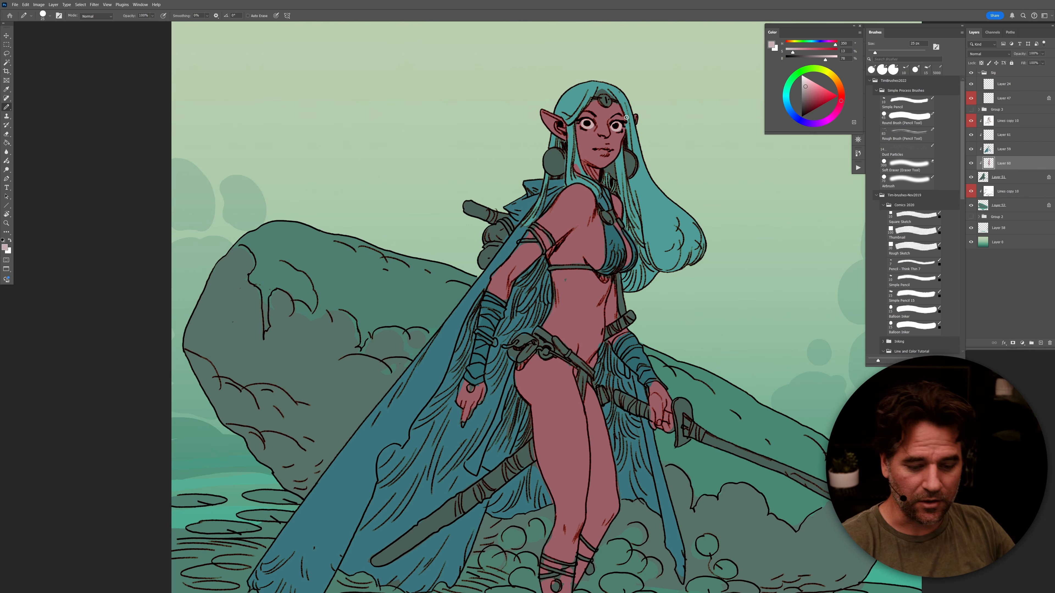
Step: Mix a darker red from the skin color and paint the lips, undoing the first version for a more muted tone
left_click(608, 146, "alt")
left_click_drag(814, 100, 814, 101)
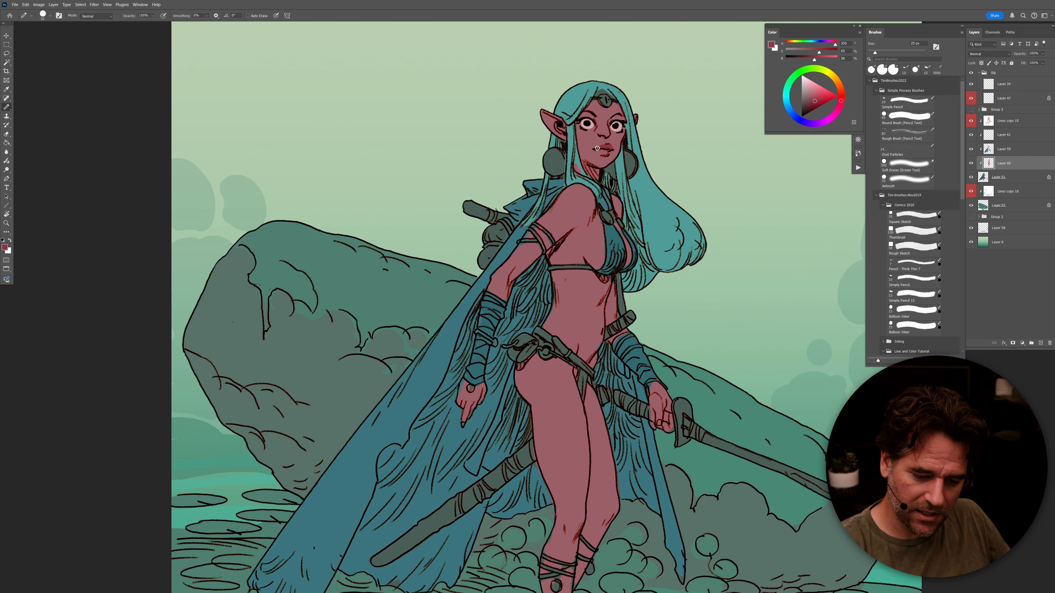
scroll(613, 140, "up", 2)
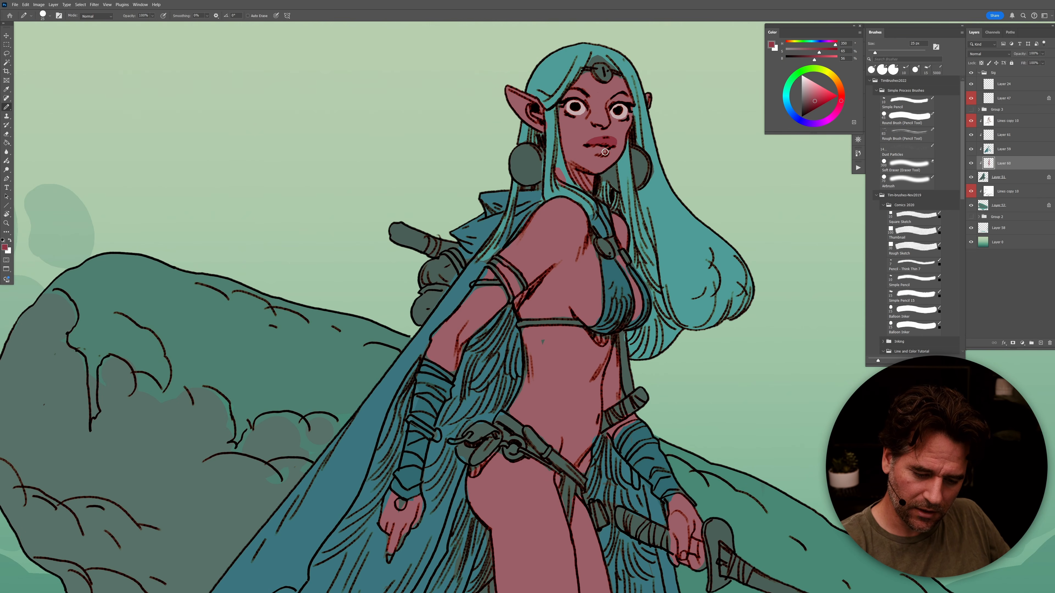
key("ctrl+z")
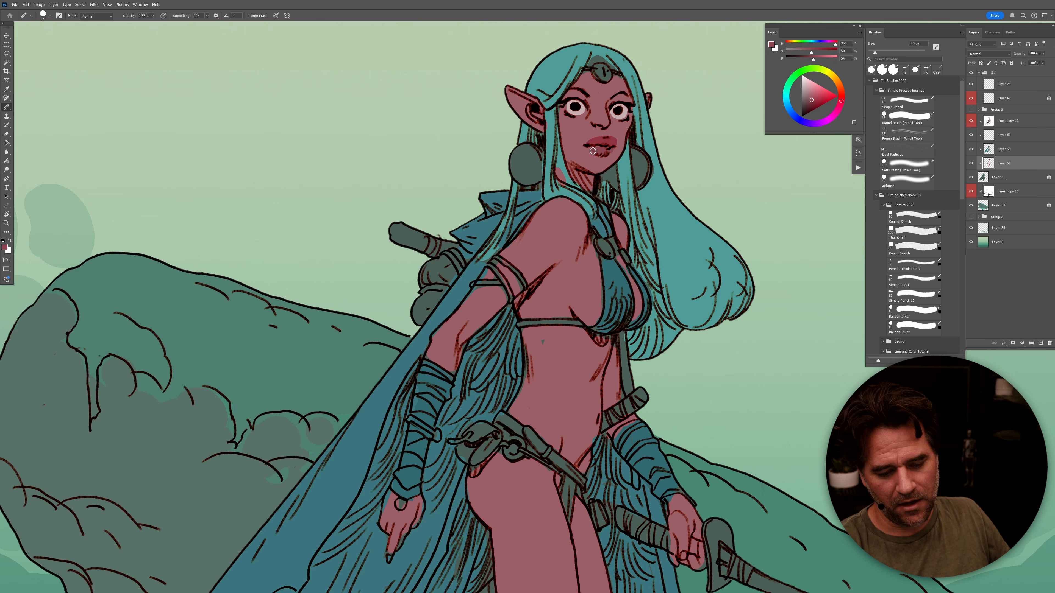
left_click_drag(611, 147, 610, 162)
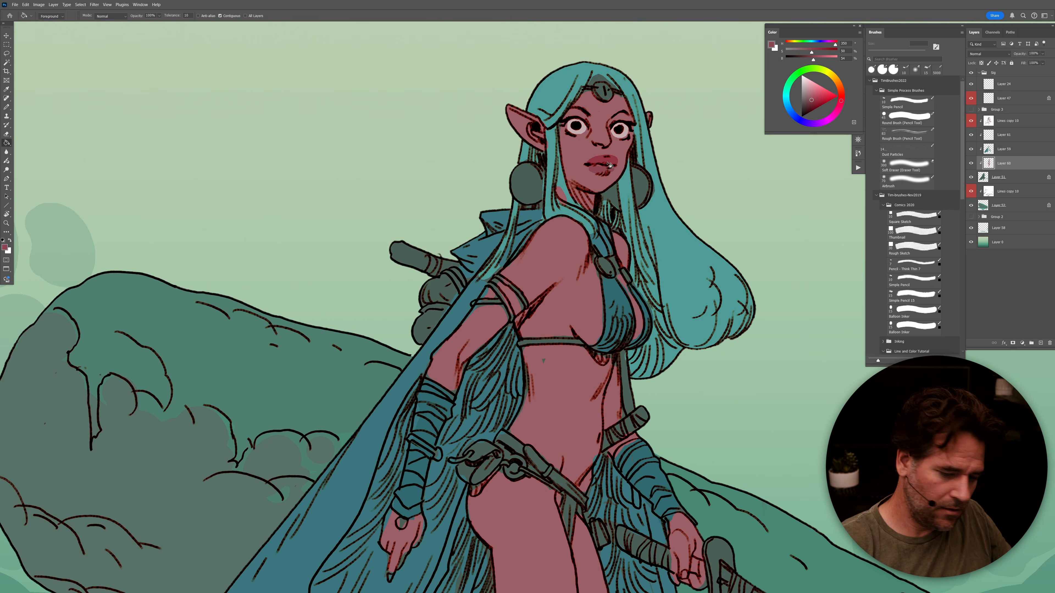
Step: Sample the eye-white color and paint the teeth between the lips
left_click(618, 147, "alt")
left_click(622, 135, "alt")
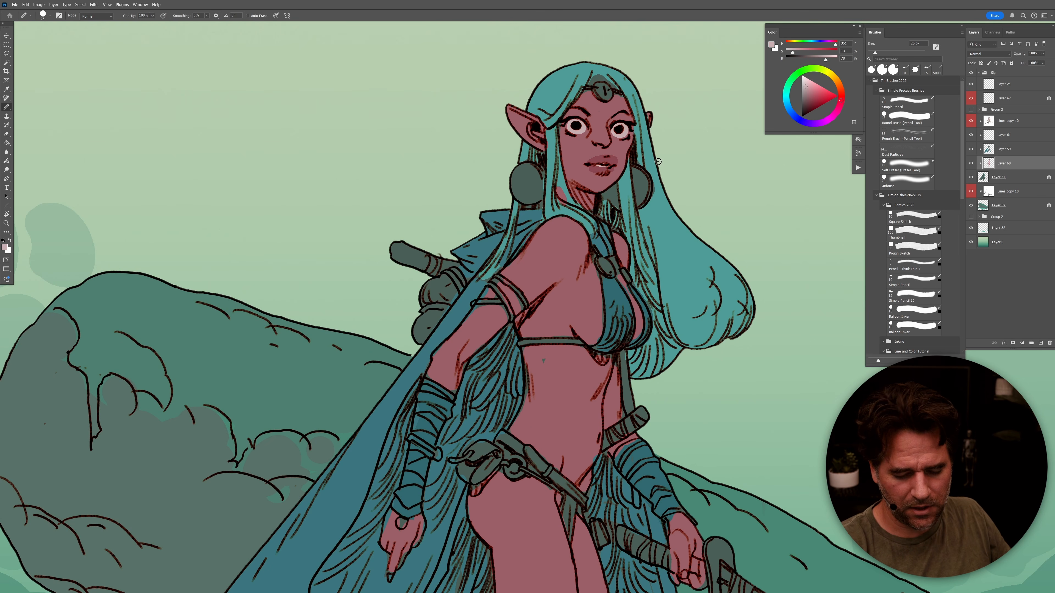
left_click_drag(662, 187, 667, 200)
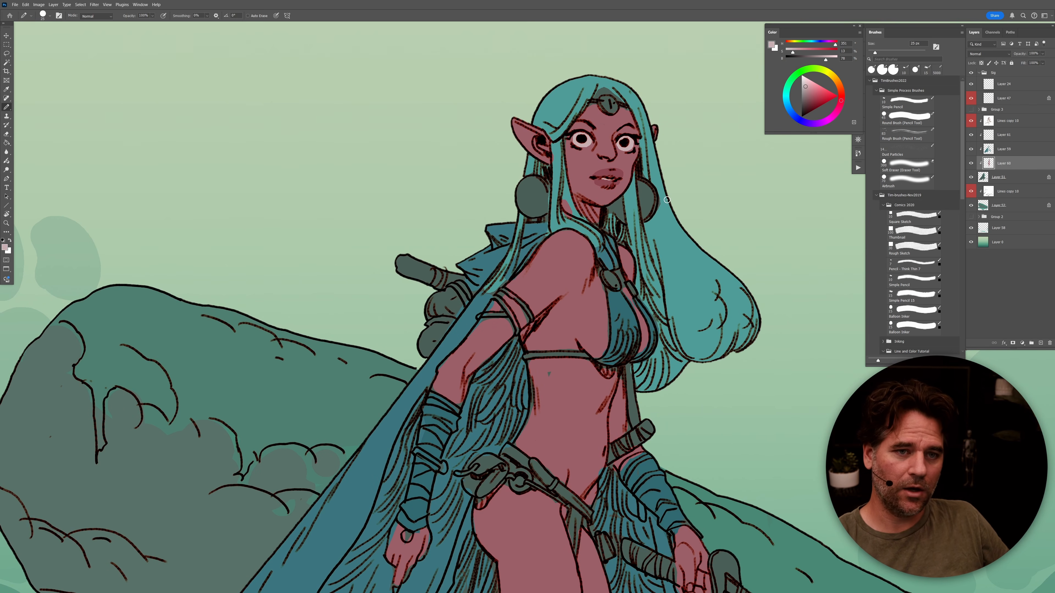
Step: Mix a saturated pinkish red and color both round earrings with it on the new empty layer
left_click(1002, 136)
left_click_drag(831, 92, 825, 97)
left_click(787, 94)
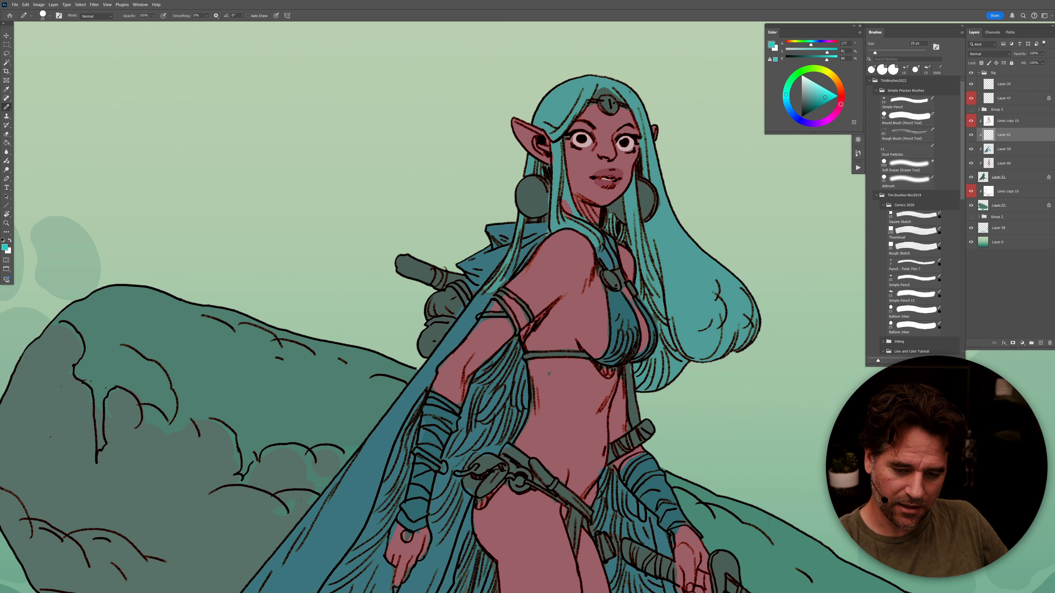
left_click(841, 106)
left_click_drag(540, 180, 547, 188)
mouse_move(539, 214)
left_mouse_down()
mouse_move(522, 210)
mouse_move(516, 183)
mouse_move(537, 178)
mouse_move(539, 191)
left_mouse_up()
key("g")
left_click(536, 200)
key("b")
mouse_move(622, 201)
left_mouse_down()
mouse_move(642, 179)
mouse_move(657, 203)
mouse_move(646, 215)
left_mouse_up()
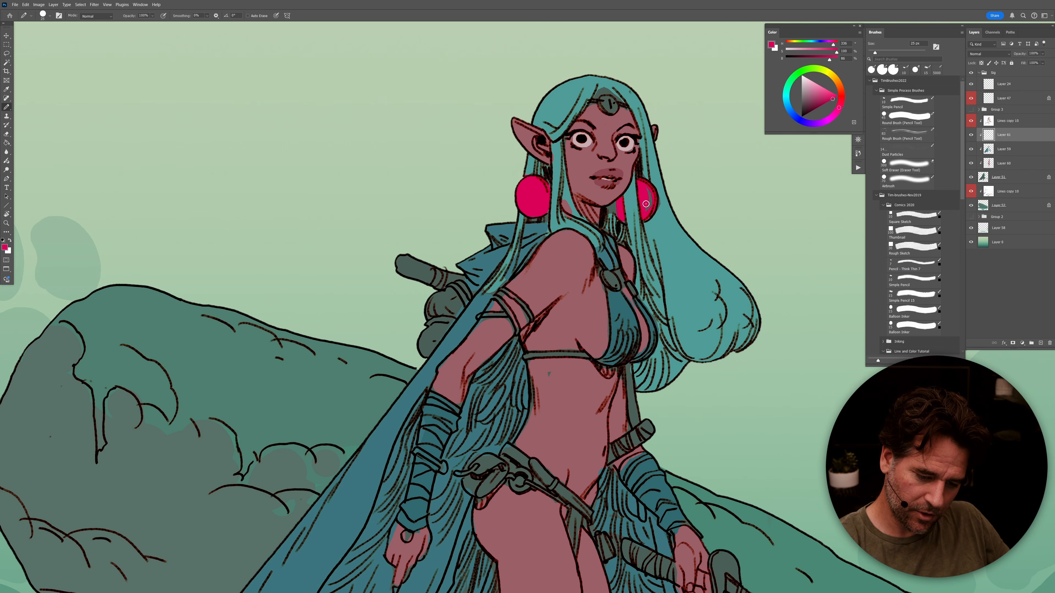
Step: Paint the forehead gem in the same saturated pinkish red as the earrings
left_click_drag(611, 103, 611, 112)
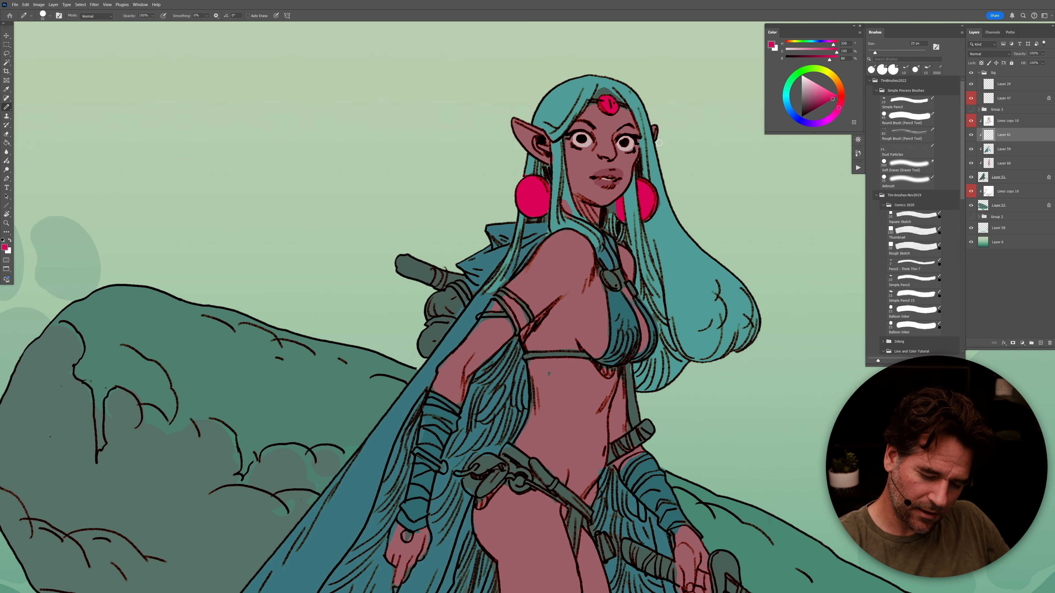
mouse_move(664, 305)
left_mouse_down()
mouse_move(605, 358)
mouse_move(665, 316)
left_mouse_up()
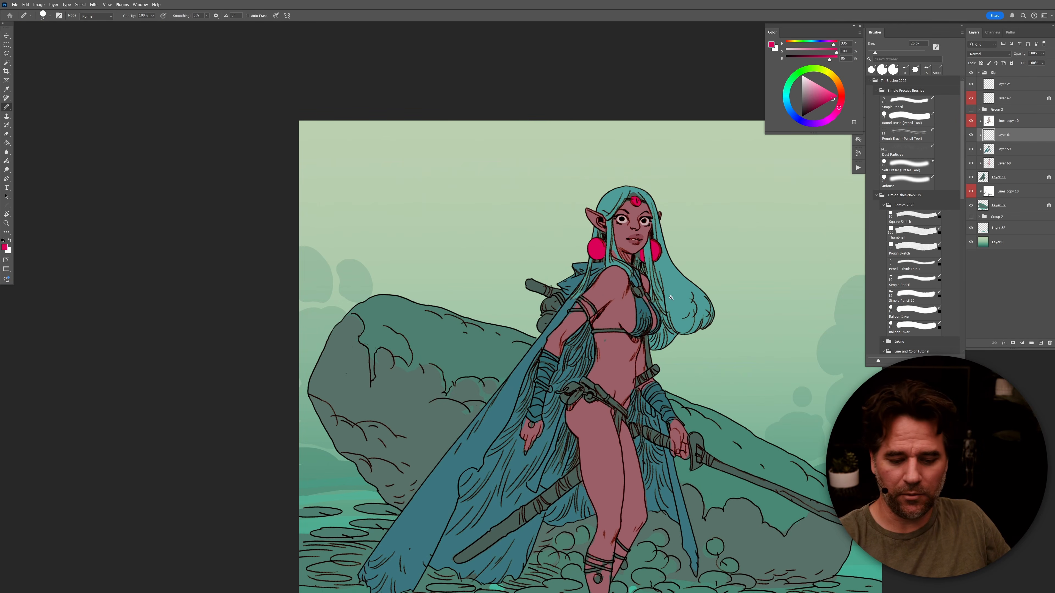
left_click_drag(661, 257, 676, 254)
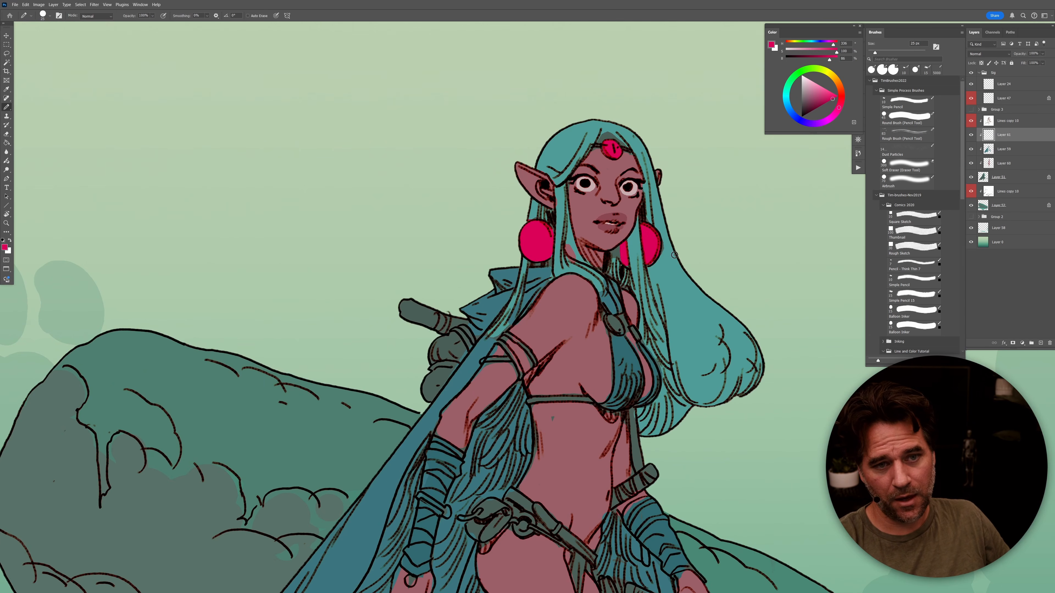
Step: Sample the skin color and paint the forehead area around the gem with it on the skin layer
left_click(680, 283, "alt")
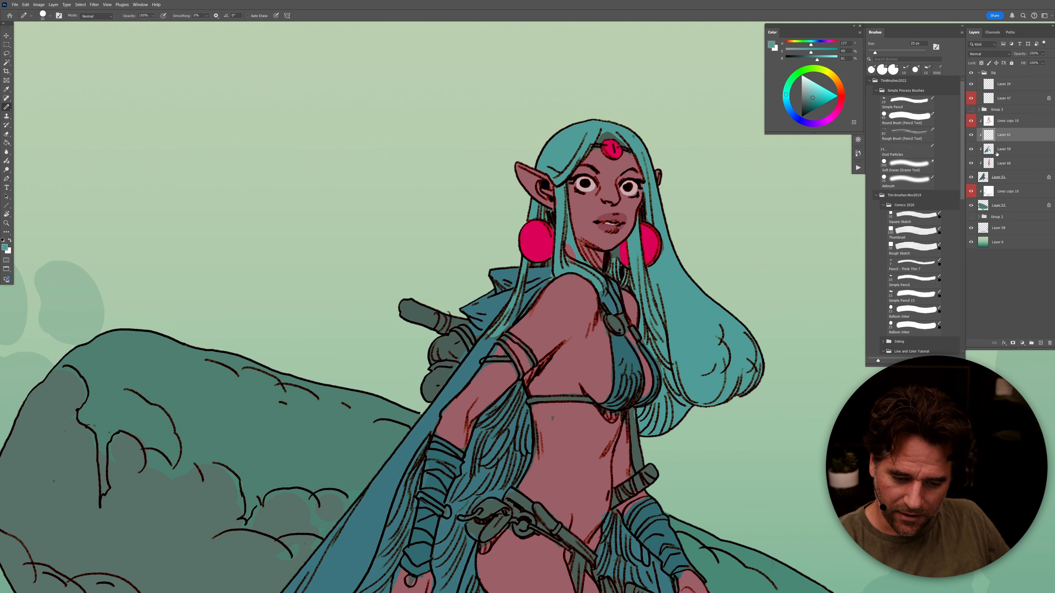
left_click(1000, 164)
left_click(628, 154, "alt")
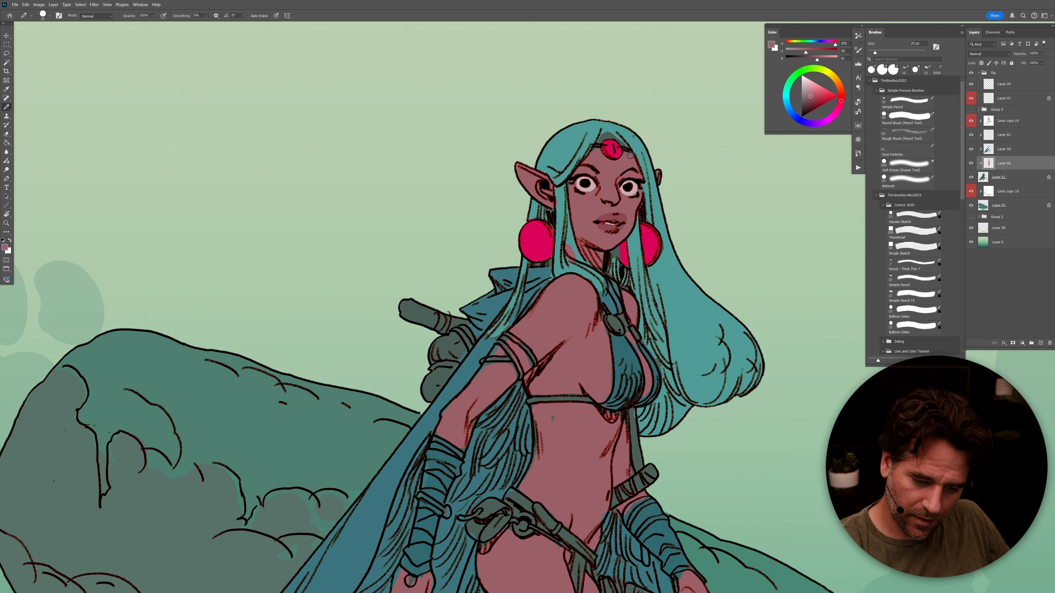
mouse_move(604, 138)
left_mouse_down()
mouse_move(625, 146)
mouse_move(582, 166)
left_mouse_up()
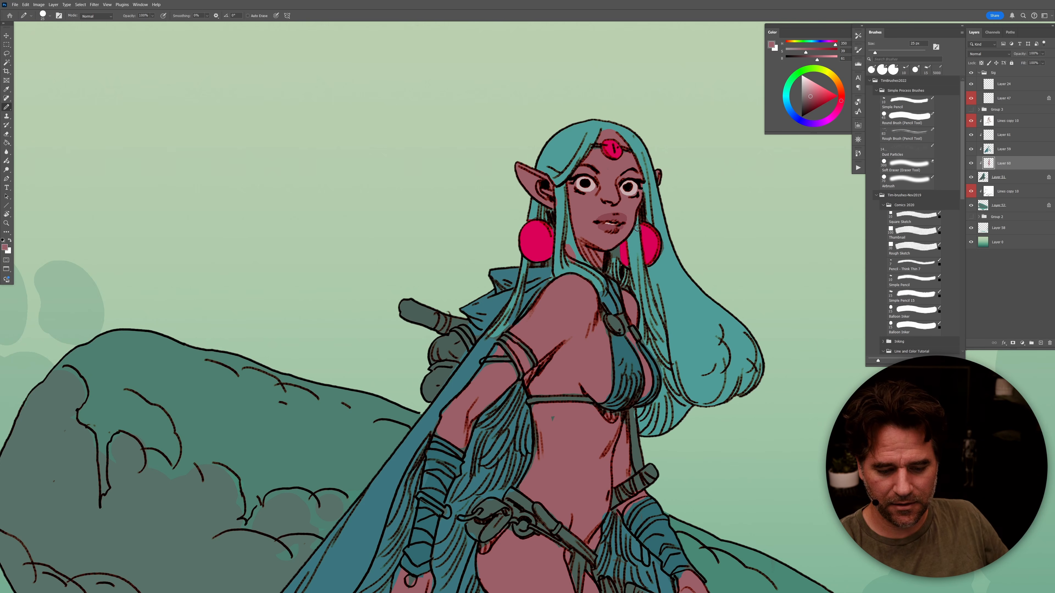
left_click_drag(647, 559, 648, 442)
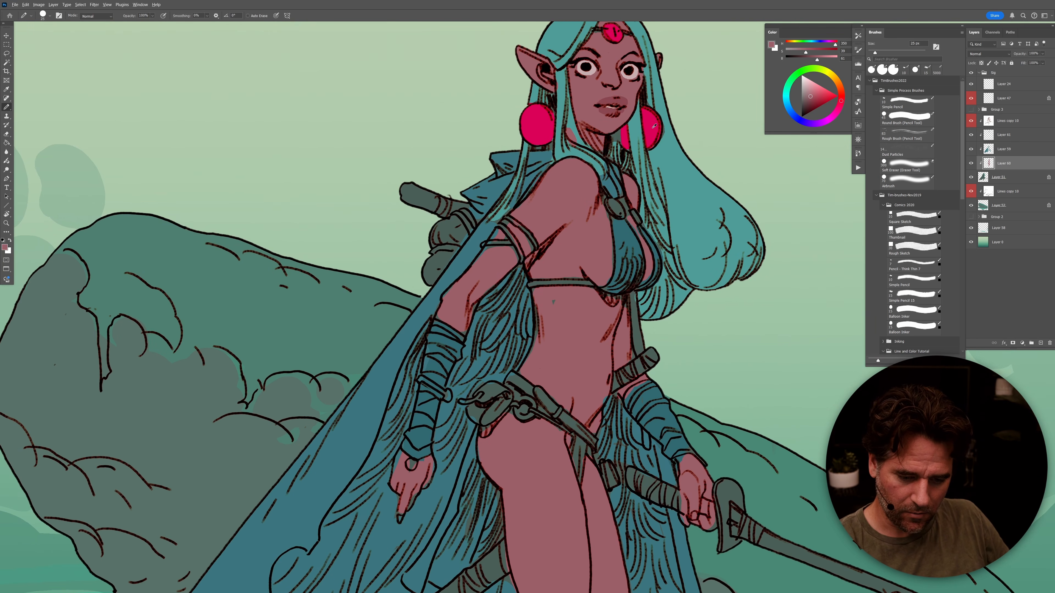
Step: Sample the earrings' pinkish red and color the ring on the pointing hand and the bead on the forearm wrap
left_click(648, 127, "alt")
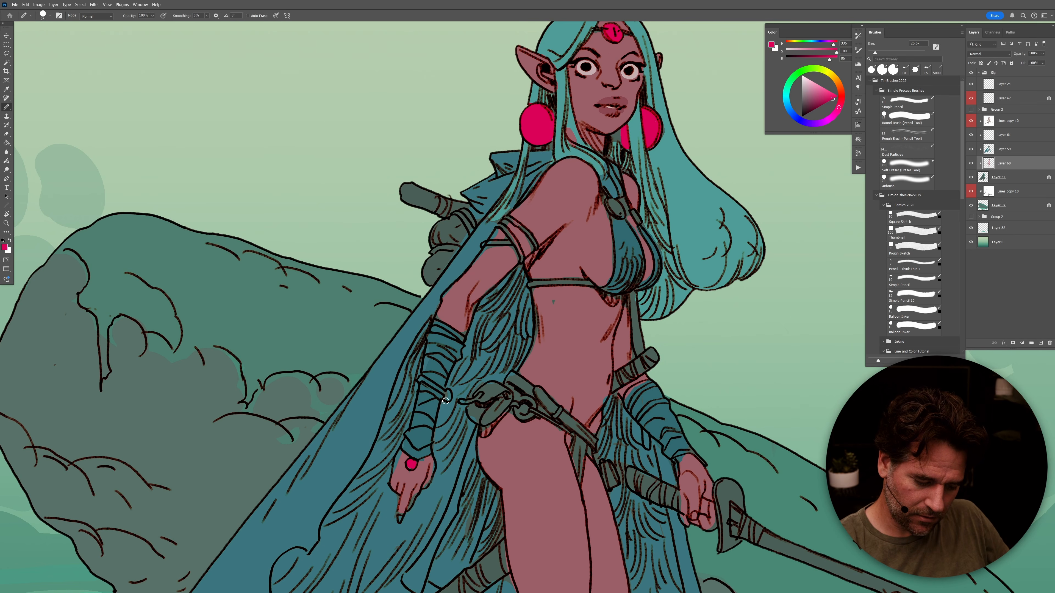
left_click_drag(447, 394, 451, 392)
left_click_drag(670, 448, 659, 411)
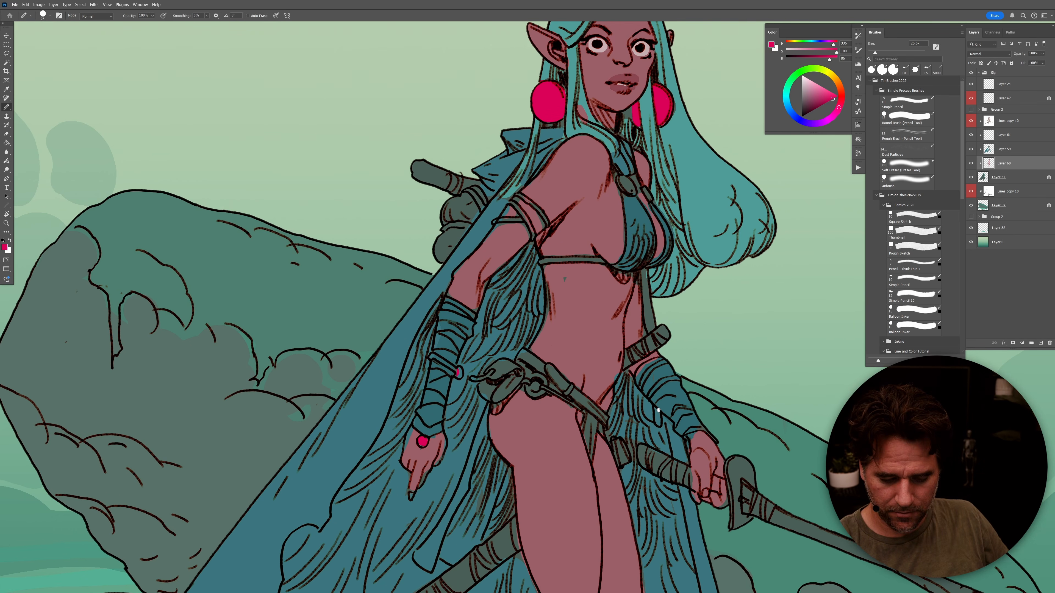
Step: Sample the hair's teal and lighten it to a pale, desaturated teal for the sword blade
left_click(544, 414, "alt")
left_click_drag(782, 433, 739, 427)
left_click(739, 428, "alt")
left_click(739, 429, "alt")
left_click(740, 428, "alt")
left_click(745, 440, "ctrl")
left_click(747, 445, "ctrl")
left_click(647, 214, "alt")
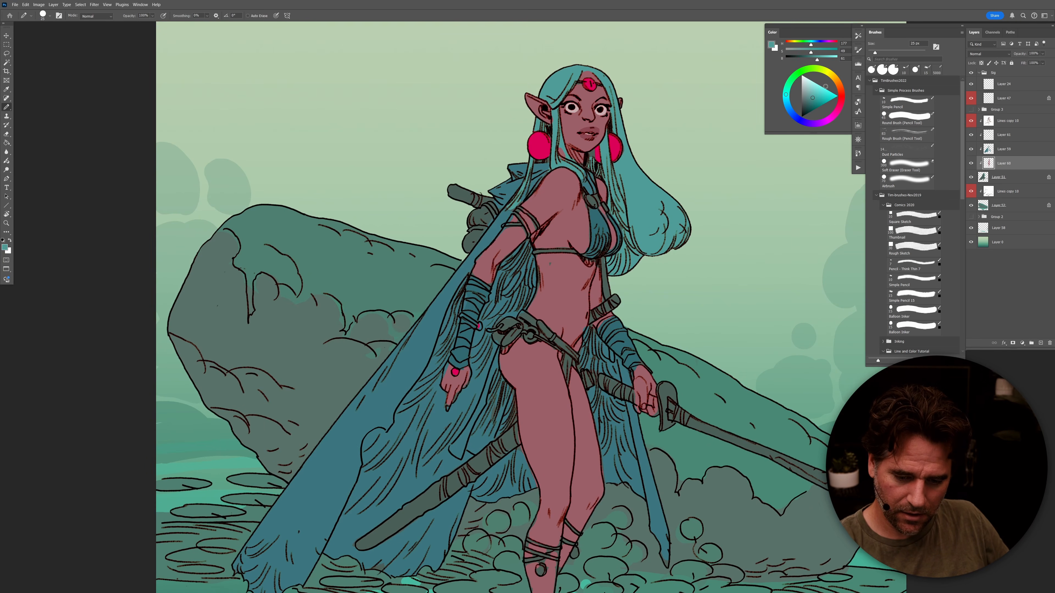
left_click_drag(817, 436, 723, 391)
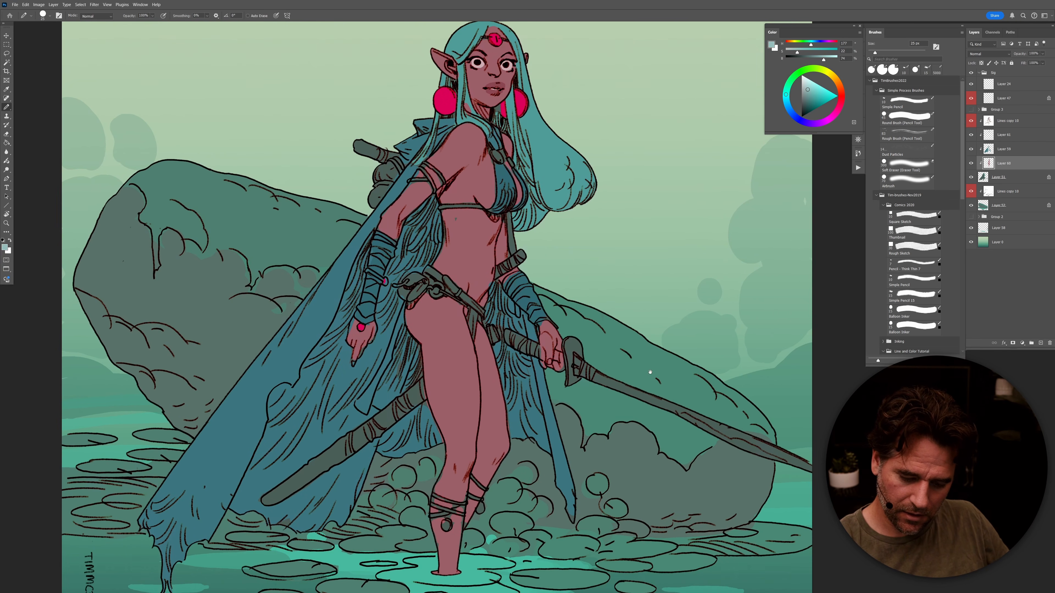
Step: Outline and fill the sword blade with the pale teal, and paint the small fitting beside the guard
key("g")
left_click(662, 399)
key("ctrl+z")
key("b")
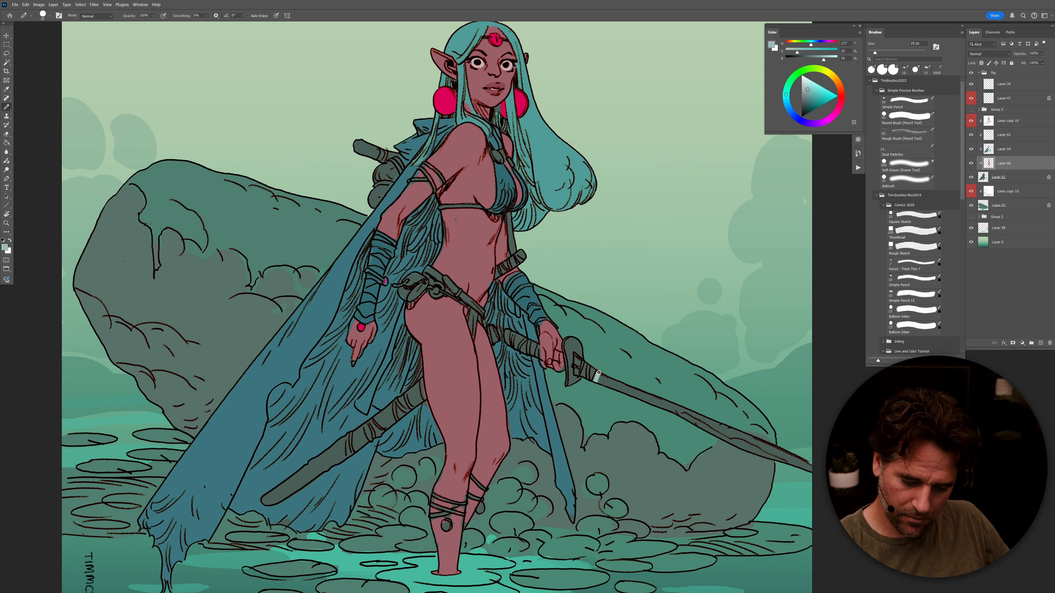
key("g")
left_click(602, 375)
key("b")
left_click_drag(582, 359, 576, 368)
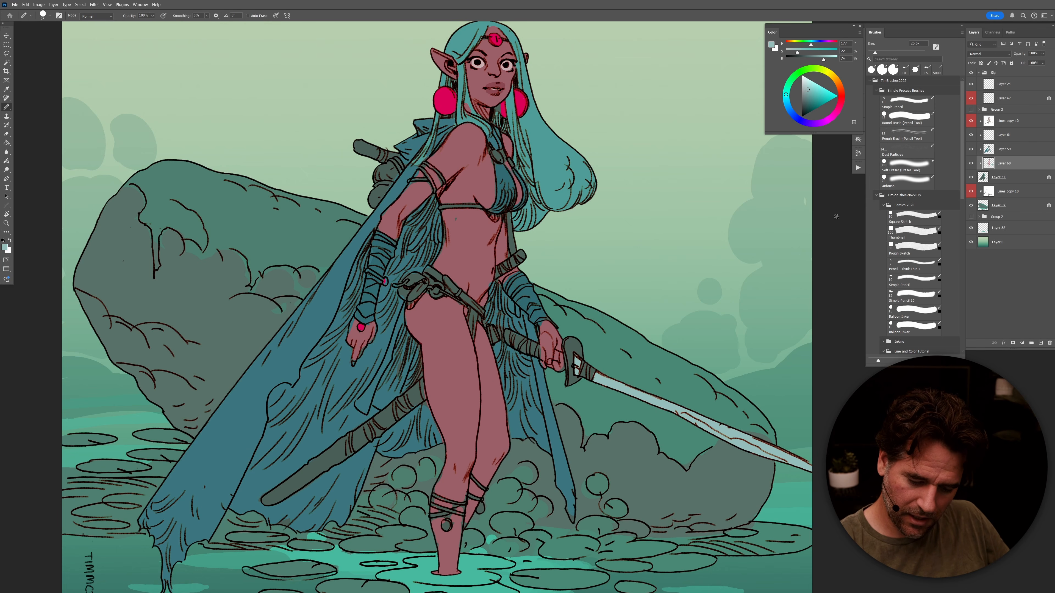
Step: Try recoloring the sword blade with a lighter pale teal
left_click(809, 86)
left_click_drag(780, 464, 655, 404)
key("g")
left_click(743, 436)
key("b")
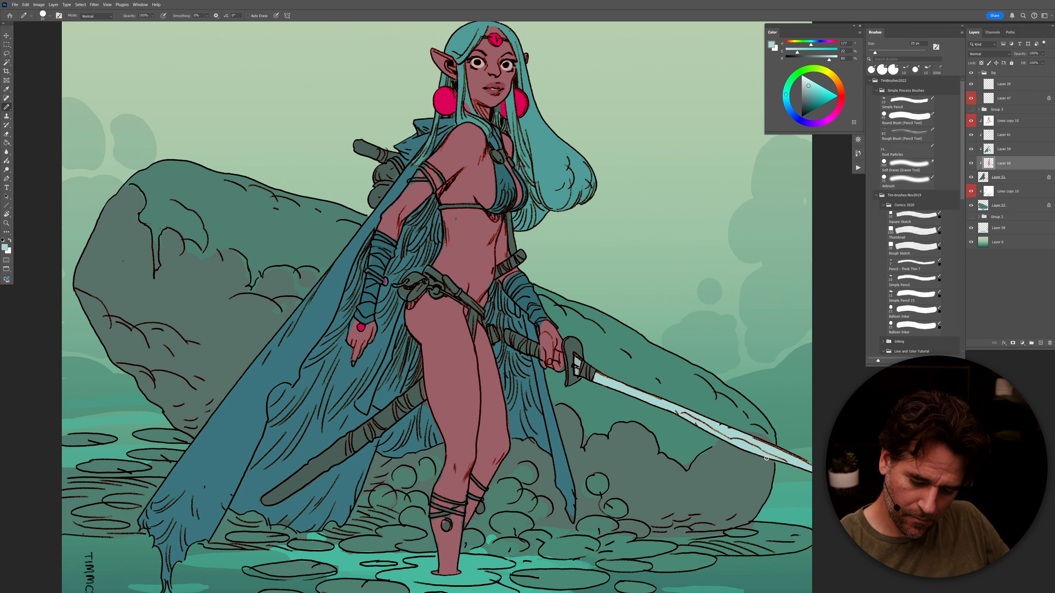
key("ctrl+z")
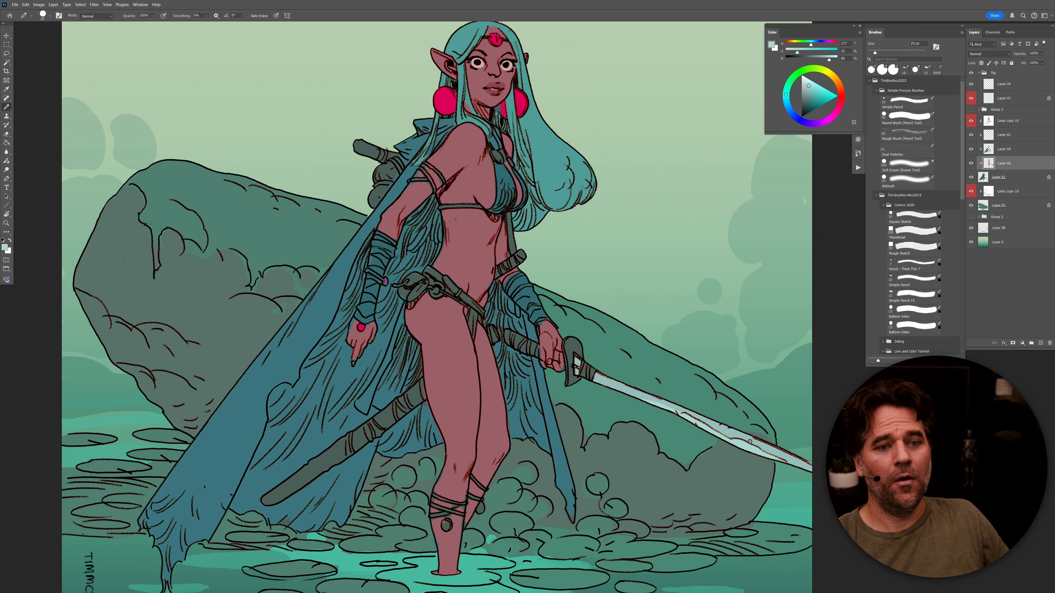
Step: Color the sword guard in a muted green adjusted from the background color, and choose a darker shade for the handle wrap
left_click(731, 228, "alt")
left_click_drag(805, 104, 809, 97)
key("g")
left_click(578, 348)
key("ctrl+z")
key("b")
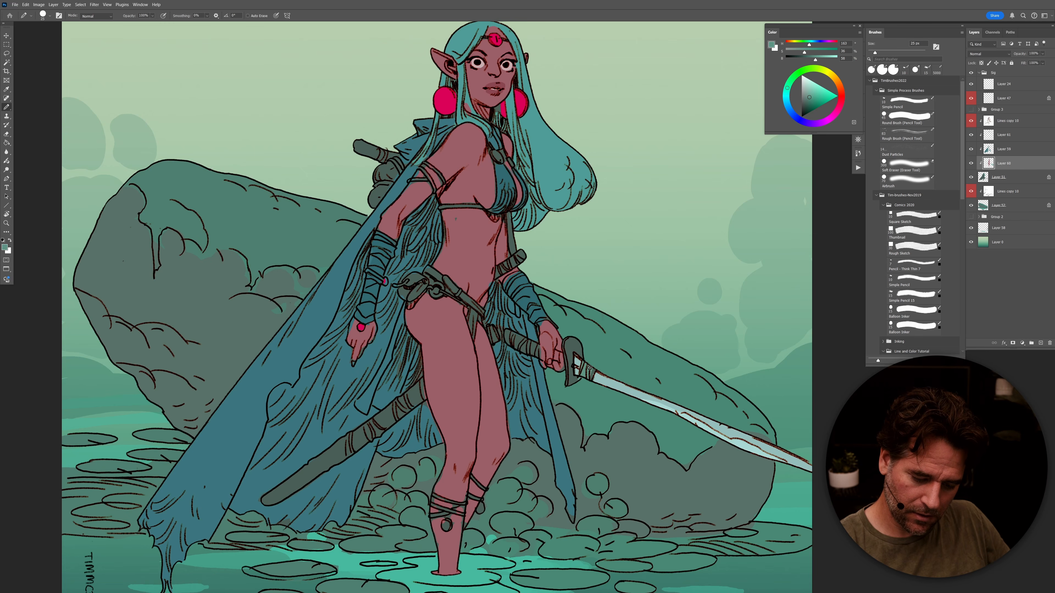
left_click(808, 97)
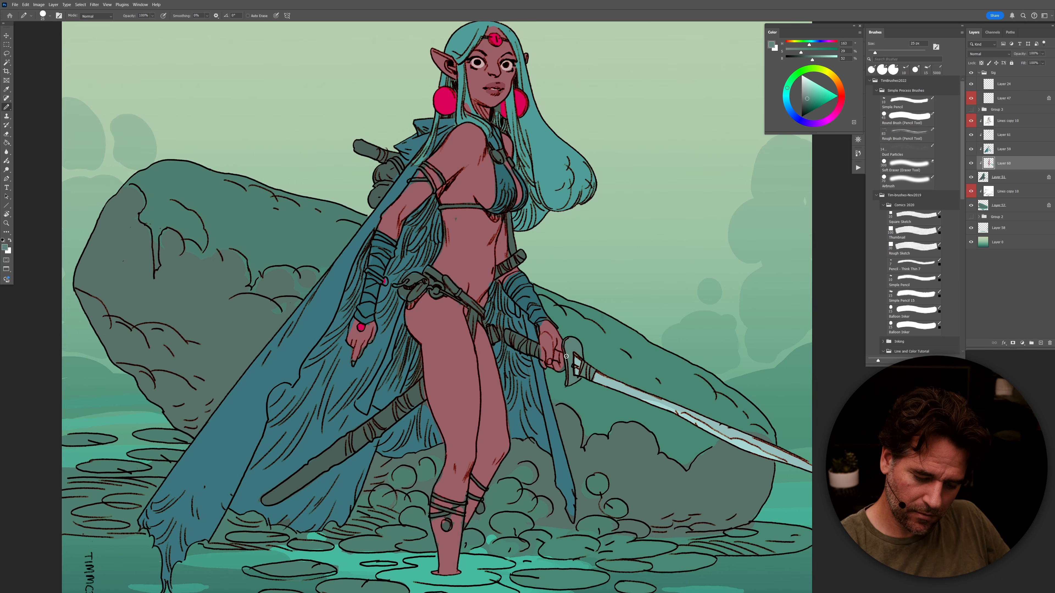
left_click(804, 103)
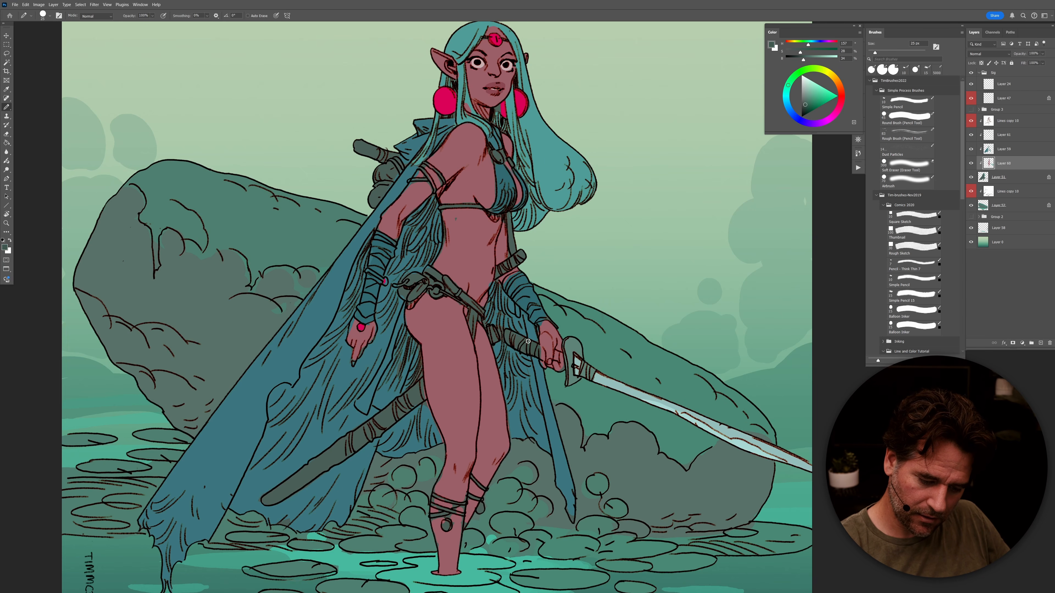
Step: Sample the hair's teal and paint the front strip of the loincloth with it
left_click(493, 332, "alt")
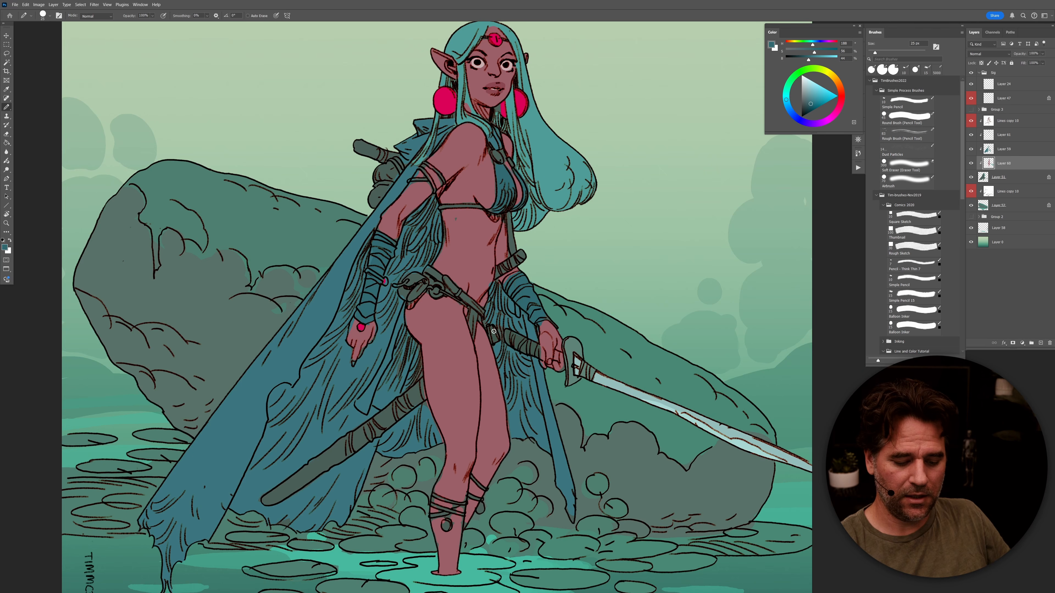
left_click(437, 261, "alt")
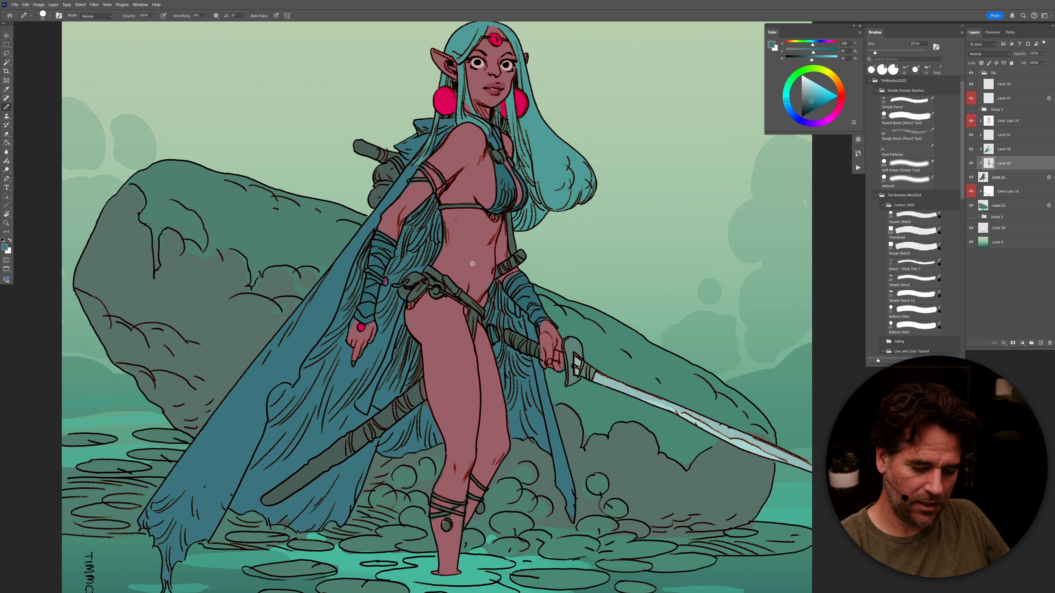
left_click(554, 151, "alt")
left_click_drag(476, 314, 472, 327)
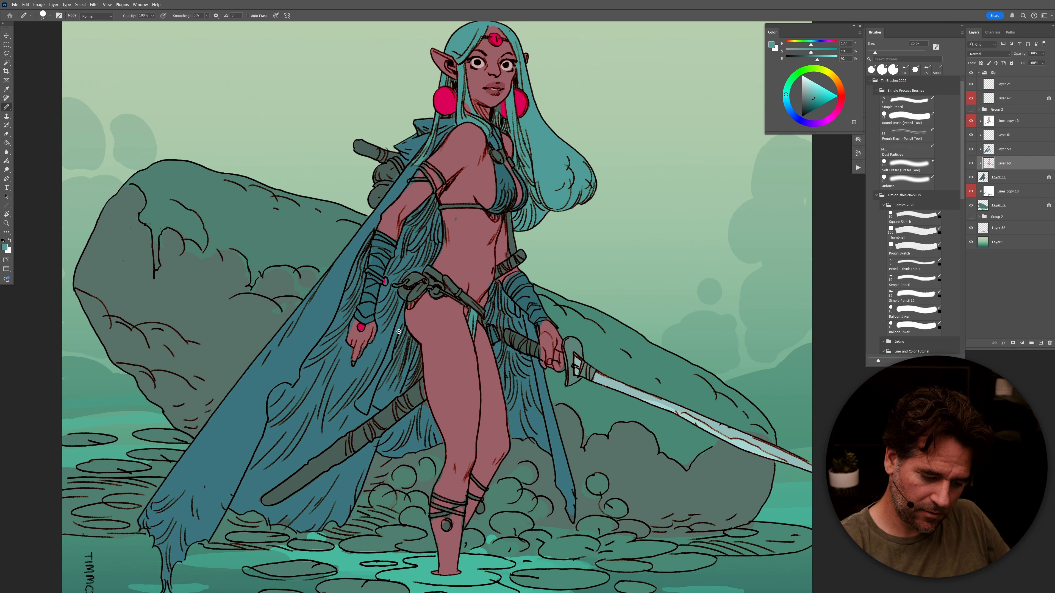
Step: Add a new layer above the color layers and fill the cloth hanging behind the hip with the hair's teal
left_click(974, 134)
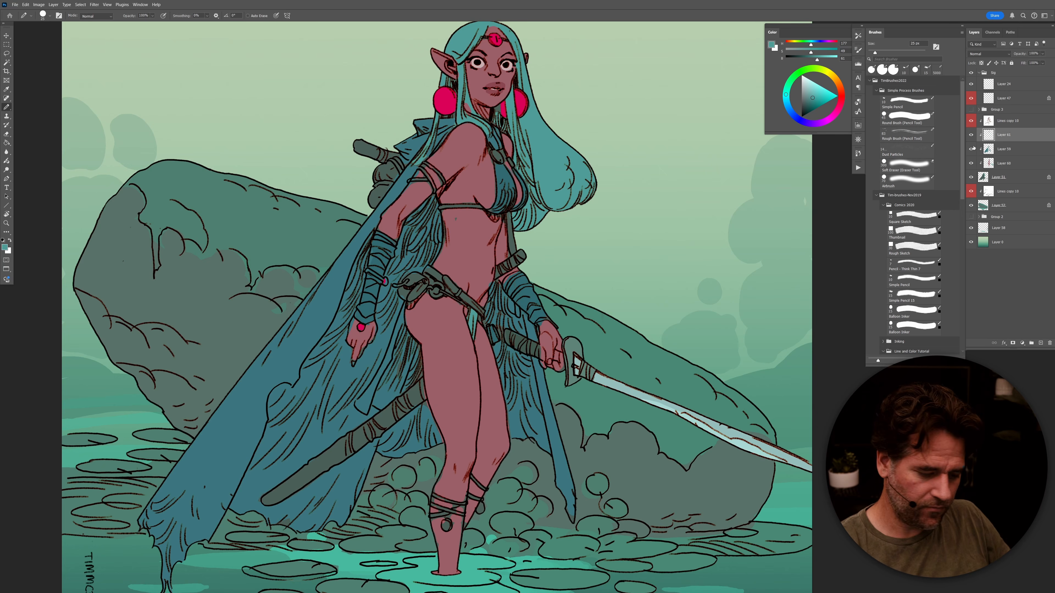
key("ctrl+shift+alt+n")
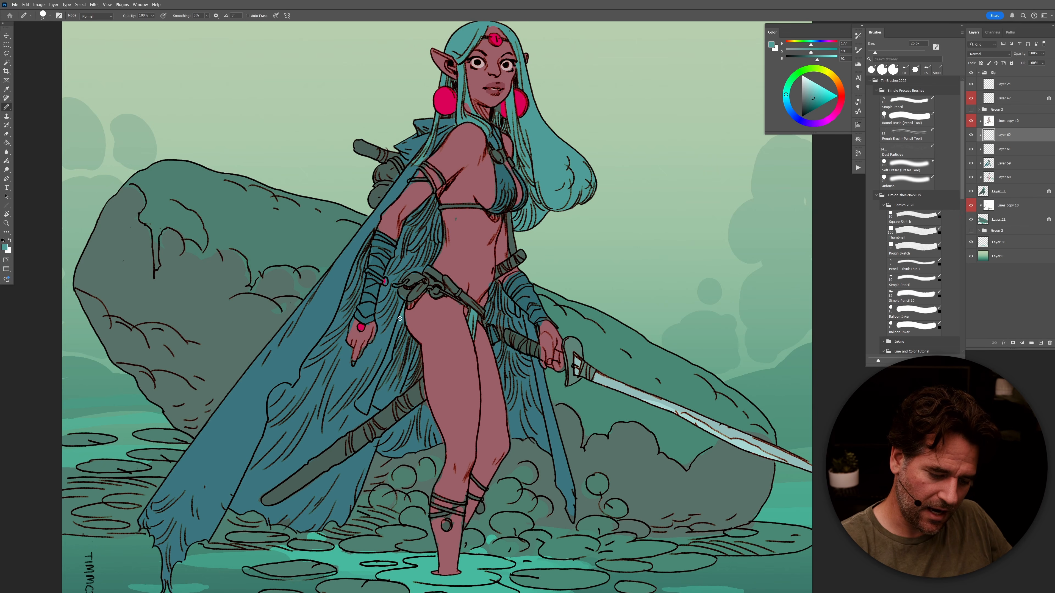
mouse_move(402, 310)
left_mouse_down()
mouse_move(363, 414)
mouse_move(358, 404)
mouse_move(365, 412)
mouse_move(379, 376)
left_mouse_up()
left_click(361, 415, "alt")
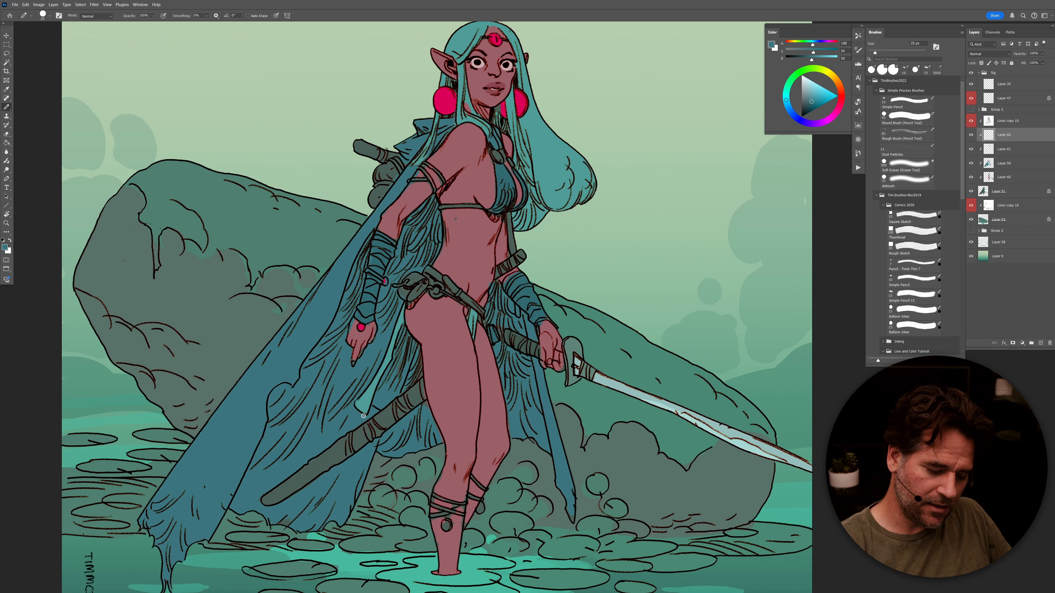
left_click(366, 400, "alt")
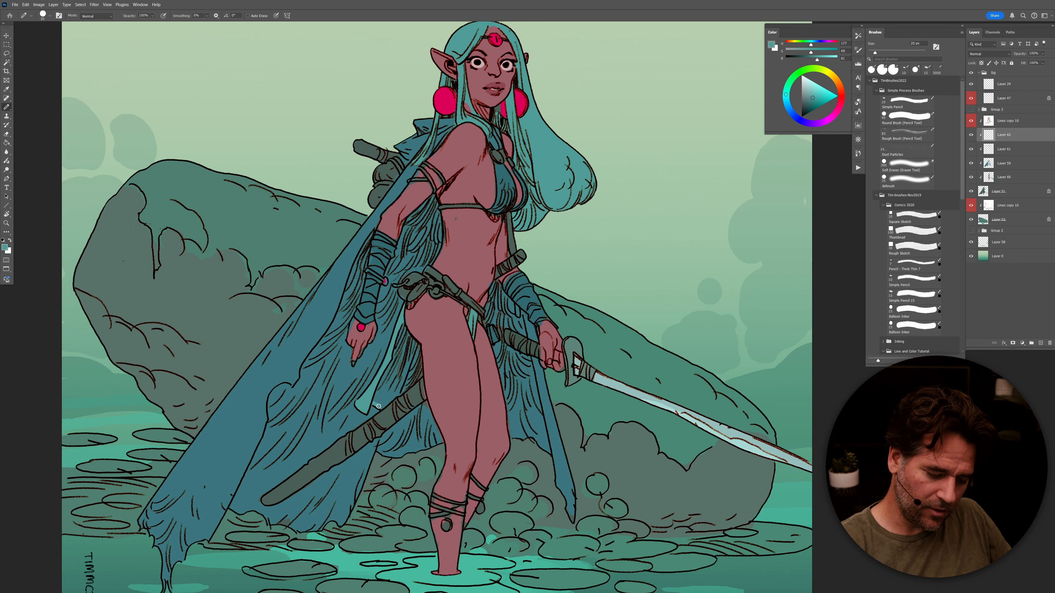
mouse_move(388, 403)
left_mouse_down()
mouse_move(412, 350)
mouse_move(402, 323)
left_mouse_up()
key("g")
left_click(401, 365)
key("b")
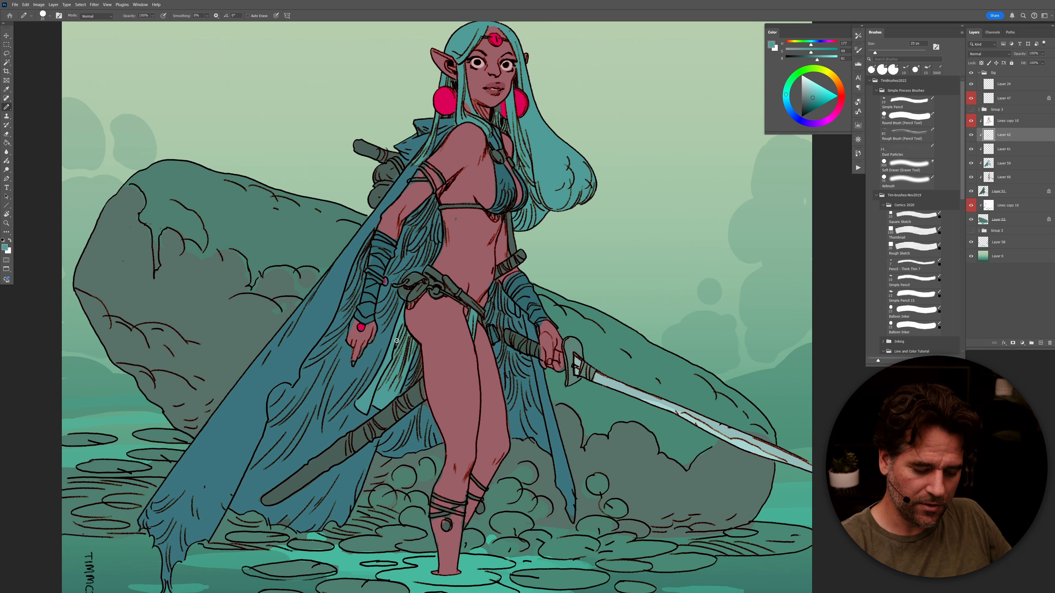
Step: Sample the skin color and paint the pointing fingertip, picking up the surrounding cape blue for its edge
left_click(429, 404, "alt")
left_click(419, 395, "alt")
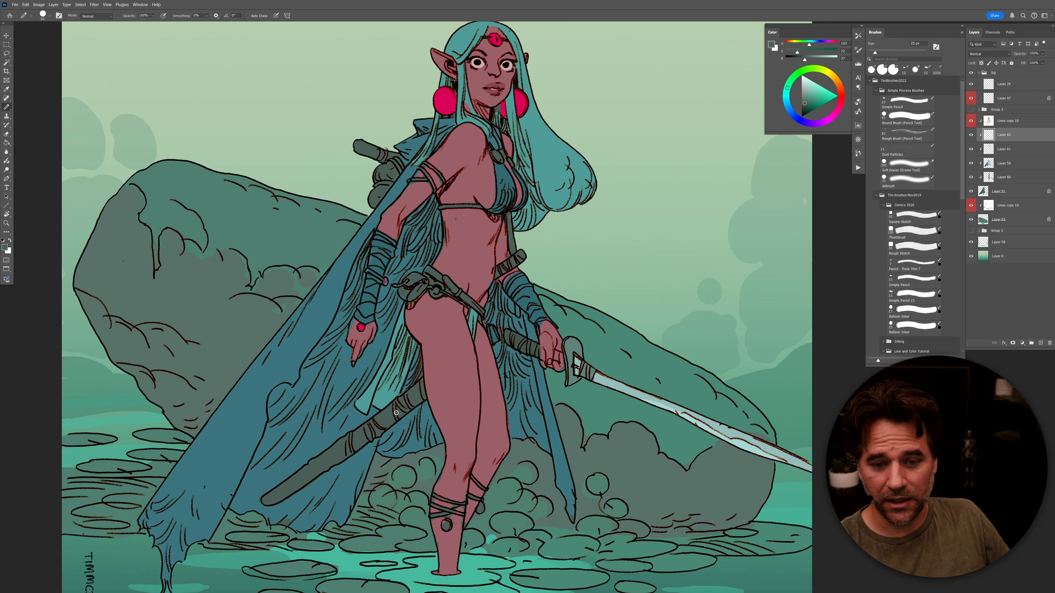
left_click(365, 341, "alt")
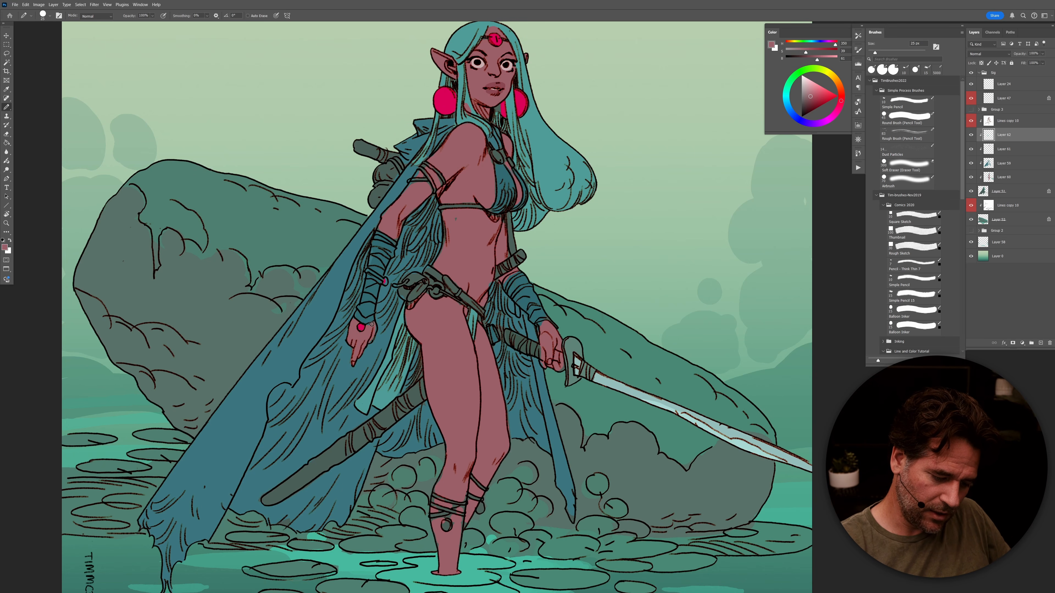
left_click(350, 354, "alt")
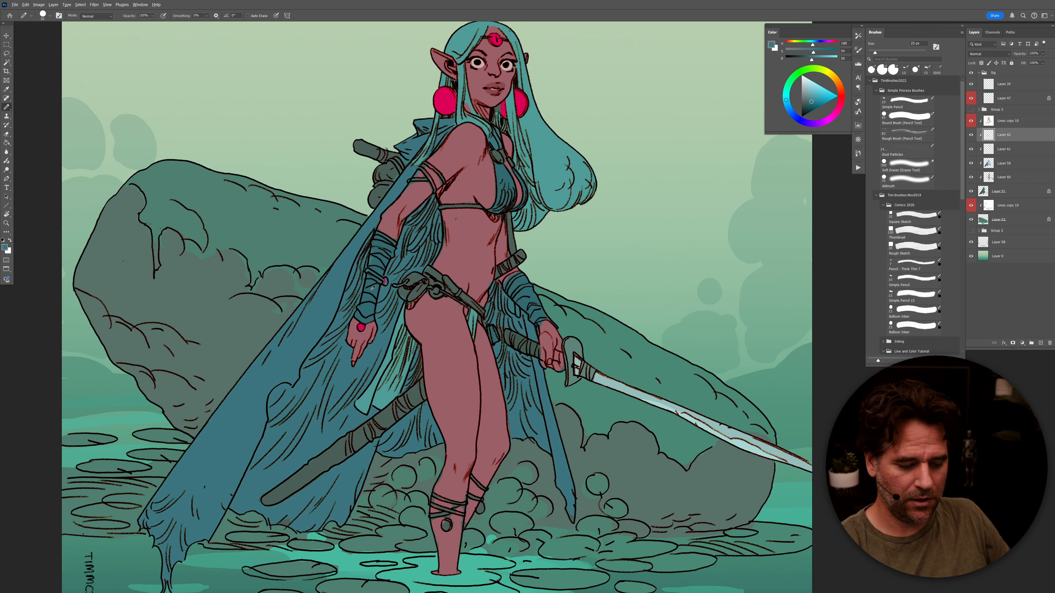
Step: Sample the belt and skin colors and paint the skin patch showing beneath the belt pouch
left_click(370, 271, "alt")
left_click(417, 275, "alt")
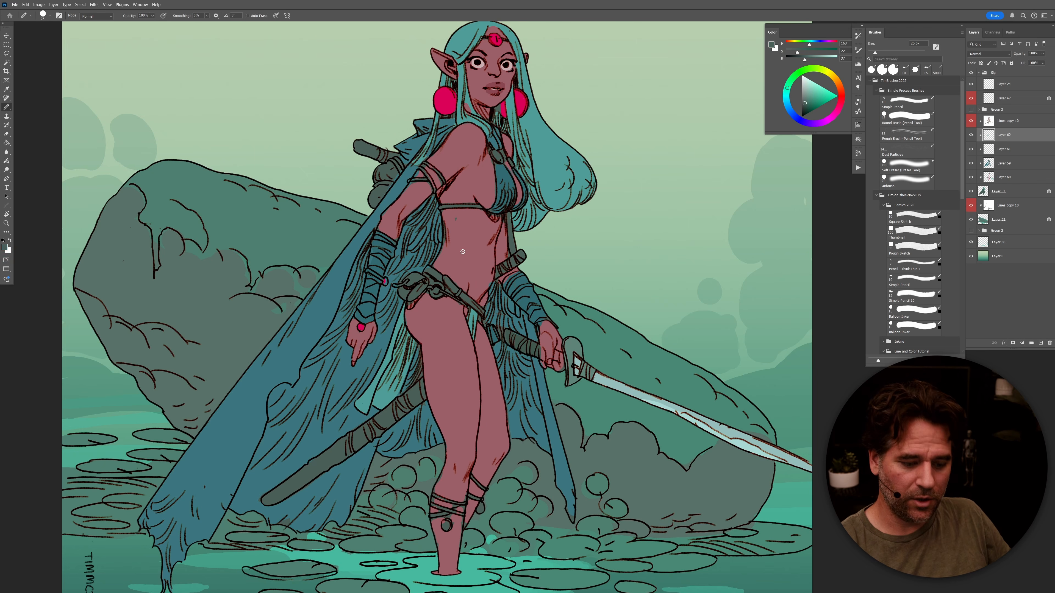
left_click(444, 268, "alt")
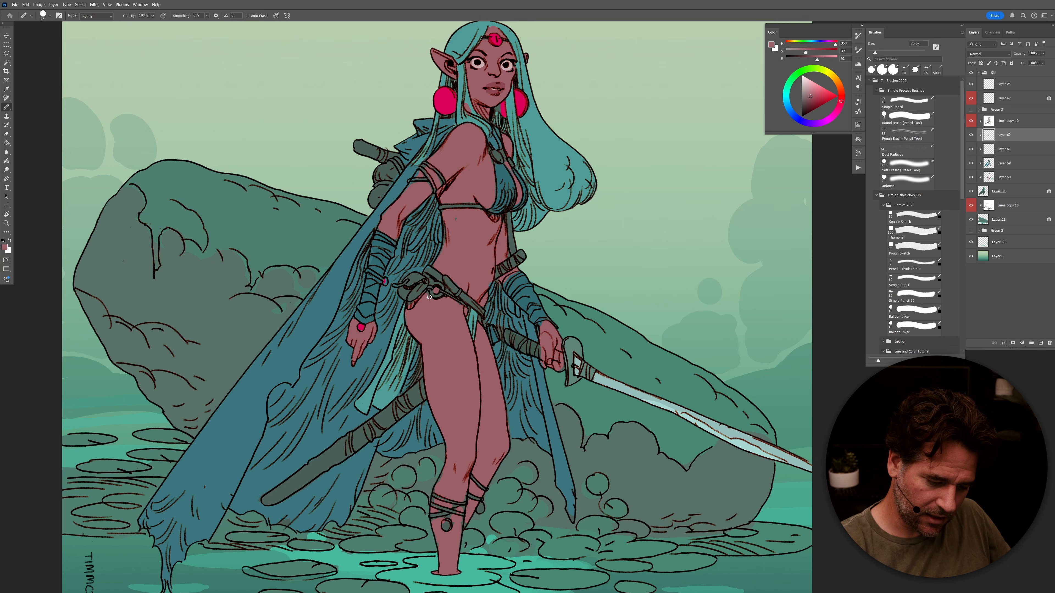
left_click(421, 289, "alt")
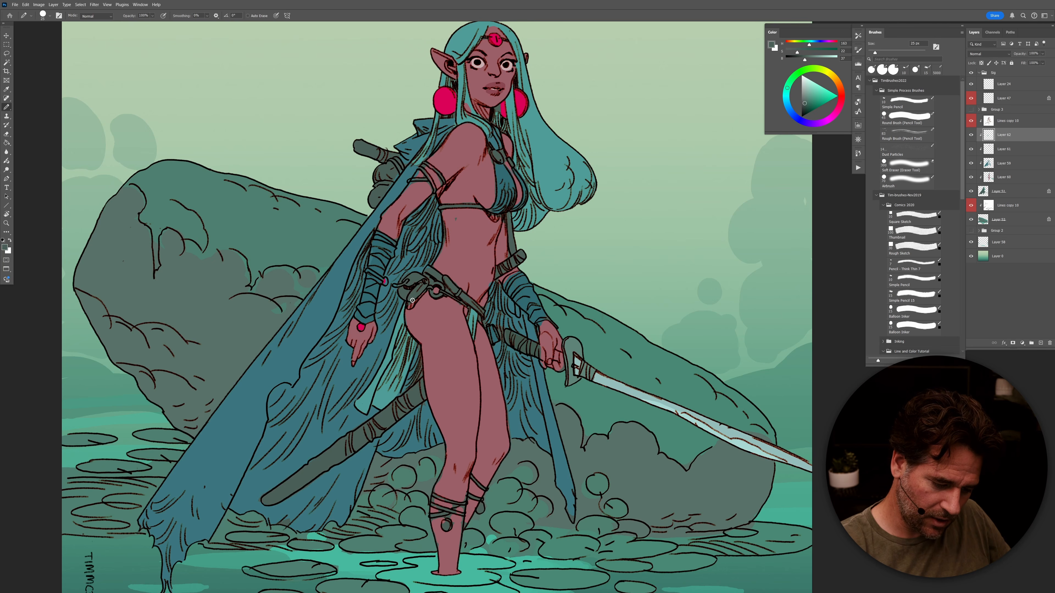
left_click(427, 292, "alt")
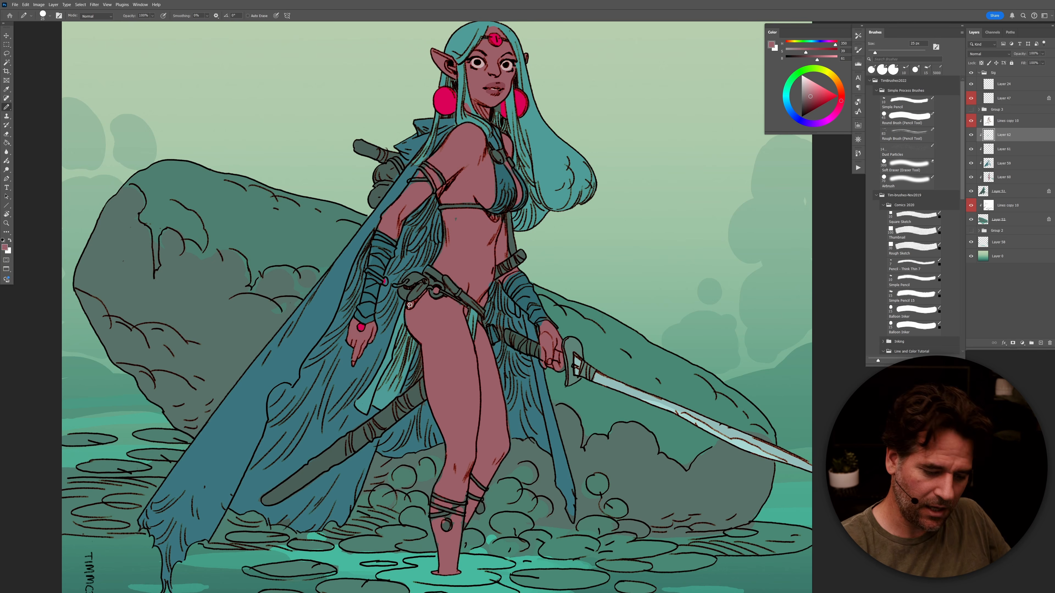
Step: Paint the area between the belt and sword handle in the cape's blue, and touch up the loincloth's edges with sampled colors
left_click(525, 336, "alt")
left_click(522, 332, "alt")
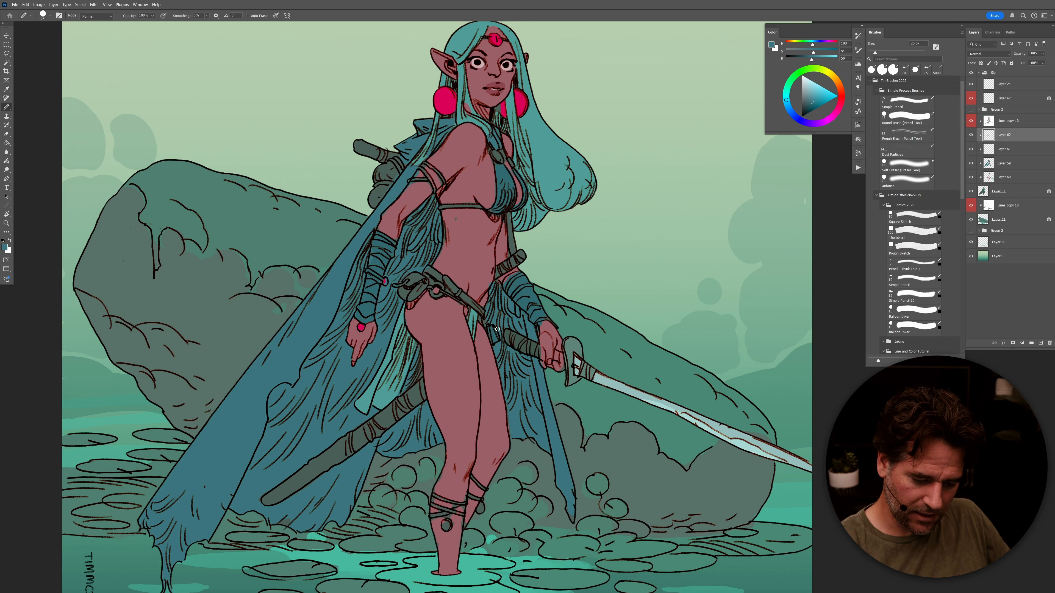
left_click(480, 318, "alt")
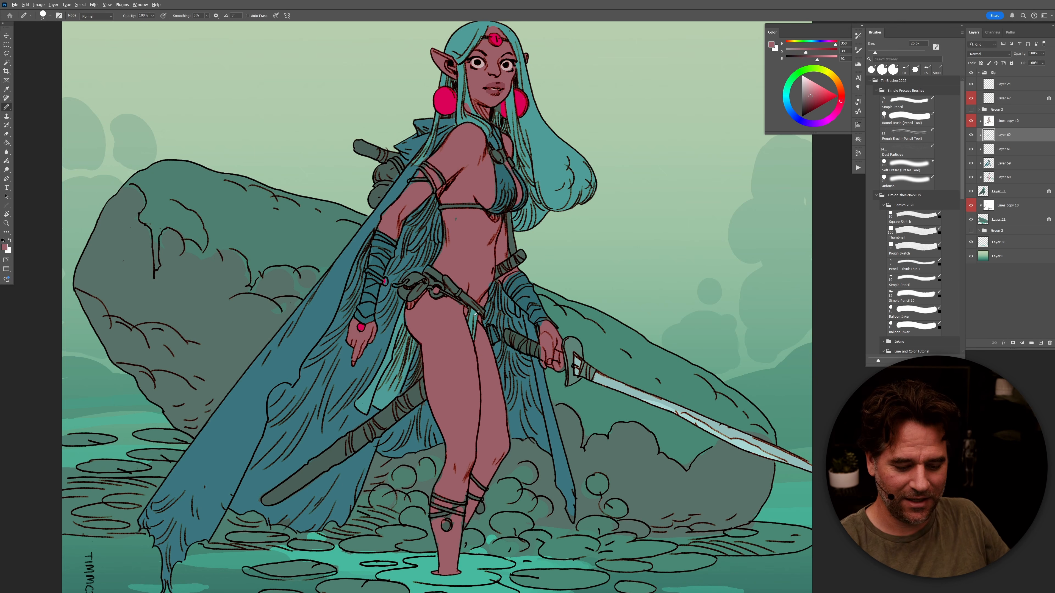
left_click(473, 315, "alt")
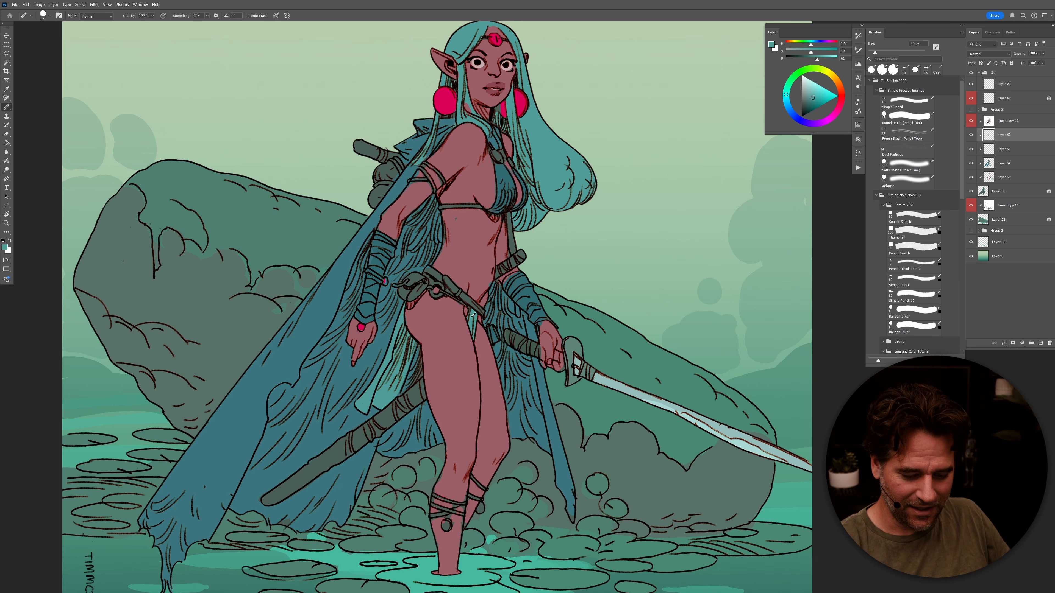
left_click(456, 311, "alt")
Step: Touch up the belt with its sampled dark green and paint over the stray spot on the belly with skin color
scroll(474, 302, "up", 3)
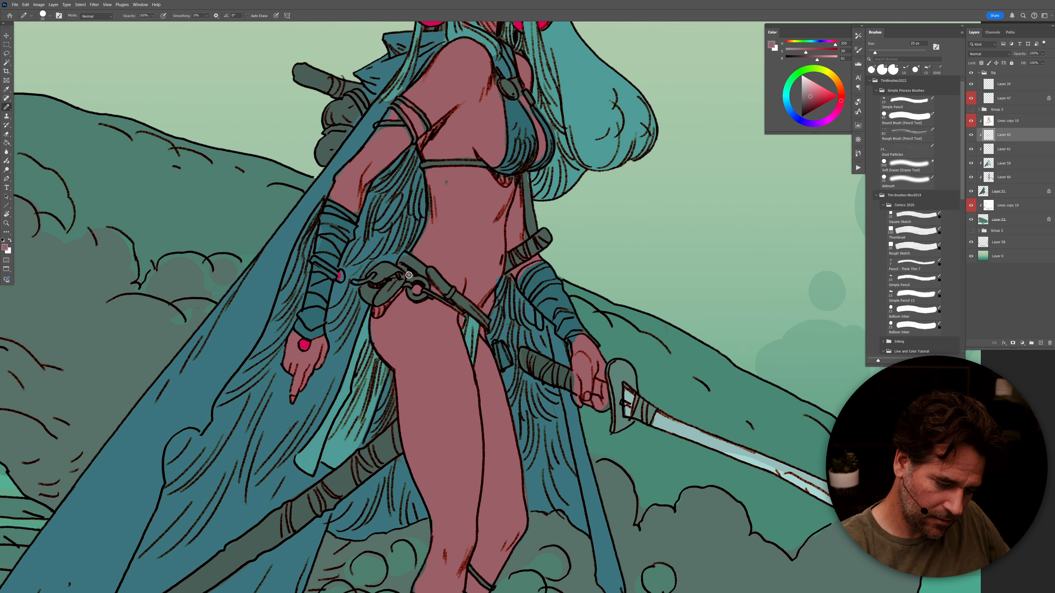
left_click(413, 261, "alt")
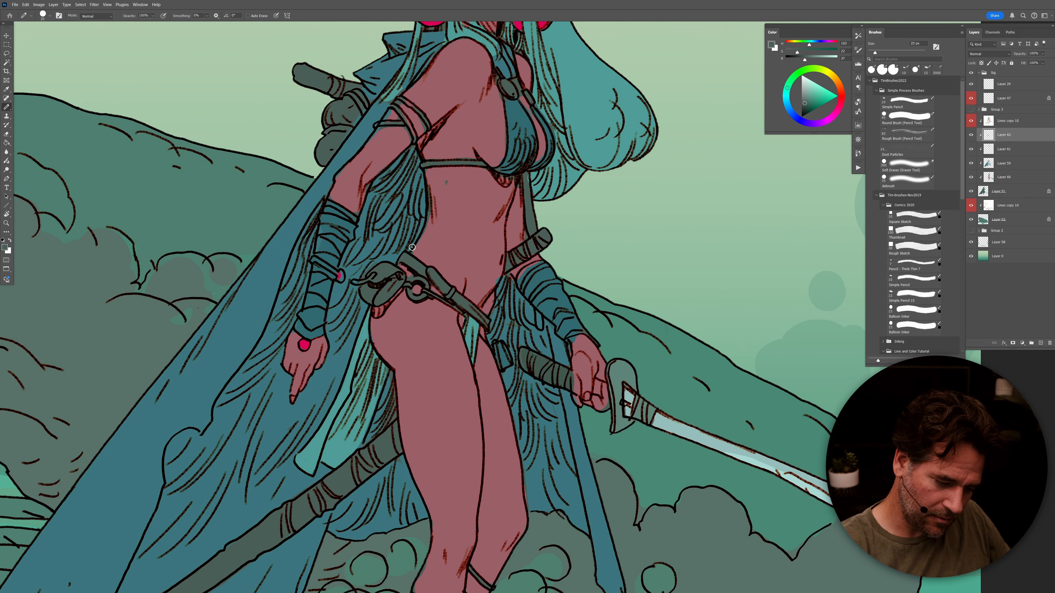
left_click(431, 235, "alt")
left_click_drag(426, 228, 431, 193)
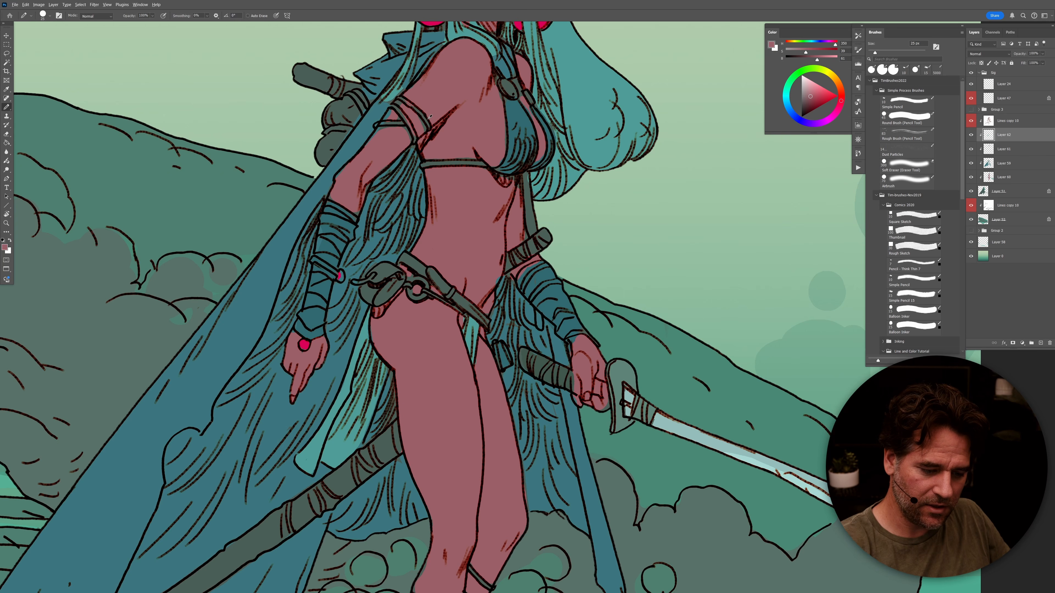
Step: Touch up the upper-arm straps and adjoining skin using colors sampled from the figure and backpack
left_click(402, 110, "alt")
left_click_drag(396, 108, 409, 137)
left_click(405, 130, "alt")
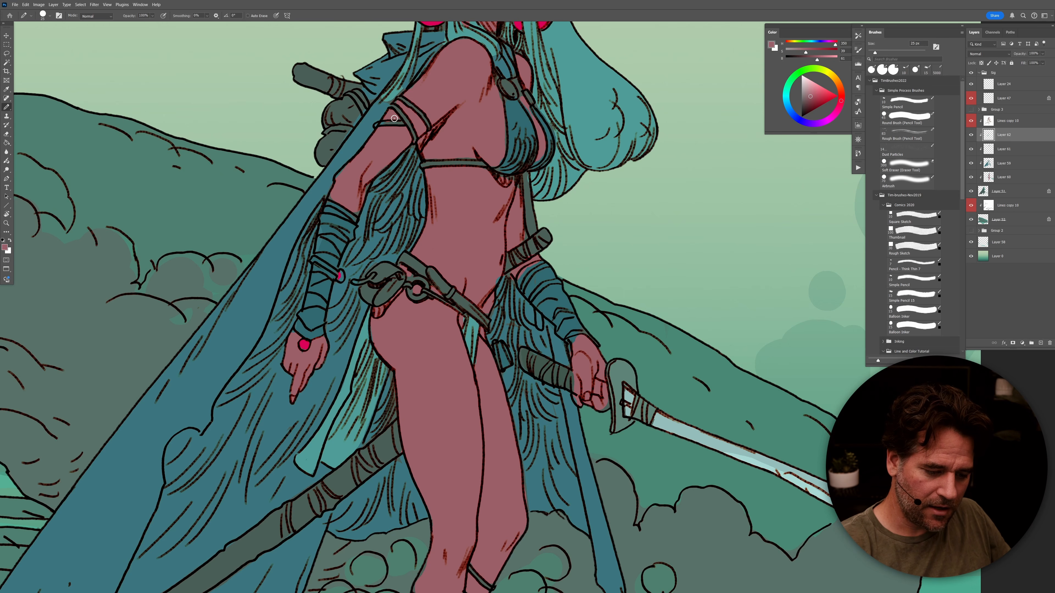
left_click(407, 119, "alt")
left_click(362, 112, "alt")
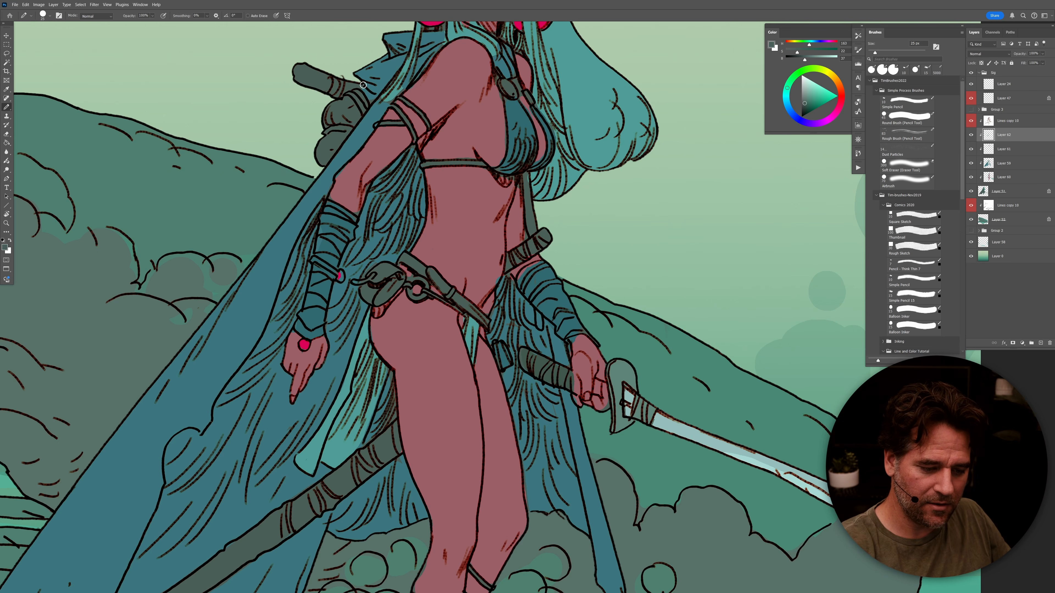
Step: Refine the hair strands and cape edge beside the shoulder with sampled local colors
scroll(373, 90, "up", 5)
left_click(414, 185, "alt")
mouse_move(414, 184)
left_mouse_down()
mouse_move(409, 210)
mouse_move(385, 231)
left_mouse_up()
left_click(444, 166, "alt")
left_click_drag(445, 165, 419, 200)
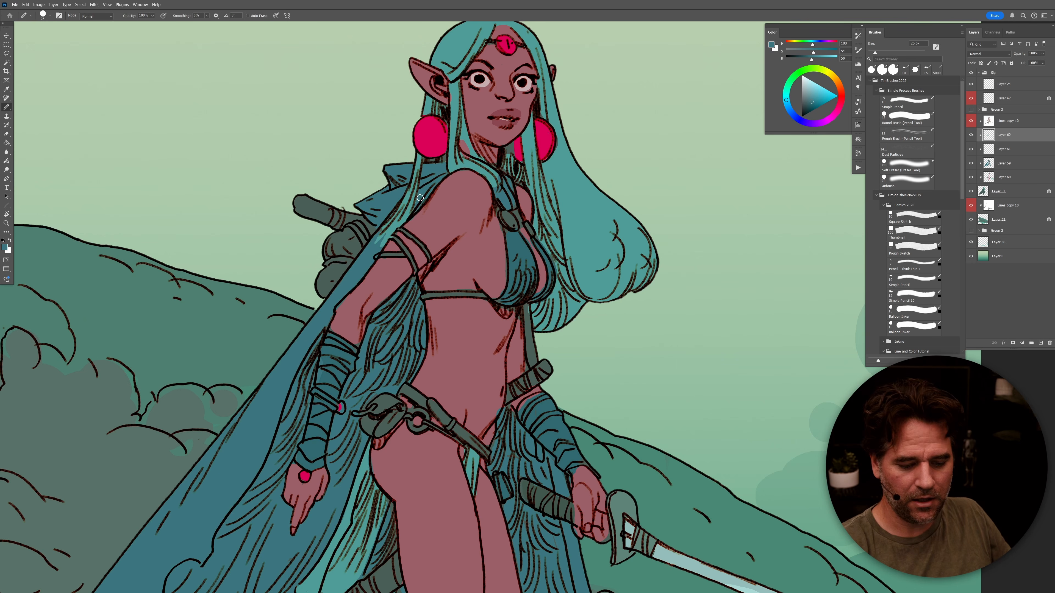
Step: Touch up the bikini top's cup edges and the neighbouring skin and hair with sampled local colors
left_click(500, 237, "alt")
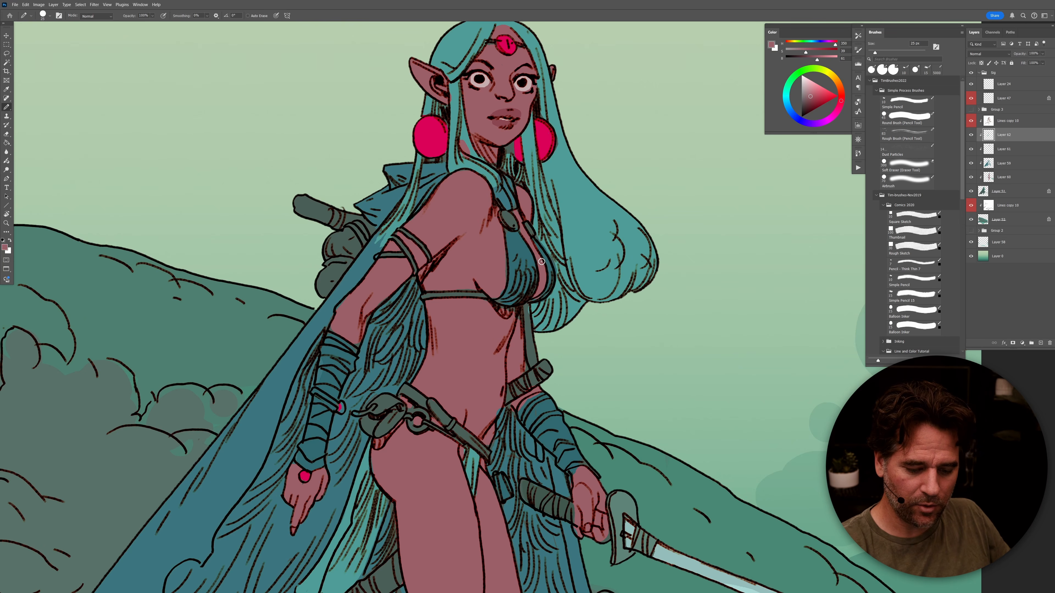
left_click(547, 237, "alt")
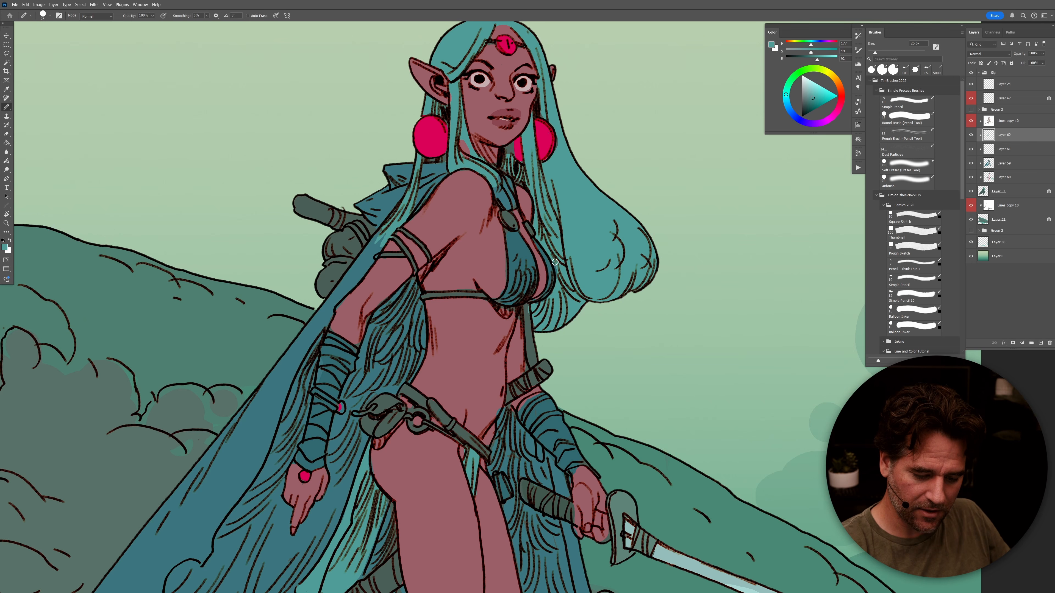
left_click(512, 253, "alt")
left_click(501, 253, "alt")
left_click_drag(503, 253, 494, 298)
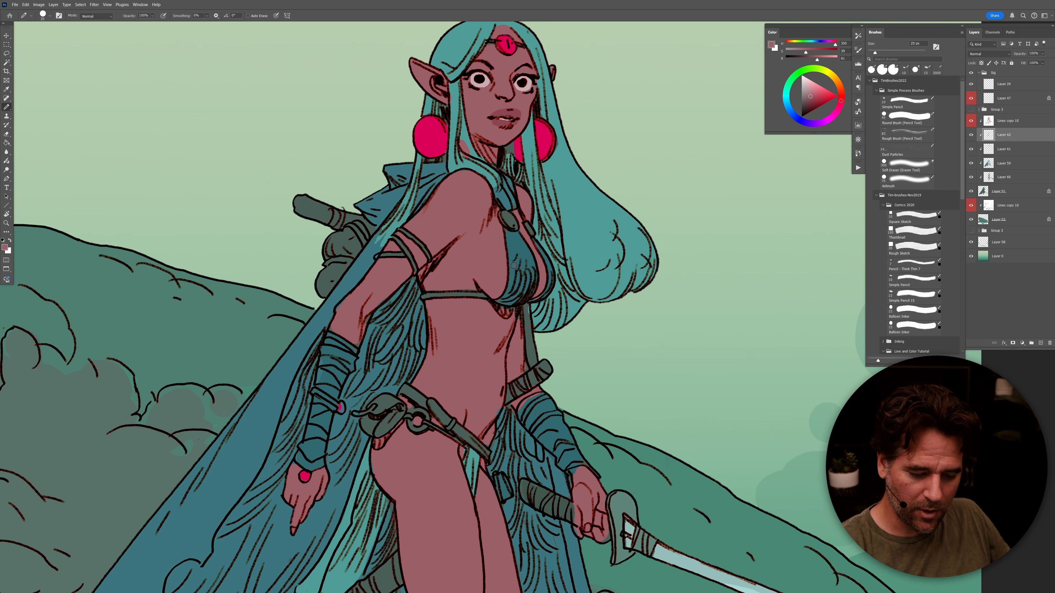
Step: Paint the cape strip beside the waist and the bikini's chest band in sampled blue, cleaning up the adjoining skin
left_click(531, 325, "alt")
left_click(542, 400, "alt")
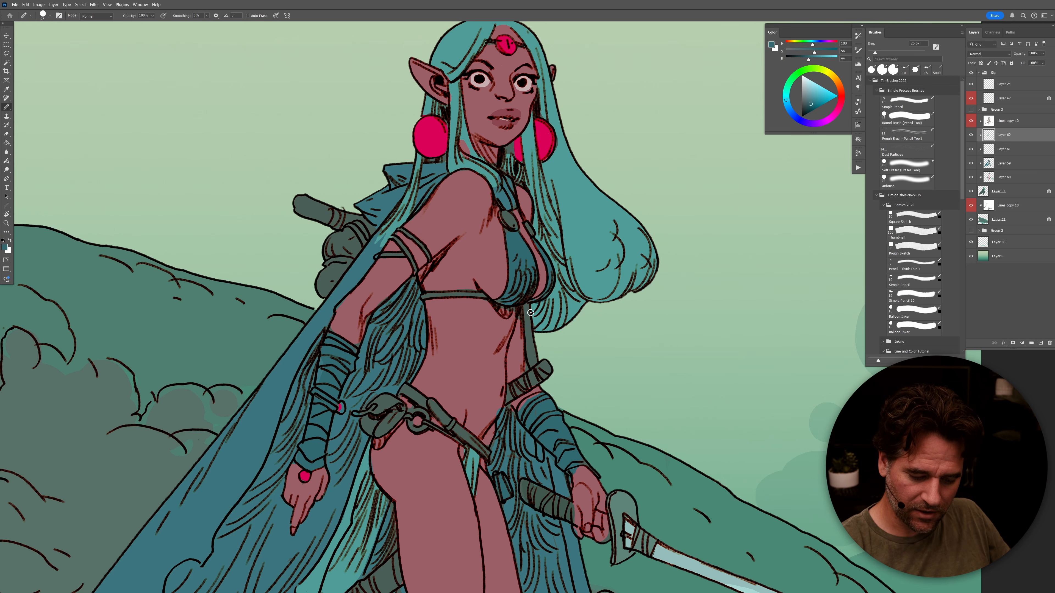
left_click(518, 342, "alt")
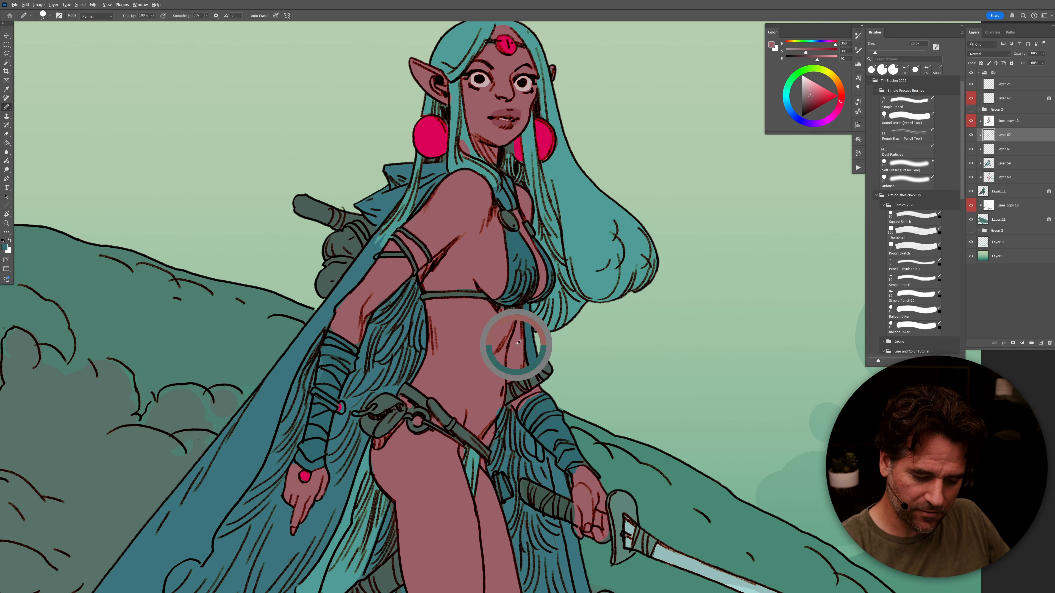
left_click(494, 272, "alt")
left_click(436, 271, "alt")
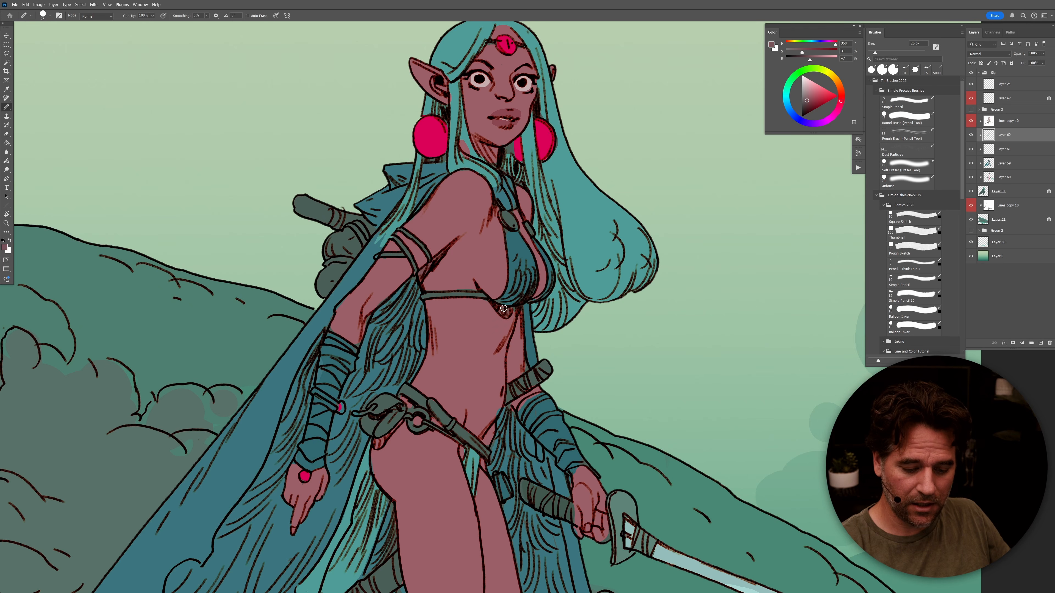
left_click(480, 291, "alt")
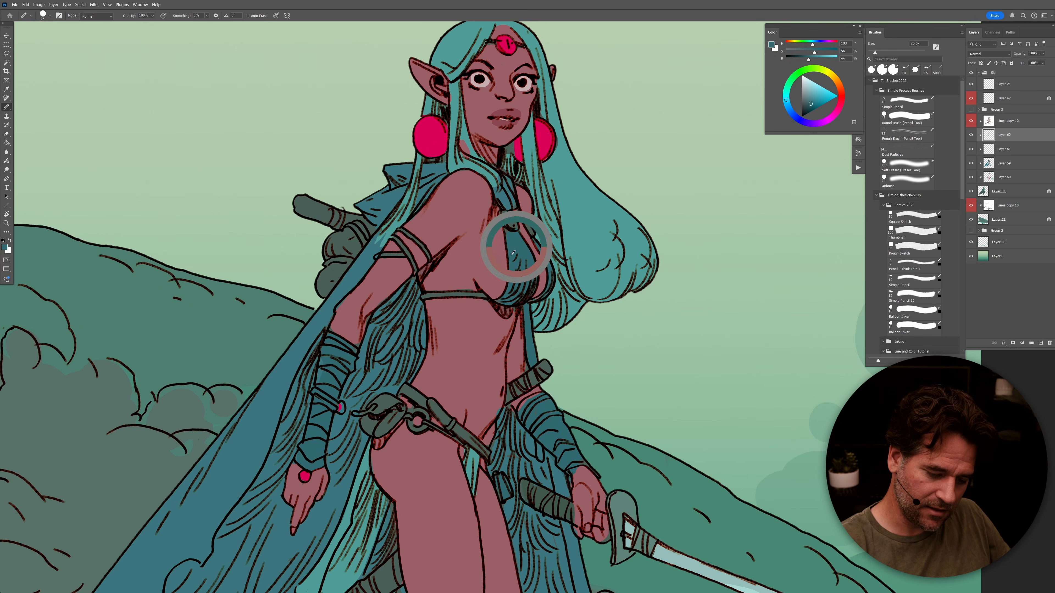
left_click(476, 283, "alt")
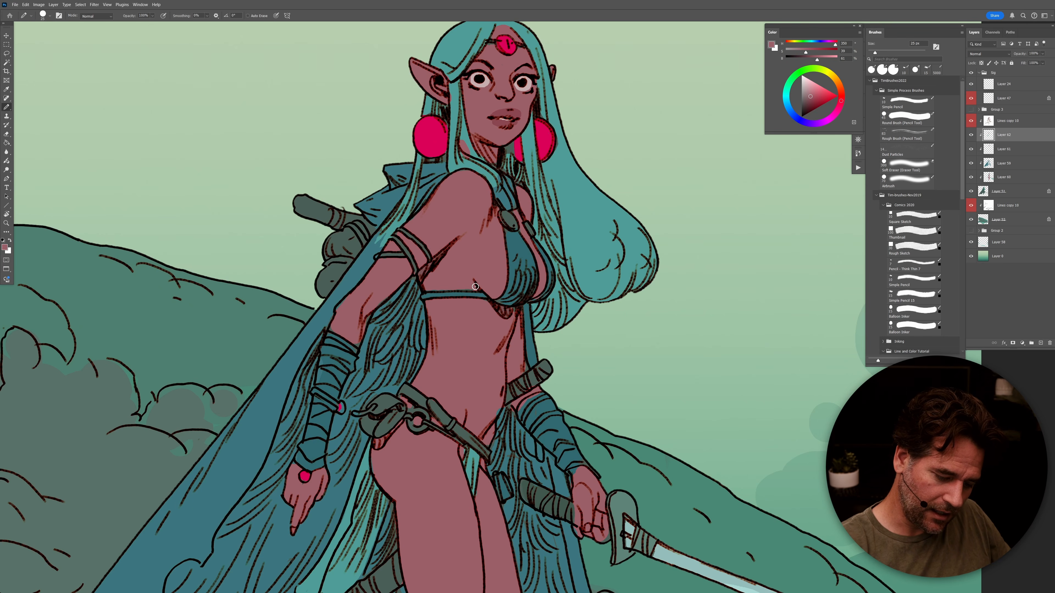
Step: Color the chest pendant and the small bead beside it in the earring's pink, and sample colors around the neck for touch-ups
left_click(529, 159, "alt")
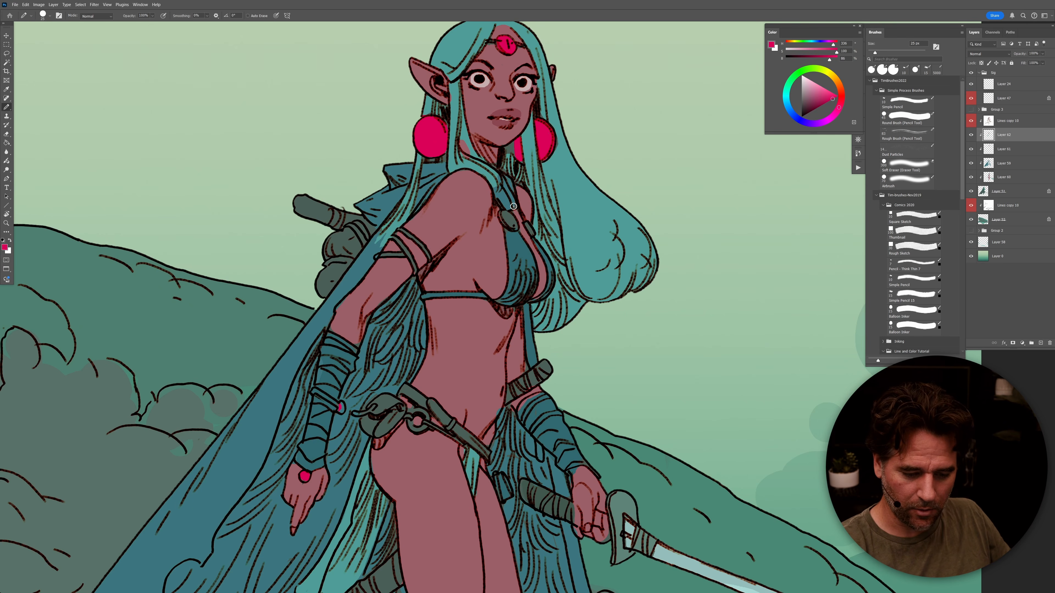
left_click_drag(503, 214, 528, 228)
left_click(525, 185, "alt")
left_click(465, 137, "alt")
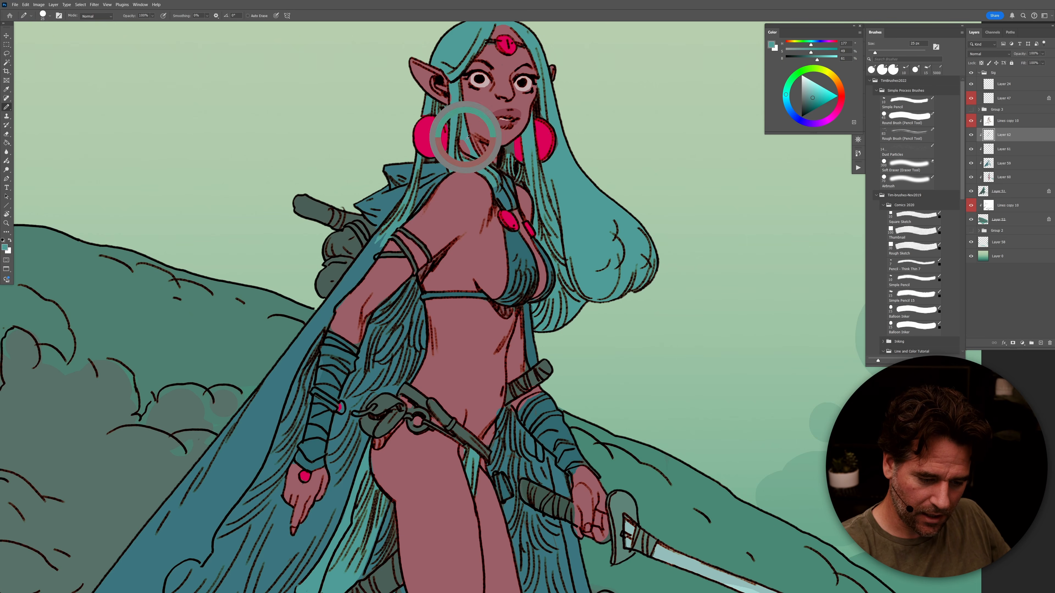
Step: Refine the eye whites, ears and lips using colors sampled from the face, with a slightly adjusted skin tone
scroll(460, 148, "up", 5)
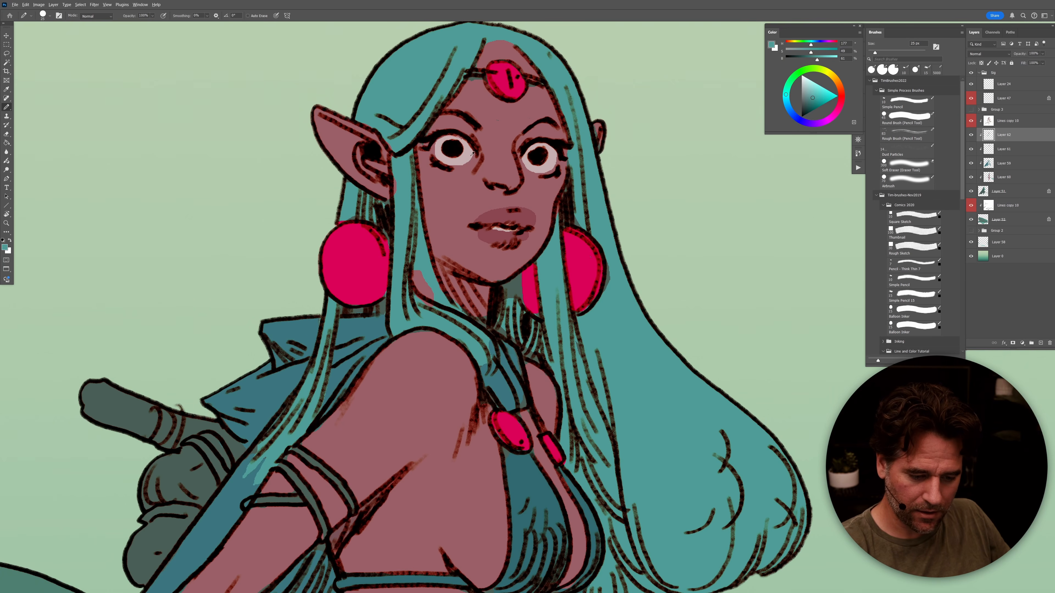
left_click(448, 160, "alt")
left_click_drag(448, 160, 435, 134)
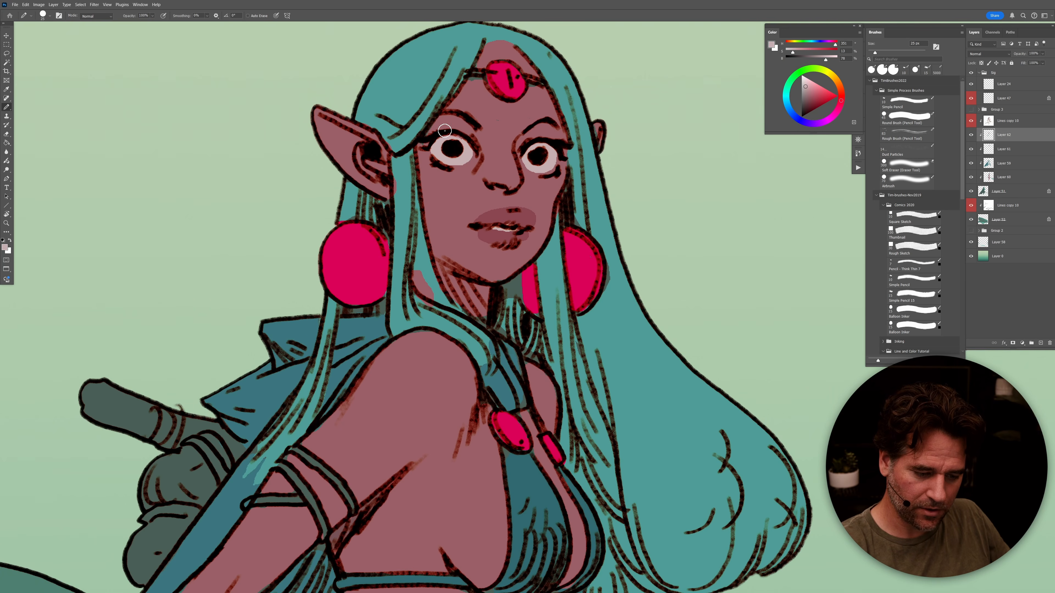
left_click(530, 203, "alt")
left_click(814, 99)
mouse_move(368, 163)
left_mouse_down()
mouse_move(323, 120)
mouse_move(348, 164)
mouse_move(328, 136)
mouse_move(385, 190)
left_mouse_up()
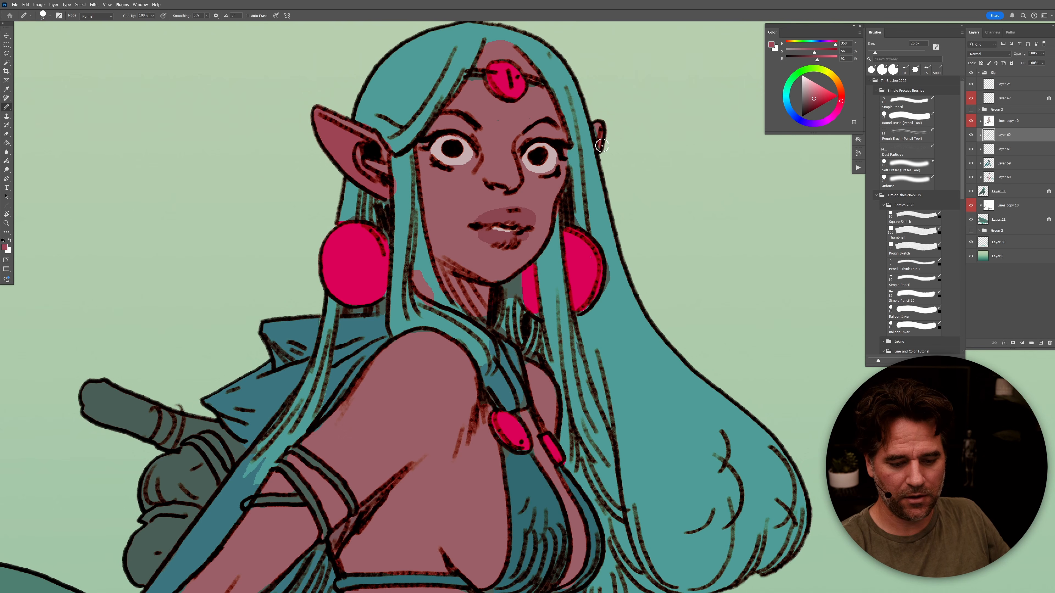
left_click(597, 133, "alt")
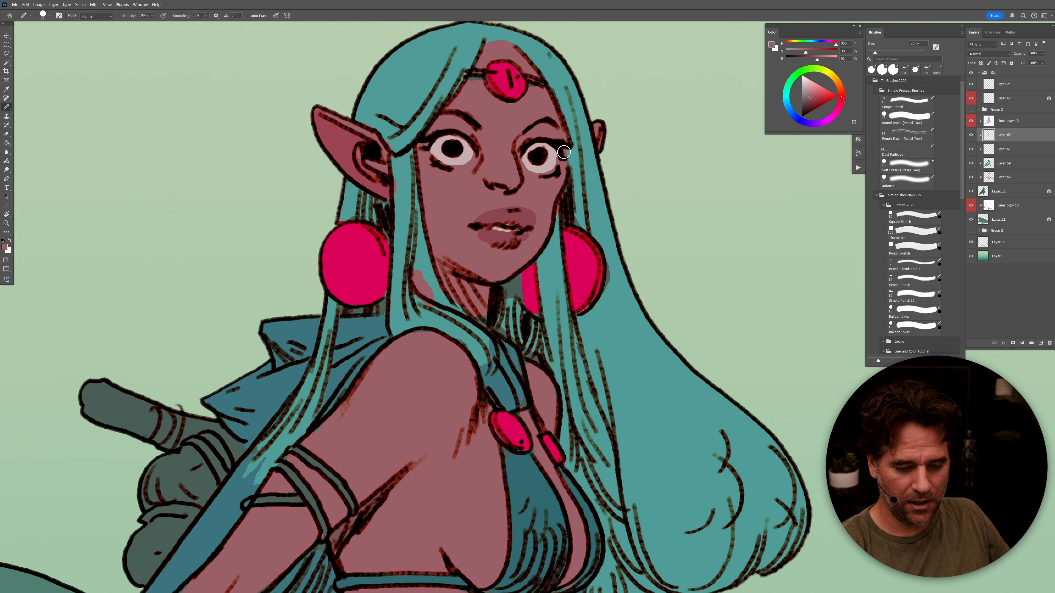
left_click(535, 222, "alt")
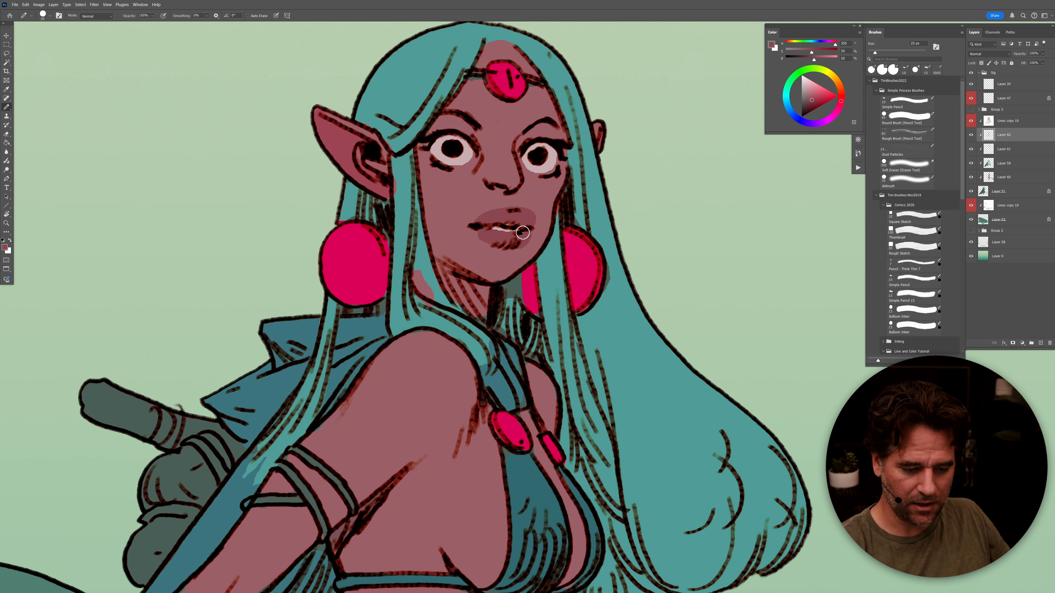
Step: Clean up the hair edges along the forehead, cheek and neck with the sampled teal and neighbouring colors
left_click(487, 57, "alt")
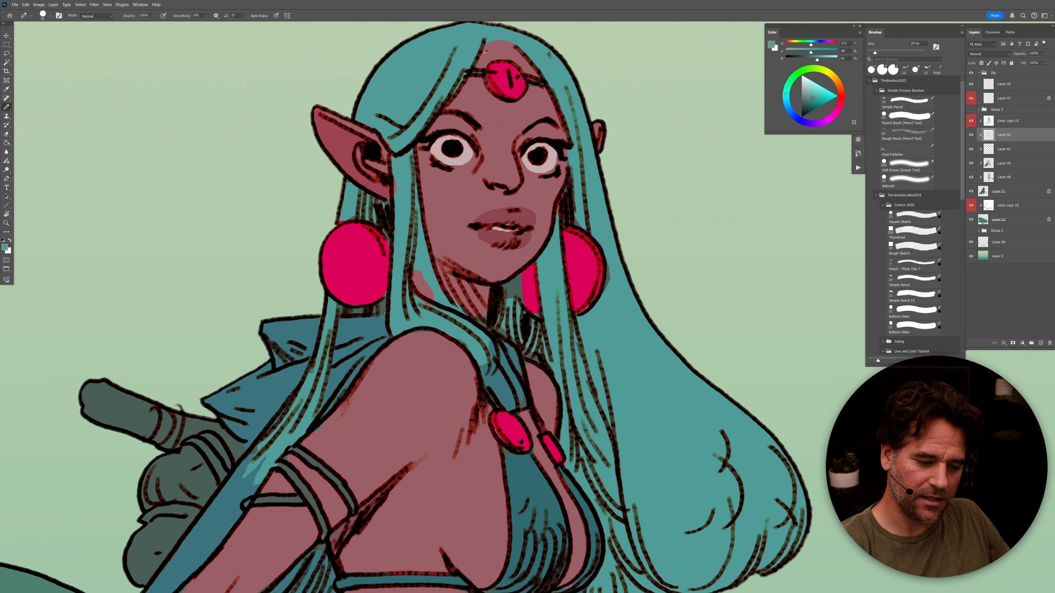
left_click_drag(508, 35, 529, 55)
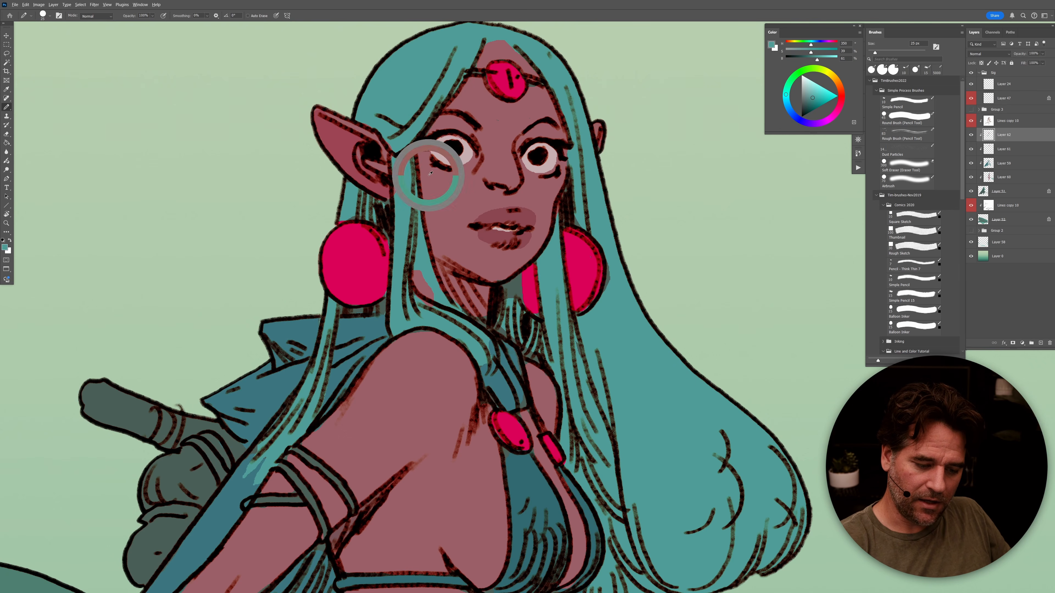
left_click(423, 146, "alt")
left_click(426, 267, "alt")
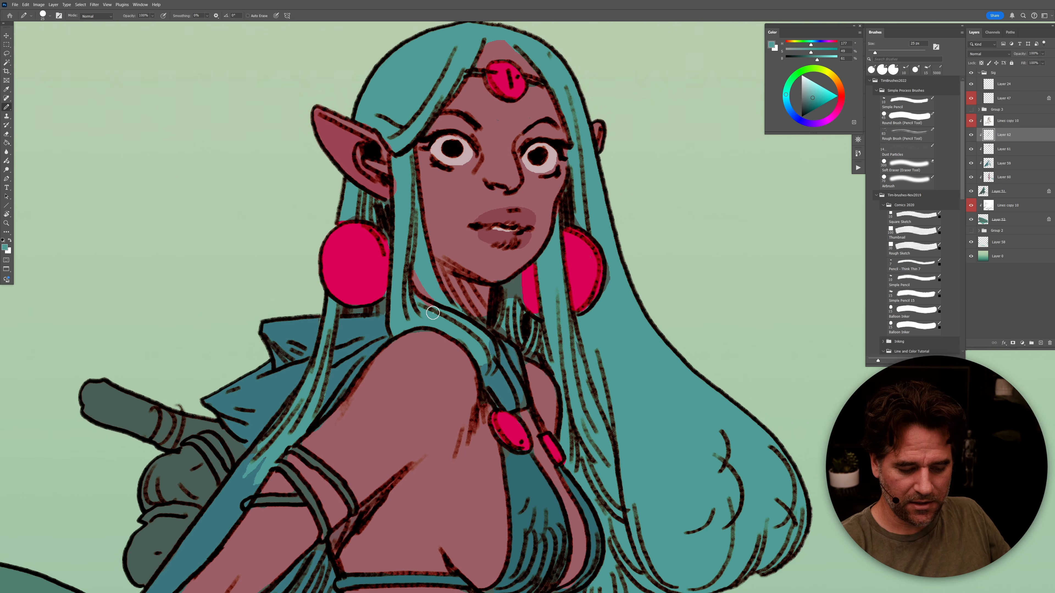
left_click(380, 285, "alt")
left_click_drag(387, 287, 386, 332)
left_click(390, 317, "alt")
Step: Try to touch up the area between the bikini cups with a sampled color, and undo the stroke
left_click_drag(700, 444, 698, 293)
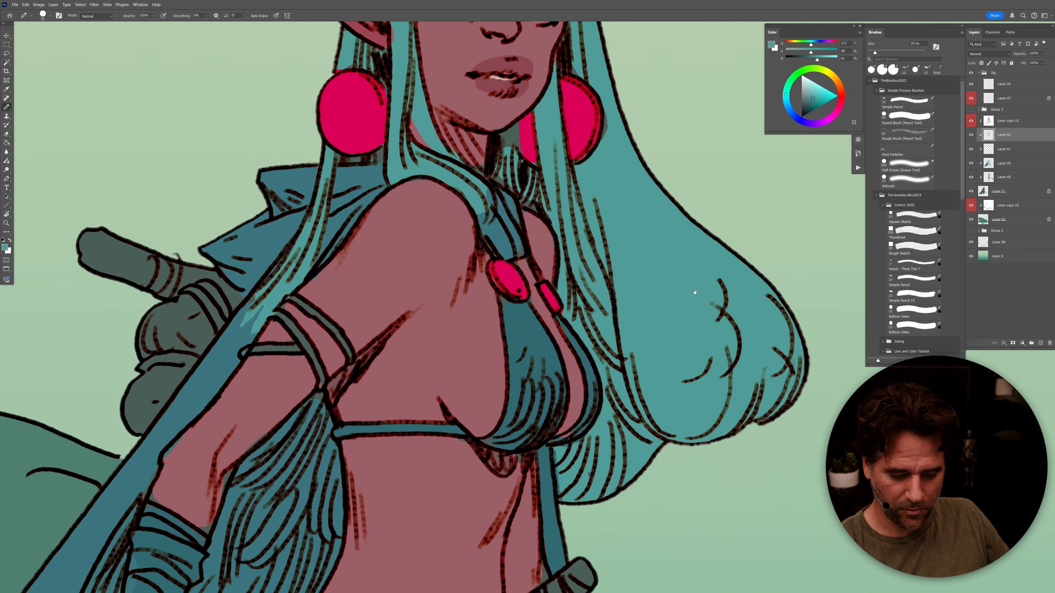
left_click(572, 322, "alt")
mouse_move(565, 311)
left_mouse_down()
mouse_move(511, 351)
mouse_move(470, 357)
left_mouse_up()
key("ctrl+z")
left_click(579, 328, "alt")
Step: Paint the lower legs around the calf straps in the sampled skin color with a larger brush
left_click_drag(470, 520, 564, 381)
mouse_move(654, 372)
left_mouse_down()
mouse_move(694, 365)
mouse_move(673, 364)
mouse_move(667, 386)
left_mouse_up()
left_click(678, 341, "alt")
key("bracketright")
key("bracketright")
key("bracketright")
key("bracketright")
mouse_move(661, 346)
left_mouse_down()
mouse_move(637, 380)
mouse_move(611, 360)
left_mouse_up()
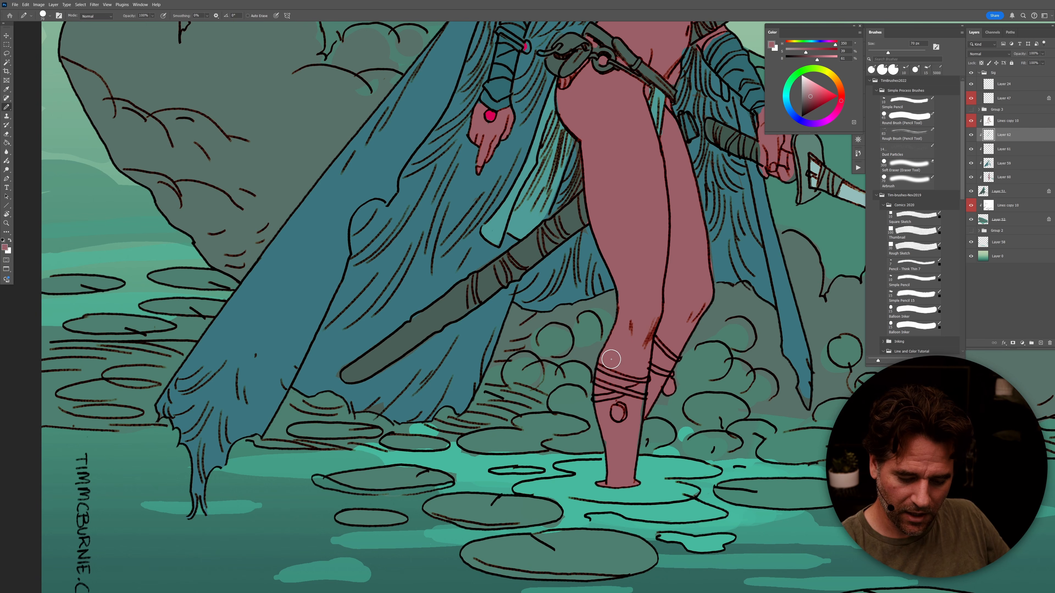
Step: Color the wrapped straps on both calves in the forearm wraps' blue with a smaller brush
left_click(510, 83, "alt")
key("bracketleft")
key("bracketleft")
key("bracketleft")
key("bracketleft")
key("bracketleft")
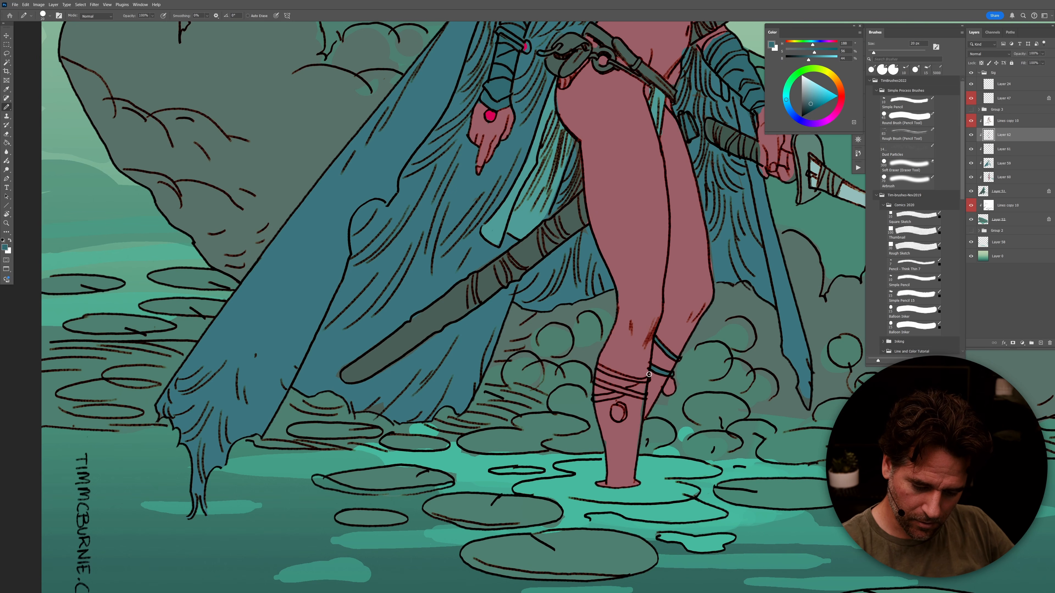
mouse_move(606, 370)
left_mouse_down()
mouse_move(651, 368)
mouse_move(633, 385)
mouse_move(645, 383)
mouse_move(595, 398)
mouse_move(621, 389)
left_mouse_up()
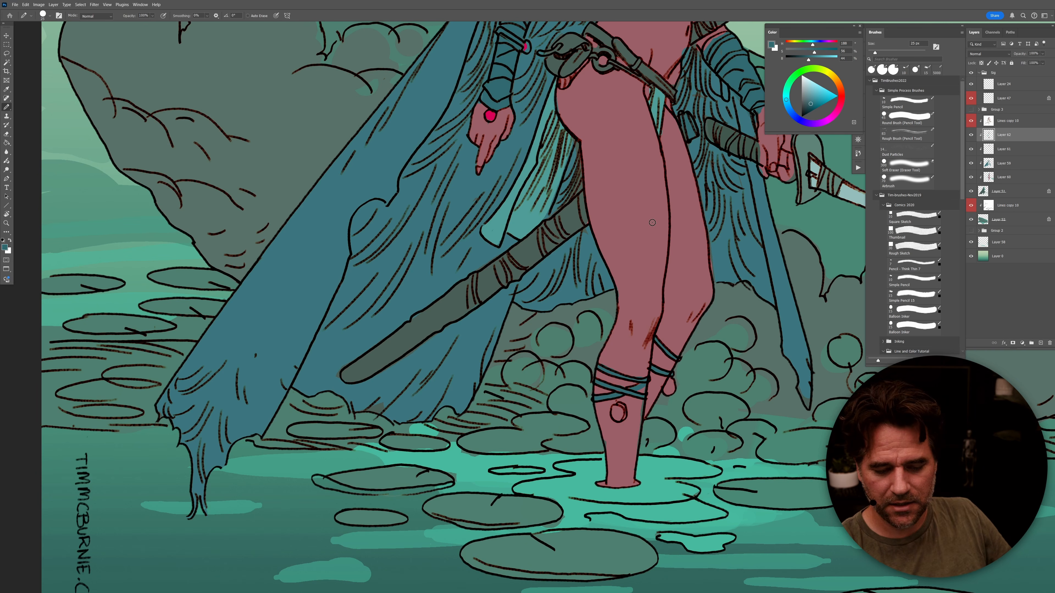
Step: Color both shin ornaments in the bracelet gem's pink and clean up the skin around the calf straps
left_click(491, 115, "alt")
left_click_drag(620, 408, 670, 389)
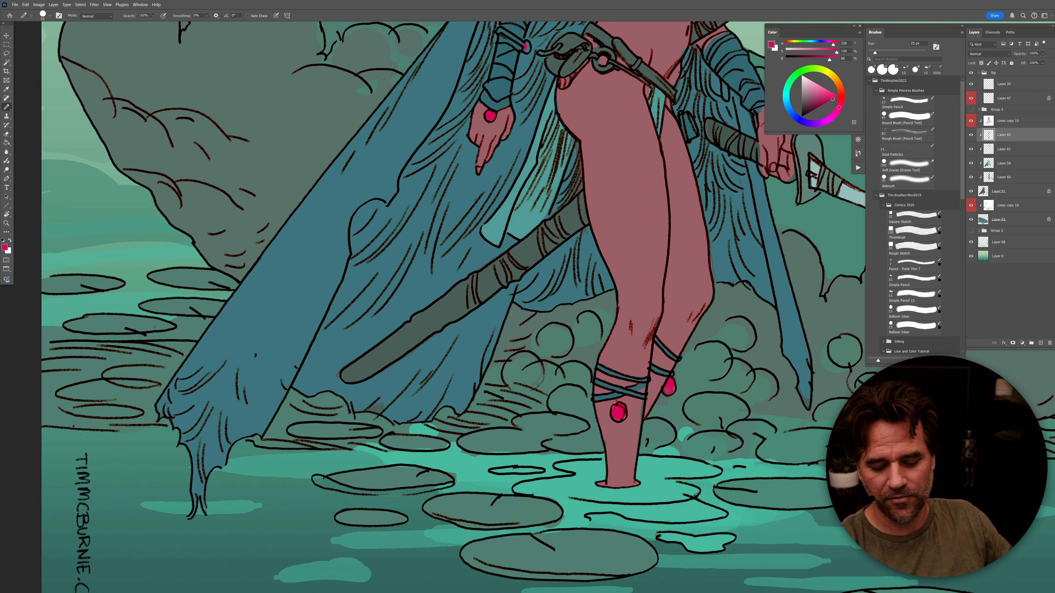
left_click(638, 410, "alt")
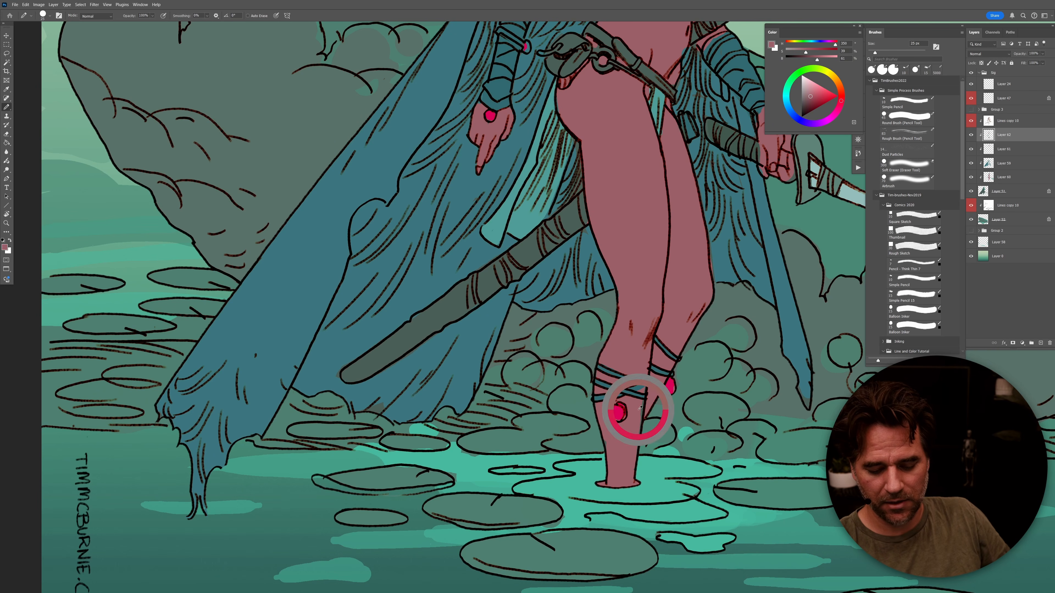
left_click(627, 391, "alt")
left_click(619, 382, "alt")
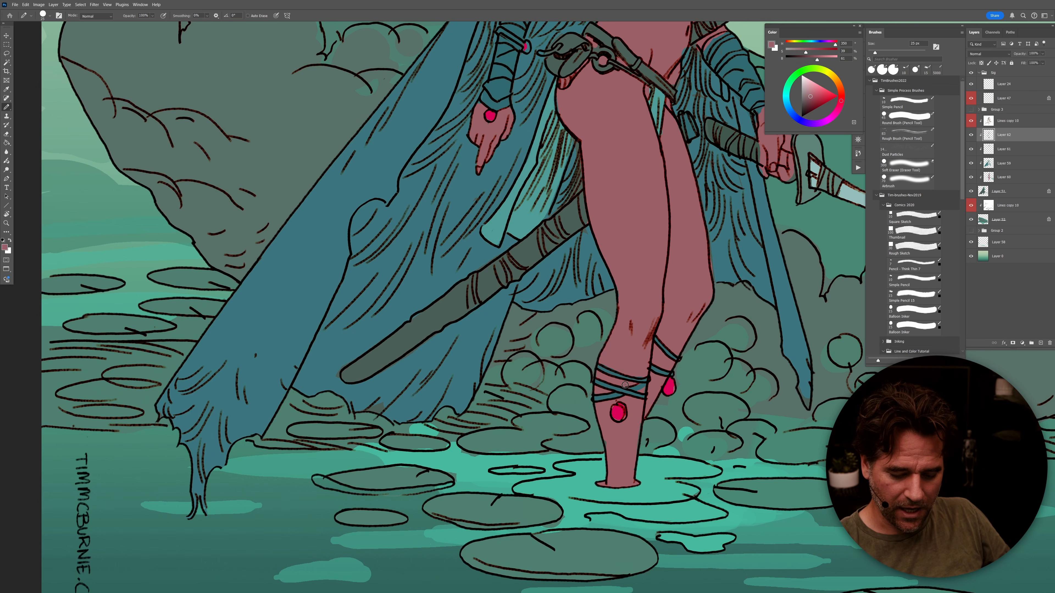
Step: Touch up the scabbard, cape and loincloth edges beside the thigh with sampled local colors
left_click_drag(686, 298, 700, 393)
left_click(599, 310, "alt")
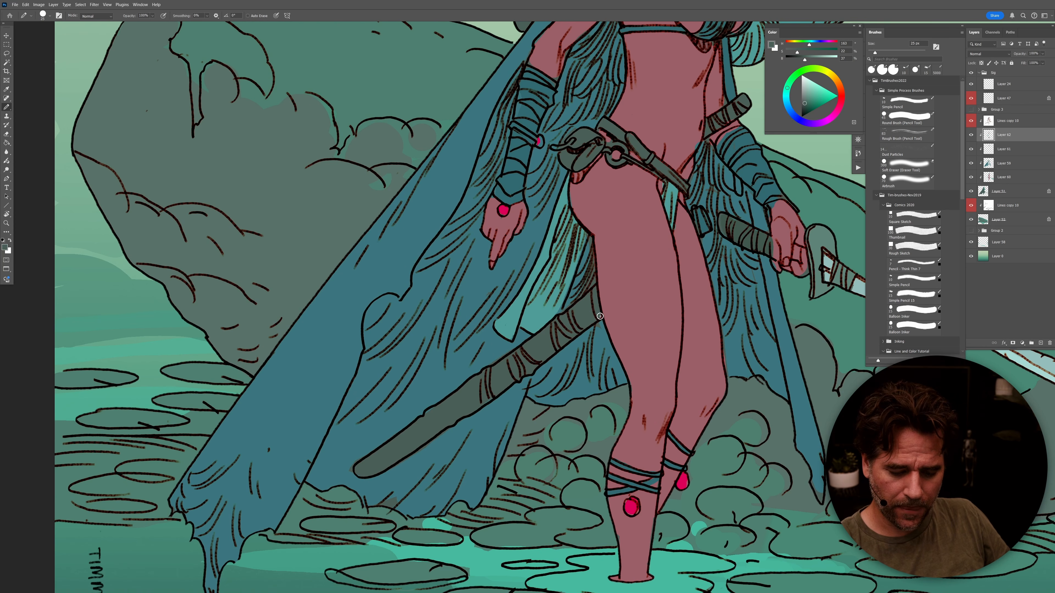
left_click(601, 325, "alt")
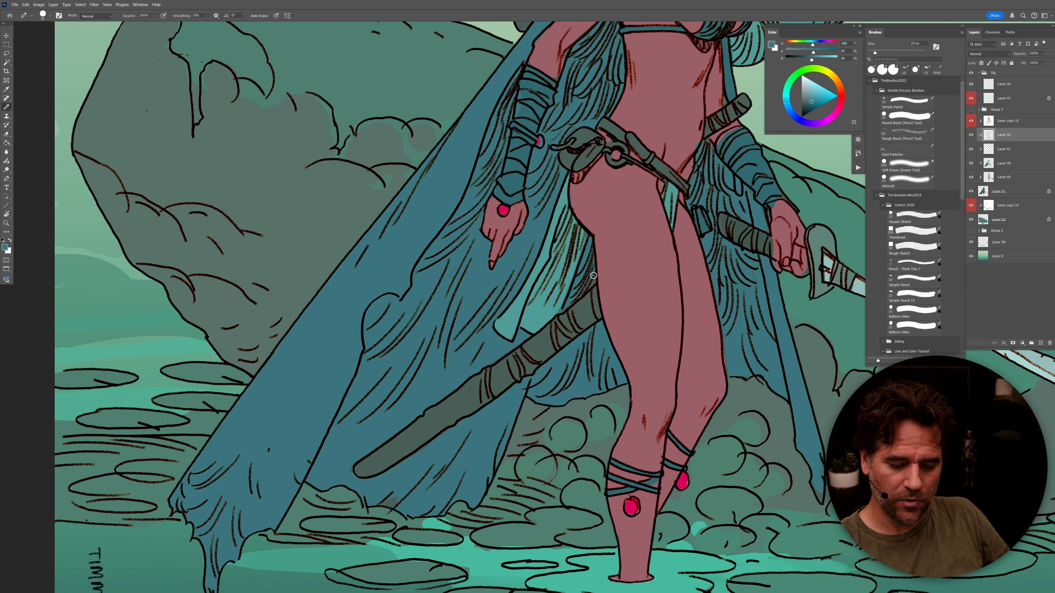
left_click(558, 307, "alt")
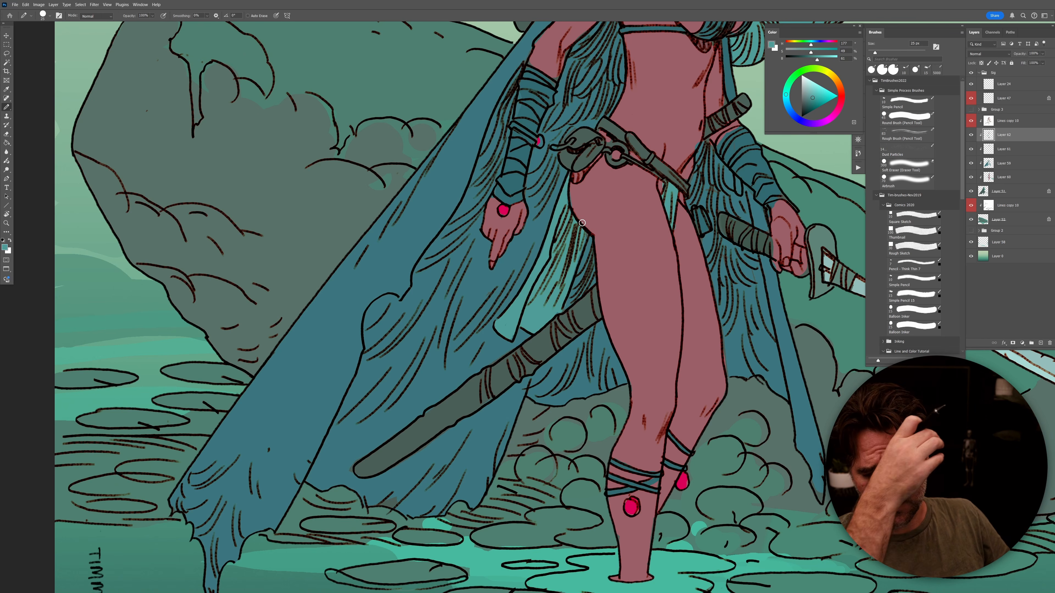
Step: Touch up the sword handle, the hand gripping it and the wrist wrap with sampled local colors
left_click(821, 245, "alt")
left_click(773, 238, "alt")
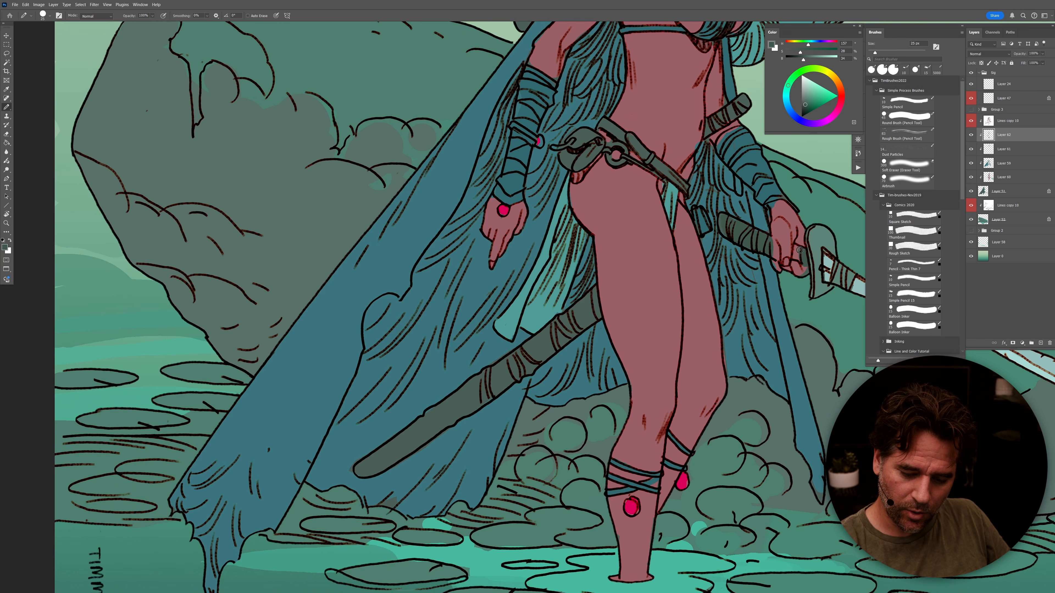
left_click(798, 268, "alt")
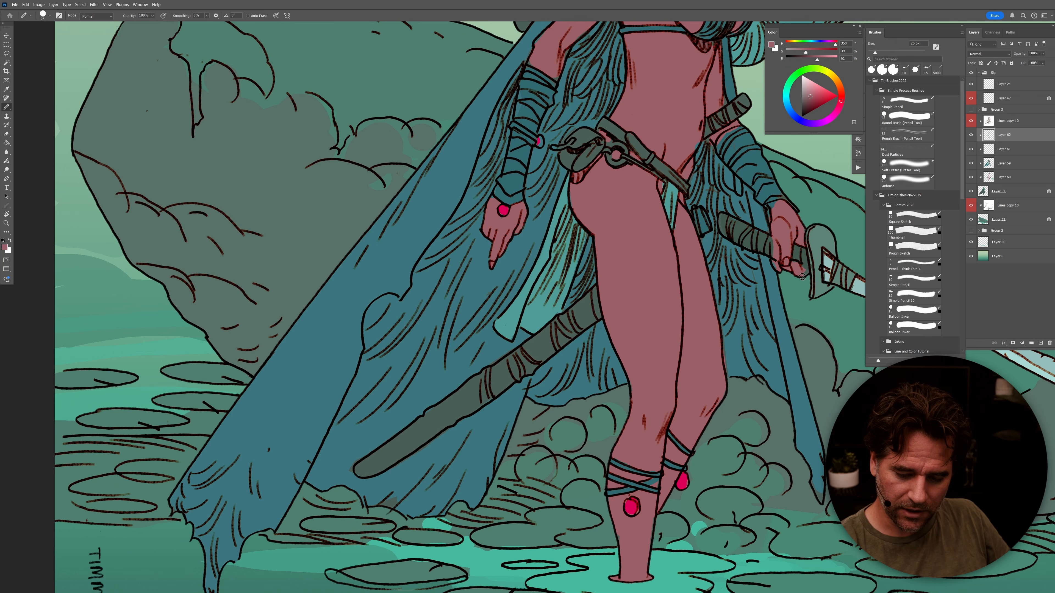
left_click(786, 249, "alt")
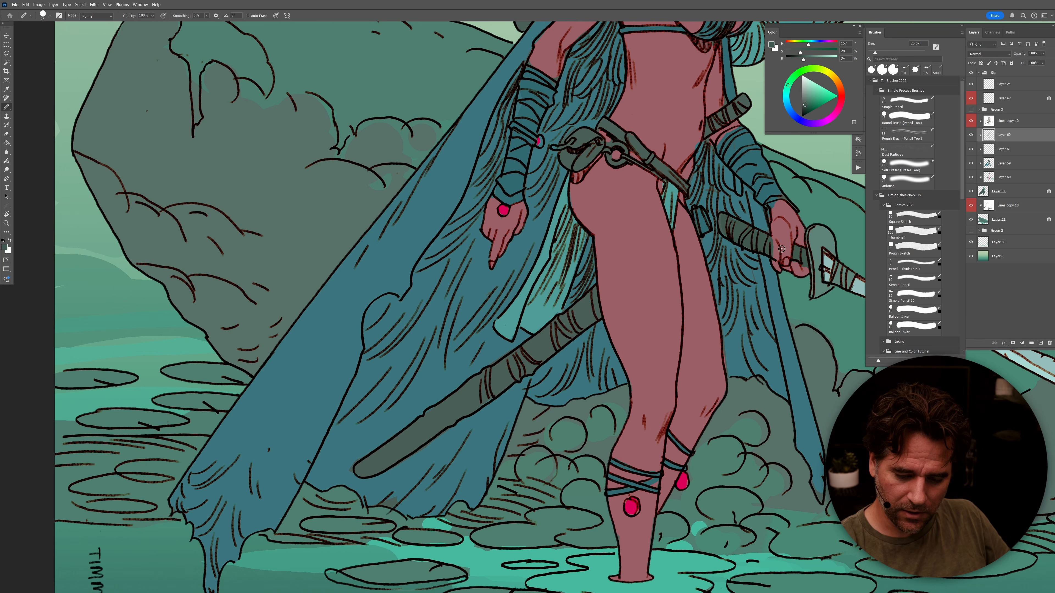
left_click(777, 204, "alt")
left_click(765, 221, "alt")
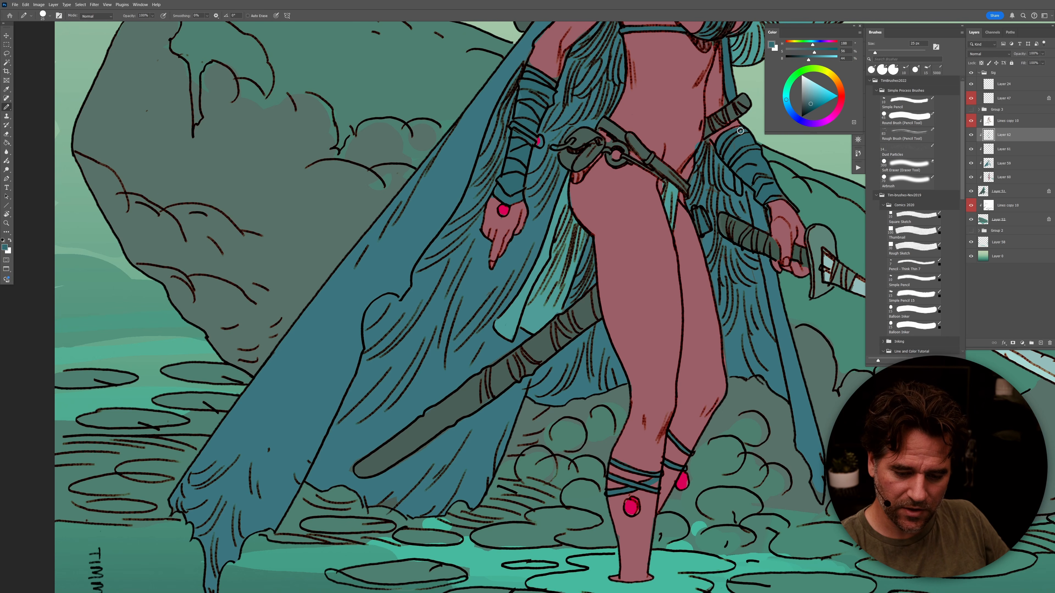
Step: Touch up the hilt behind the waist, the upper forearm wrap and the adjoining skin and cape with sampled colors
left_click(730, 120, "alt")
left_click(728, 172, "alt")
left_click(699, 139, "alt")
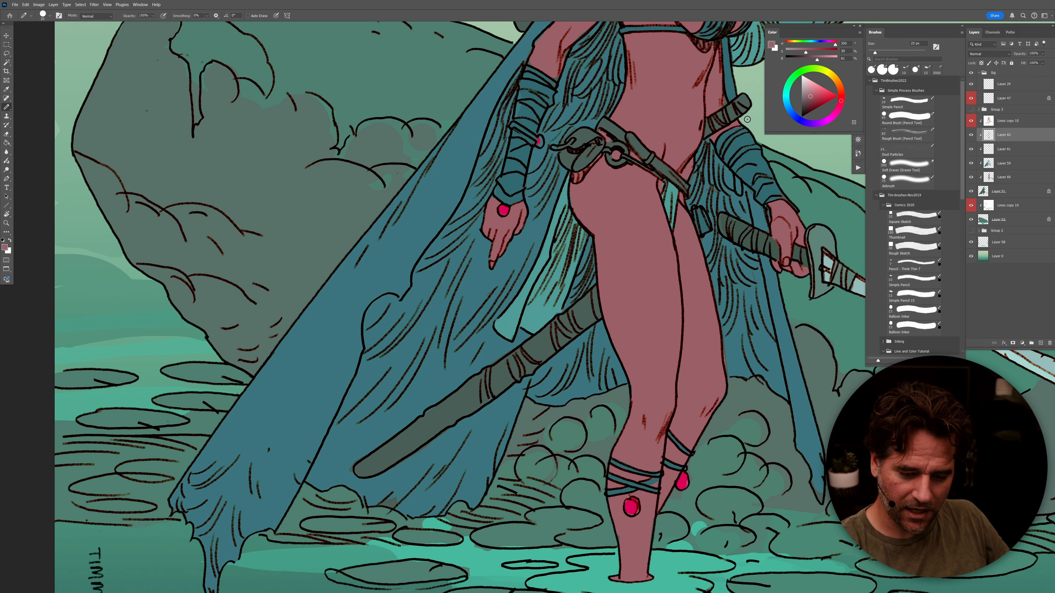
left_click(743, 130, "alt")
left_click_drag(730, 140, 742, 234)
left_click(730, 182, "alt")
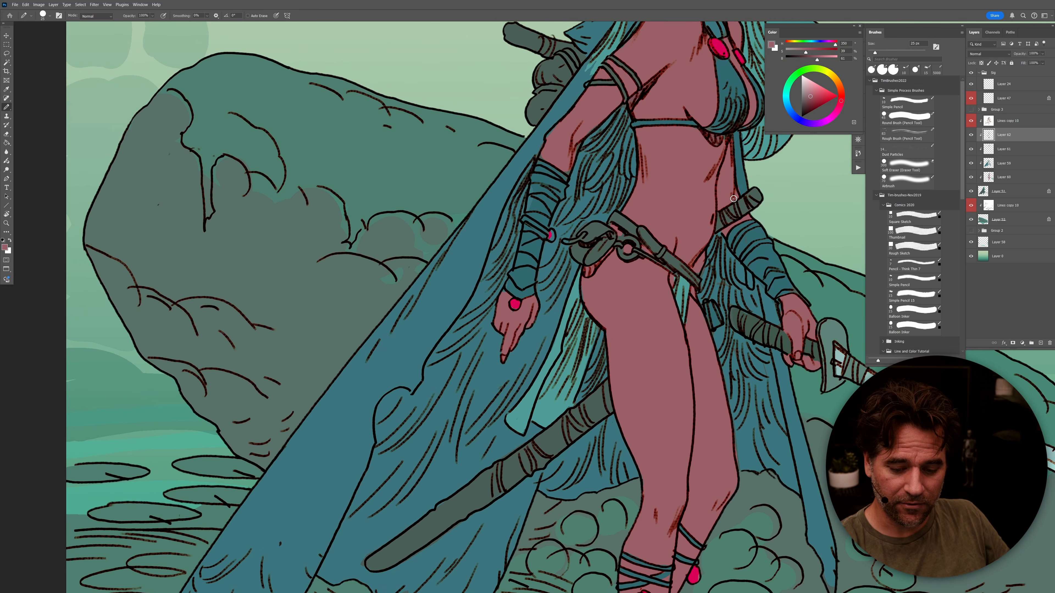
left_click(740, 184, "alt")
left_click_drag(638, 397, 634, 398)
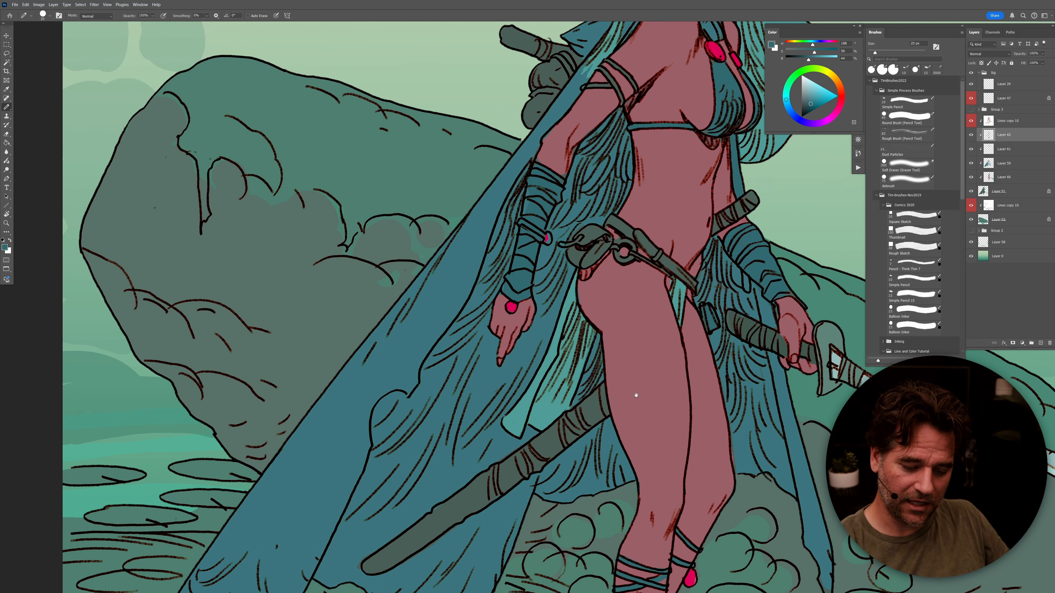
Step: Touch up the lowered hand, bracelet gem and forearm wrap with sampled skin, wrap, pink and cape colors
left_click(518, 315, "alt")
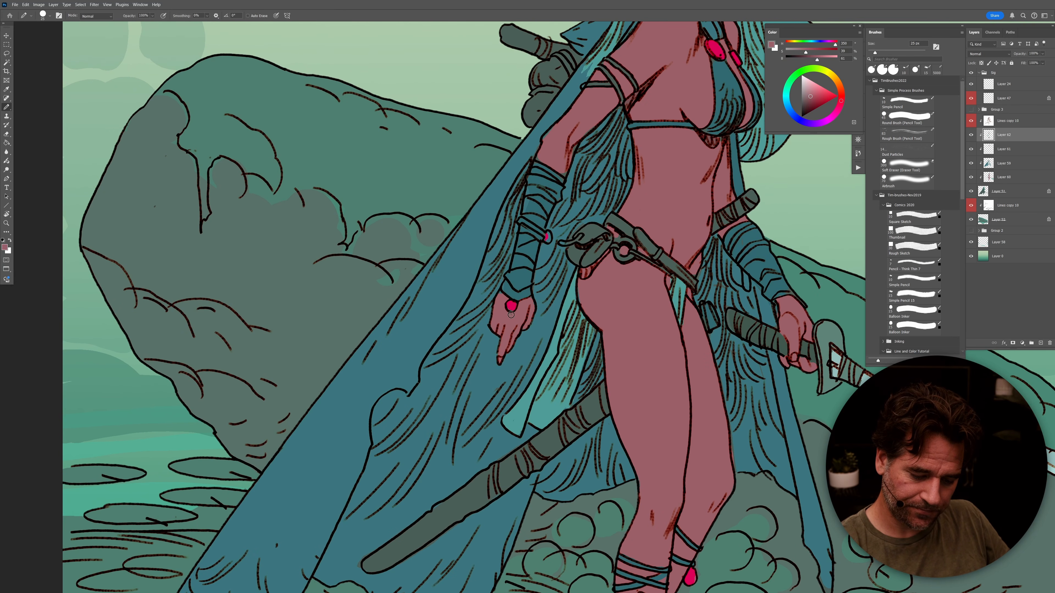
left_click(510, 286, "alt")
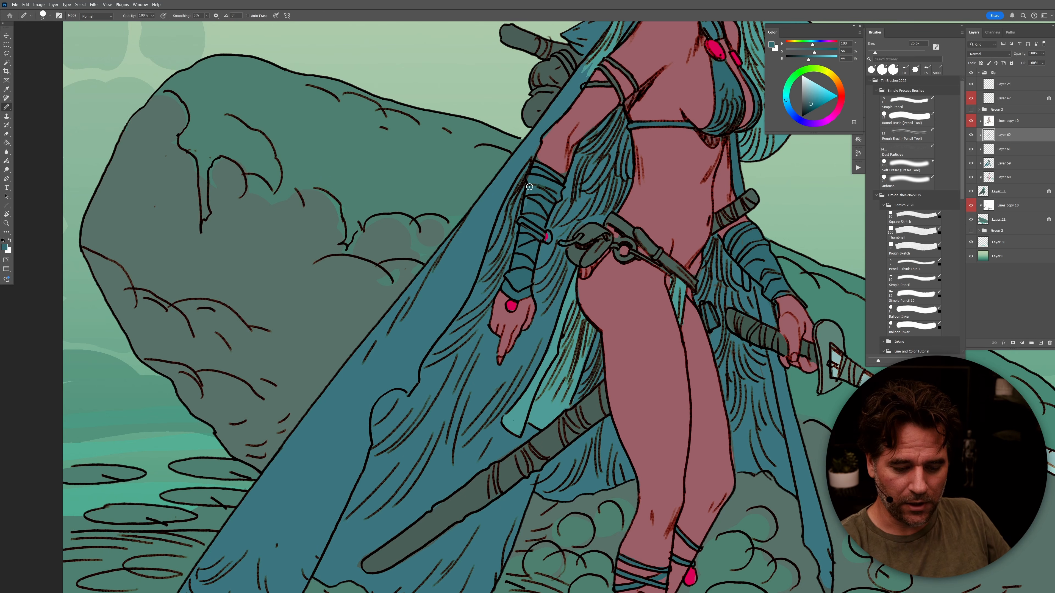
left_click(512, 305, "alt")
left_click(576, 209, "alt")
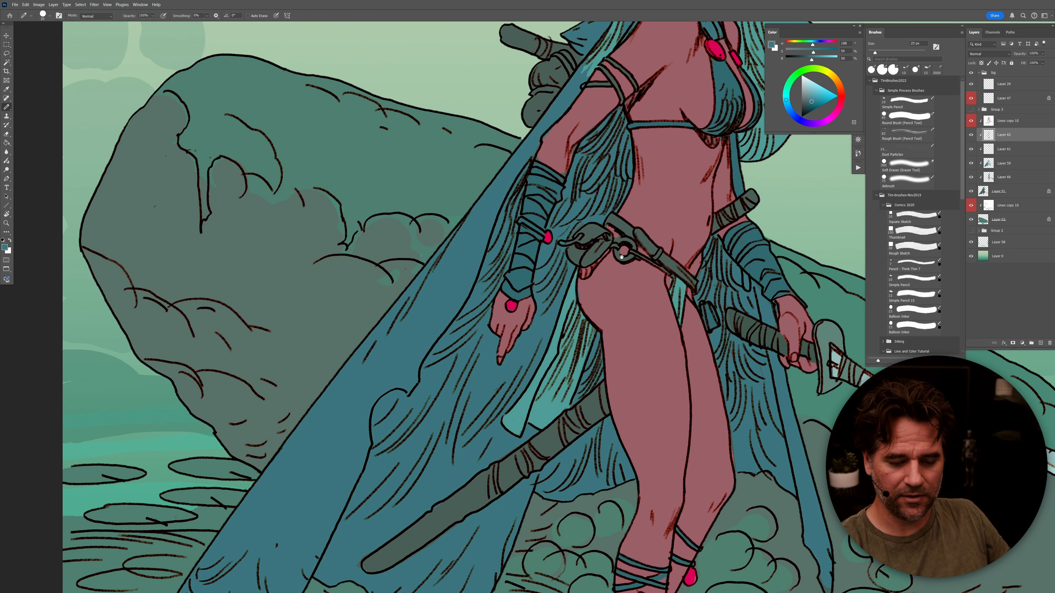
Step: Merge the four clipped color layers above the figure's base layer down into that base layer
key("ctrl+minus")
key("ctrl+minus")
left_click_drag(685, 422, 734, 417)
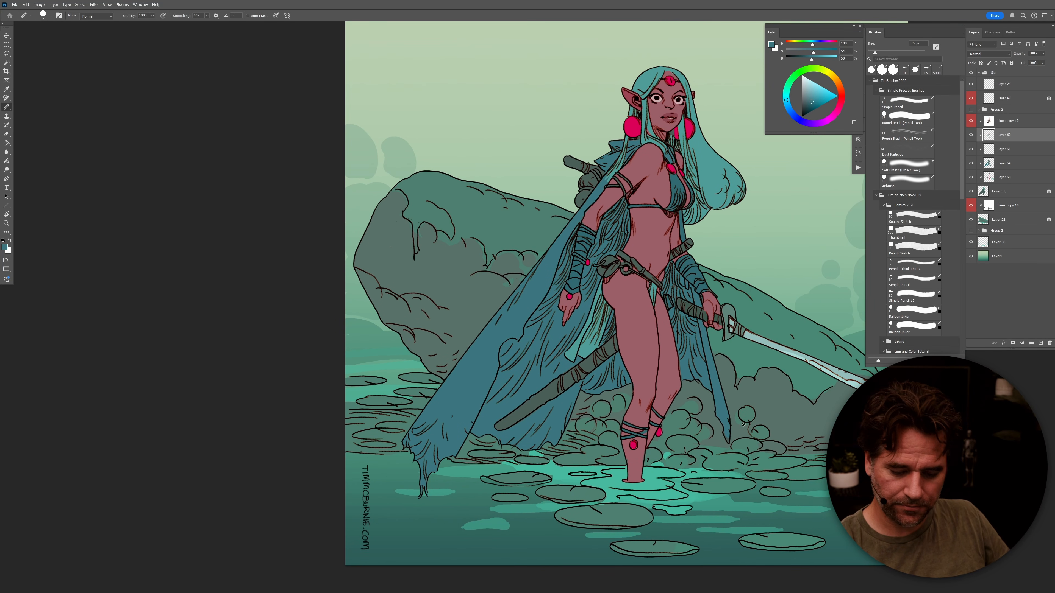
left_click_drag(804, 423, 742, 464)
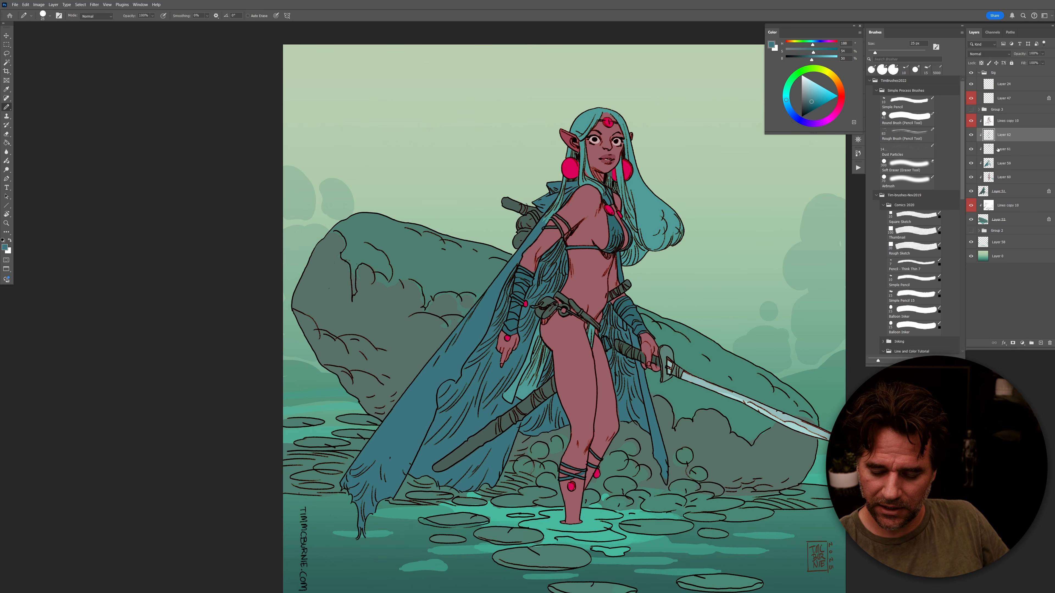
left_click(990, 191, "shift")
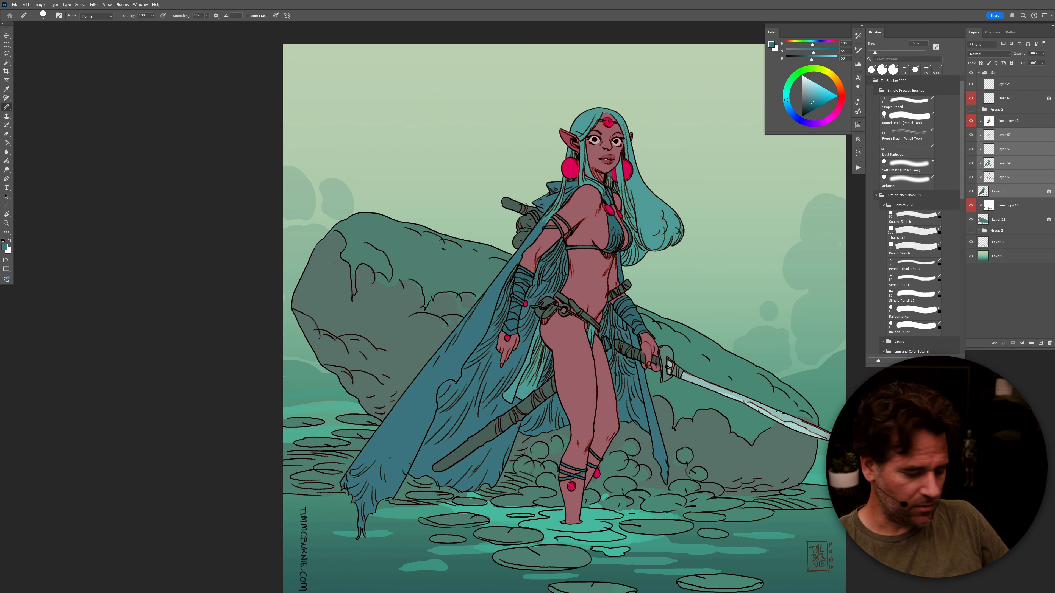
left_click(993, 180)
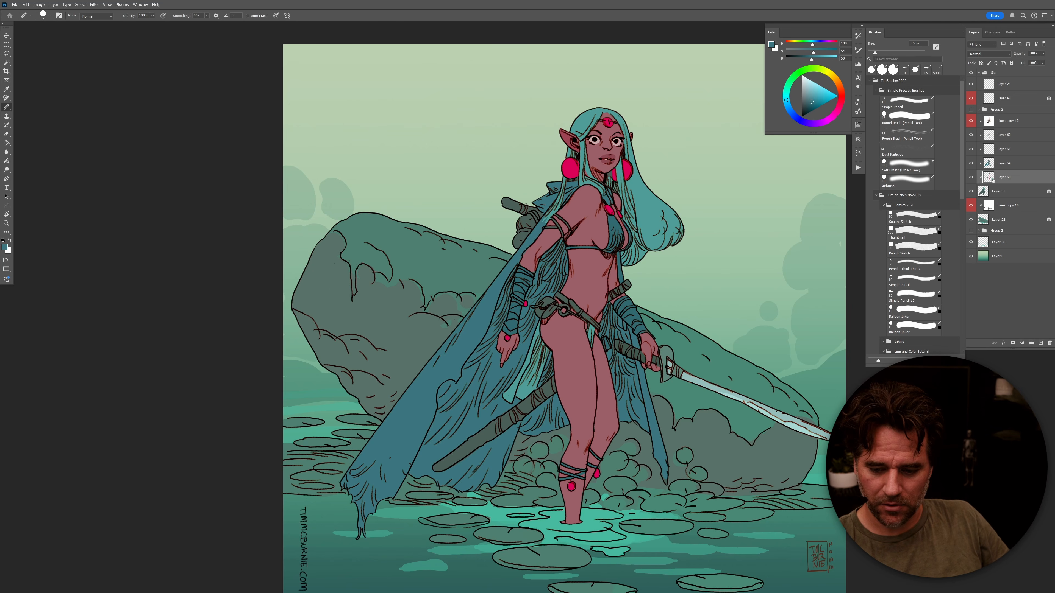
key("ctrl+e")
left_click(993, 163)
key("ctrl+e")
left_click(994, 149)
key("ctrl+e")
left_click(995, 136)
key("ctrl+e")
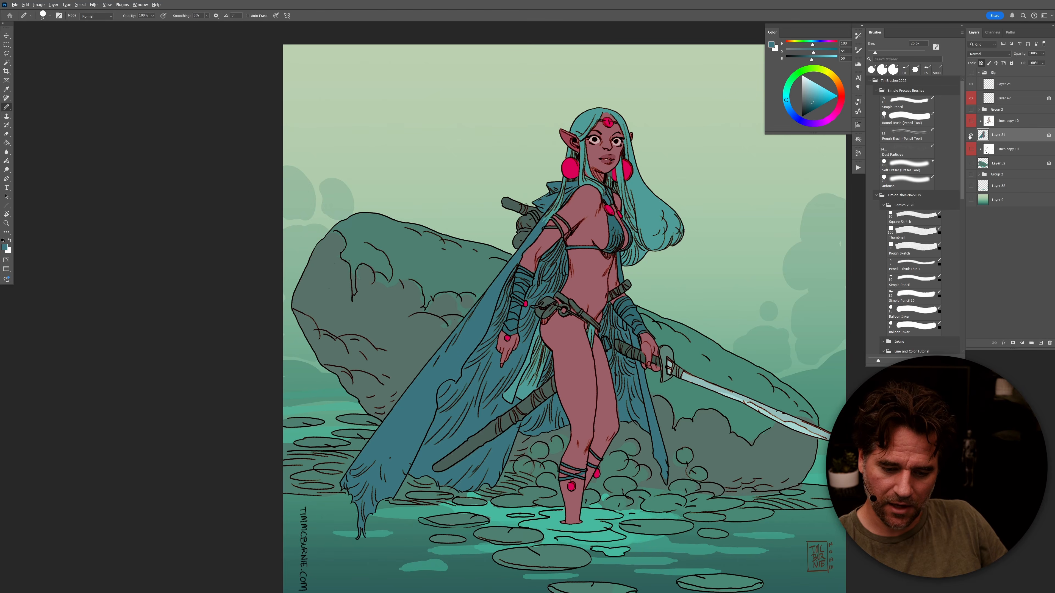
Step: Isolate the merged figure layer and select all cape-blue areas with a non-contiguous Magic Wand, ready for painting with all layers visible
left_click(971, 134, "alt")
key("w")
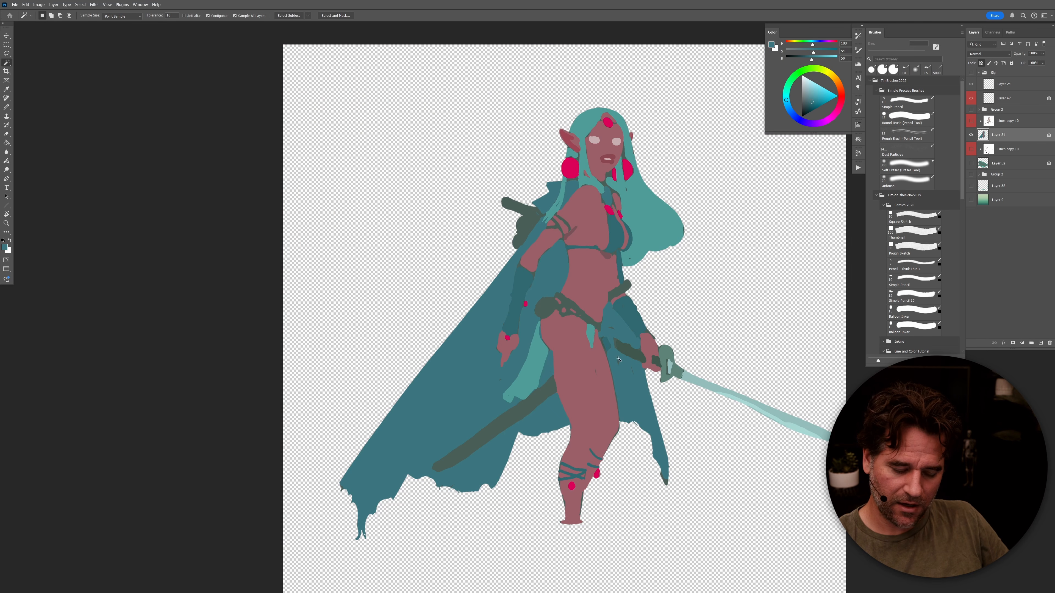
left_click(473, 357)
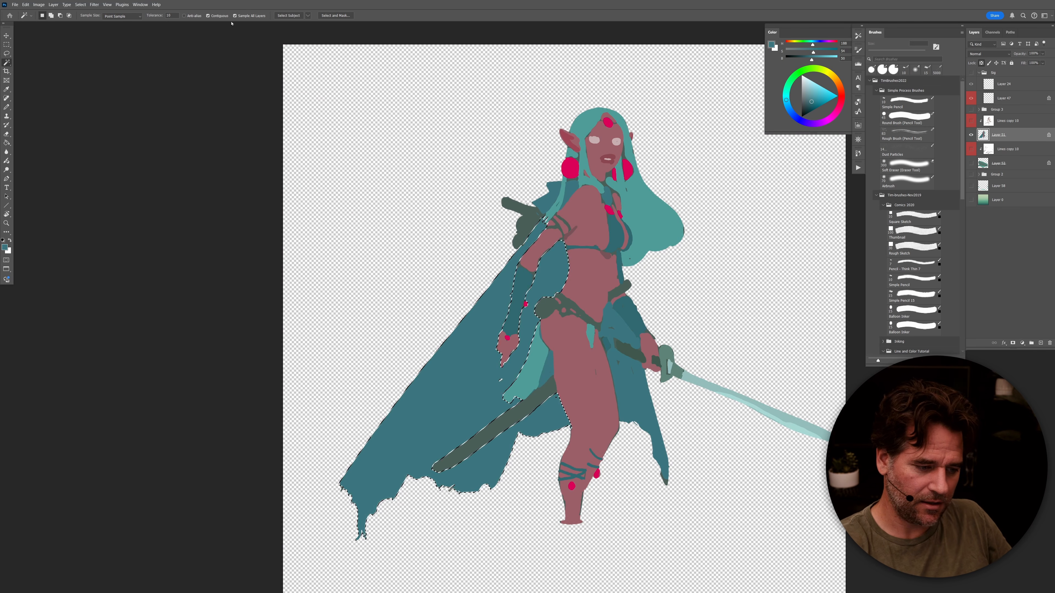
left_click(208, 15)
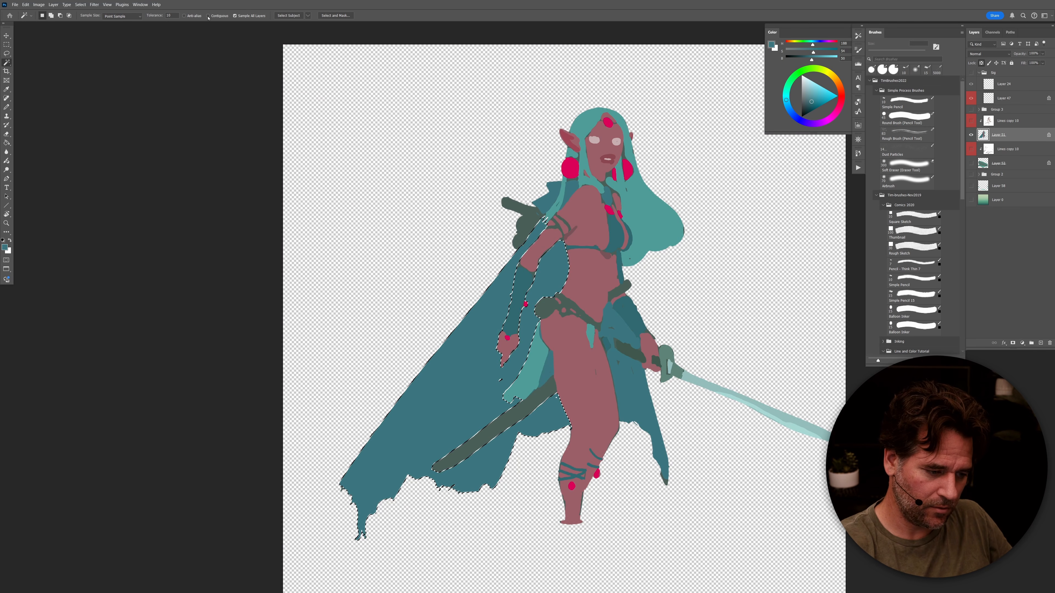
left_click(474, 353)
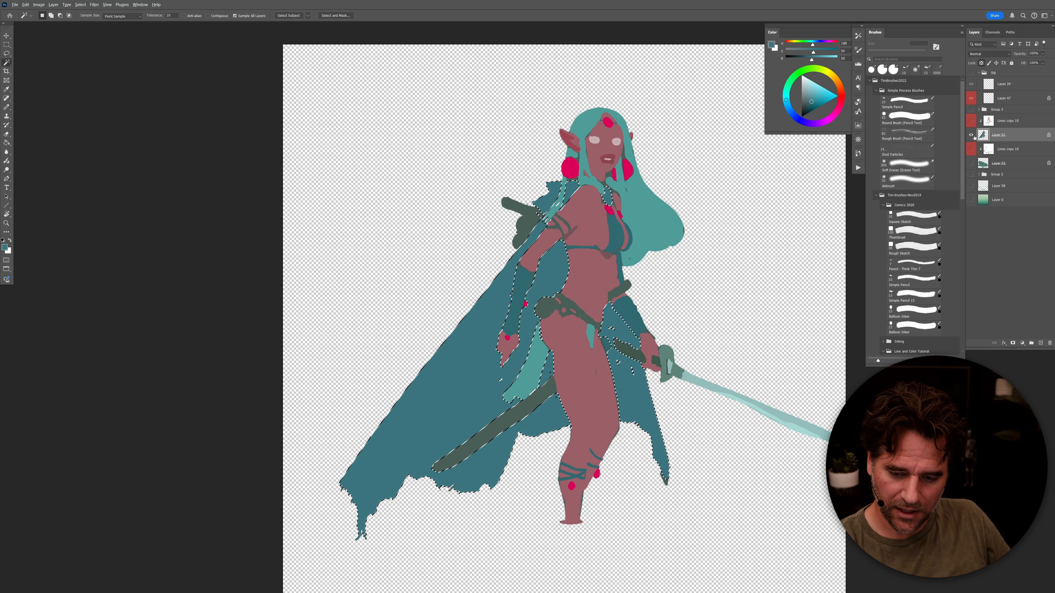
left_click(973, 136, "alt")
key("ctrl+d")
key("b")
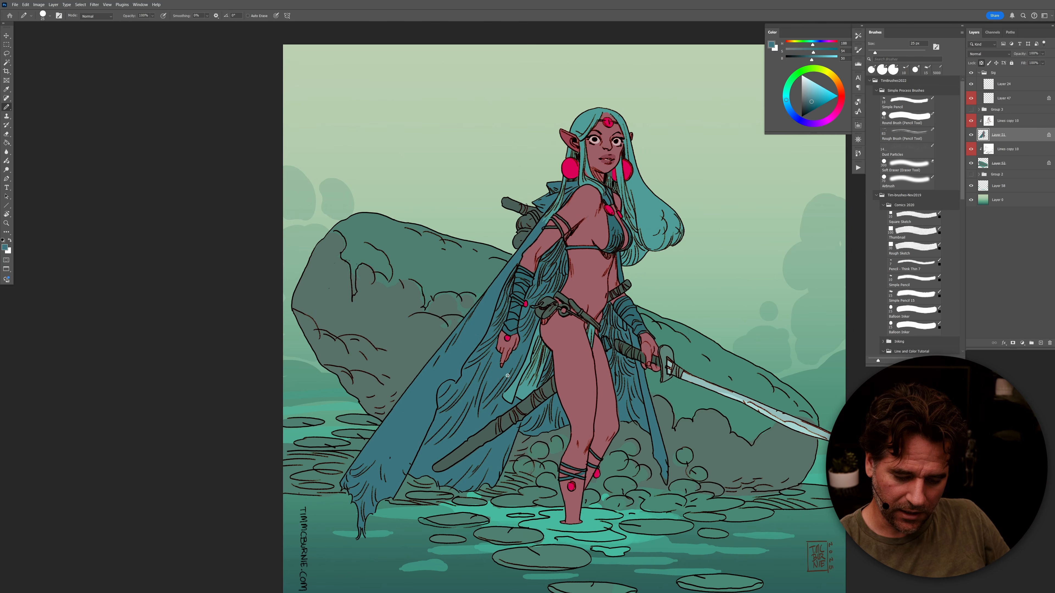
Step: Mix a darker, duller blue and paint the cape's inner side behind the arm, scabbard and legs with an enlarged brush
left_click(809, 103)
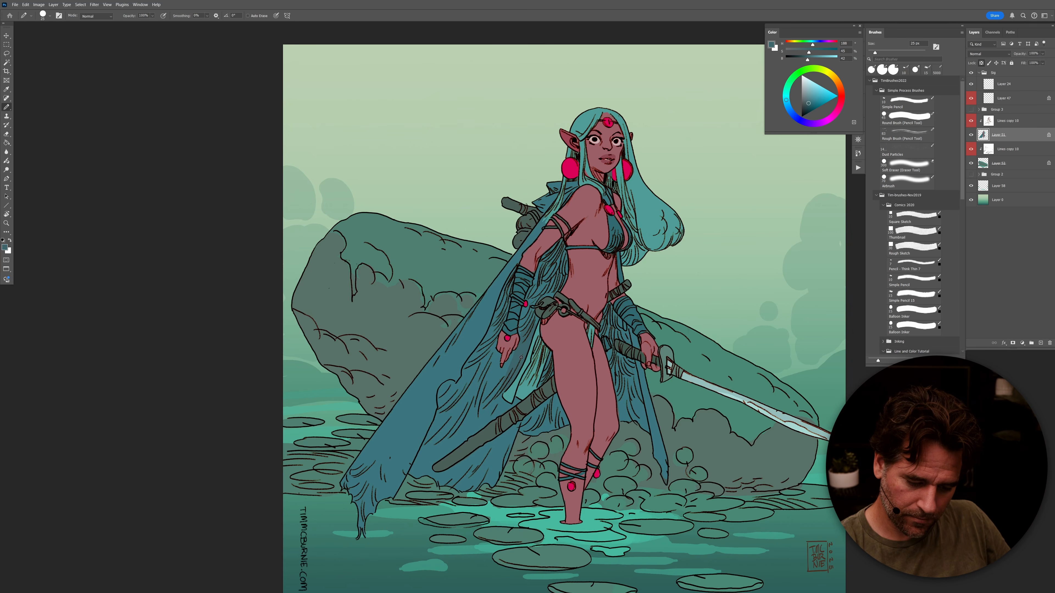
key("bracketright")
key("bracketright")
key("bracketright")
key("bracketright")
key("bracketright")
key("bracketright")
mouse_move(504, 311)
left_mouse_down()
mouse_move(481, 359)
mouse_move(487, 346)
left_mouse_up()
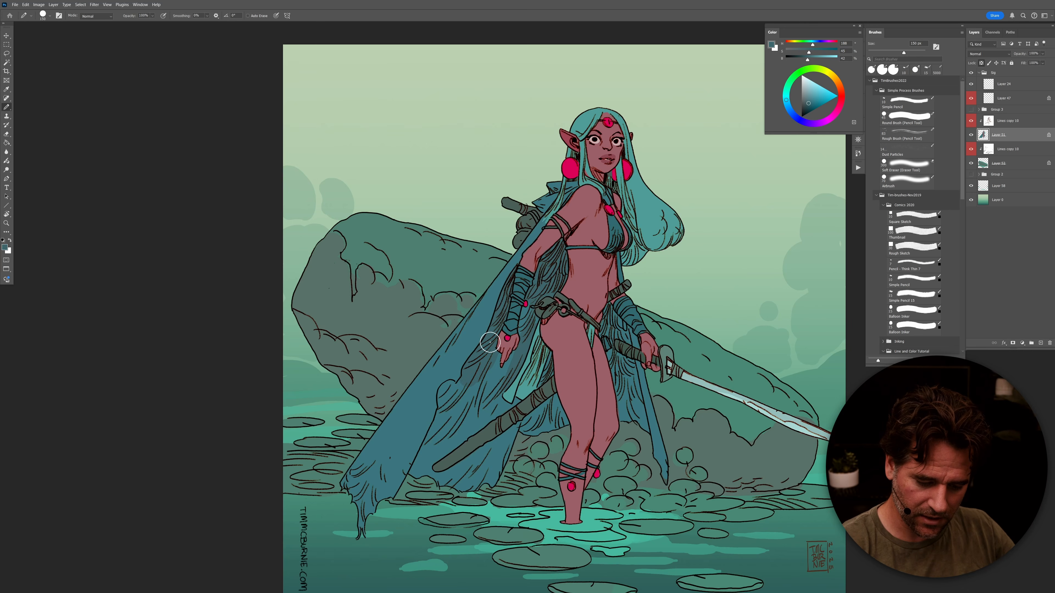
key("bracketleft")
key("bracketleft")
key("bracketleft")
mouse_move(442, 394)
left_mouse_down()
mouse_move(417, 472)
mouse_move(445, 424)
mouse_move(431, 446)
mouse_move(445, 455)
mouse_move(451, 393)
mouse_move(489, 357)
mouse_move(475, 403)
mouse_move(509, 351)
mouse_move(513, 358)
mouse_move(512, 331)
mouse_move(497, 400)
mouse_move(456, 465)
mouse_move(465, 455)
mouse_move(445, 465)
mouse_move(476, 416)
mouse_move(535, 377)
mouse_move(522, 394)
mouse_move(538, 390)
mouse_move(543, 364)
mouse_move(553, 435)
left_mouse_up()
mouse_move(602, 312)
left_mouse_down()
mouse_move(621, 340)
mouse_move(610, 312)
mouse_move(628, 333)
mouse_move(640, 425)
mouse_move(623, 343)
mouse_move(626, 411)
mouse_move(638, 444)
mouse_move(622, 376)
mouse_move(628, 421)
left_mouse_up()
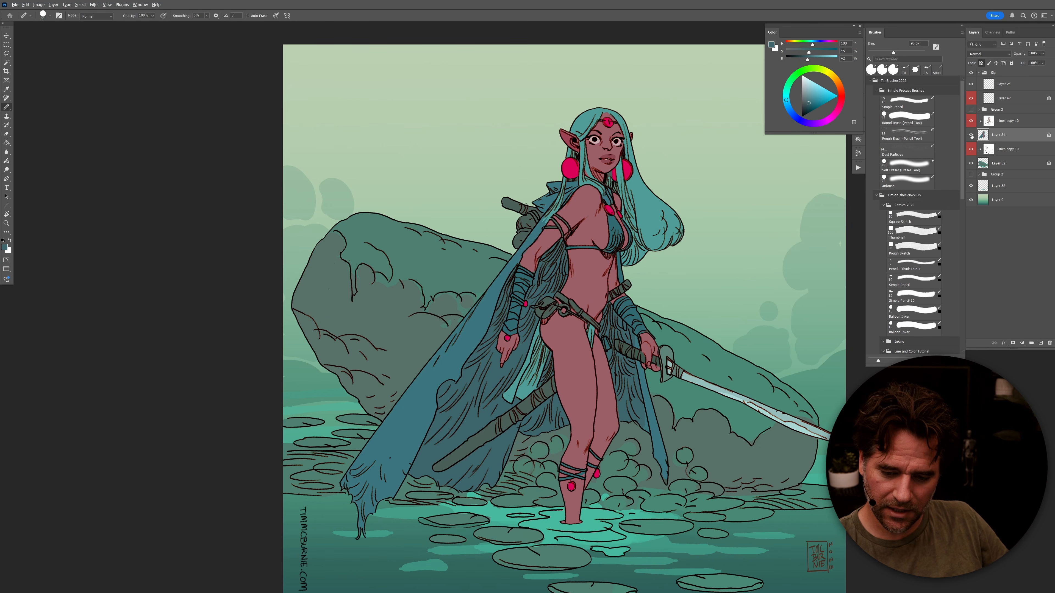
Step: Select all hair-teal areas on the figure layer by color and mix a slightly darker teal for the inner strands
left_click(971, 134, "alt")
key("w")
left_click(659, 224)
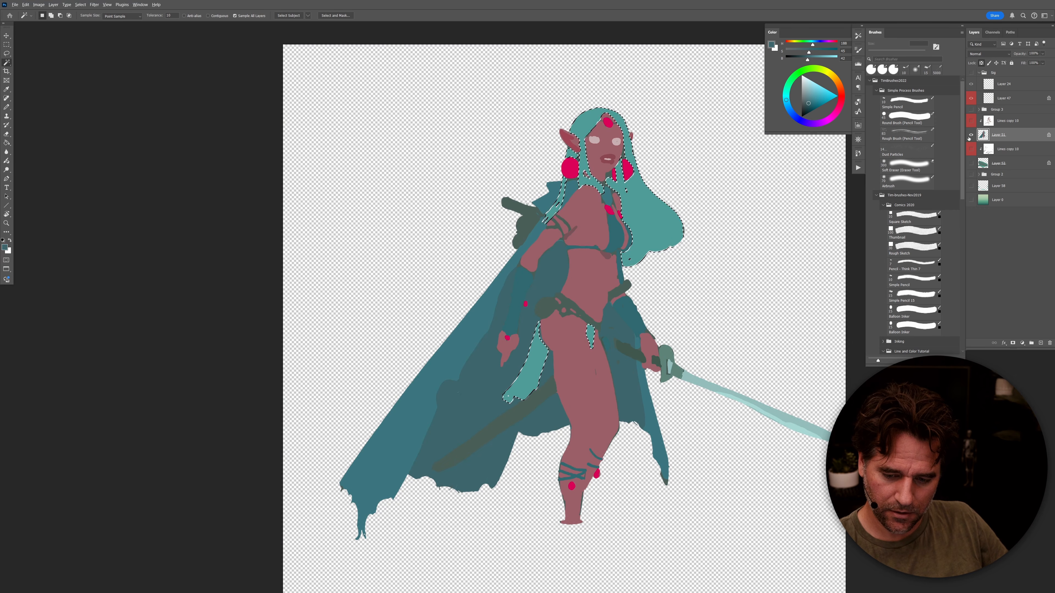
left_click(972, 134, "alt")
key("b")
left_click(647, 209, "alt")
left_click(812, 98)
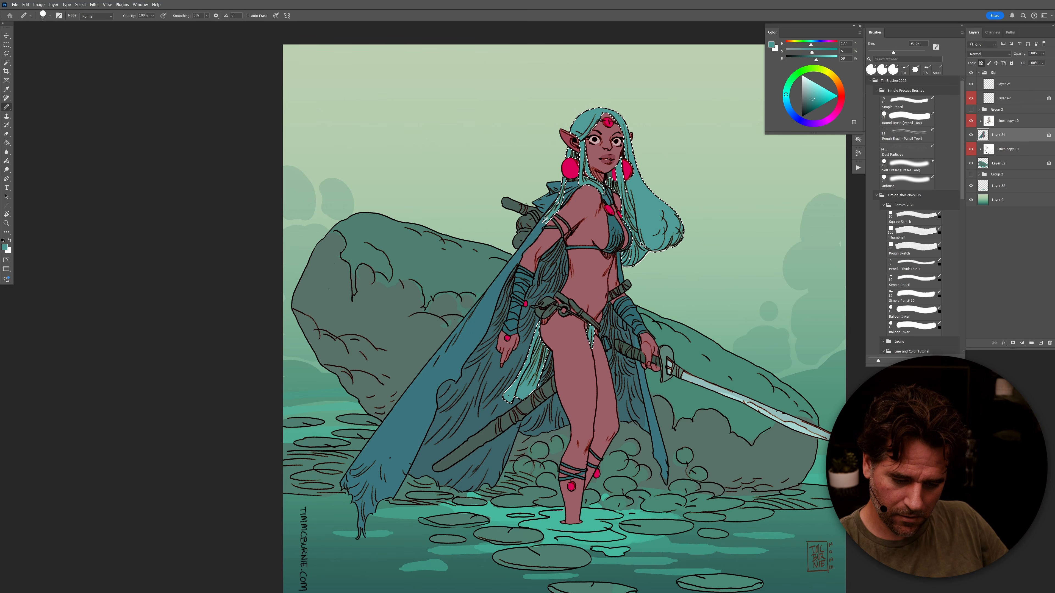
key("ctrl+d")
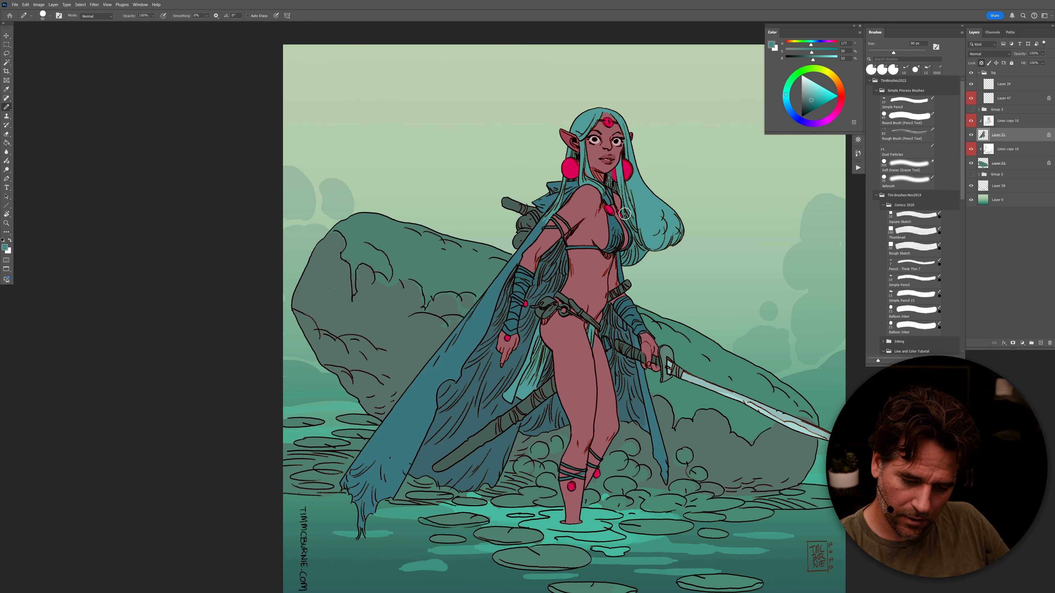
Step: Touch up the hair and earring edges beside the neck with a smaller brush, using sampled hair teal and earring pink
scroll(624, 192, "up", 3)
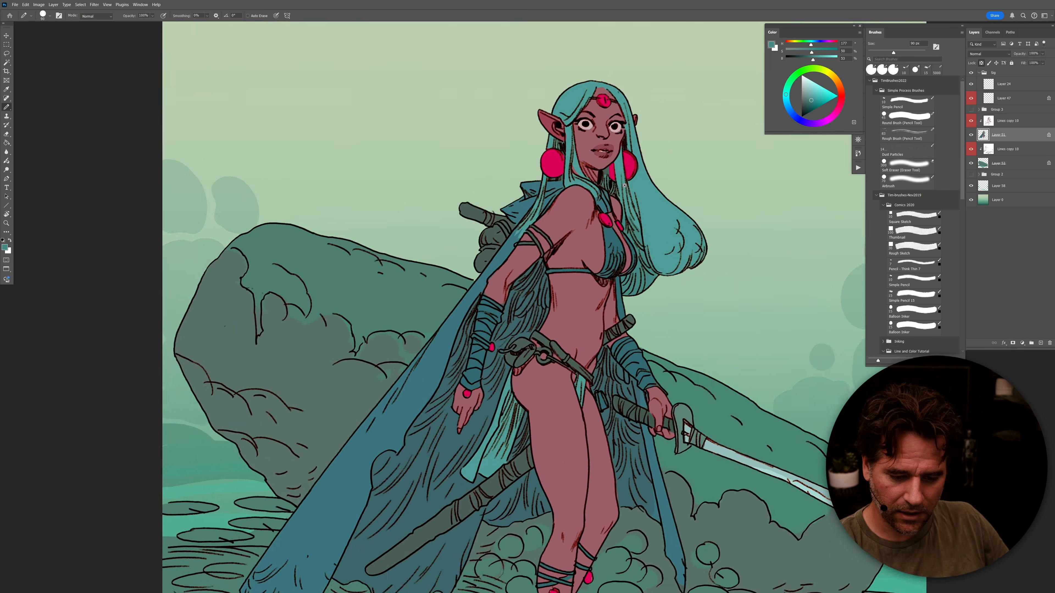
left_click(658, 189, "alt")
key("bracketleft")
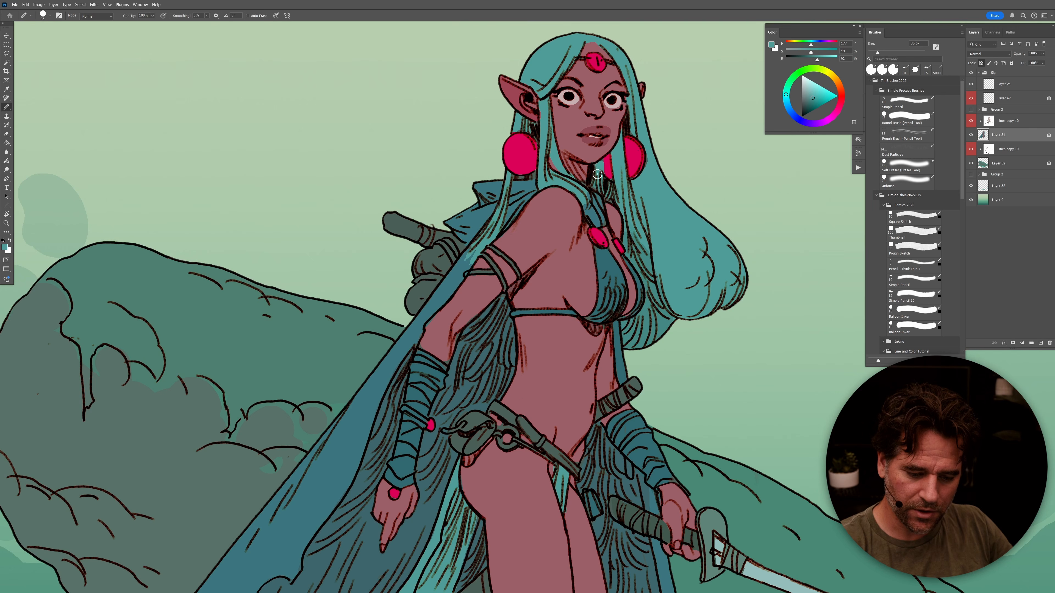
left_click_drag(609, 175, 605, 160)
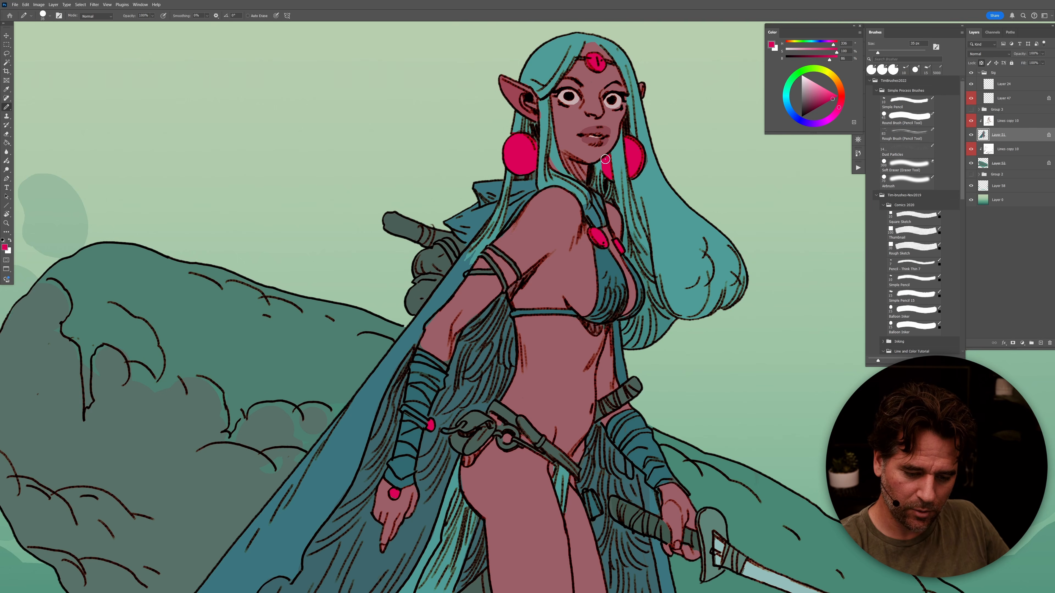
left_click(555, 147, "alt")
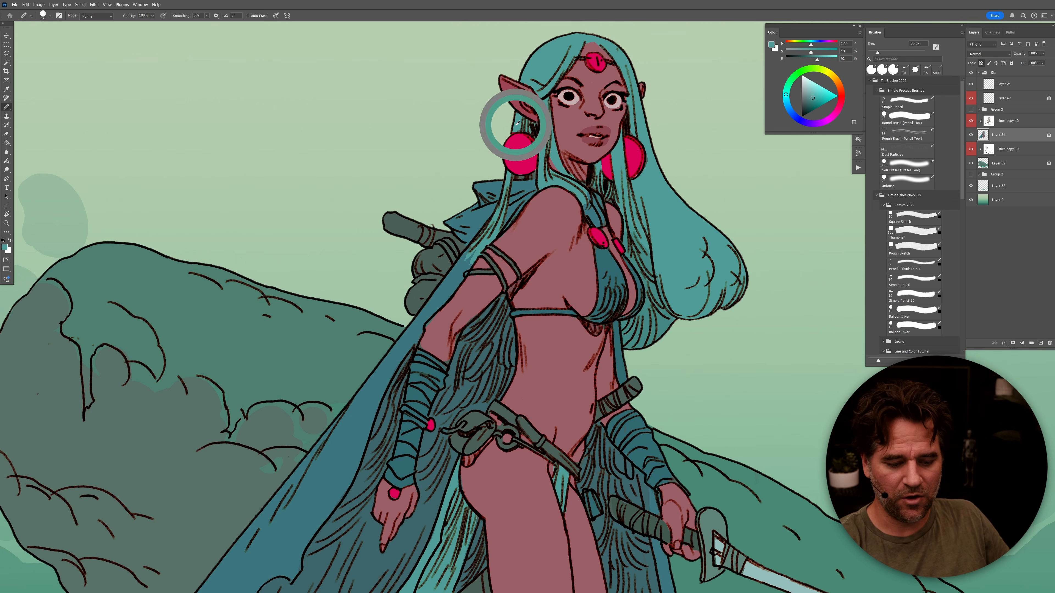
Step: Mix a lighter green from the sampled foliage color and try a stroke on the plants directly on the rock layer
scroll(616, 304, "down", 2)
scroll(616, 304, "down", 3)
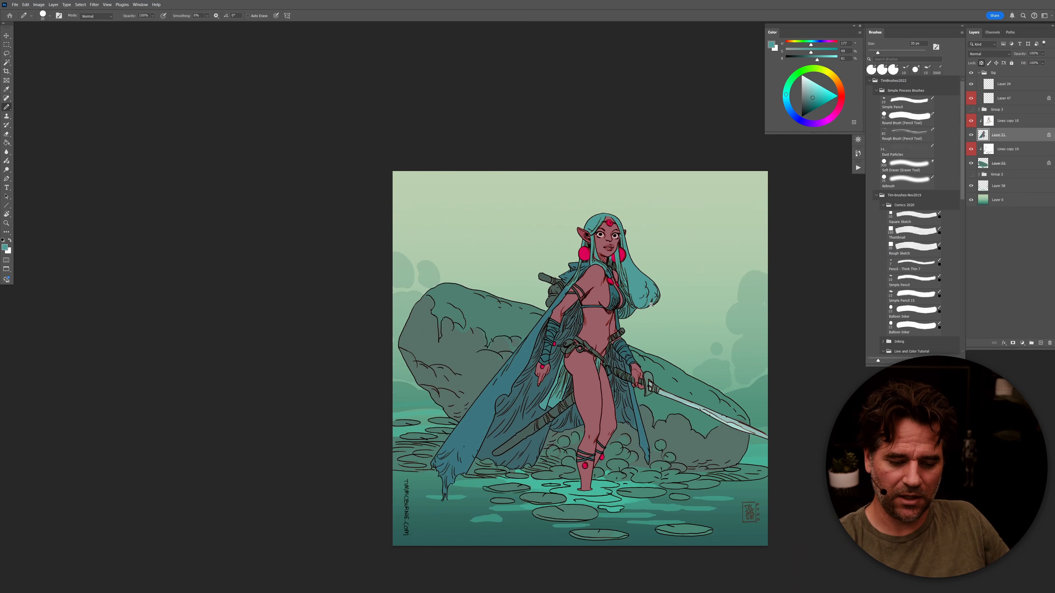
left_click_drag(686, 411, 696, 408)
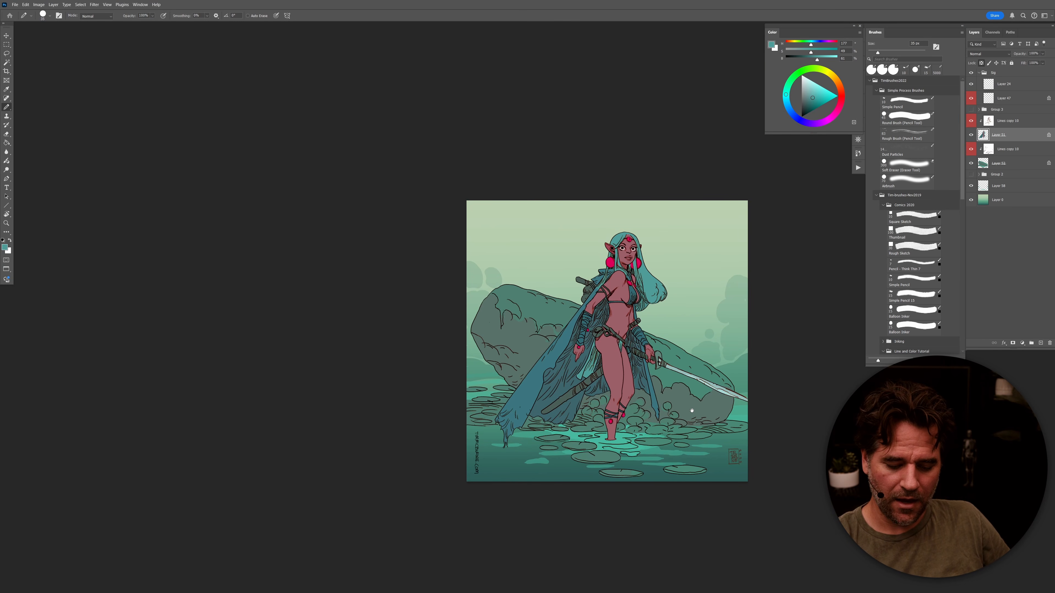
left_click_drag(638, 446, 796, 350)
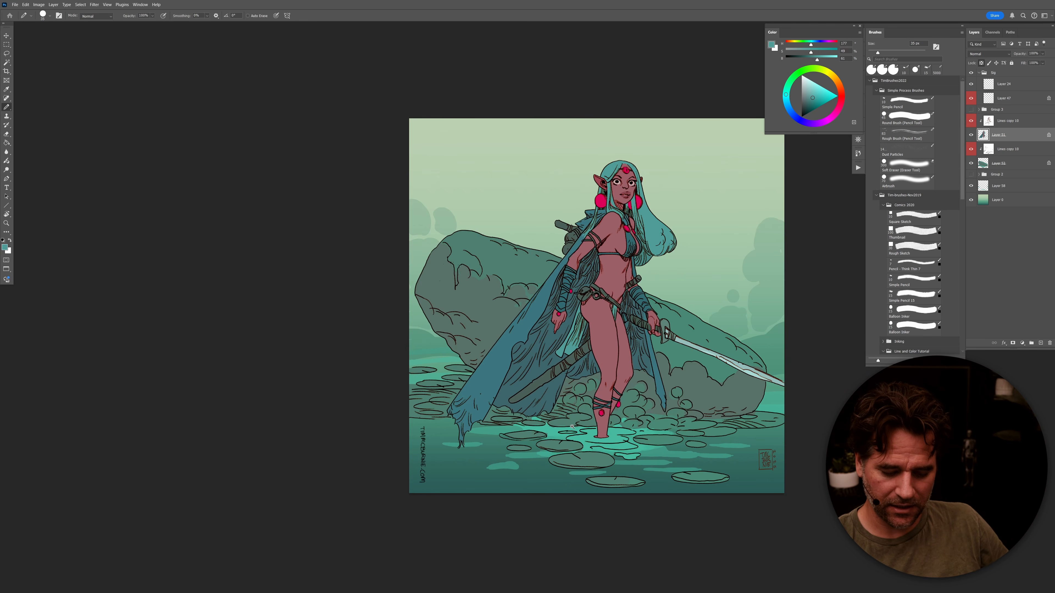
scroll(574, 427, "up", 2)
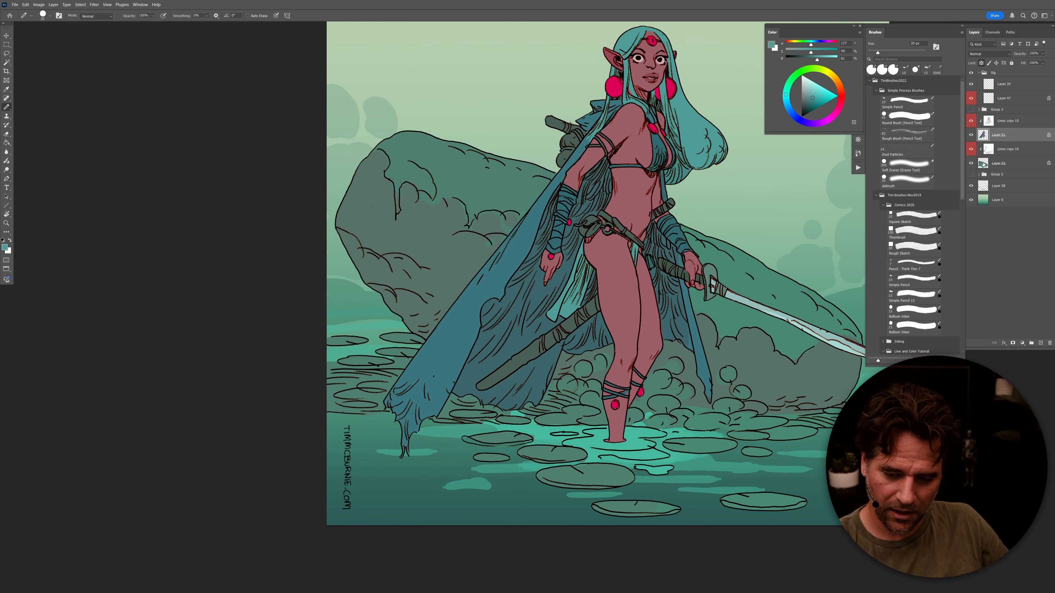
left_click(984, 164)
left_click(971, 164, "alt")
left_click(971, 164, "alt")
left_click(517, 419, "alt")
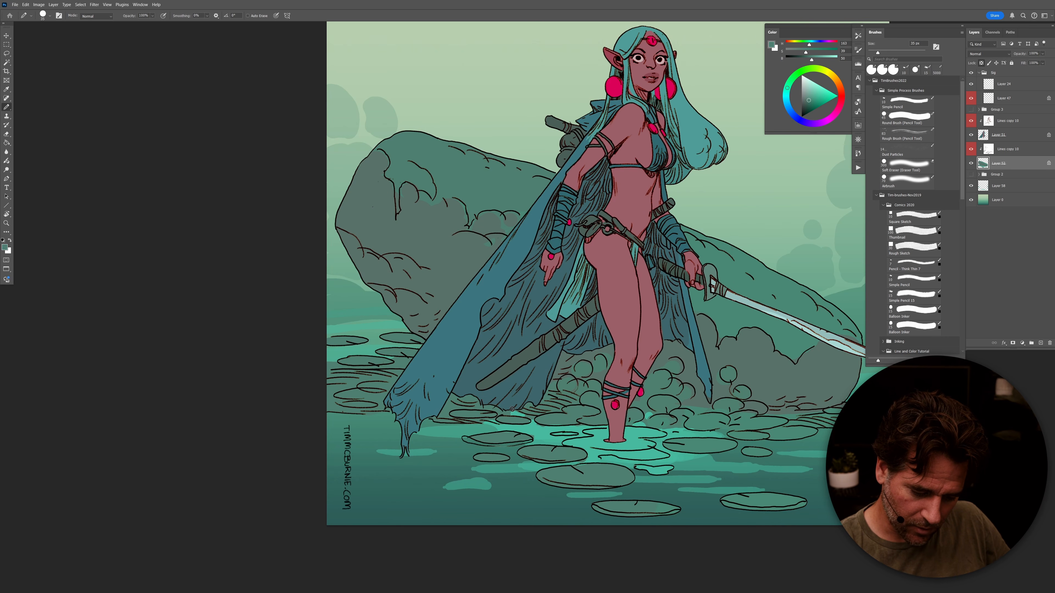
left_click(491, 421, "alt")
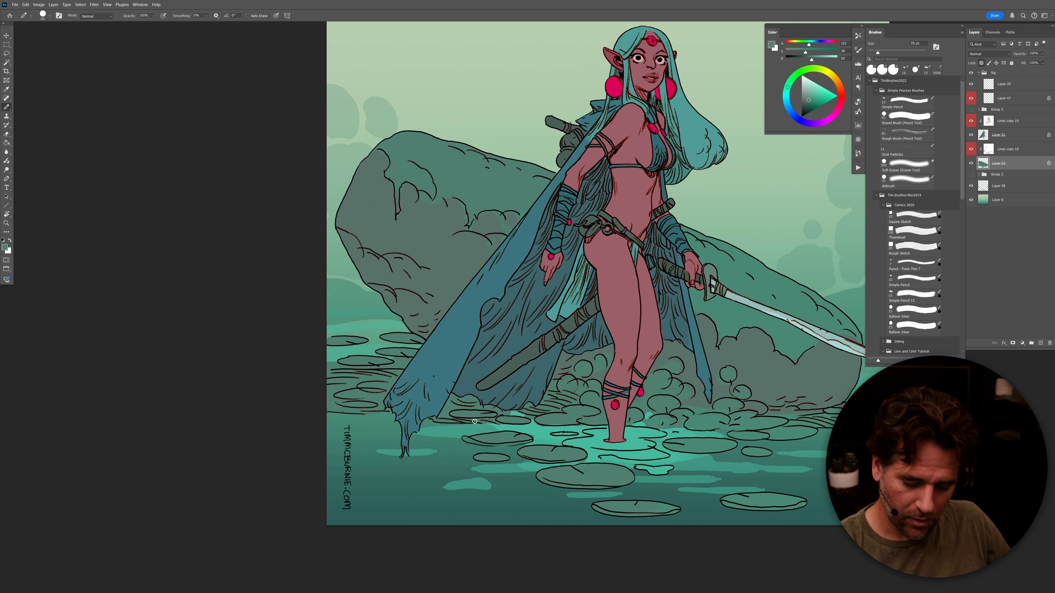
left_click(658, 406, "alt")
left_click_drag(810, 100, 814, 98)
left_click_drag(691, 421, 720, 421)
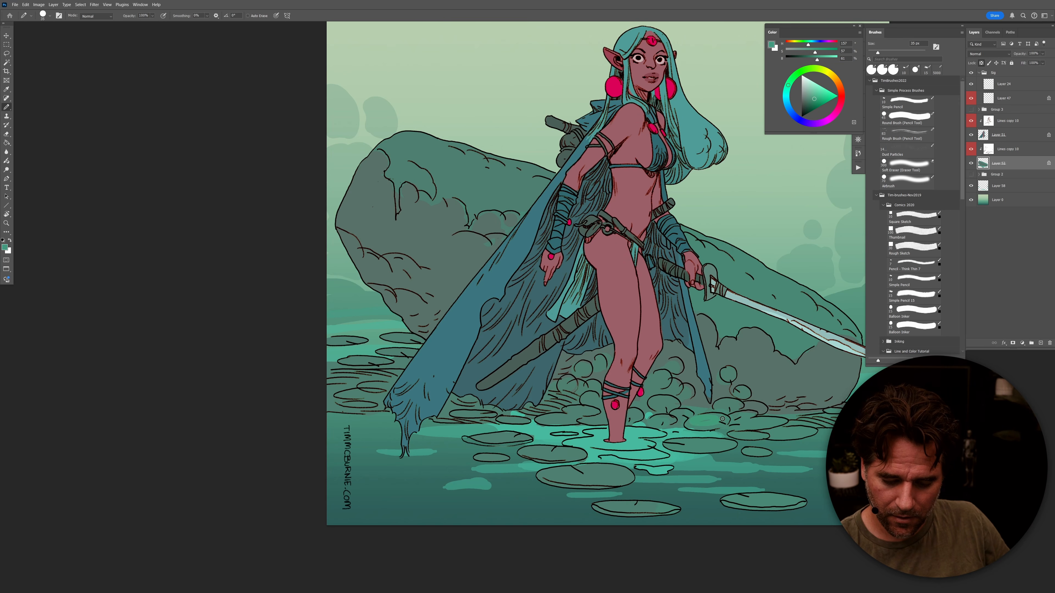
key("ctrl+z")
Step: Add a new layer clipped to the rock and lily pad layer and enlarge the brush, keeping 100% opacity
key("3")
key("]")
key("]")
key("]")
key("ctrl+shift+alt+n")
key("ctrl+alt+g")
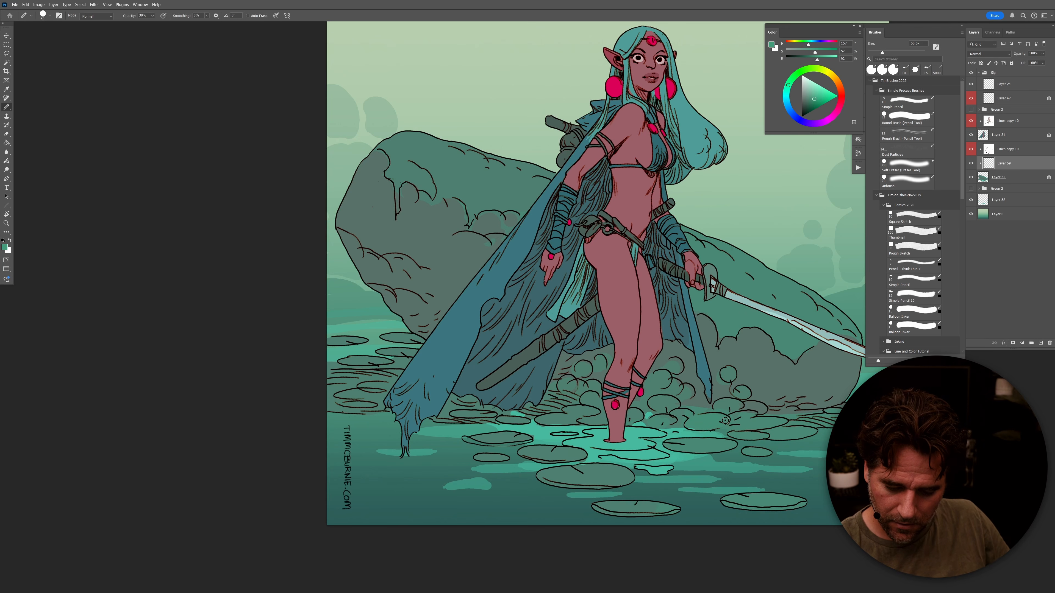
key("0")
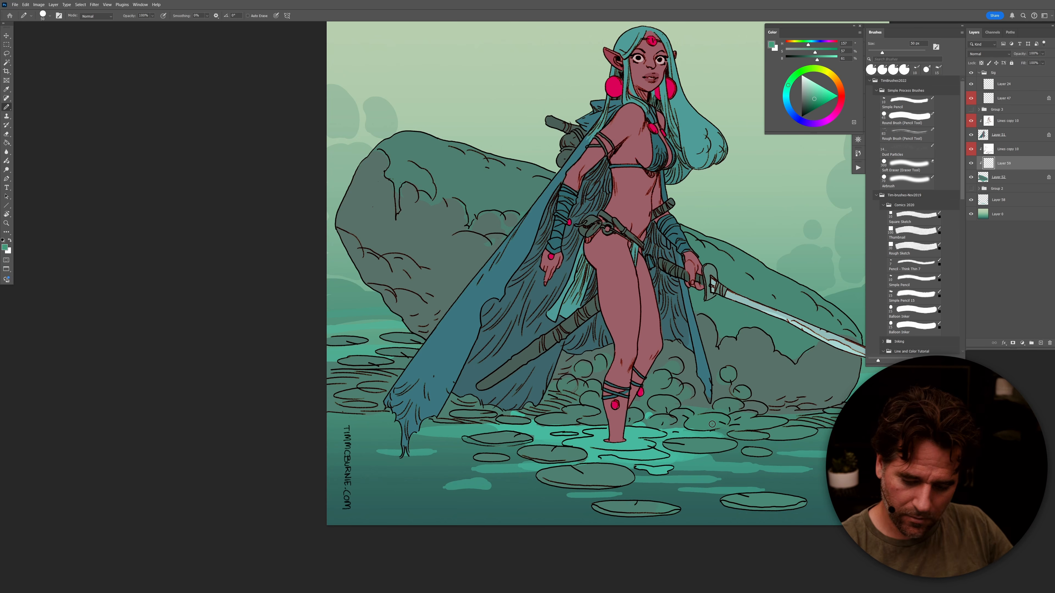
Step: Paint the waterline plants beside the legs and the nearby lily pads in the lighter green
mouse_move(704, 417)
left_mouse_down()
mouse_move(725, 421)
mouse_move(705, 420)
mouse_move(737, 406)
mouse_move(658, 418)
mouse_move(668, 422)
mouse_move(658, 406)
mouse_move(670, 401)
mouse_move(650, 406)
mouse_move(721, 433)
mouse_move(734, 405)
mouse_move(649, 400)
mouse_move(631, 420)
mouse_move(636, 412)
mouse_move(614, 408)
mouse_move(540, 419)
mouse_move(580, 418)
left_mouse_up()
left_click_drag(525, 440, 467, 441)
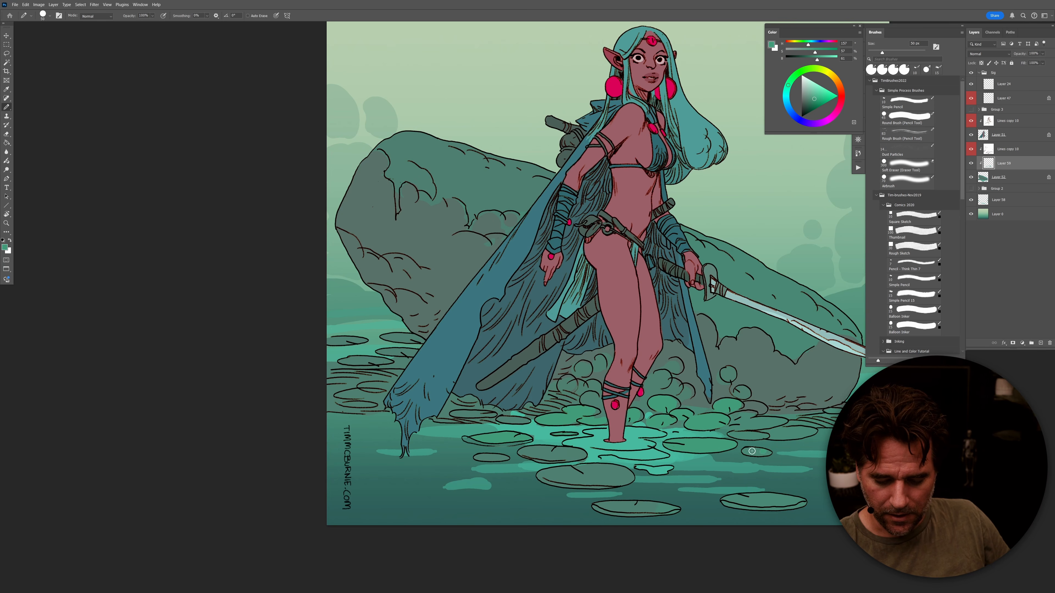
key("space")
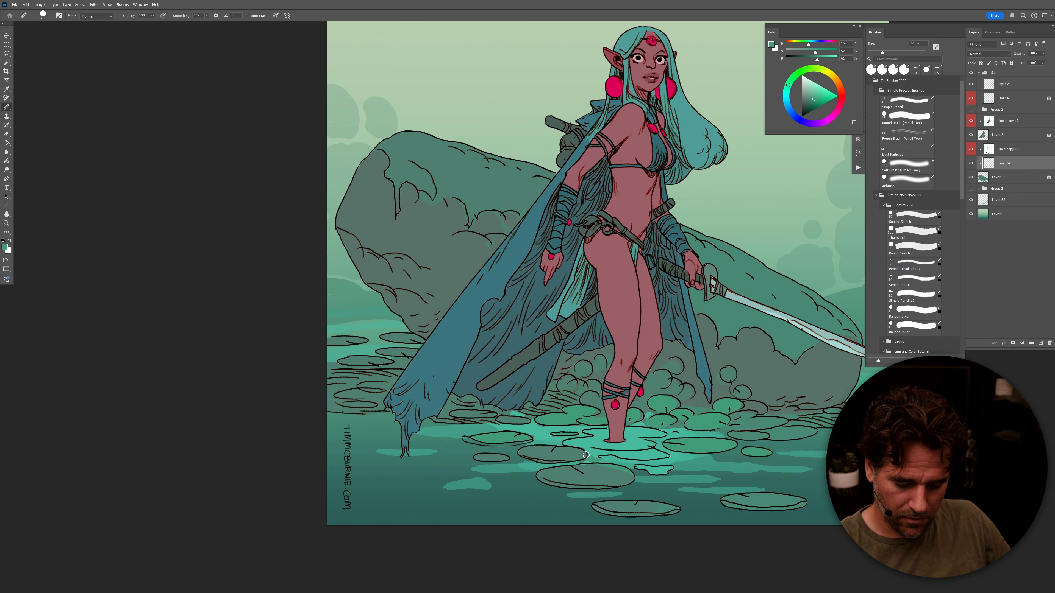
Step: Color the large foreground lily pads and the small pad below the cape in the lighter green
mouse_move(600, 467)
left_mouse_down()
mouse_move(541, 480)
mouse_move(599, 489)
mouse_move(632, 477)
mouse_move(598, 475)
left_mouse_up()
key("g")
left_click(598, 476)
key("b")
mouse_move(653, 503)
left_mouse_down()
mouse_move(590, 510)
mouse_move(681, 513)
mouse_move(643, 507)
left_mouse_up()
mouse_move(771, 495)
left_mouse_down()
mouse_move(707, 507)
mouse_move(805, 508)
mouse_move(743, 506)
left_mouse_up()
left_click_drag(666, 512, 621, 506)
mouse_move(494, 456)
left_mouse_down()
mouse_move(503, 457)
mouse_move(483, 460)
left_mouse_up()
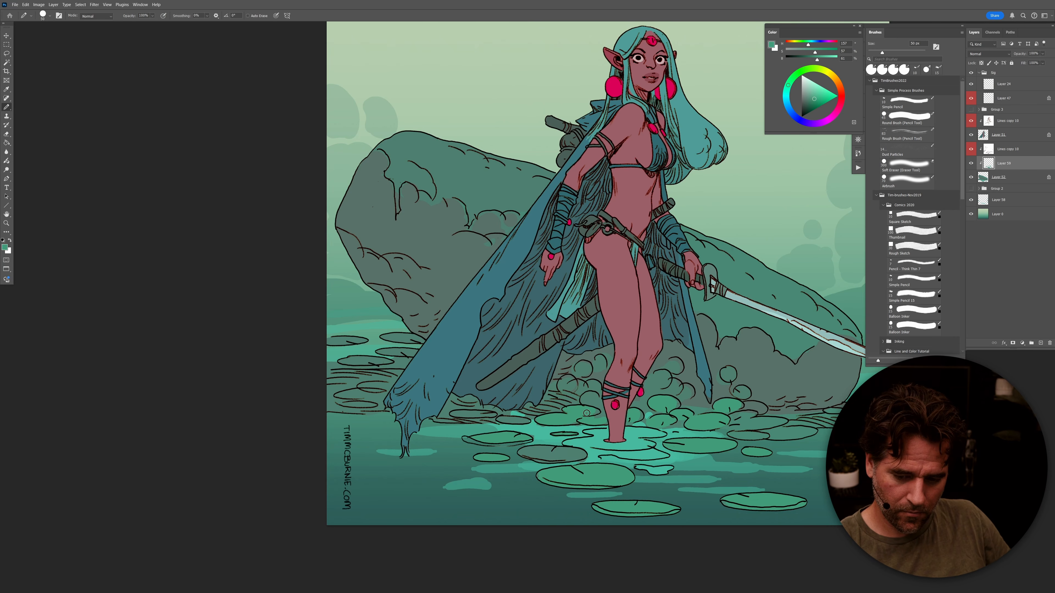
Step: Select the rock and lily pad layer, keep its transparent pixels locked and reduce the brush size
left_click_drag(681, 486, 652, 496)
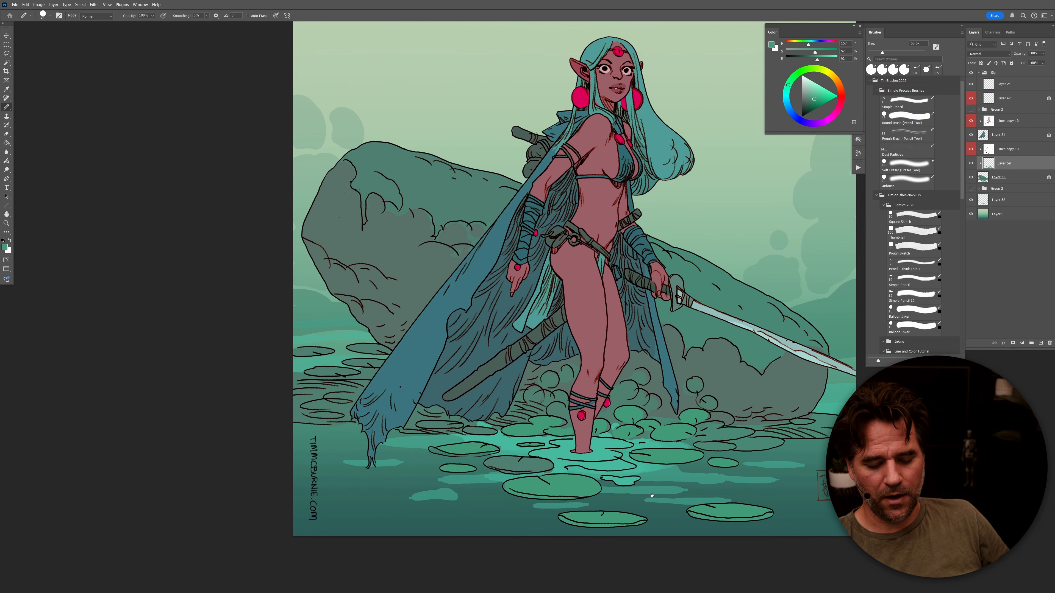
left_click(972, 177, "alt")
left_click(972, 177, "alt")
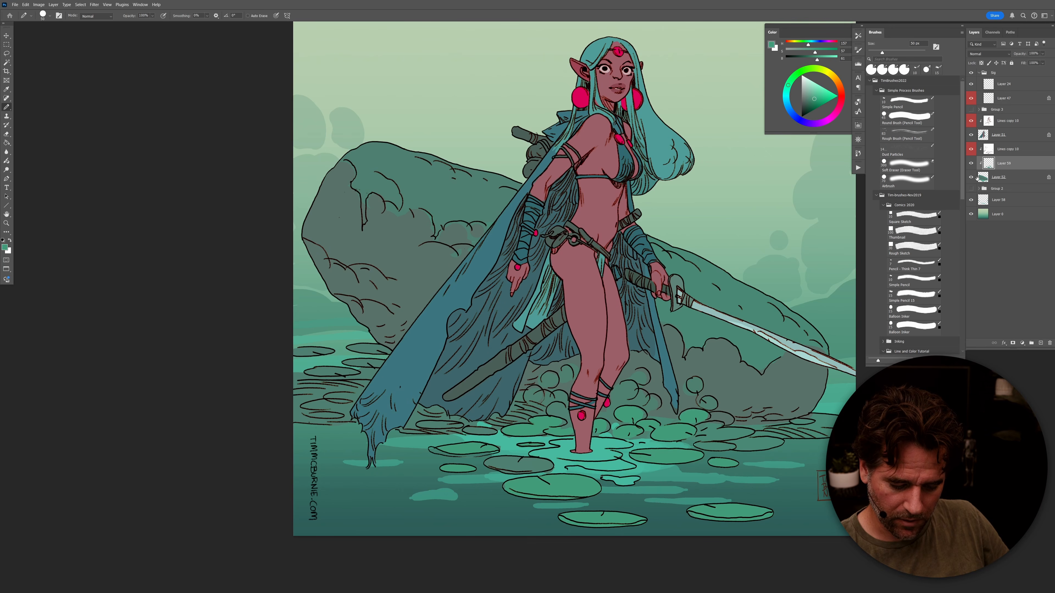
left_click(983, 178)
scroll(503, 409, "up", 1)
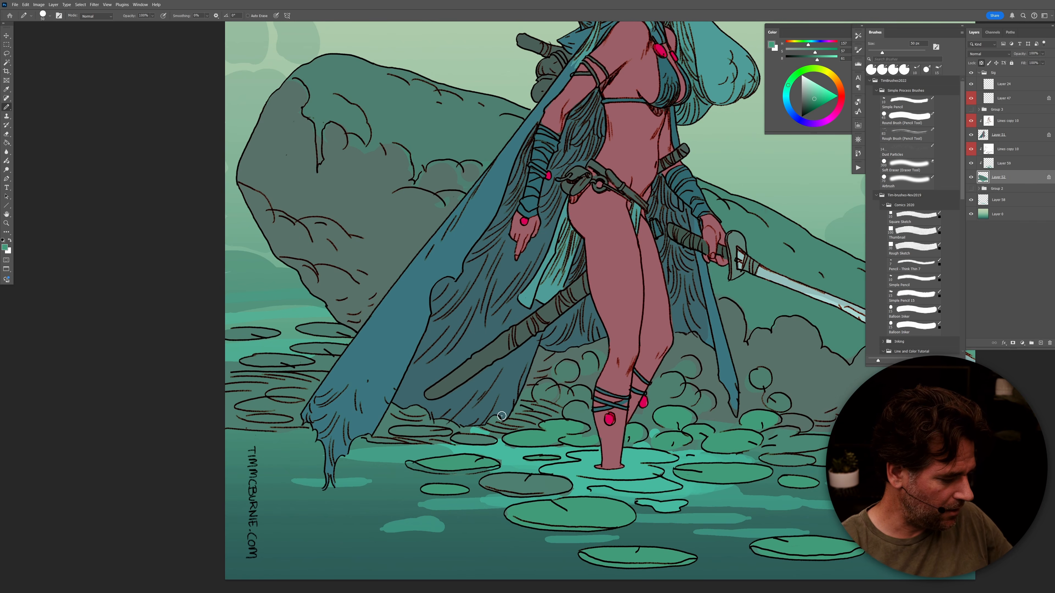
key("[")
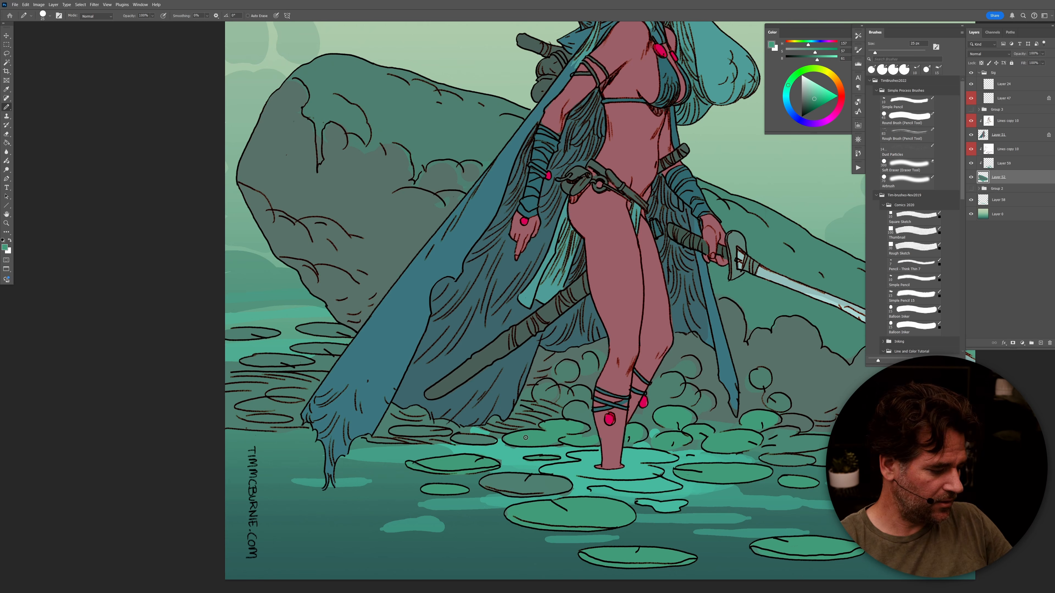
key("slash")
Step: Sample the surrounding greens and water teal to touch up the small plants and pads at the waterline beside the legs
left_click(509, 461, "alt")
left_click(496, 441, "alt")
left_click(497, 431, "alt")
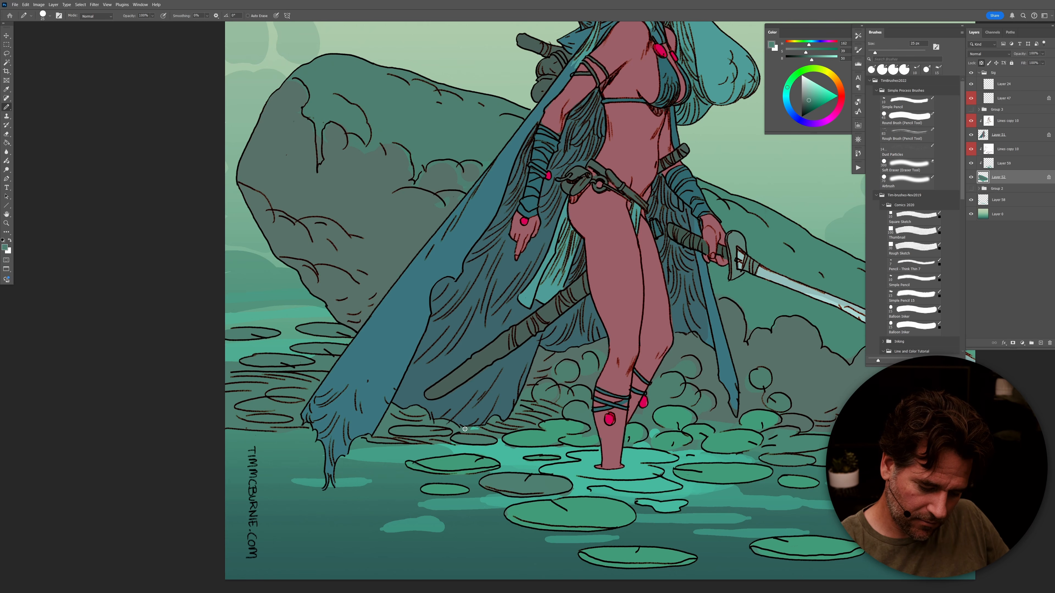
left_click(511, 449, "alt")
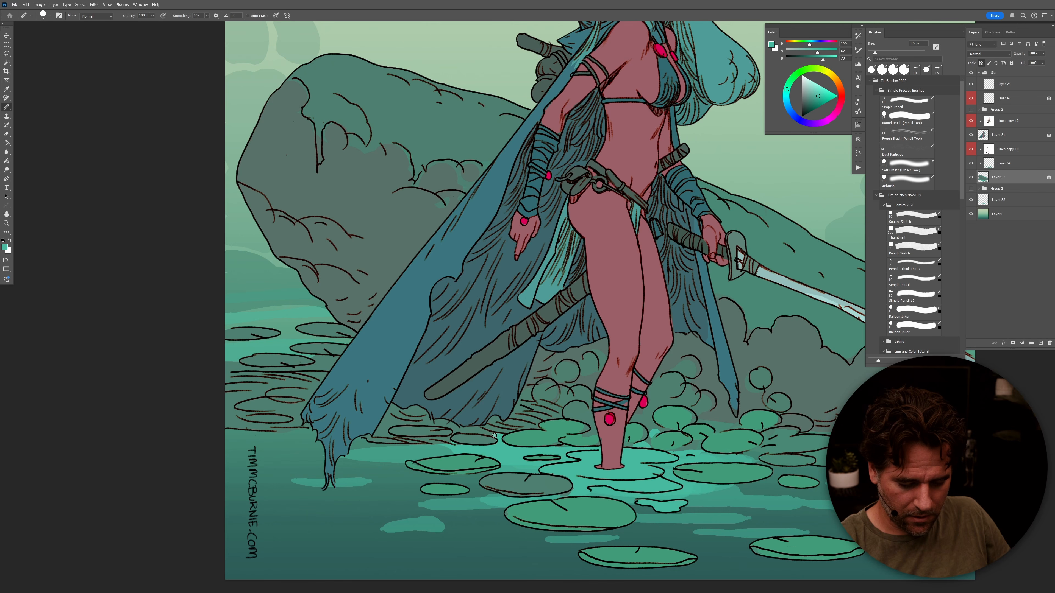
left_click(576, 438, "alt")
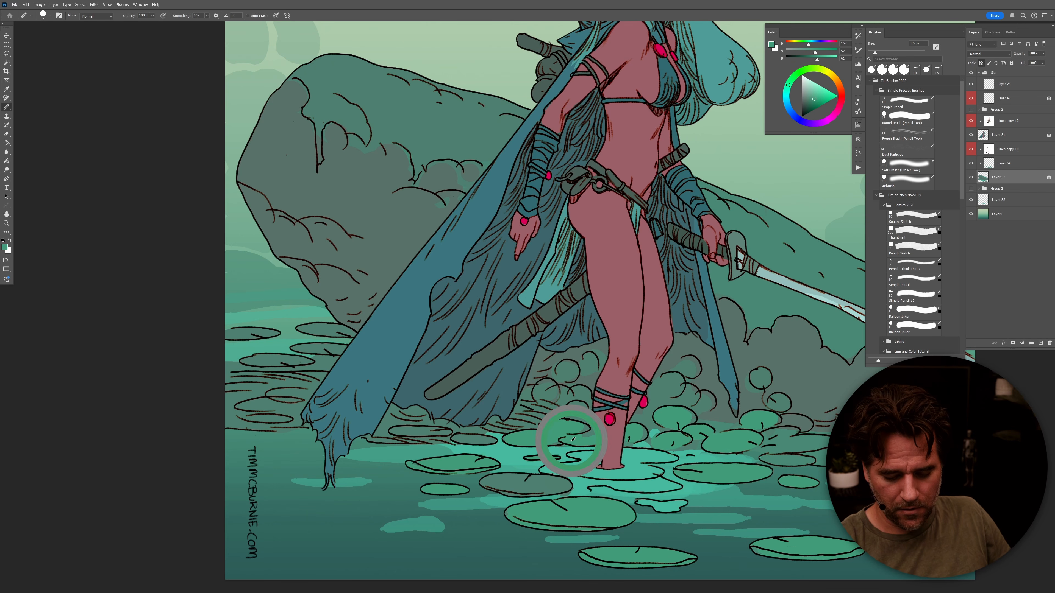
left_click(557, 451, "alt")
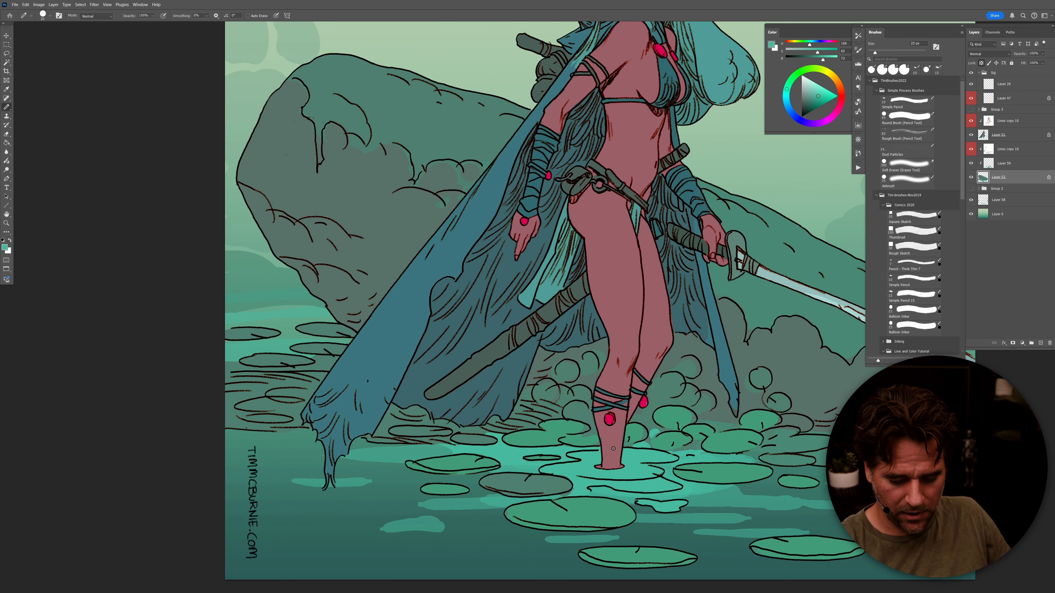
scroll(690, 496, "down", 3)
scroll(603, 494, "up", 3)
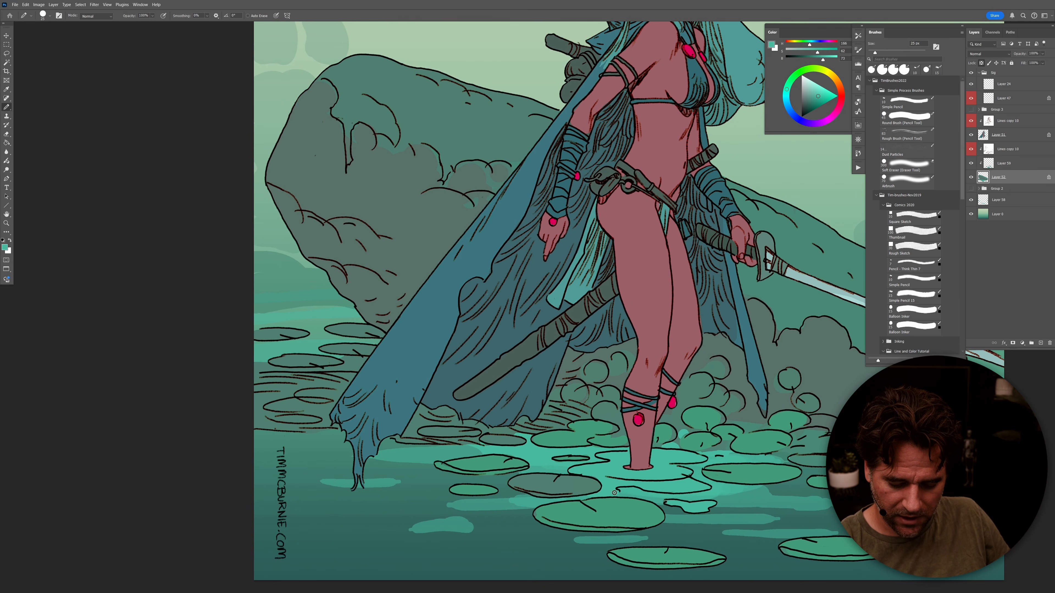
left_click(792, 456, "alt")
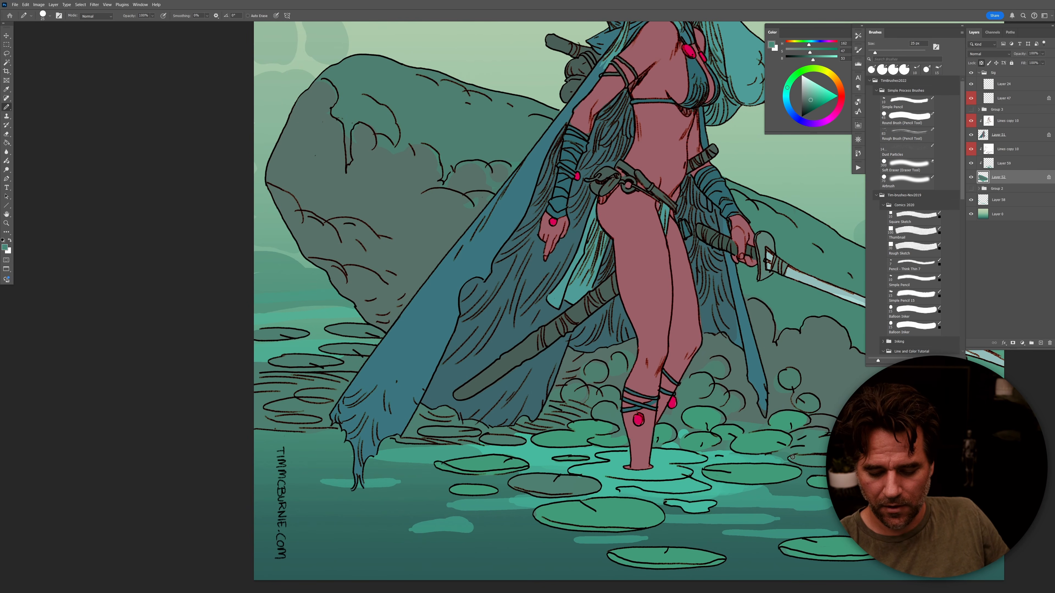
Step: Sample the warrior's skin tone and make the figure's color layer active
scroll(822, 458, "down", 10)
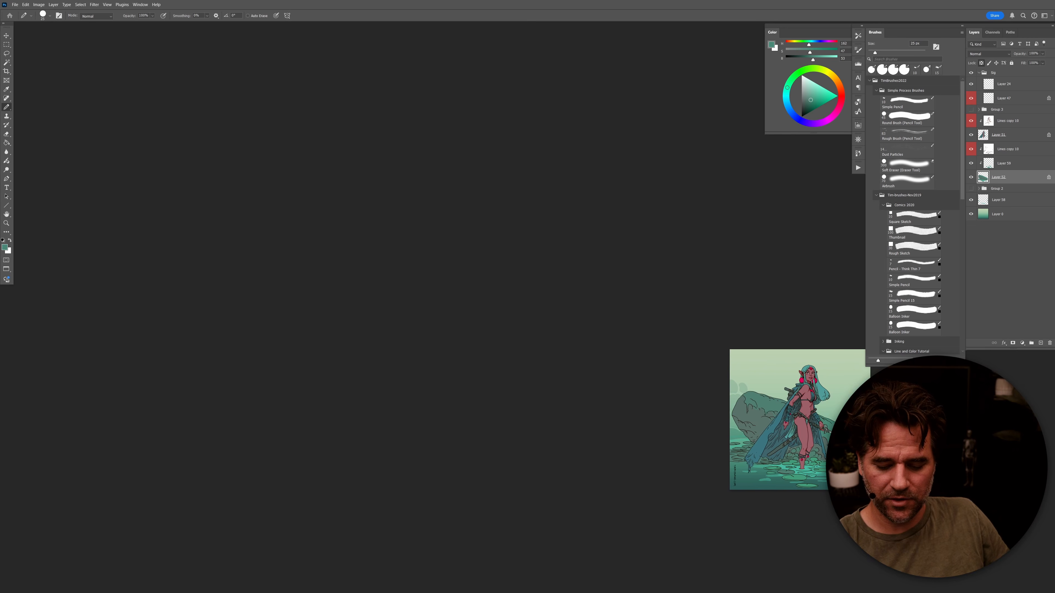
scroll(826, 447, "up", 2)
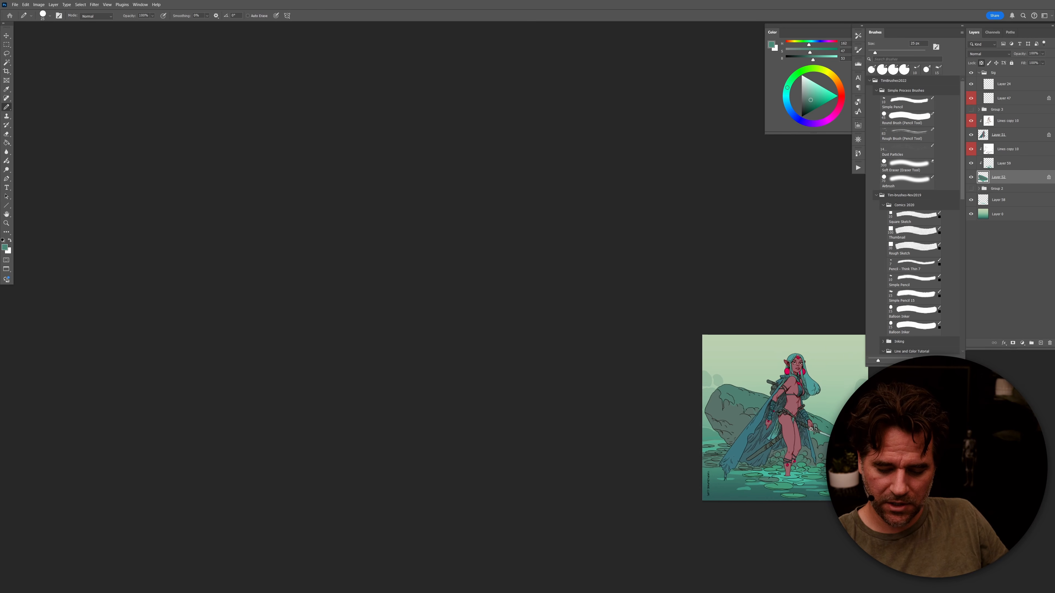
scroll(825, 446, "up", 3)
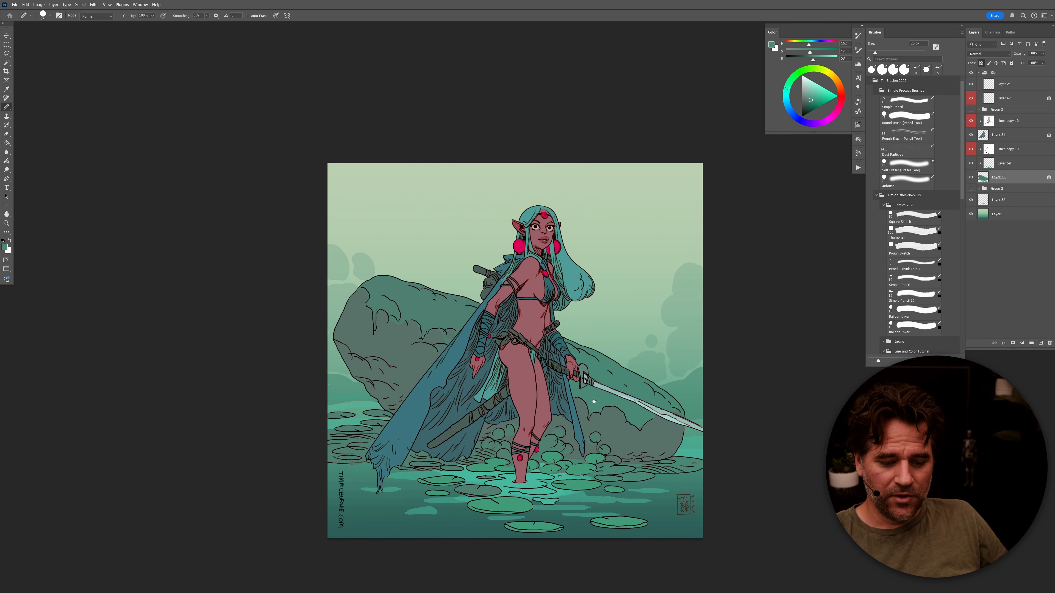
scroll(551, 283, "up", 2)
left_click(503, 276, "alt")
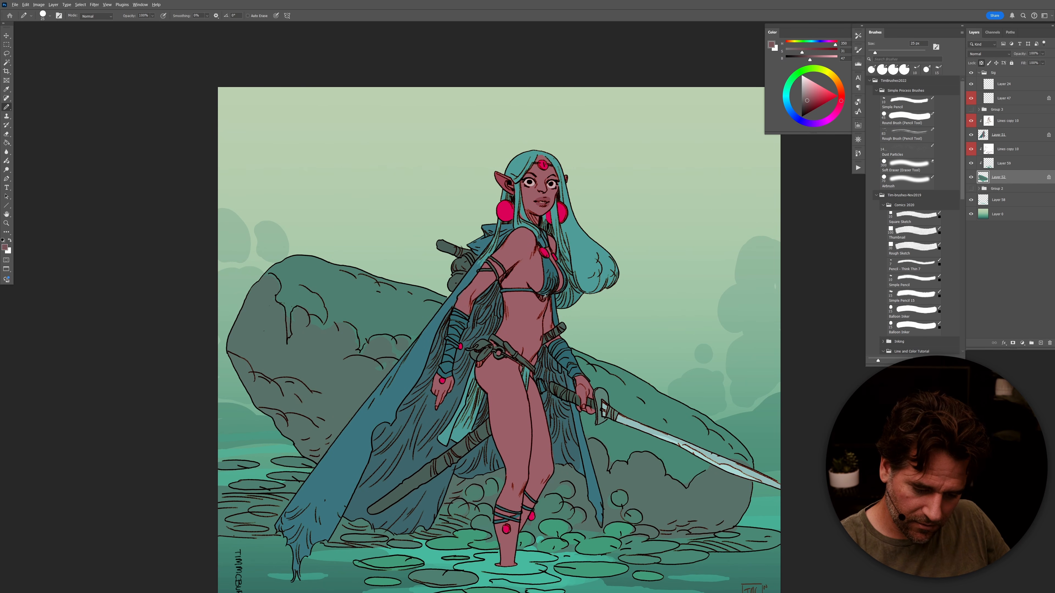
left_click(984, 134)
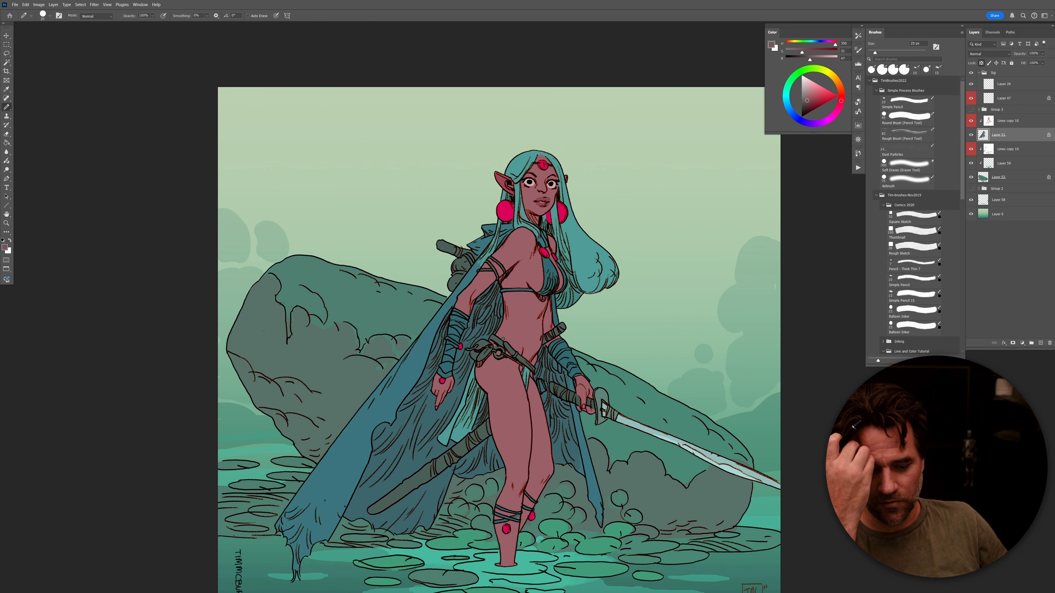
scroll(653, 431, "down", 1)
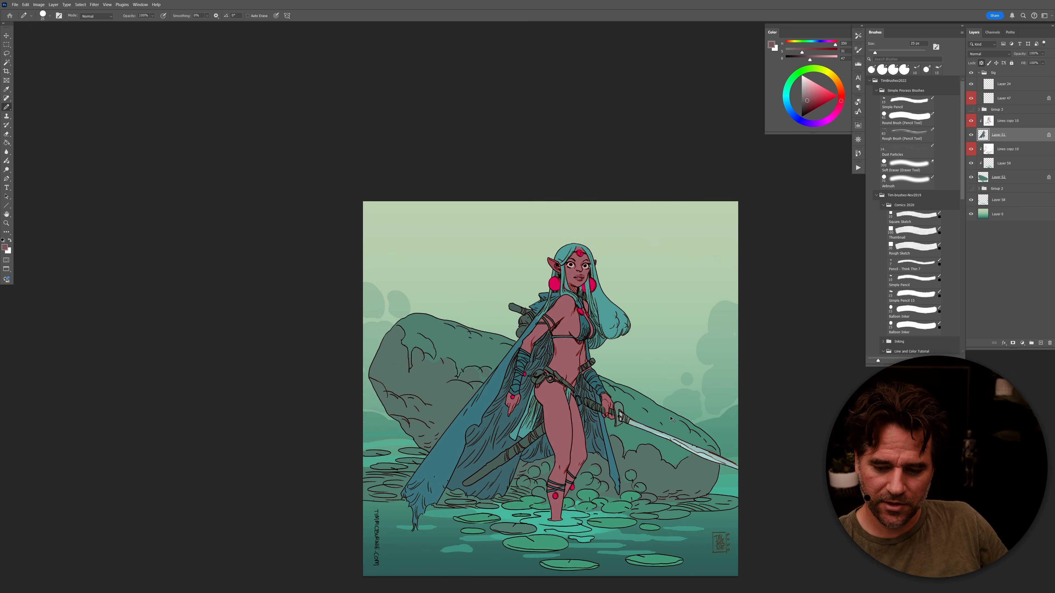
Step: Add an empty layer between the rock and the figure and another above the figure's line art, and collapse the top group
left_click(1000, 153)
key("ctrl+alt+shift+n")
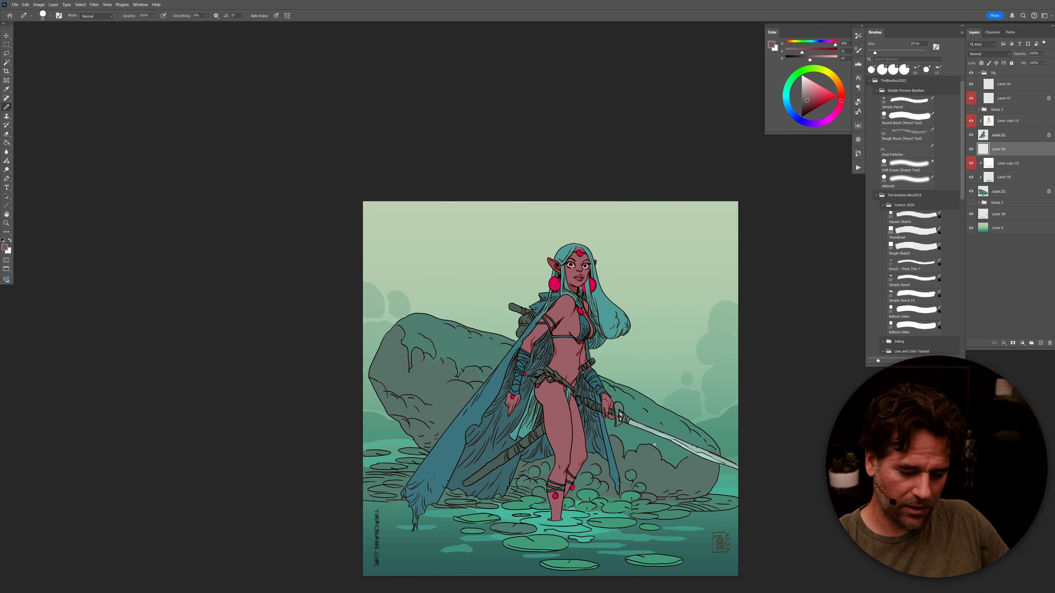
left_click(1005, 122)
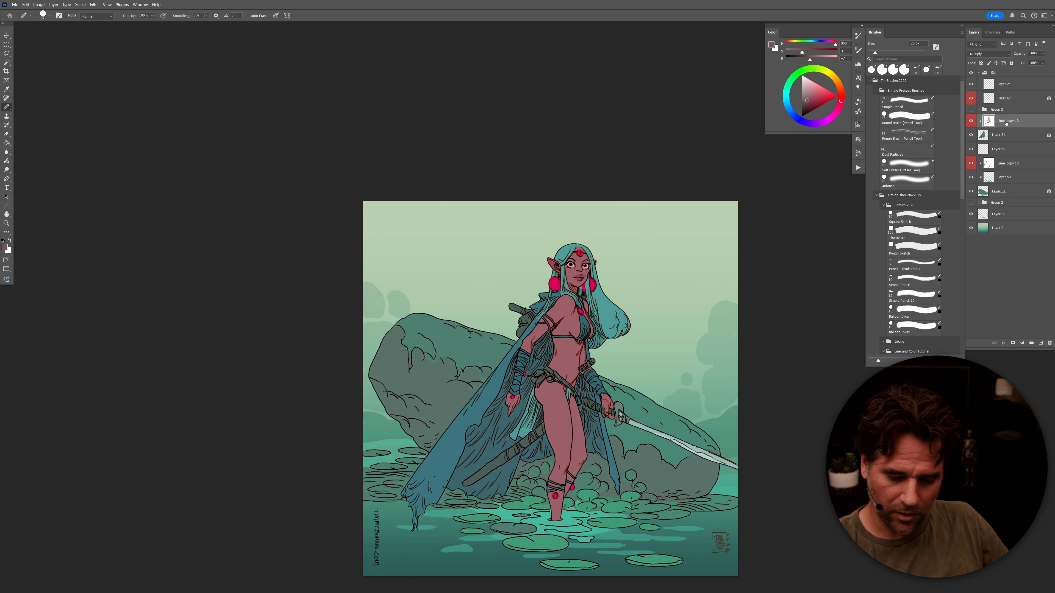
key("ctrl+alt+shift+n")
left_click(979, 73)
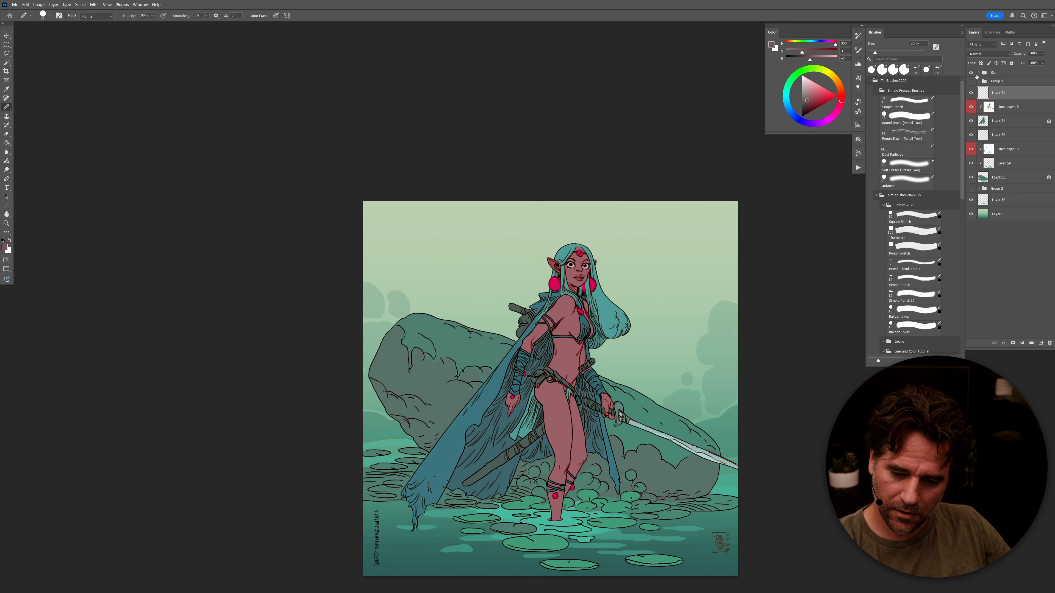
Step: Add another layer above the empty one and fill it with neutral gray at 0% saturation and 50% brightness
key("ctrl+alt+shift+n")
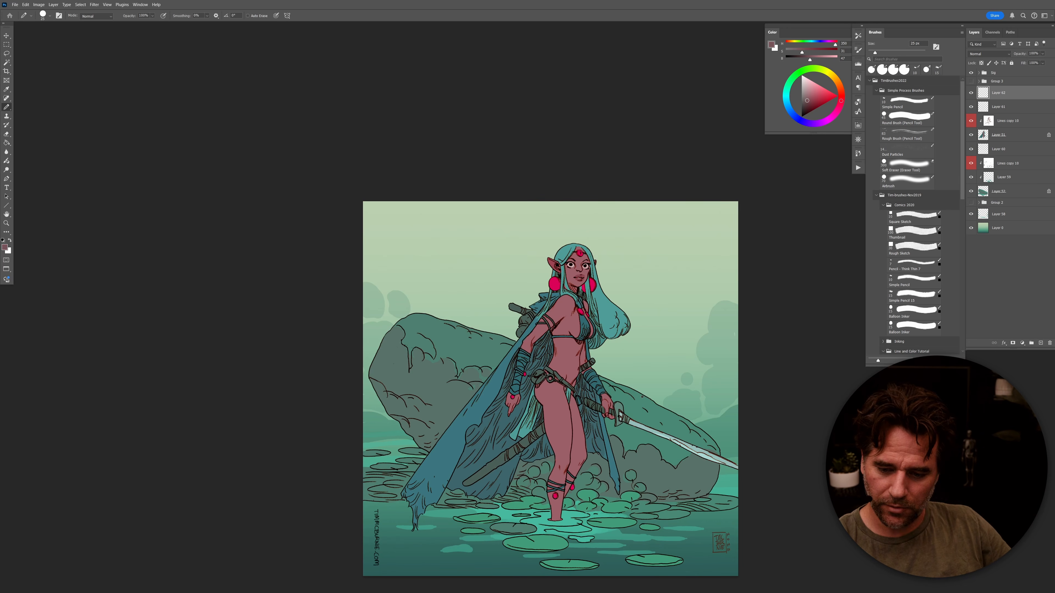
left_click_drag(802, 52, 785, 52)
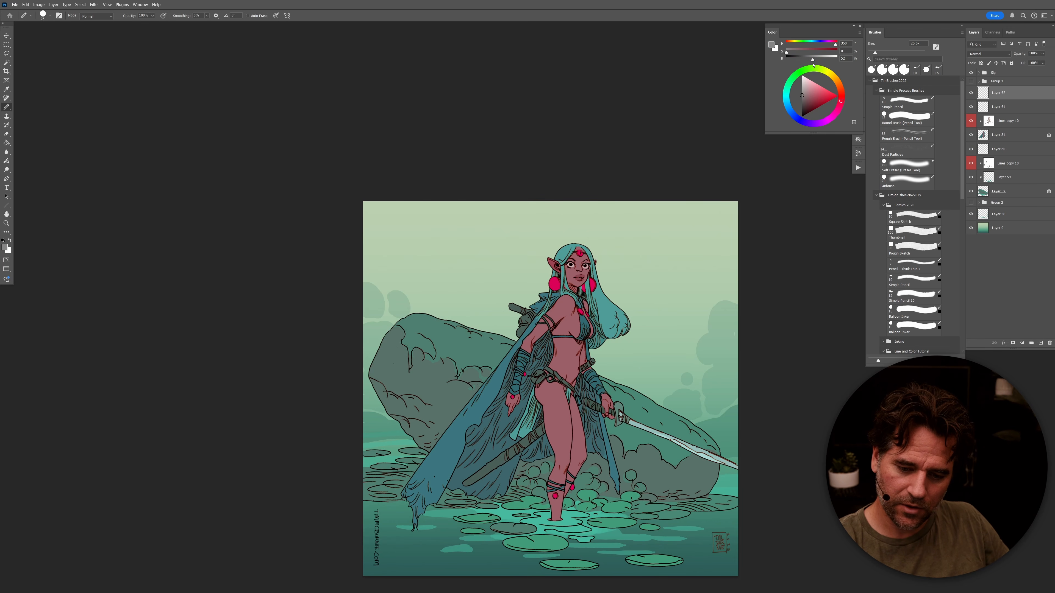
left_click_drag(813, 61, 811, 61)
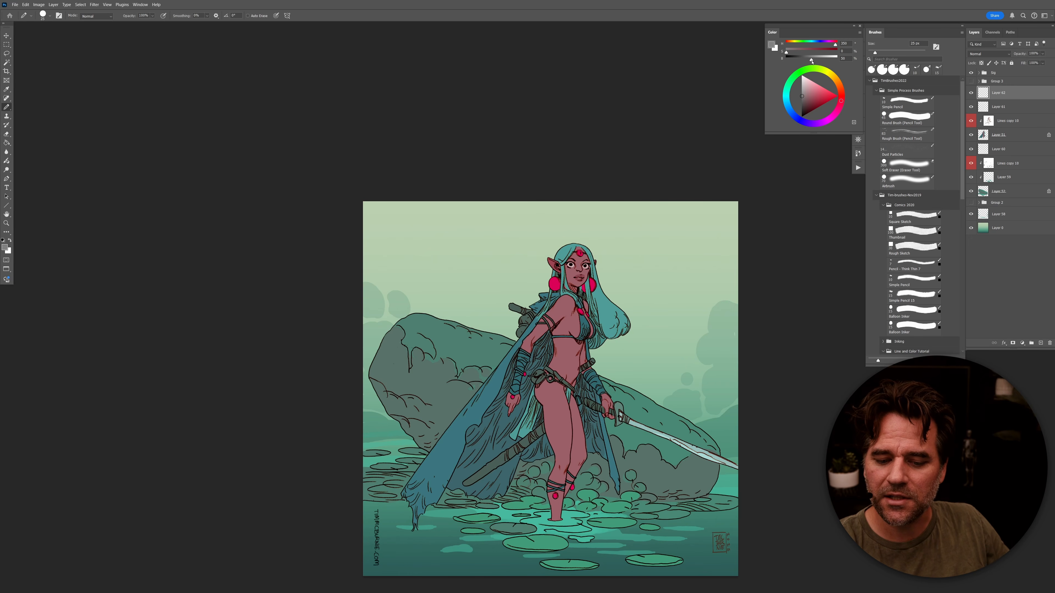
key("alt+BackSpace")
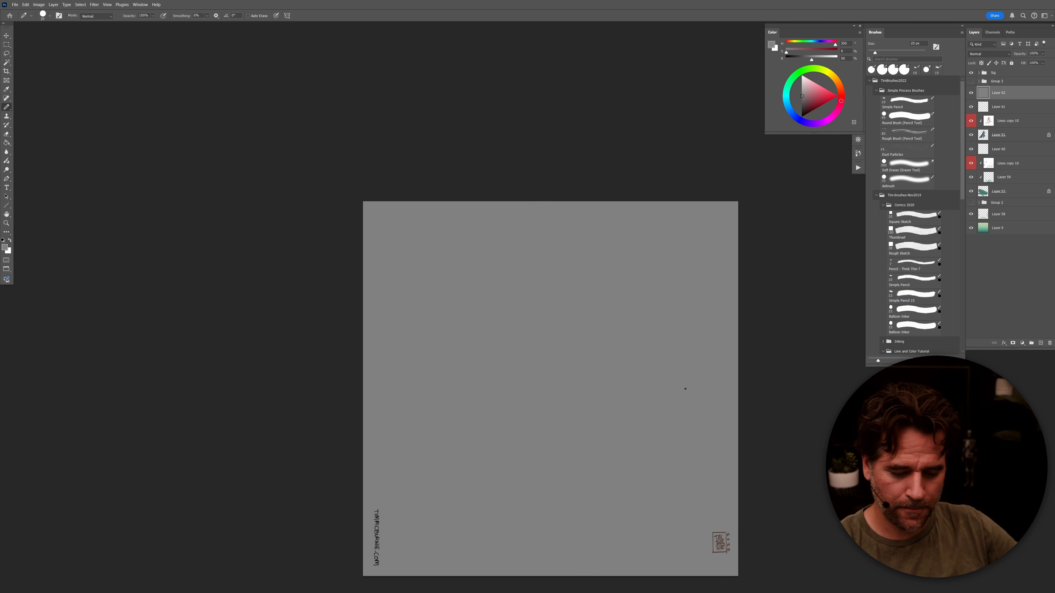
key("ctrl+z")
key("ctrl+shift+z")
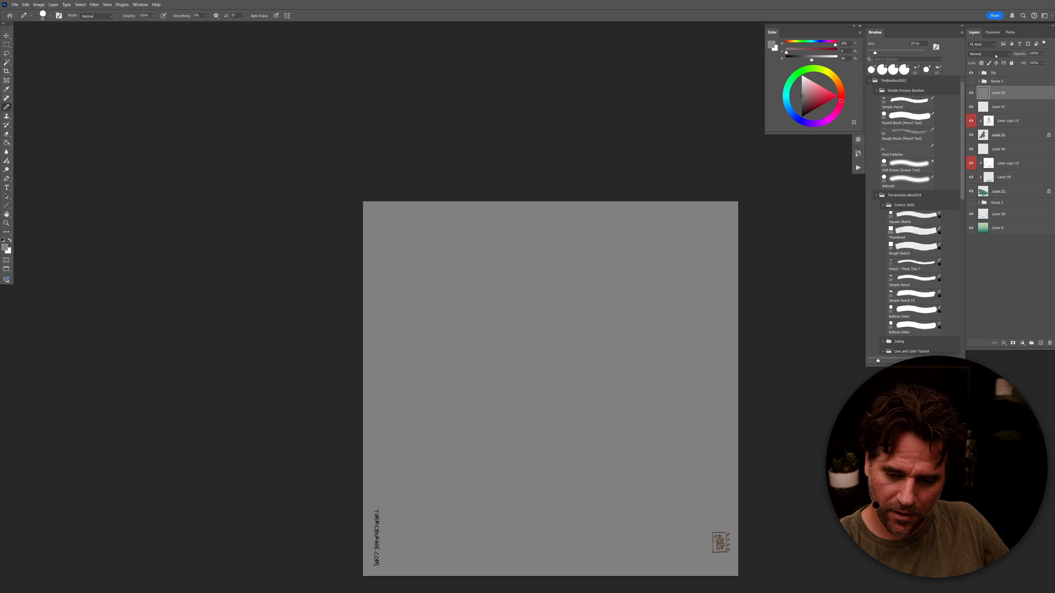
Step: Set the gray layer's blend mode to Overlay and apply Add Noise at 12.5% with Gaussian distribution
left_click(996, 56)
left_click(987, 153)
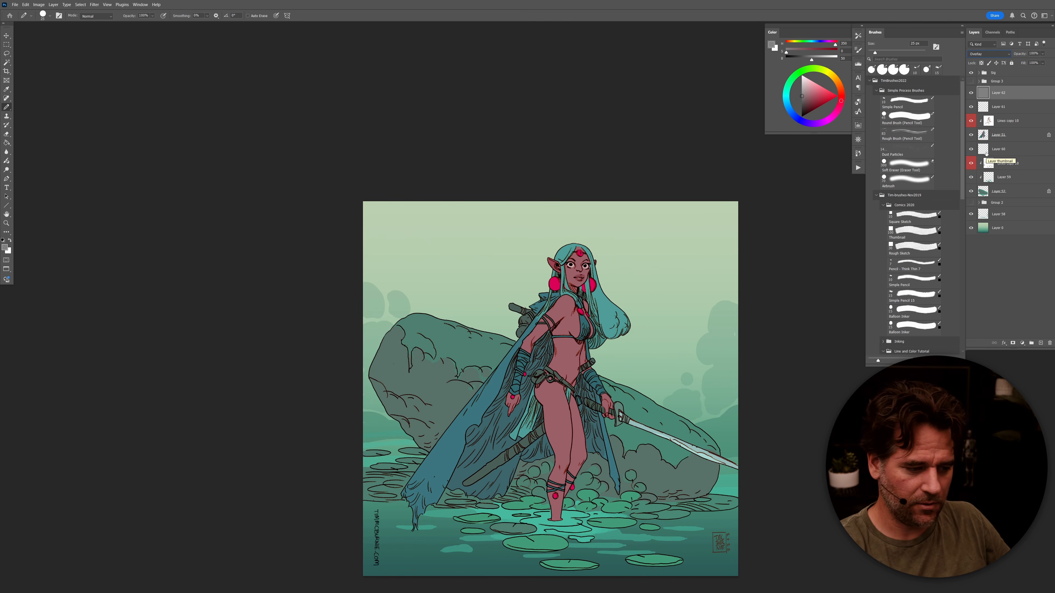
left_click(141, 5)
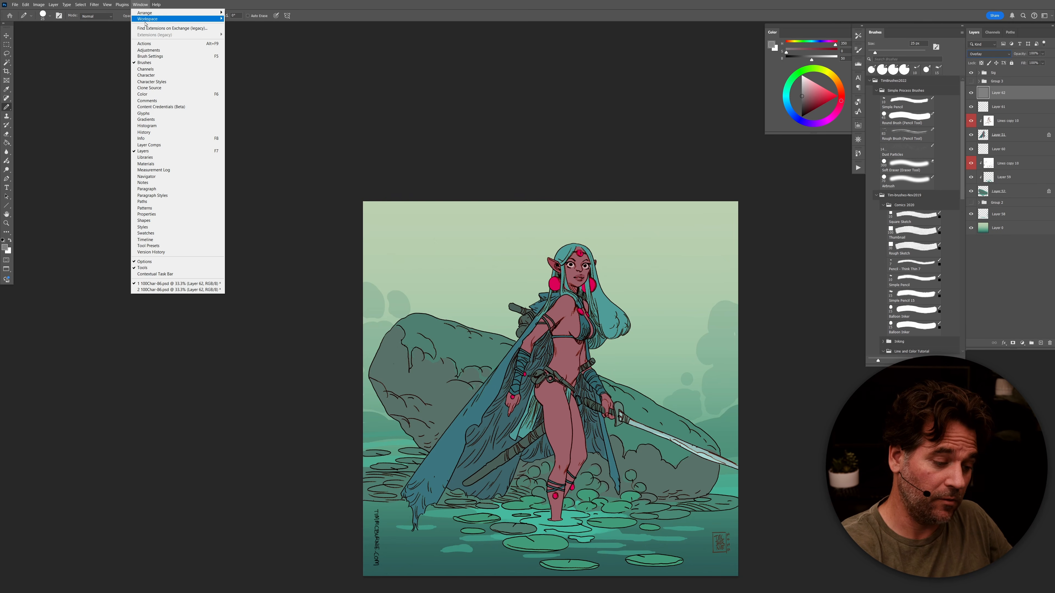
mouse_move(116, 6)
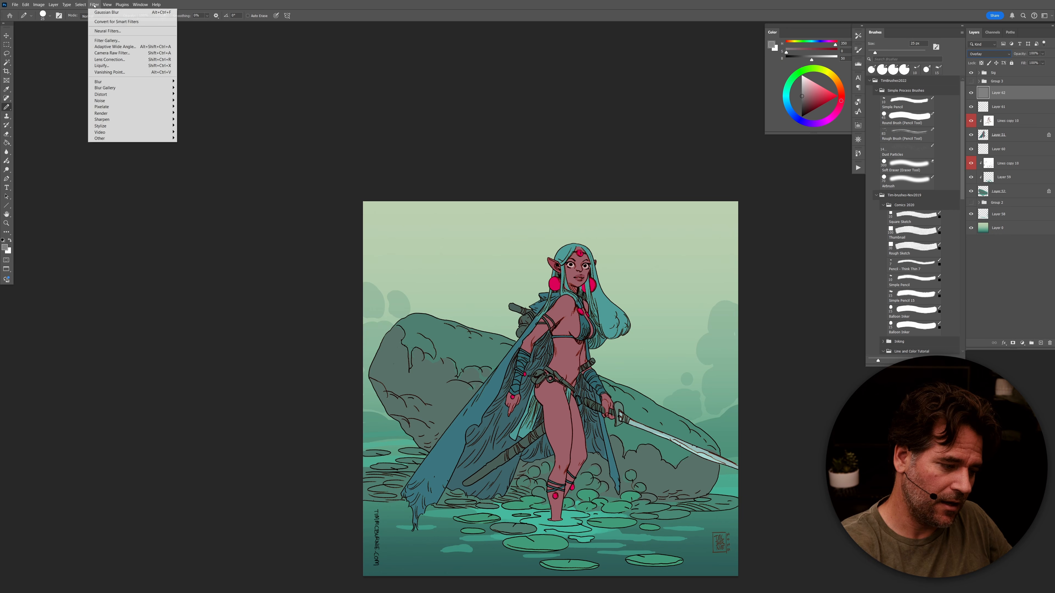
mouse_move(129, 102)
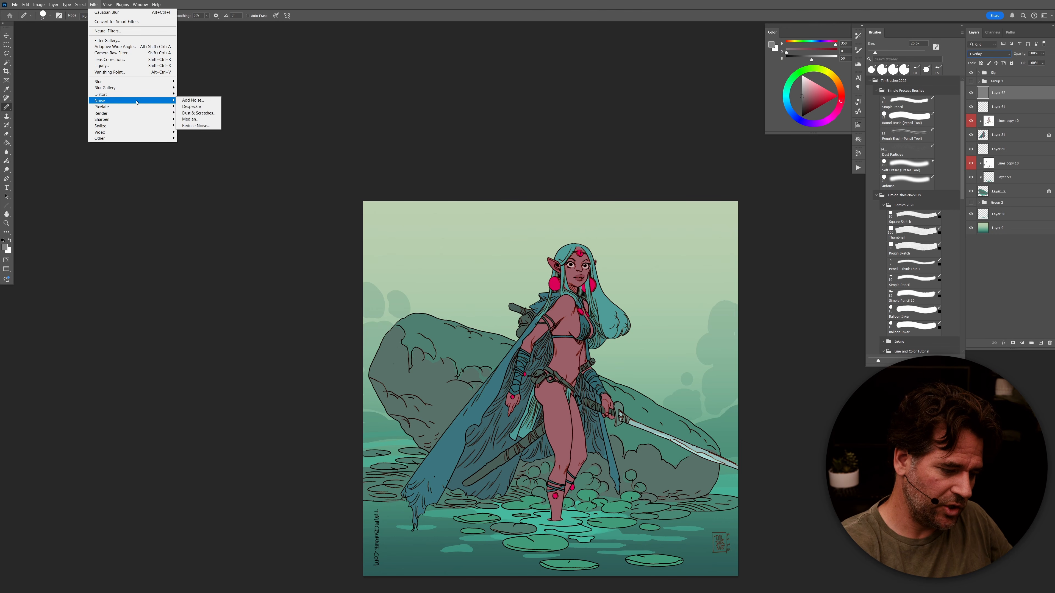
left_click(194, 100)
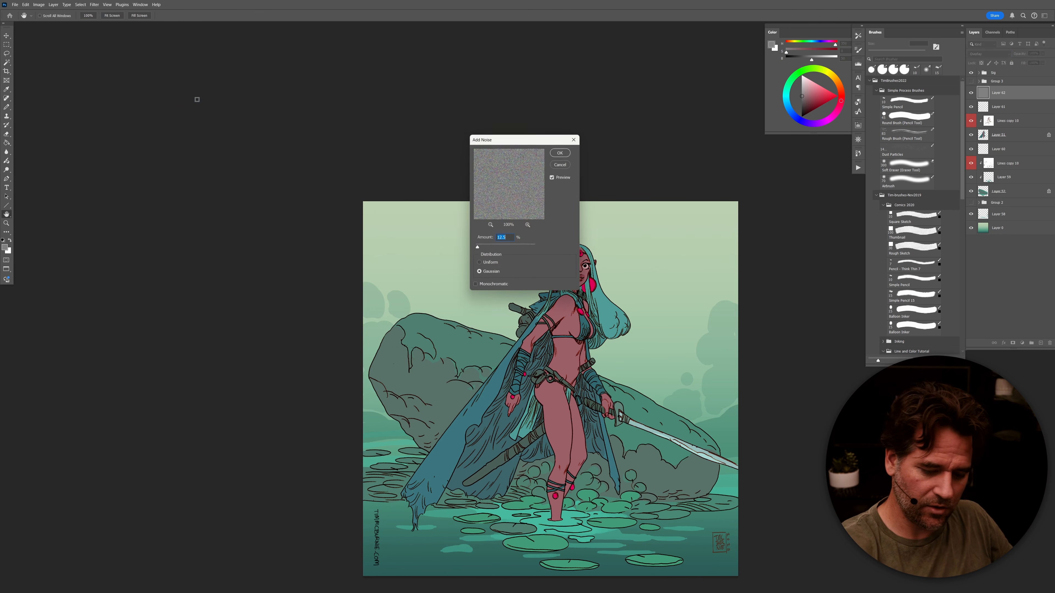
left_click(560, 153)
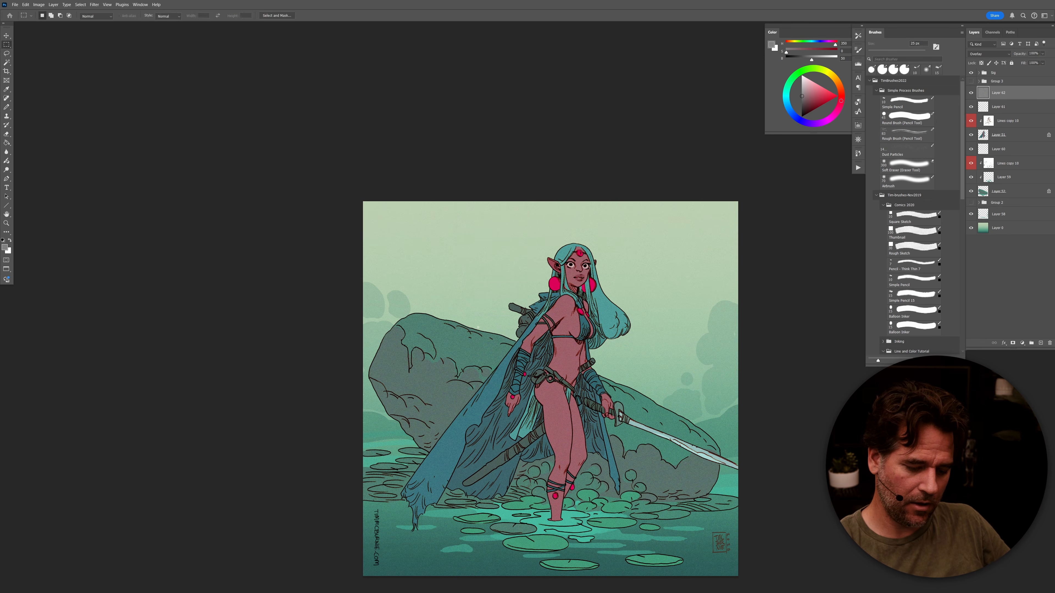
Step: Copy a rectangular area of the noise layer around the figure's body to a new layer
key("m")
left_click_drag(461, 300, 657, 487)
scroll(658, 473, "up", 1)
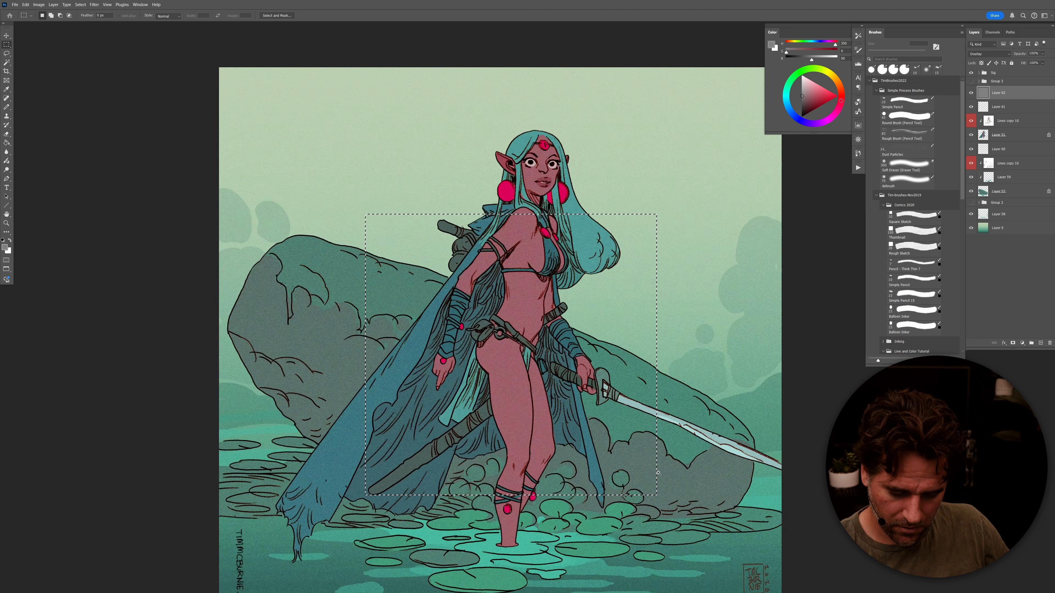
scroll(658, 474, "up", 1)
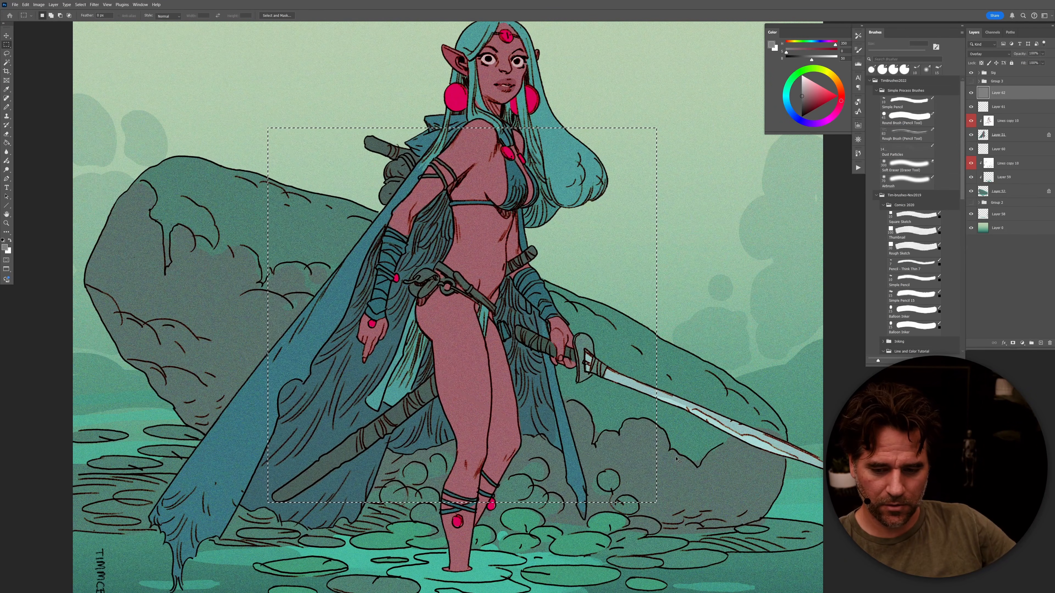
key("ctrl+j")
Step: Scale the copied noise patch to about 217% so it extends past the canvas edges
scroll(606, 379, "down", 1)
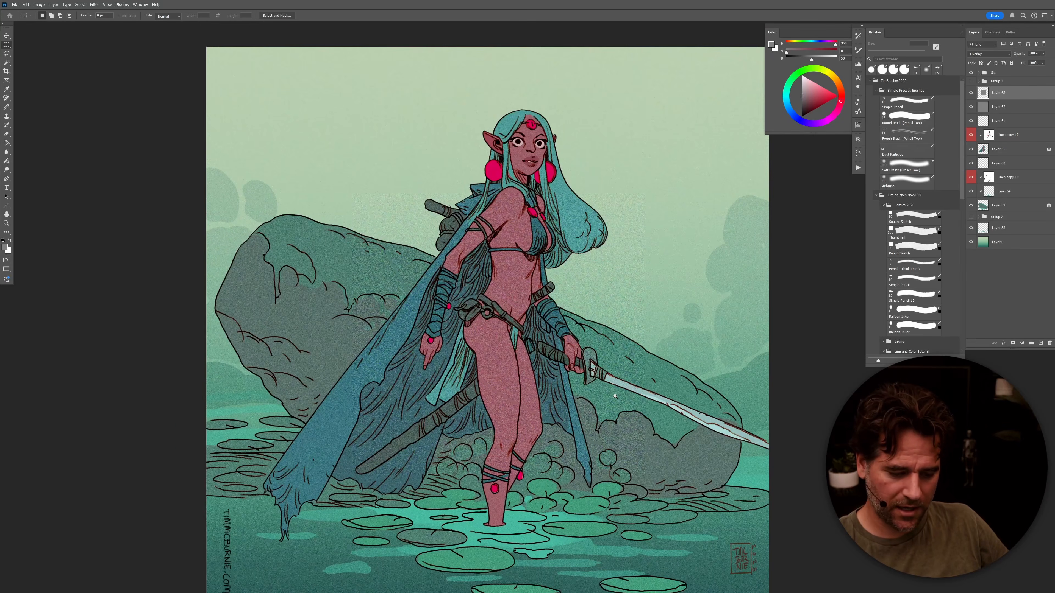
scroll(615, 396, "down", 1)
key("ctrl+t")
left_click_drag(639, 264, 770, 174)
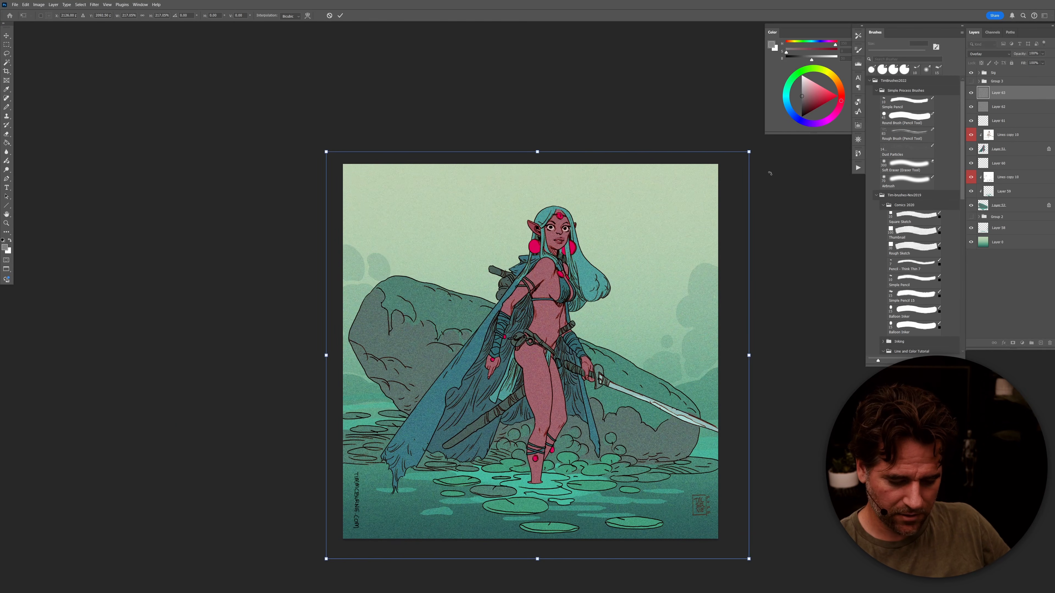
key("Return")
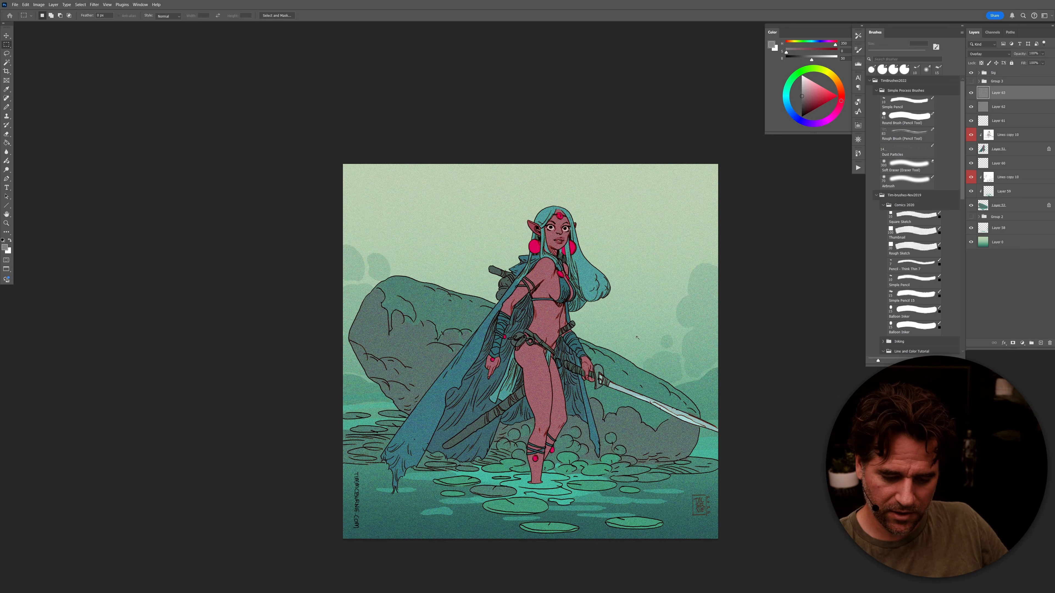
Step: Try reduced opacities on the two overlay noise layers
scroll(613, 380, "up", 2)
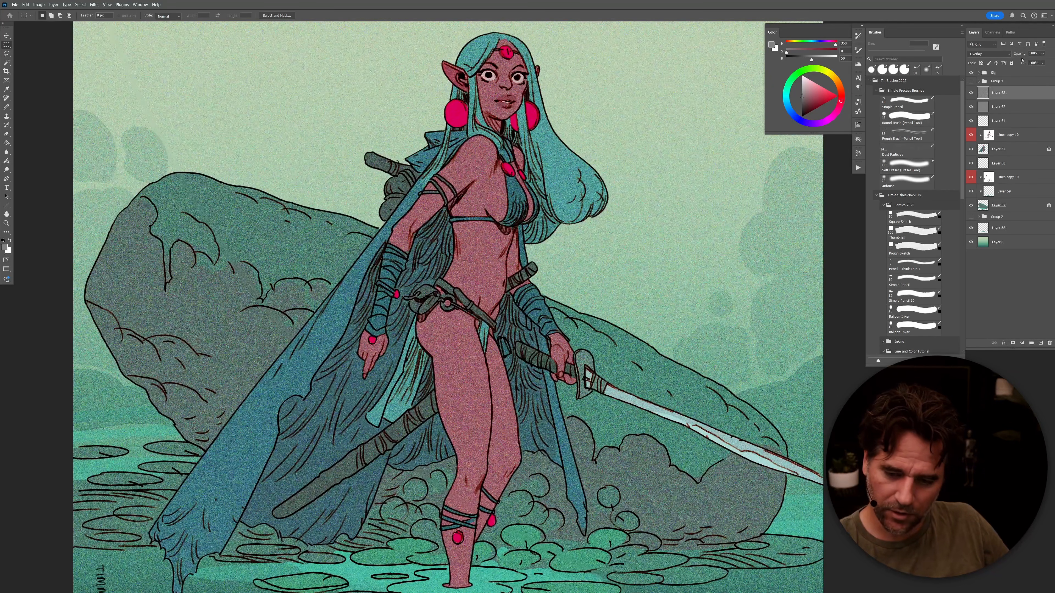
key("alt+bracketleft")
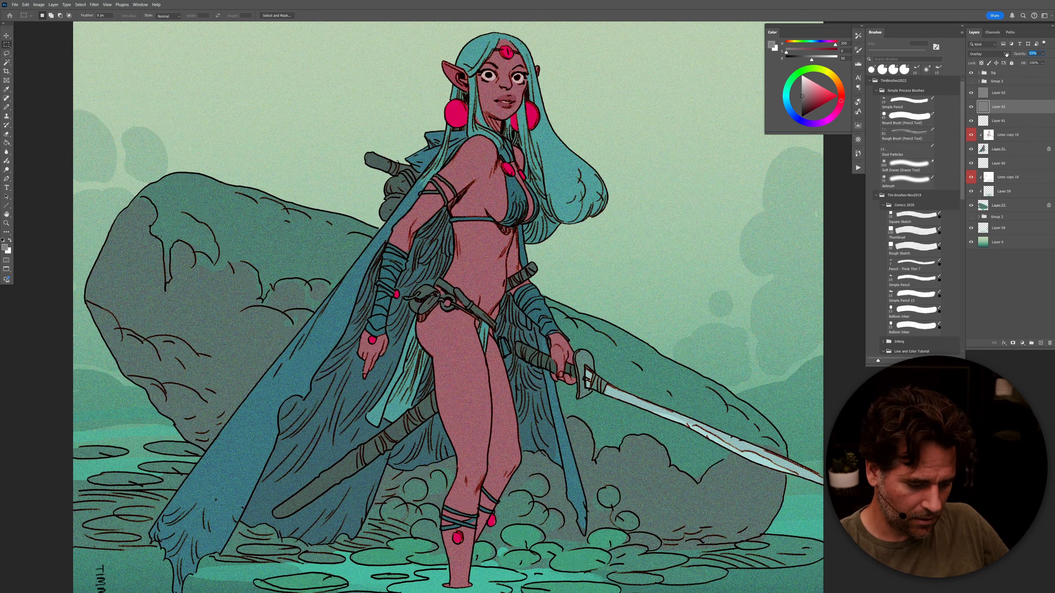
left_click(987, 94)
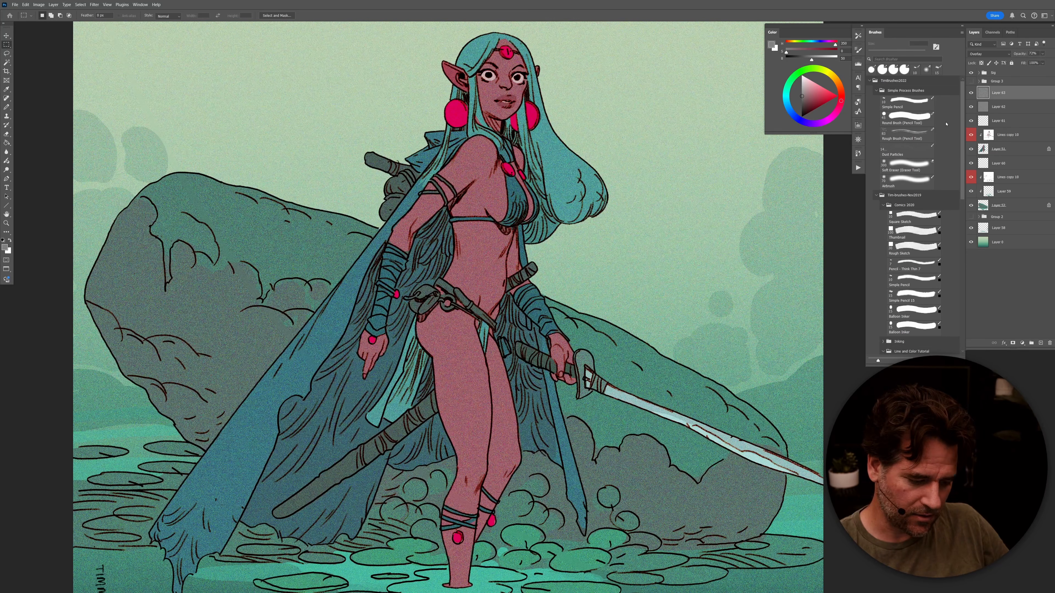
Step: Undo the opacity changes together with the scaled copy of the noise patch
key("ctrl+z")
key("ctrl+z")
key("ctrl+z")
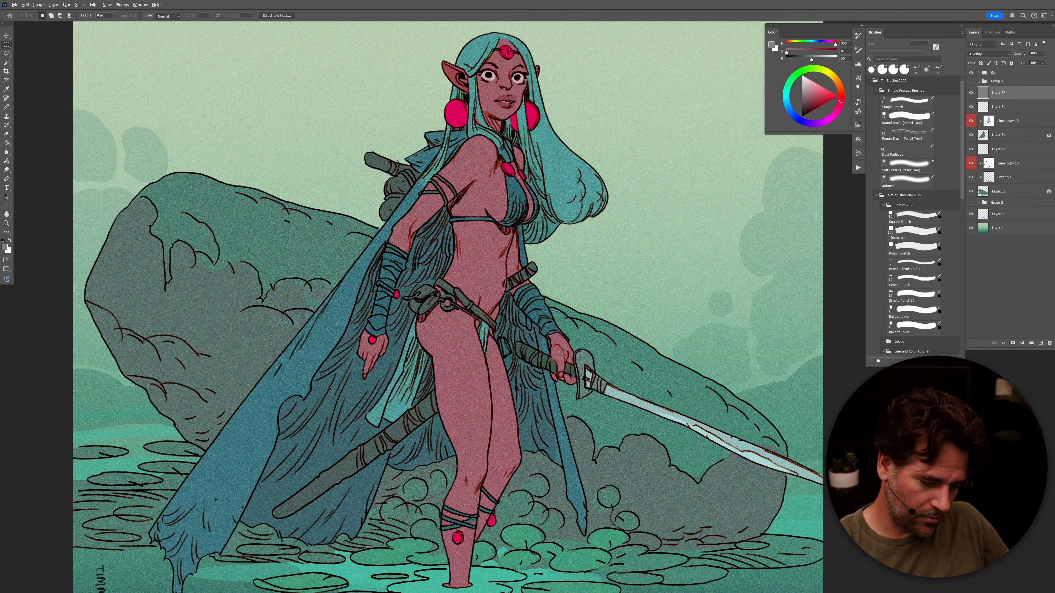
Step: Isolate the noise layer and compare it with the full illustration
left_click(971, 93, "alt")
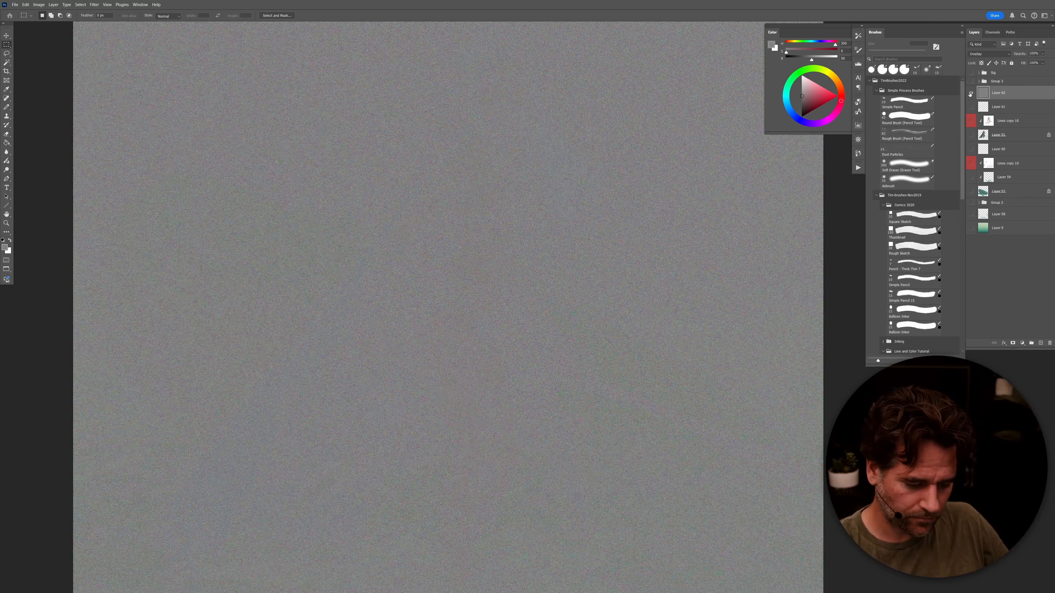
left_click(971, 93, "alt")
left_click(971, 94, "alt")
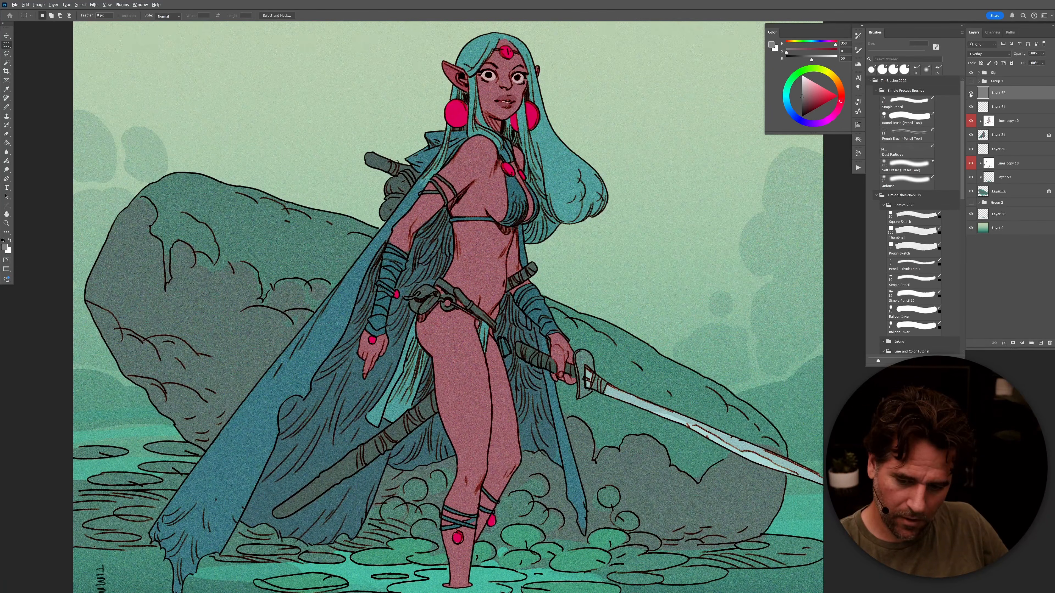
left_click(971, 94, "alt")
left_click(971, 93, "alt")
Step: Select a rectangular area of the noise layer around the figure's body and copy it to a new layer
left_click(513, 327, "alt")
left_click(513, 326, "alt")
left_click_drag(421, 250, 559, 386)
left_click(430, 245)
left_click_drag(433, 273, 552, 376)
key("ctrl+j")
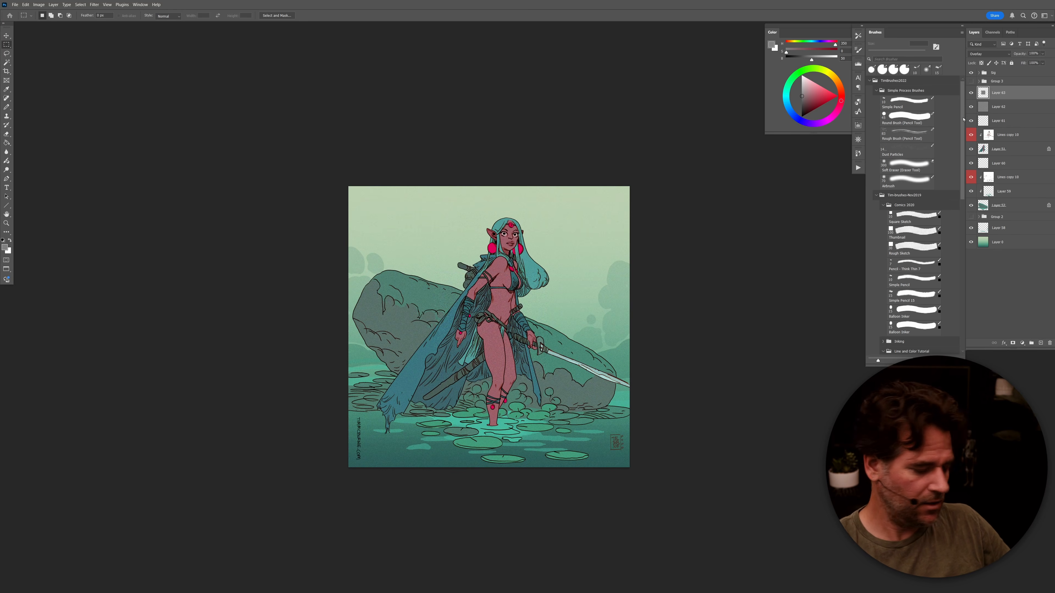
Step: Scale the copied noise patch up proportionally until it covers the entire canvas
key("ctrl+t")
left_click_drag(553, 270, 662, 186)
key("Return")
Step: Reduce the opacity of the scaled noise layer and the original noise layer, and hide both
left_click_drag(540, 397, 614, 370)
left_click_drag(617, 334, 631, 435)
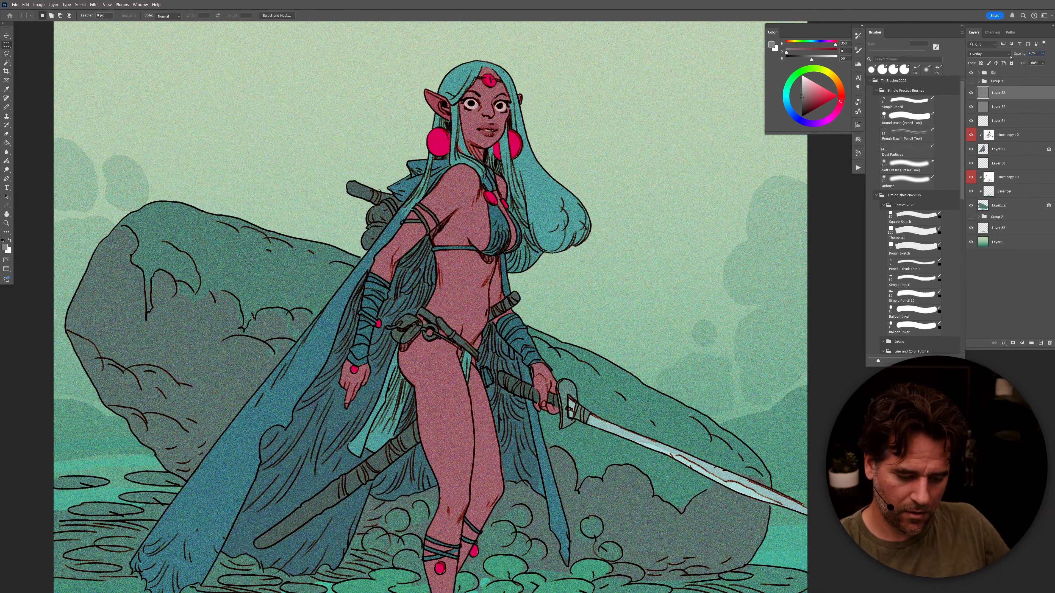
left_click(1001, 108)
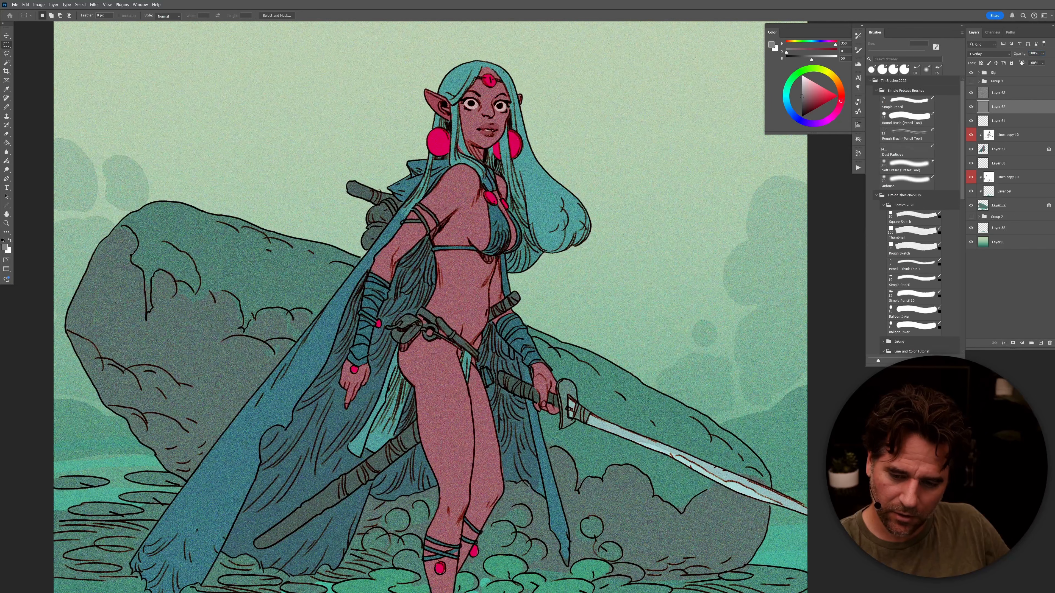
left_click(1000, 94)
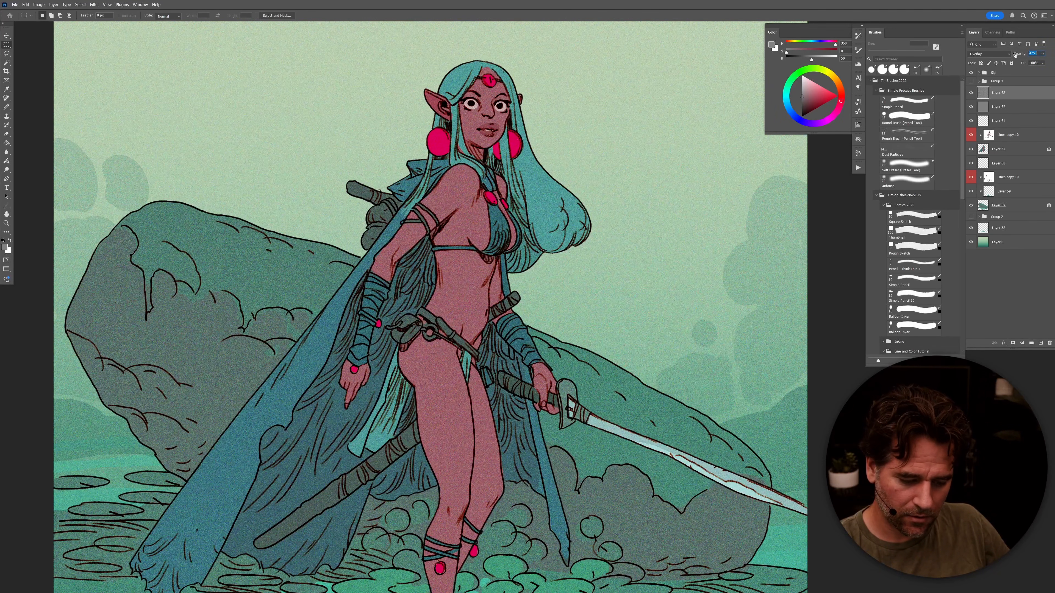
key("ctrl+0")
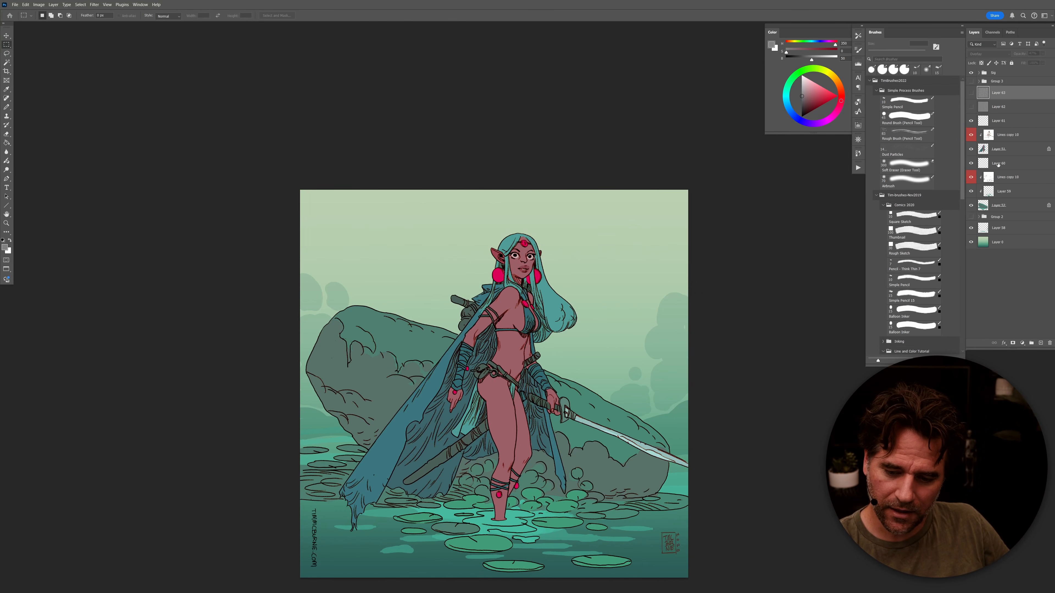
Step: Select the empty layer above the figure and set up a soft round brush enlarged to more than half the canvas width
left_click(1002, 122)
left_click(1000, 181)
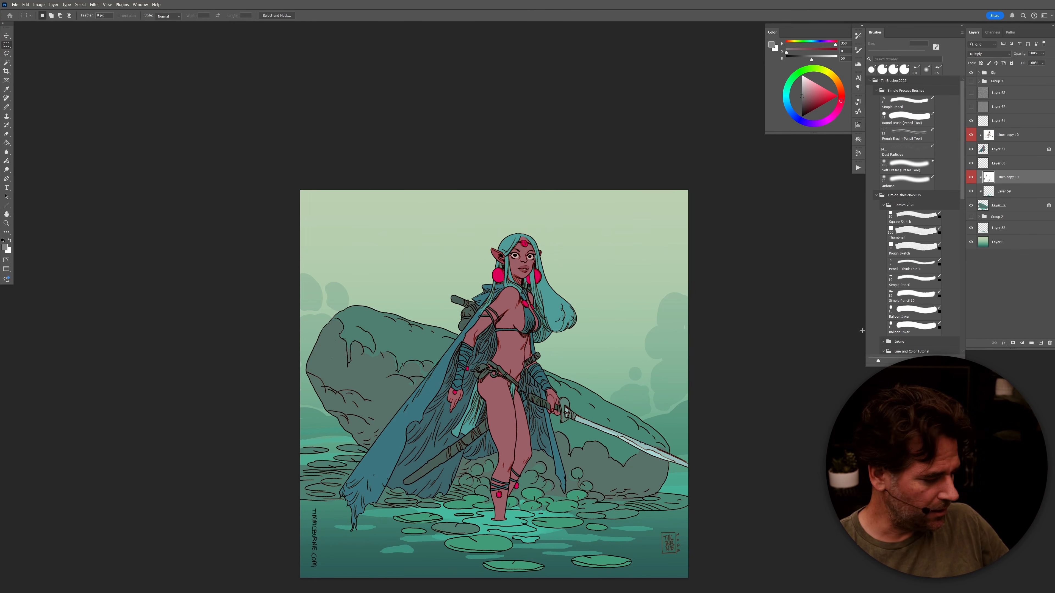
left_click(998, 120)
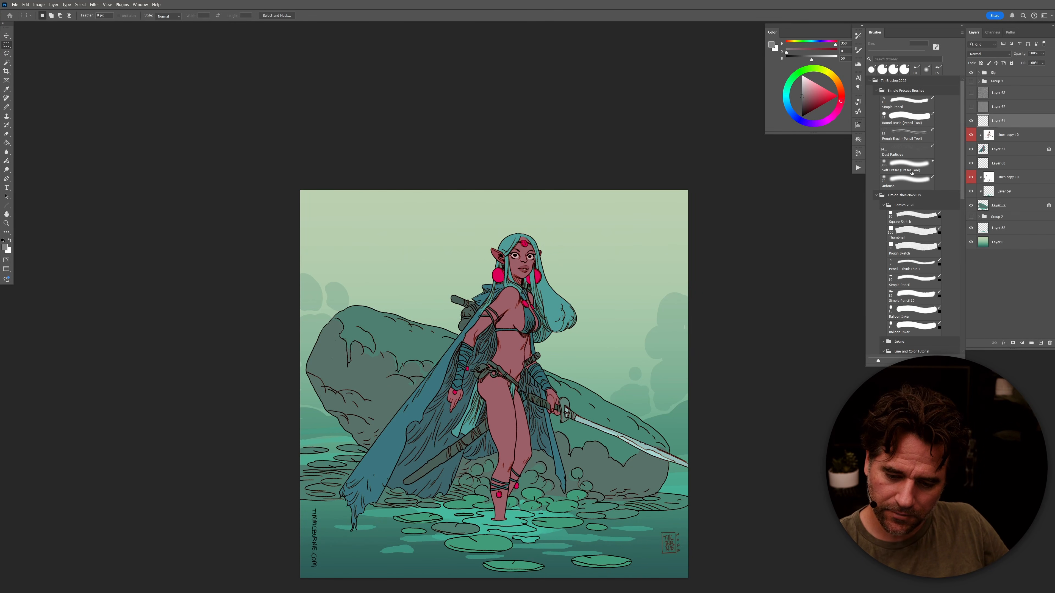
key("shift+b")
key("shift+b")
key("shift+b")
key("shift+b")
key("shift+b")
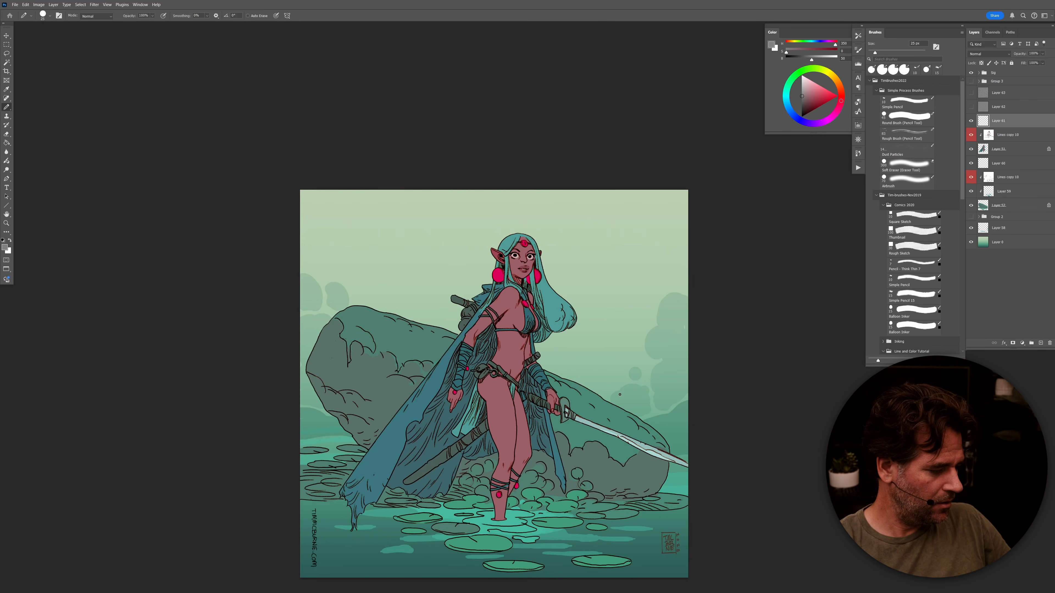
key("shift+b")
key("shift+b")
key("shift+b")
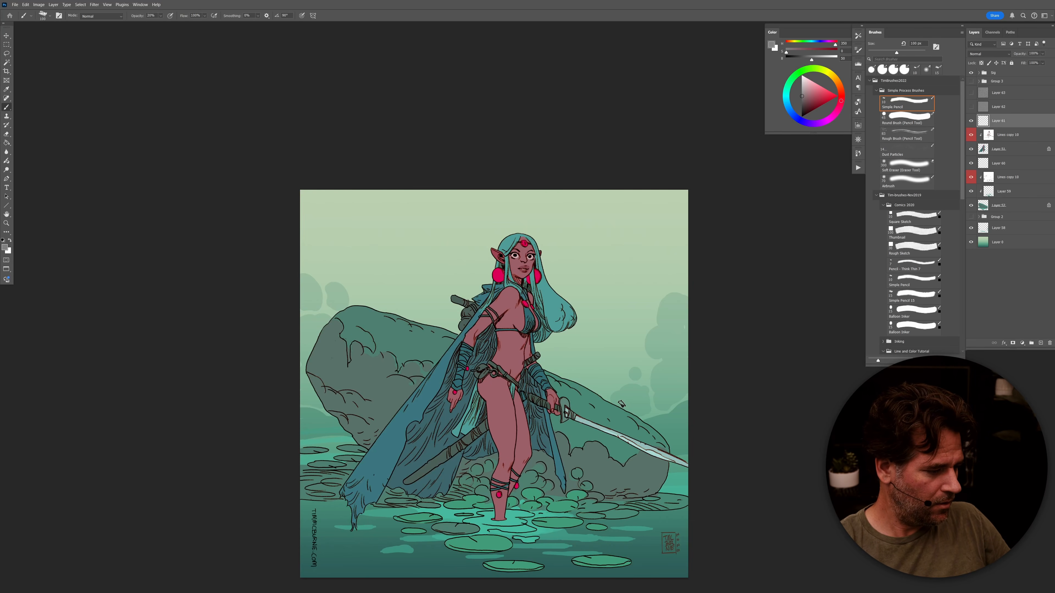
key("comma")
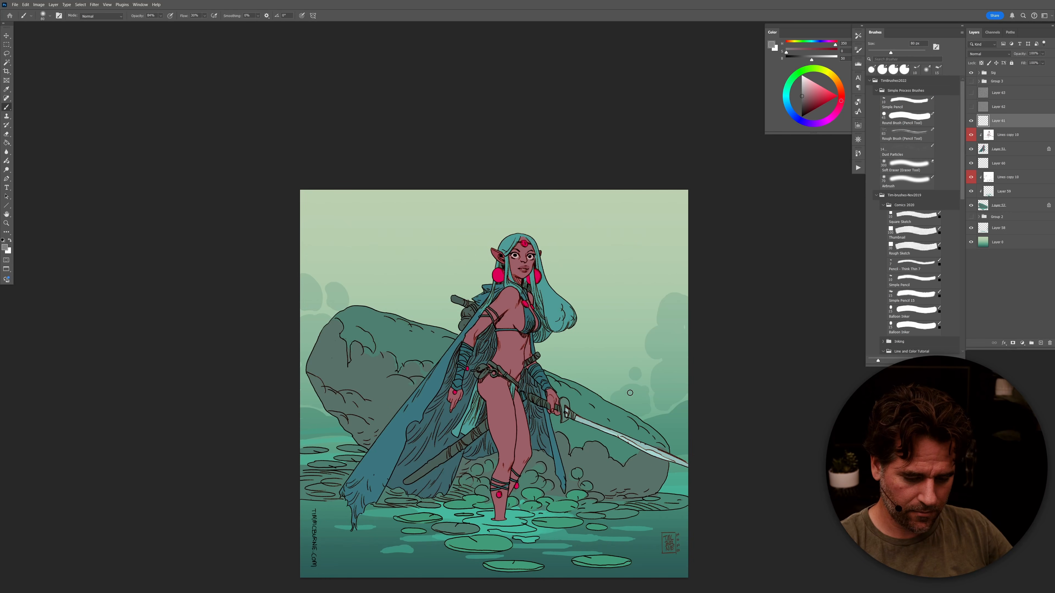
key("bracketright")
key("bracketright")
key("bracketright")
key("bracketright")
key("bracketright")
key("bracketright")
key("bracketright")
key("bracketright")
key("bracketright")
key("bracketright")
key("bracketright")
key("bracketright")
key("bracketright")
key("bracketright")
key("bracketright")
key("bracketright")
key("bracketright")
key("bracketright")
key("bracketright")
key("bracketright")
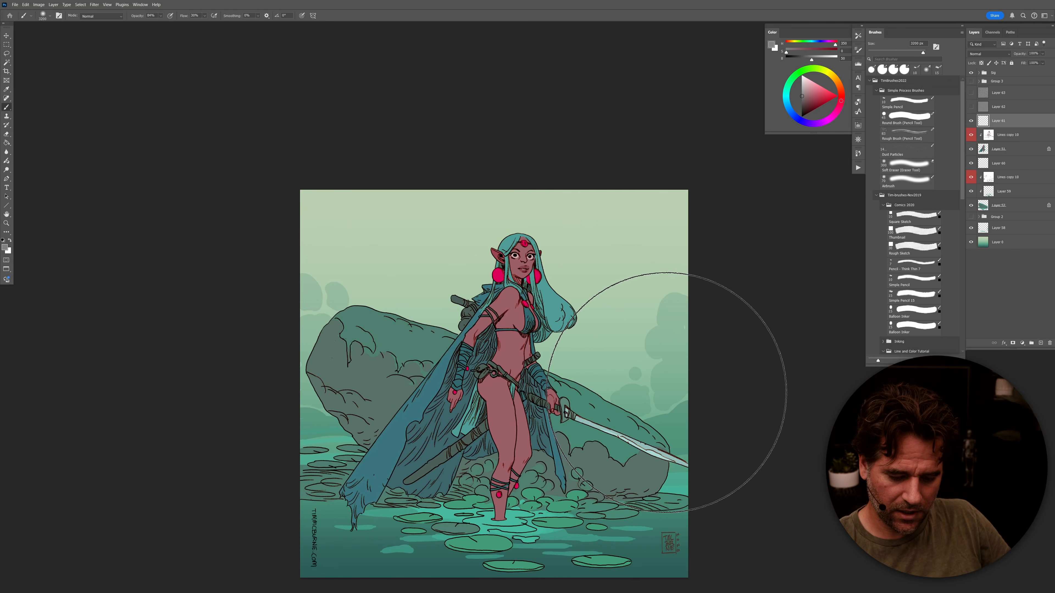
Step: Sample the pale green background and paint soft mist over the rocks on the empty layer behind the figure
left_click(619, 417, "alt")
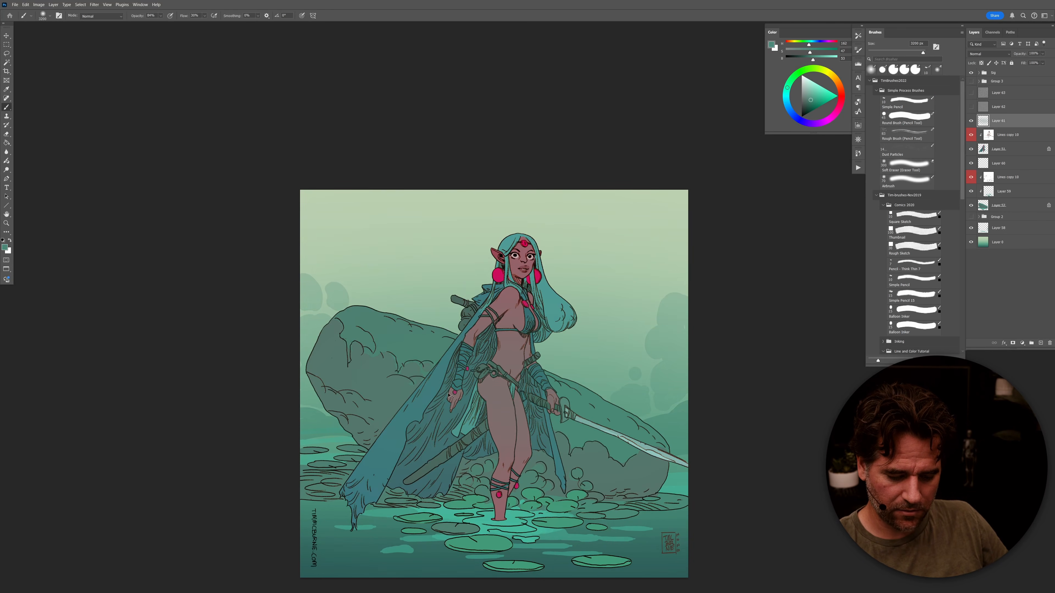
left_click(621, 296, "alt")
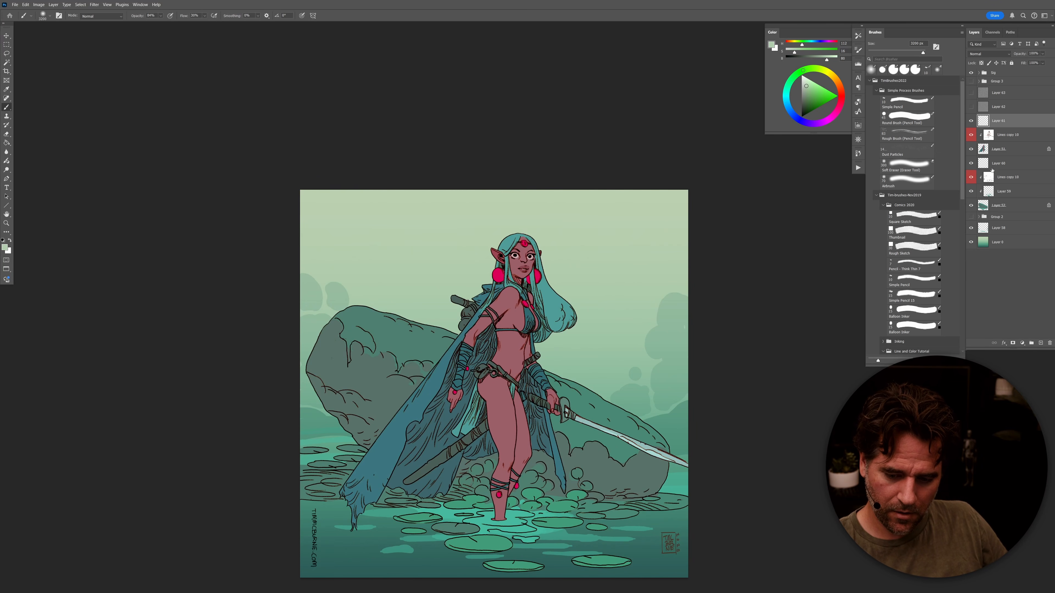
left_click(1005, 163)
left_click_drag(688, 380, 245, 395)
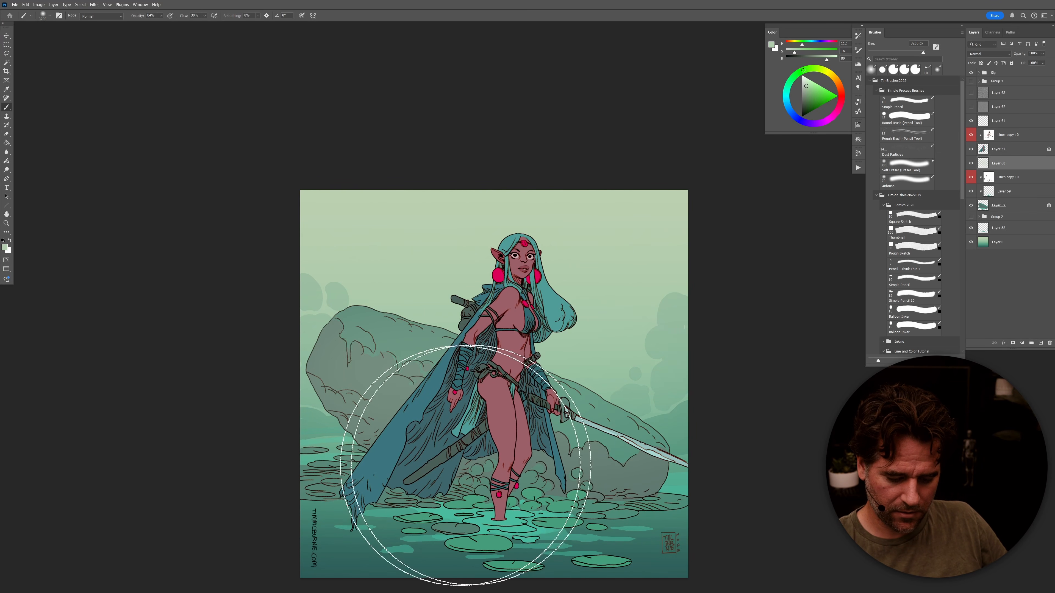
Step: Sample a teal from the water and brush more soft mist over the rocks and pond behind the figure
left_click(569, 497, "alt")
mouse_move(711, 442)
left_mouse_down()
mouse_move(243, 397)
mouse_move(692, 318)
mouse_move(784, 408)
left_mouse_up()
key("ctrl+z")
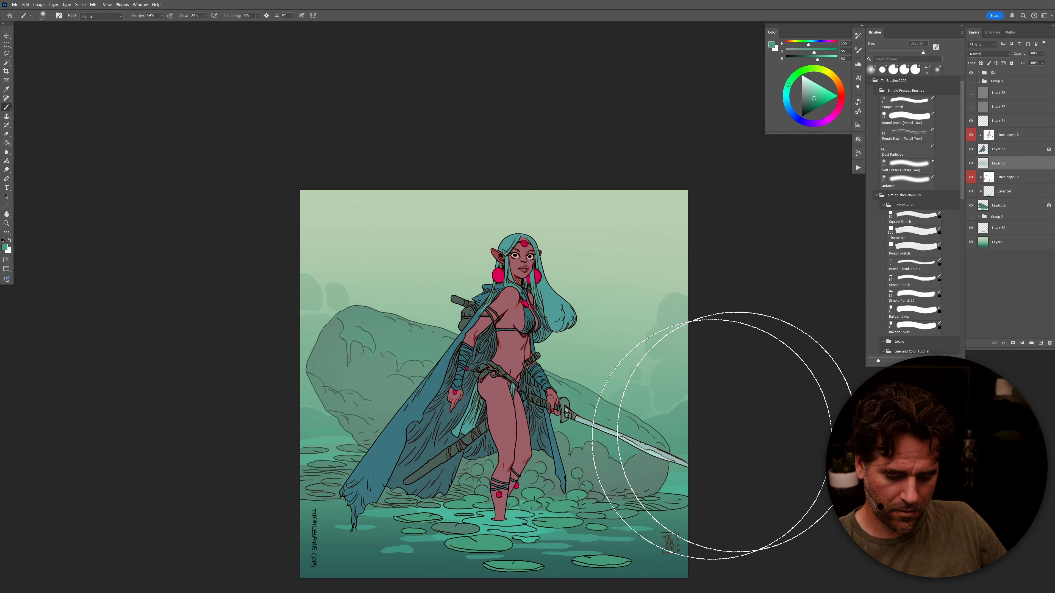
left_click_drag(663, 512, 731, 431)
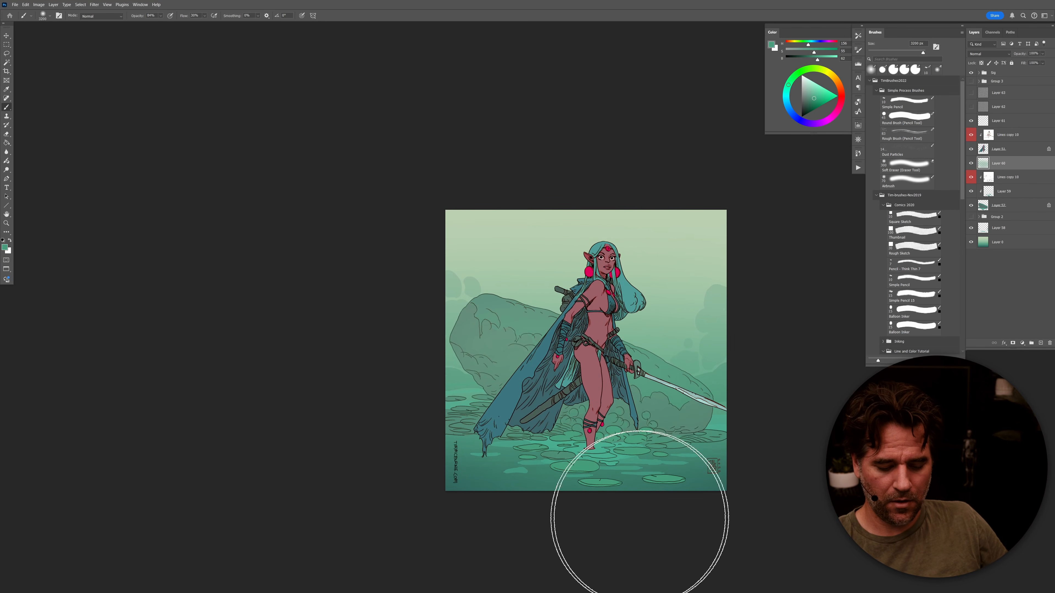
Step: Erase the mist from the foreground water and lily pads with a greatly enlarged soft eraser
left_click(672, 449, "ctrl")
key("e")
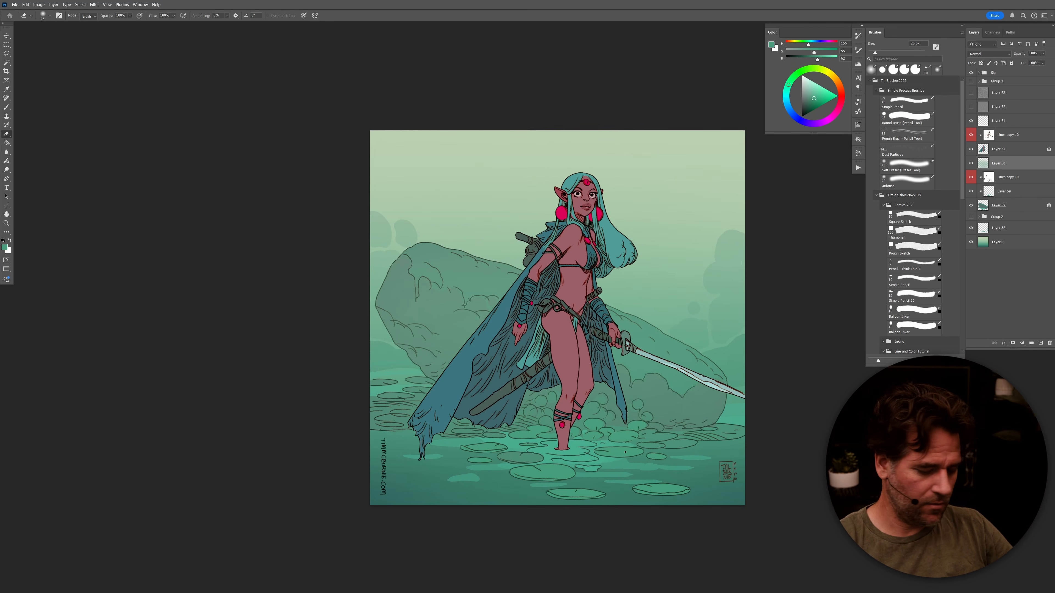
key("bracketright")
key("bracketright")
key("bracketright")
key("bracketright")
key("bracketright")
key("bracketright")
key("bracketright")
key("bracketright")
key("bracketright")
key("bracketright")
key("bracketright")
key("bracketright")
key("bracketright")
key("bracketright")
key("bracketright")
key("bracketright")
key("bracketright")
key("bracketright")
key("bracketright")
key("bracketright")
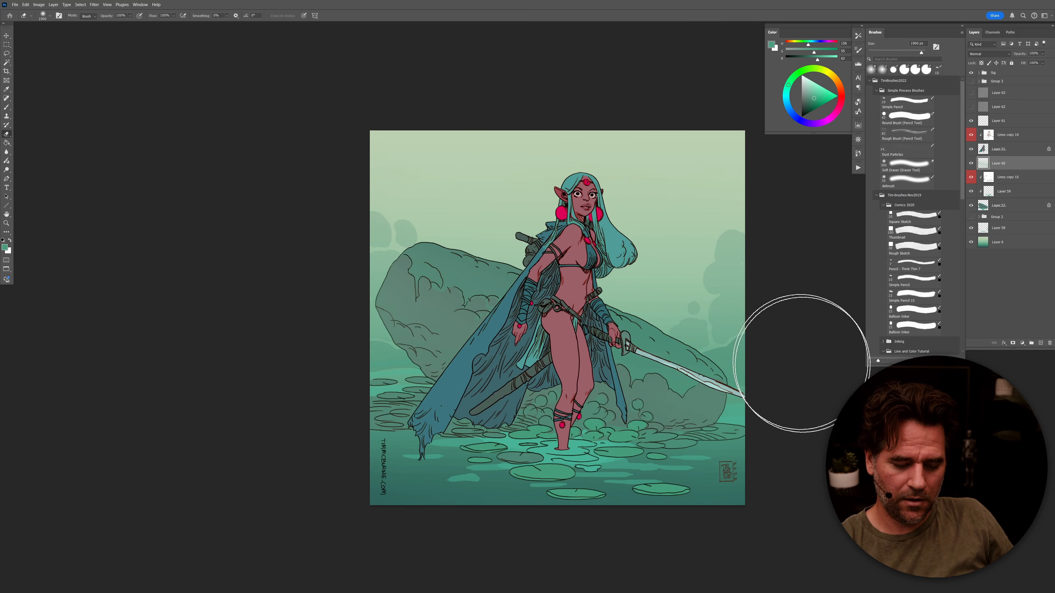
Step: Apply a vertical gradient of sampled pale green, raised to 100% brightness, fading from above the sky down over the background on the mist layer
key("g")
key("shift+g")
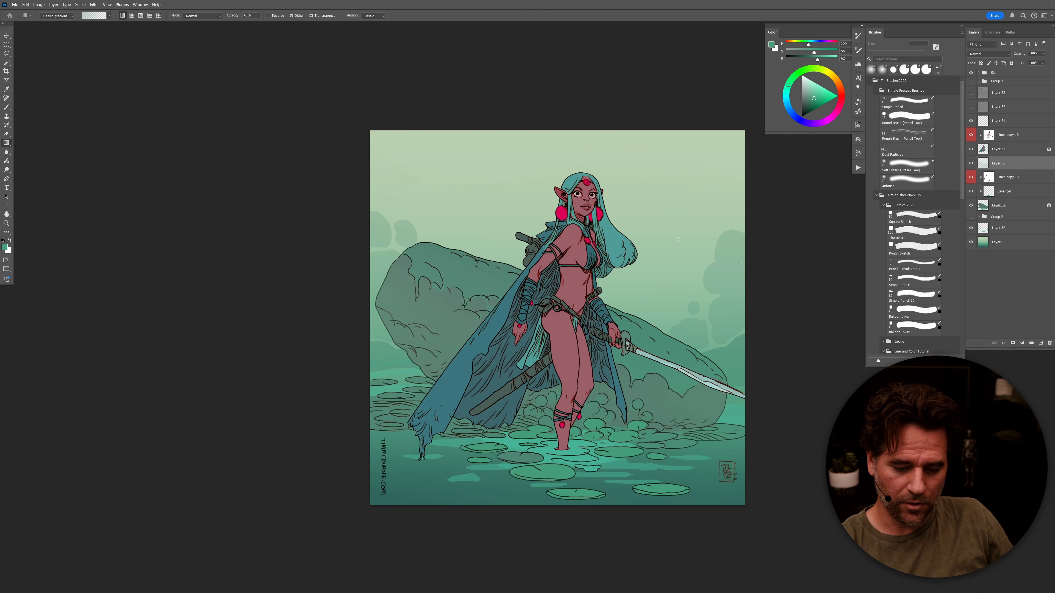
left_click(675, 256, "alt")
left_click_drag(618, 253, 618, 358)
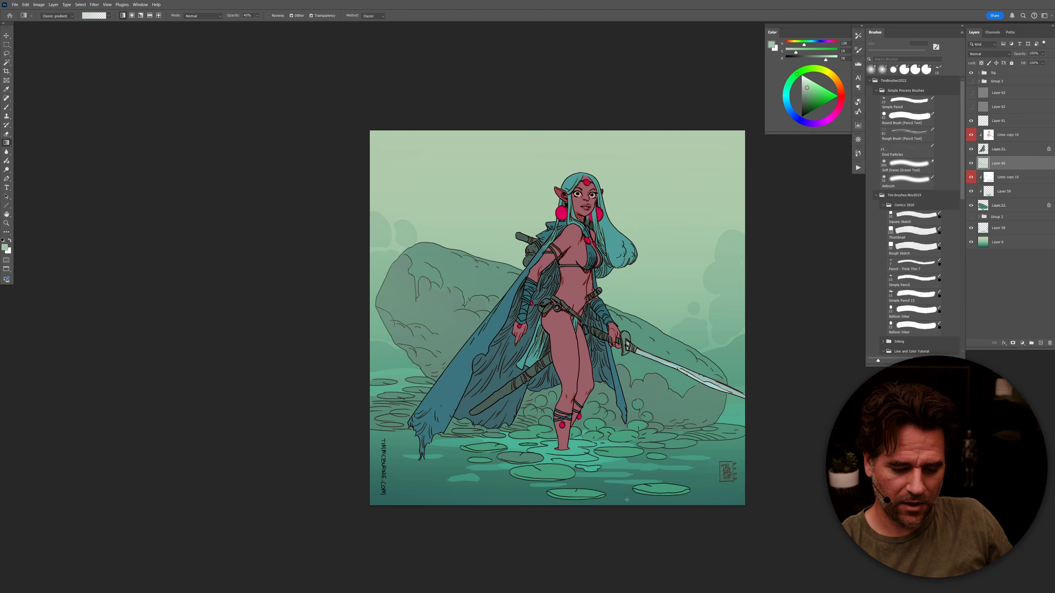
left_click_drag(819, 60, 837, 59)
key("ctrl+z")
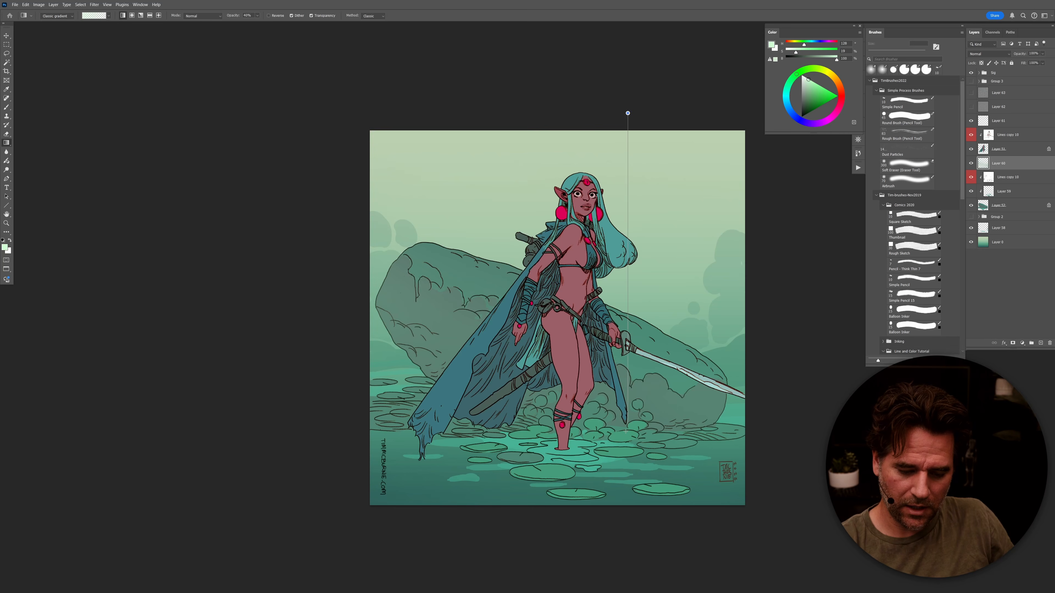
left_click_drag(626, 430, 629, 444)
left_click_drag(693, 110, 700, 489)
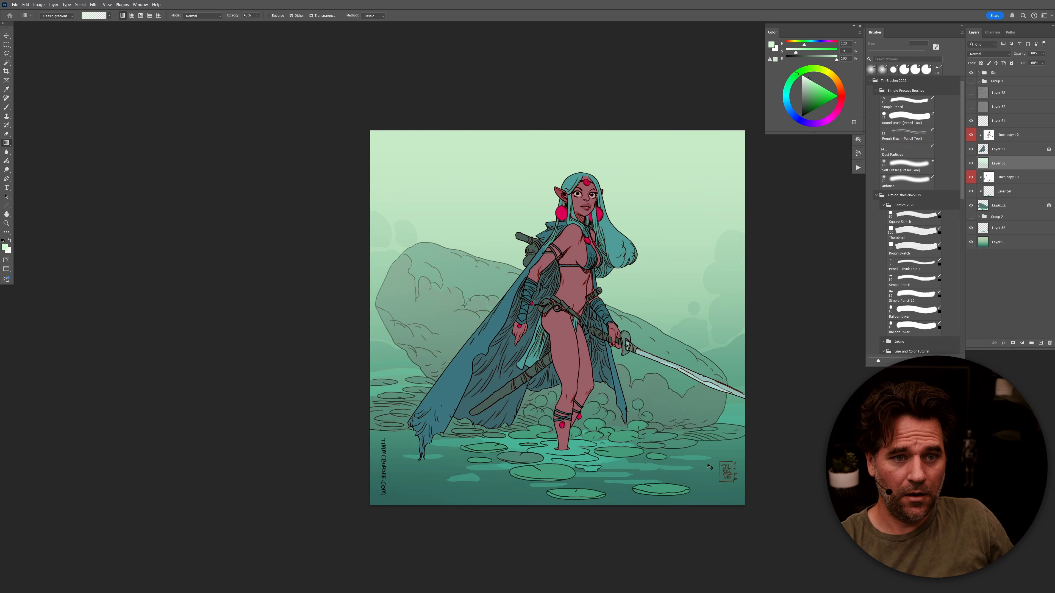
key("ctrl+z")
key("ctrl+shift+z")
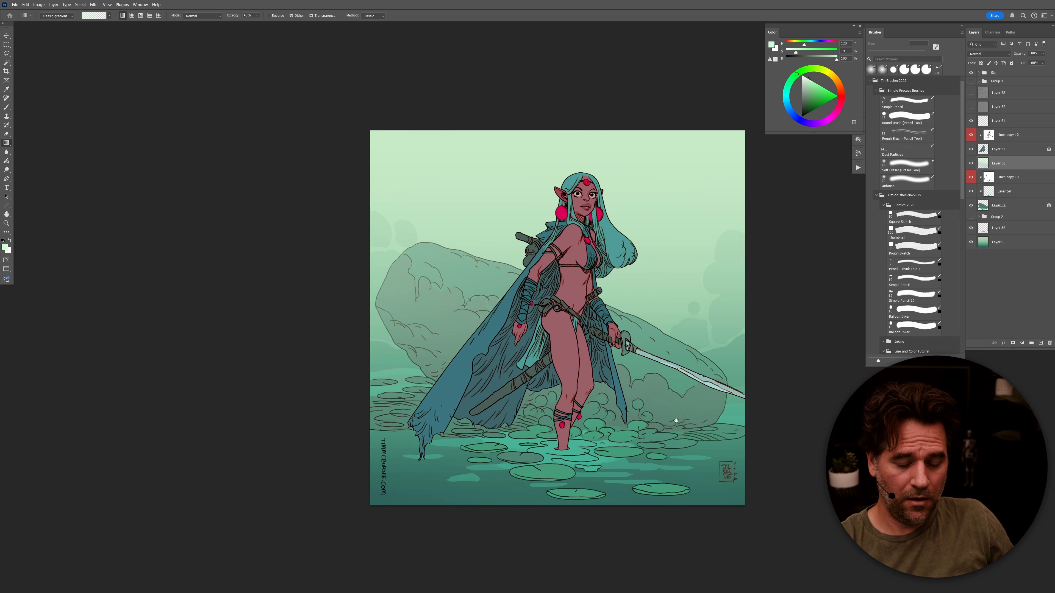
Step: Soften the mist with the eraser and add a gradient of sampled dark teal rising from the canvas's lower edge
left_click_drag(683, 423, 694, 406)
key("e")
left_click_drag(501, 304, 398, 307)
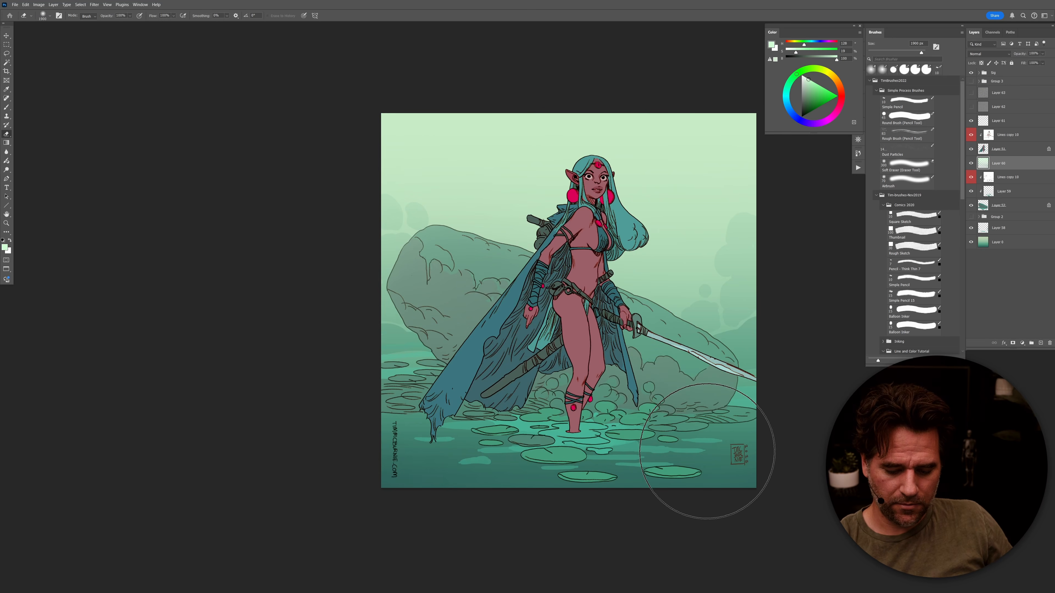
key("g")
left_click(705, 479, "alt")
left_click_drag(677, 509, 677, 509)
scroll(706, 465, "up", 2)
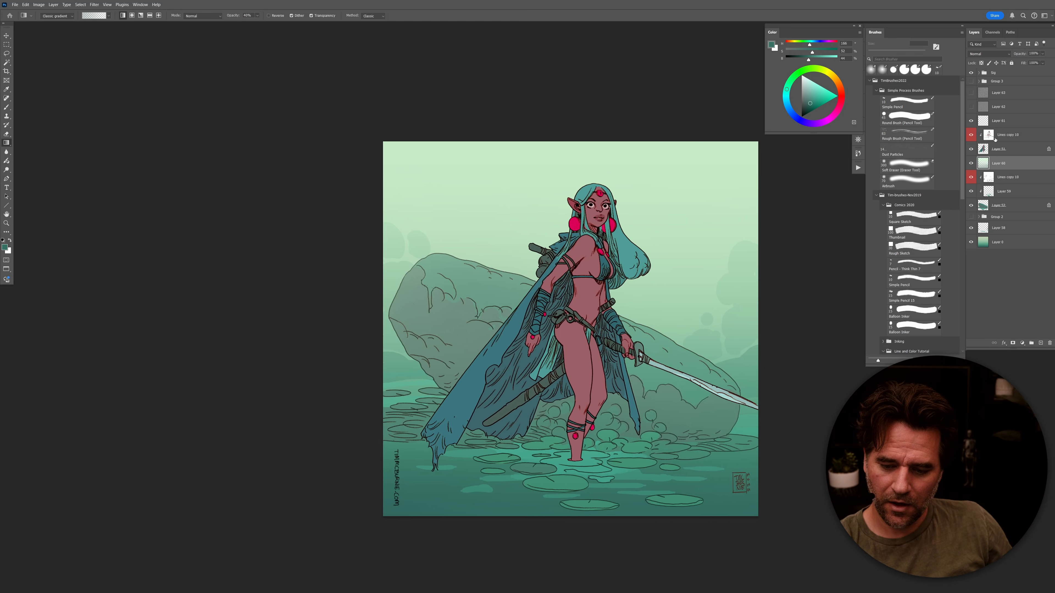
Step: Add a new layer above the empty layer over the figure, and clip that empty layer to the figure's colors
left_click(999, 124)
key("ctrl+shift+alt+n")
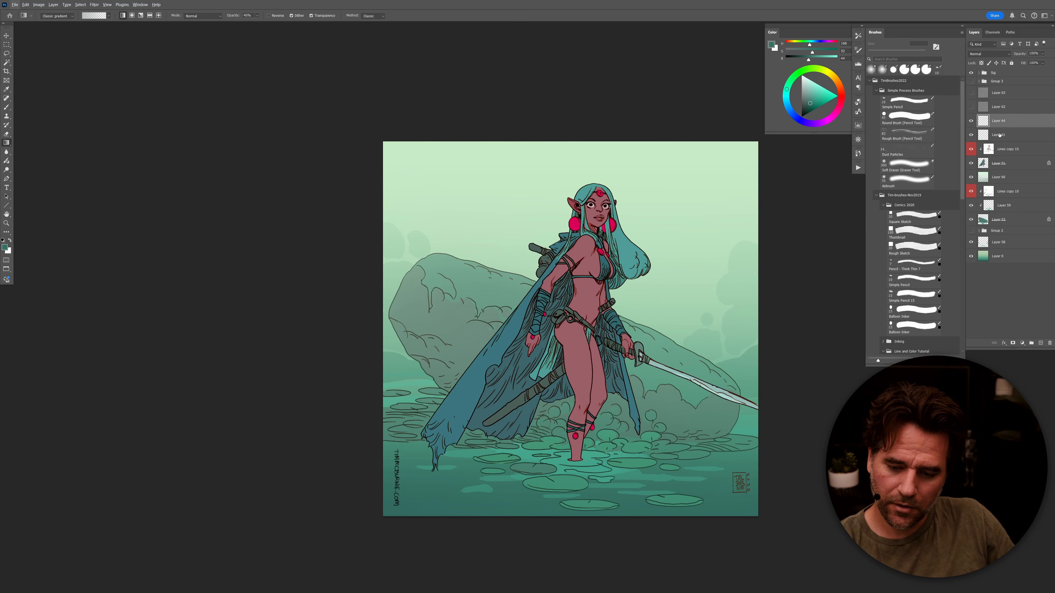
left_click(990, 142, "alt")
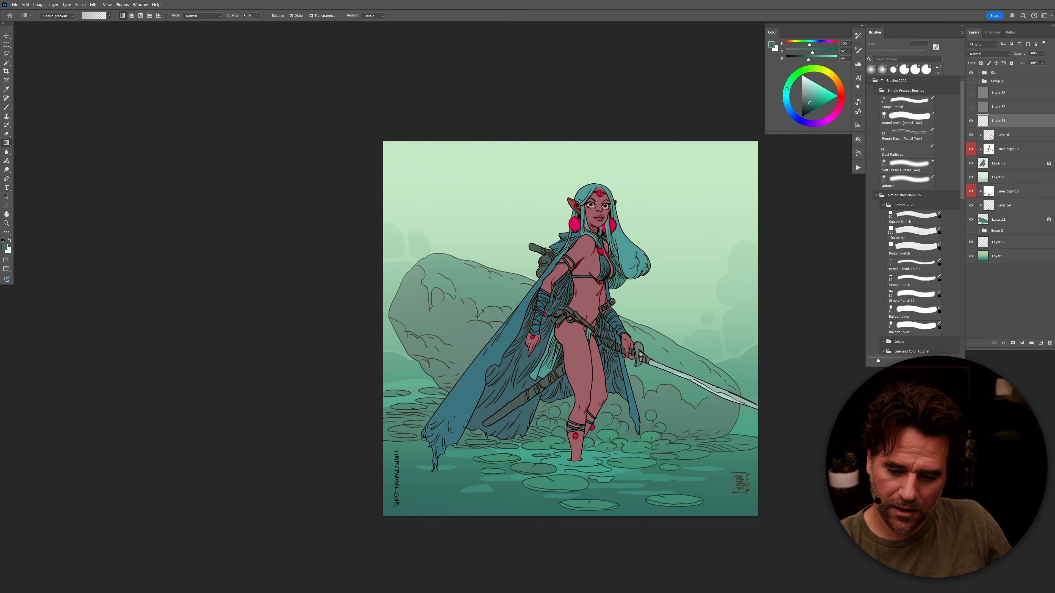
Step: Paint soft mist in sampled water teal over the figure's legs and lower cloak on the clipped layer
left_click(997, 135)
key("b")
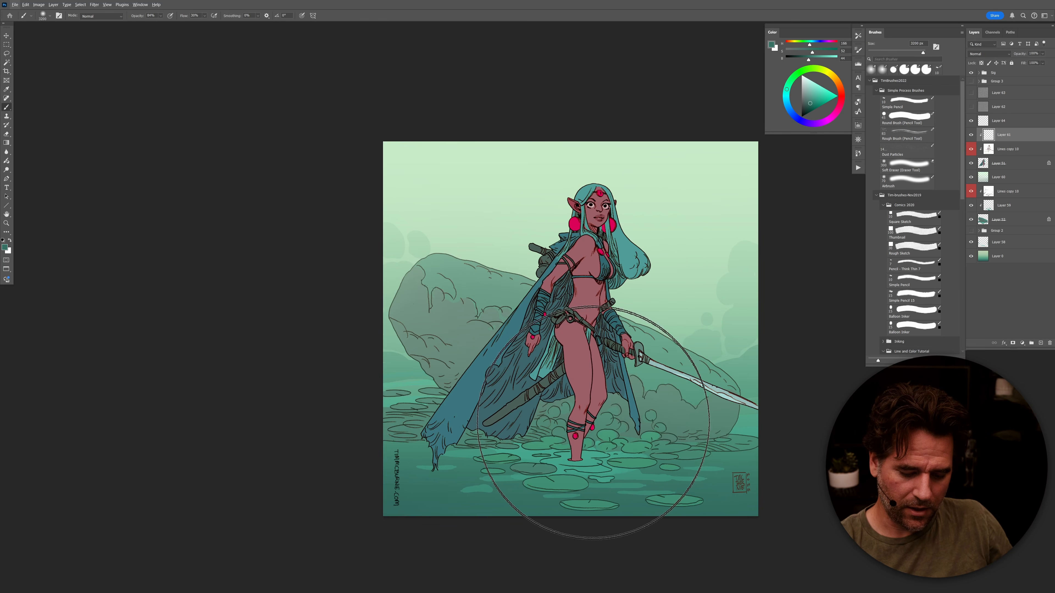
left_click(592, 457, "alt")
left_click_drag(633, 446, 544, 492)
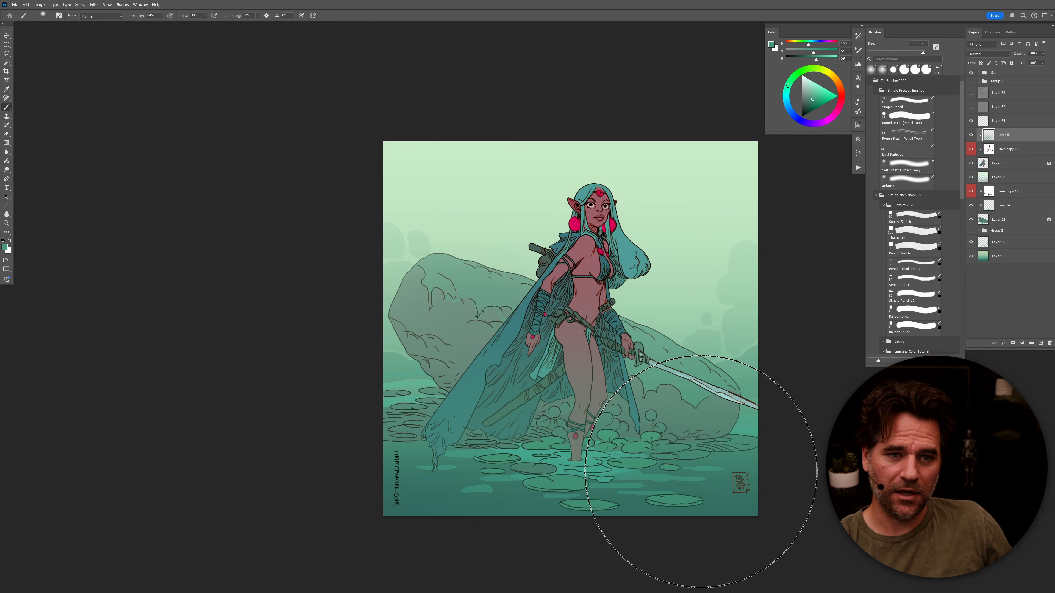
Step: Undo the last mist stroke and repaint soft mist over the figure's cloak and legs in a darker sampled green
key("ctrl+z")
left_click(565, 415, "alt")
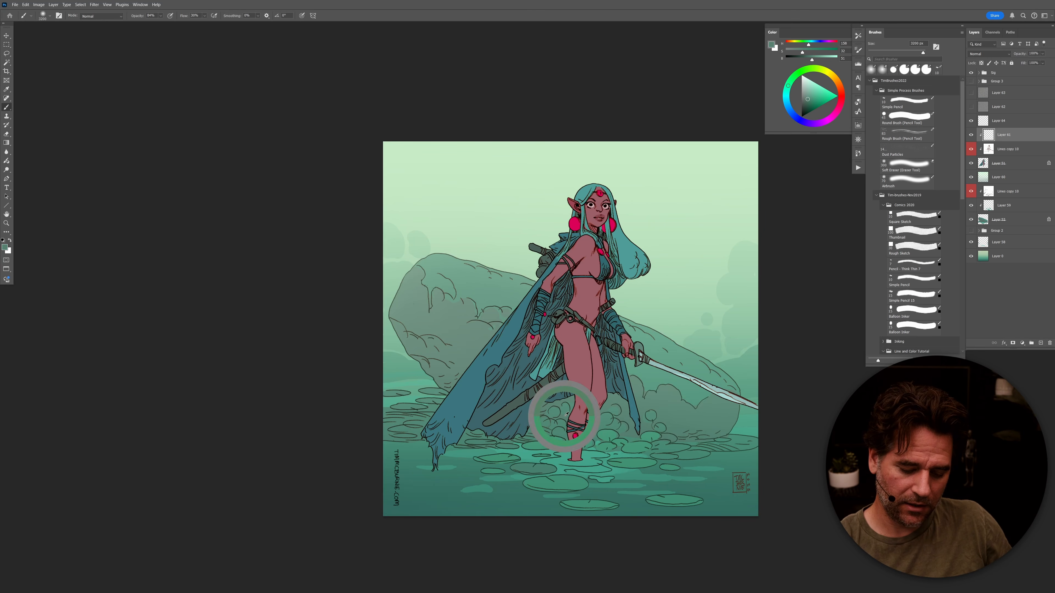
left_click(809, 101)
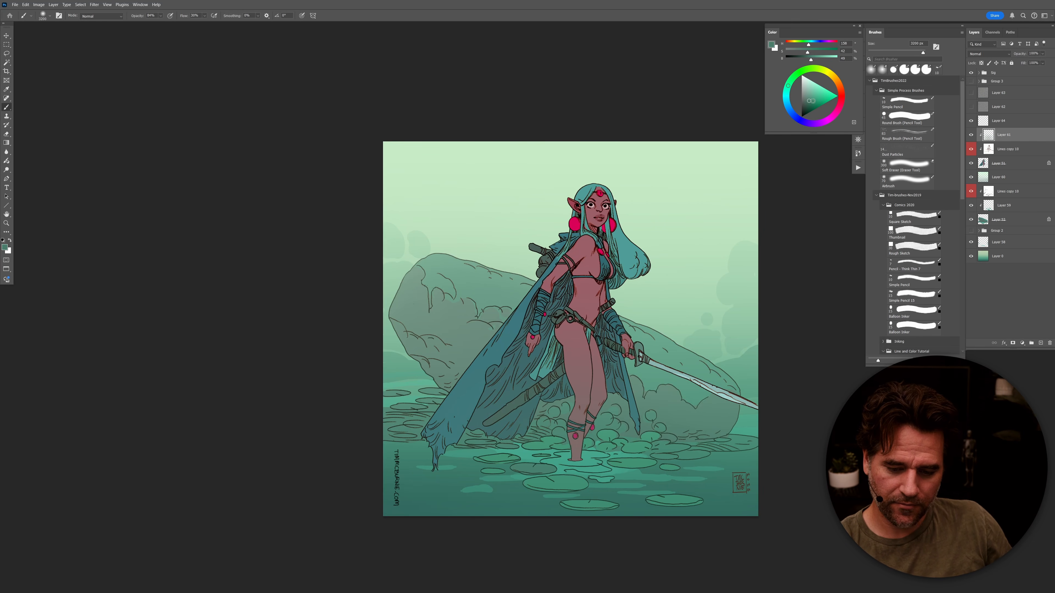
left_click(807, 104)
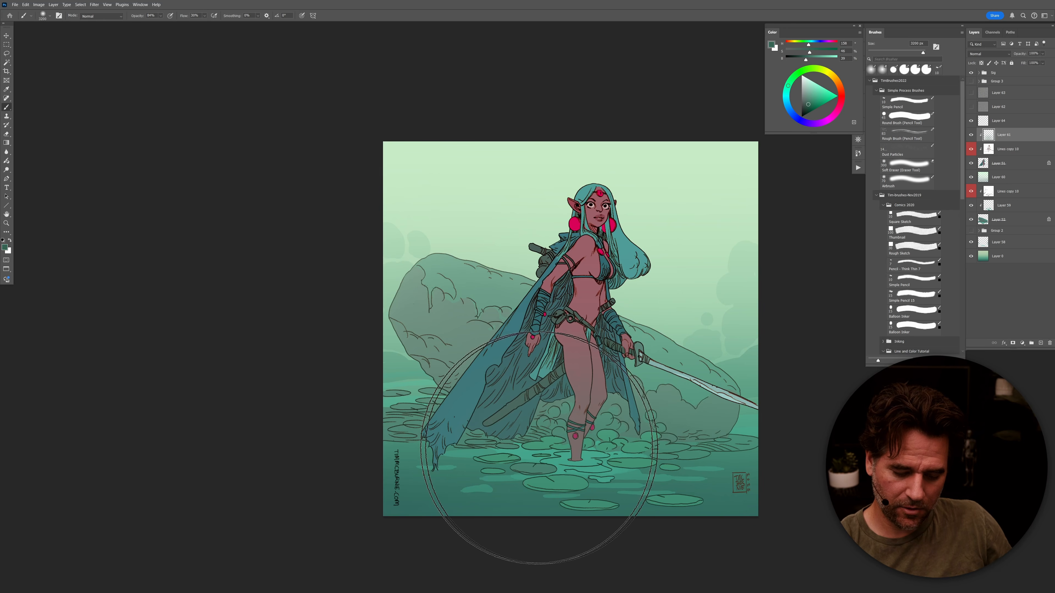
left_click_drag(444, 399, 589, 375)
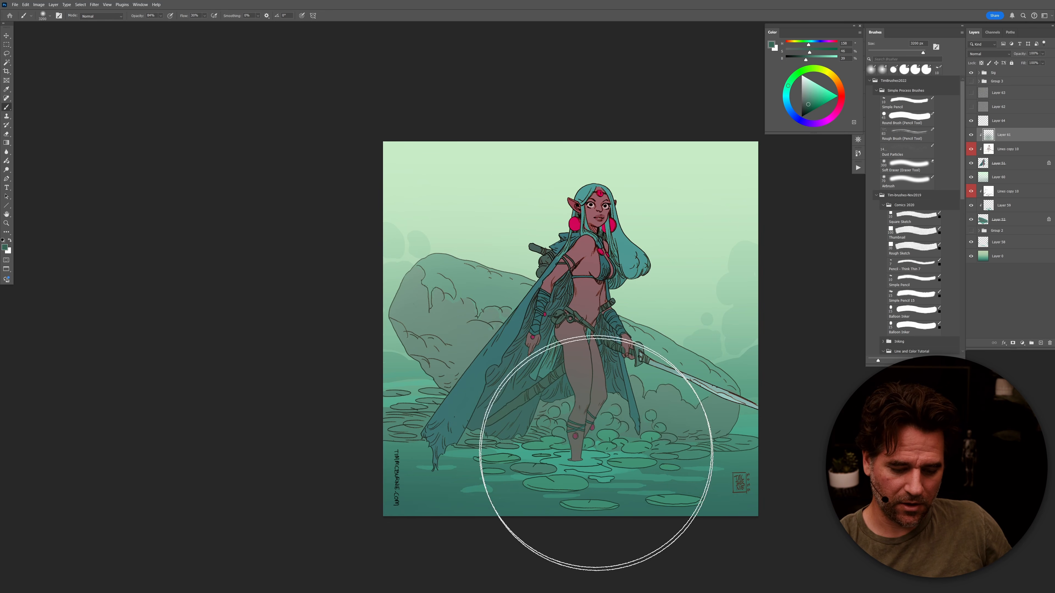
Step: Check the figure's hair and skin colors and compare the figure with its mist layer hidden and shown
left_click(657, 201, "alt")
left_click(613, 207, "alt")
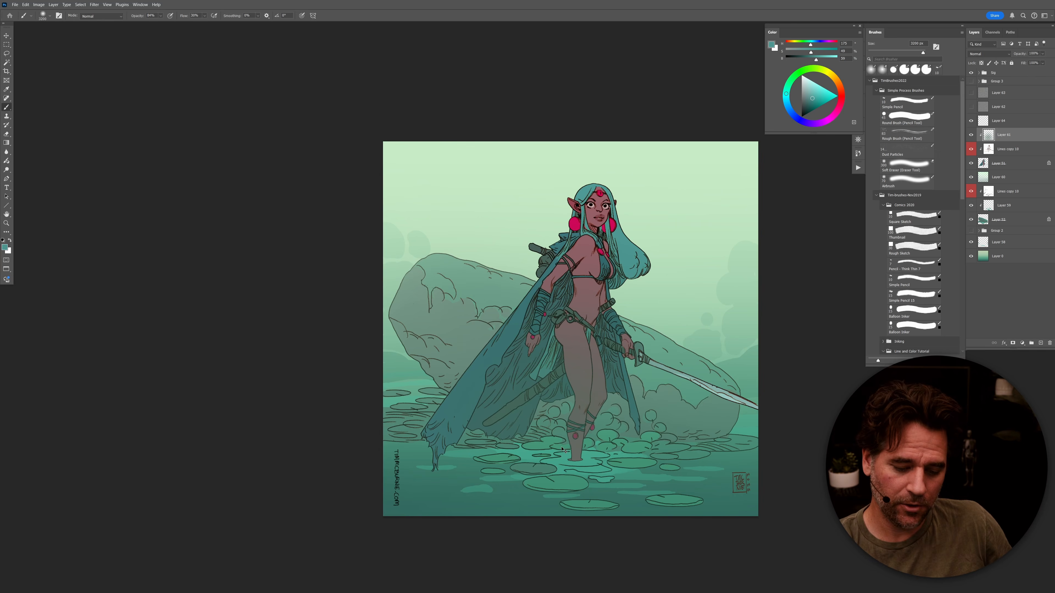
left_click(601, 198, "alt")
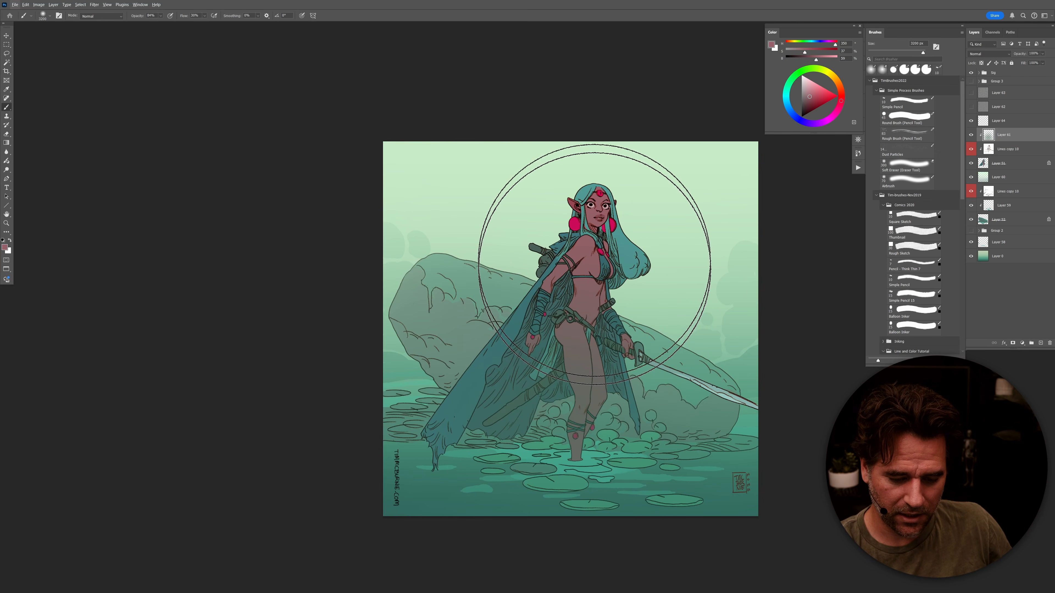
left_click(615, 217, "alt")
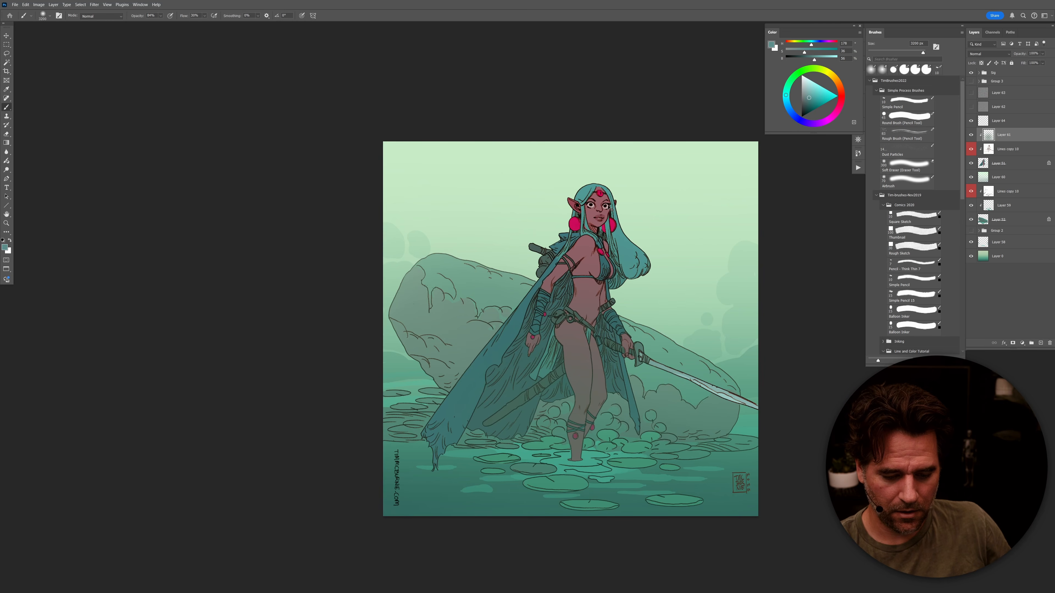
mouse_move(669, 335)
left_mouse_down()
mouse_move(662, 350)
mouse_move(665, 323)
mouse_move(667, 332)
left_mouse_up()
left_click(662, 349, "alt")
left_click(665, 350, "alt")
left_click(667, 332, "ctrl")
left_click(667, 331, "ctrl")
left_click(668, 332, "ctrl")
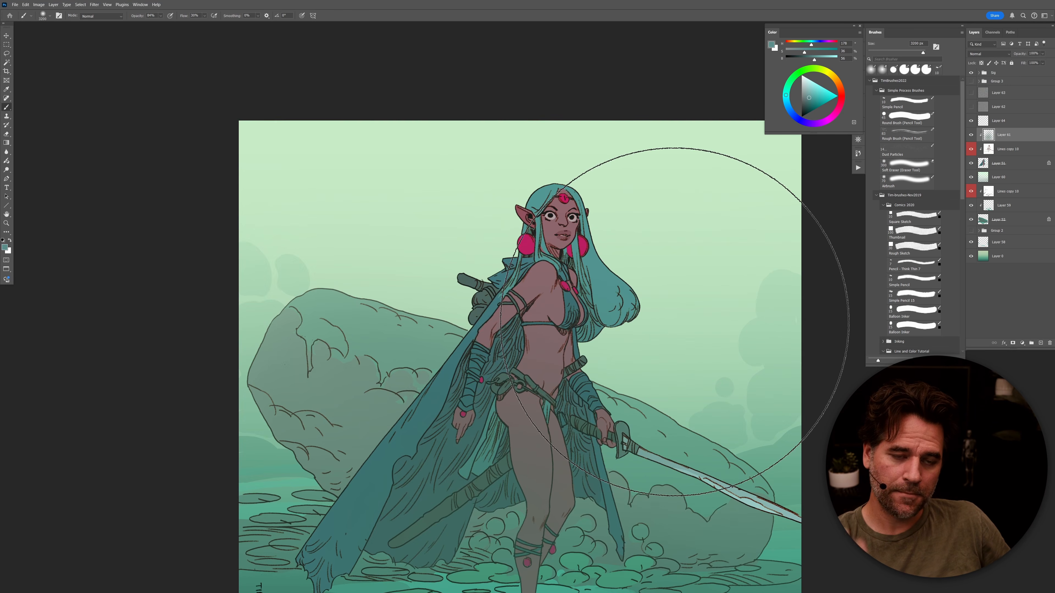
left_click_drag(668, 372, 653, 374)
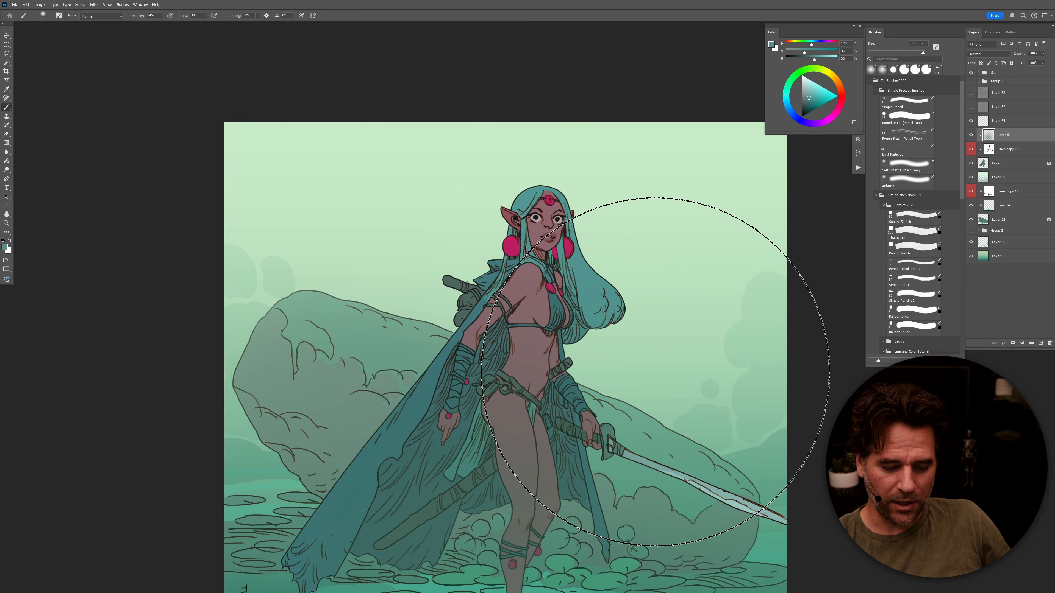
left_click(971, 136)
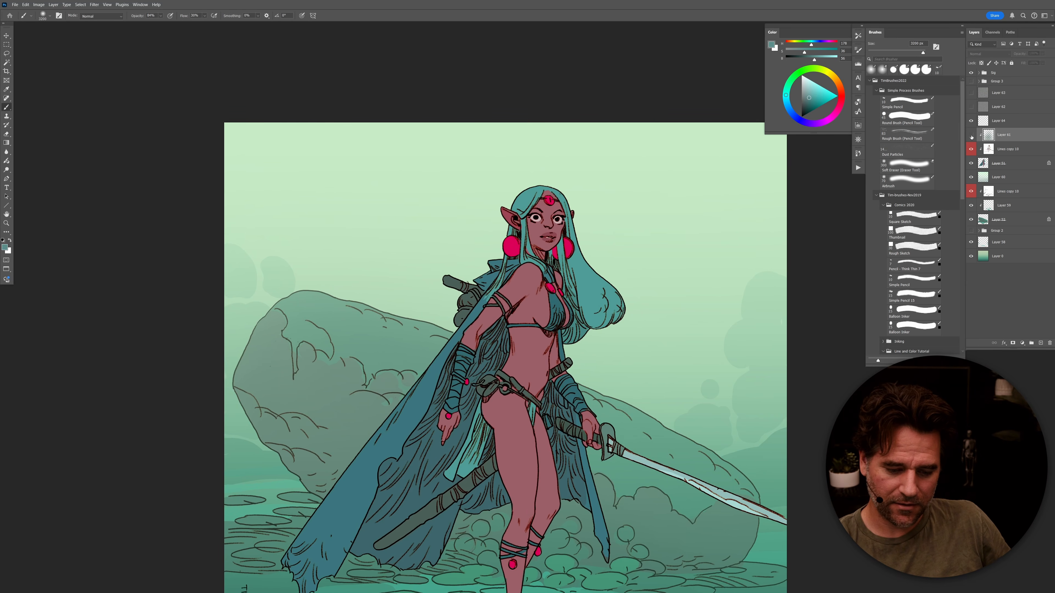
left_click(972, 135)
left_click_drag(639, 403, 667, 432)
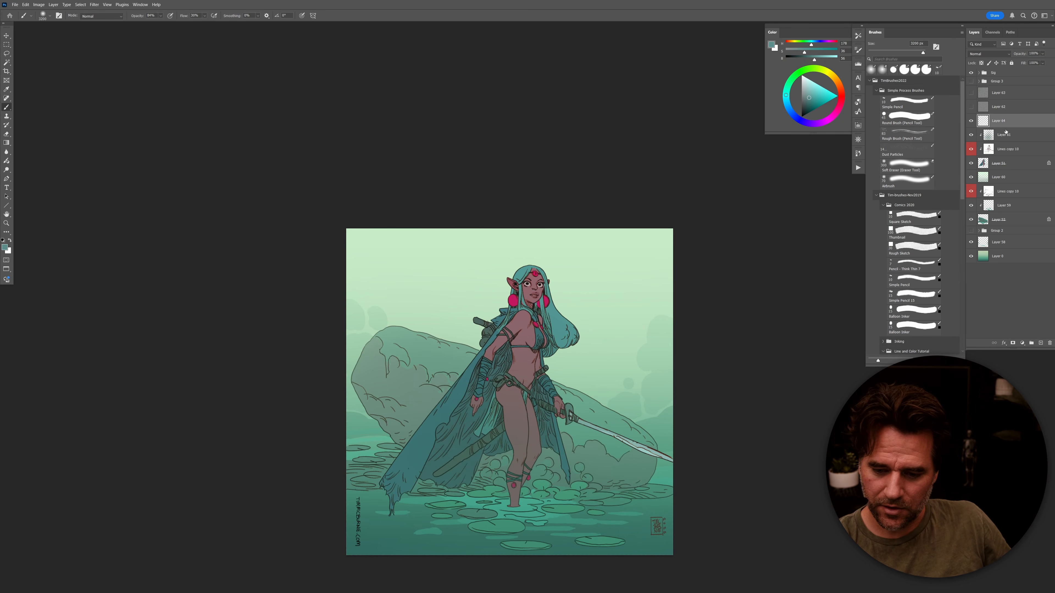
Step: Add two layers clipped to the figure above its mist layer, setting the lower new one to Overlay blending
key("ctrl+shift+alt+n")
left_click(999, 146)
key("ctrl+0")
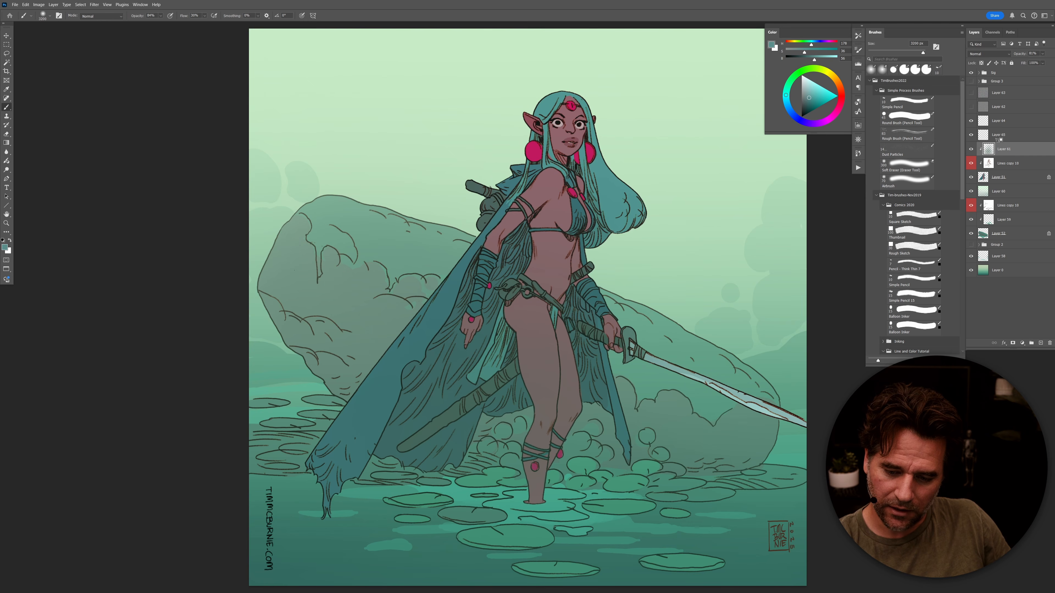
left_click(997, 140, "alt")
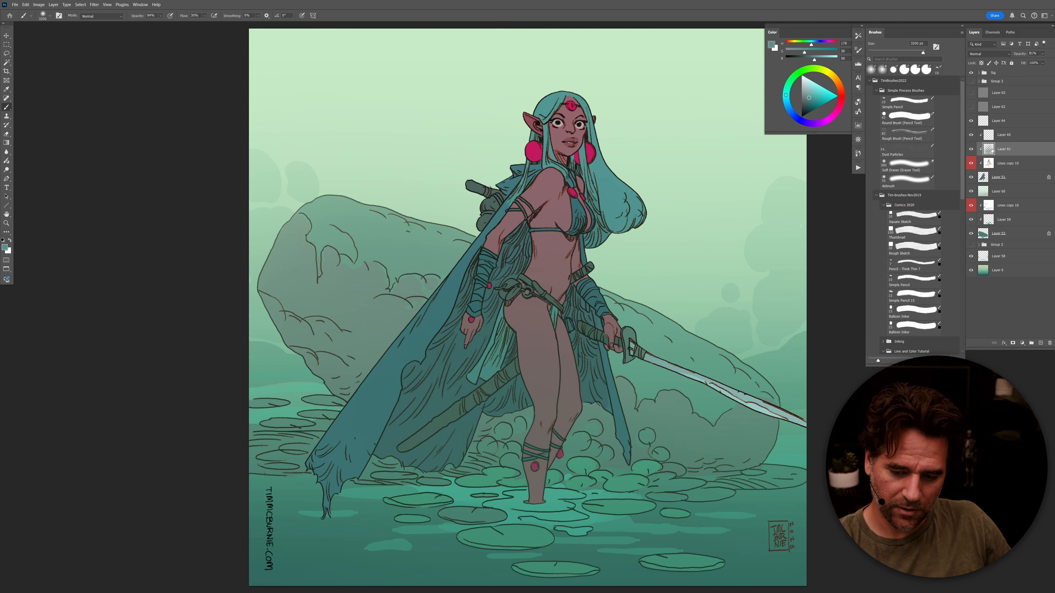
key("ctrl+shift+alt+n")
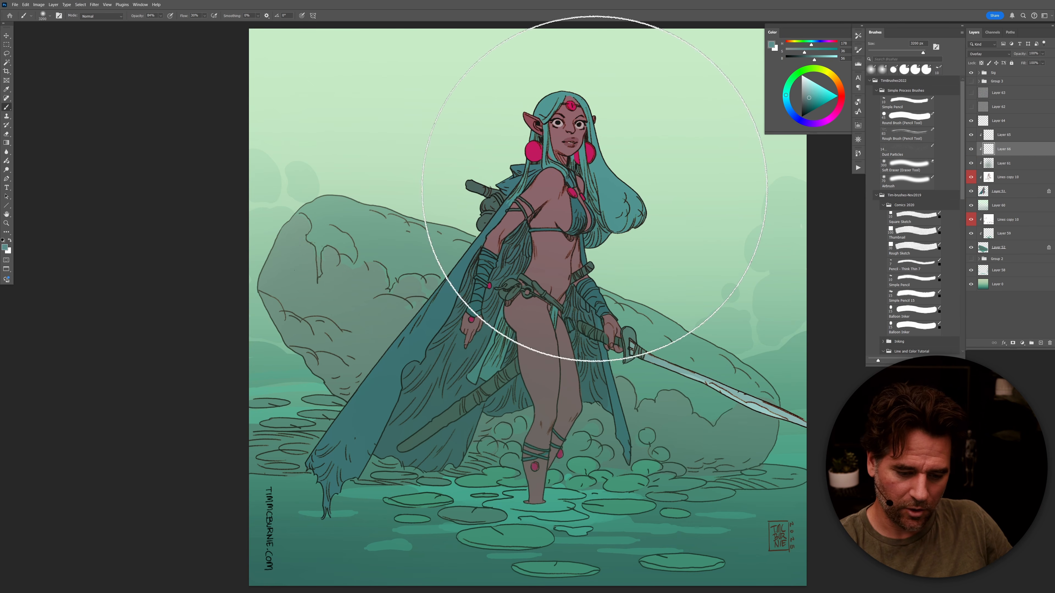
Step: Apply gradients of light pink, sampled from the earring and lightened, fading down from above the head over the figure on the overlay layer
key("g")
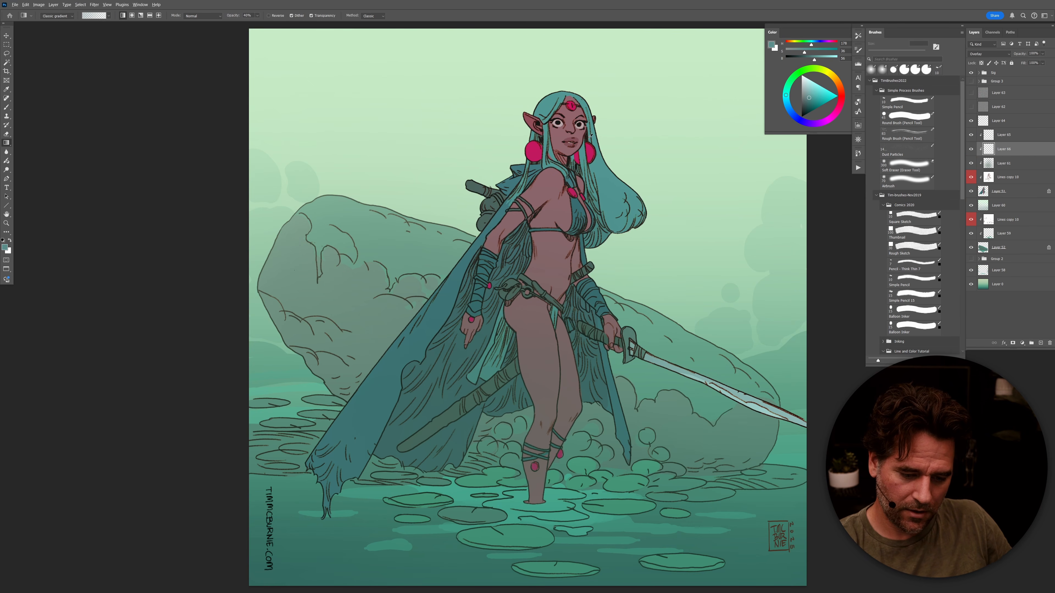
left_click(592, 149, "alt")
scroll(602, 139, "down", 1)
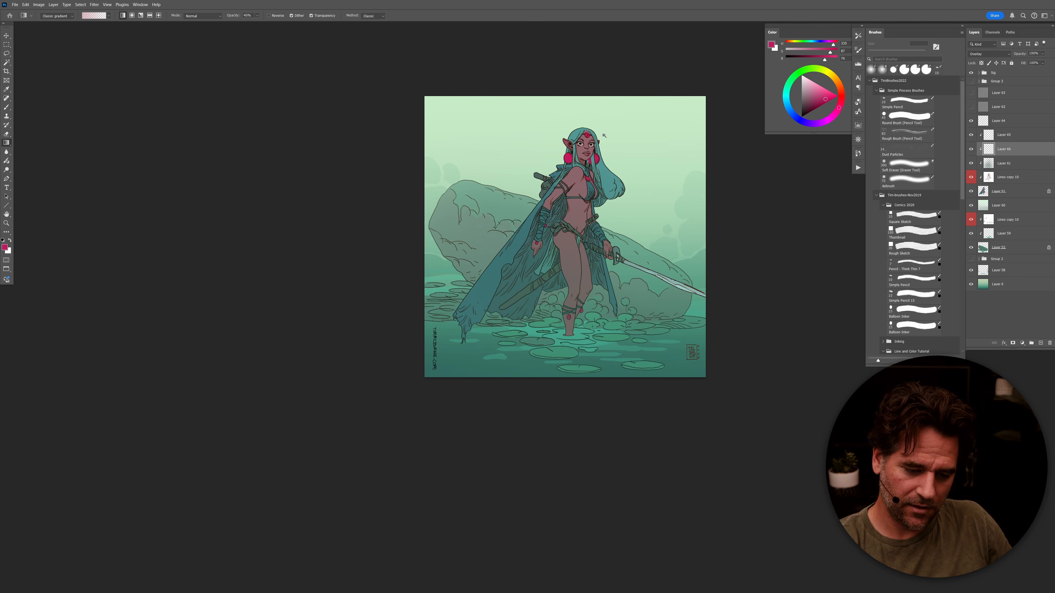
left_click_drag(599, 288, 602, 322)
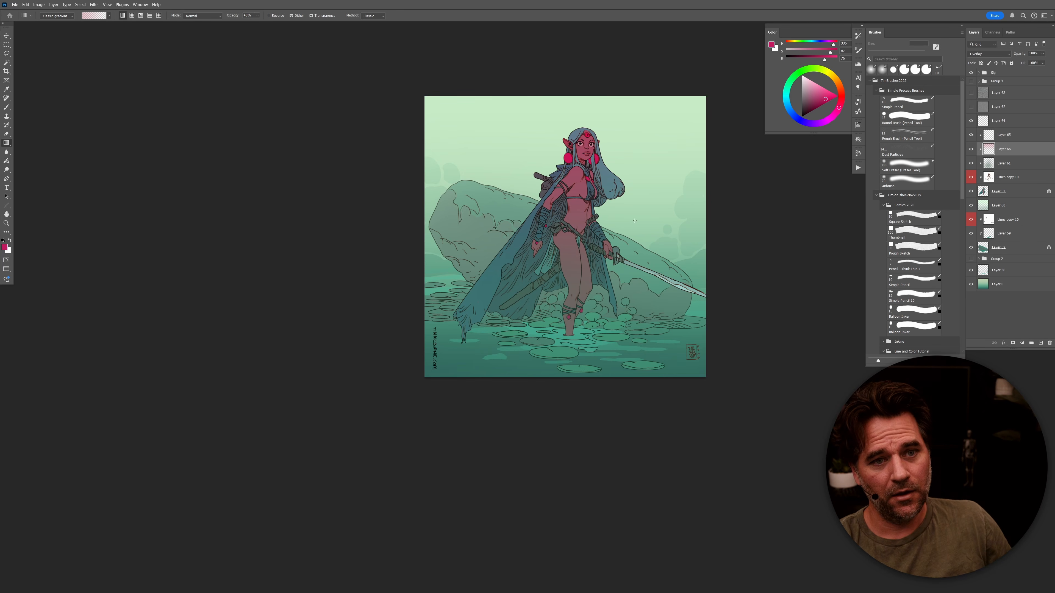
key("ctrl+z")
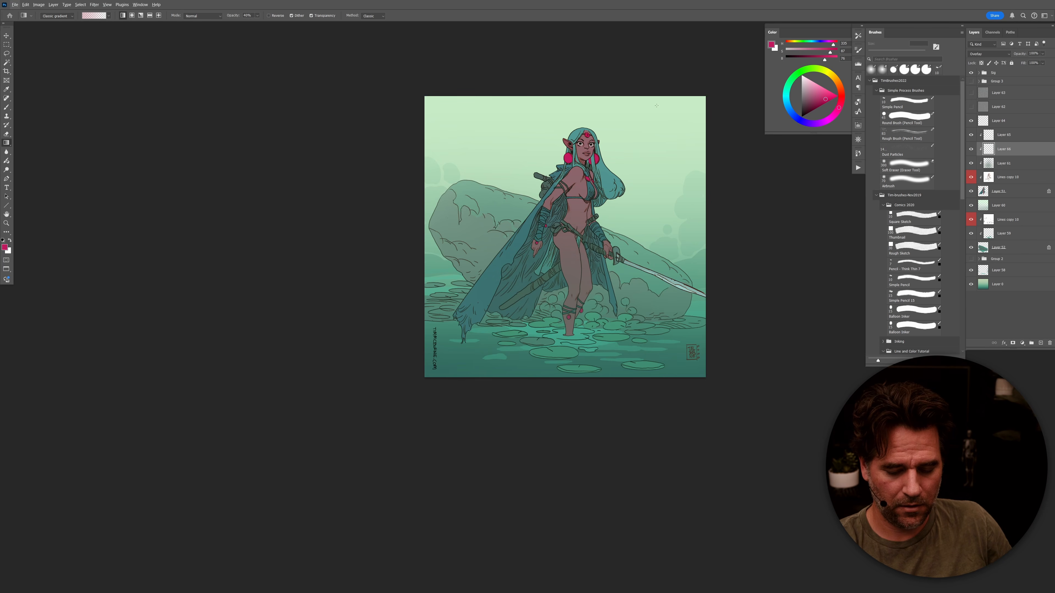
mouse_move(829, 51)
left_mouse_down()
mouse_move(802, 52)
mouse_move(834, 59)
left_mouse_up()
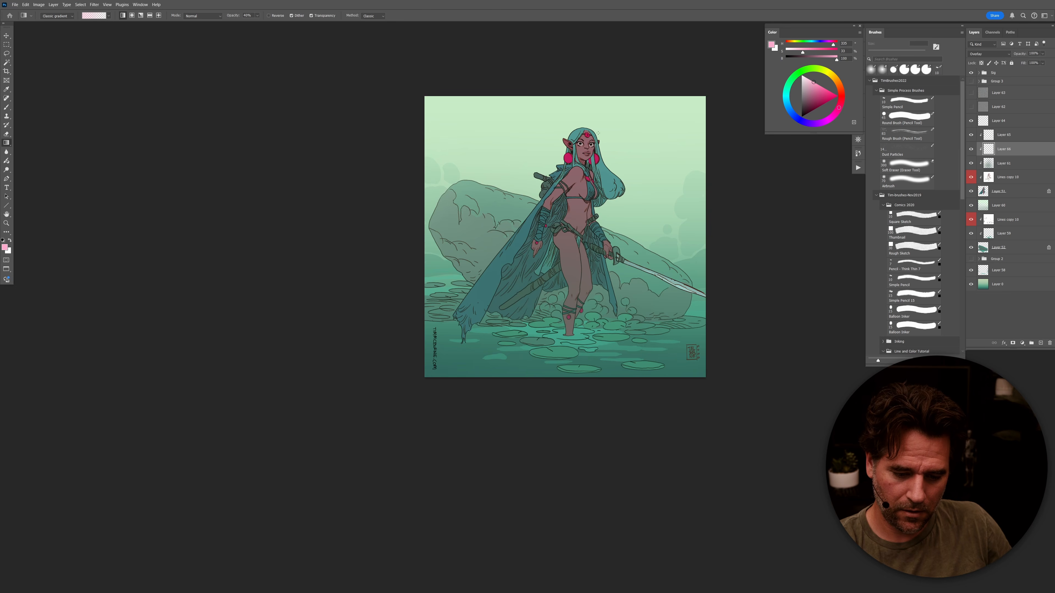
left_click_drag(568, 318, 569, 361)
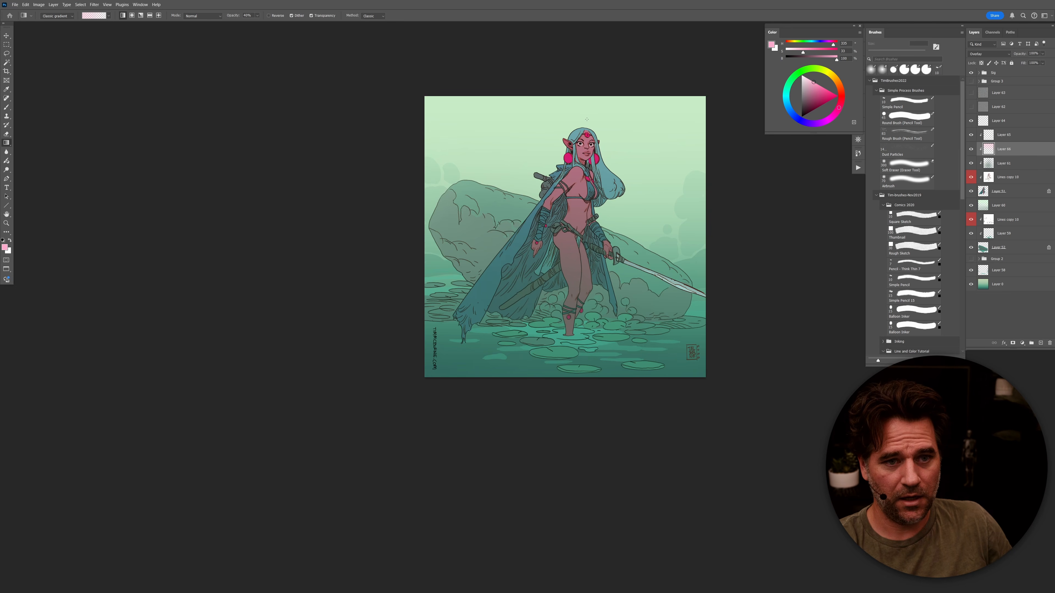
left_click_drag(588, 113, 578, 196)
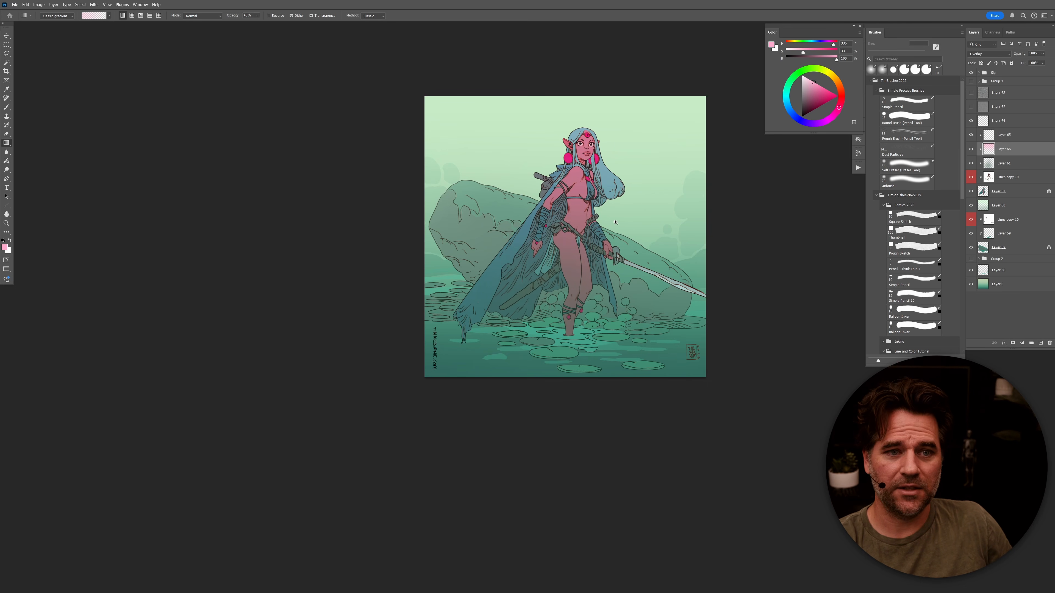
Step: Soften the pink overlay gradient over the figure's lower body and cloak with the eraser
left_click(616, 222, "ctrl")
key("e")
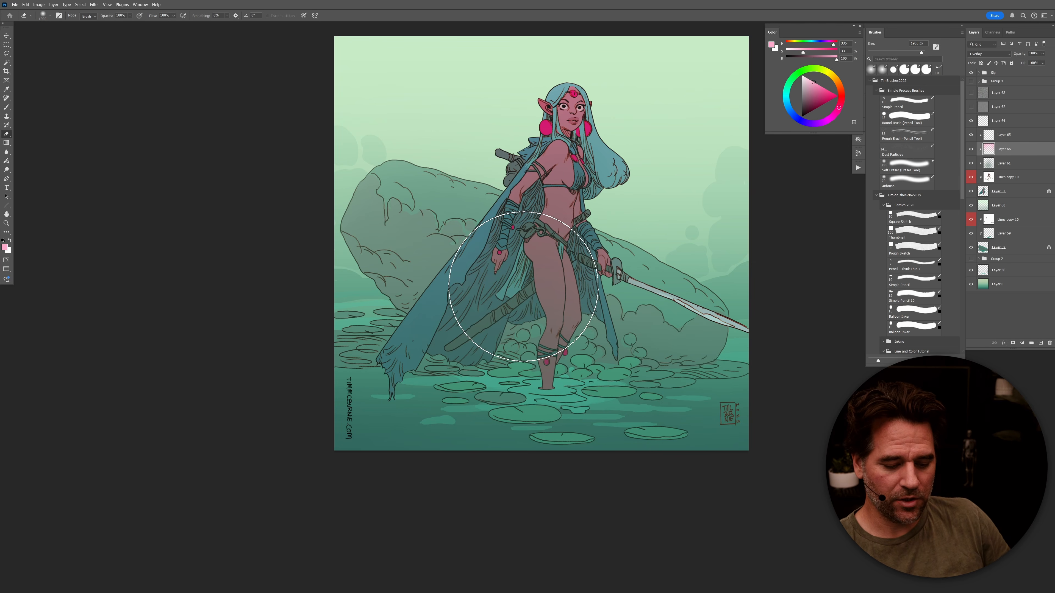
left_click_drag(637, 323, 621, 444)
mouse_move(694, 421)
left_mouse_down()
mouse_move(607, 453)
mouse_move(686, 428)
left_mouse_up()
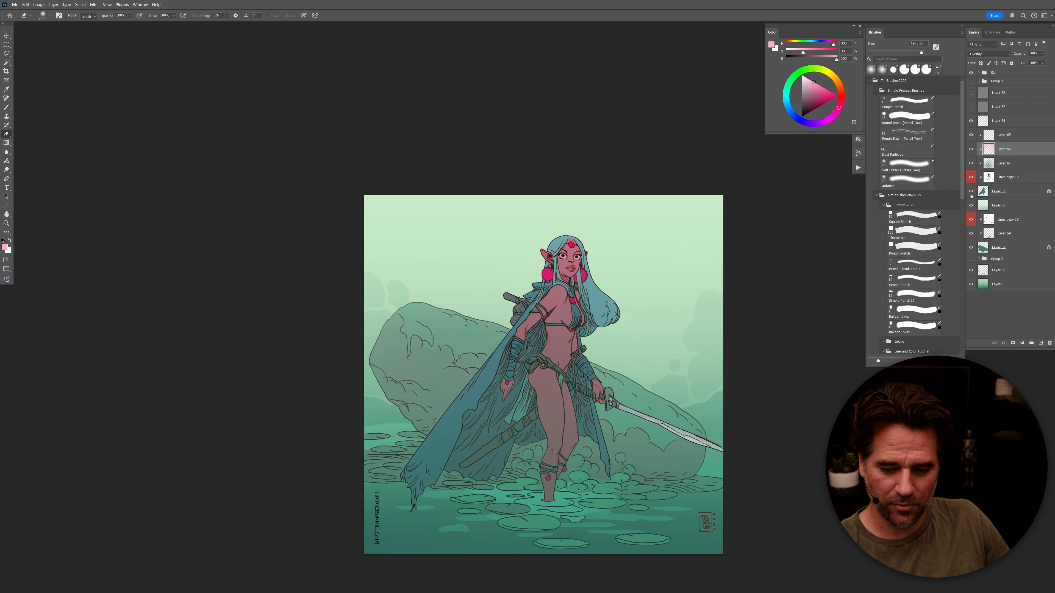
Step: Add a new layer in Overlay blending mode directly beneath the figure's color layer, above the background mist layer
left_click(1002, 164)
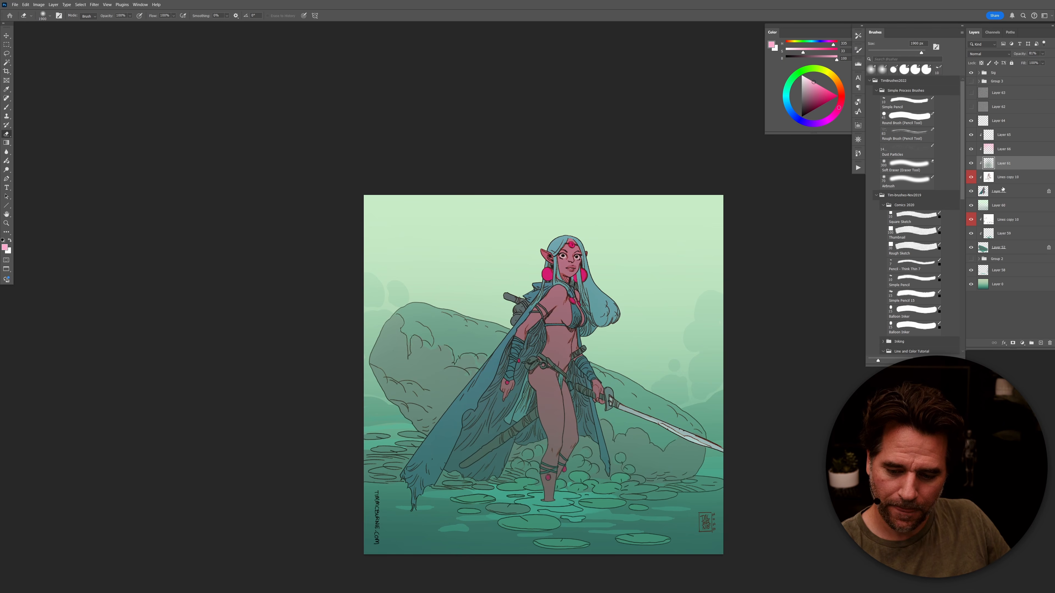
left_click(1003, 205)
key("ctrl+shift+alt+n")
key("shift+alt+o")
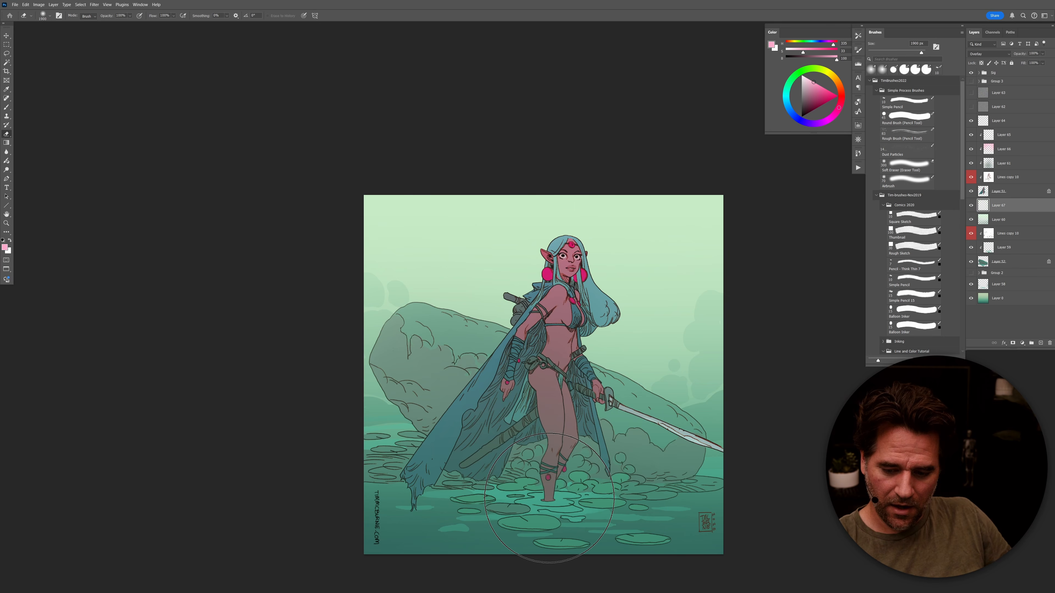
Step: Apply a gradient of brightened teal green sampled from the background, rising from the water up to the sky on the new overlay layer
key("g")
left_click(628, 389, "alt")
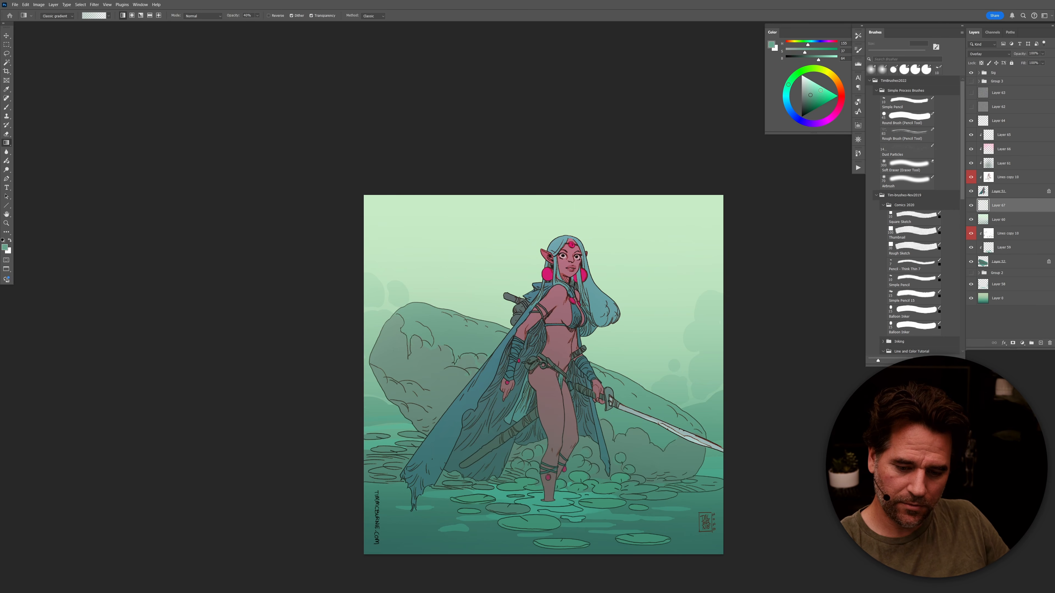
left_click(821, 91)
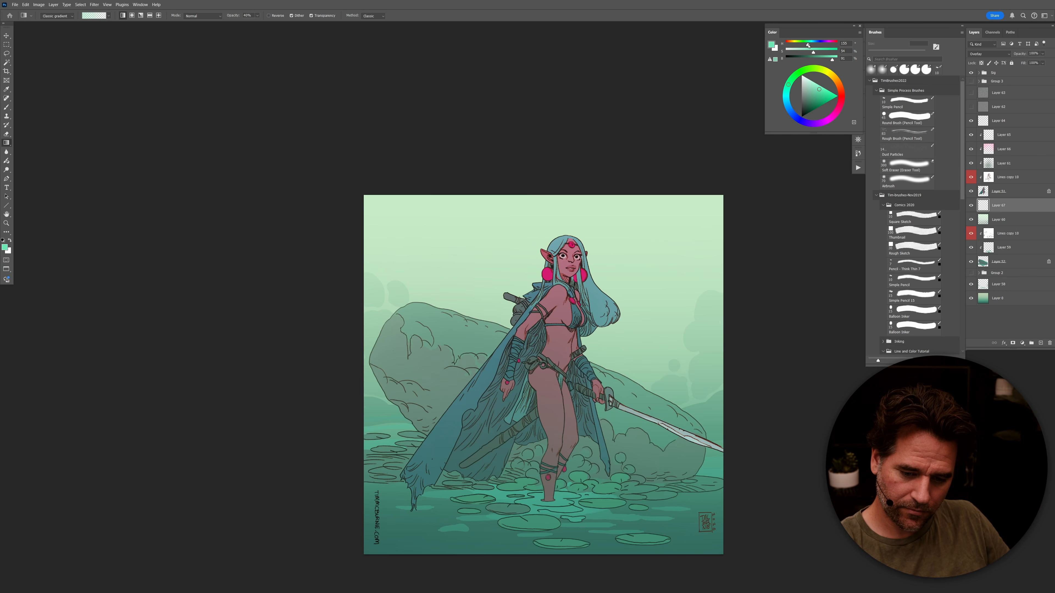
left_click_drag(595, 216, 594, 366)
left_click_drag(705, 351, 691, 337)
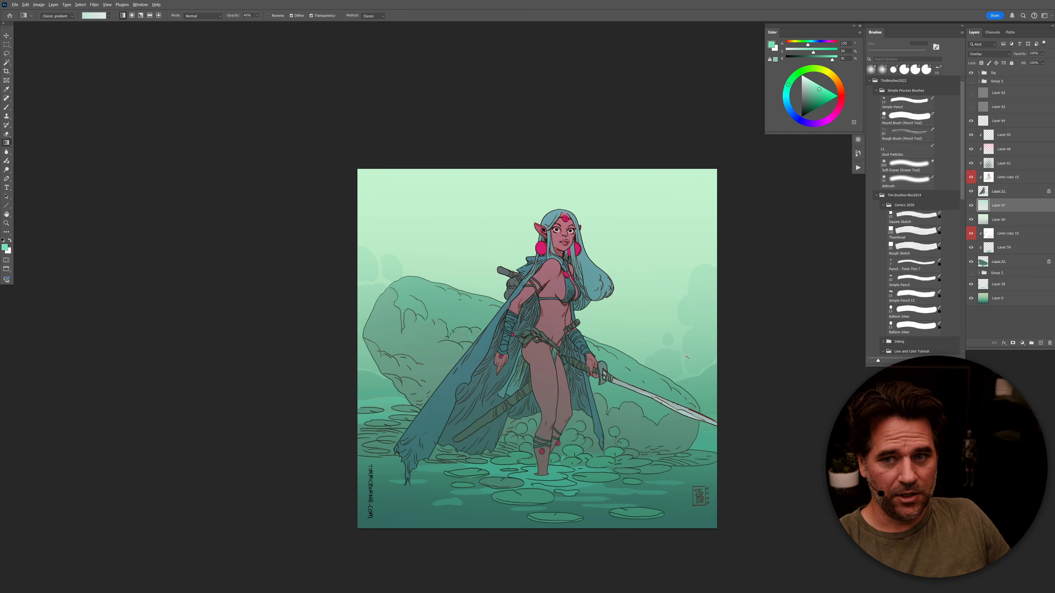
left_click(688, 358, "alt")
left_click(687, 358, "alt")
key("ctrl+z")
left_click_drag(654, 459, 667, 180)
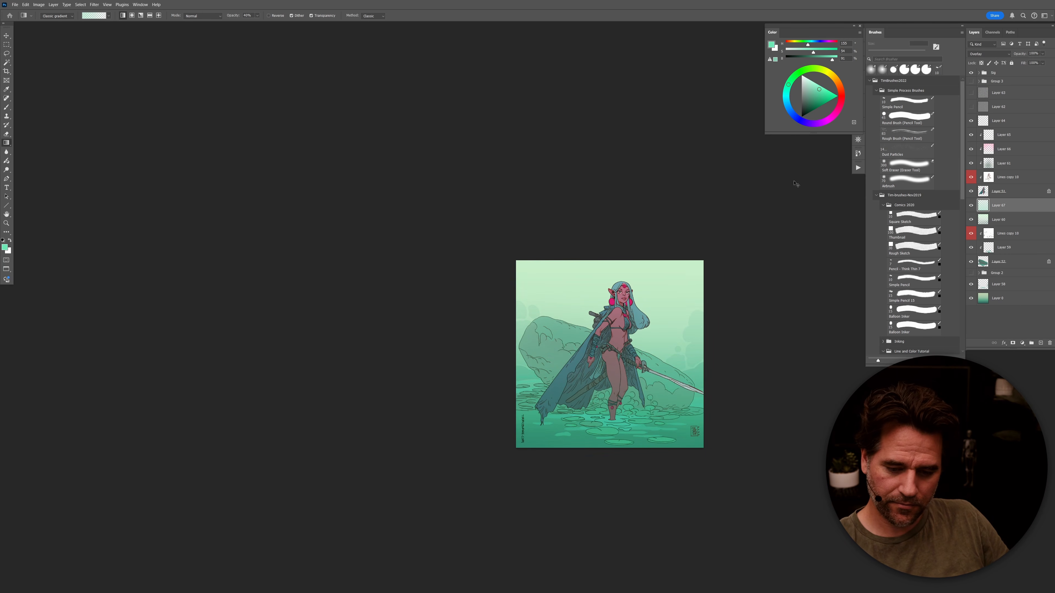
Step: Shift the hue of the background overlay gradient by +44 with Hue/Saturation
key("ctrl+u")
left_click_drag(921, 240, 936, 241)
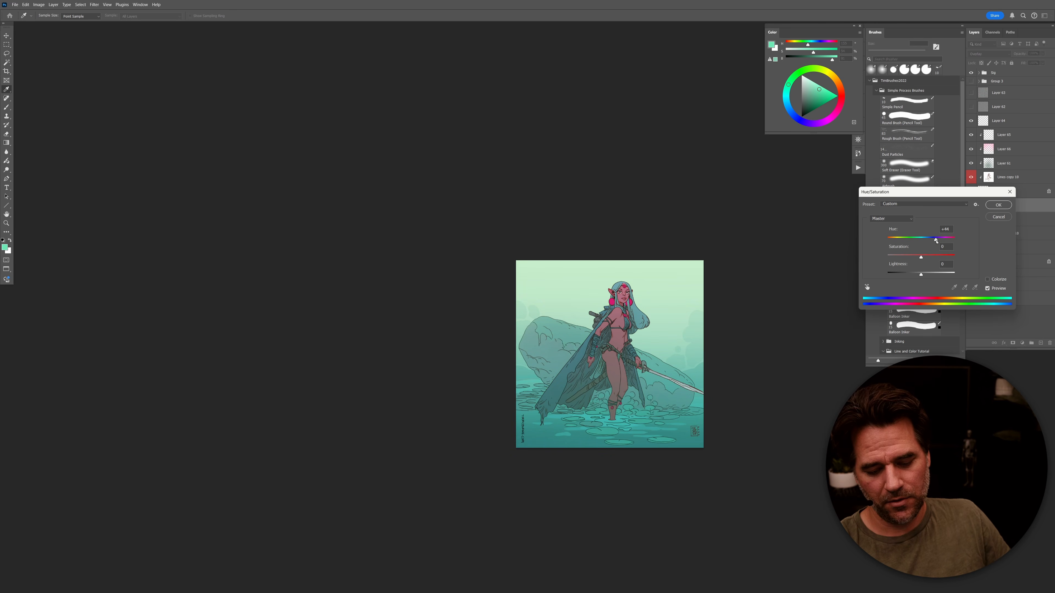
left_click(998, 204)
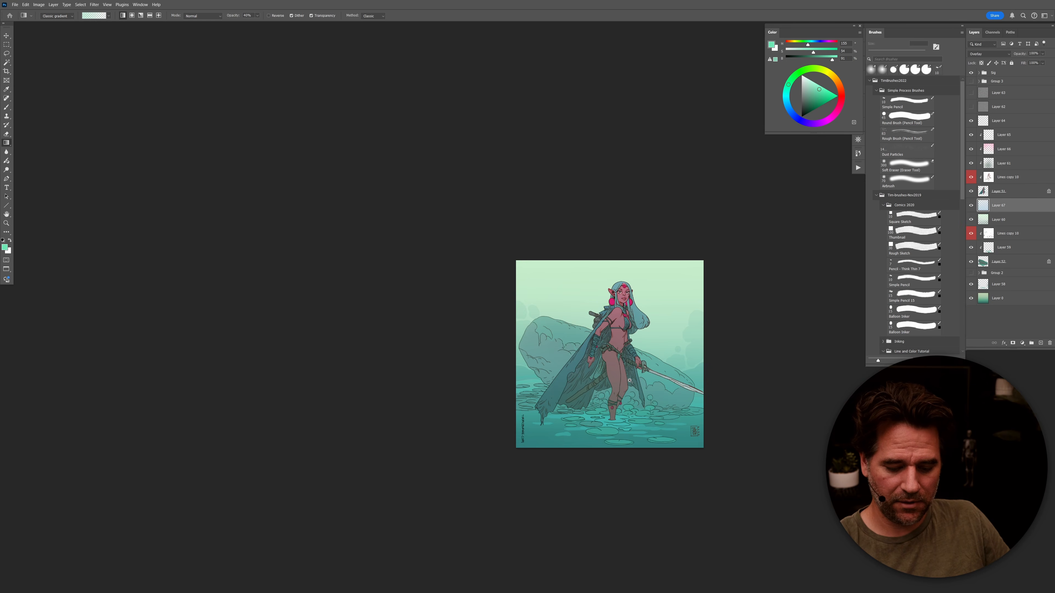
Step: Compare the background colors up close with and without the hue shift
left_click(630, 381, "ctrl")
left_click(639, 391, "ctrl")
left_click_drag(642, 394, 576, 401)
left_click(636, 375, "ctrl")
left_click_drag(637, 377, 642, 418)
key("ctrl+z")
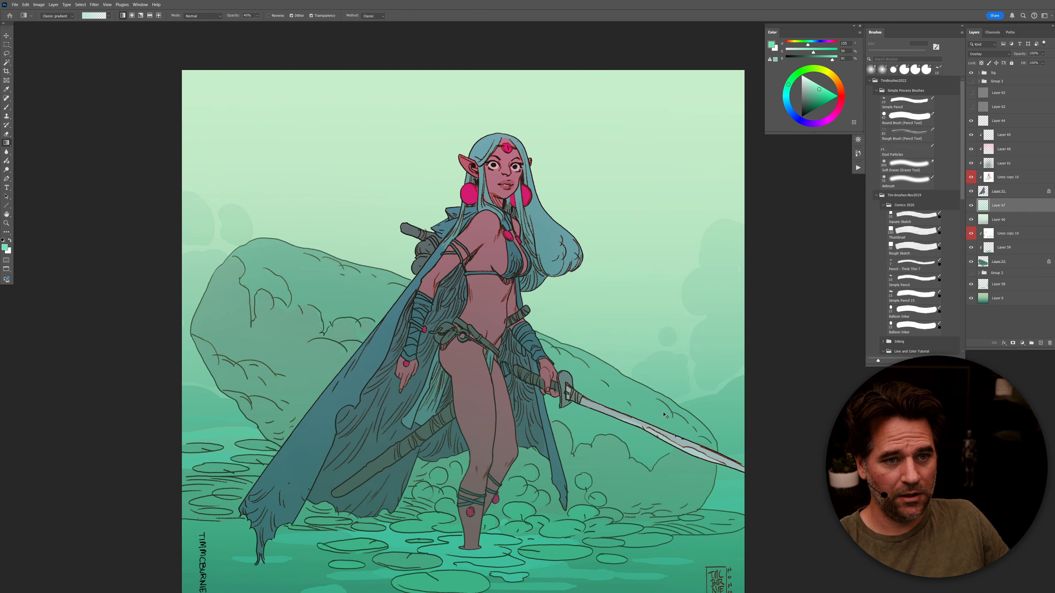
key("ctrl+shift+z")
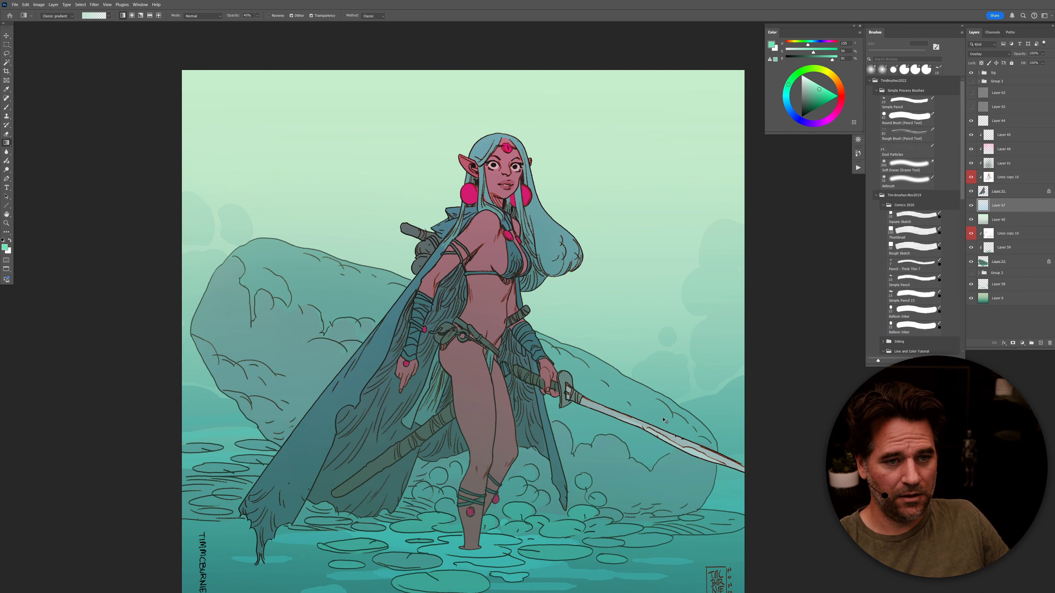
Step: Soften the hue-shifted overlay gradient across the water below the figure with the eraser
scroll(659, 420, "down", 3)
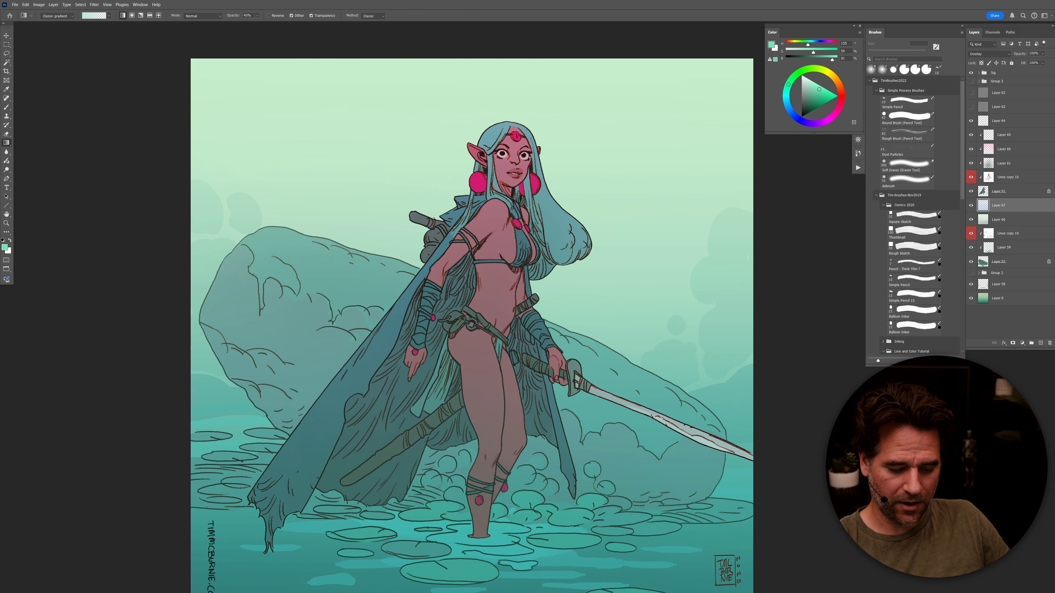
key("e")
left_click_drag(633, 499, 429, 516)
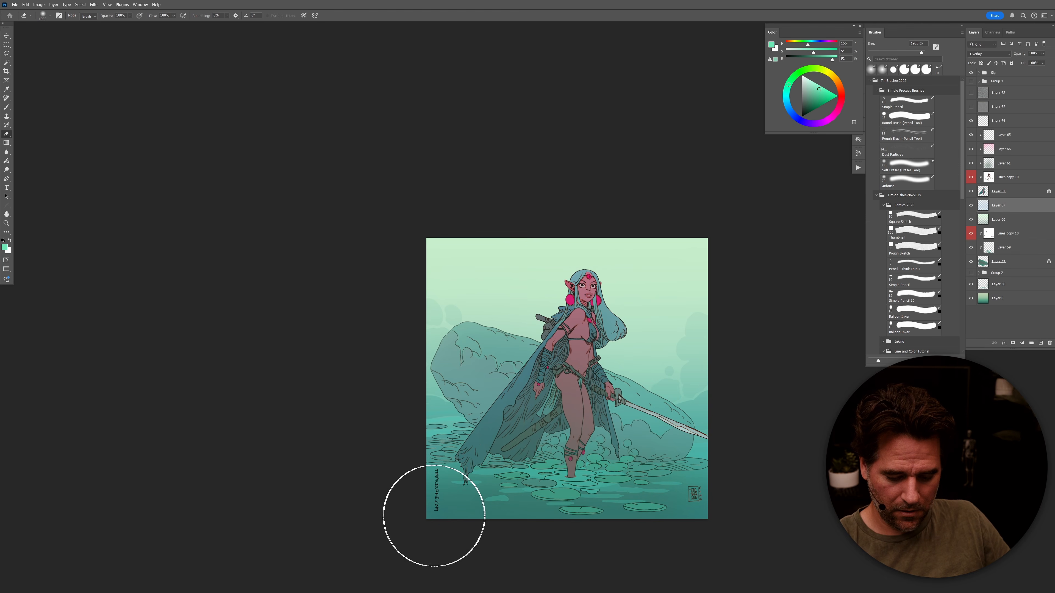
Step: Undo the last eraser pass and erase the overlay gradient again along the lower edge of the water
key("ctrl+z")
left_click_drag(672, 517, 448, 515)
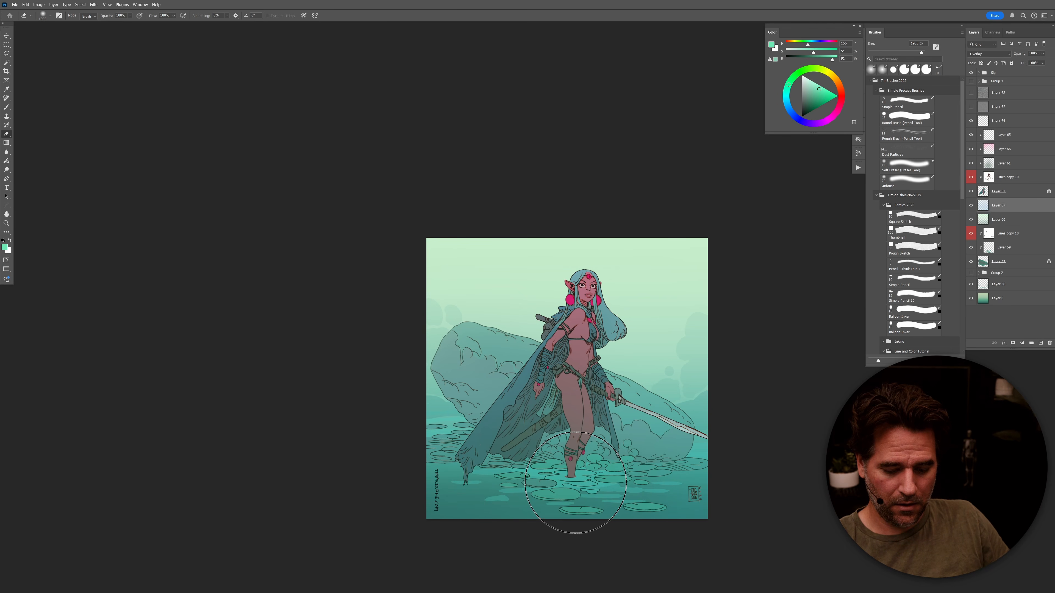
Step: Compare the figure with and without its clipped shading layer, and lower that layer's opacity
left_click(975, 163)
left_click(972, 164)
left_click(972, 163)
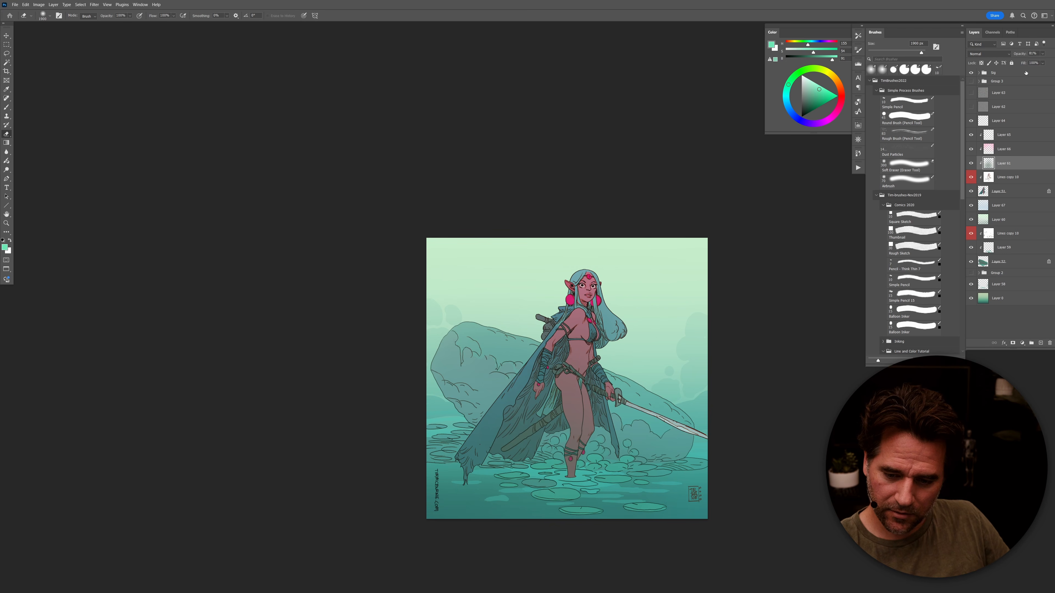
left_click_drag(1023, 54, 1016, 55)
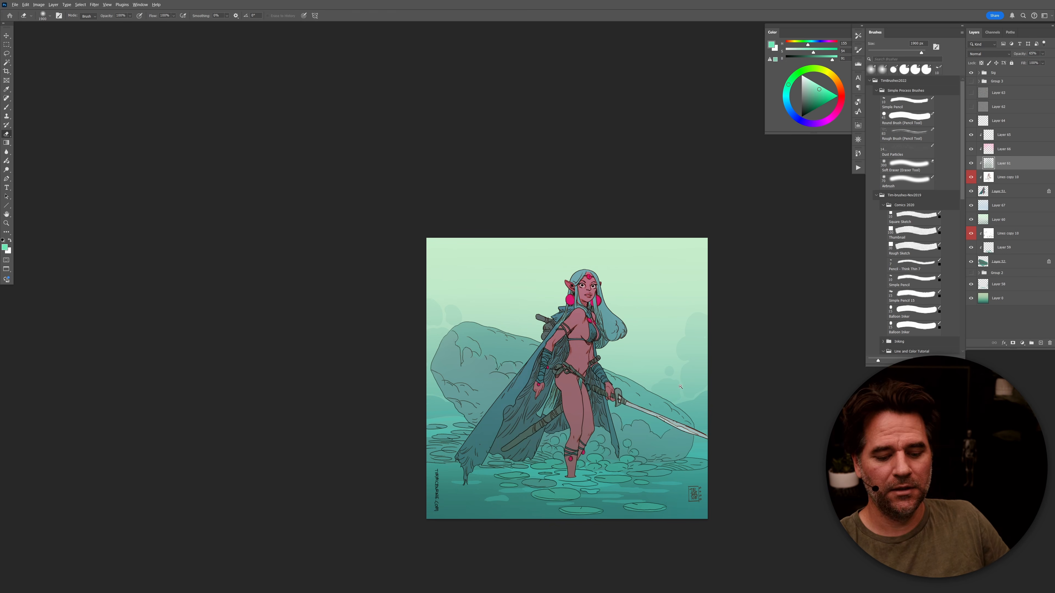
Step: Show the two hidden gray grain layers over the illustration
left_click(680, 387, "alt")
mouse_move(697, 414)
left_mouse_down()
mouse_move(684, 425)
mouse_move(650, 410)
mouse_move(690, 406)
left_mouse_up()
left_click(971, 107)
left_click(971, 93)
Step: Add a new empty layer just below the two grain layers and try to save the document
left_click(999, 121)
left_click_drag(616, 386, 627, 383)
left_click_drag(623, 380, 599, 373)
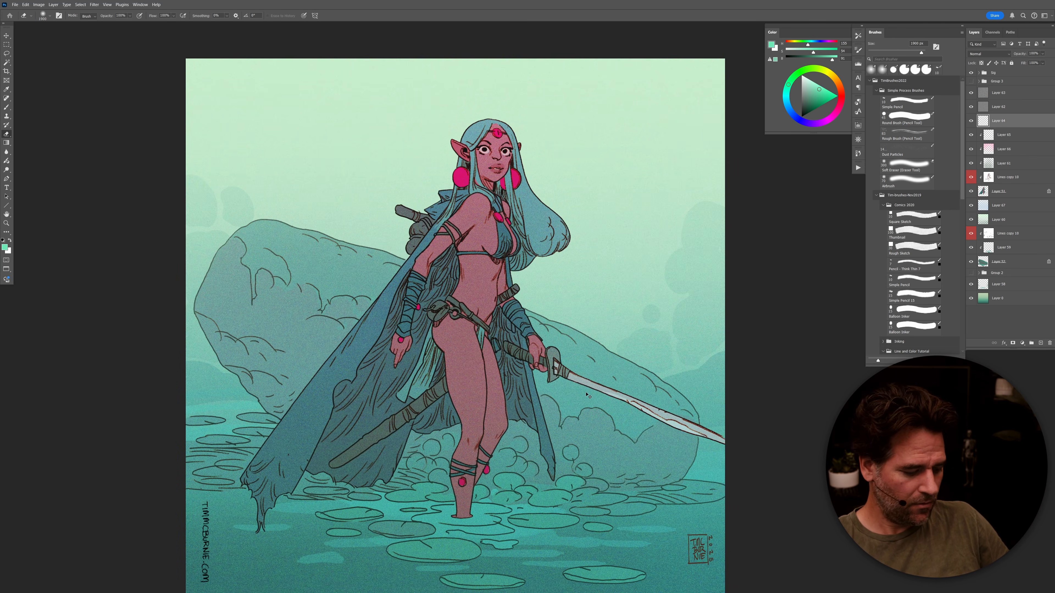
key("ctrl+shift+alt+n")
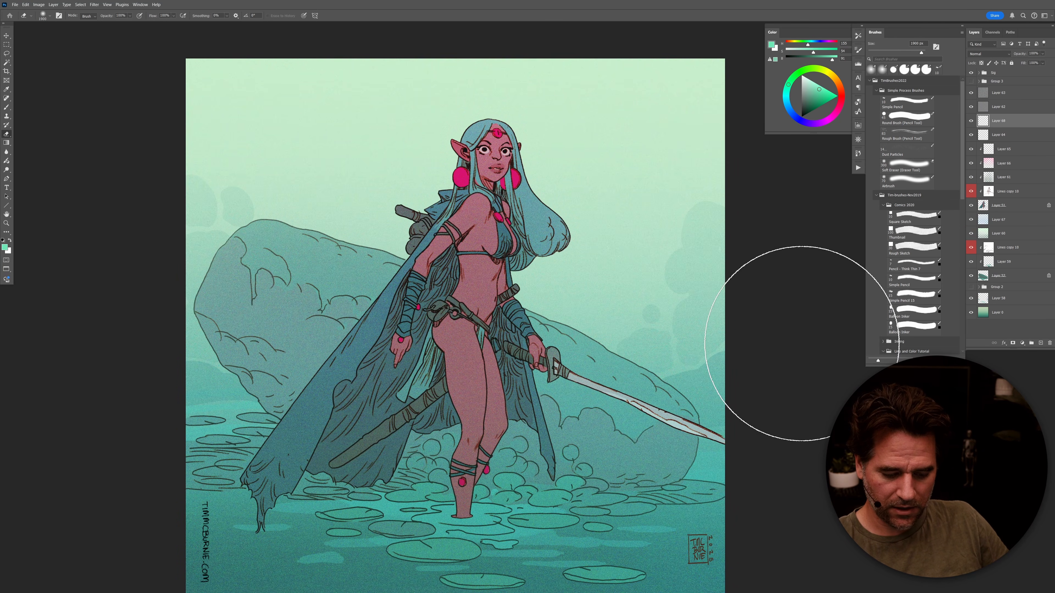
key("b")
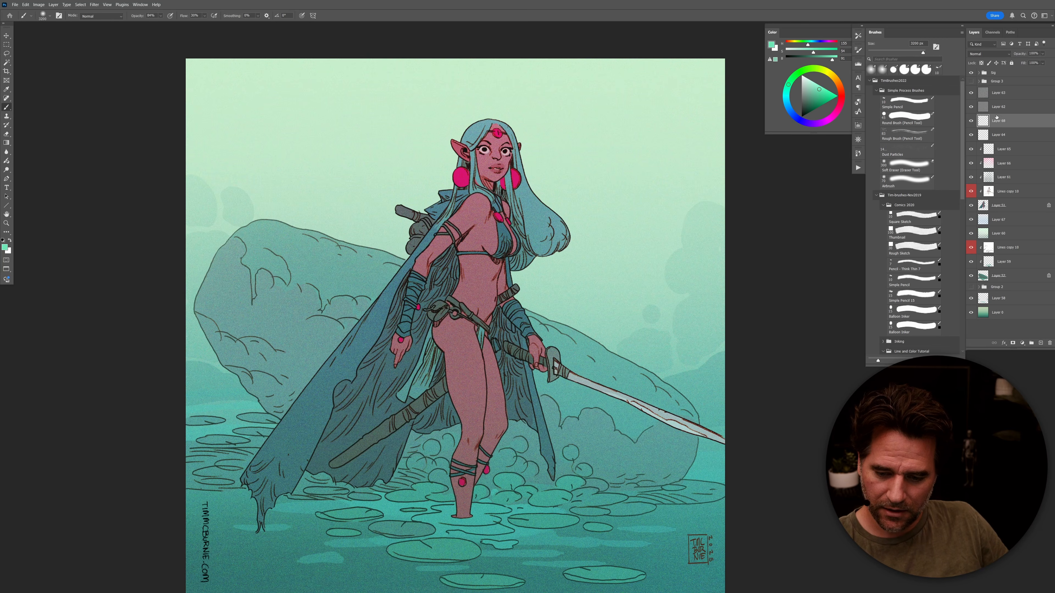
key("ctrl+s")
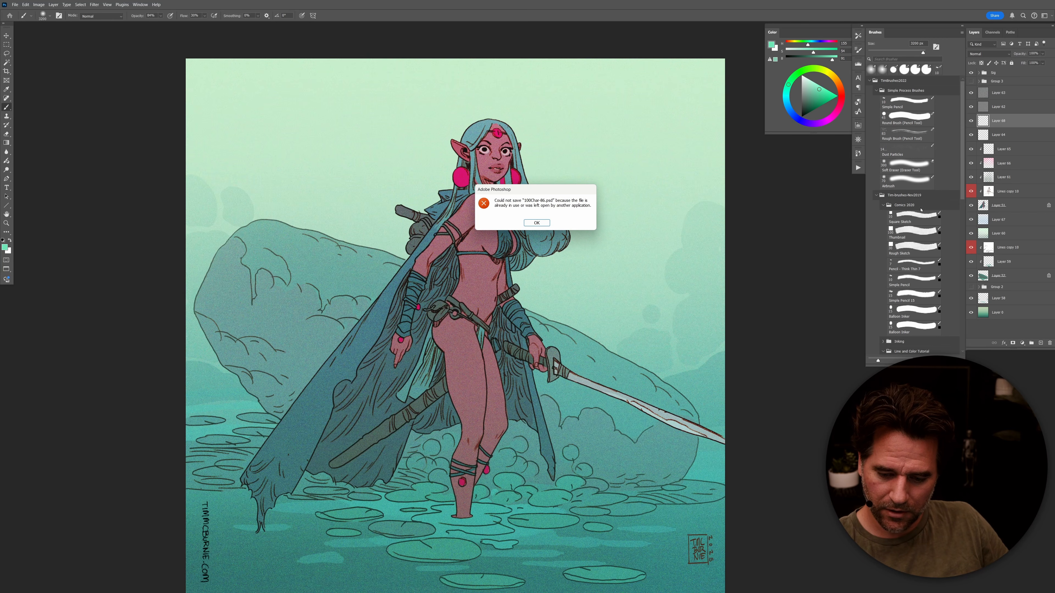
left_click(542, 226)
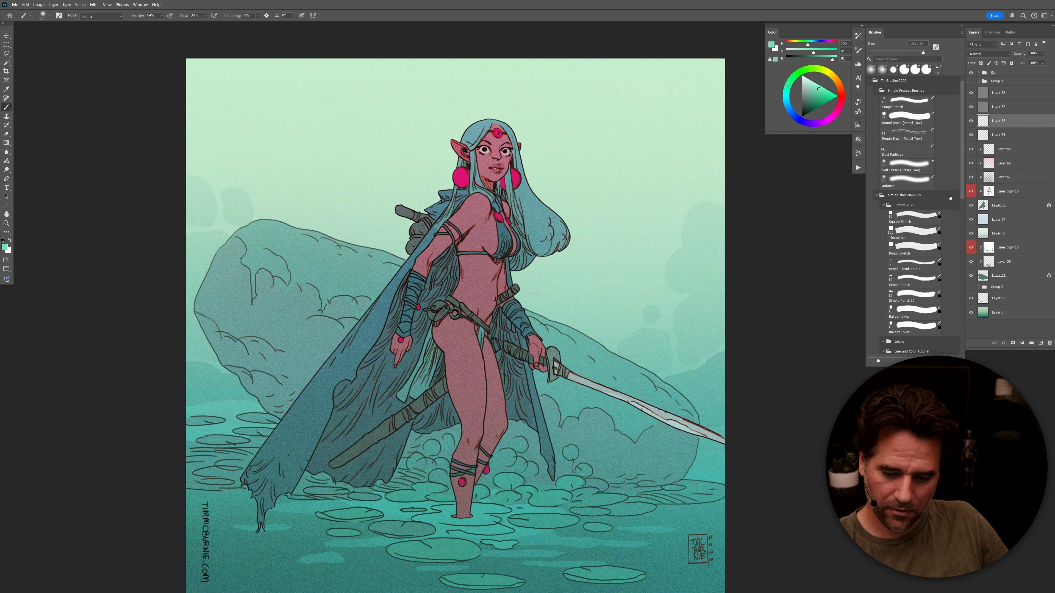
Step: Scatter specks across the illustration with the Dust Particles brush, using a muted teal sampled from the background
left_click(919, 154)
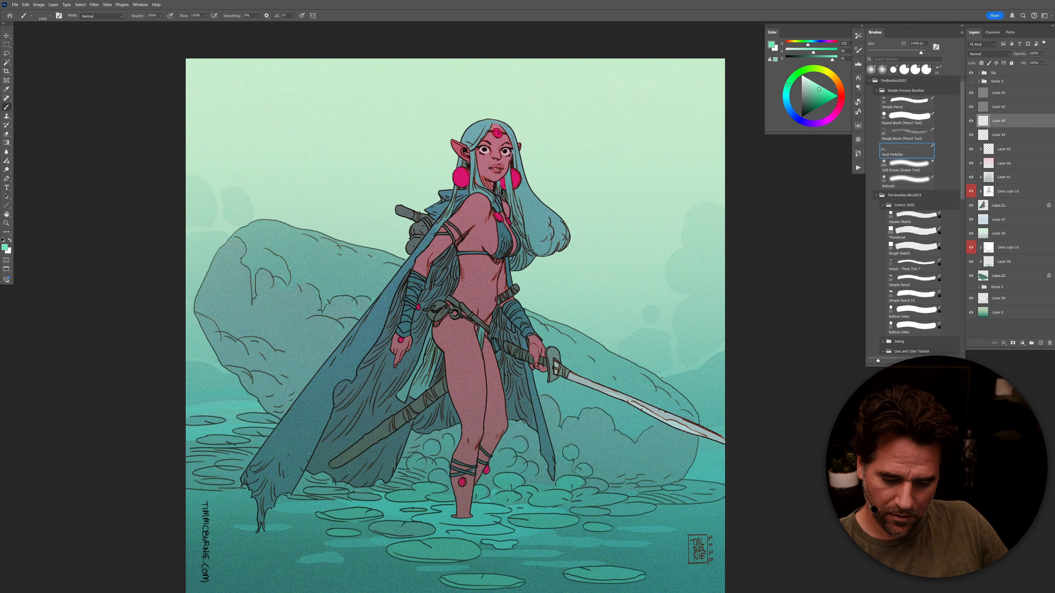
left_click(658, 374, "alt")
left_click_drag(646, 374, 685, 415)
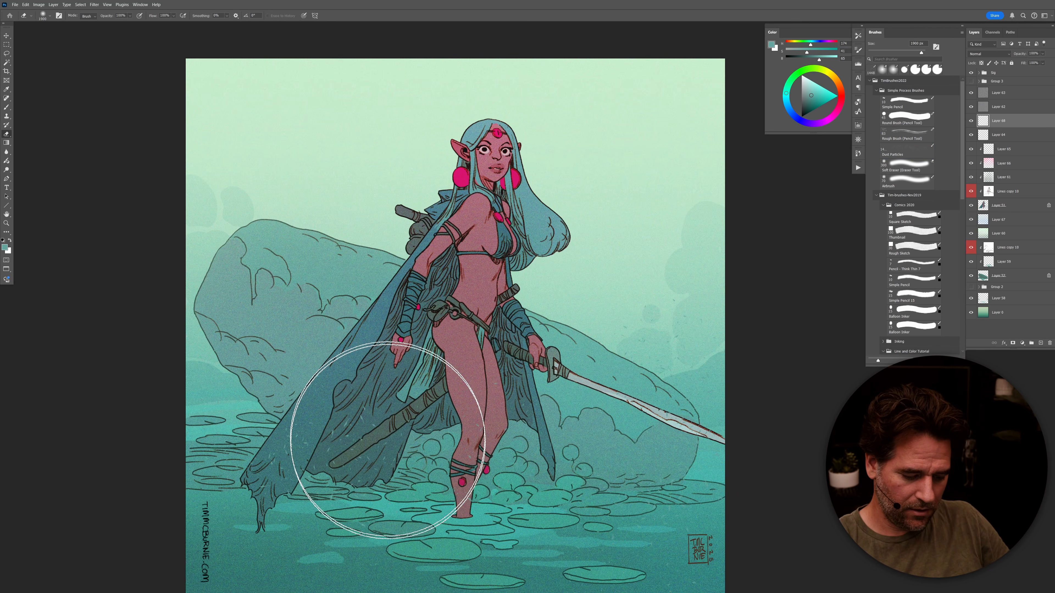
left_click_drag(581, 473, 617, 413)
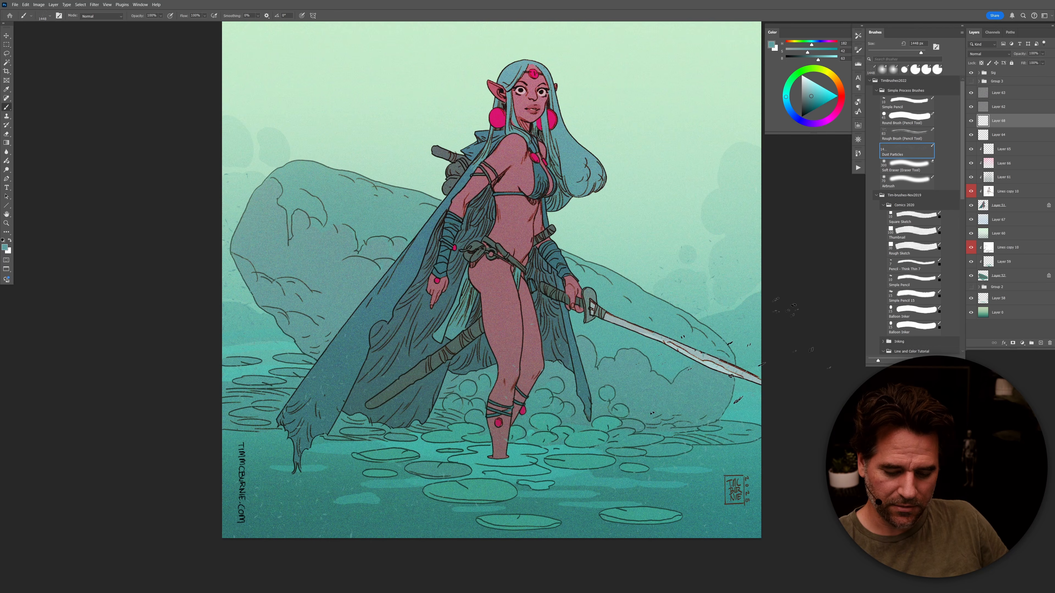
Step: Shrink the eraser considerably and clean up unwanted dust specks around the figure's legs and cape
key("e")
key("bracketleft")
key("bracketleft")
key("bracketleft")
key("bracketleft")
key("bracketleft")
key("bracketleft")
key("bracketleft")
key("bracketleft")
key("bracketleft")
key("bracketleft")
key("bracketleft")
key("bracketleft")
key("bracketleft")
key("bracketleft")
key("bracketleft")
key("bracketleft")
key("b")
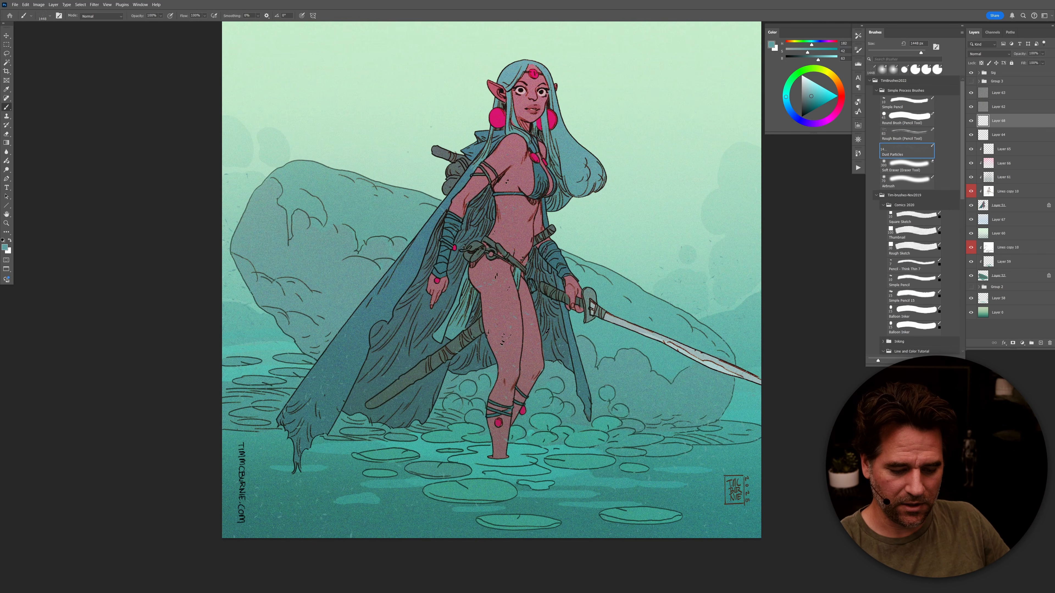
key("e")
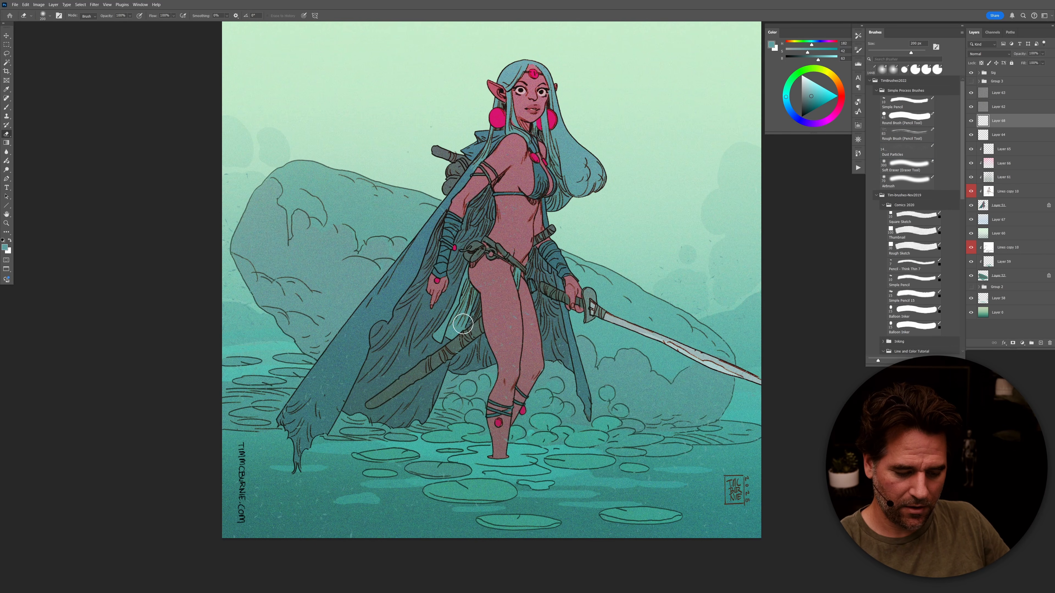
Step: Add dust particles around the sky in a pale green sampled from the background, and erase stray specks
left_click_drag(610, 366, 589, 467)
key("b")
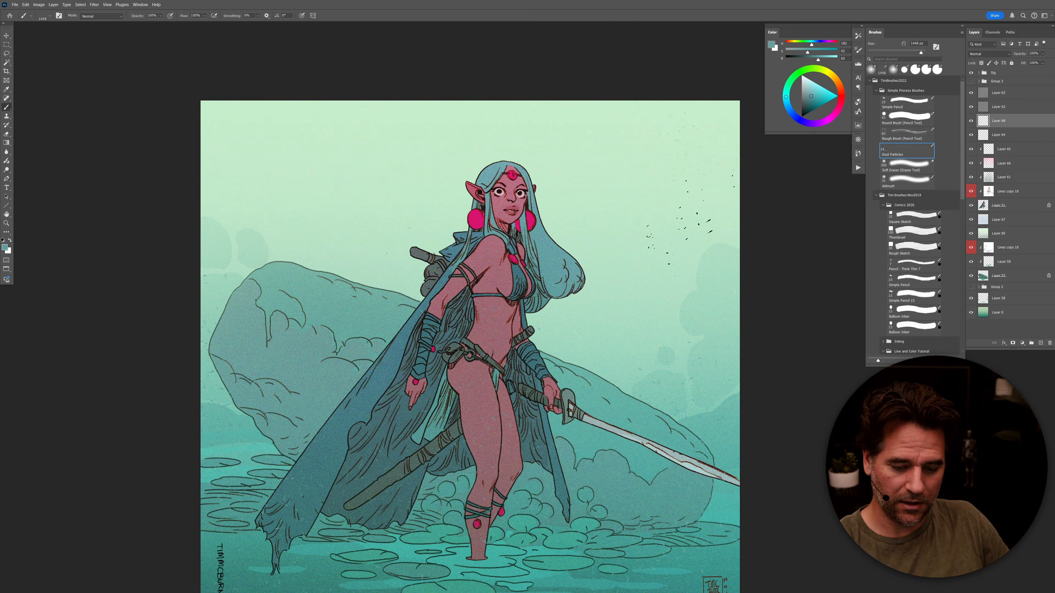
left_click(718, 309, "alt")
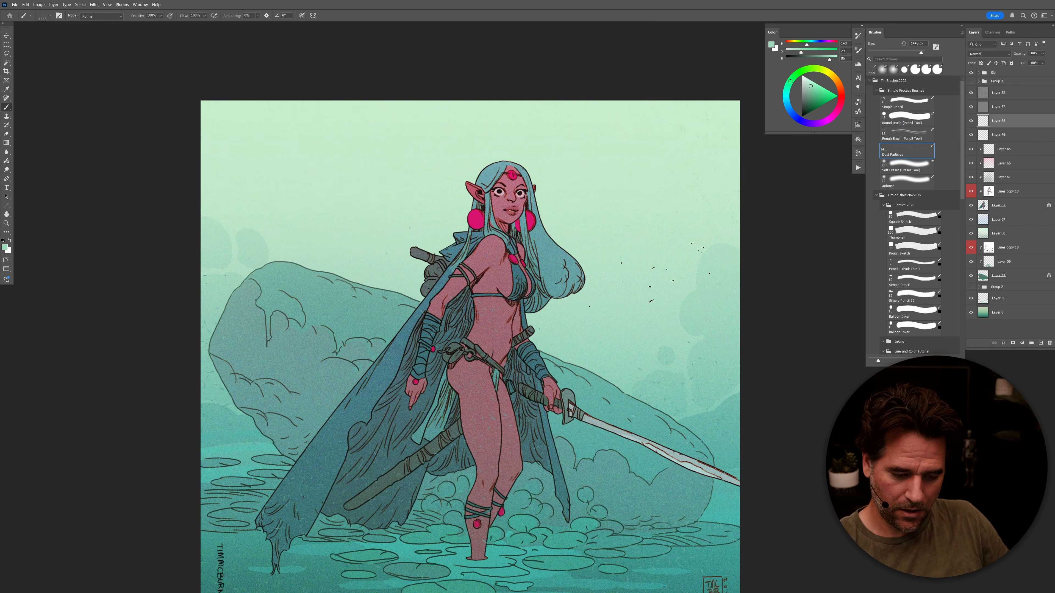
key("e")
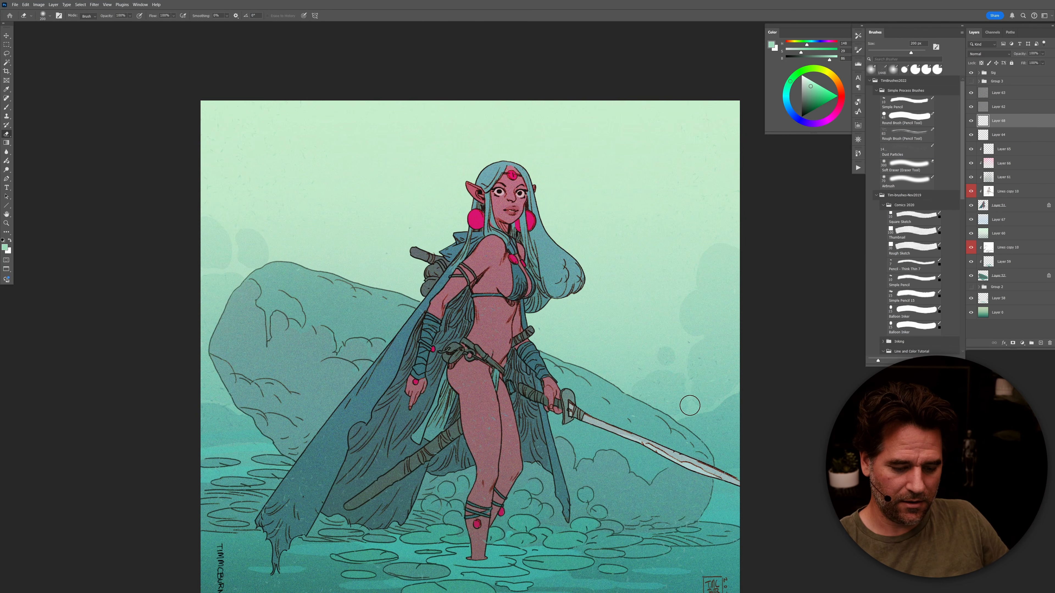
key("b")
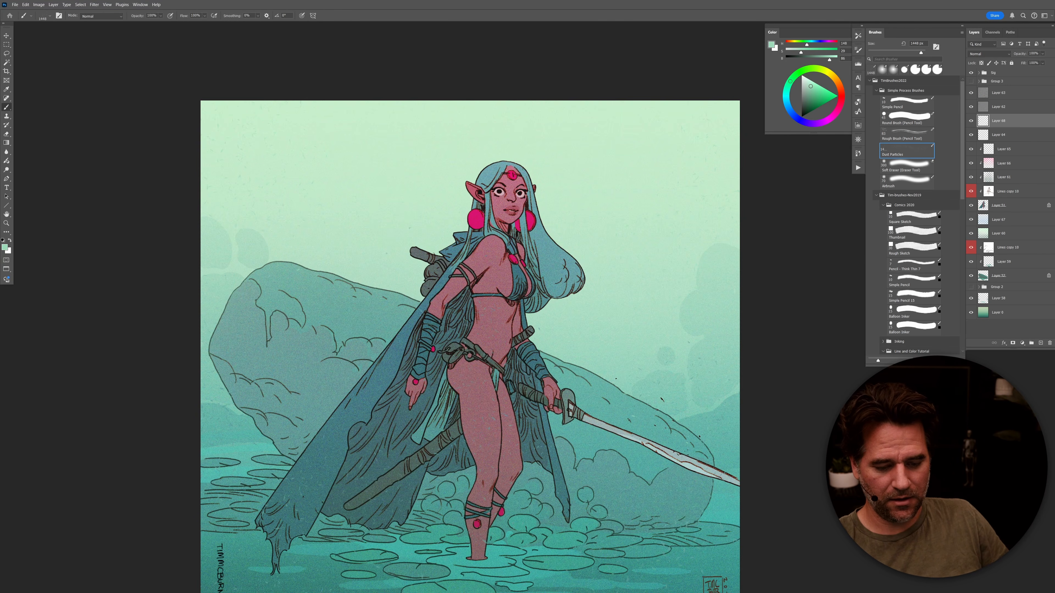
Step: Add another new layer and paint larger particles over the water with a greatly enlarged Dust Particles brush
scroll(658, 433, "down", 5)
key("ctrl+alt+shift+n")
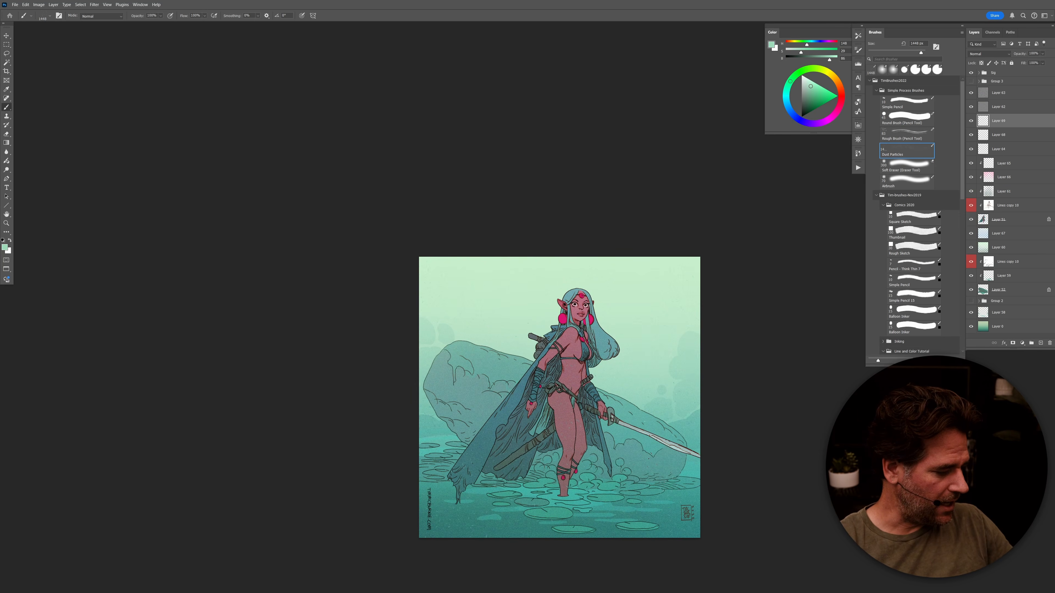
key("bracketright")
key("bracketright")
key("bracketright")
key("bracketright")
key("bracketright")
key("bracketright")
key("bracketright")
key("bracketright")
key("bracketright")
key("bracketright")
key("bracketright")
key("bracketright")
key("bracketright")
key("bracketright")
key("bracketright")
key("bracketright")
key("bracketright")
key("bracketright")
key("bracketright")
key("bracketright")
left_click(656, 461)
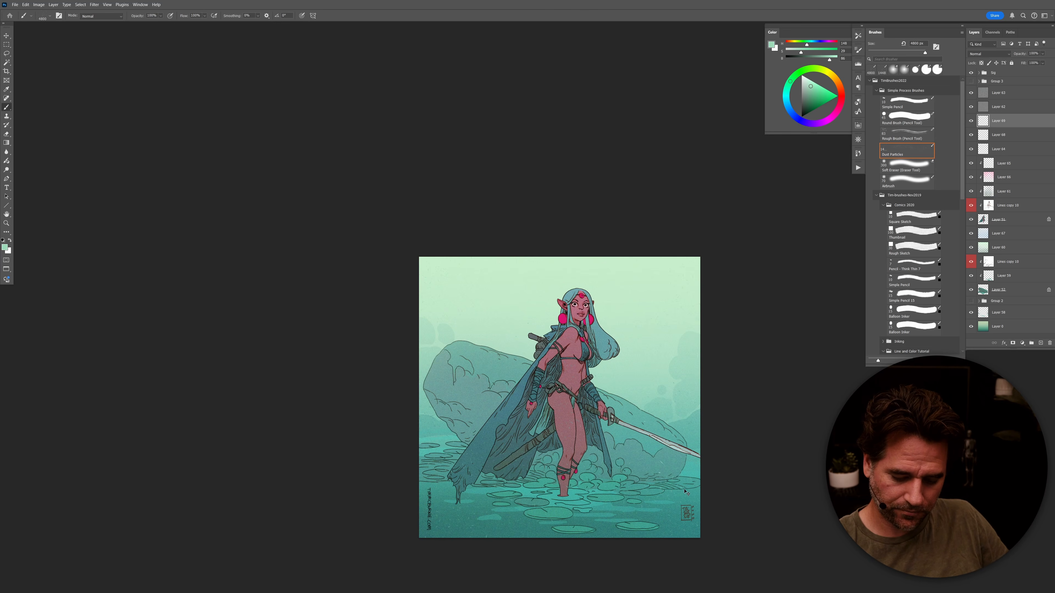
Step: Stamp large leaf-like particles in a sampled teal on both sides of the sky, erasing unwanted ones
left_click(679, 391, "alt")
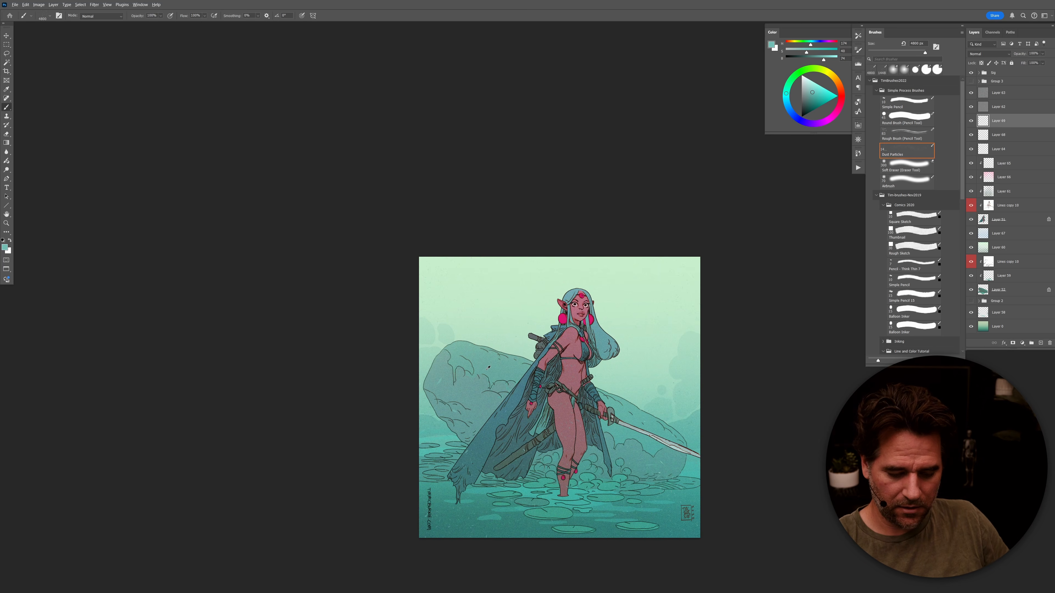
key("e")
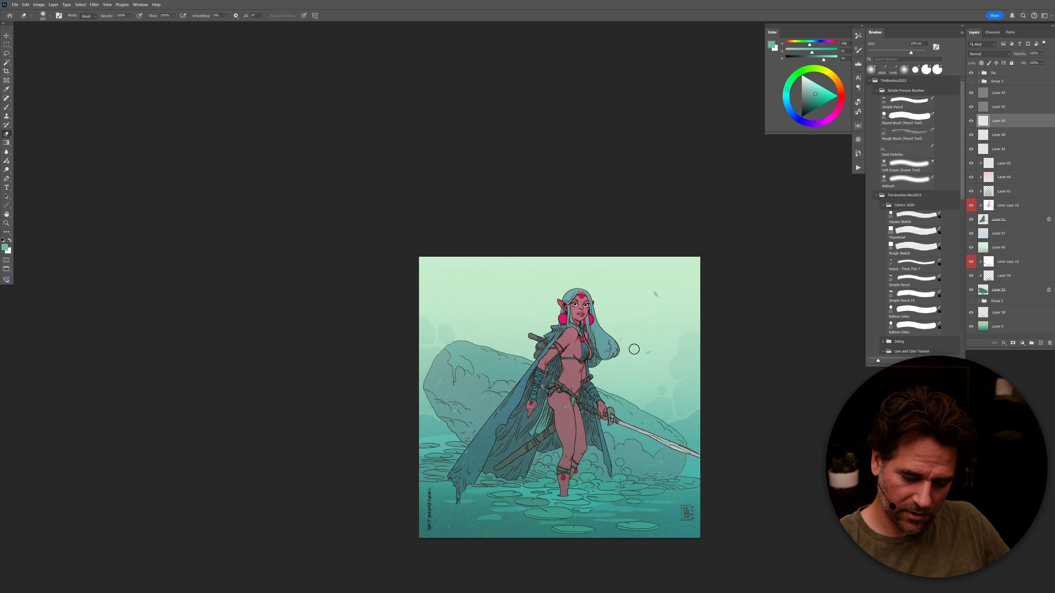
key("b")
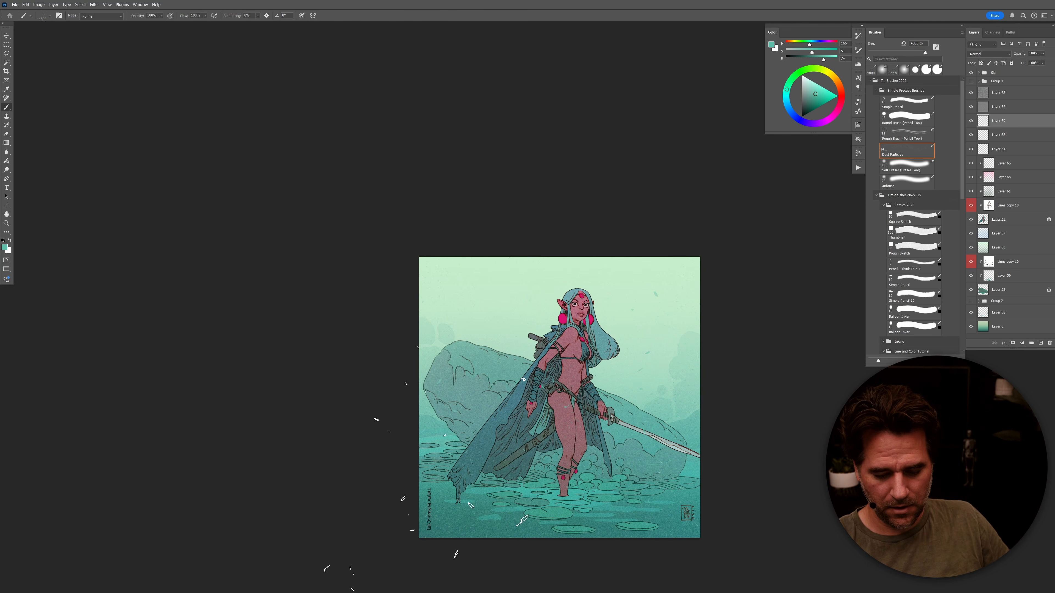
left_click(471, 320)
key("e")
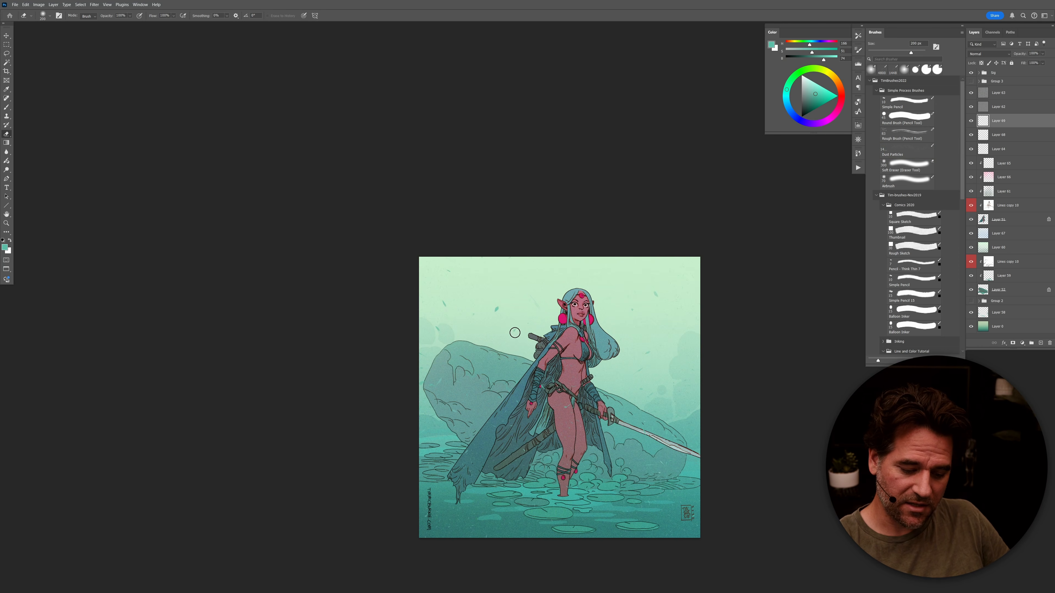
Step: Fill the signature in the top layer group with hot pink sampled from the earring, and try to save the document
scroll(661, 406, "up", 2)
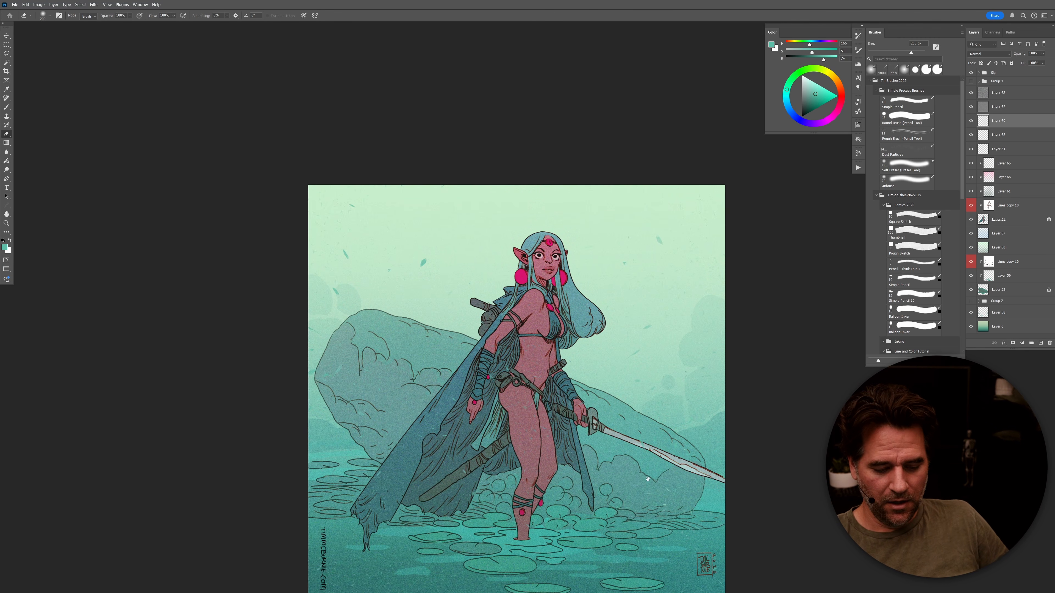
scroll(512, 546, "down", 3)
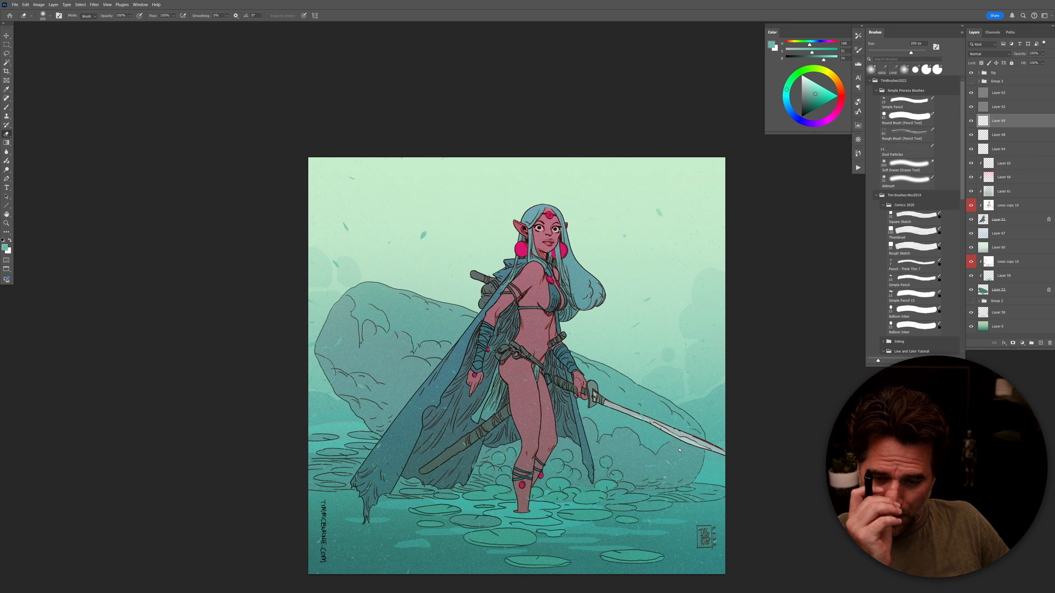
left_click(979, 73)
left_click(1004, 84)
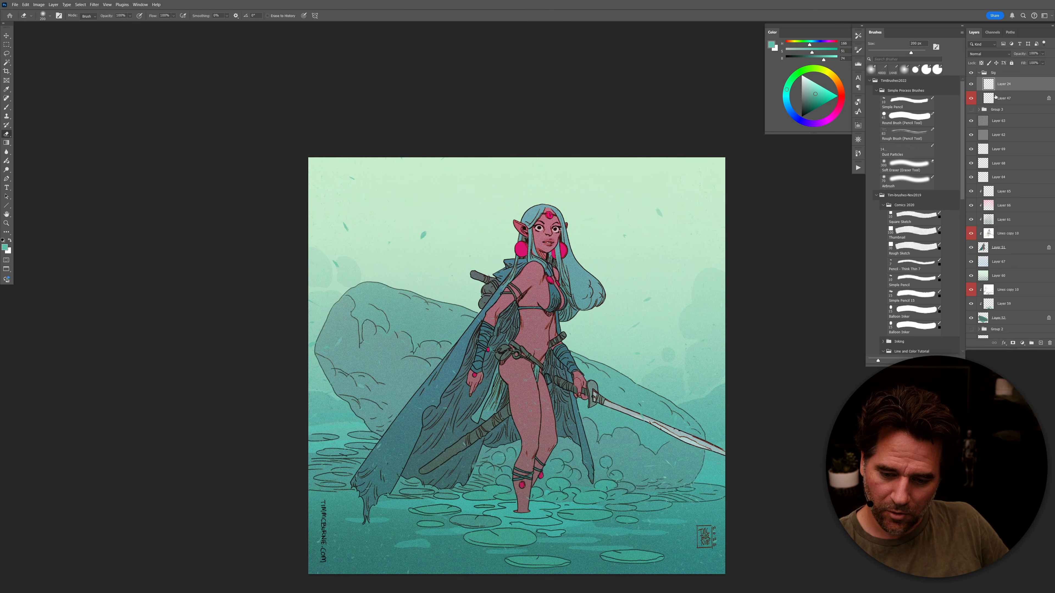
left_click(1004, 98)
key("b")
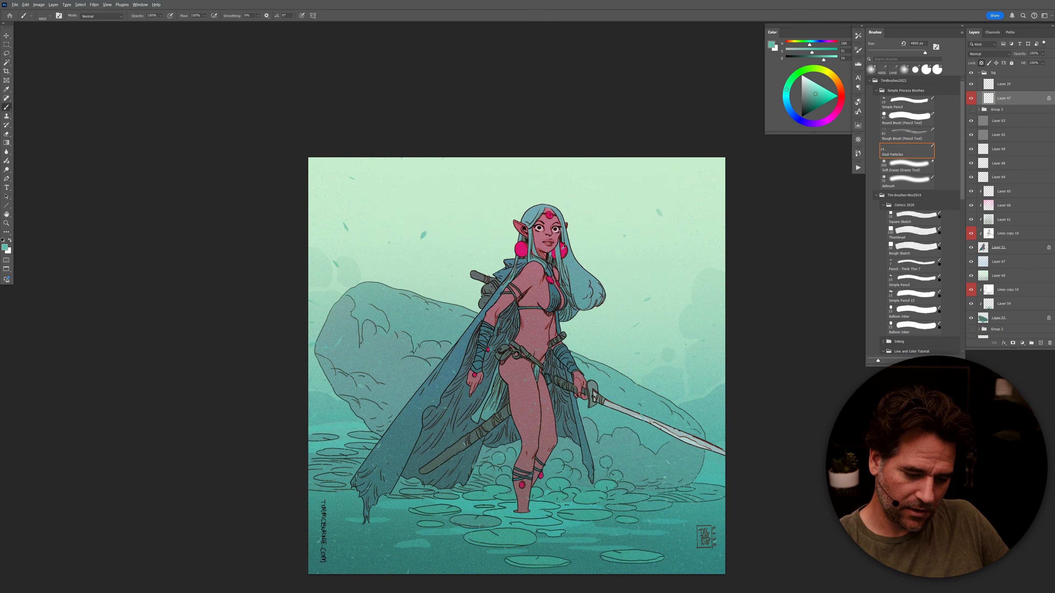
left_click(563, 247, "alt")
key("ctrl+s")
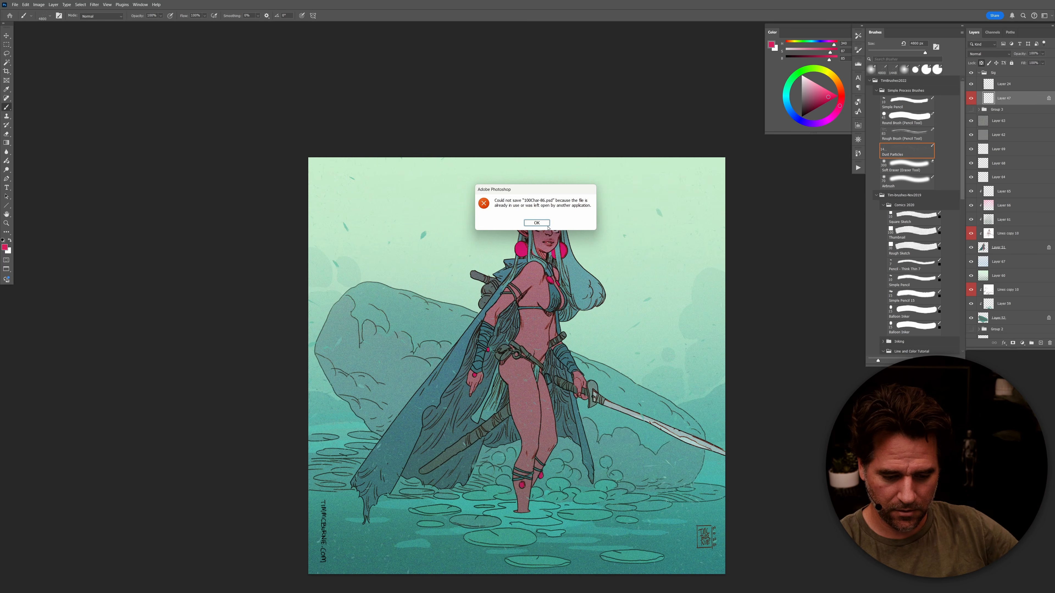
left_click(547, 224)
key("alt+BackSpace")
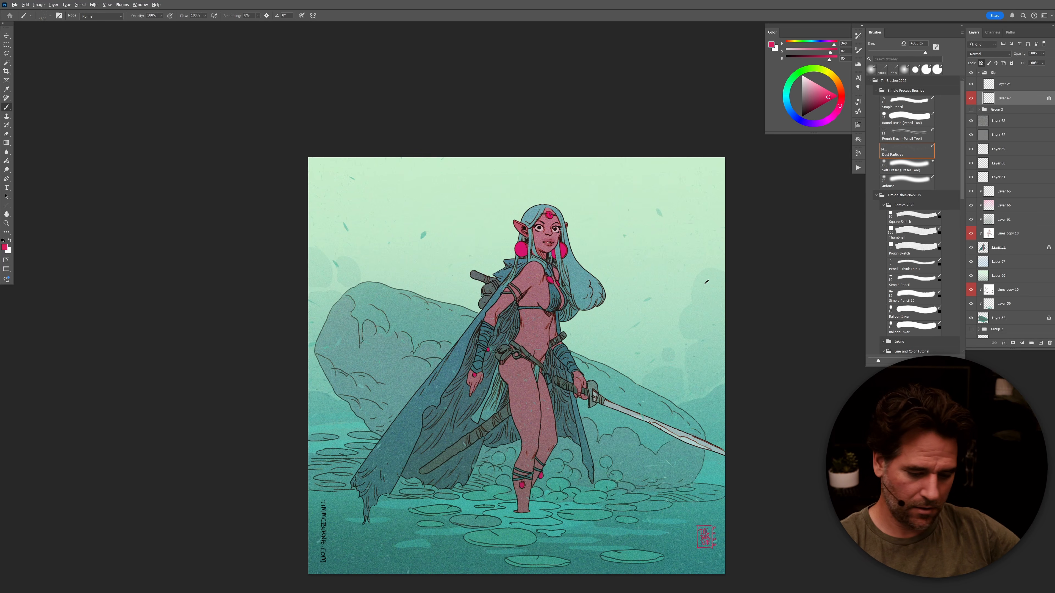
Step: Lock the transparent pixels of the website-text layer and fill the text with the same hot pink
left_click(985, 85)
key("alt+BackSpace")
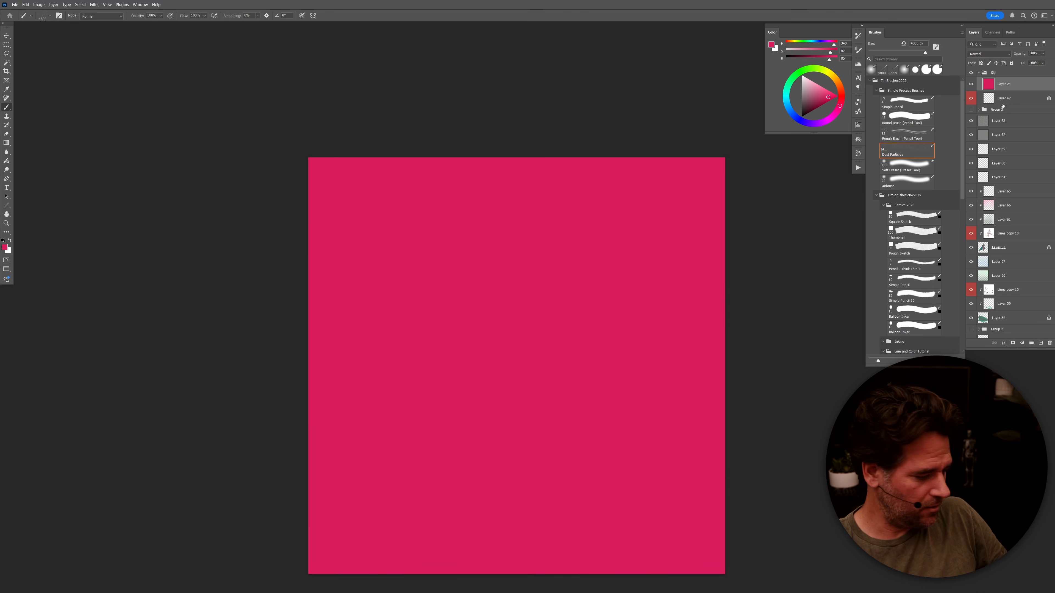
key("ctrl+z")
key("slash")
key("alt+BackSpace")
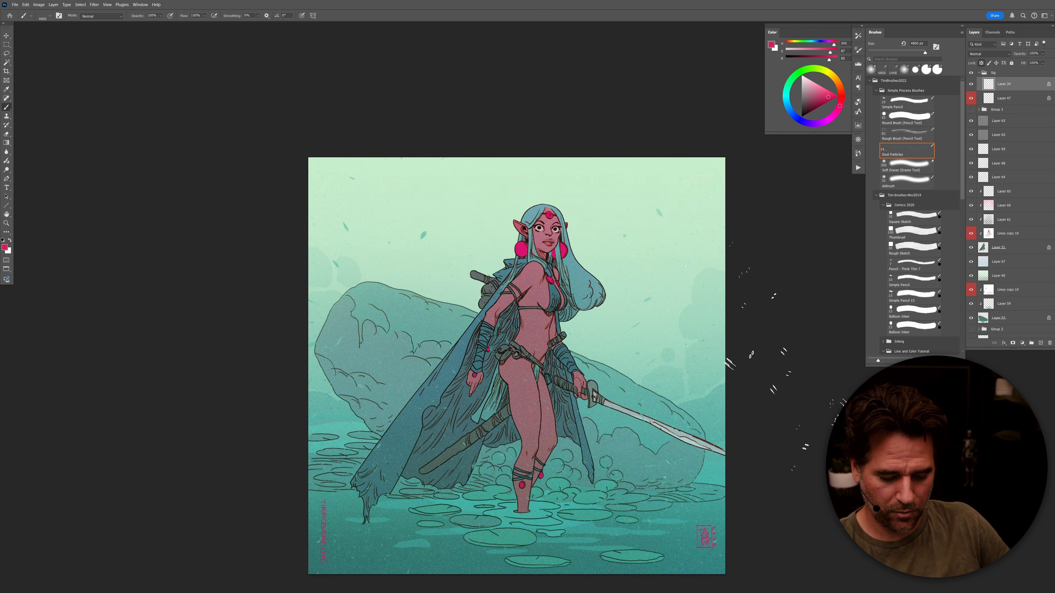
Step: Darken the pink website text with Hue/Saturation by setting its lightness to -32
key("ctrl+u")
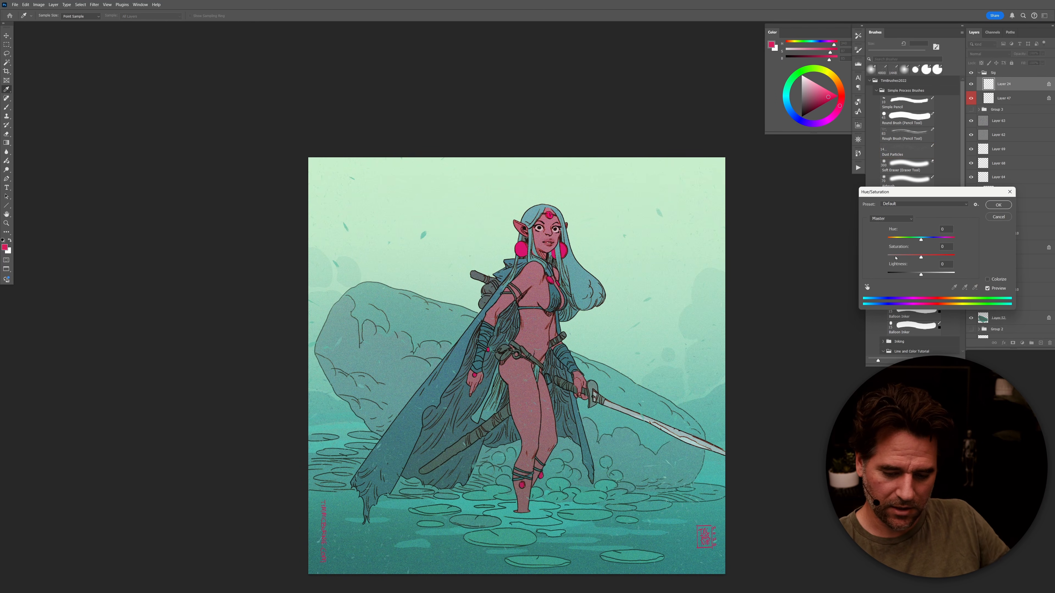
left_click_drag(922, 275, 911, 276)
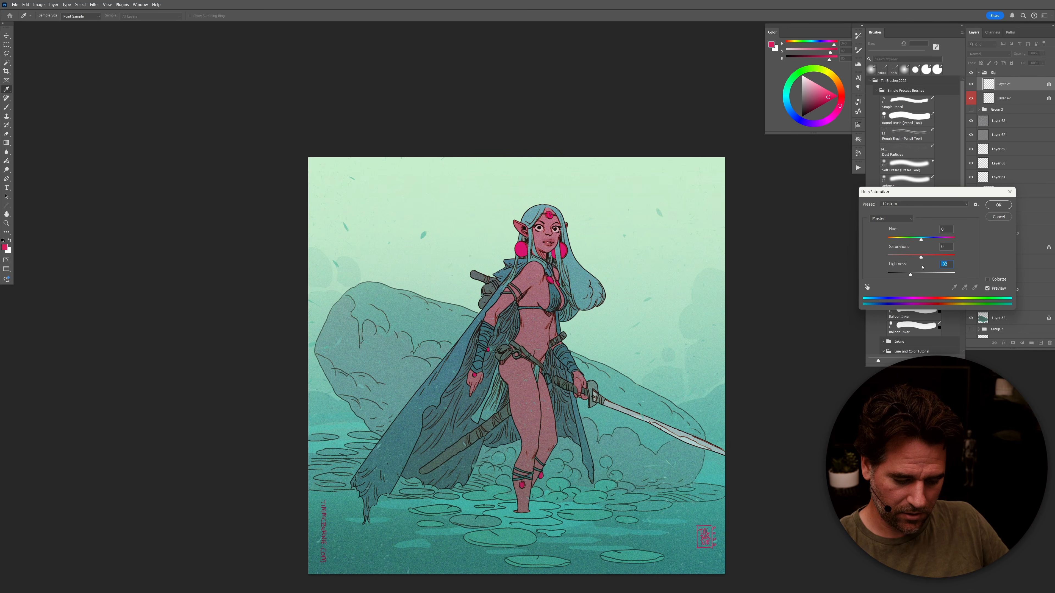
left_click(999, 205)
Step: Darken the pink signature with Hue/Saturation by setting its lightness to -31
left_click(990, 100)
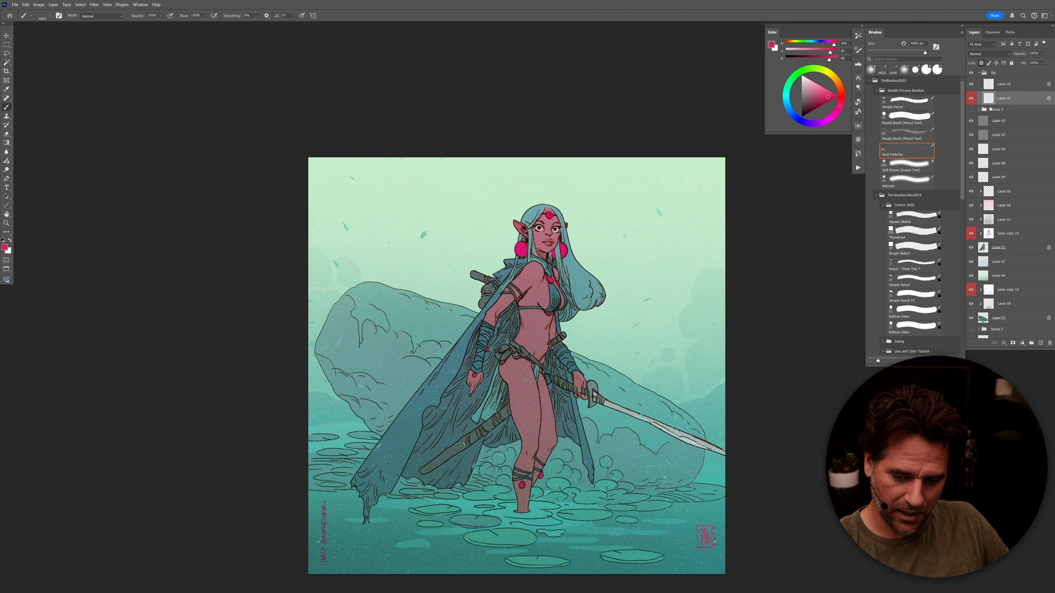
key("ctrl+u")
left_click_drag(921, 276, 911, 277)
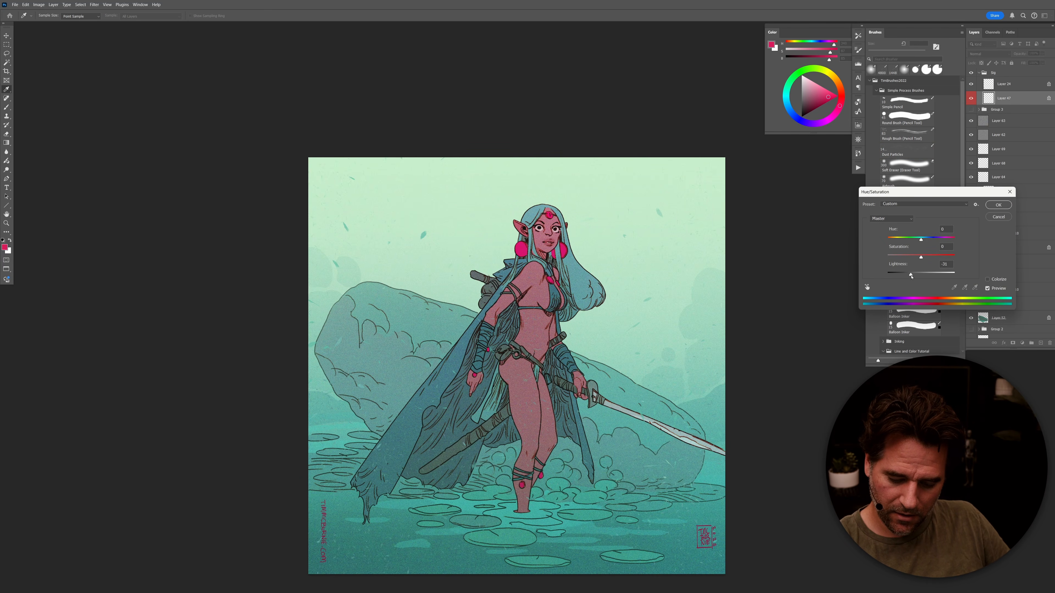
left_click(998, 205)
mouse_move(695, 461)
left_mouse_down()
mouse_move(678, 469)
mouse_move(626, 409)
mouse_move(634, 391)
left_mouse_up()
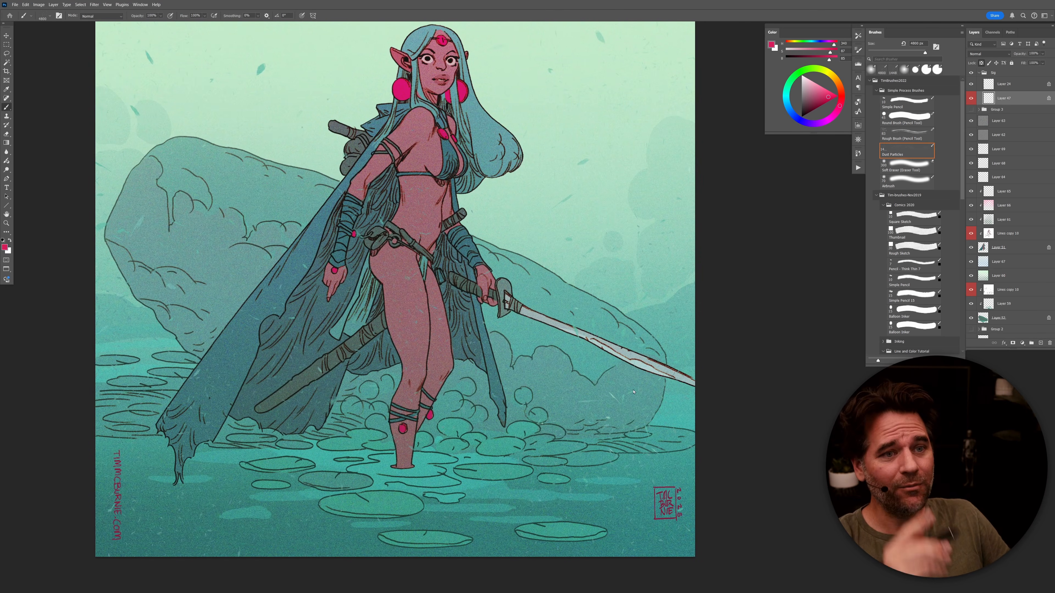
mouse_move(540, 429)
left_mouse_down()
mouse_move(520, 497)
mouse_move(533, 475)
mouse_move(544, 482)
left_mouse_up()
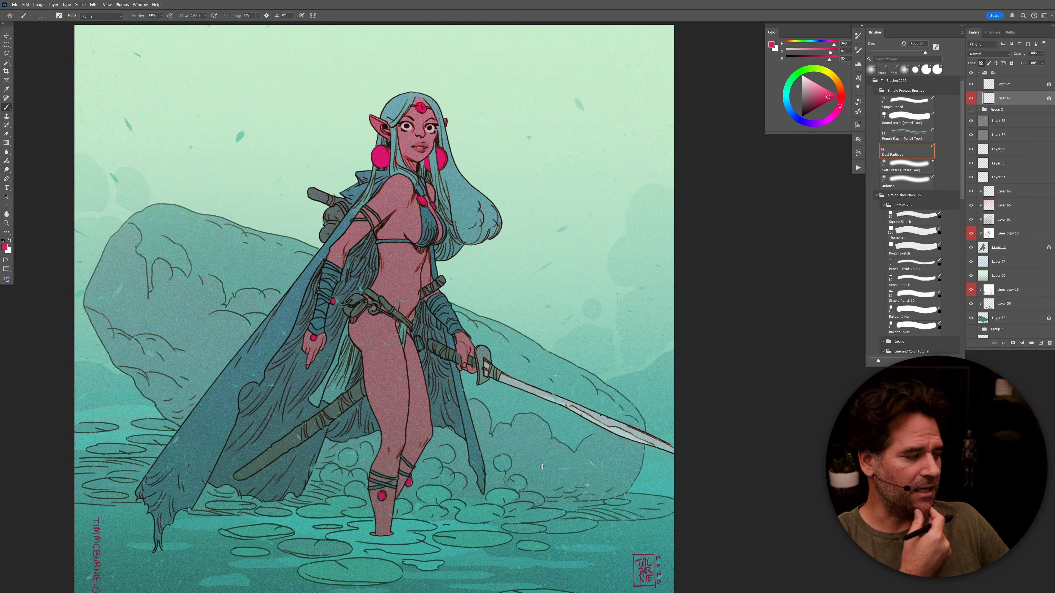